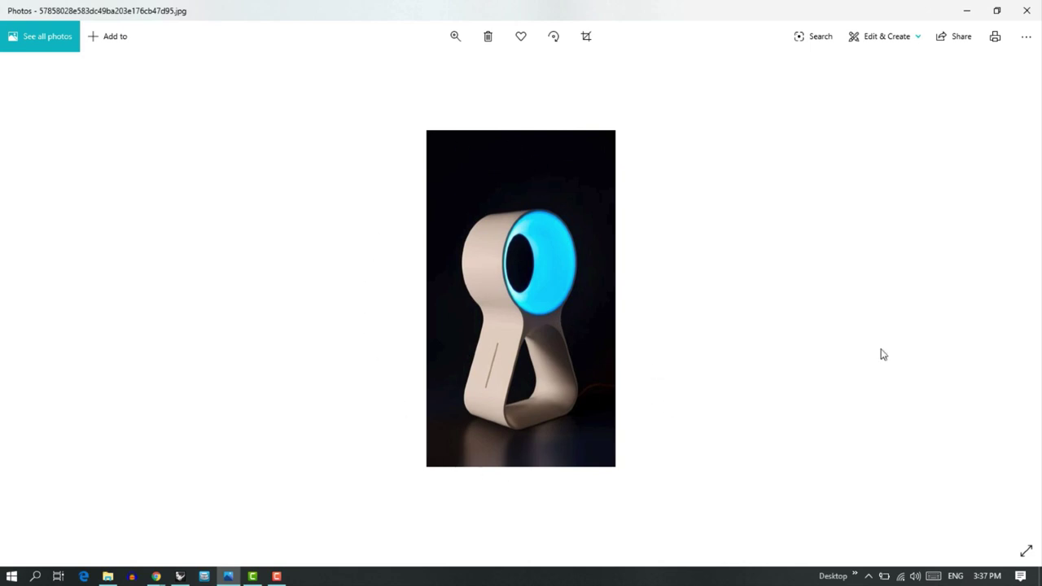
Look through the reference photos of products with holes and openings, and close the photo viewer
click(1011, 301)
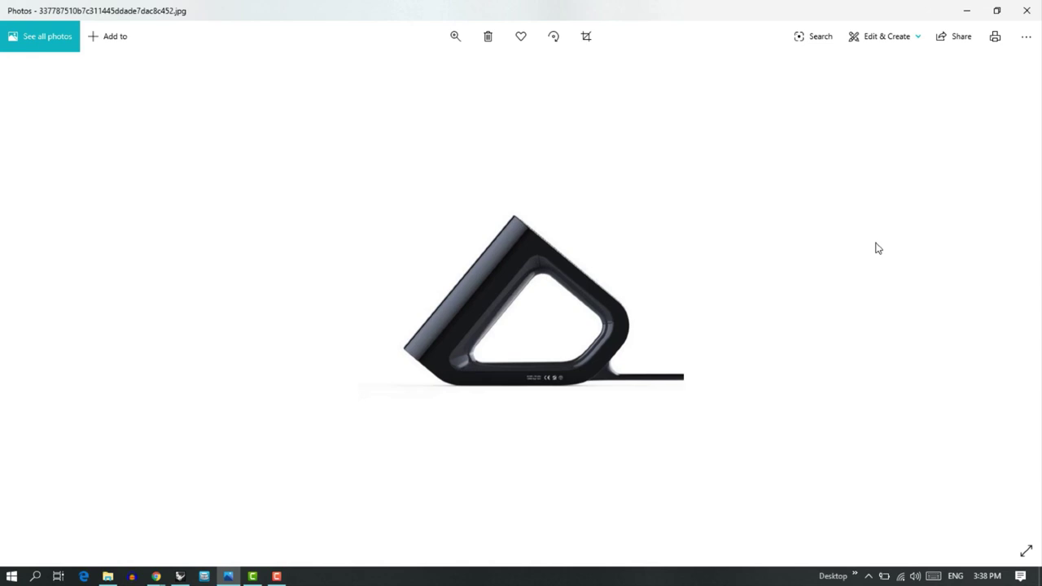
click(1011, 299)
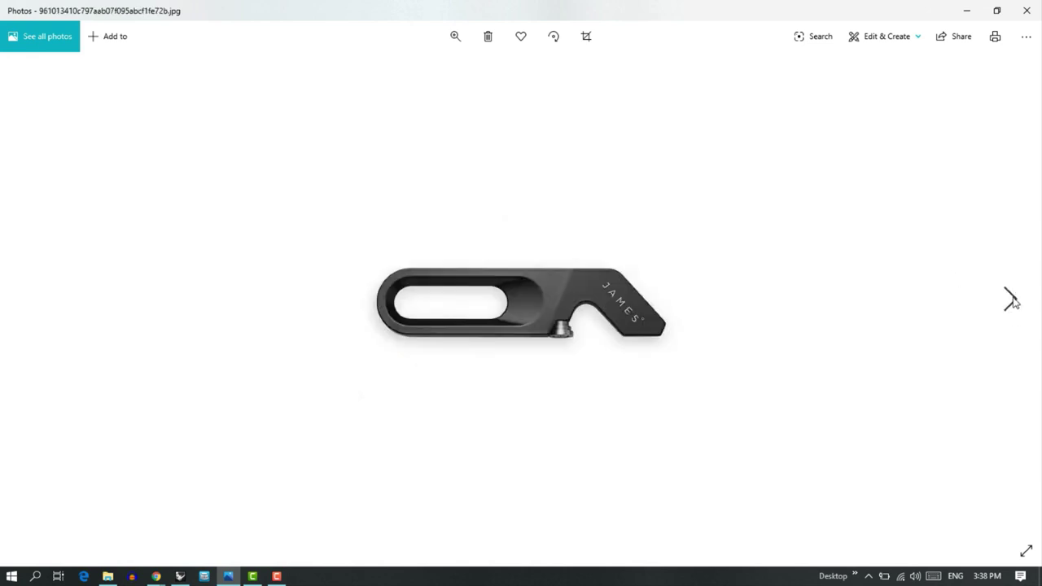
click(1011, 300)
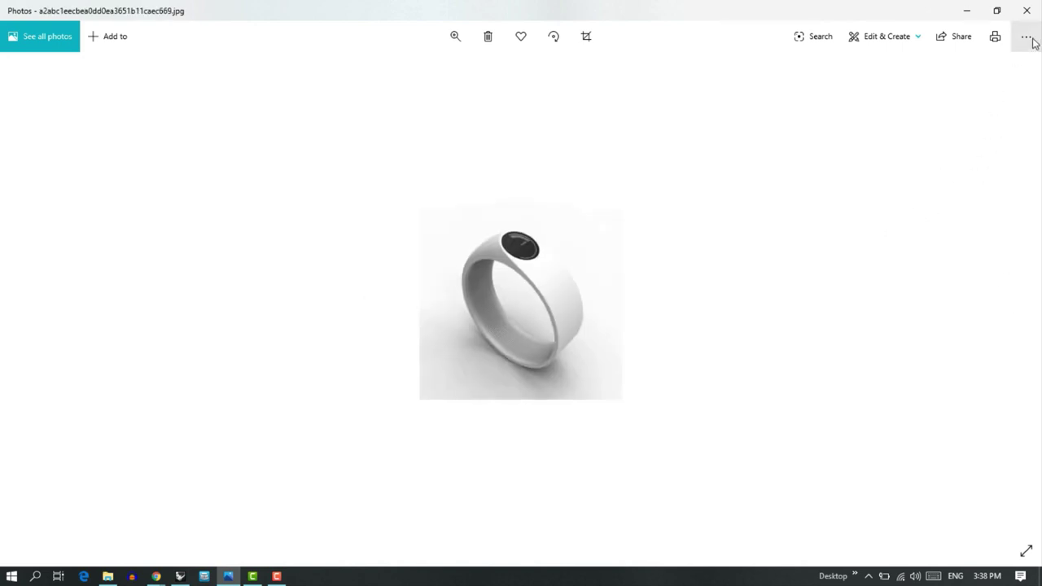
click(1029, 10)
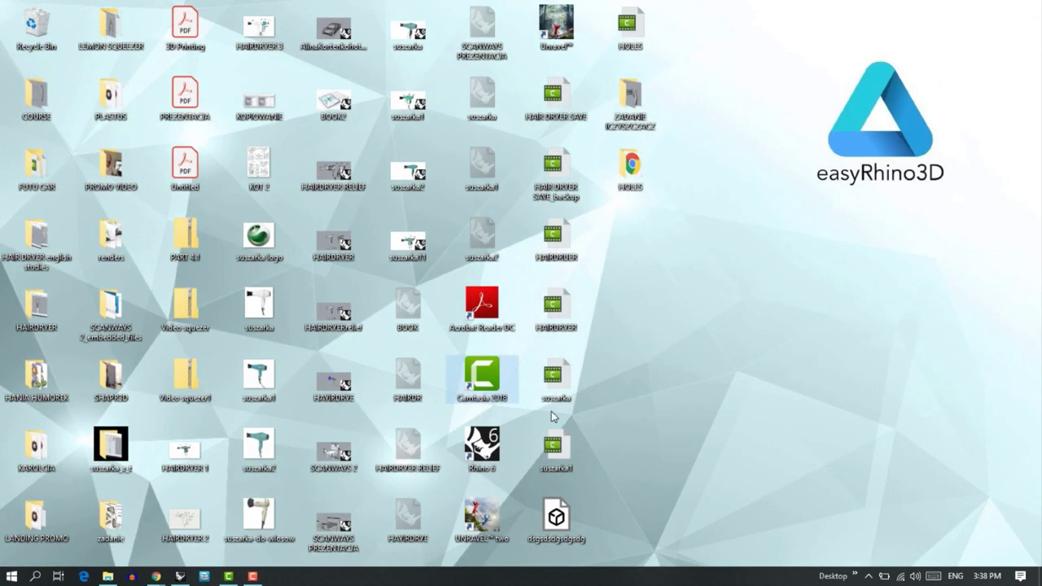
Switch to Rhinoceros and show all hidden objects in the OCZYSZCZACZ model
mouse_move(232, 578)
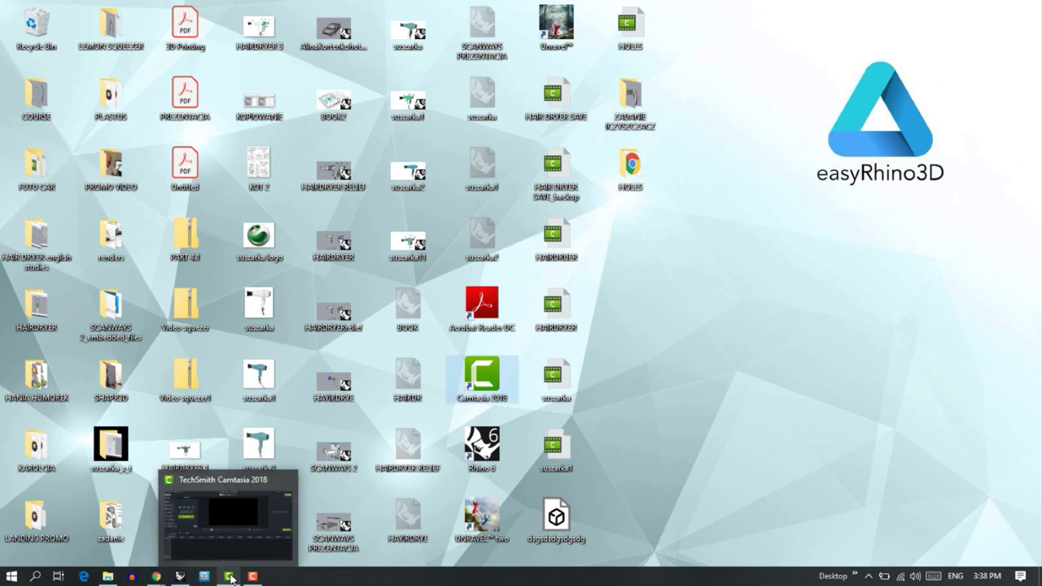
click(706, 325)
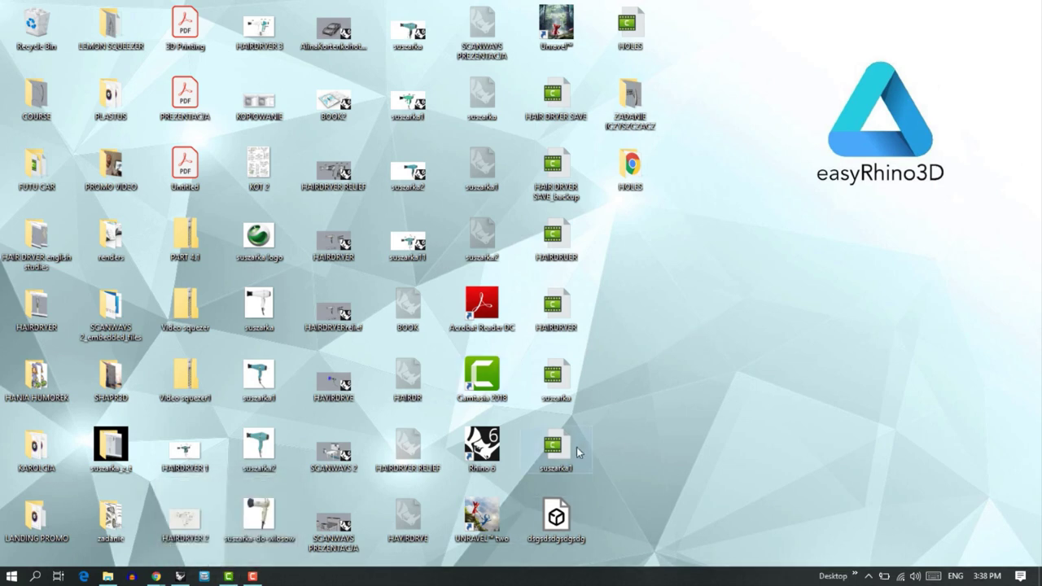
click(180, 576)
scroll(263, 184, down, 5)
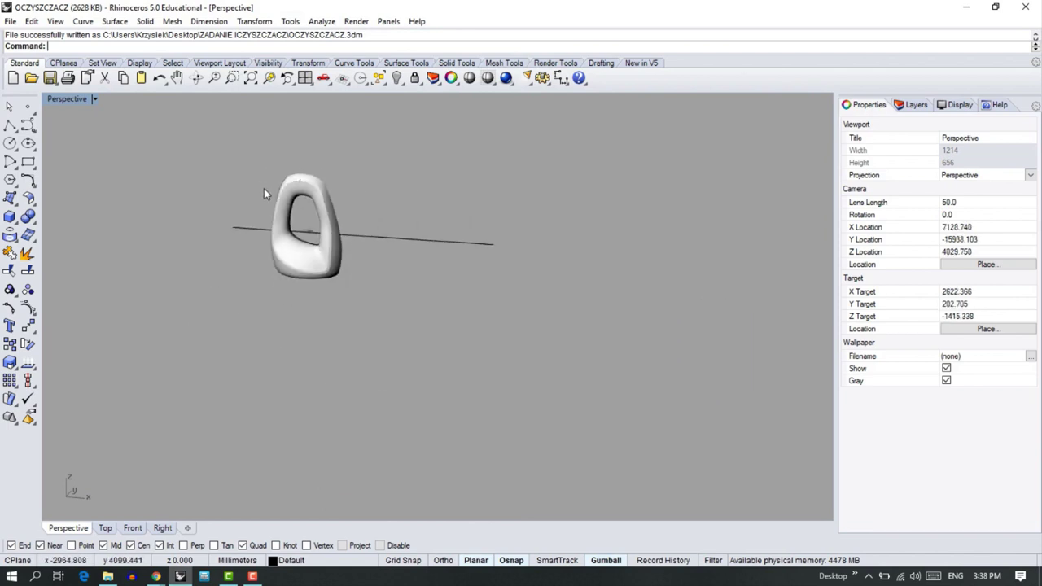
right_click(396, 76)
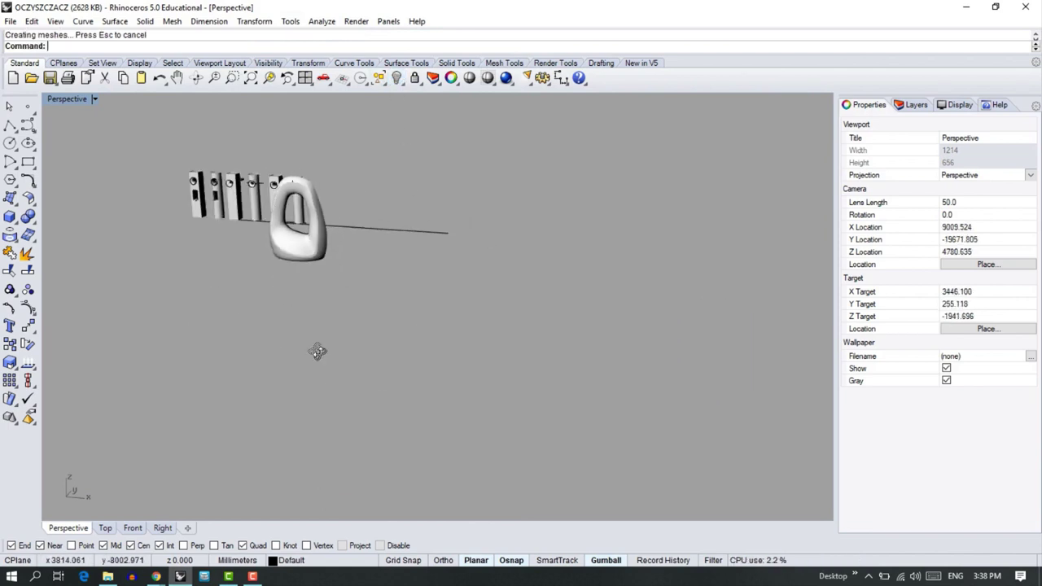
Examine the round and rectangular holes in the sample blocks and cylinders from several angles
right_drag(318, 351, 381, 358)
scroll(563, 350, down, 4)
scroll(330, 305, up, 5)
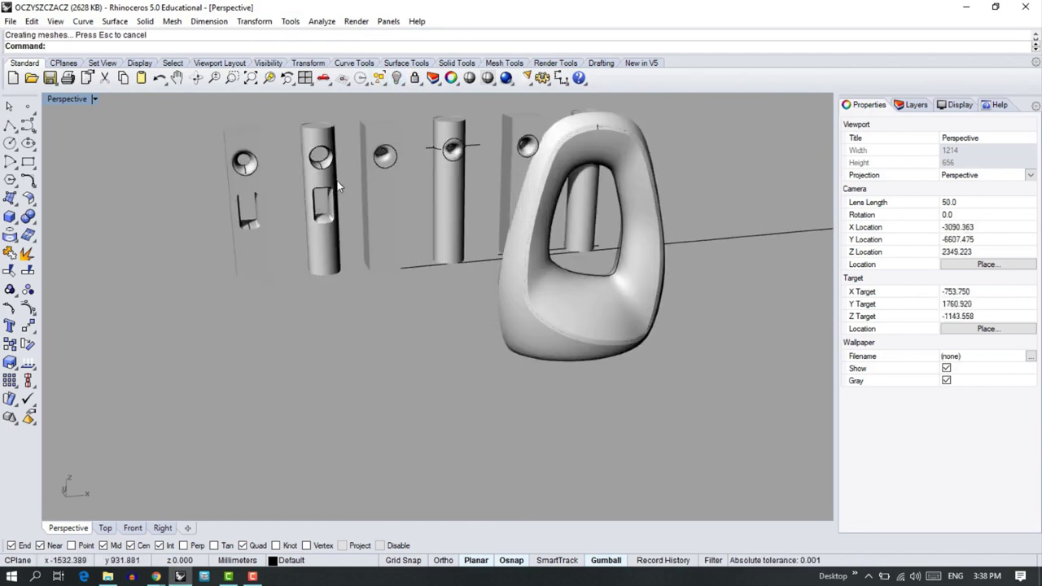
scroll(250, 132, up, 3)
right_drag(265, 309, 350, 285)
scroll(491, 324, down, 4)
scroll(459, 195, up, 3)
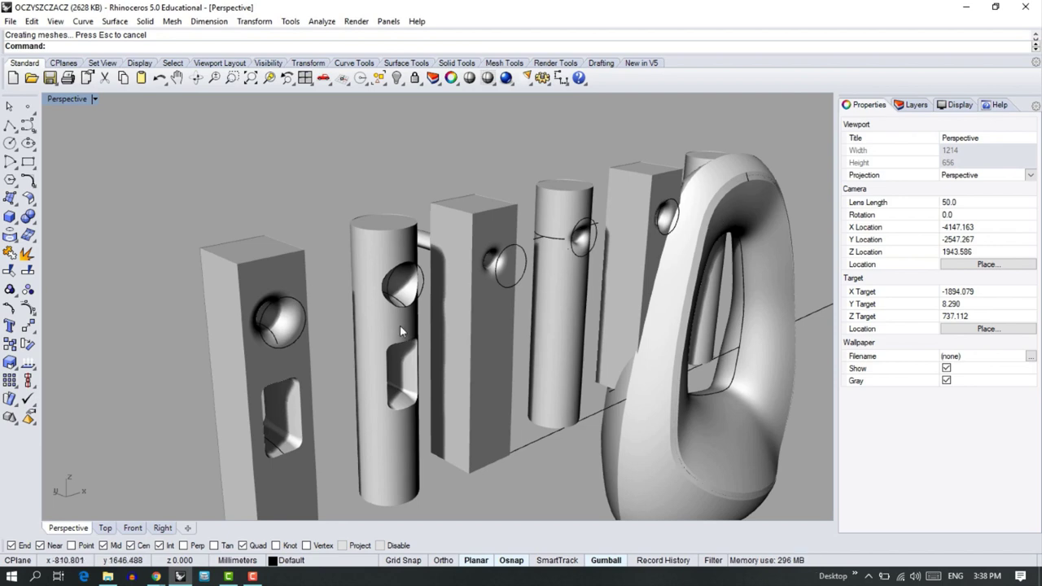
right_drag(399, 325, 383, 264)
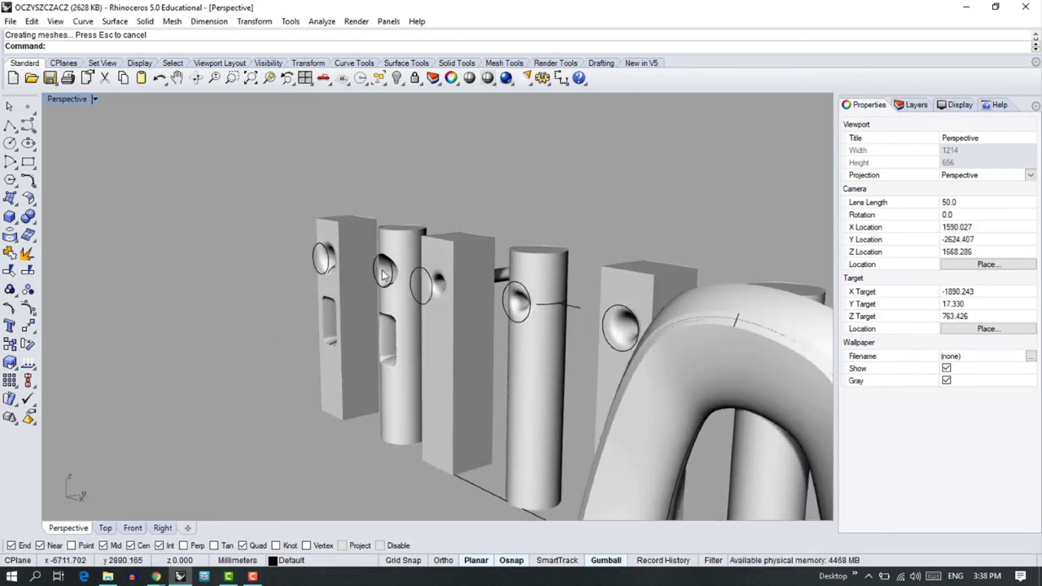
scroll(384, 259, down, 4)
scroll(511, 294, up, 10)
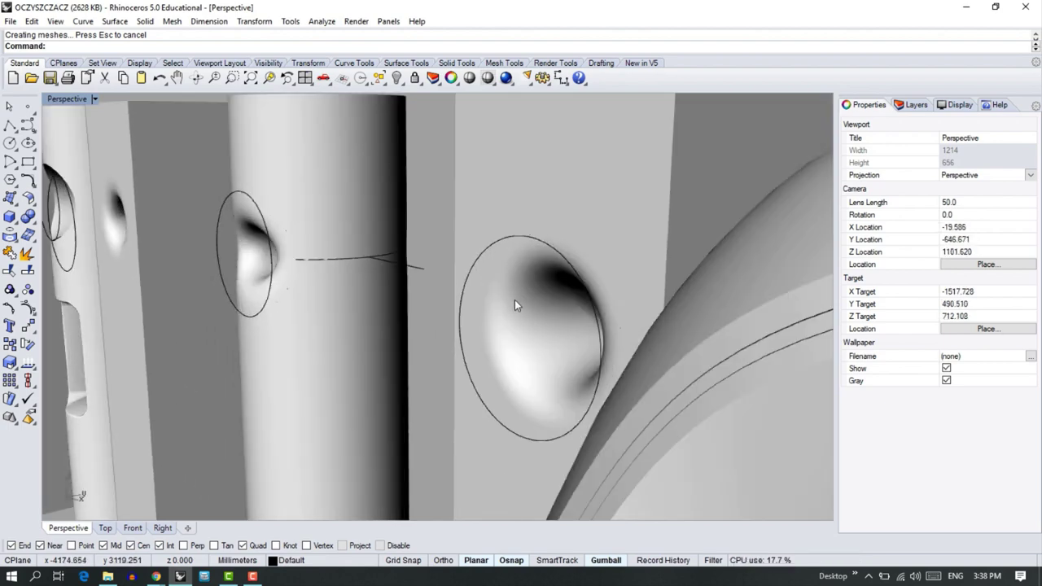
scroll(515, 300, down, 5)
scroll(438, 170, down, 8)
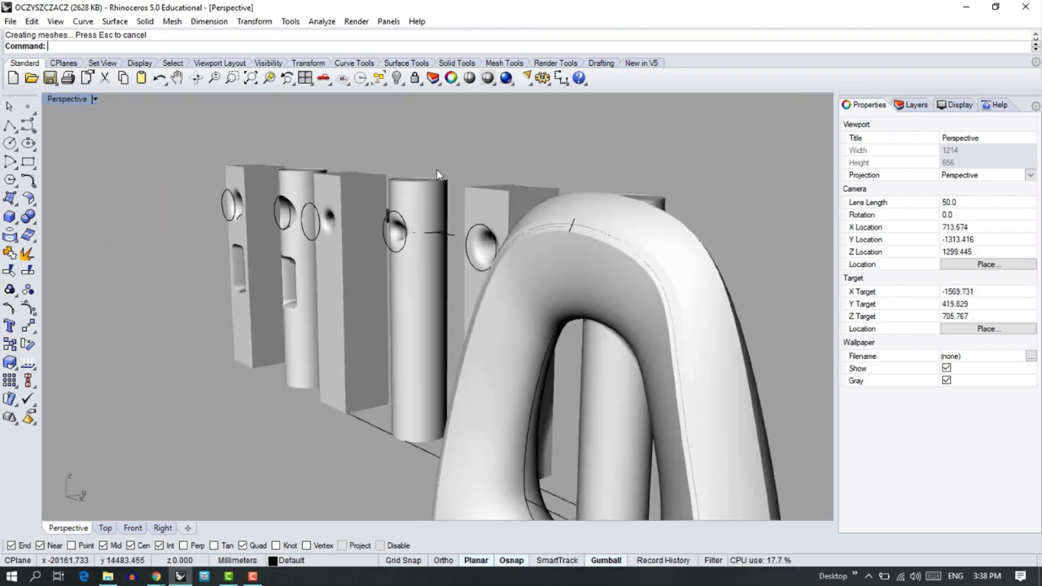
Examine the large central opening of the rounded body and compare it with the row of sample solids
scroll(554, 469, down, 1)
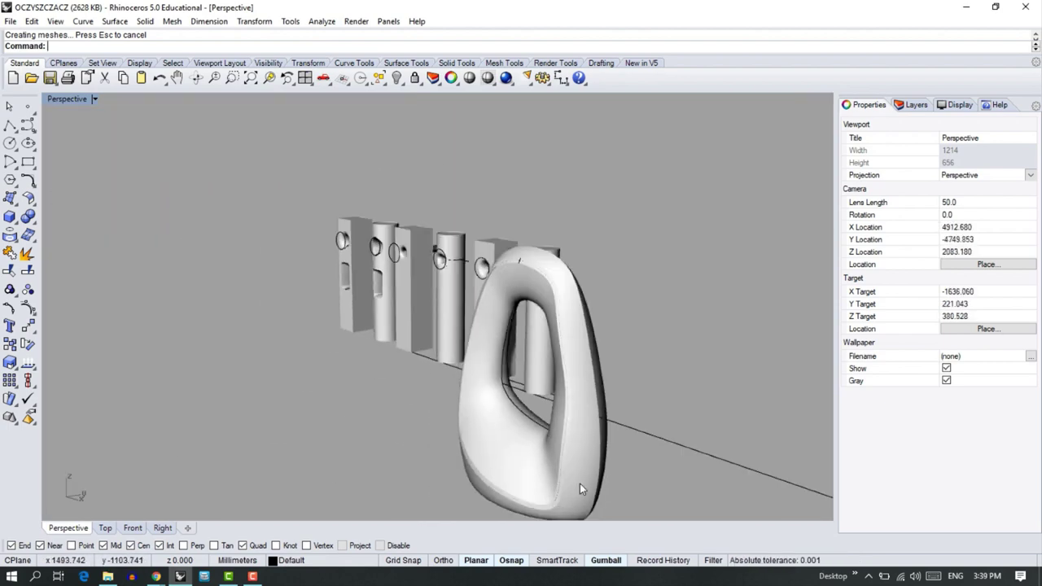
scroll(473, 364, up, 4)
scroll(474, 365, down, 6)
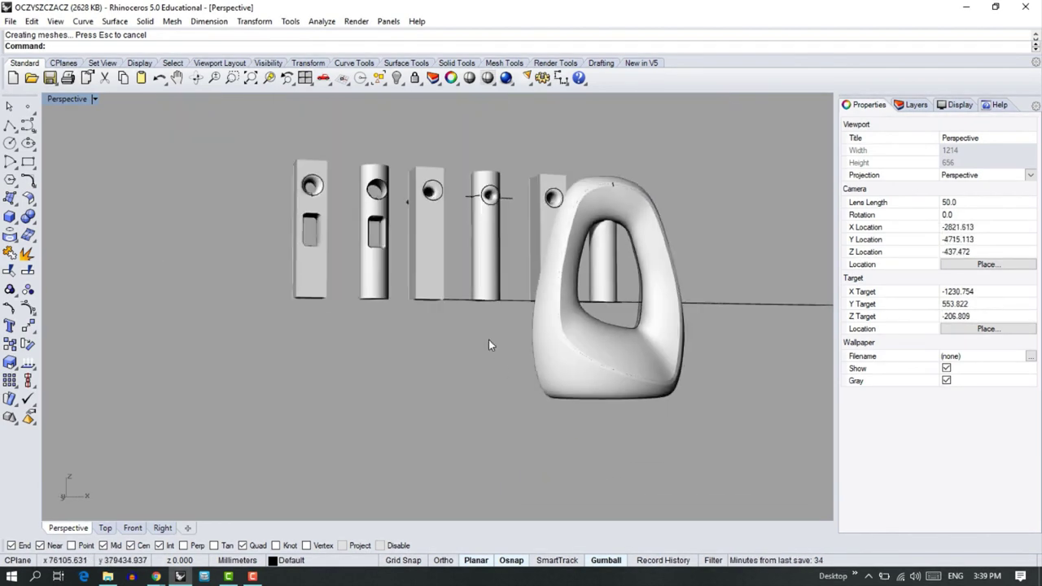
right_drag(488, 345, 643, 278)
scroll(631, 234, up, 8)
scroll(630, 236, down, 2)
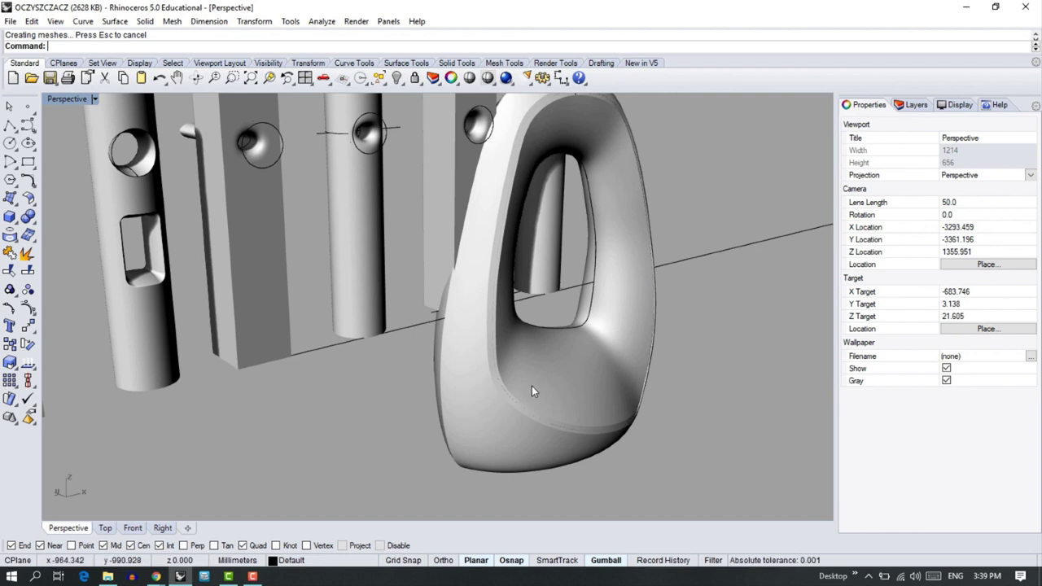
scroll(531, 386, down, 4)
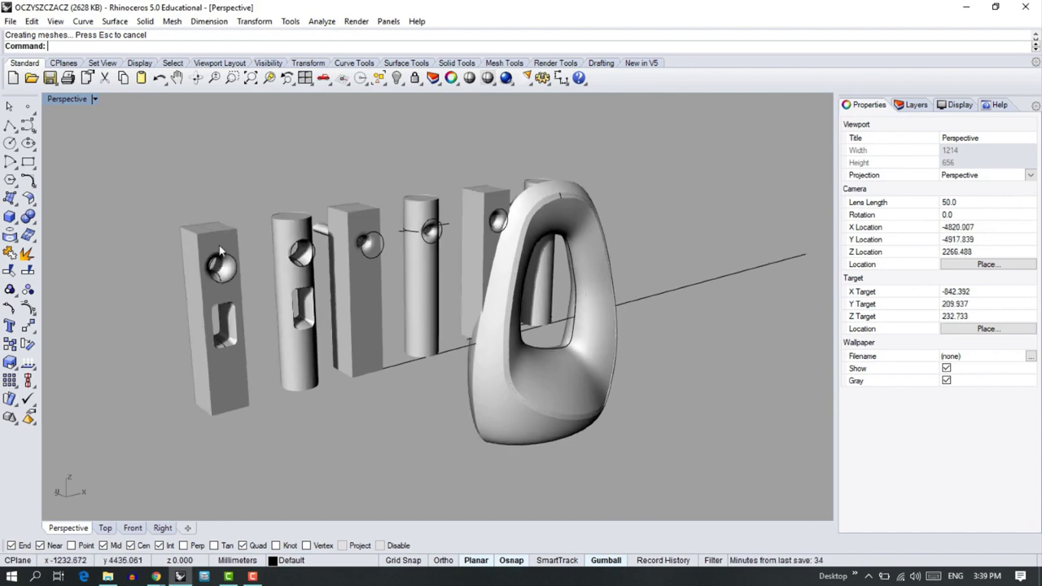
mouse_move(181, 210)
right_down()
mouse_move(237, 212)
mouse_move(182, 212)
right_up()
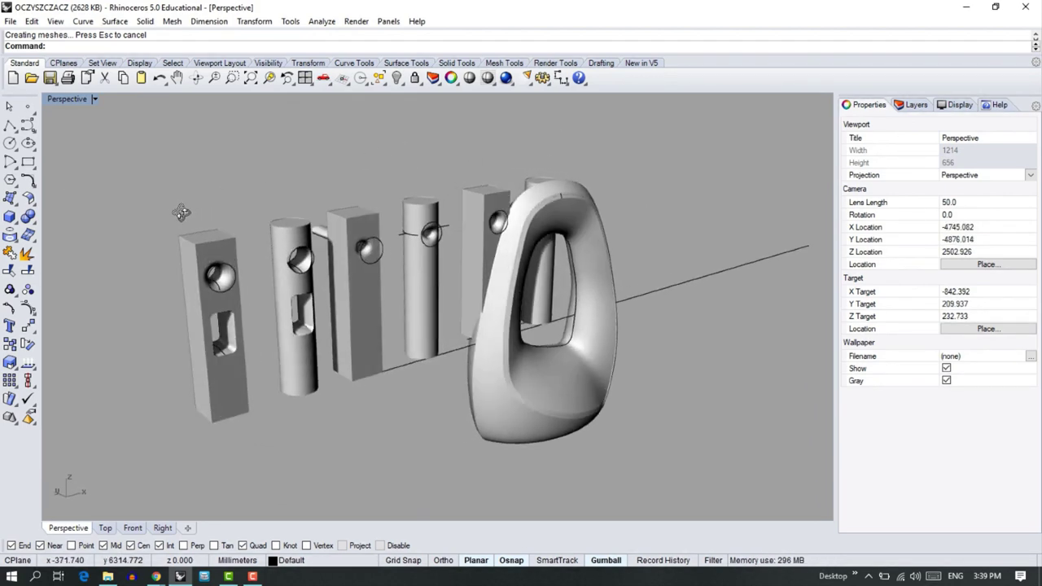
Save the changes to OCZYSZCZACZ and create a new model from the Small Objects - Millimeters template
click(11, 21)
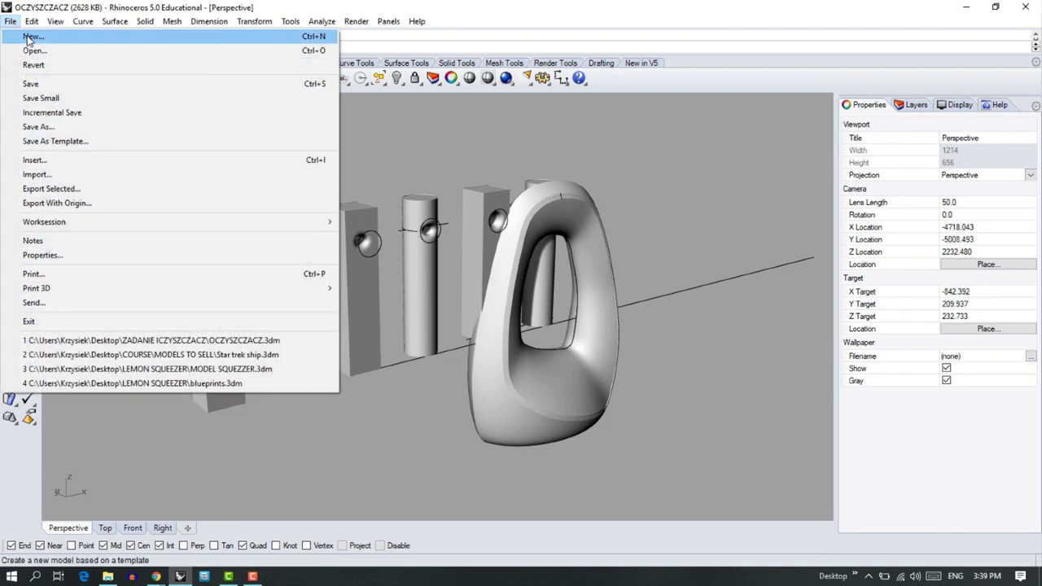
click(30, 35)
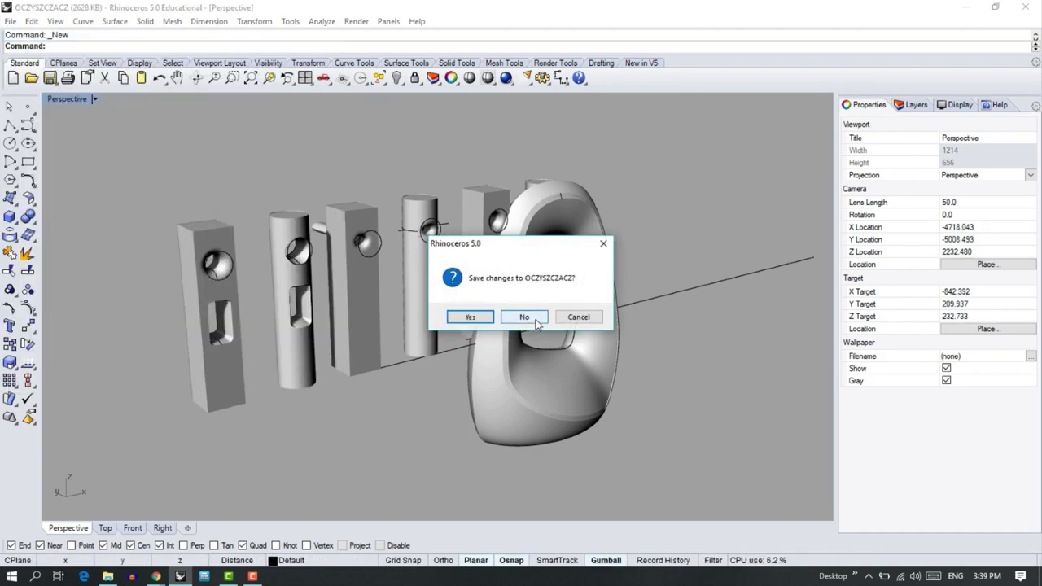
click(470, 317)
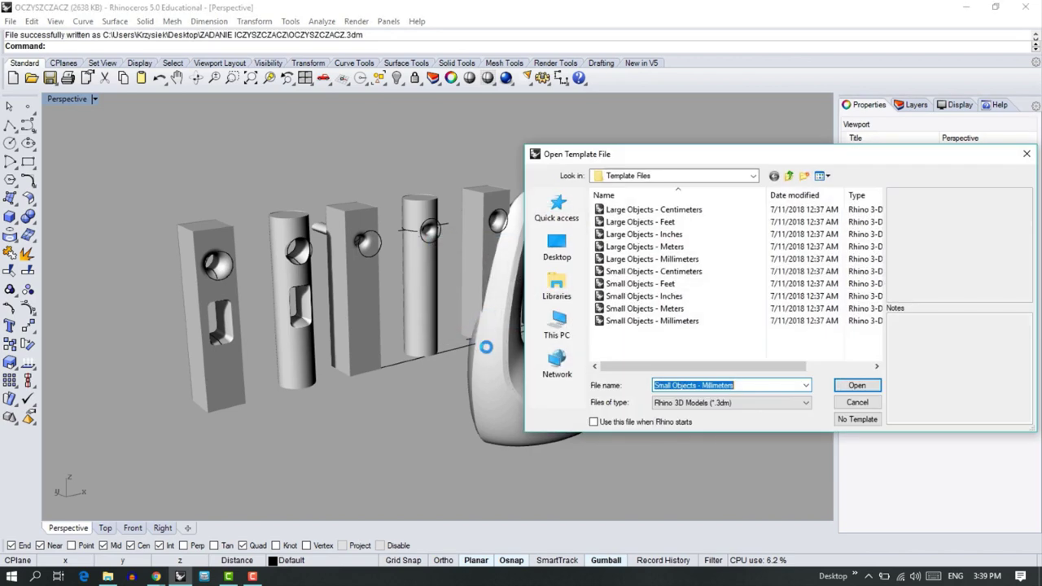
double_click(652, 321)
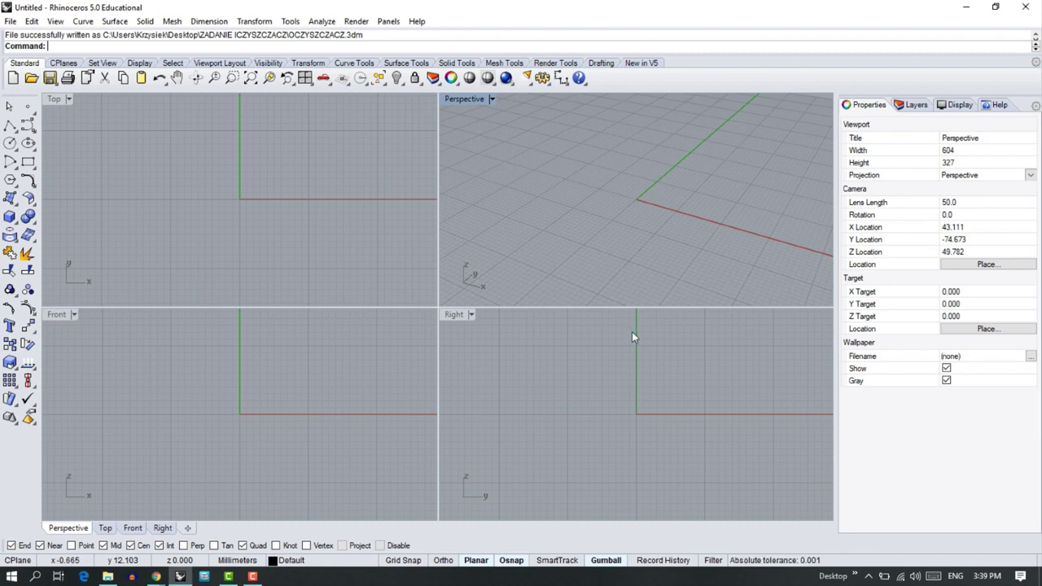
Create a tall upright solid cylinder with its base centred at the origin 0 and a radius of 100 mm
click(29, 216)
click(13, 222)
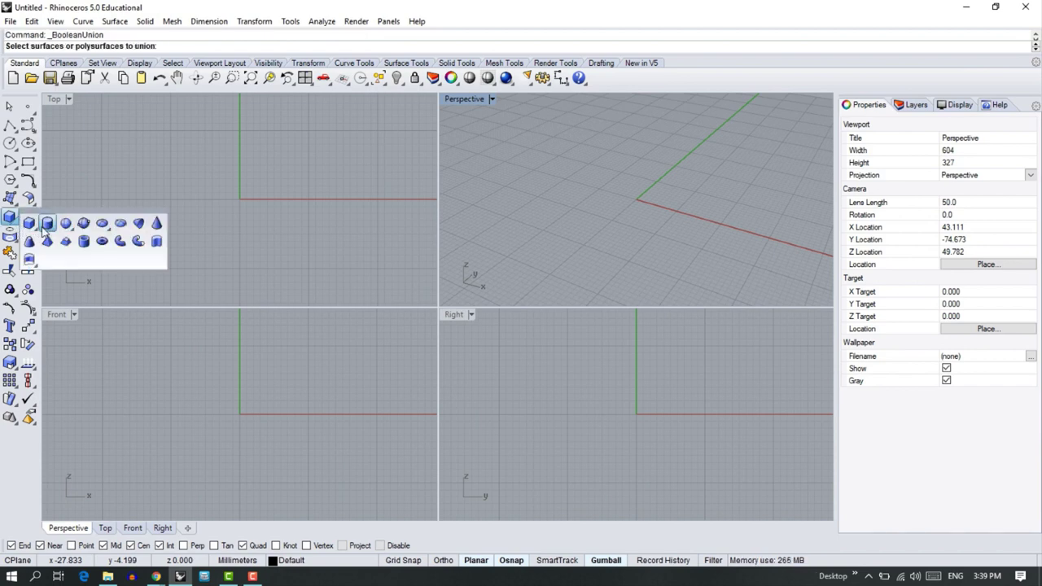
click(47, 223)
text(0)
key(Return)
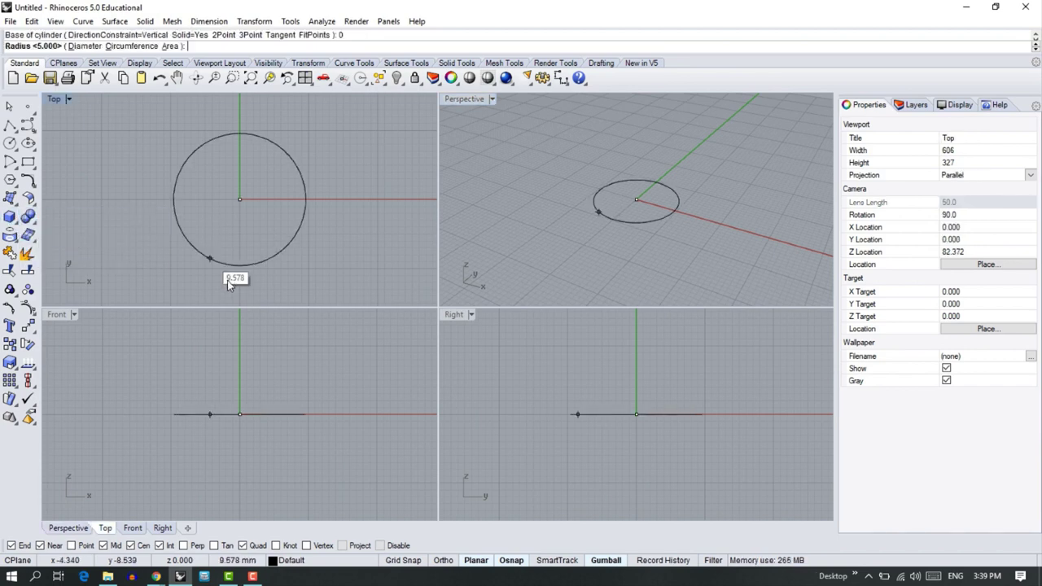
scroll(251, 216, down, 9)
scroll(300, 250, down, 8)
scroll(301, 252, down, 5)
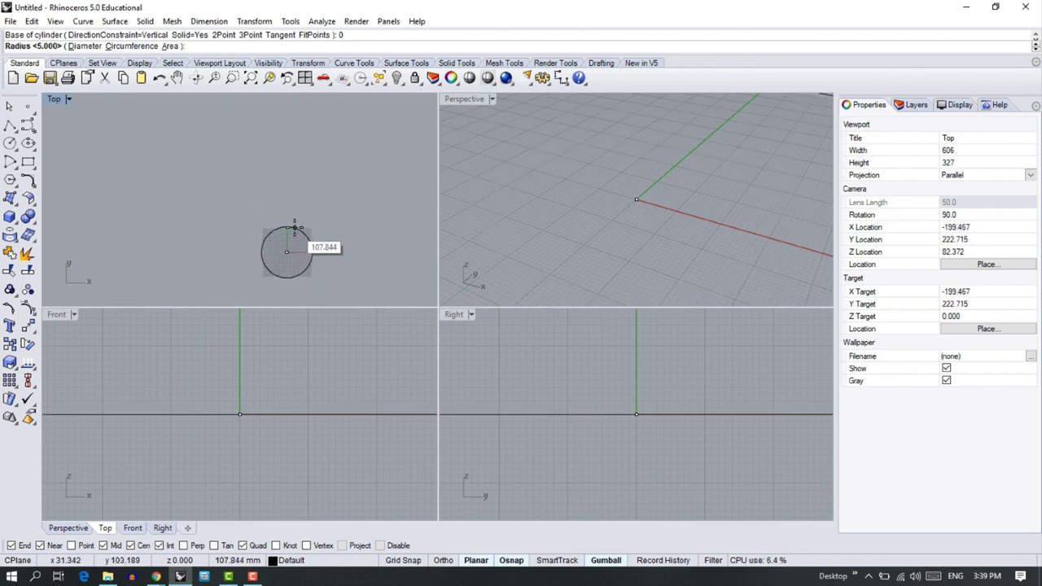
text(100)
key(Return)
scroll(281, 419, down, 5)
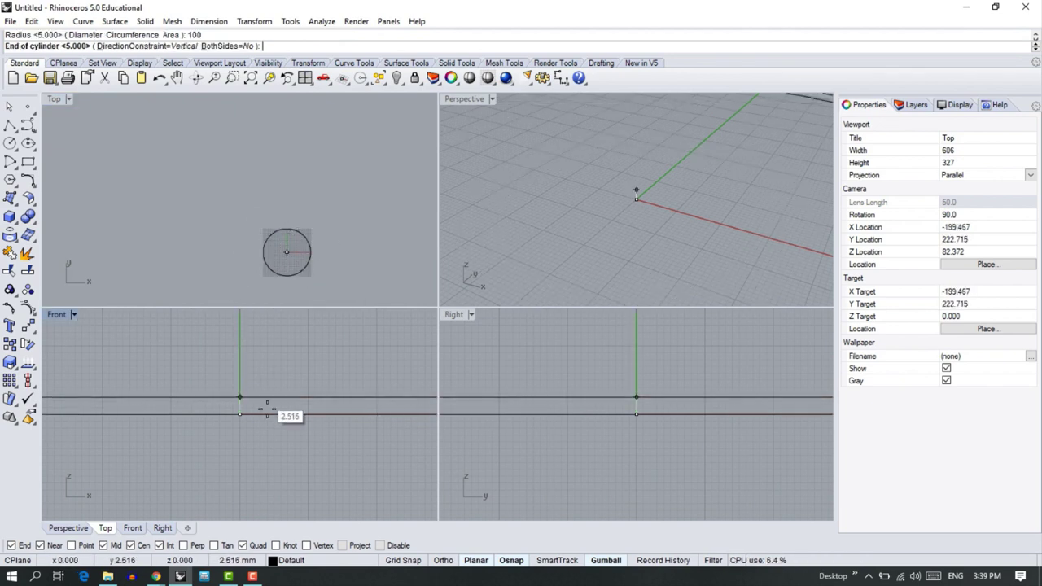
scroll(283, 439, down, 5)
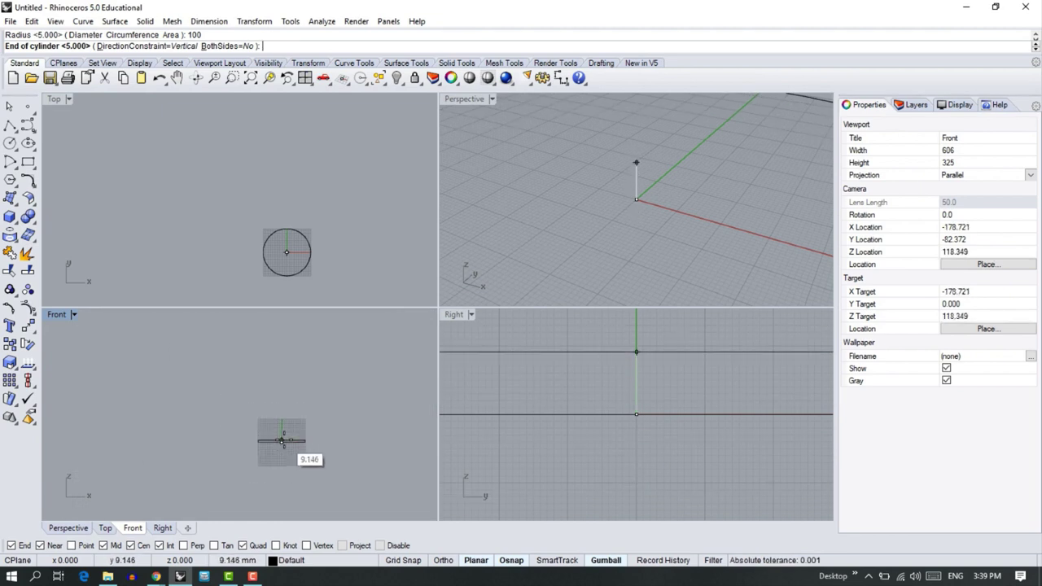
click(312, 343)
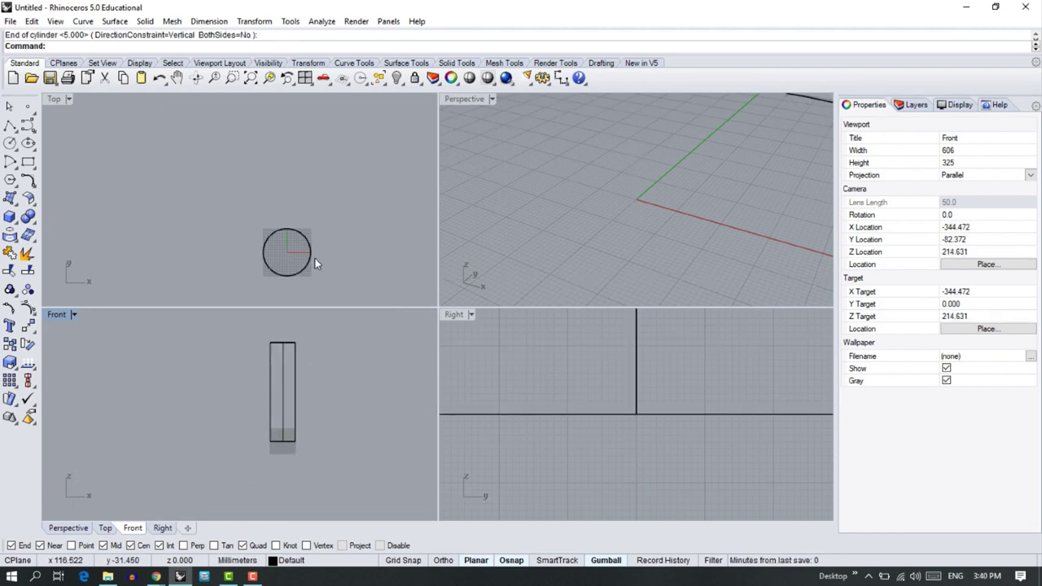
click(18, 224)
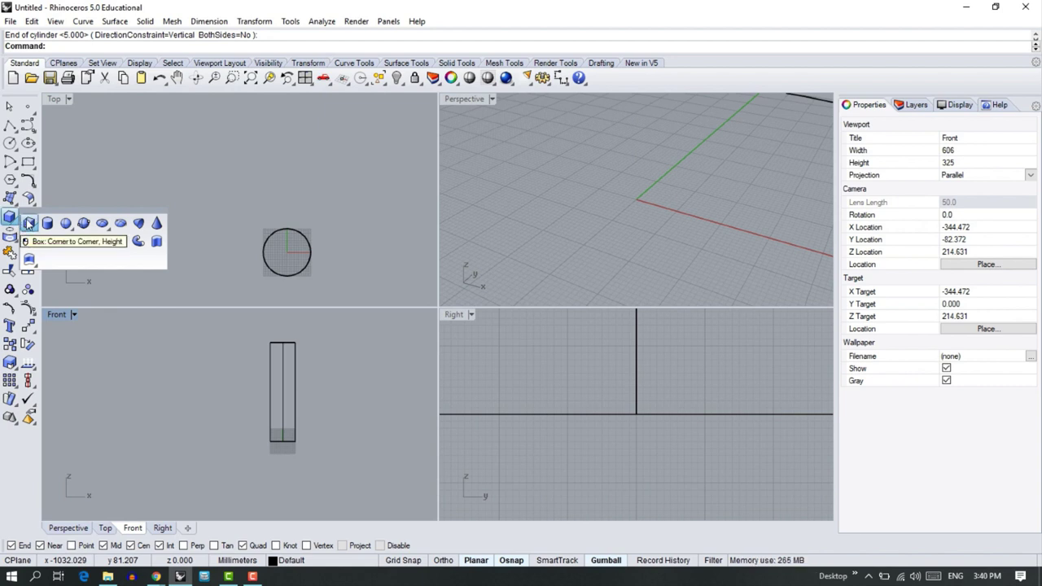
click(28, 223)
click(314, 282)
click(317, 277)
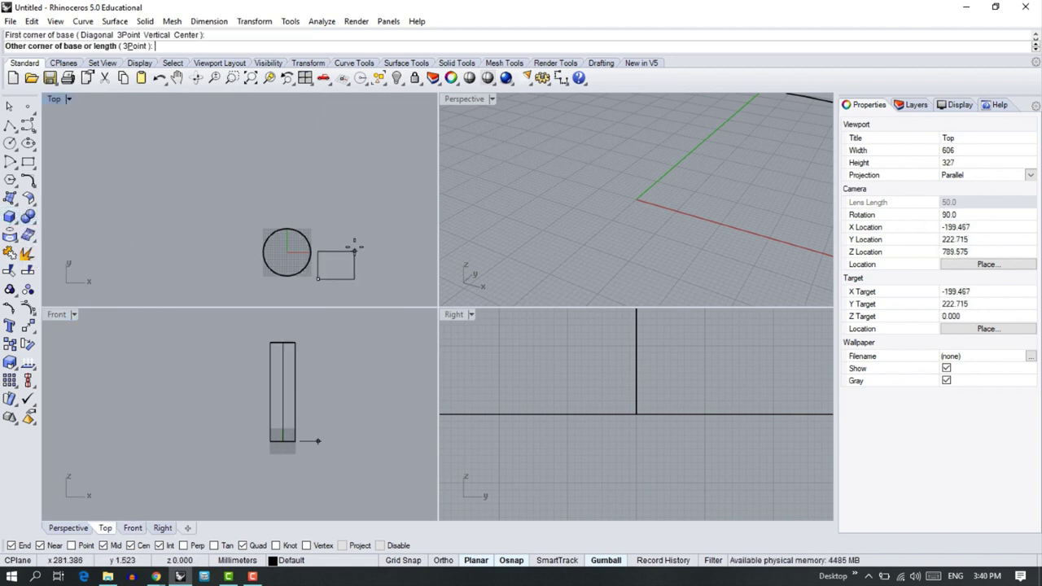
text(10)
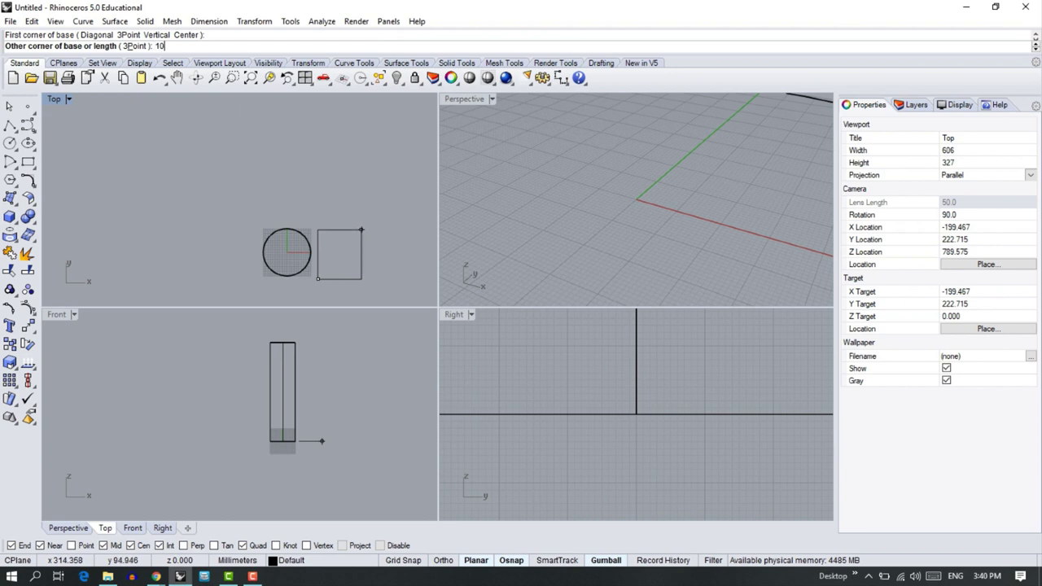
text(0)
key(Return)
key(Return)
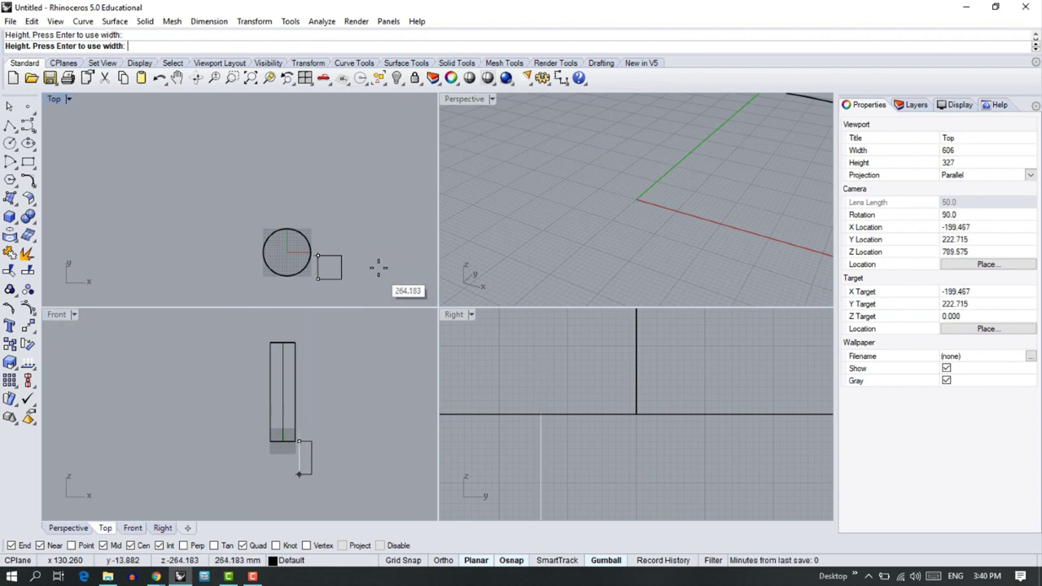
key(Escape)
Create a 200 by 200 mm upright box beside the cylinder, matching its height, and move it farther away along the X axis
right_click(383, 266)
click(314, 275)
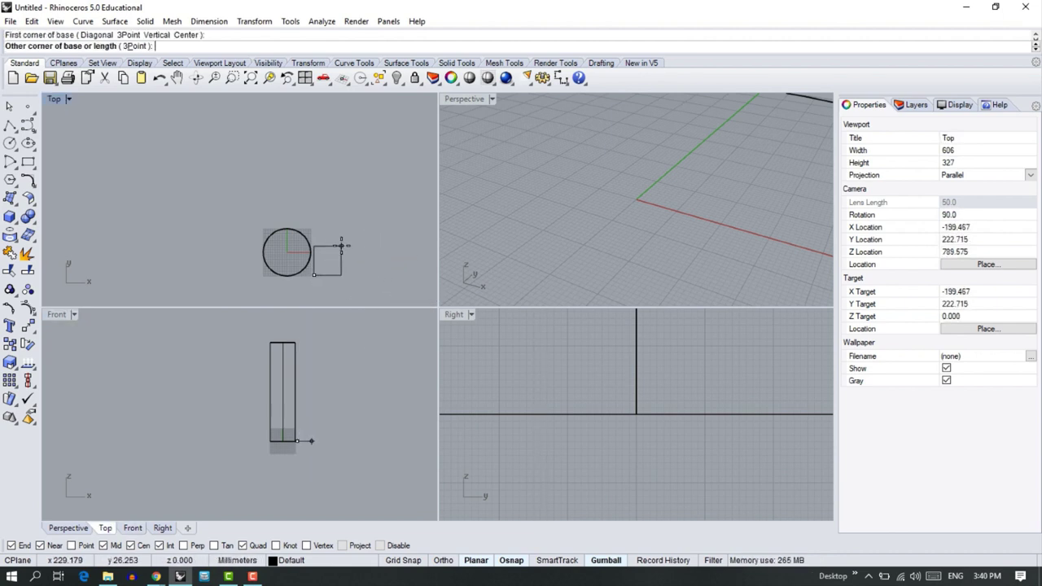
text(200)
key(Return)
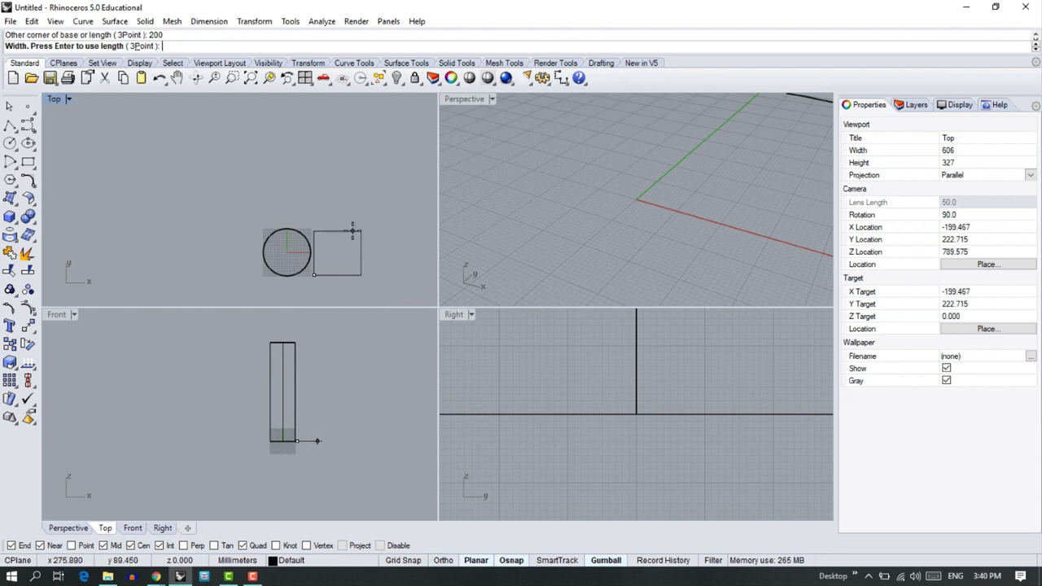
text(200)
key(Return)
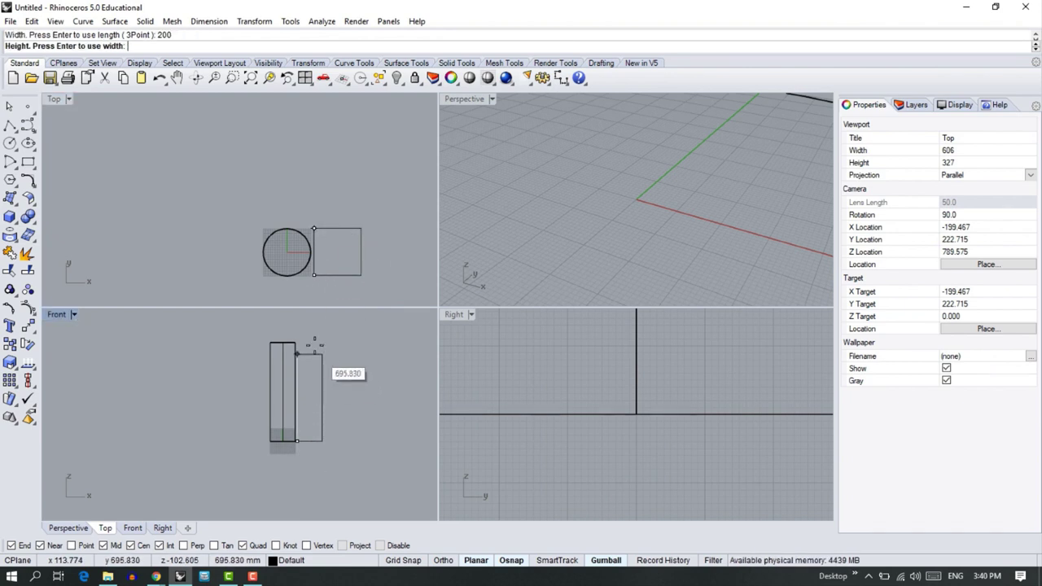
click(300, 341)
click(348, 272)
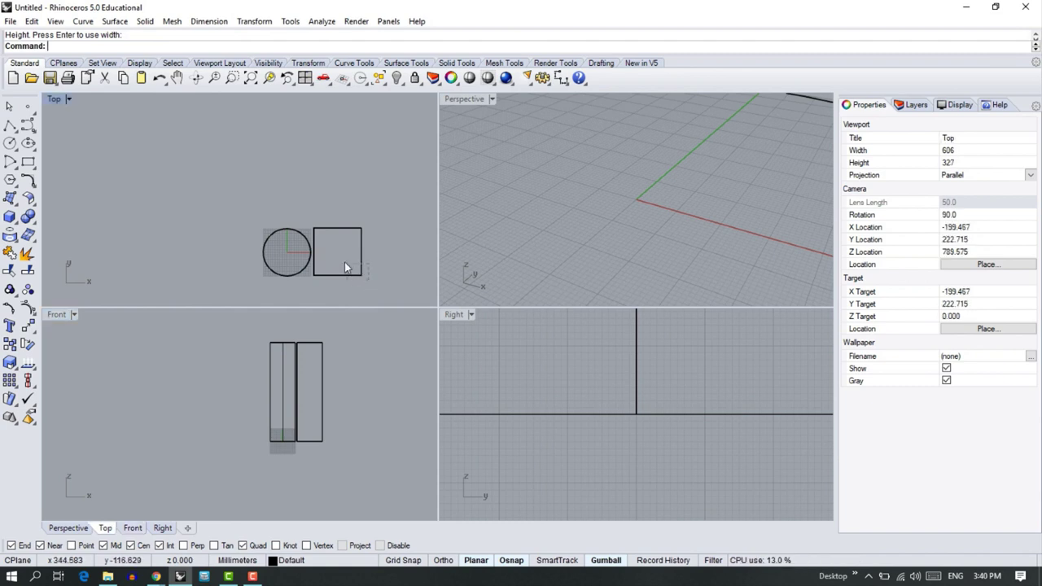
drag(383, 255, 414, 254)
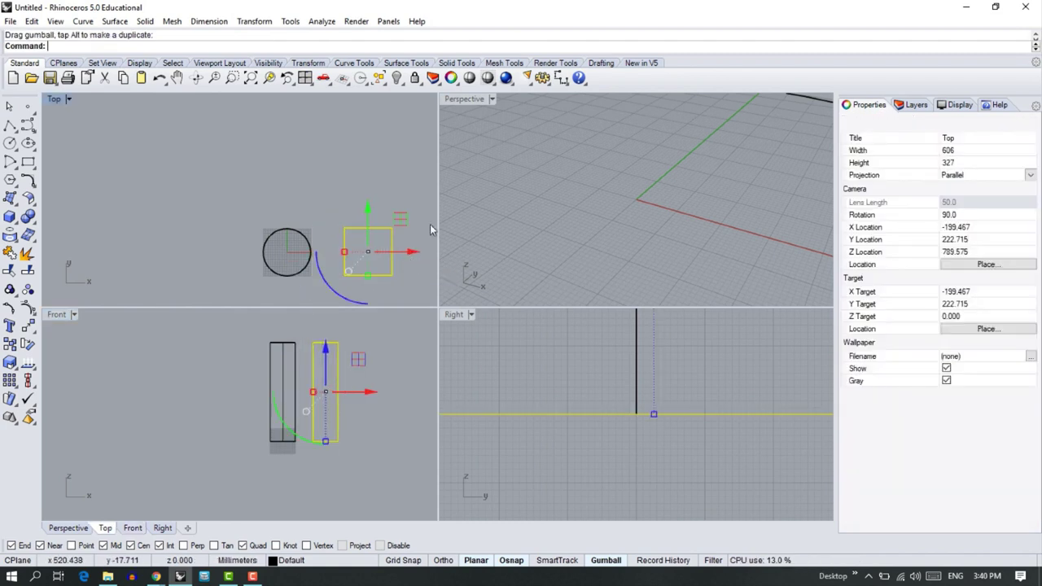
Maximize the Perspective view and display both solids in Shaded mode
scroll(467, 152, down, 3)
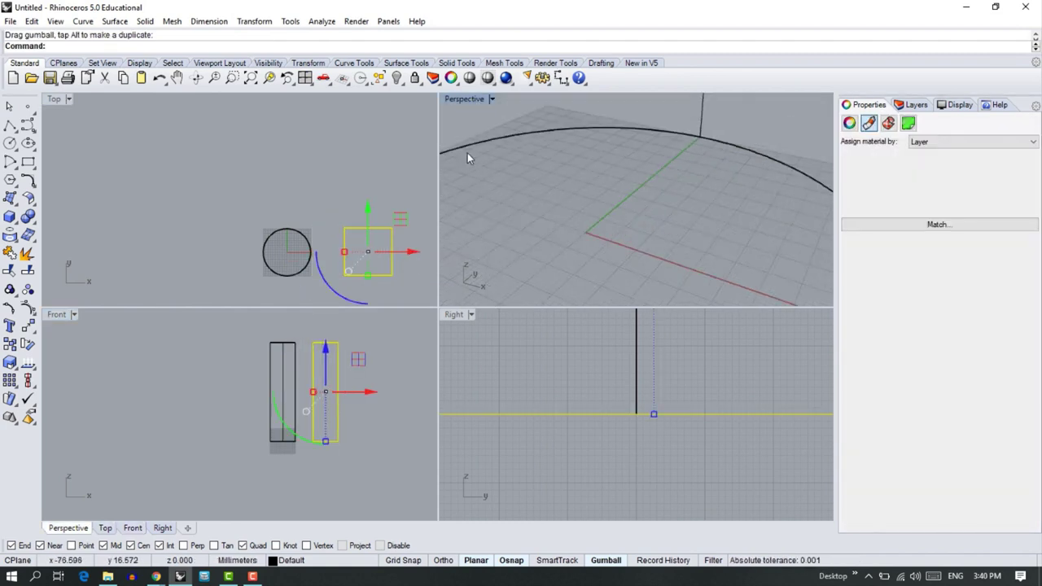
double_click(465, 100)
scroll(563, 286, down, 6)
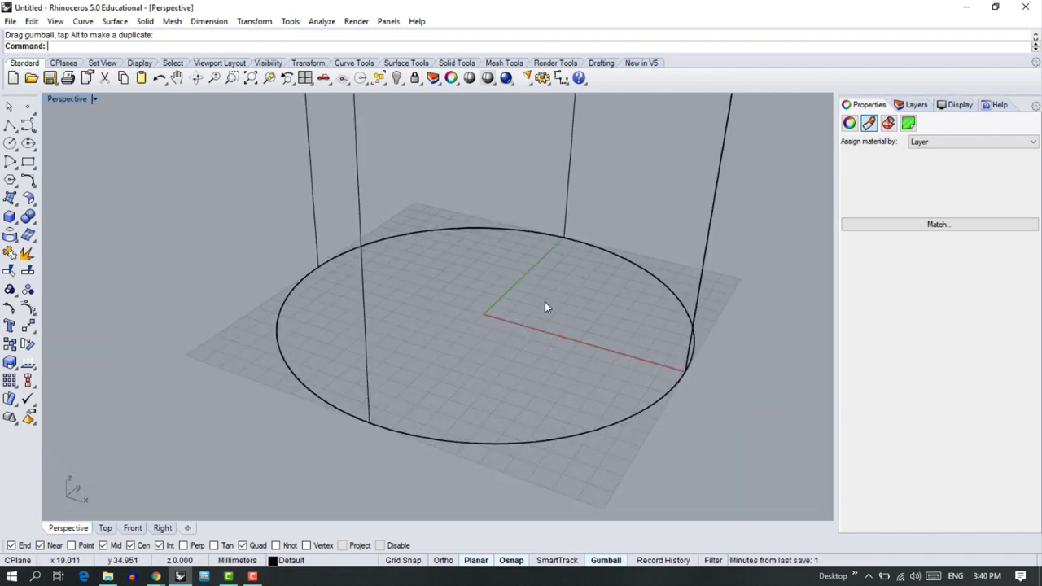
click(80, 101)
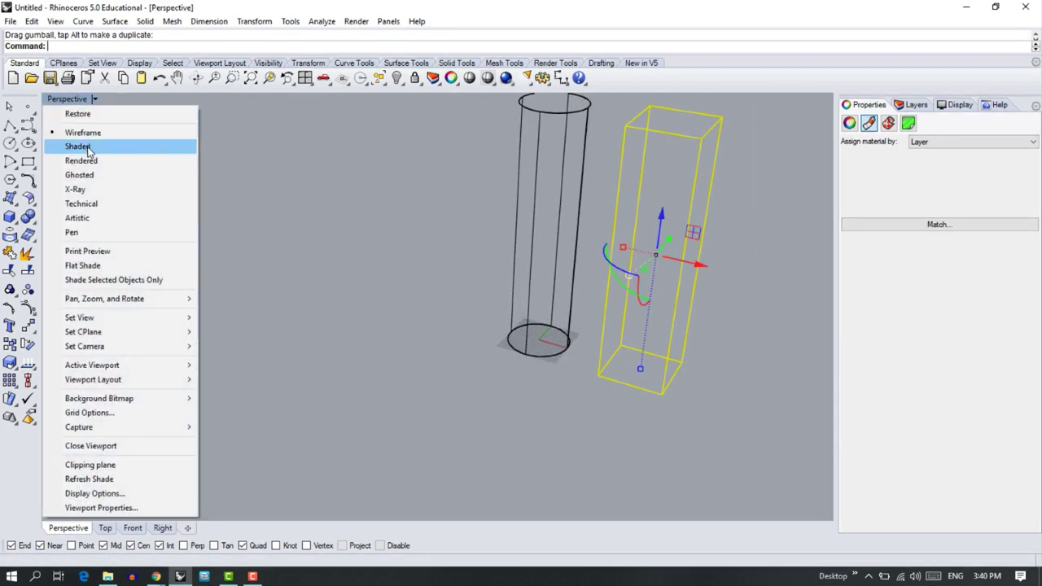
click(92, 147)
key(Escape)
right_drag(656, 335, 590, 238)
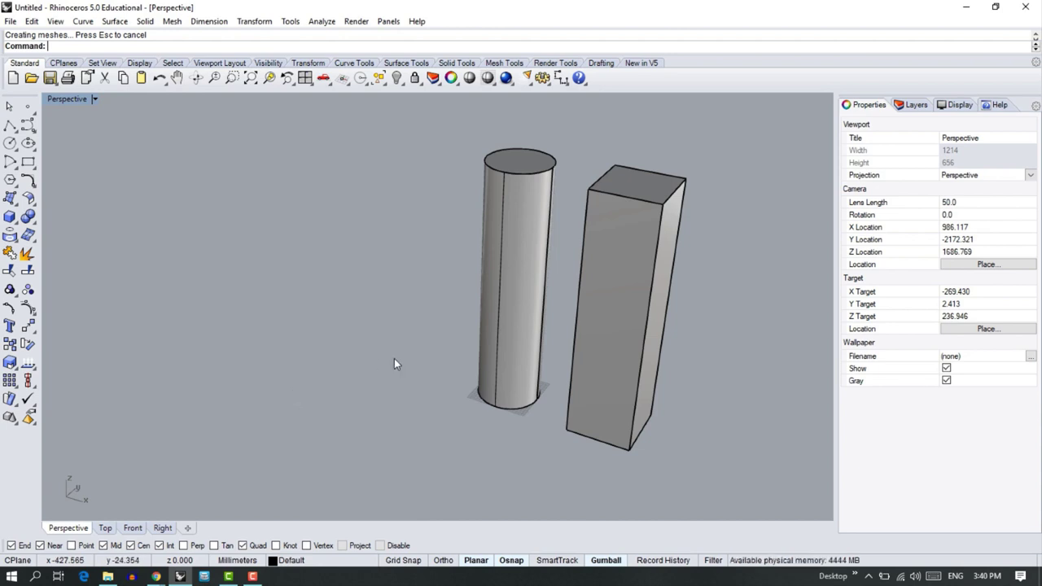
Make the surface isocurves visible on the cylinder
click(137, 528)
scroll(685, 160, up, 4)
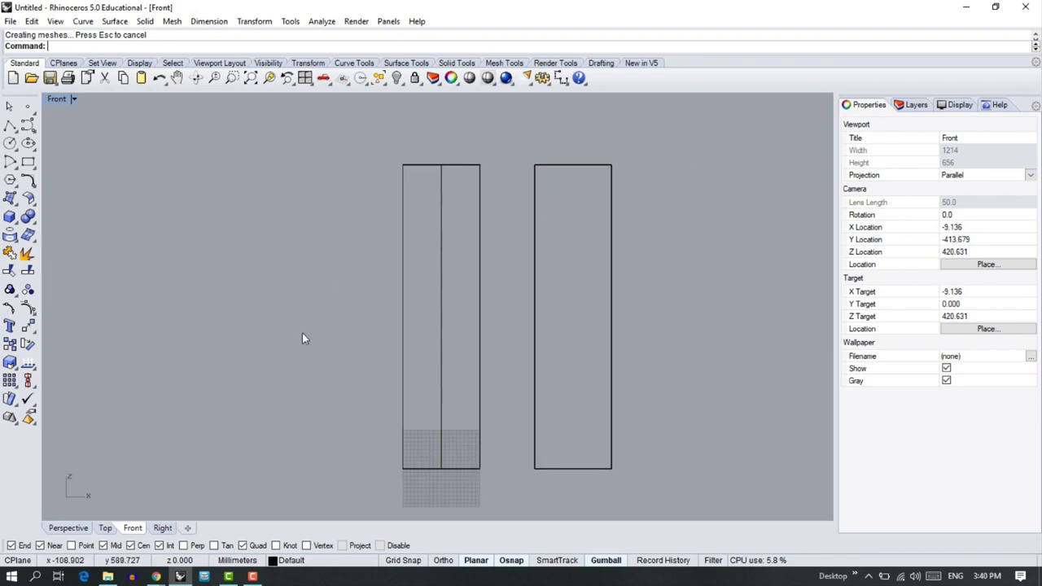
click(105, 529)
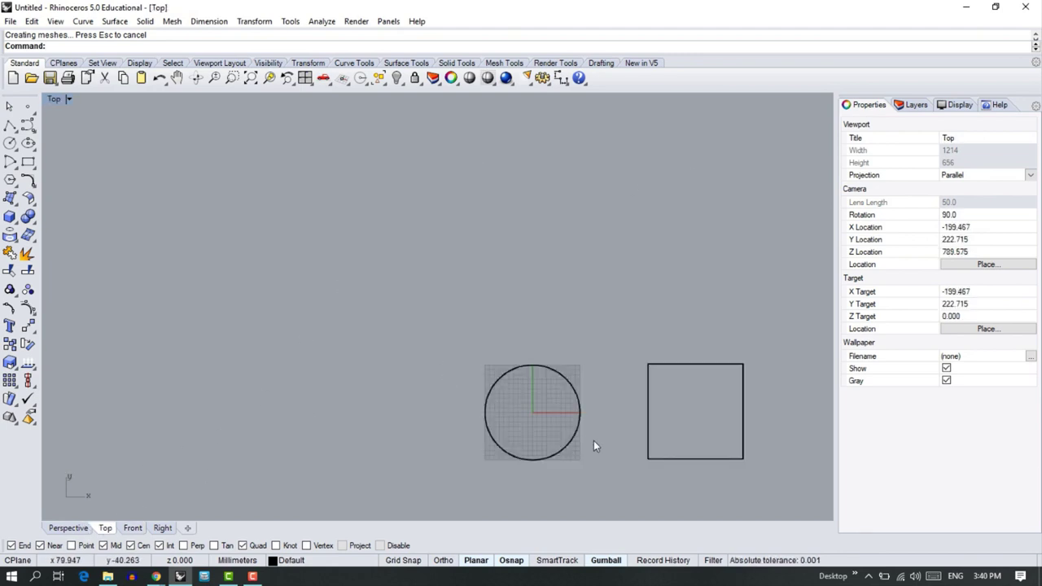
click(482, 403)
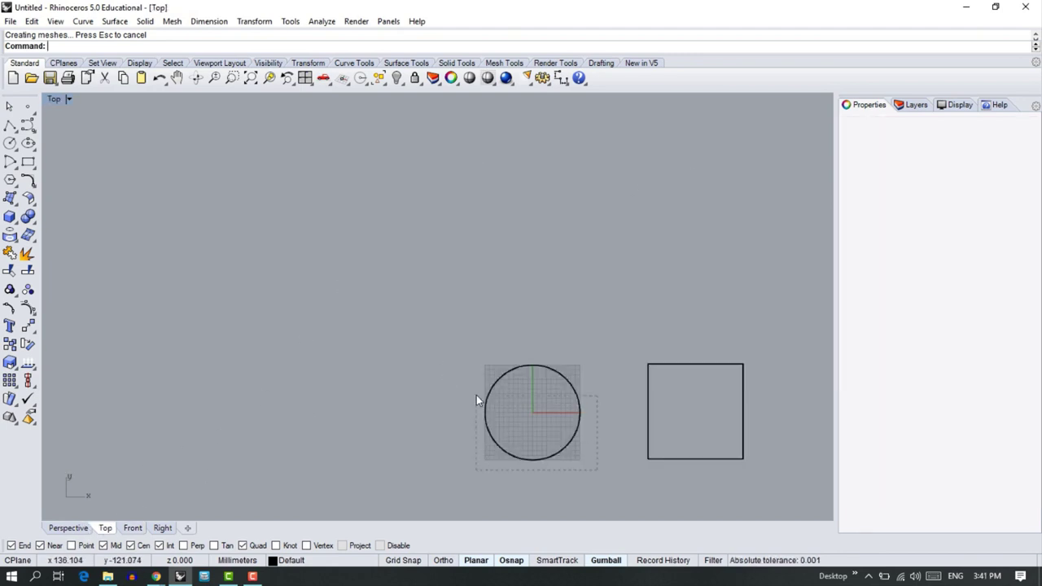
click(916, 105)
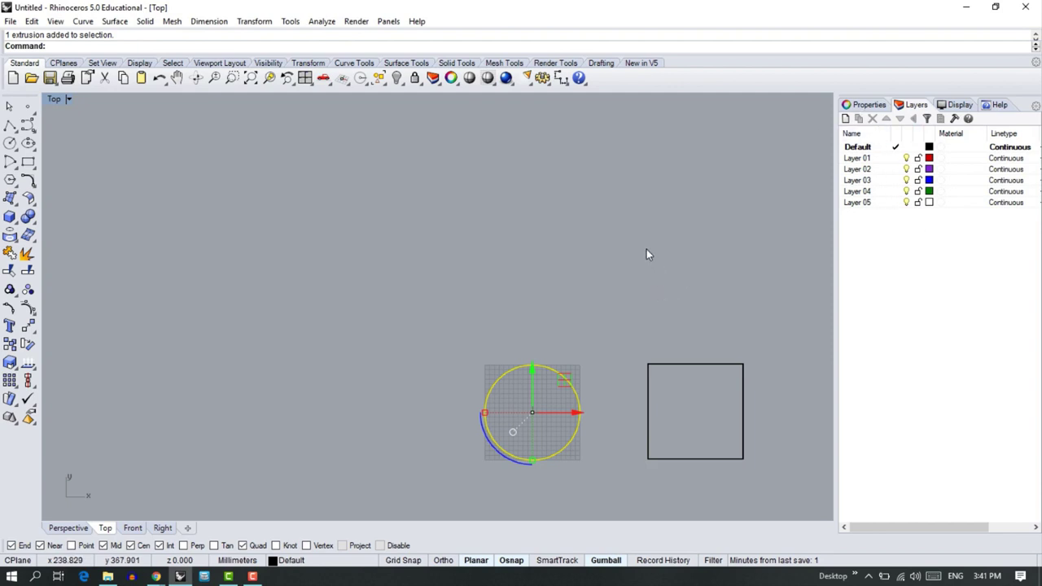
click(567, 431)
click(868, 106)
click(849, 123)
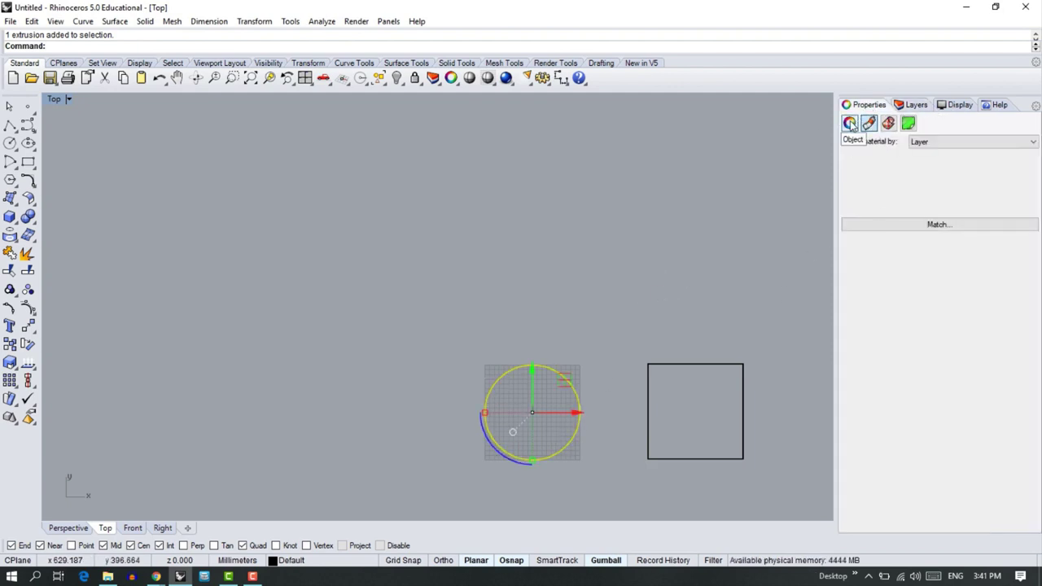
click(947, 364)
click(537, 434)
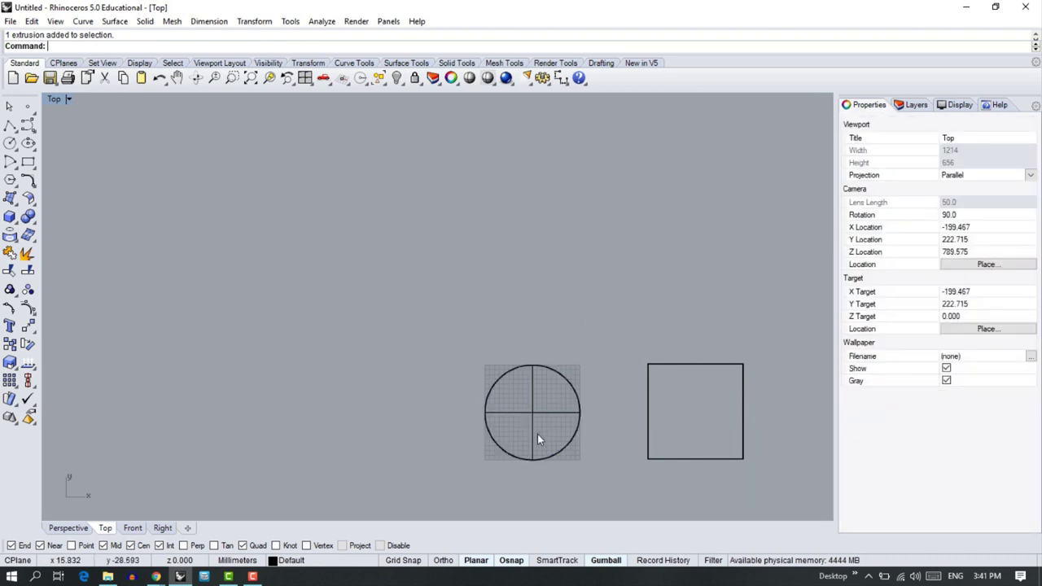
In the Front view, draw a circle narrower than the cylinder, centred on its top edge, and move it straight down onto the upper body
scroll(537, 434, up, 4)
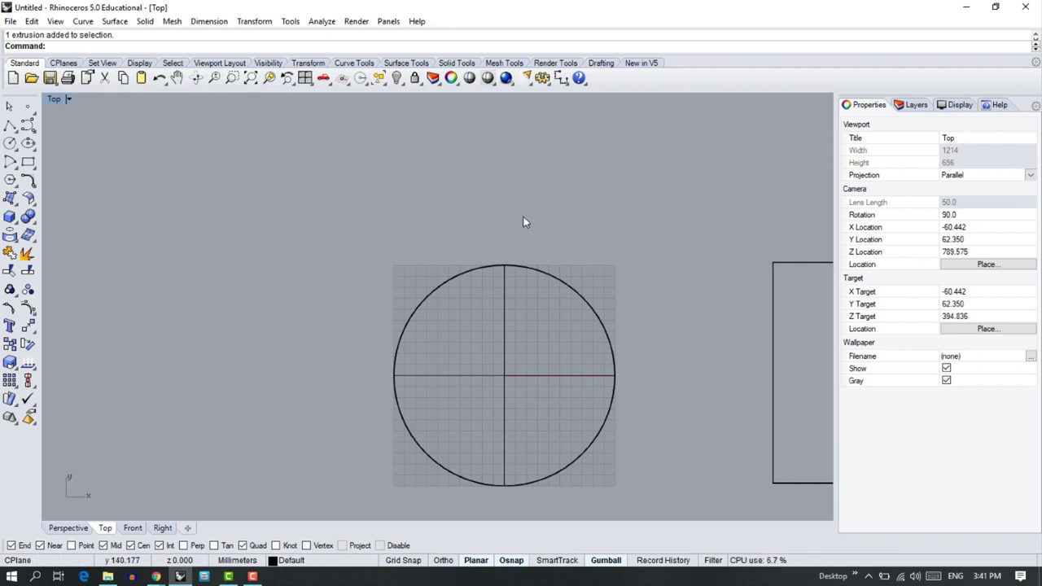
click(80, 531)
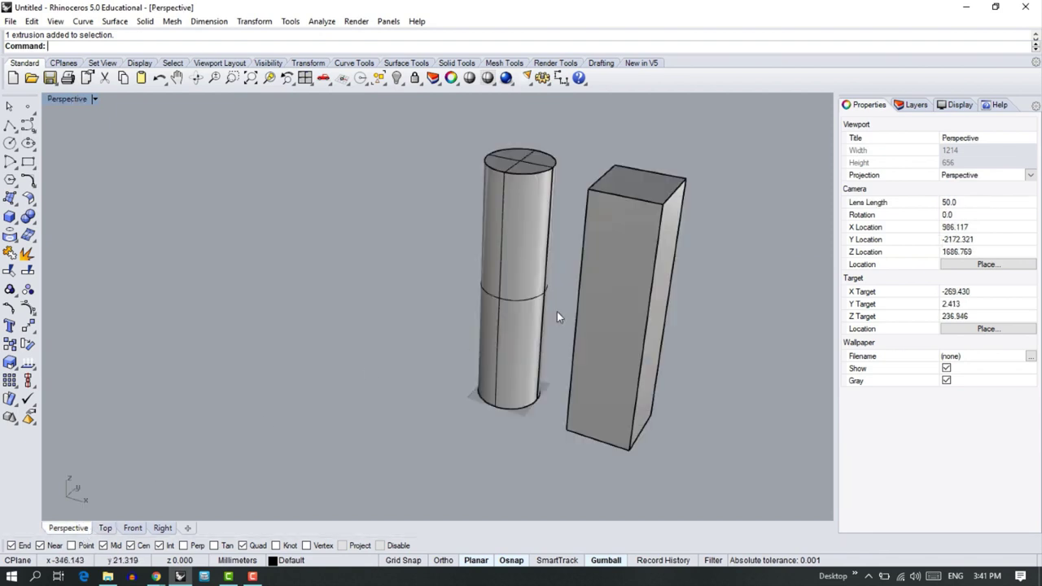
click(133, 528)
scroll(366, 327, down, 2)
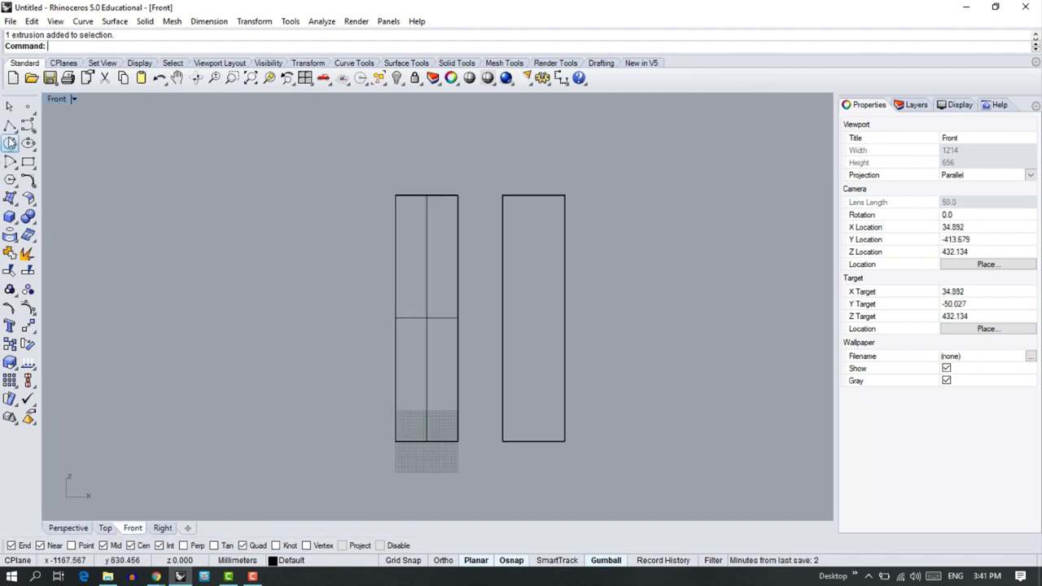
click(10, 143)
scroll(422, 226, up, 4)
click(431, 176)
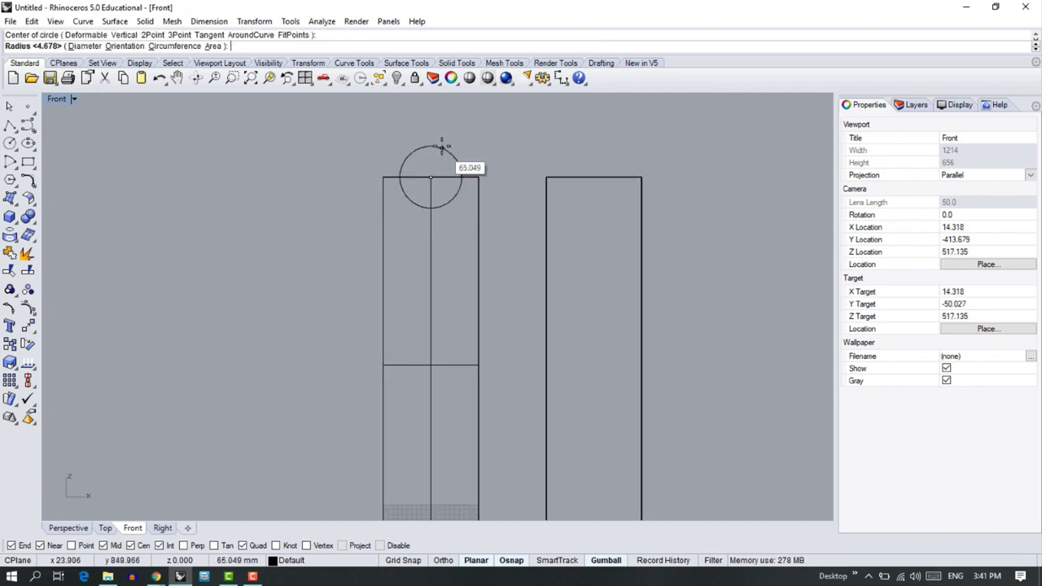
click(431, 145)
click(442, 149)
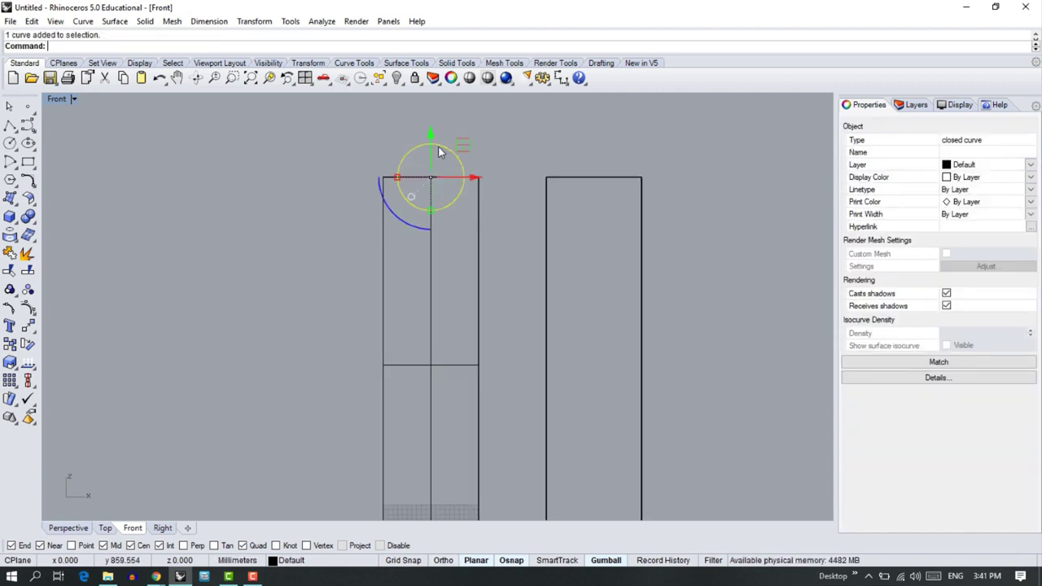
drag(430, 137, 421, 237)
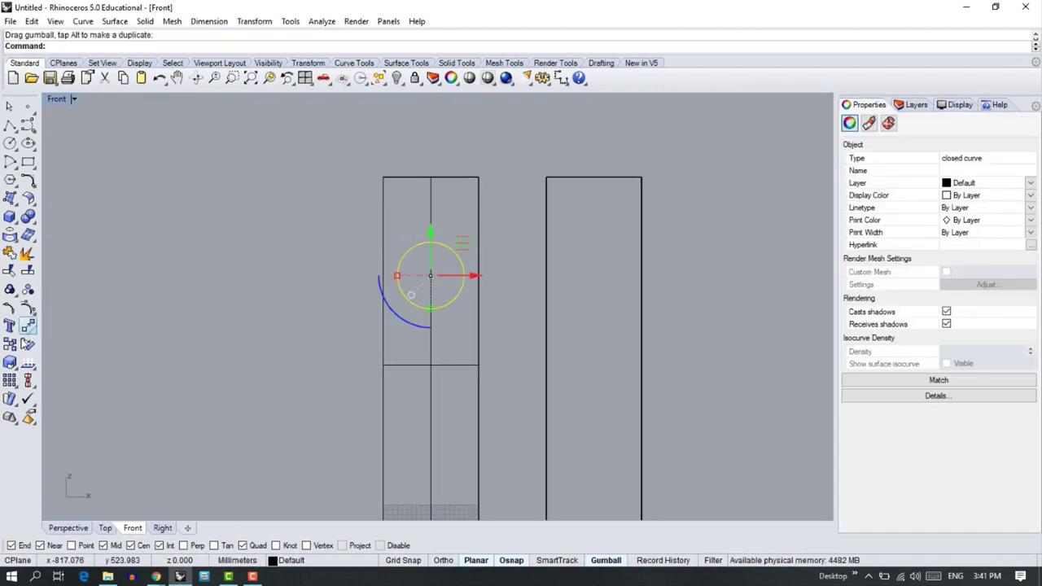
Copy the circle from the cylinder onto the centre of the box at the same height
click(10, 344)
click(434, 240)
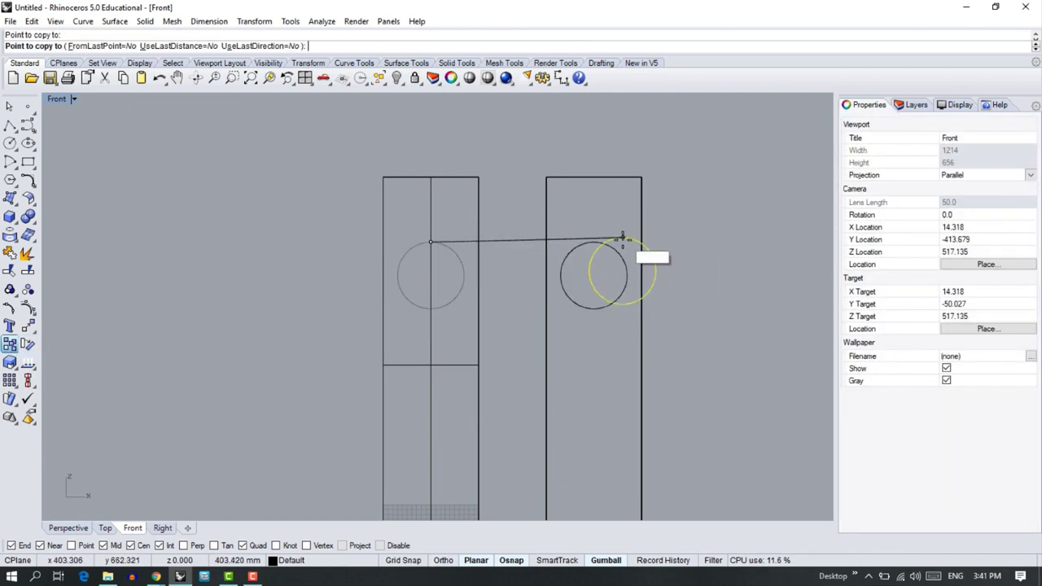
click(621, 239)
key(Return)
Select both circles and move them out in front of the cylinder and the box
shift+click(626, 279)
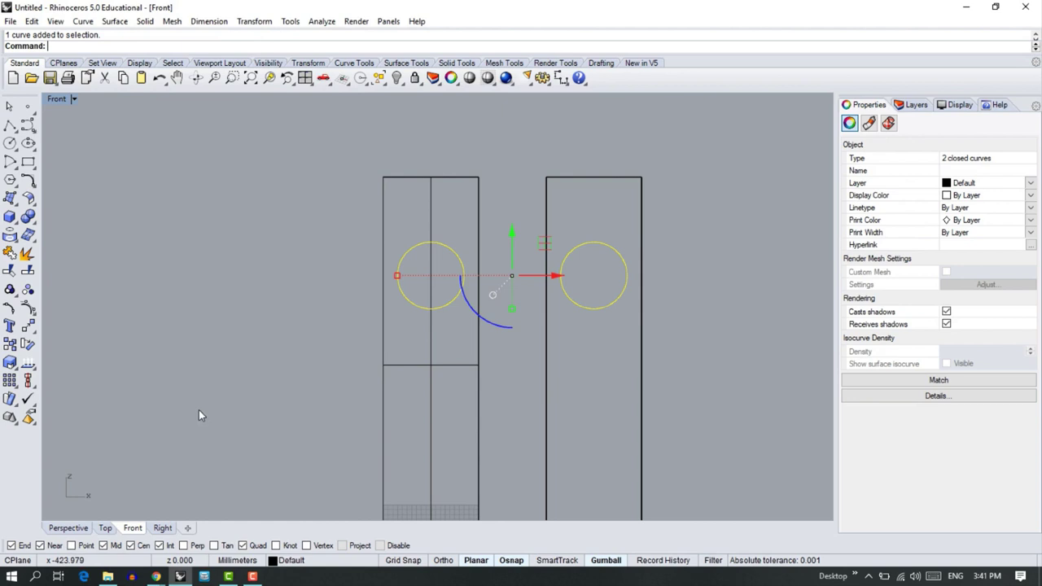
click(86, 529)
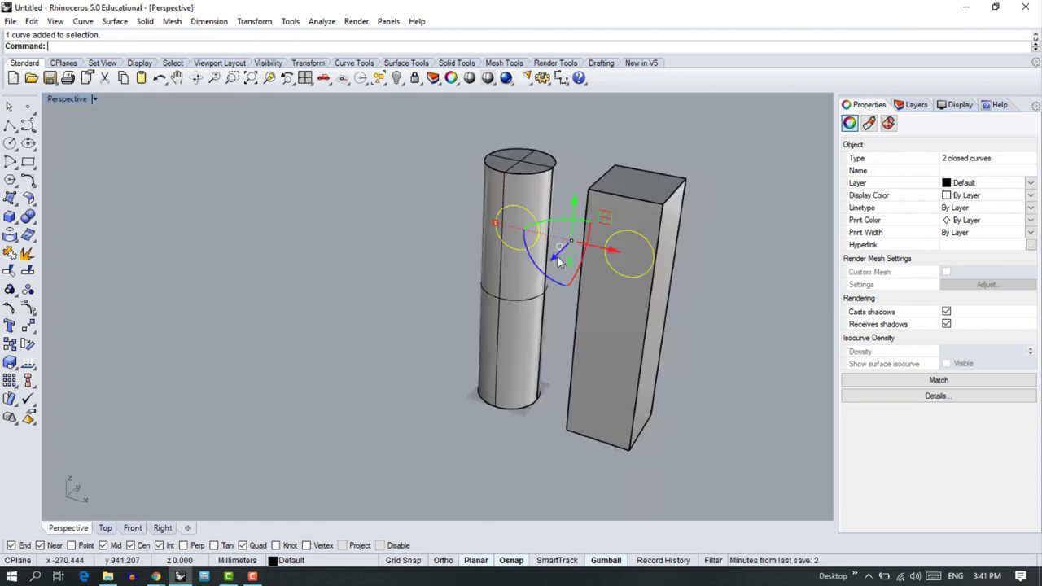
click(106, 529)
click(133, 528)
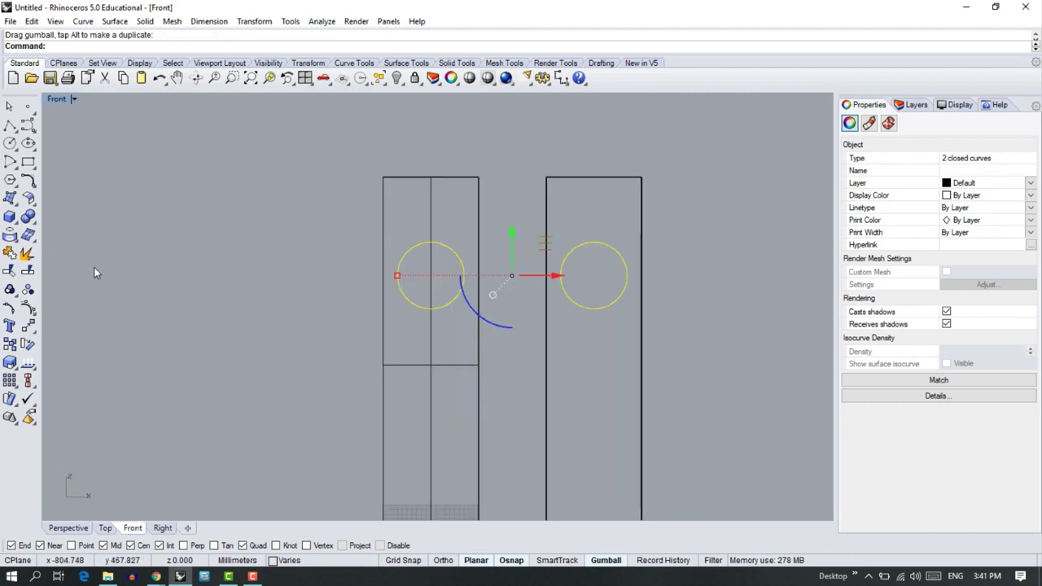
Make the surface isocurves visible on both the cylinder and the box
drag(711, 140, 447, 198)
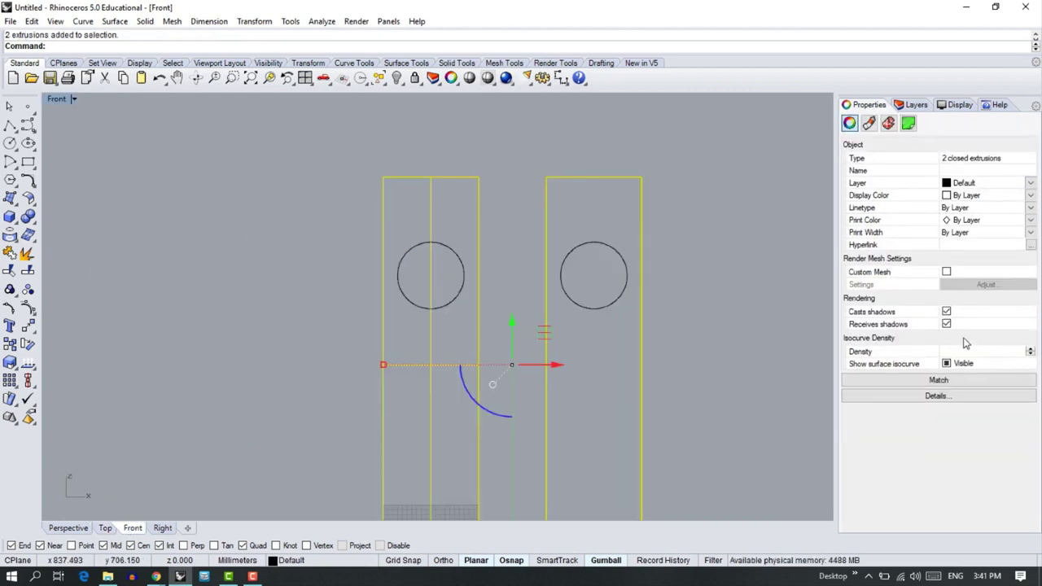
click(946, 363)
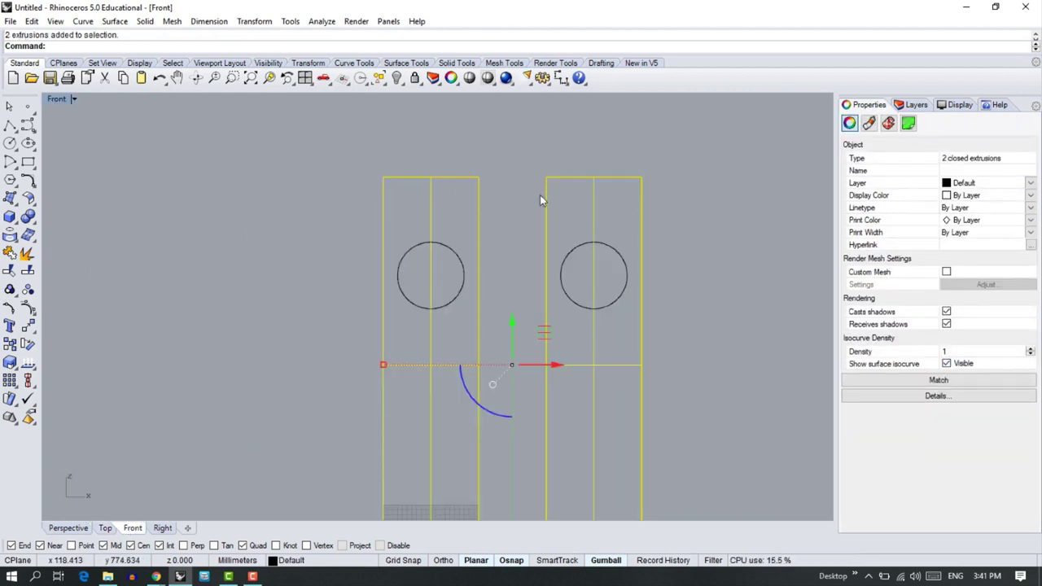
click(663, 205)
Trim round openings in the cylinder and the box in the Front view, using the two circles as cutting objects
scroll(607, 207, up, 5)
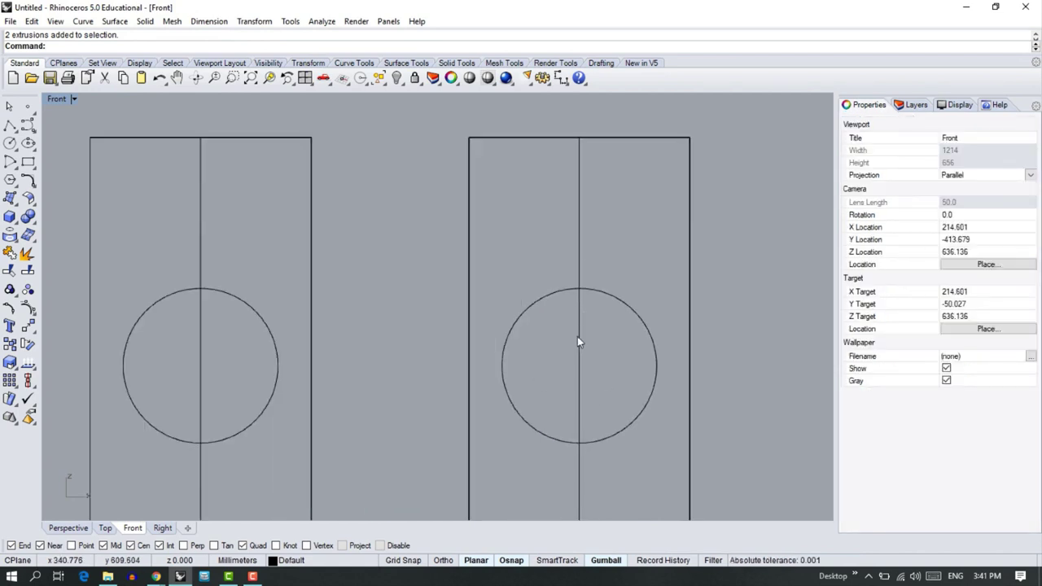
scroll(580, 309, down, 4)
click(421, 321)
shift+click(566, 283)
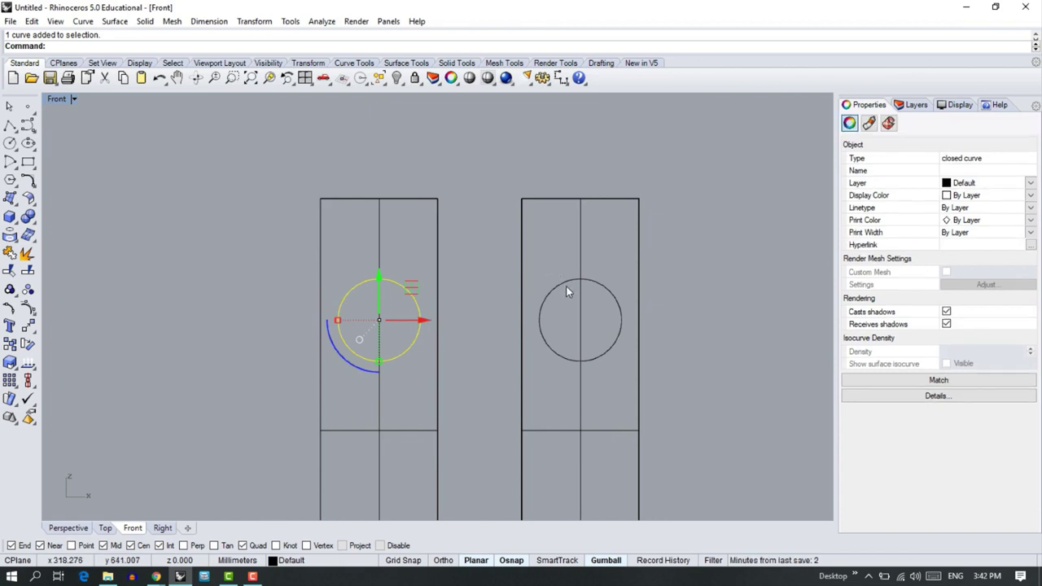
click(10, 270)
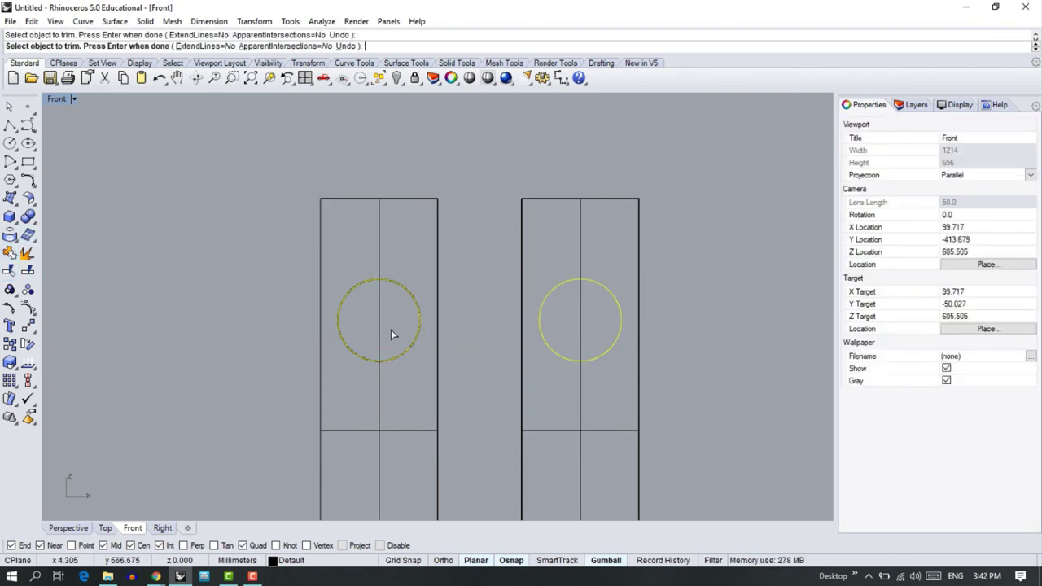
click(581, 330)
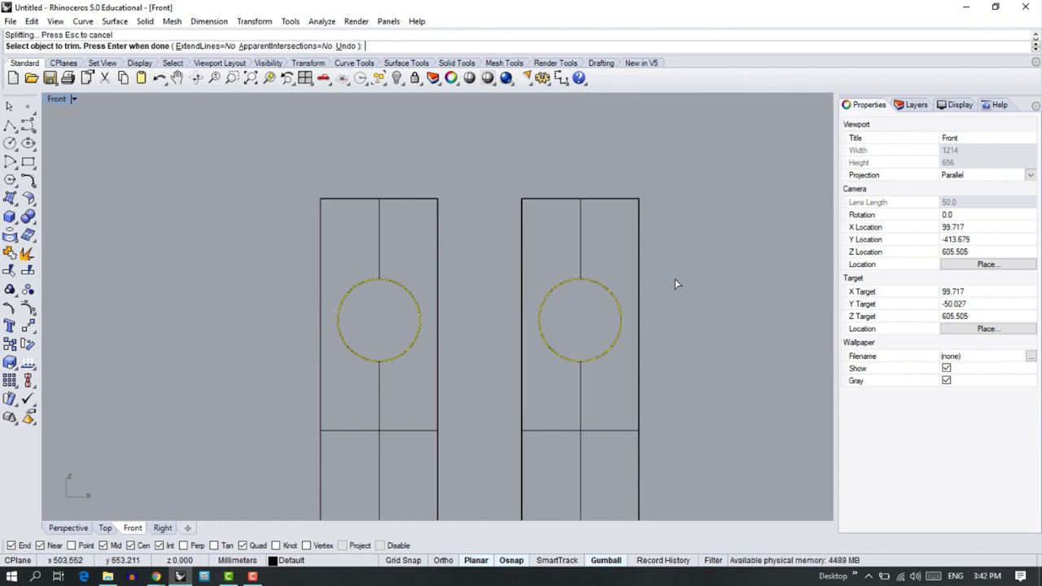
key(Return)
Examine the trimmed openings in the cylinder and the box in the Perspective view from different angles
click(69, 528)
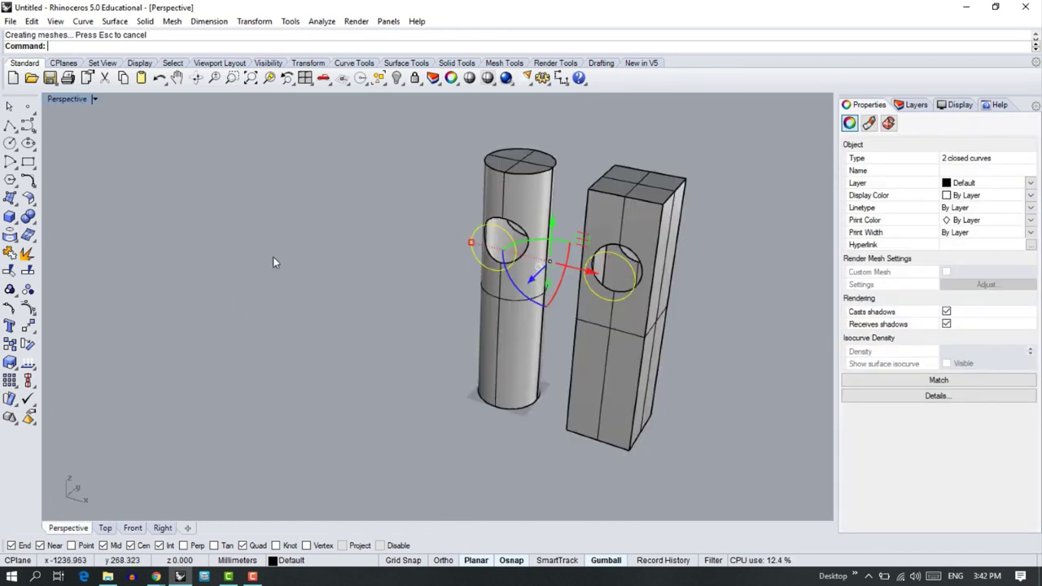
right_drag(272, 256, 421, 208)
scroll(421, 208, down, 4)
scroll(509, 145, up, 4)
scroll(509, 147, up, 2)
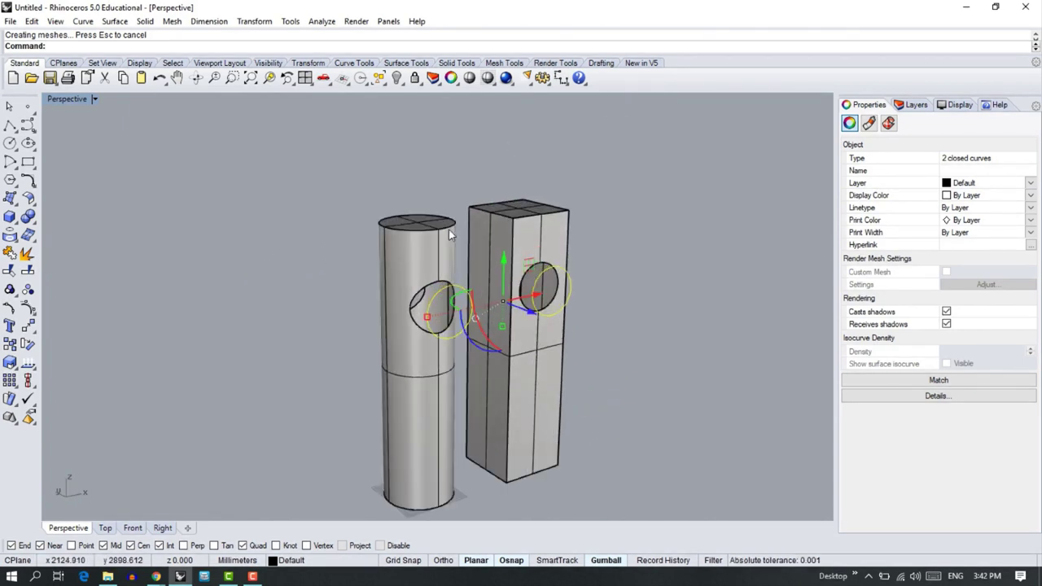
click(619, 386)
right_drag(617, 386, 607, 387)
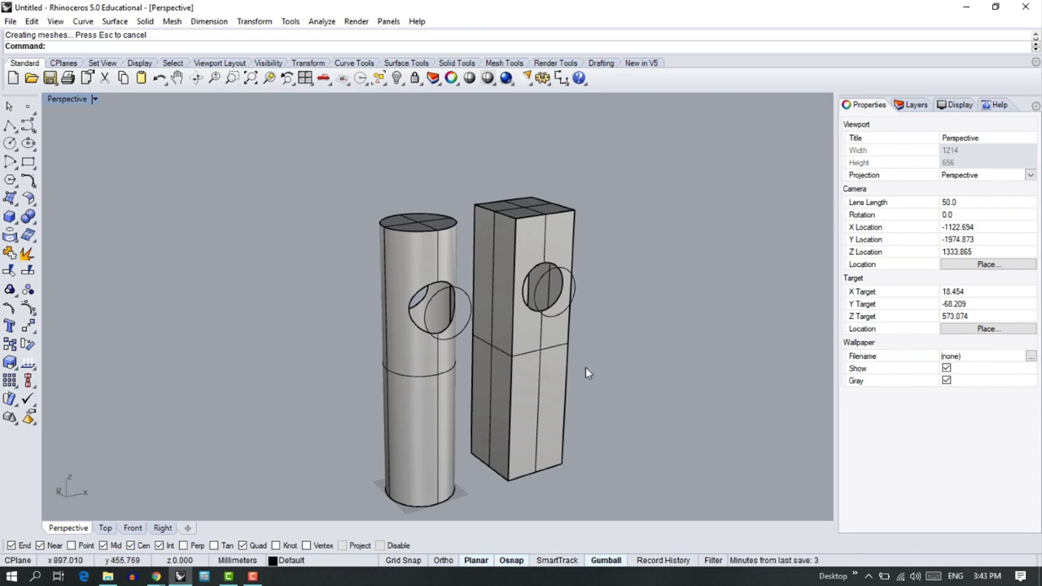
scroll(576, 367, up, 2)
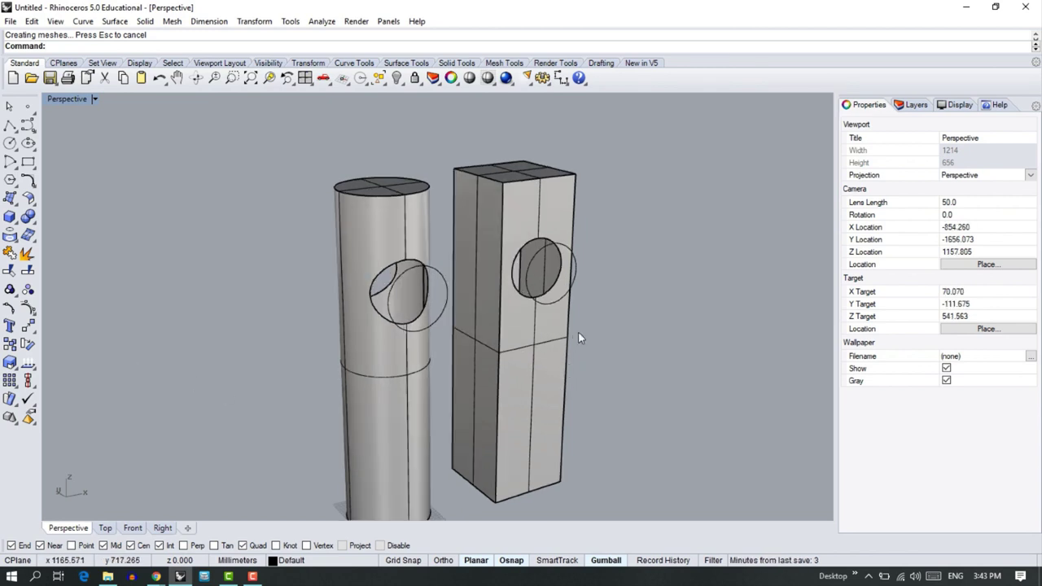
scroll(417, 216, down, 2)
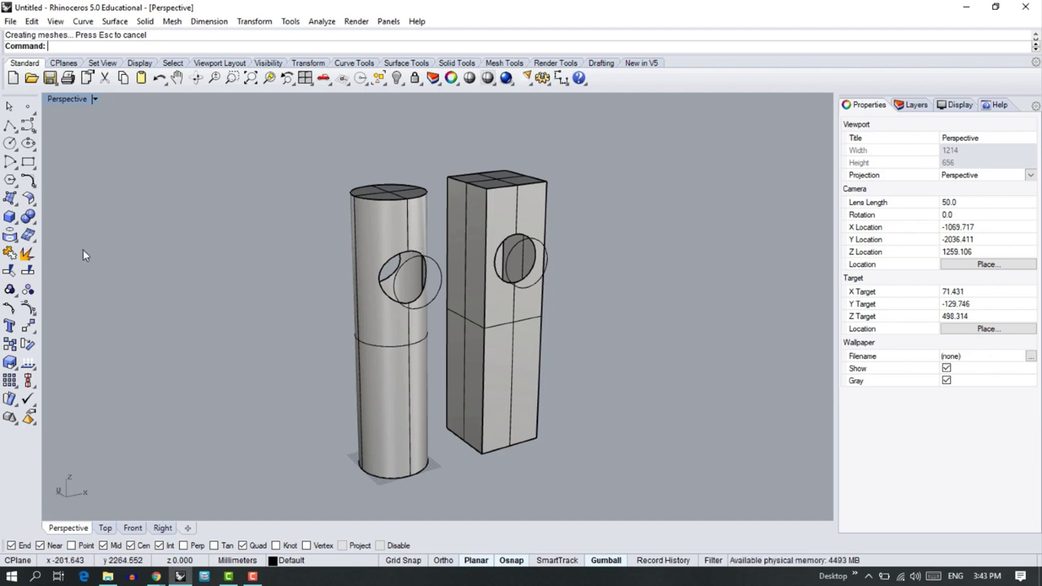
click(37, 208)
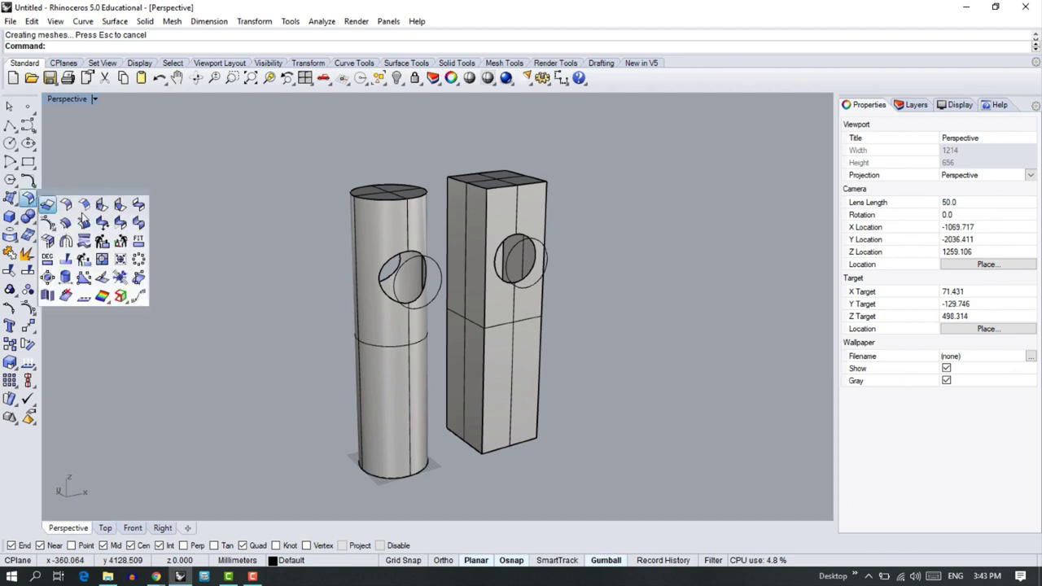
click(137, 199)
scroll(400, 256, up, 5)
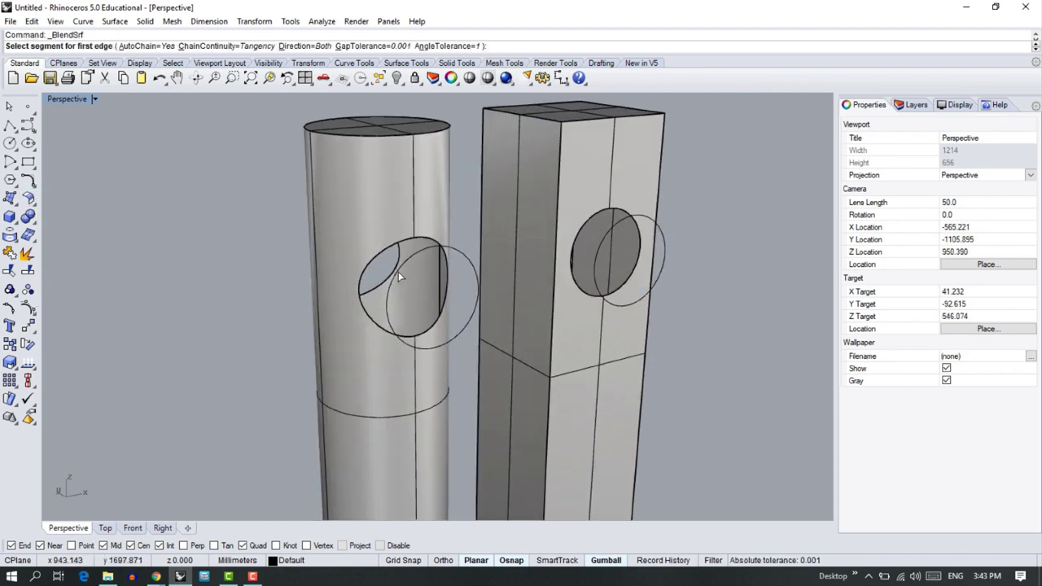
click(384, 284)
click(432, 328)
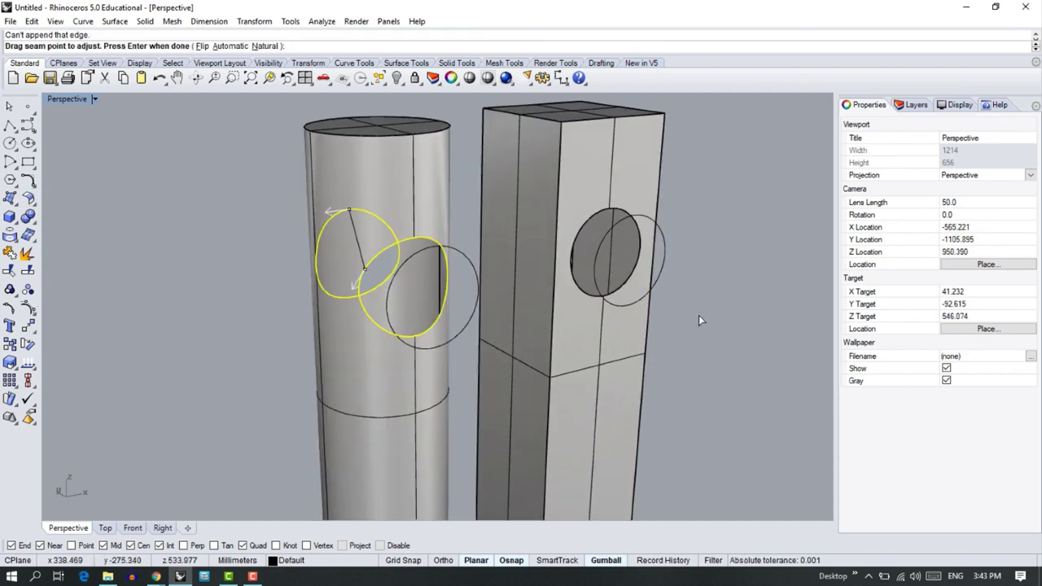
right_drag(364, 262, 309, 252)
scroll(346, 262, up, 5)
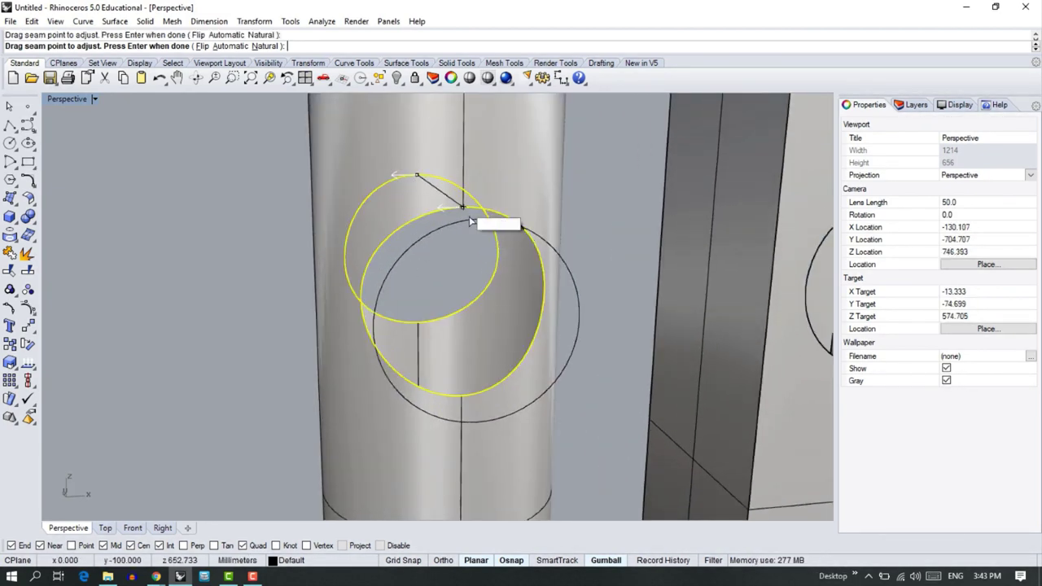
right_drag(355, 238, 452, 182)
key(Return)
right_drag(346, 310, 570, 285)
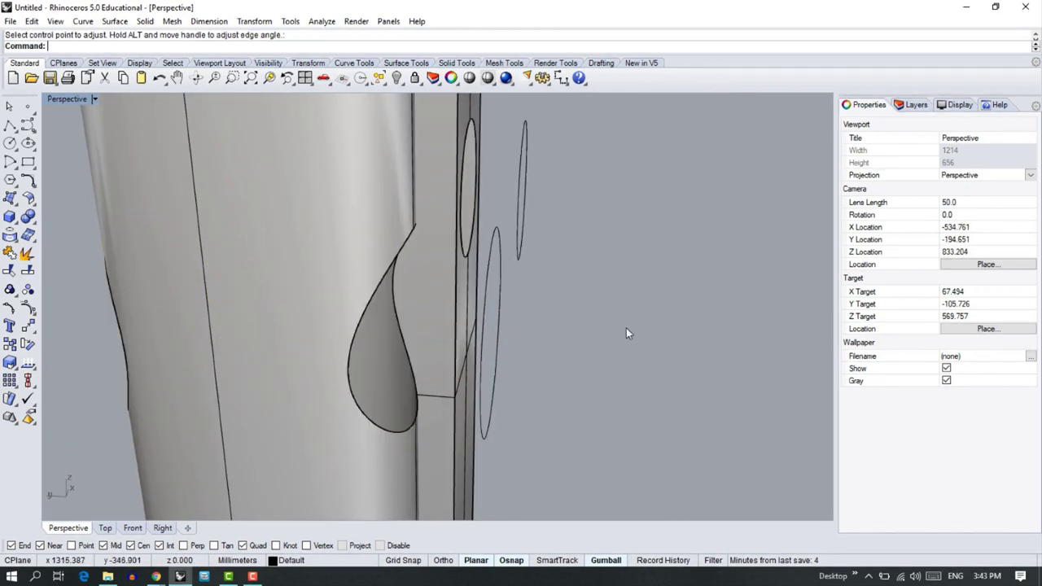
Start a surface blend between the front and back opening edges of the cylinder, aligning their seam points at the top
key(Return)
click(381, 274)
right_drag(254, 285, 333, 262)
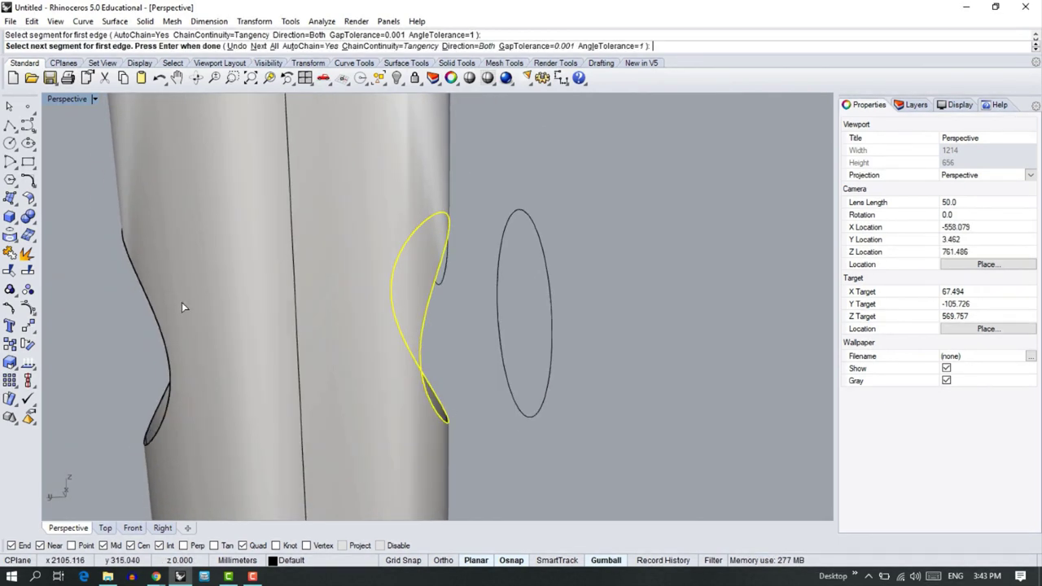
click(150, 302)
right_drag(304, 318, 163, 285)
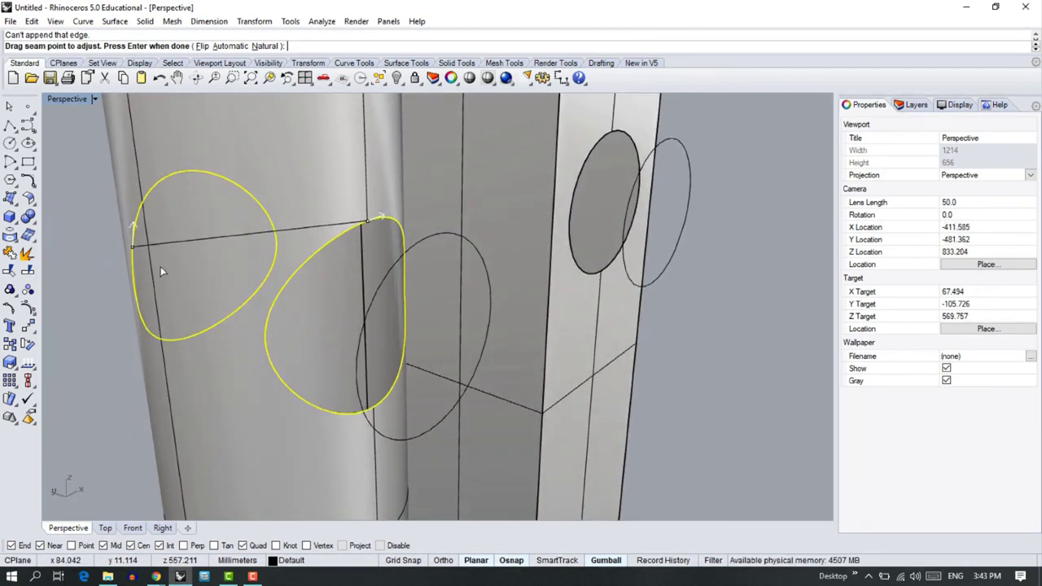
drag(131, 250, 154, 186)
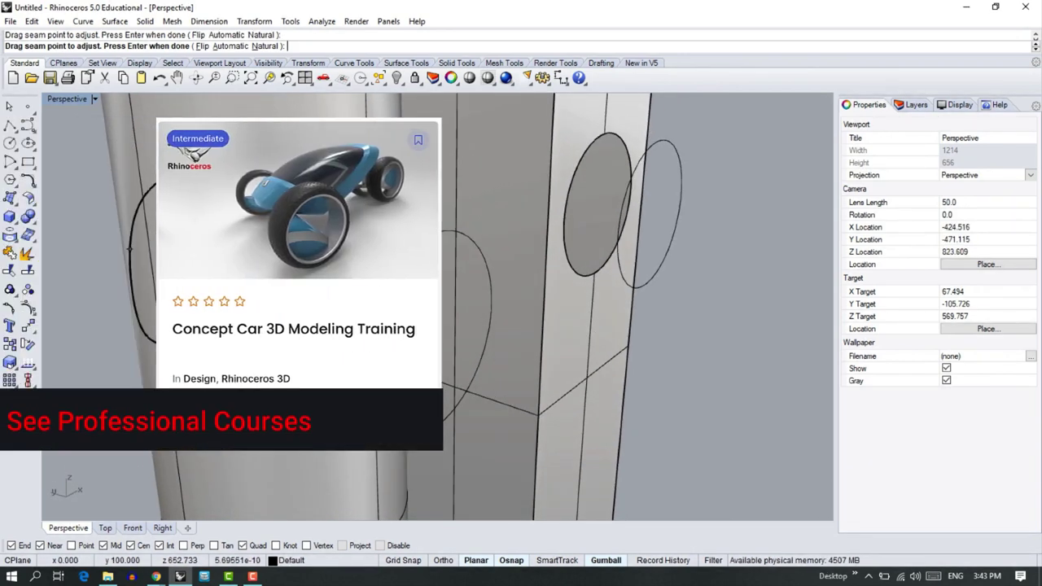
right_drag(396, 352, 342, 341)
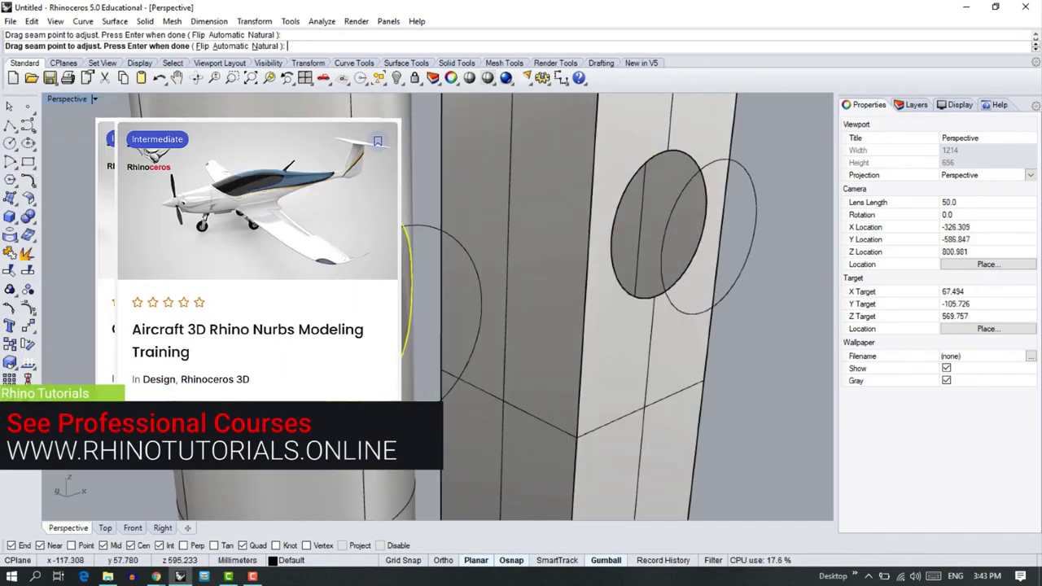
right_drag(106, 272, 107, 266)
right_click(106, 266)
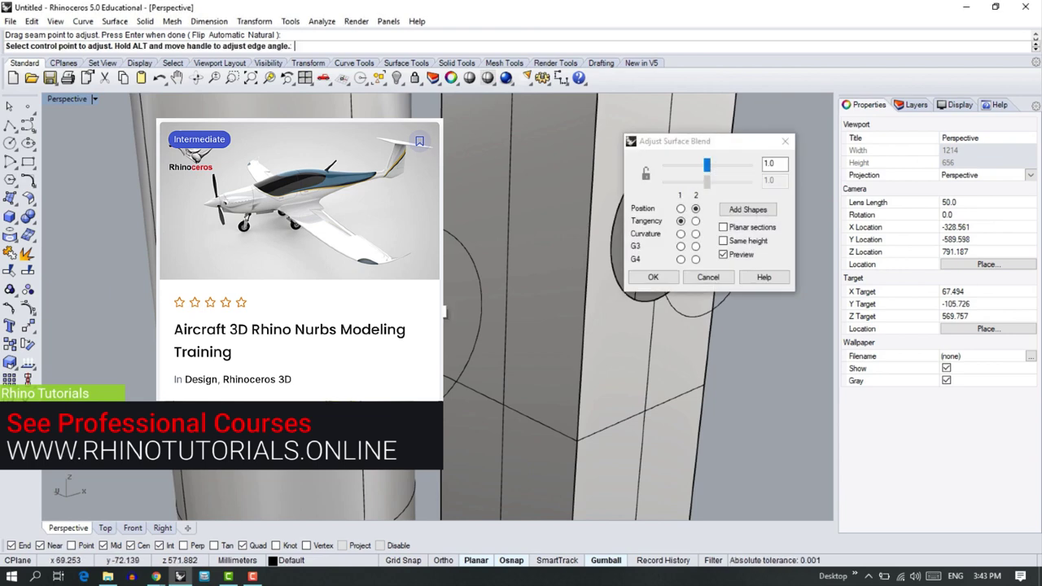
Set Tangency continuity on both edges of the cylinder blend, lock the two bulge values together and reduce both to 0.25
right_drag(413, 303, 428, 285)
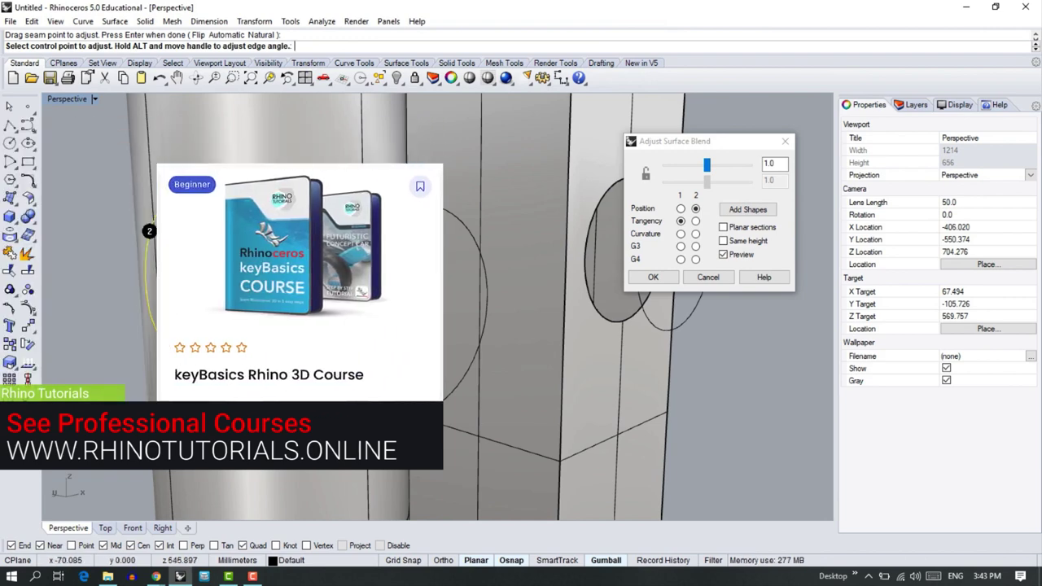
right_drag(291, 332, 350, 286)
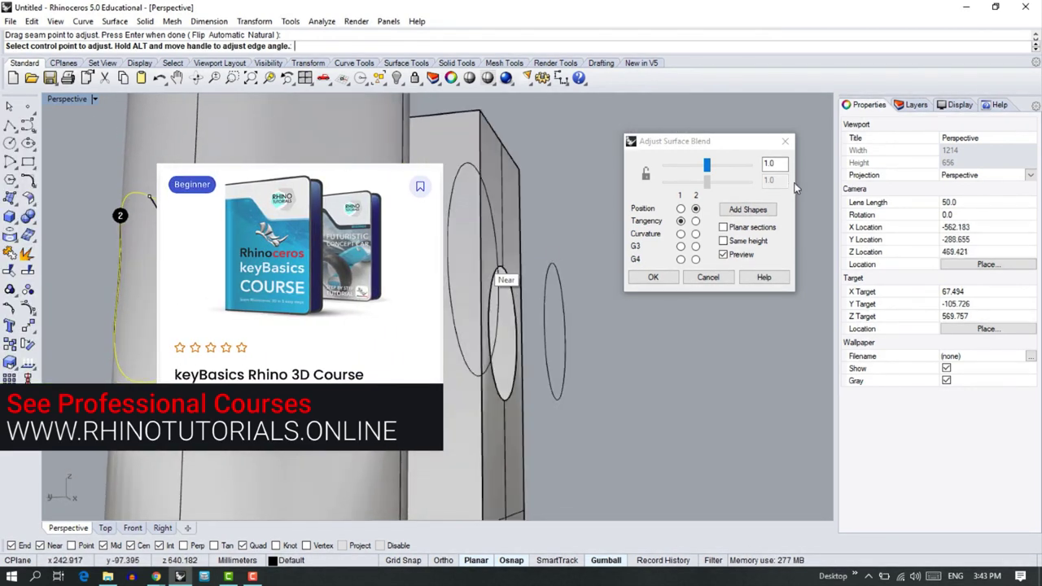
click(681, 210)
click(695, 221)
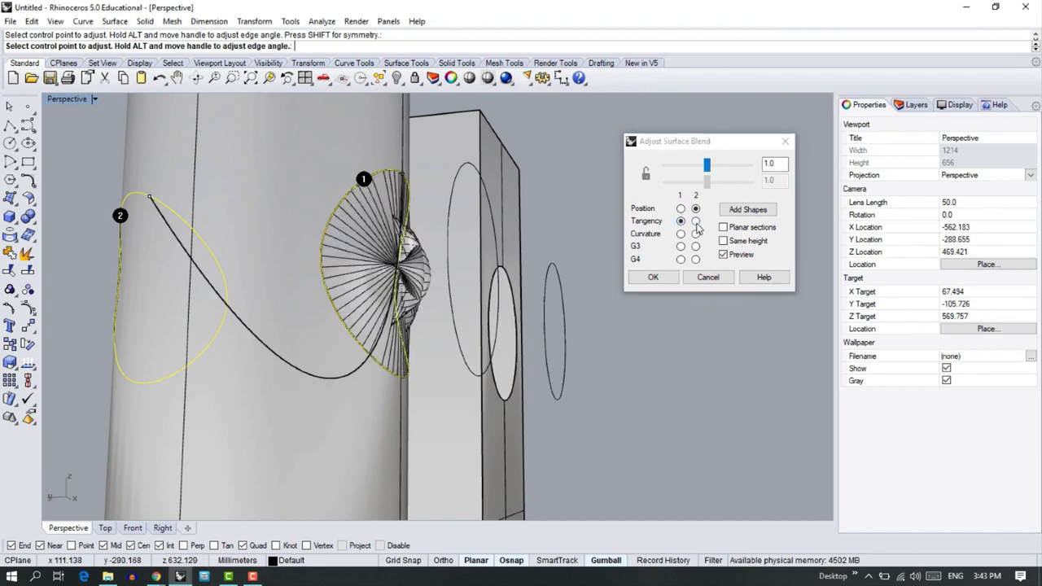
scroll(403, 358, down, 5)
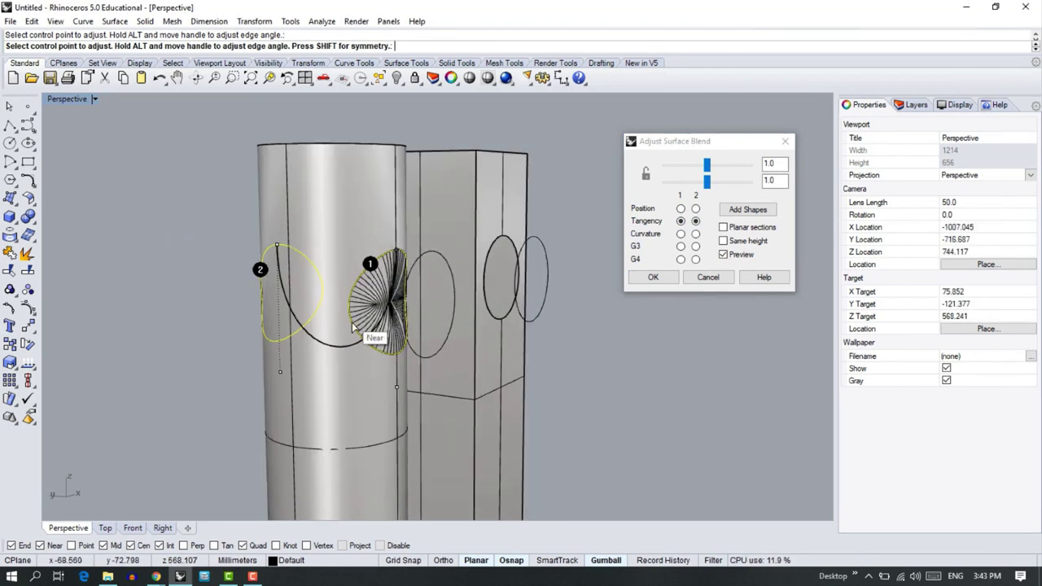
scroll(390, 358, up, 4)
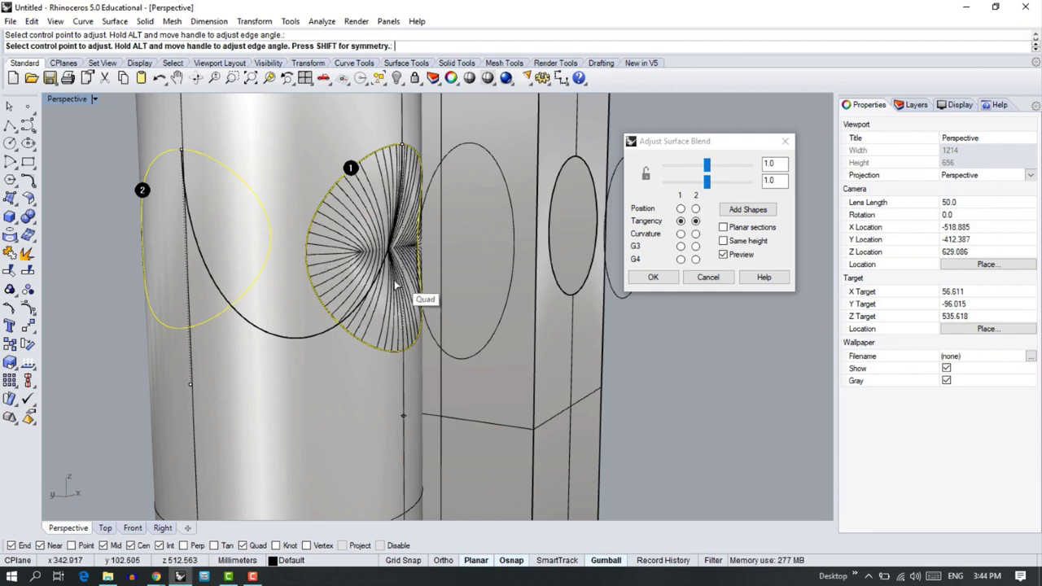
right_drag(403, 263, 359, 248)
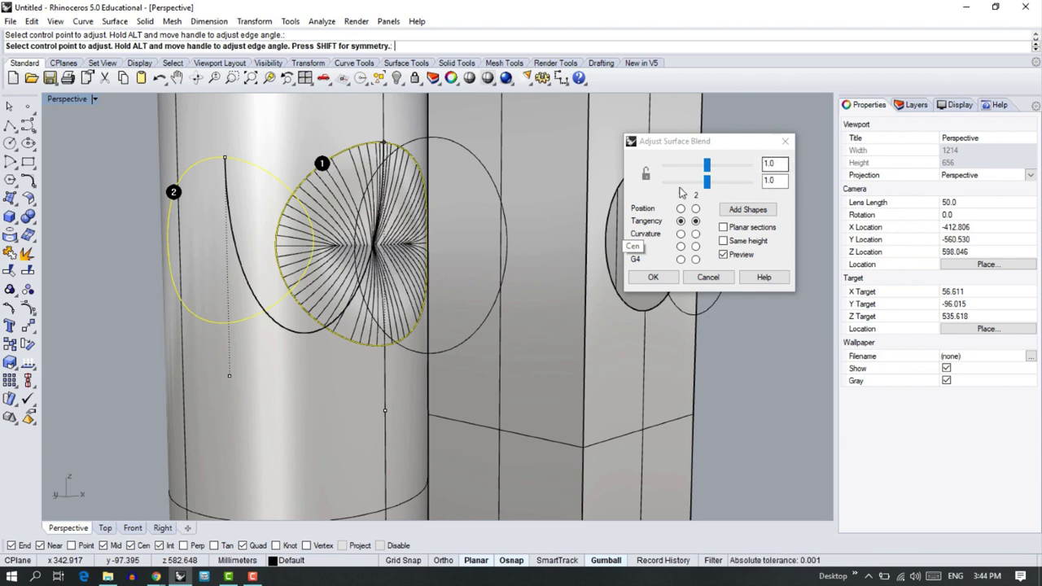
click(647, 177)
drag(707, 167, 664, 168)
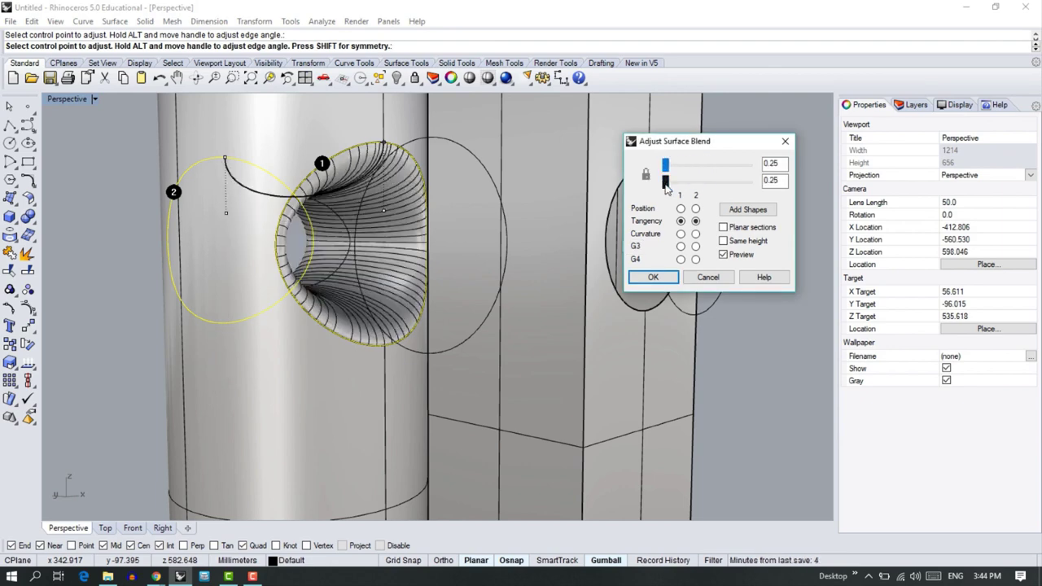
Examine the previewed tunnel through the cylinder from the side and front, and accept the surface blend
scroll(337, 317, down, 2)
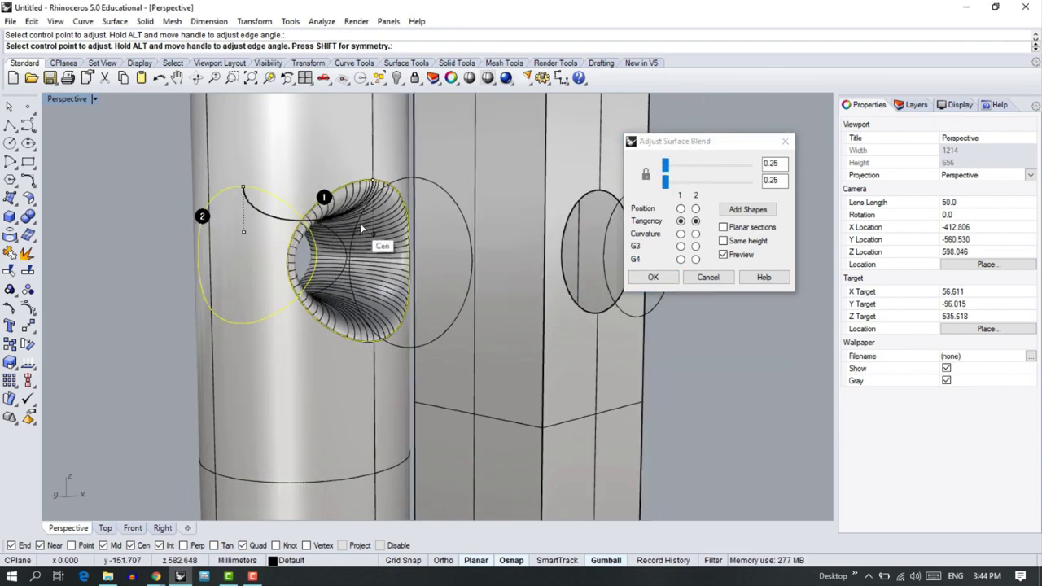
right_drag(362, 230, 316, 241)
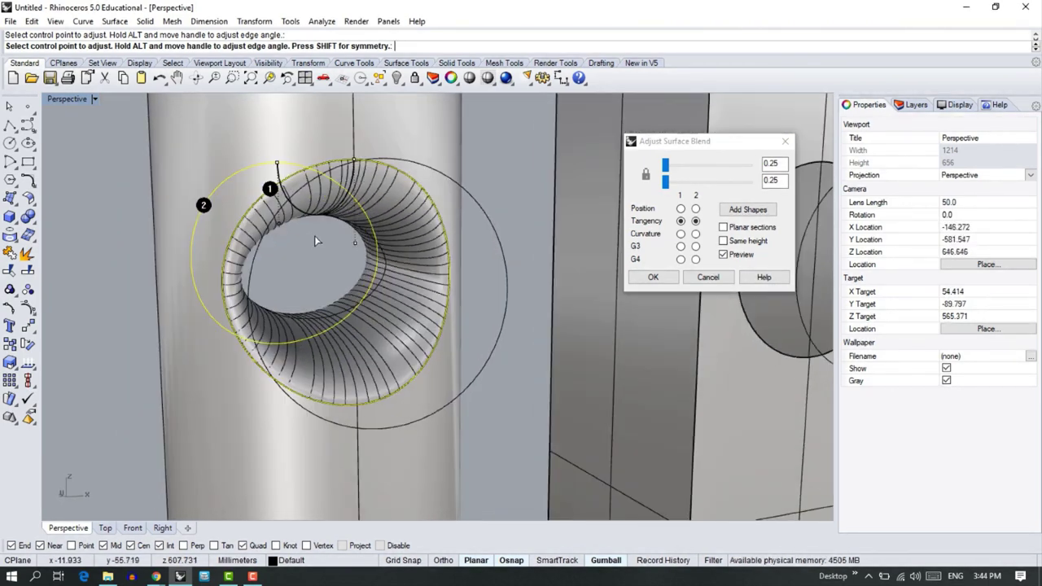
right_drag(449, 281, 460, 320)
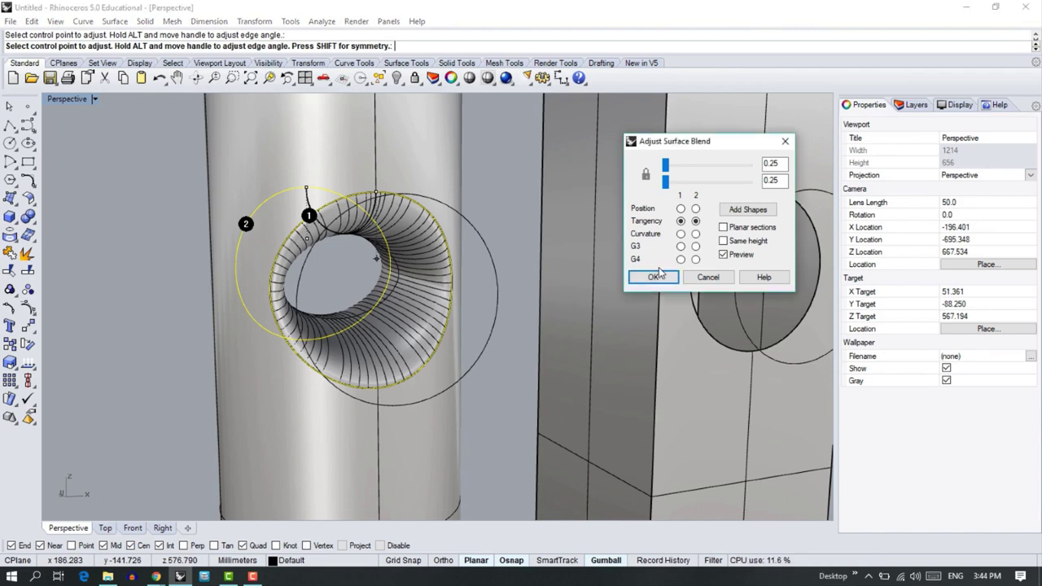
right_drag(475, 288, 415, 272)
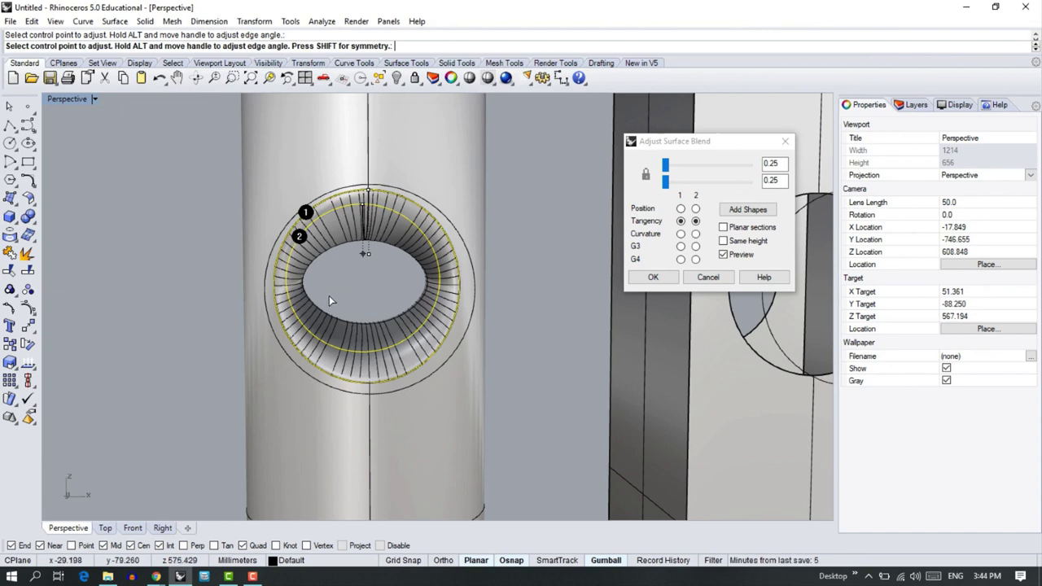
right_drag(316, 262, 477, 289)
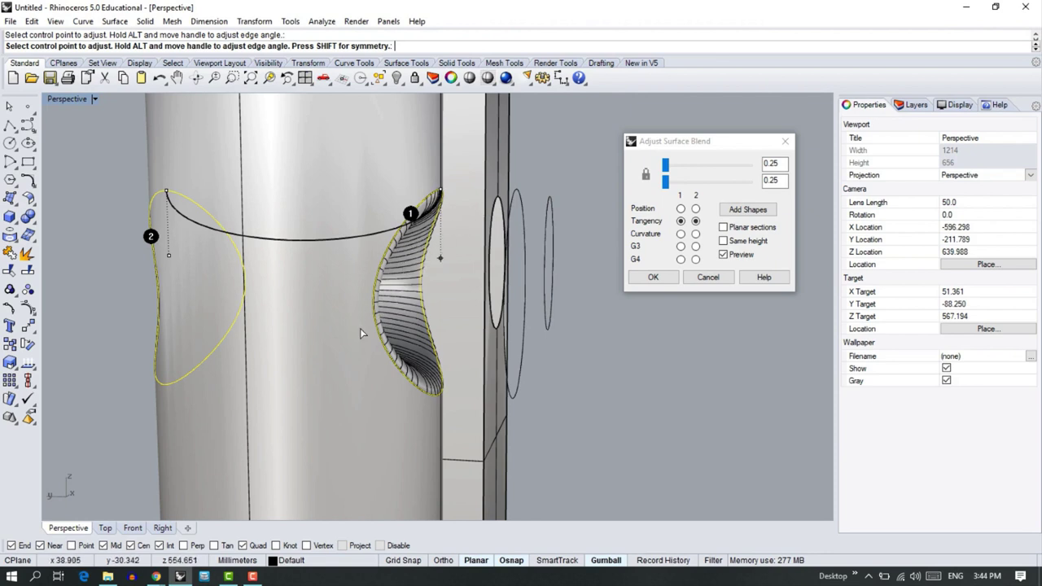
right_drag(360, 328, 430, 221)
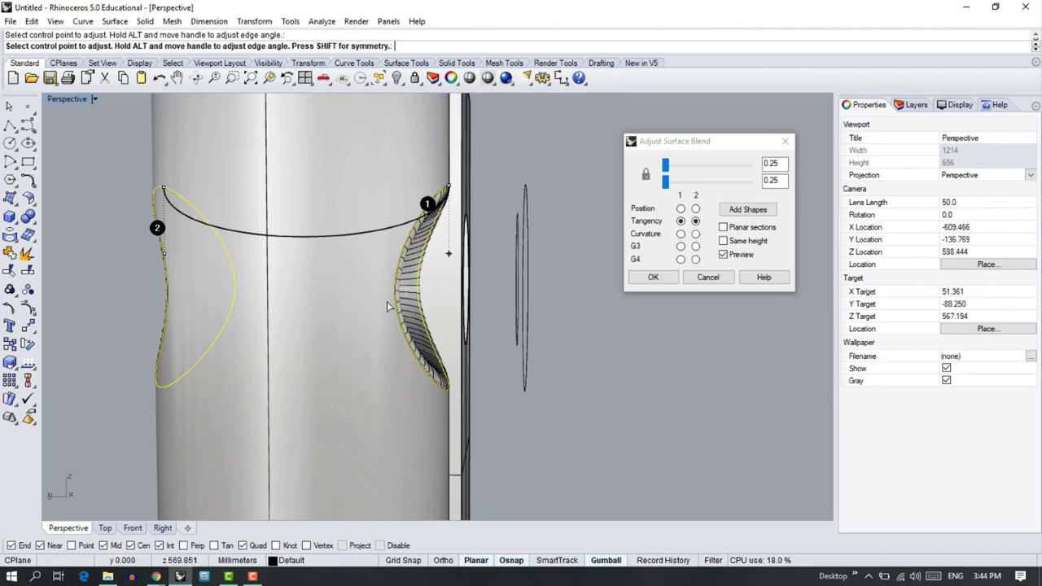
right_drag(391, 302, 379, 283)
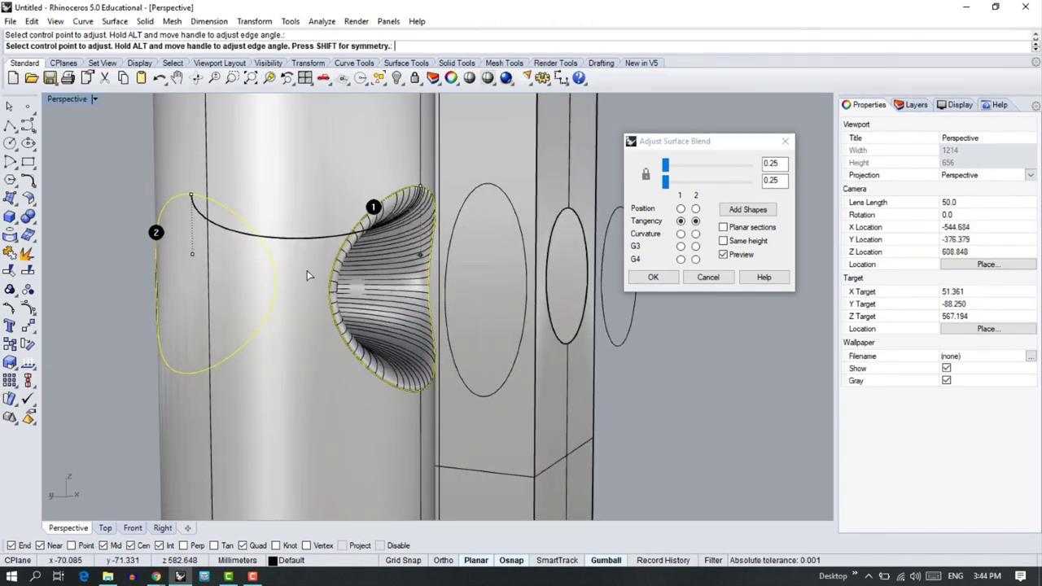
right_drag(328, 242, 328, 281)
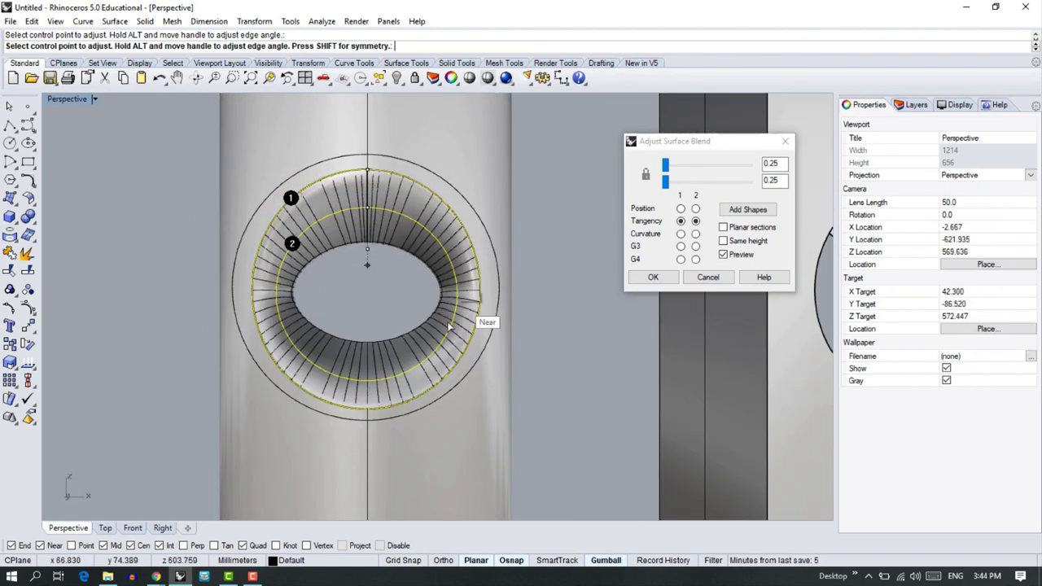
right_drag(449, 326, 321, 286)
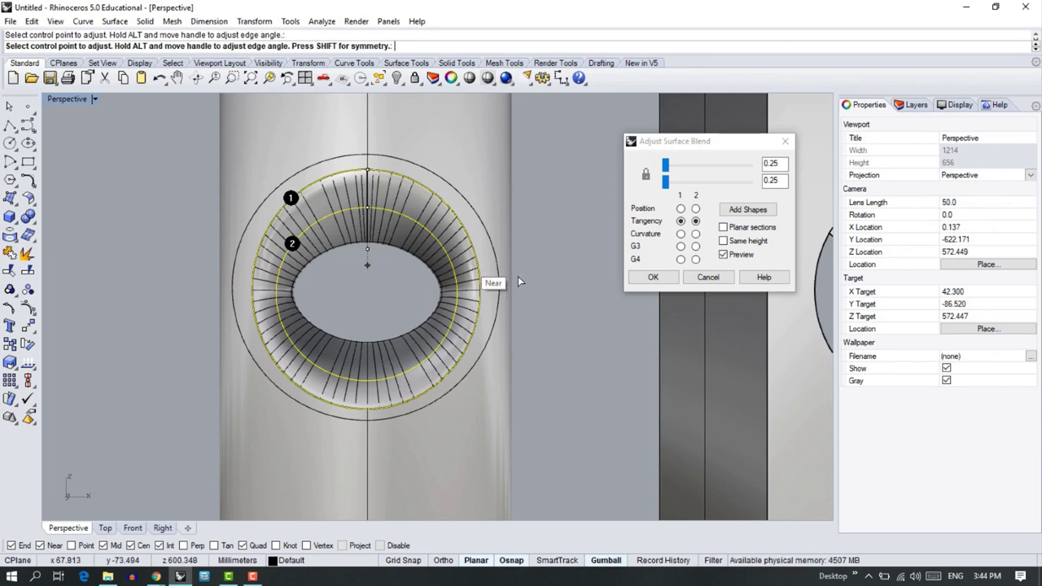
scroll(361, 291, up, 5)
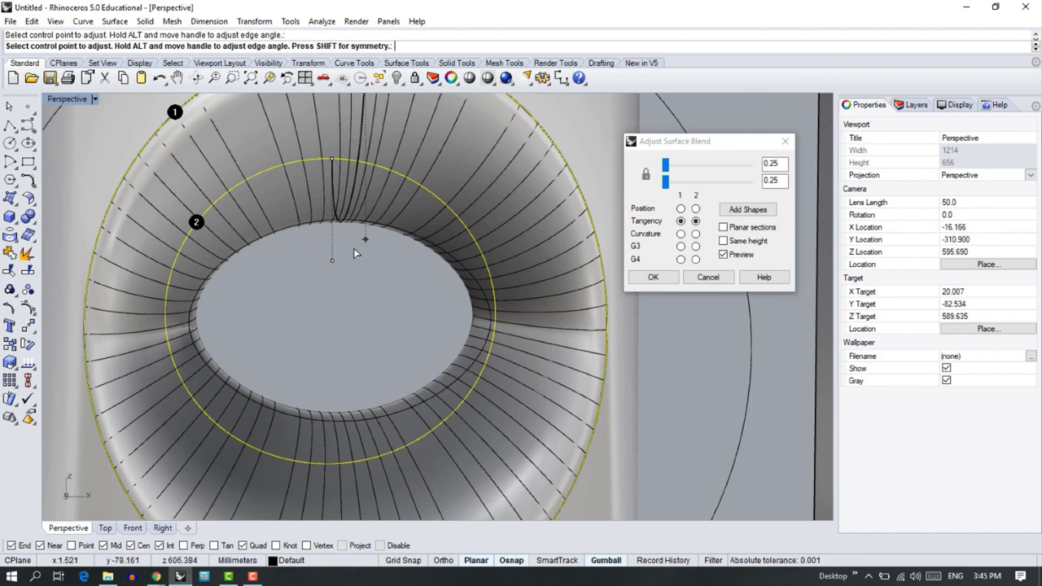
scroll(333, 291, down, 5)
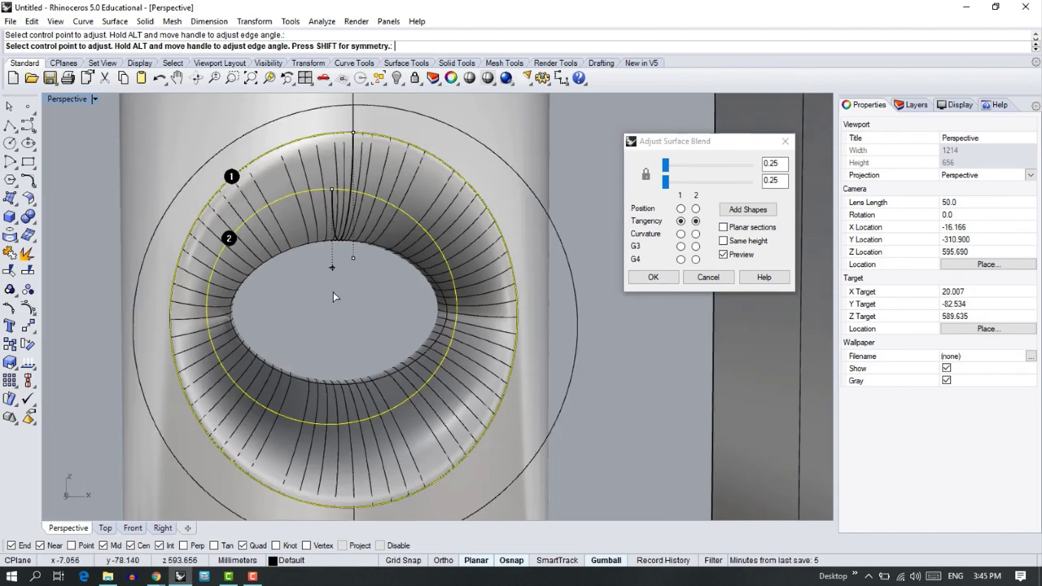
click(651, 276)
Start a surface blend between the front and back opening edges of the box
right_drag(358, 302, 378, 319)
scroll(347, 322, down, 4)
scroll(574, 293, up, 5)
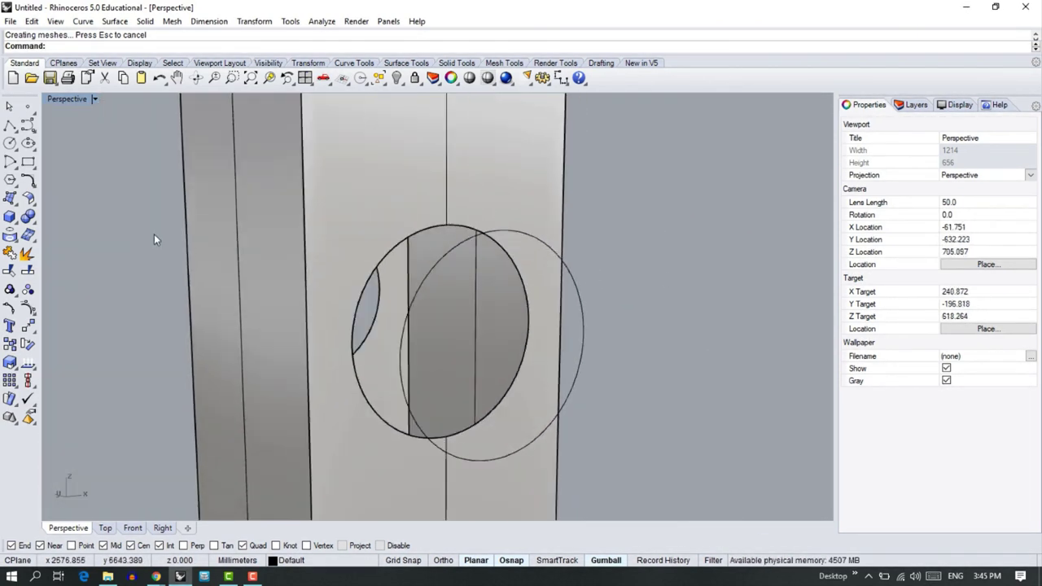
click(37, 210)
click(141, 207)
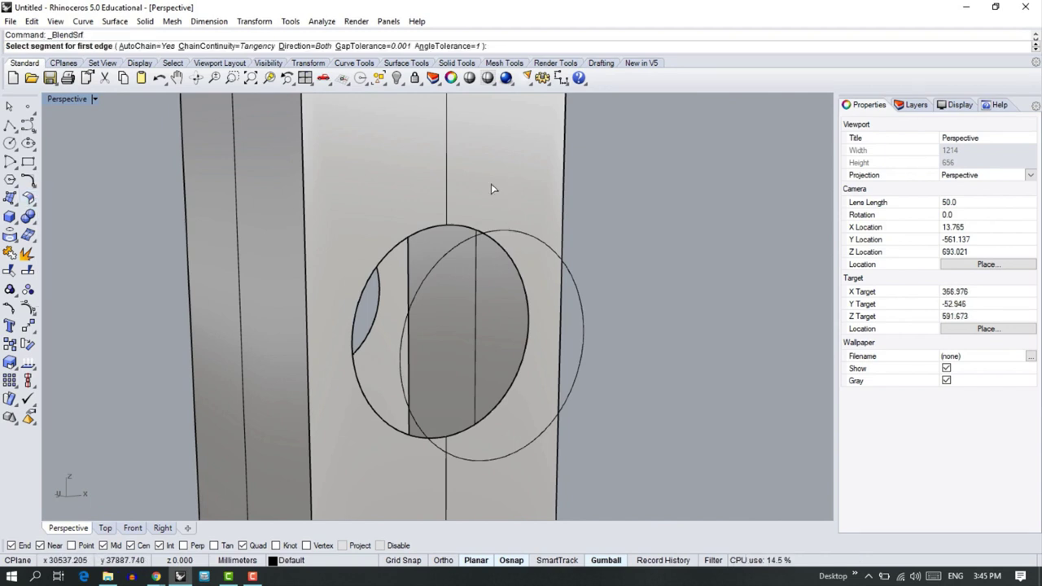
click(438, 231)
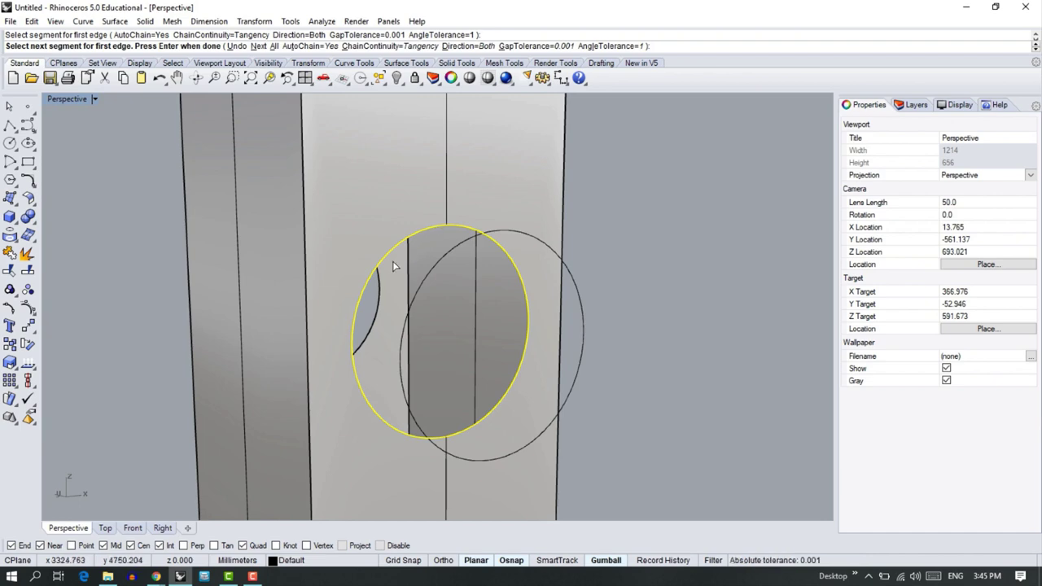
key(Return)
click(380, 287)
key(Return)
Accept the box blend's seam points at the top, lock the two bulge values together and reduce both to 0.25
right_drag(708, 263, 649, 274)
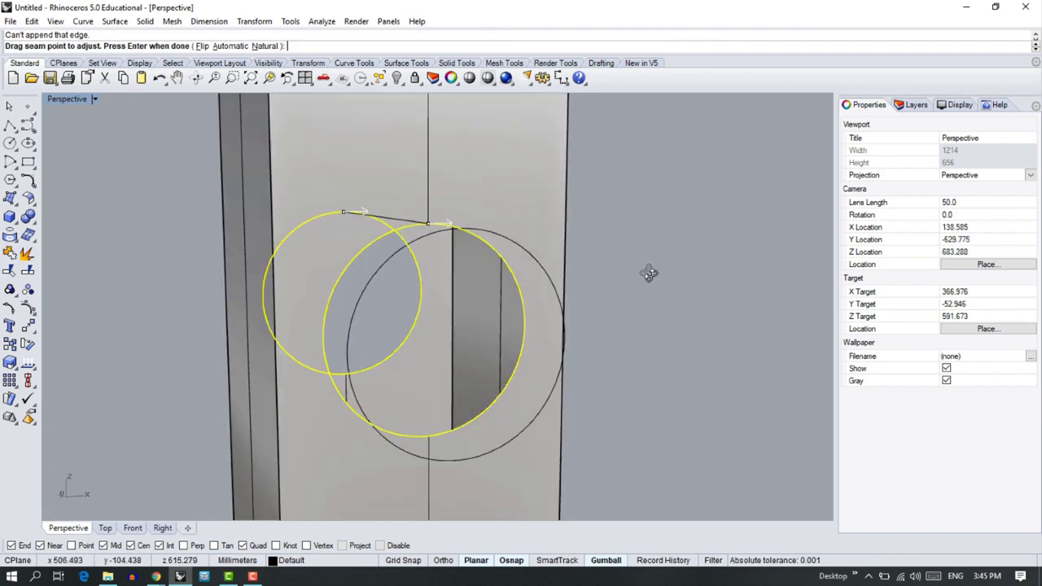
key(Return)
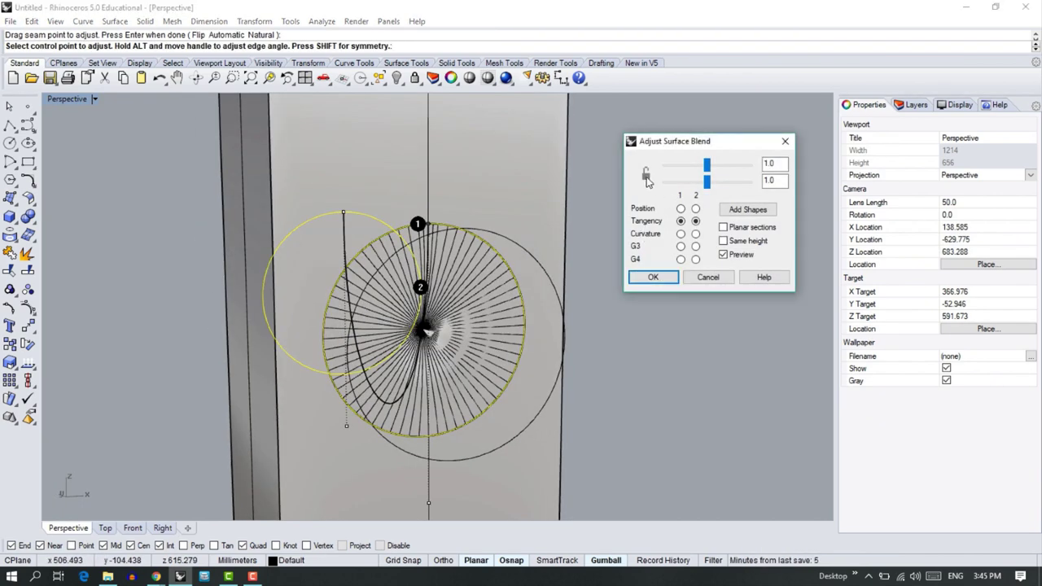
drag(707, 168, 665, 167)
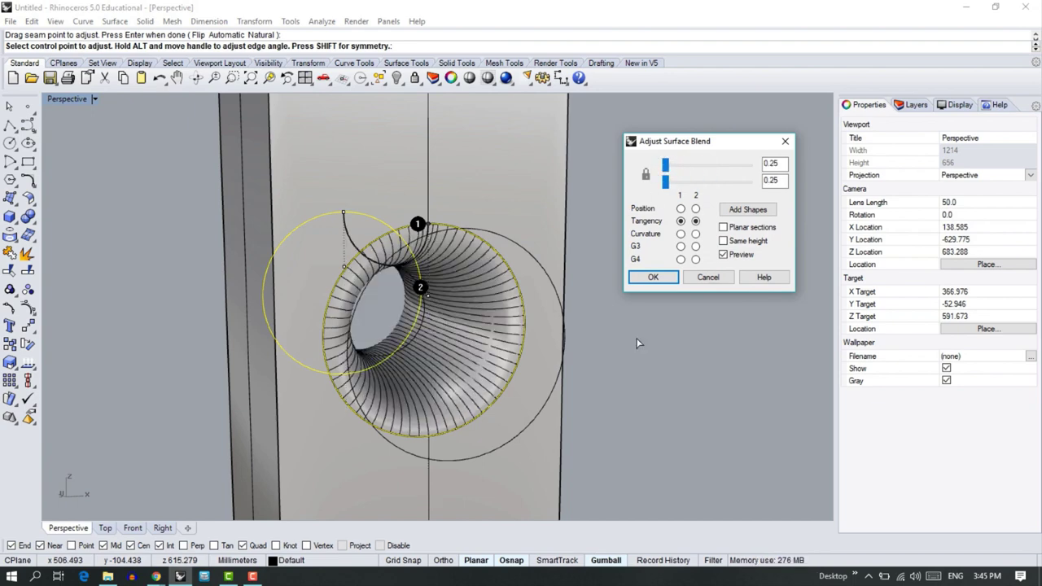
Examine the previewed tunnel through the box from several angles, compare it with the cylinder's, and accept the surface blend
right_drag(569, 342, 619, 392)
scroll(385, 276, up, 3)
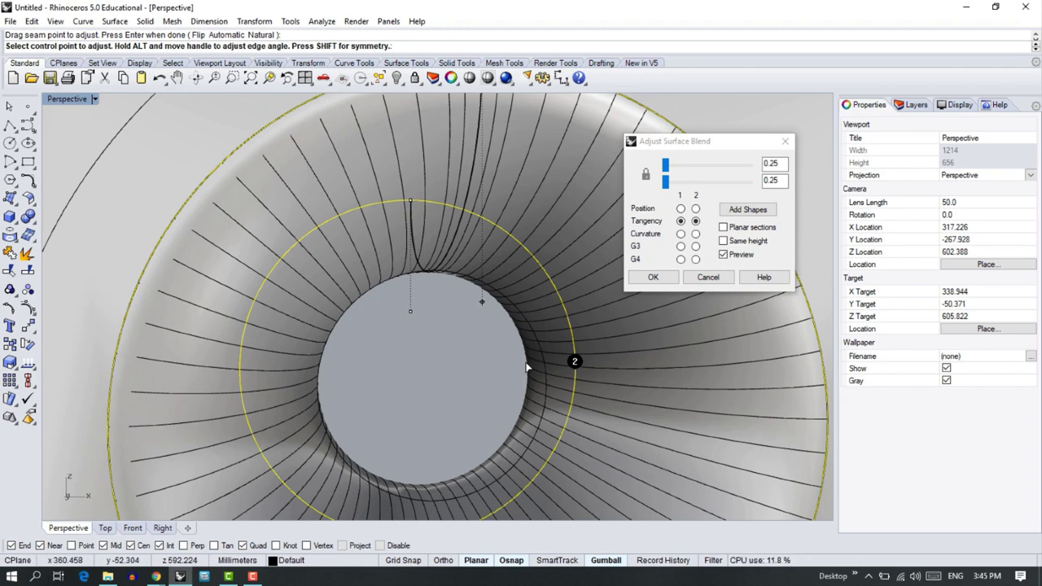
scroll(324, 344, down, 5)
right_drag(346, 345, 367, 284)
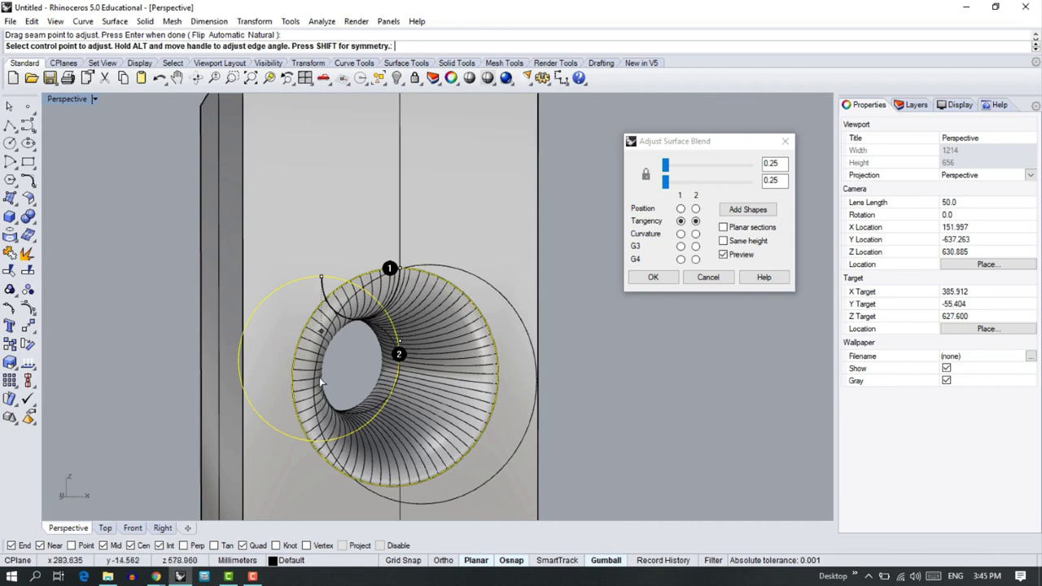
scroll(342, 306, down, 5)
right_drag(342, 306, 399, 358)
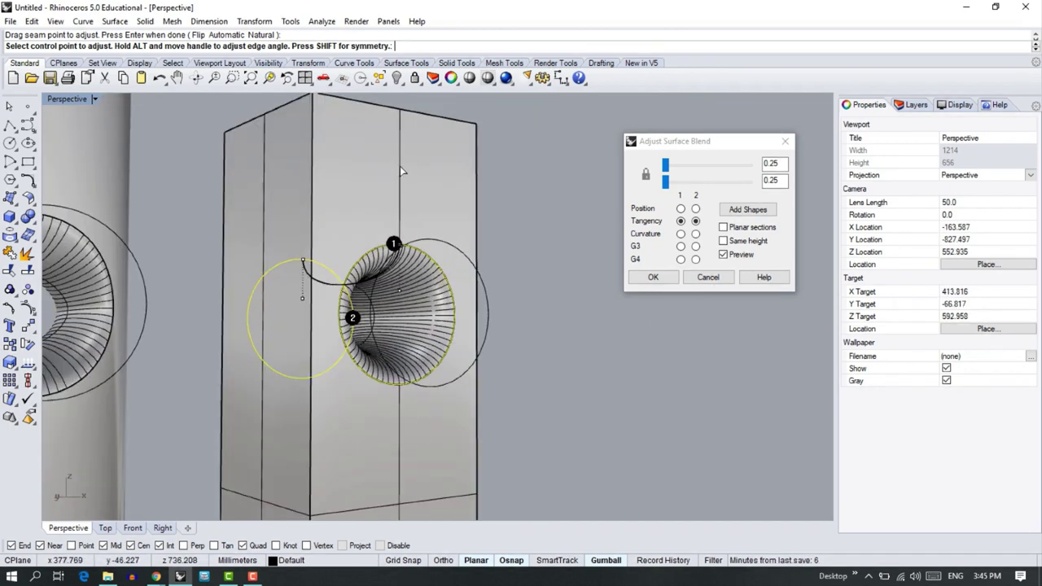
scroll(307, 279, down, 4)
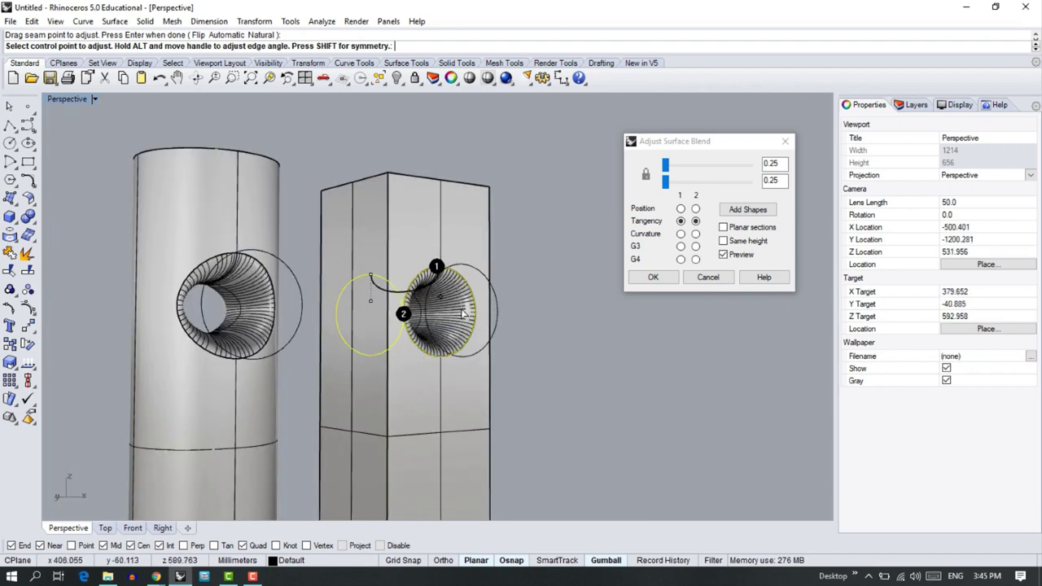
right_drag(463, 313, 511, 334)
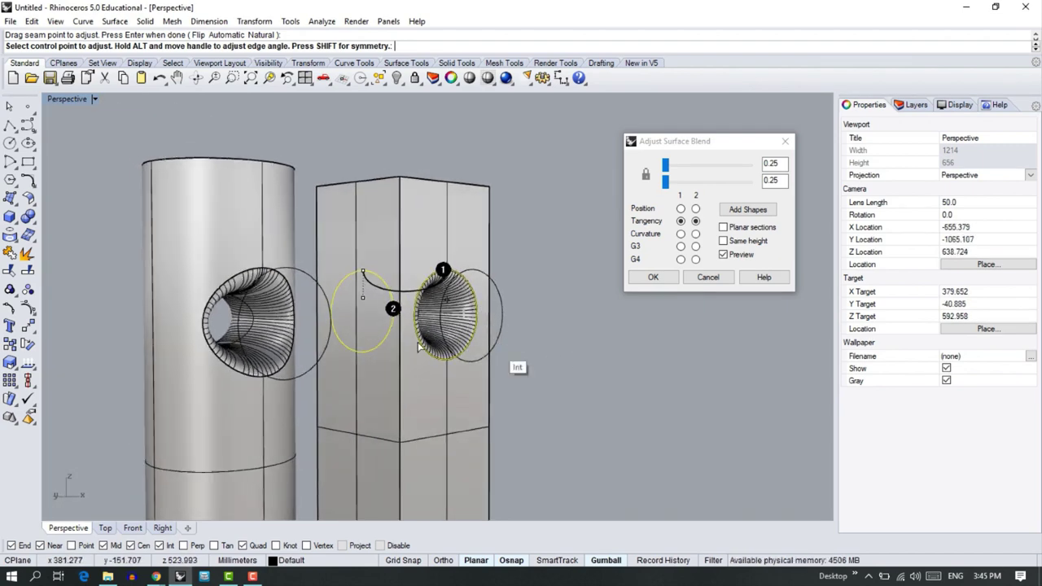
scroll(197, 318, up, 3)
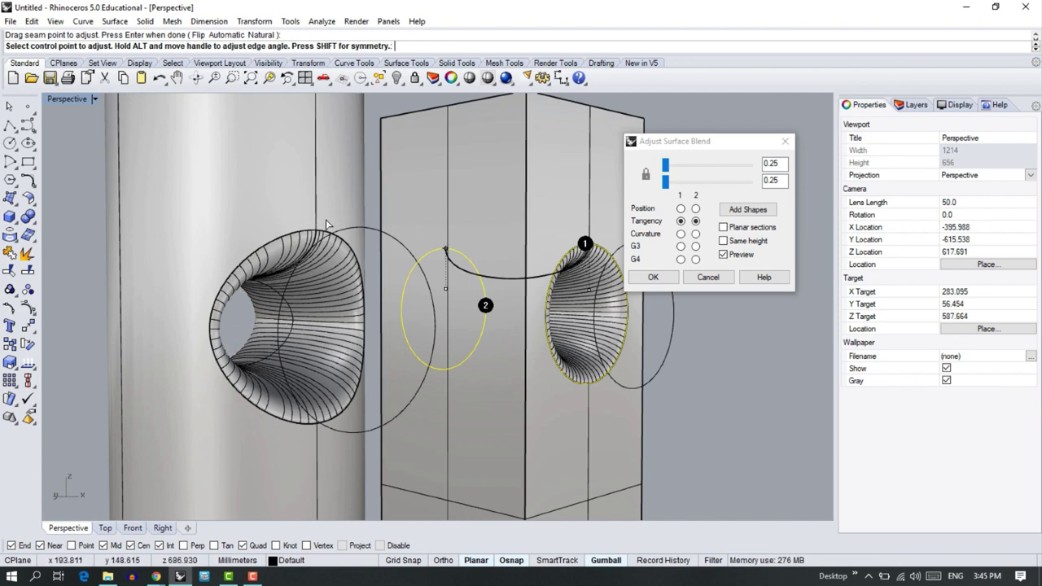
right_drag(326, 222, 196, 254)
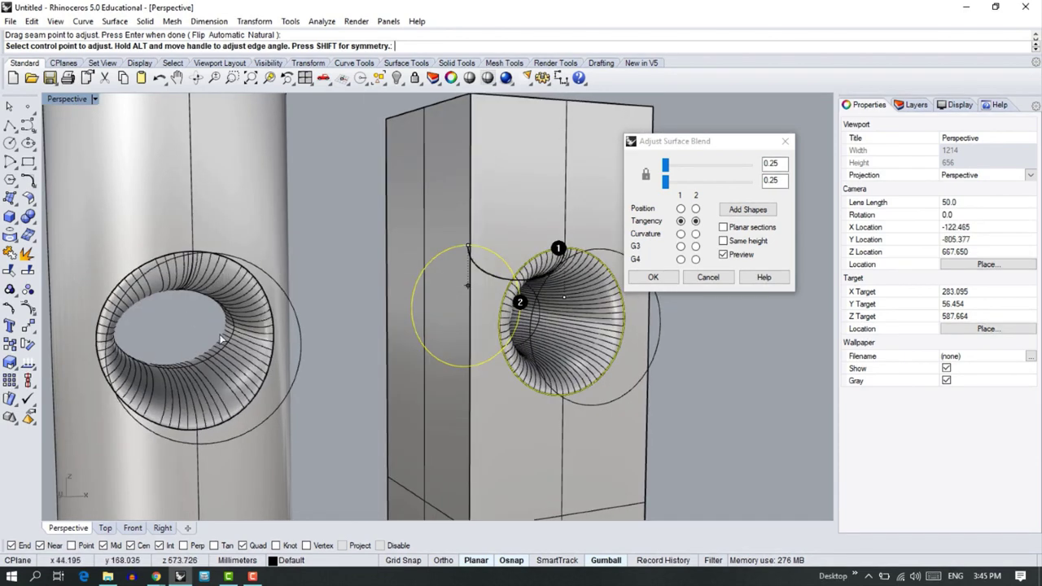
scroll(555, 317, up, 5)
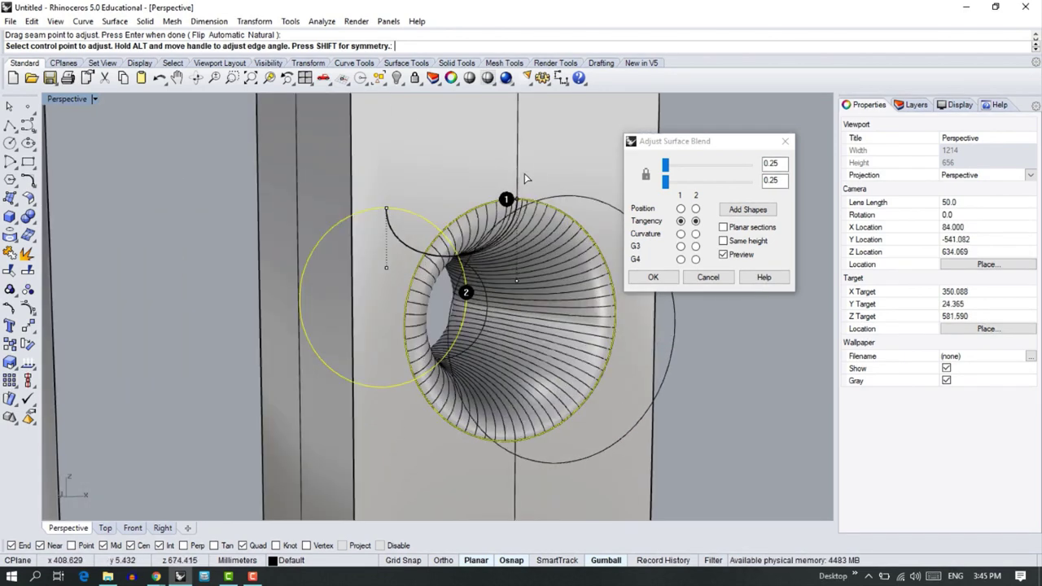
scroll(525, 178, down, 2)
click(653, 277)
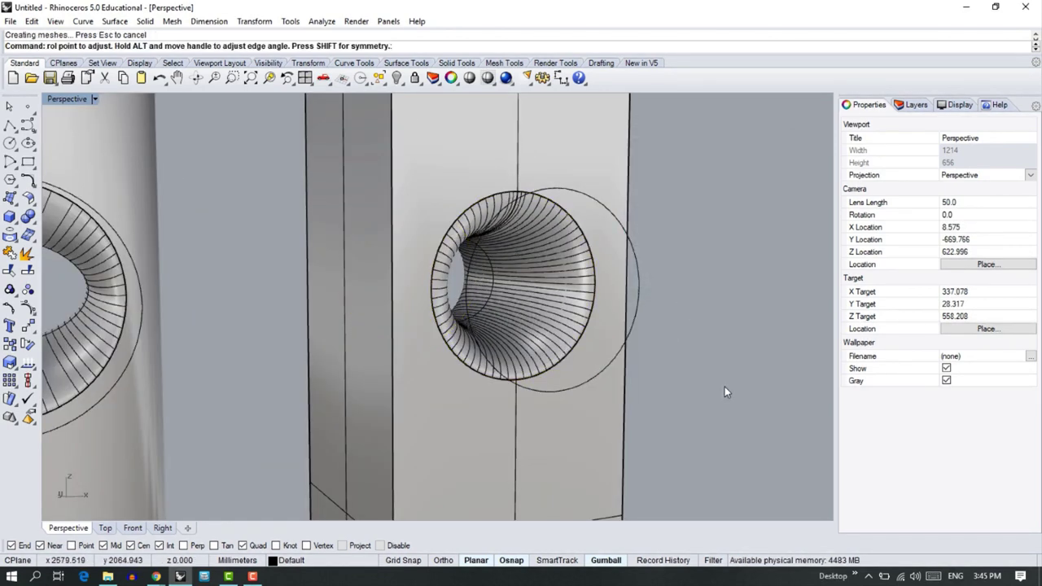
Compare the finished blended holes in the cylinder and the box from the front and at an angle
scroll(654, 335, down, 5)
right_drag(712, 314, 662, 270)
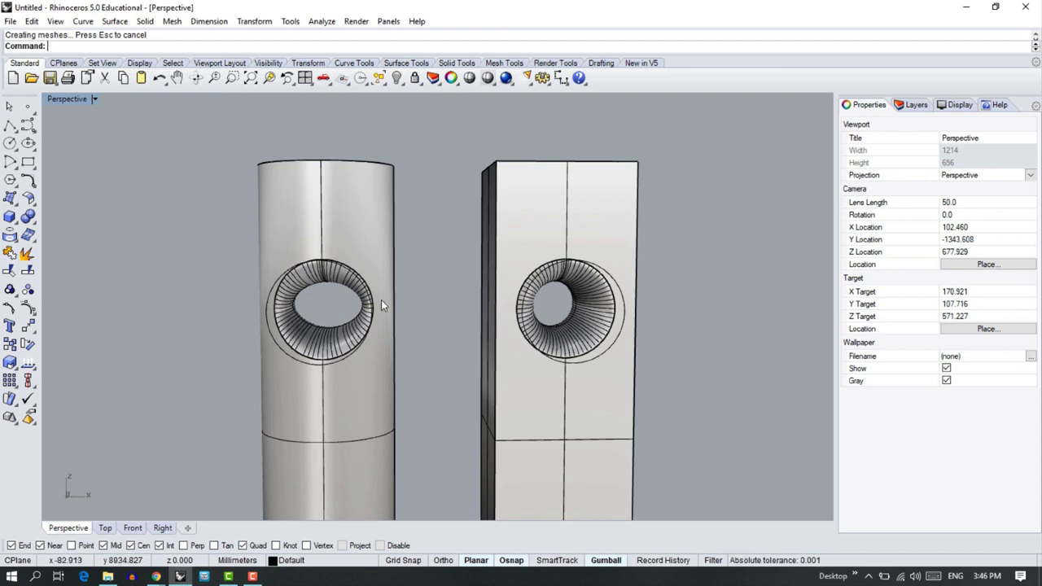
scroll(543, 292, down, 4)
right_drag(419, 305, 459, 337)
scroll(558, 304, up, 5)
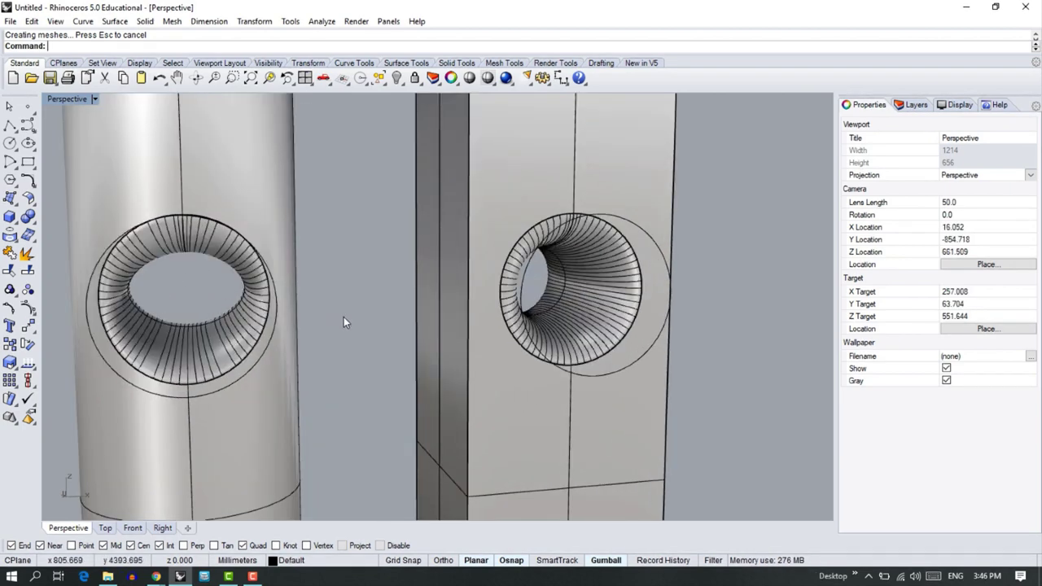
scroll(343, 316, down, 4)
click(455, 243)
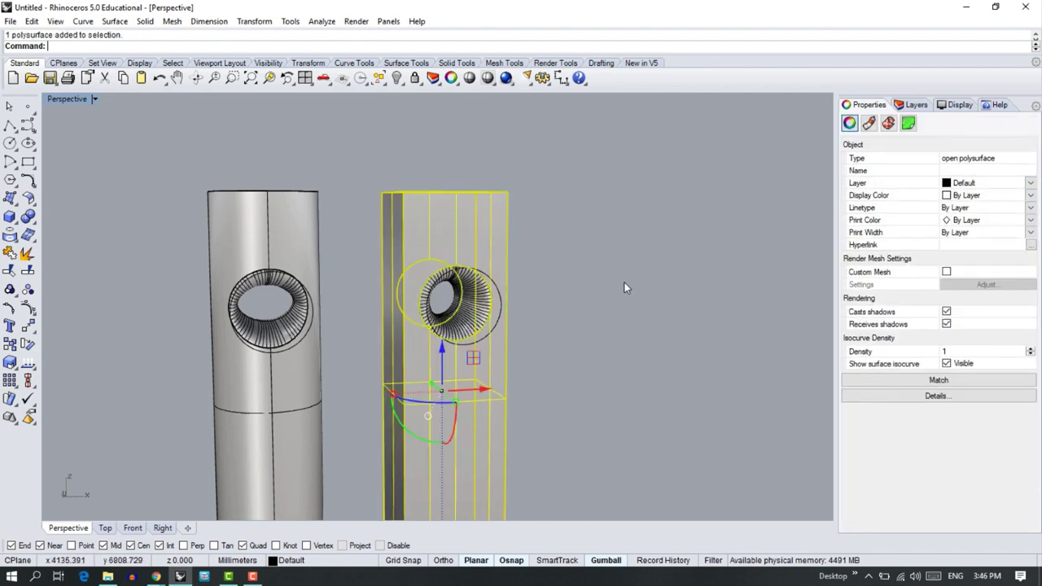
drag(616, 302, 220, 233)
scroll(546, 239, down, 4)
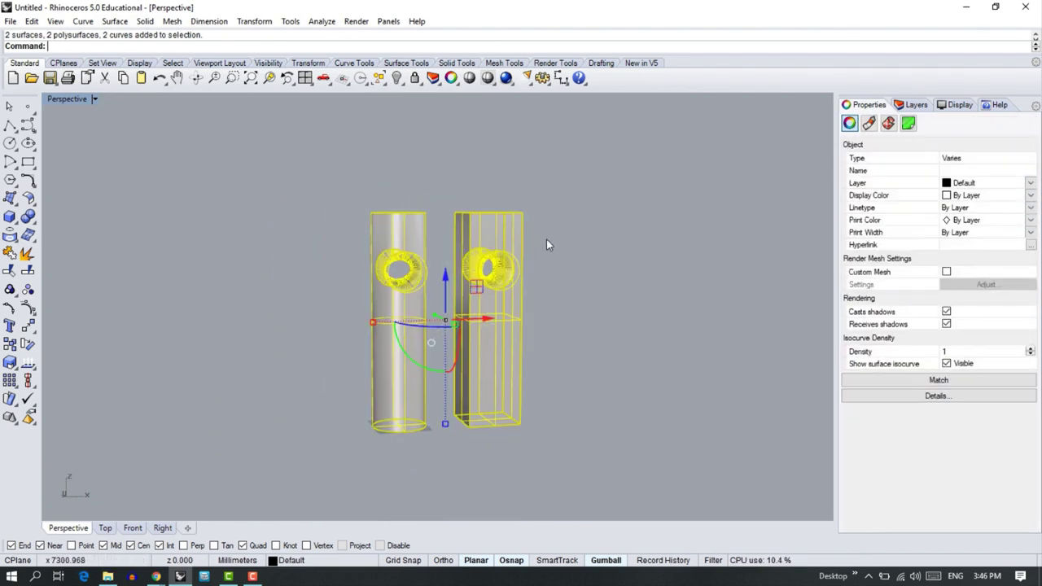
click(524, 297)
scroll(524, 298, up, 3)
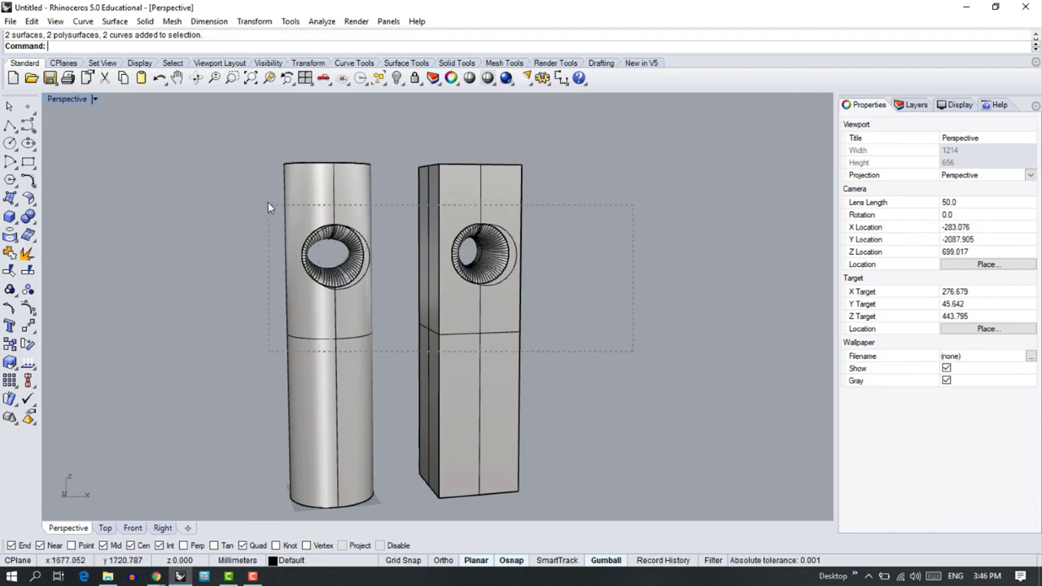
Copy the cylinder and the box, with their blends and circles, along the negative X direction beside the originals
drag(268, 207, 268, 207)
scroll(560, 308, down, 3)
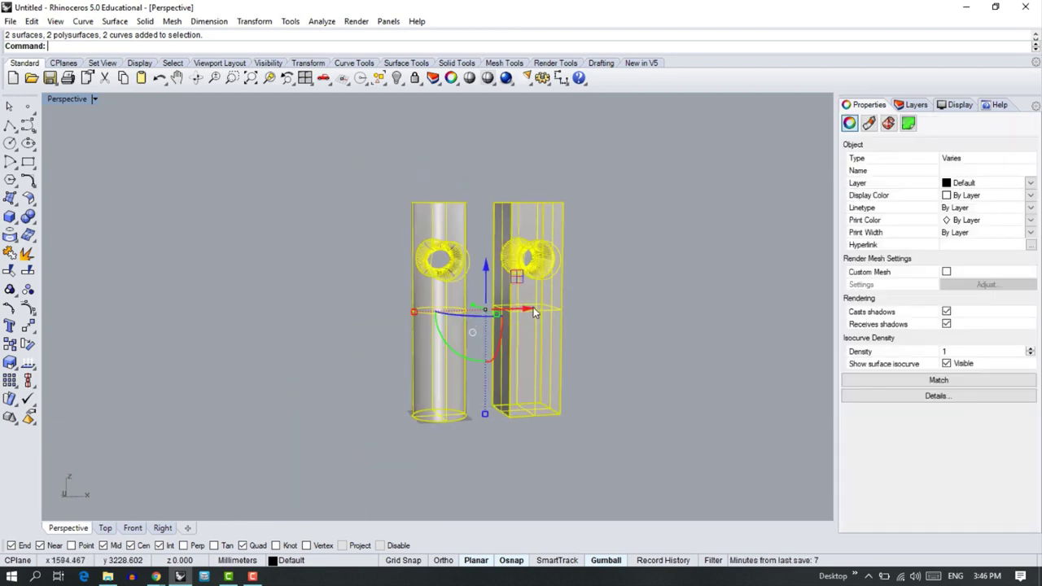
drag(533, 306, 352, 312)
key(alt)
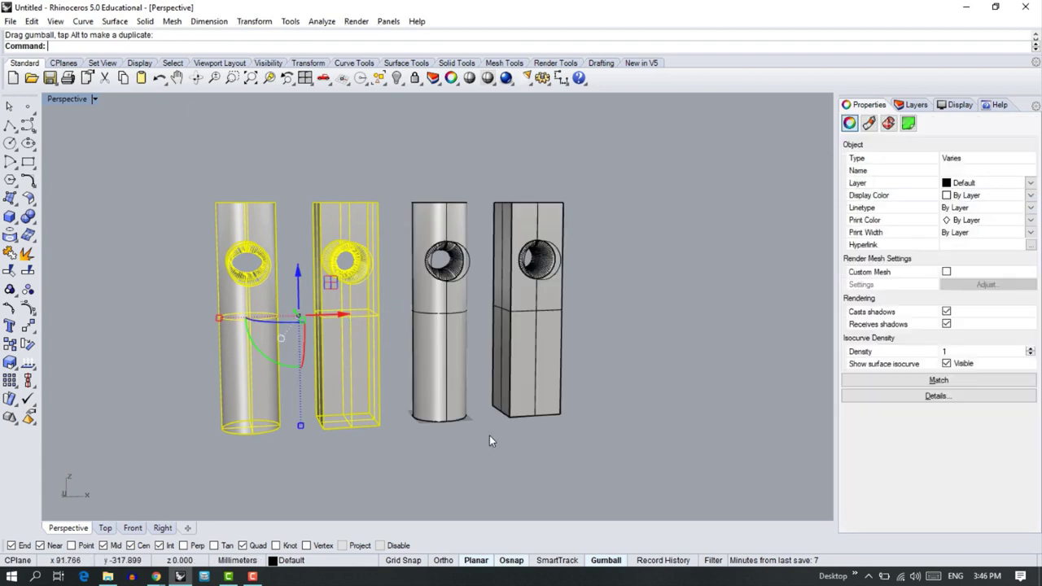
click(489, 440)
Delete the blend surfaces inside the copied box and the copied cylinder
scroll(383, 344, up, 5)
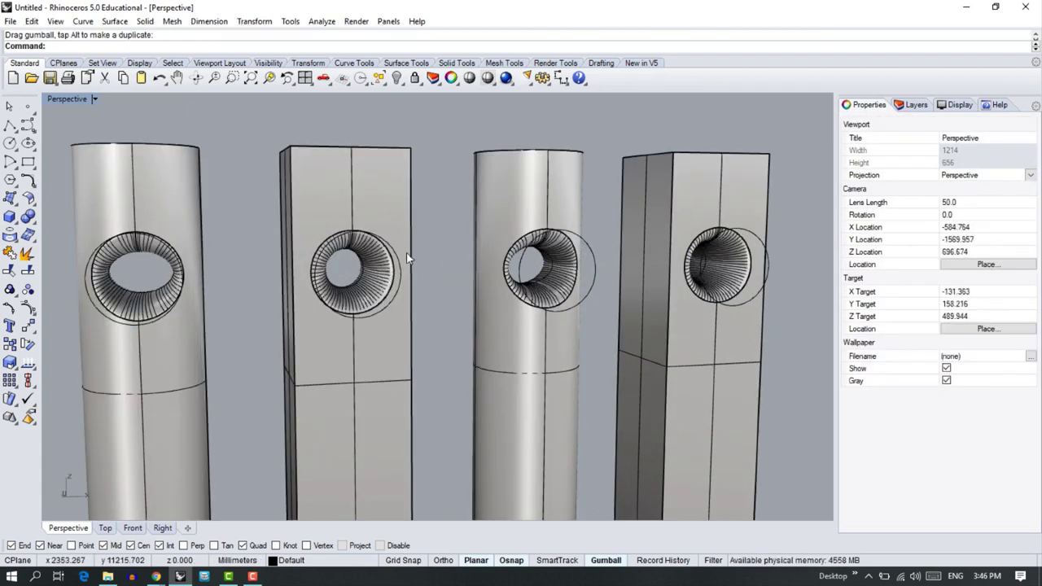
click(388, 281)
key(Delete)
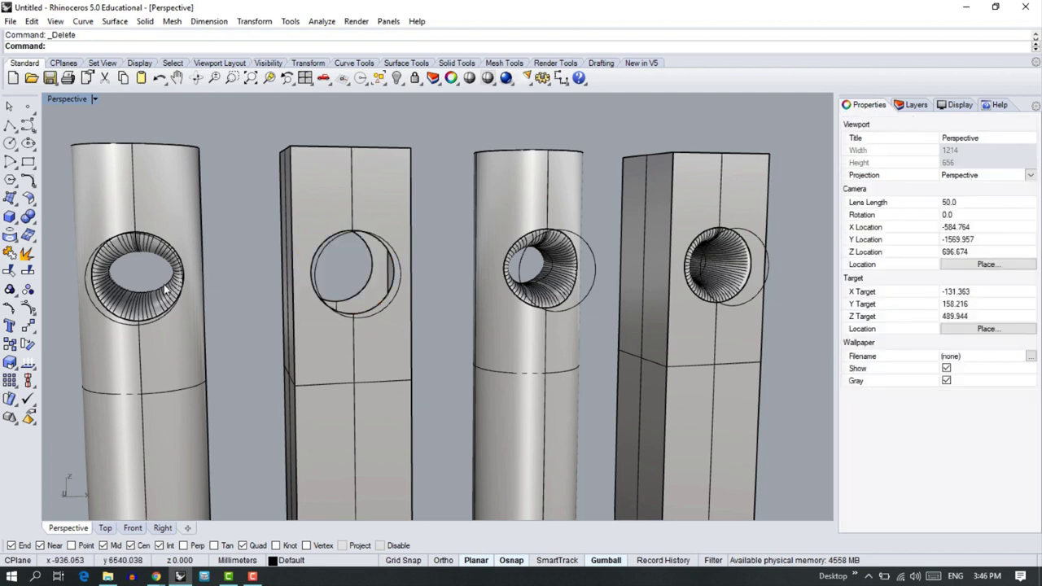
click(165, 295)
key(Delete)
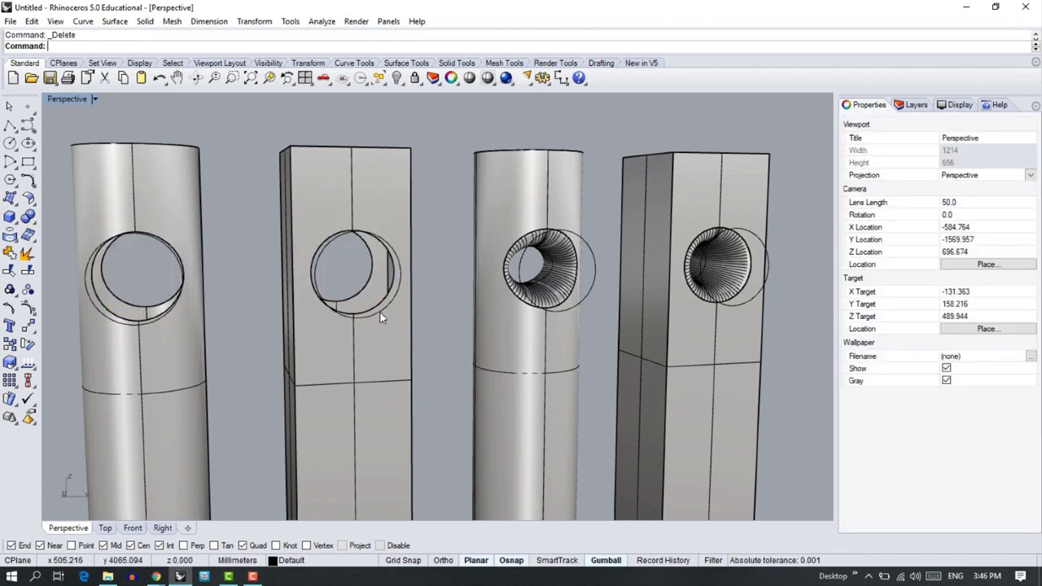
Hide the original cylinder and box bodies, keeping only their blend surfaces and circles on display
click(701, 272)
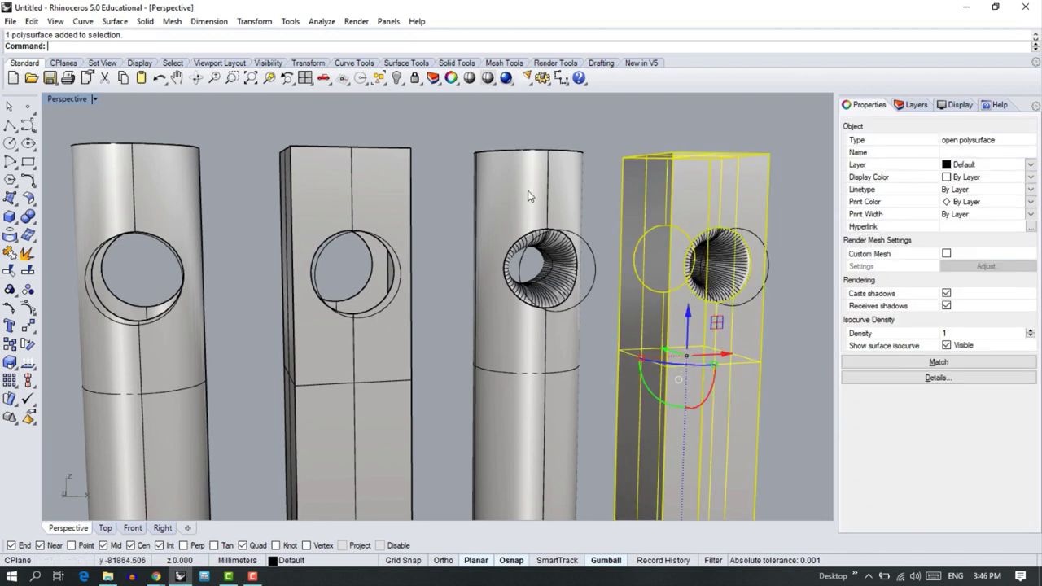
shift+click(517, 187)
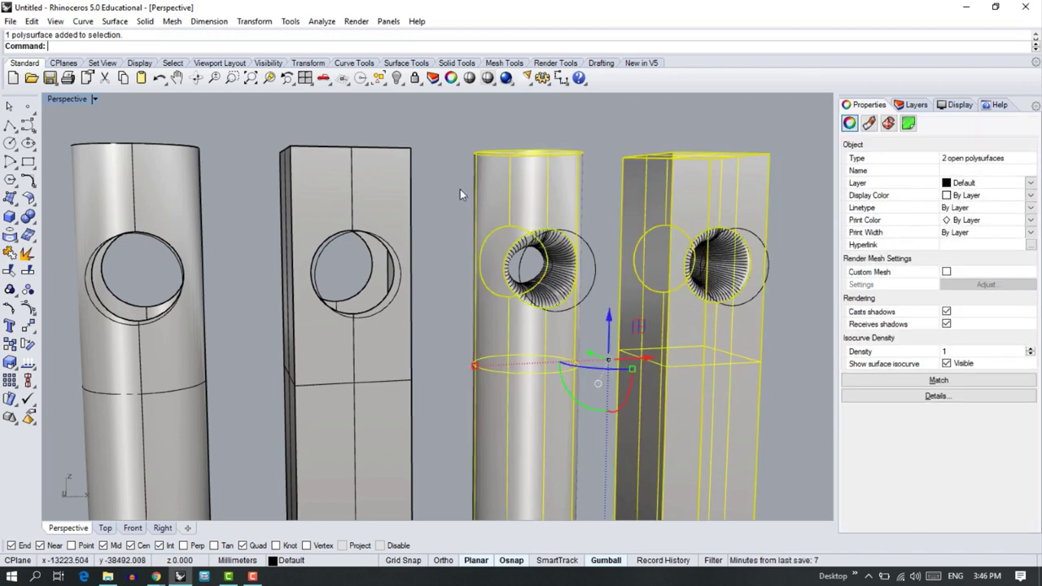
click(398, 77)
right_drag(505, 196, 682, 264)
scroll(628, 270, down, 2)
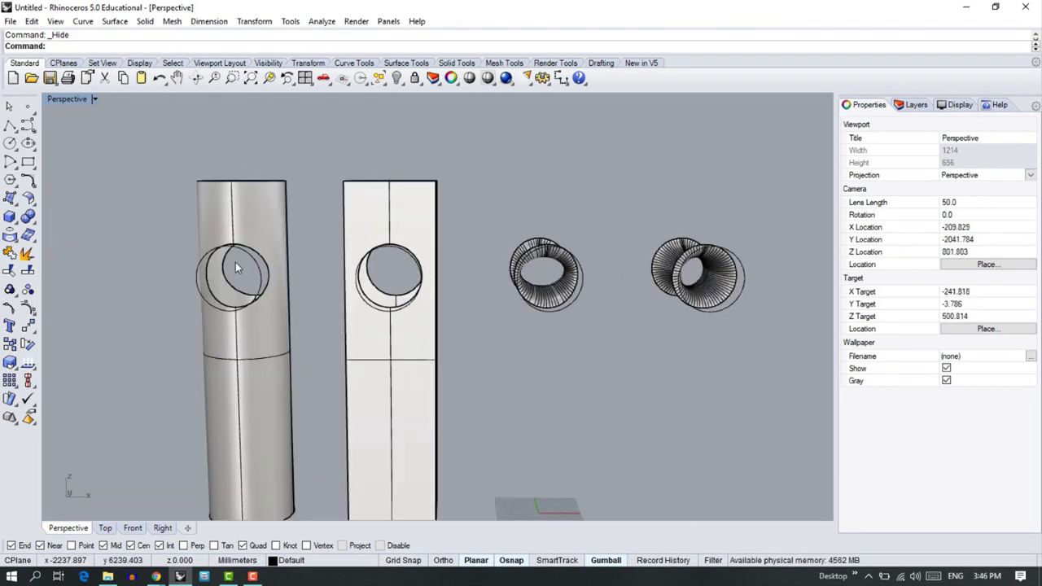
scroll(235, 262, up, 3)
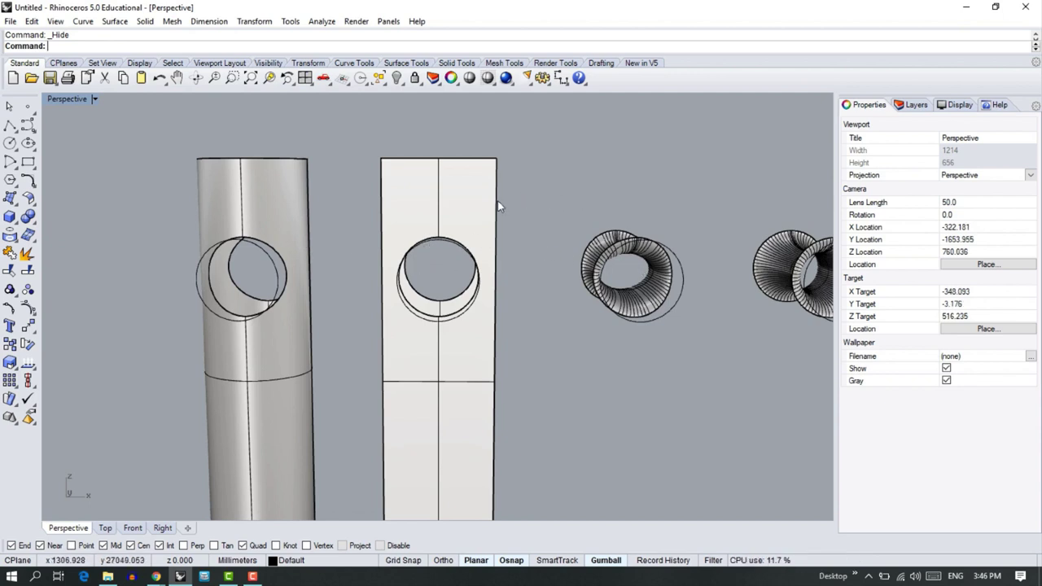
scroll(498, 200, down, 3)
In the Top view, draw a straight polyline from the origin (0) along the X axis, extending beyond the box's blend surface
click(106, 528)
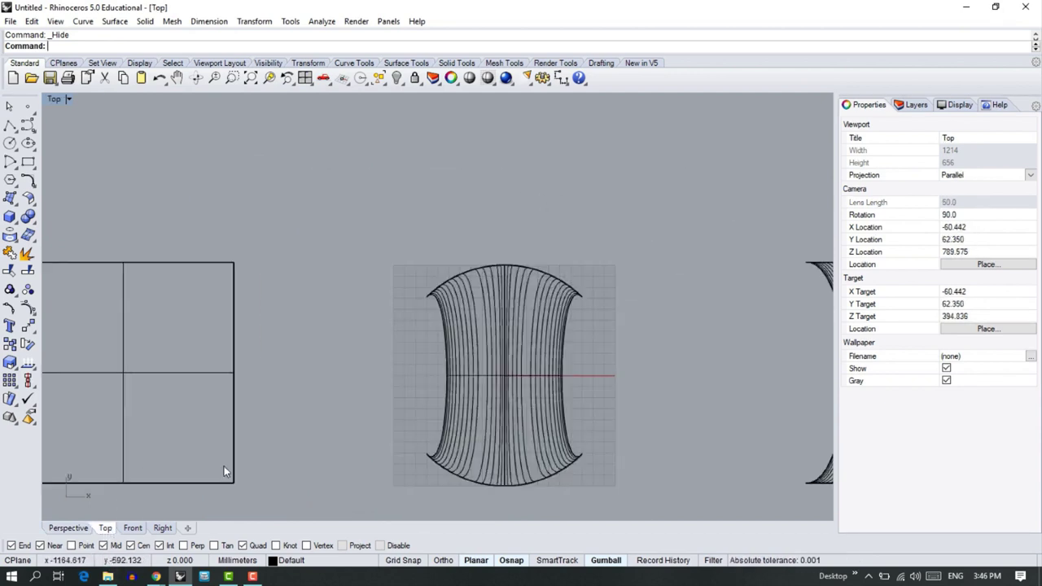
scroll(296, 342, down, 4)
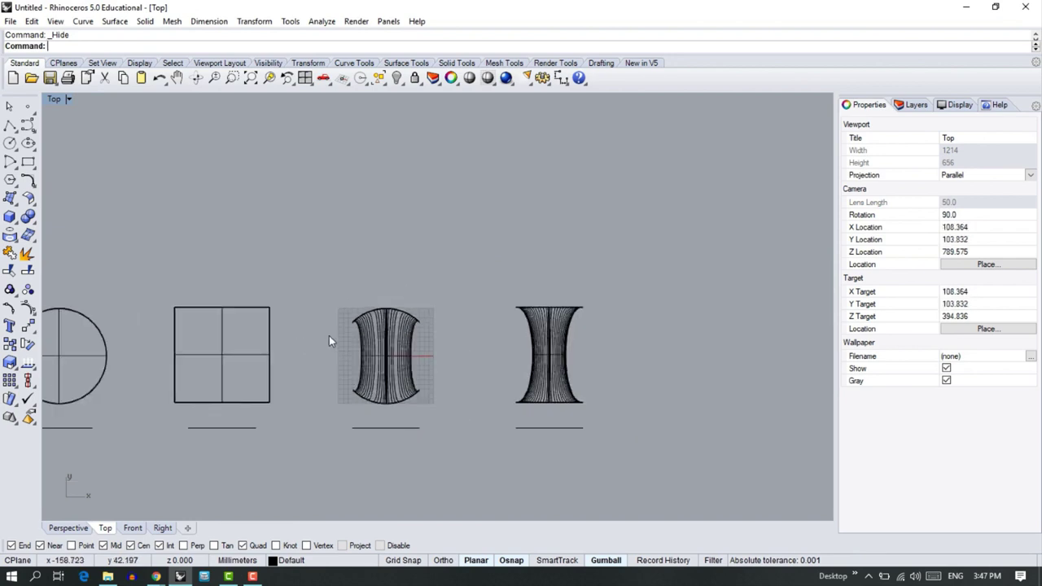
click(13, 241)
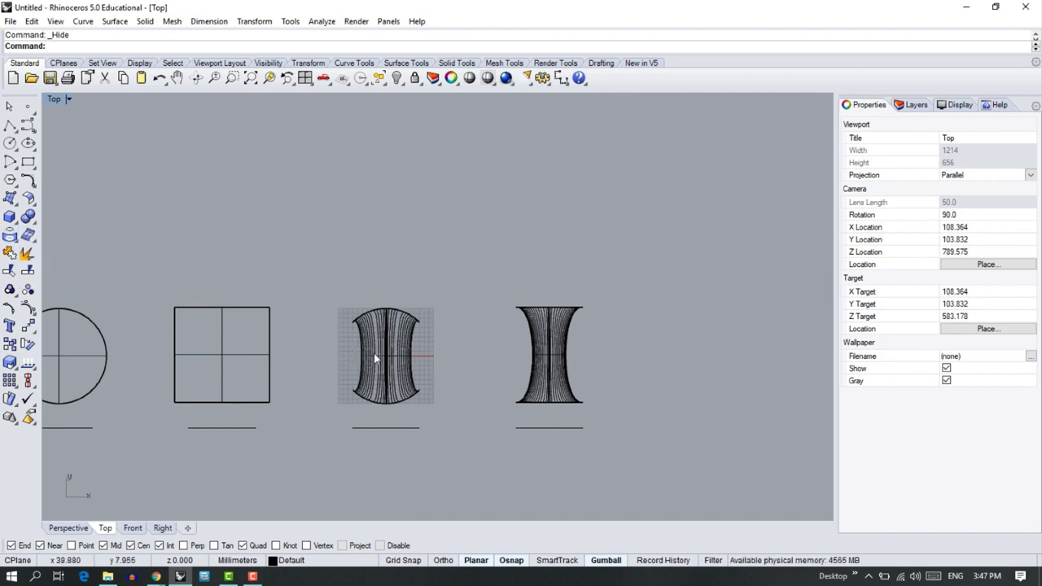
scroll(509, 348, down, 1)
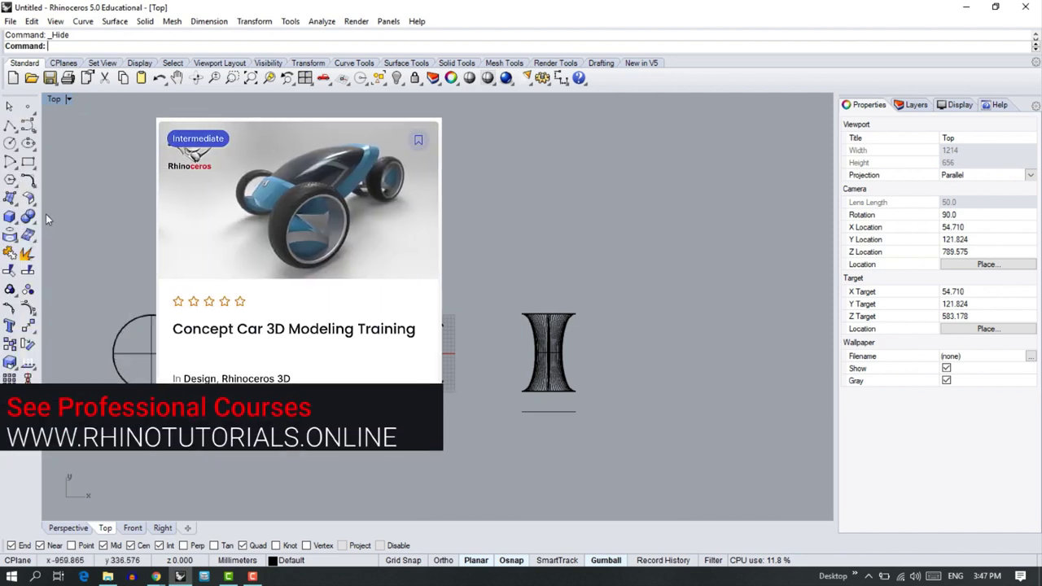
click(10, 125)
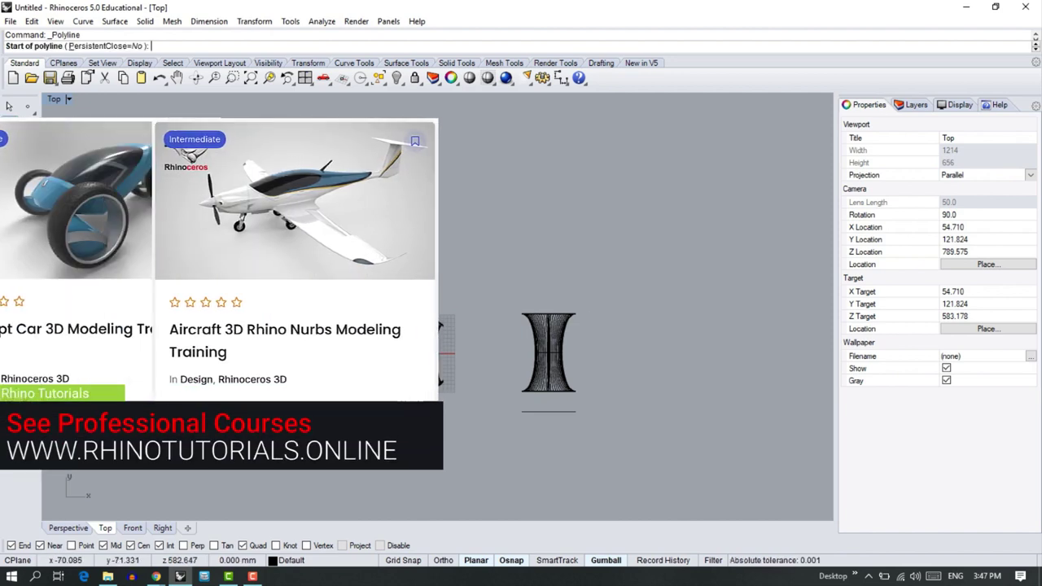
text(0)
key(Return)
scroll(115, 338, down, 4)
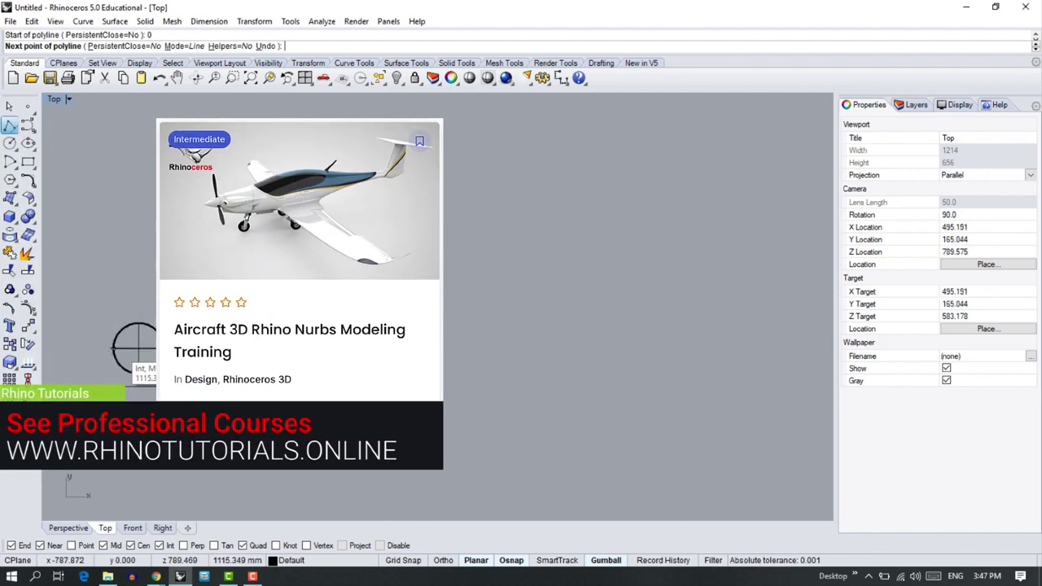
key(shift)
shift+click(624, 352)
right_click(624, 351)
Move the line in the negative X direction so that it crosses both blend surfaces completely
scroll(259, 361, up, 6)
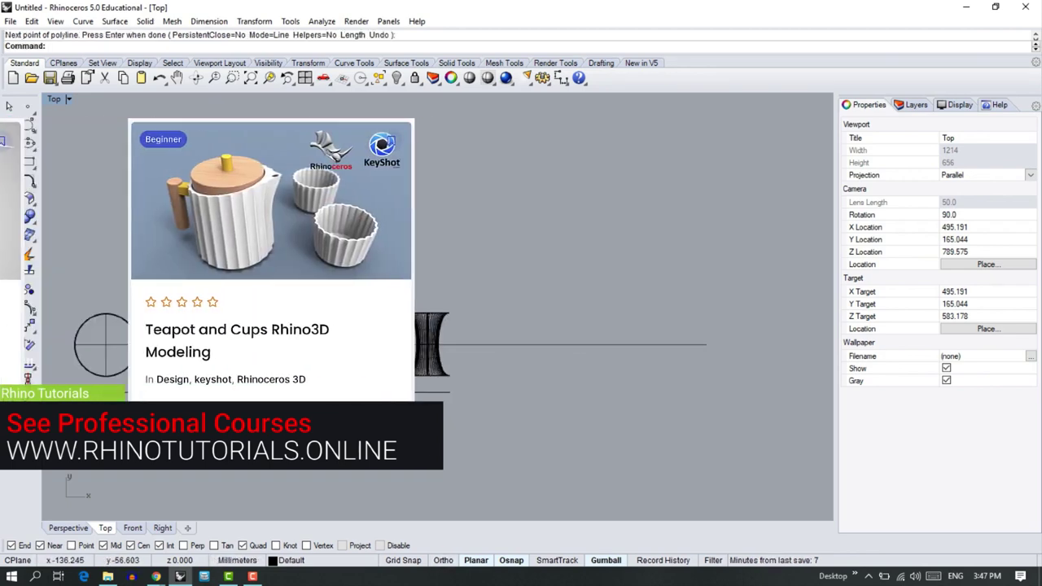
click(692, 336)
drag(677, 336, 625, 336)
Project the line from the Top view onto the cylinder's and the box's blend surfaces
click(10, 235)
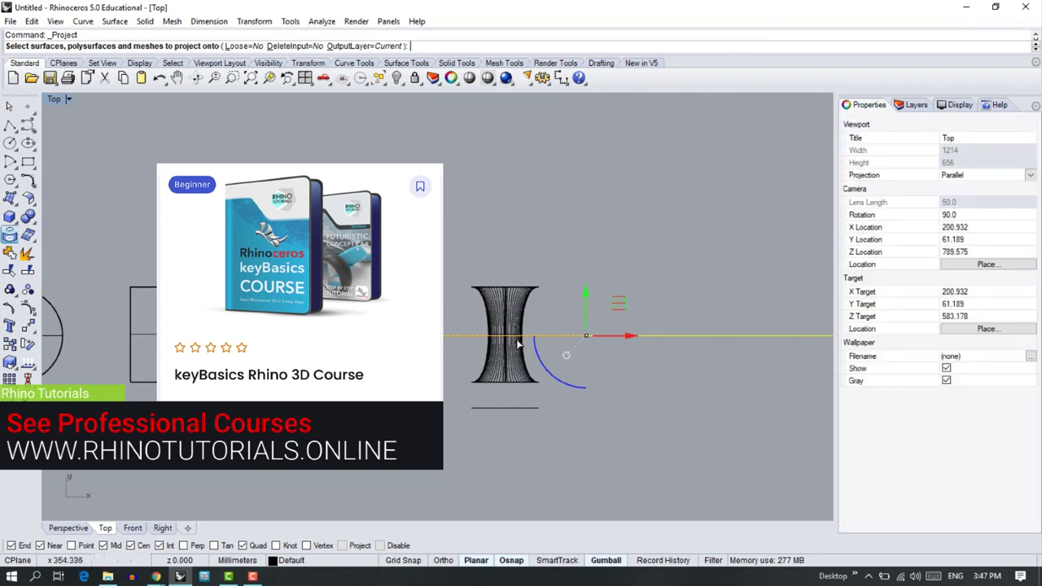
drag(563, 329, 332, 258)
key(Return)
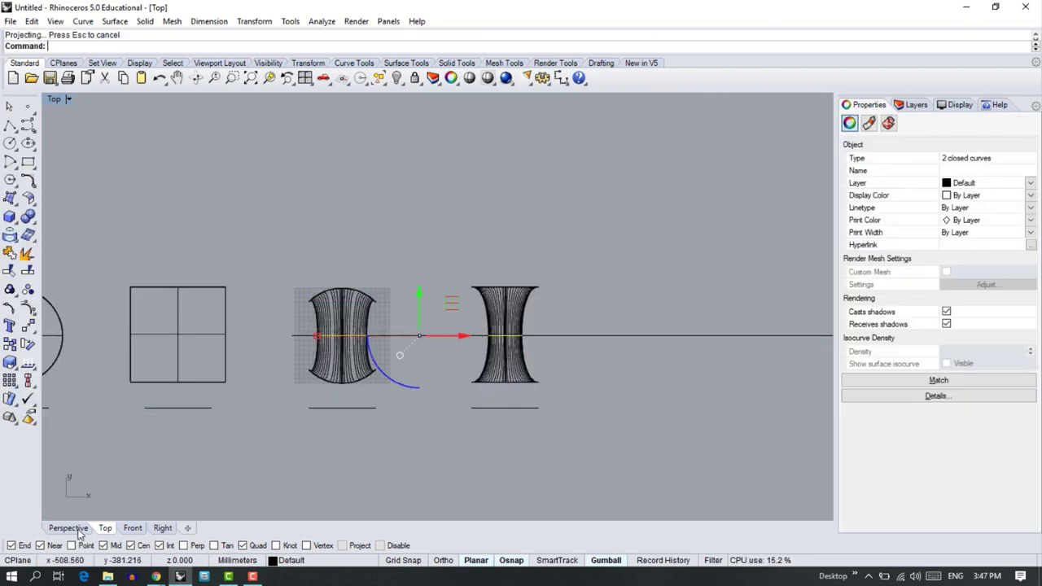
Move the two projected closed curves in the negative X direction until they lie beyond the first perforated cylinder
click(68, 527)
right_drag(626, 285, 606, 315)
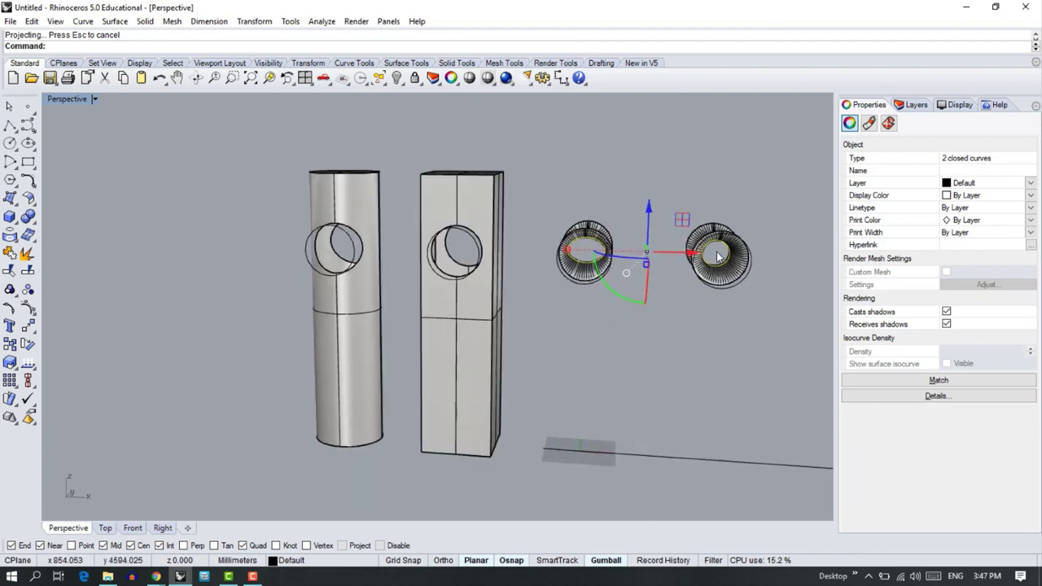
scroll(719, 263, up, 6)
scroll(719, 262, down, 4)
drag(675, 258, 133, 244)
click(187, 362)
scroll(374, 320, down, 4)
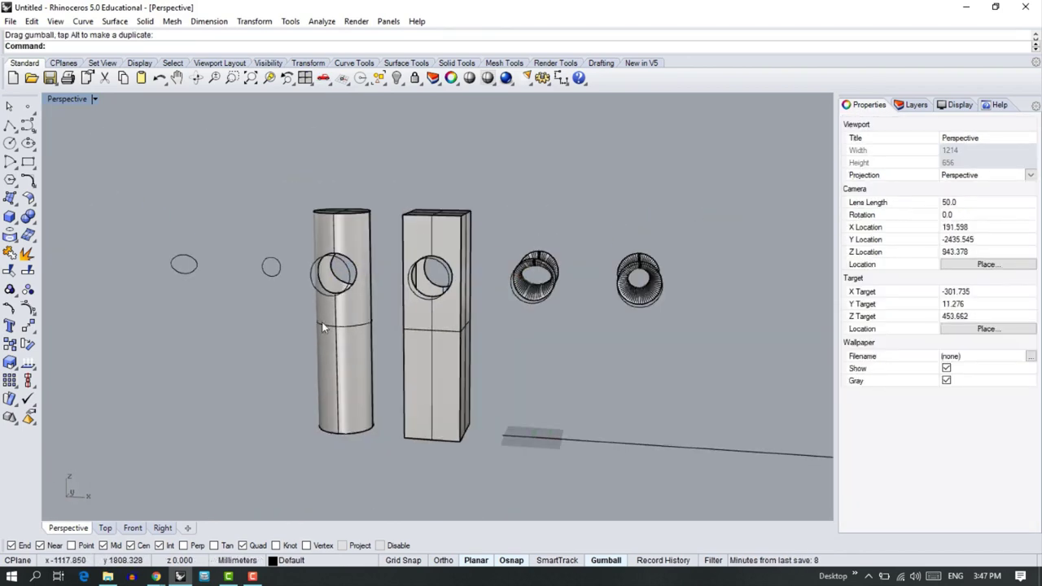
Move the small round projected curve from its center to the center of the perforated cylinder, placing it in the Top view
right_drag(321, 322, 288, 287)
click(262, 279)
scroll(363, 276, up, 1)
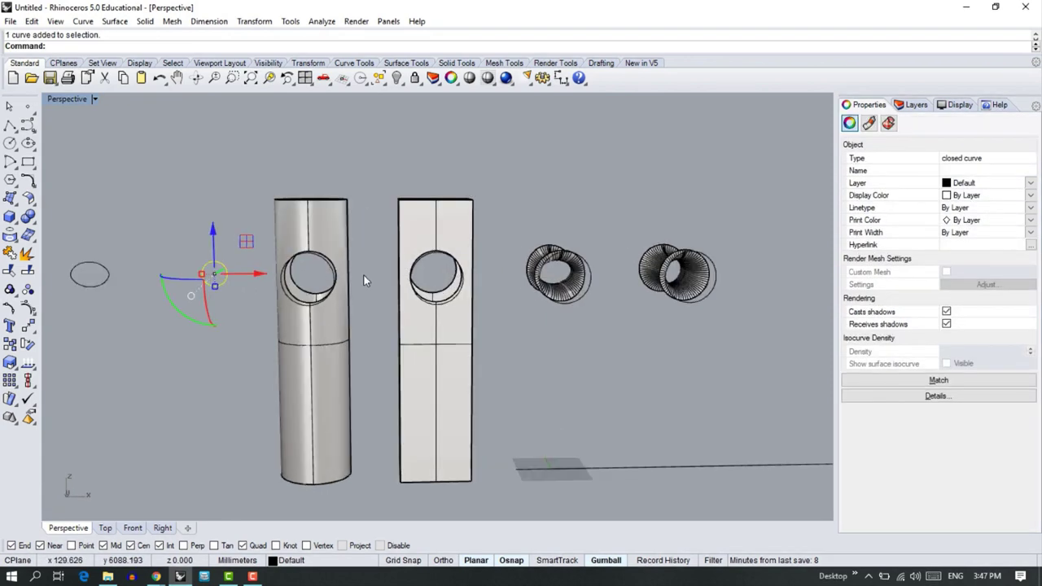
scroll(374, 267, up, 3)
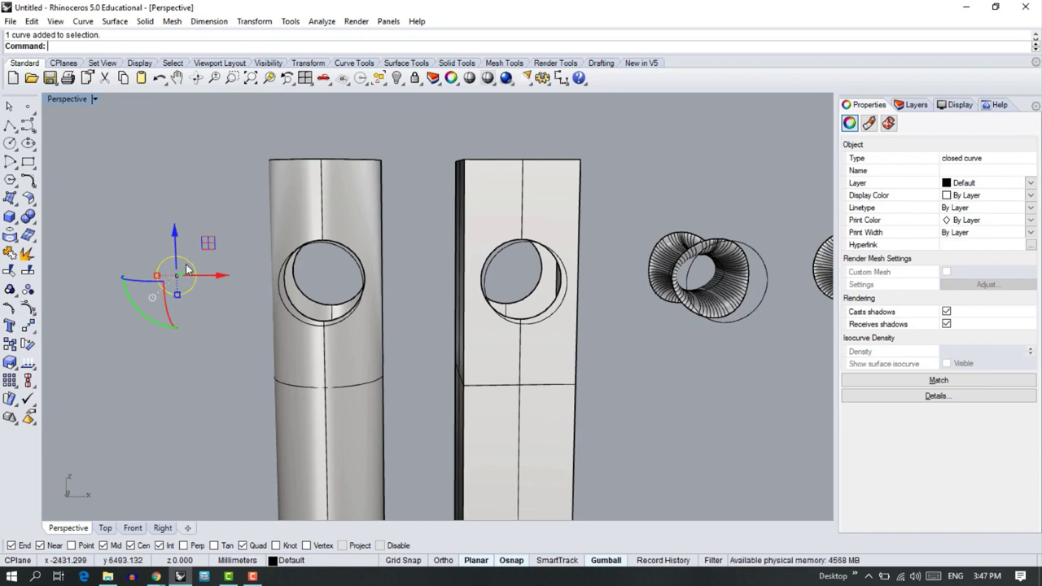
click(11, 325)
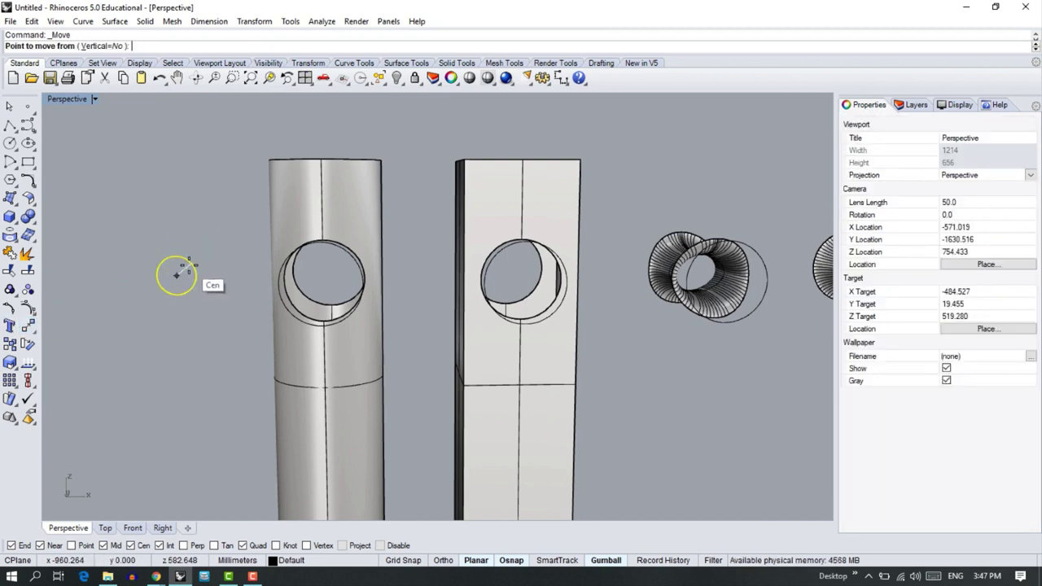
click(176, 276)
click(105, 528)
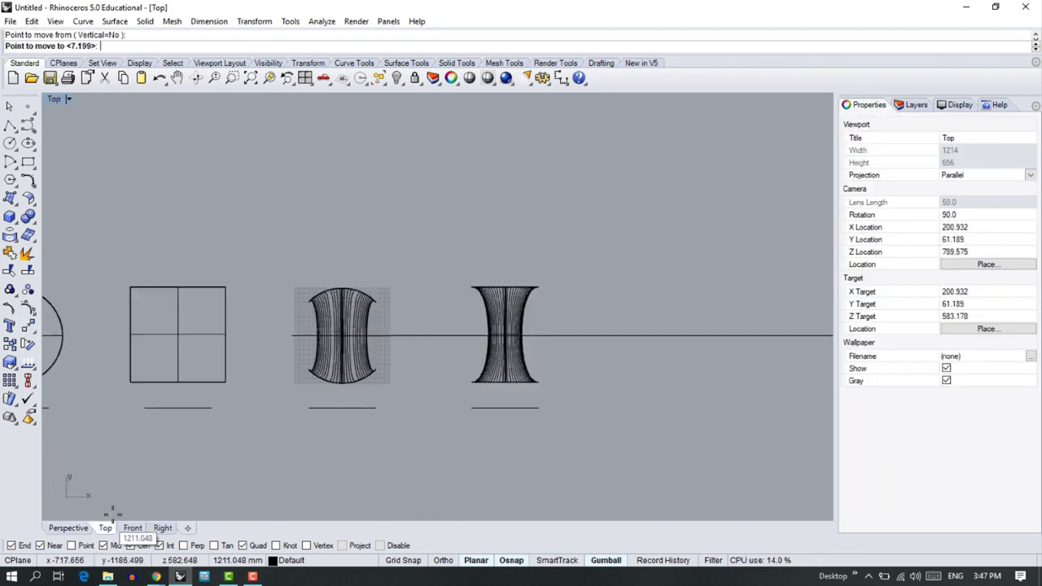
scroll(281, 355, down, 2)
scroll(495, 353, down, 4)
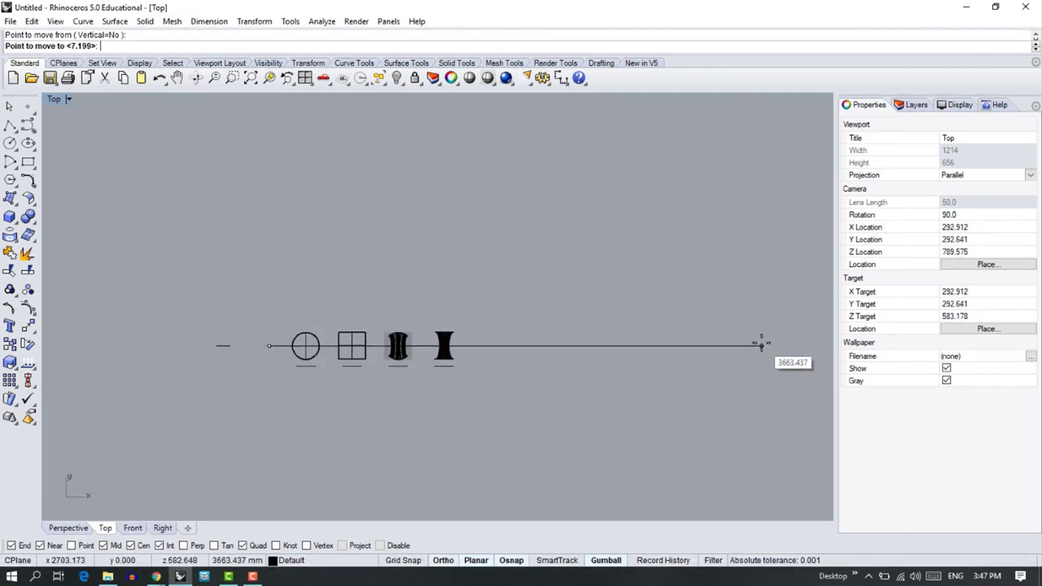
scroll(293, 348, up, 3)
scroll(283, 350, up, 2)
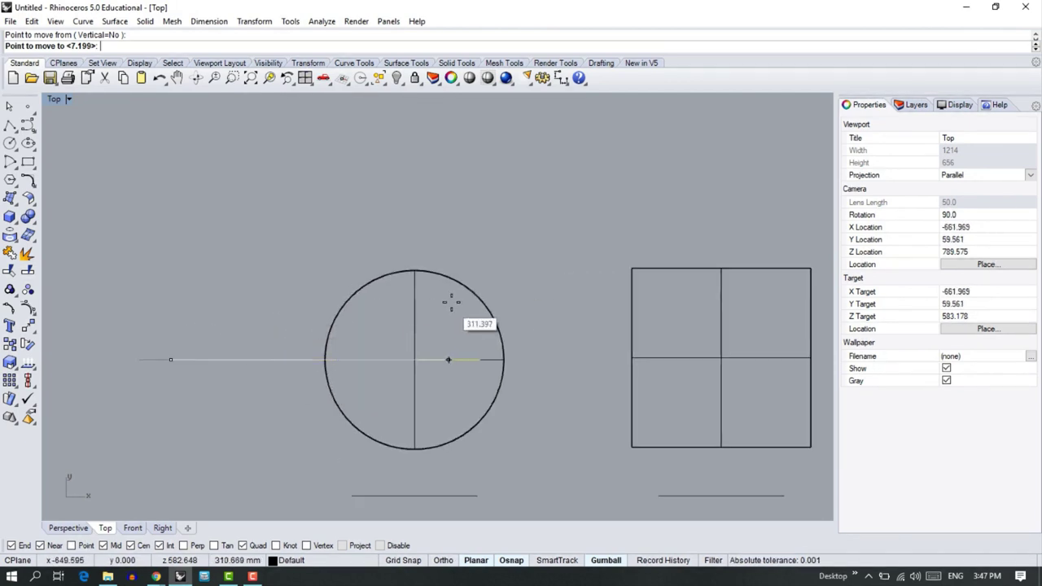
click(413, 275)
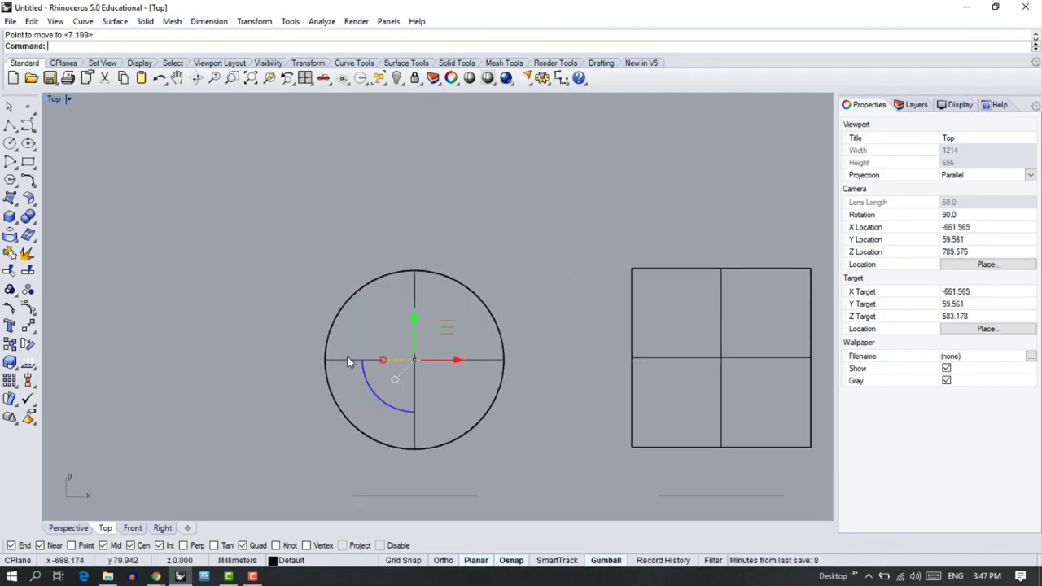
Move the elliptical projected curve from its upper quadrant point to the middle of the perforated box, placing it in the Front view
scroll(455, 407, down, 5)
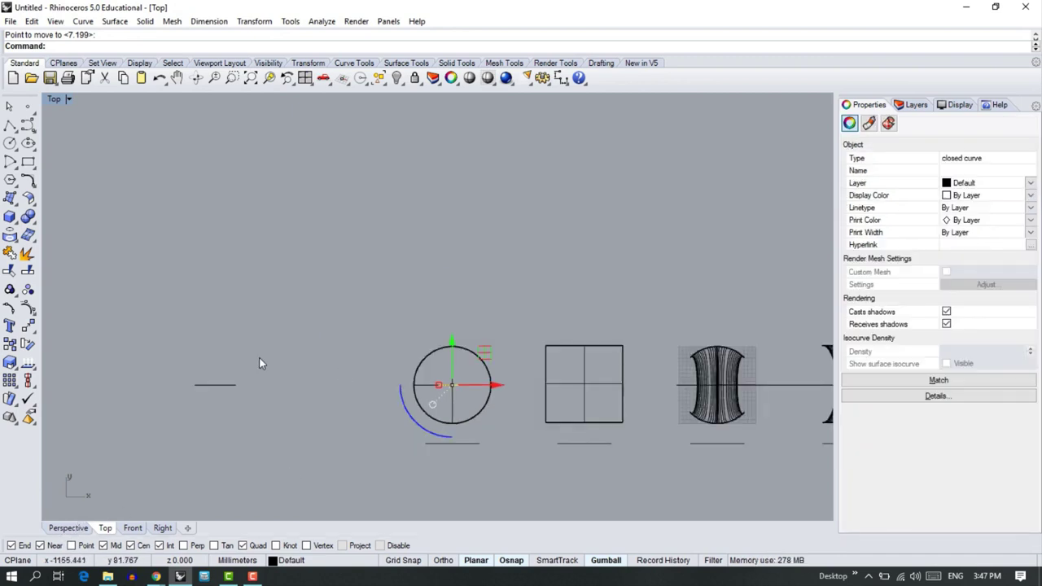
click(213, 384)
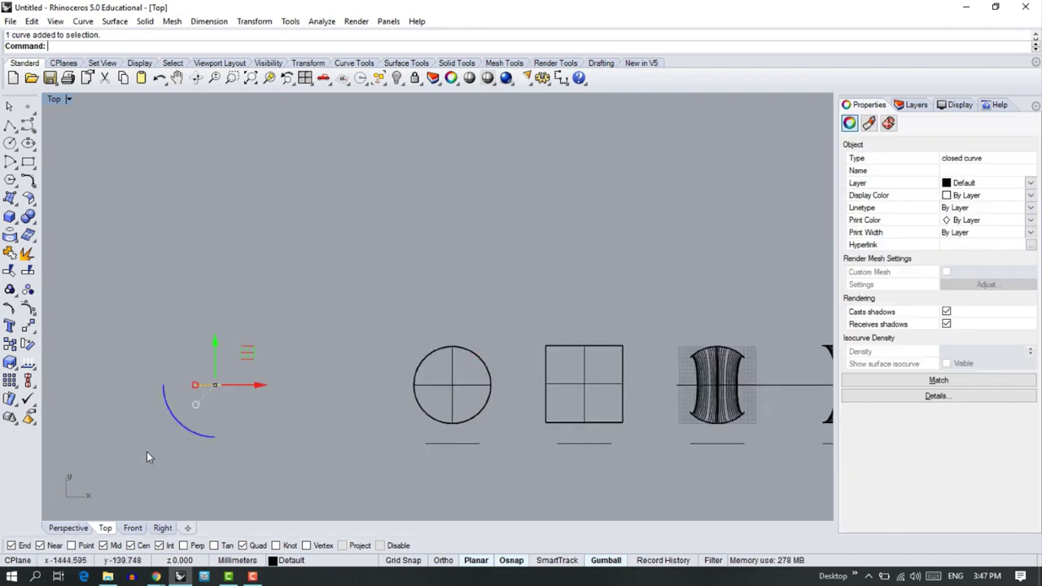
click(75, 530)
right_click(234, 309)
scroll(593, 327, down, 9)
scroll(397, 321, up, 10)
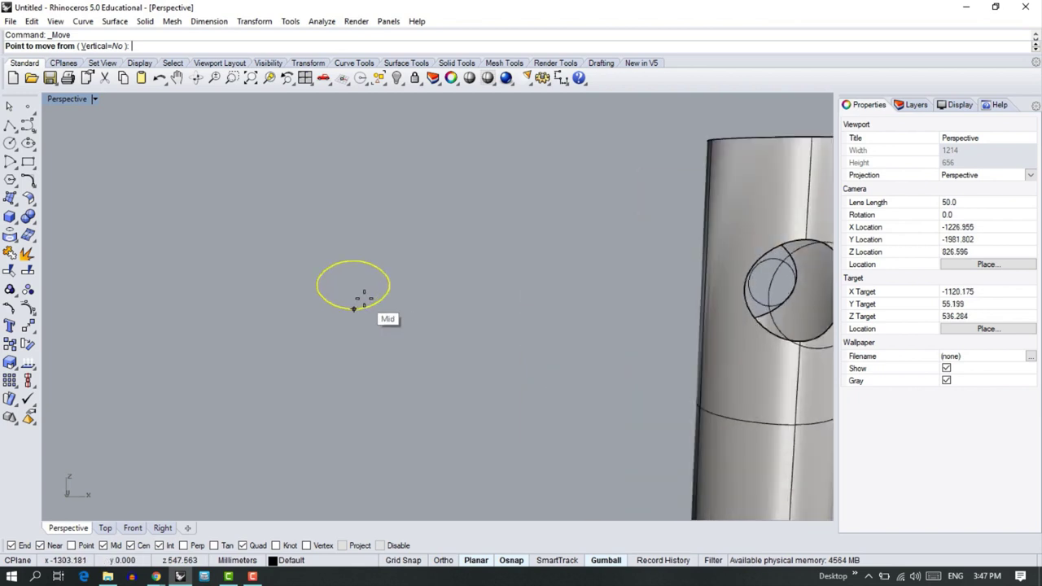
scroll(359, 299, up, 2)
click(350, 254)
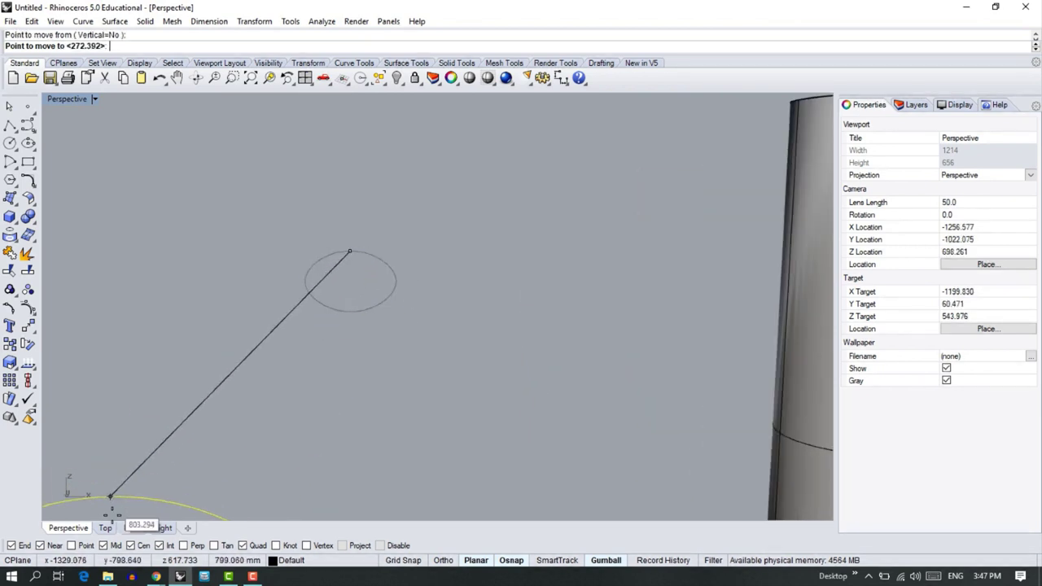
click(133, 528)
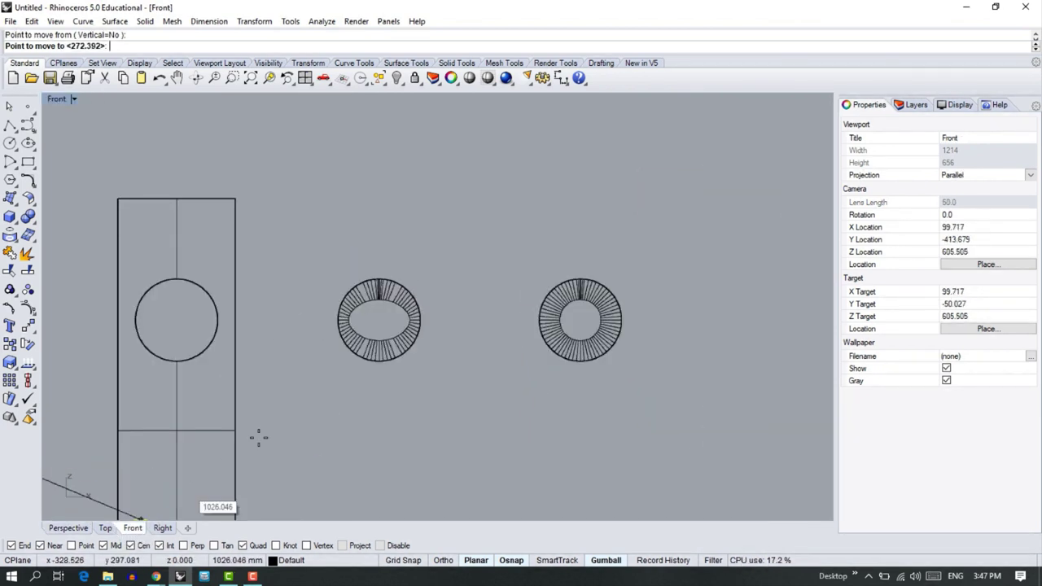
scroll(269, 424, down, 3)
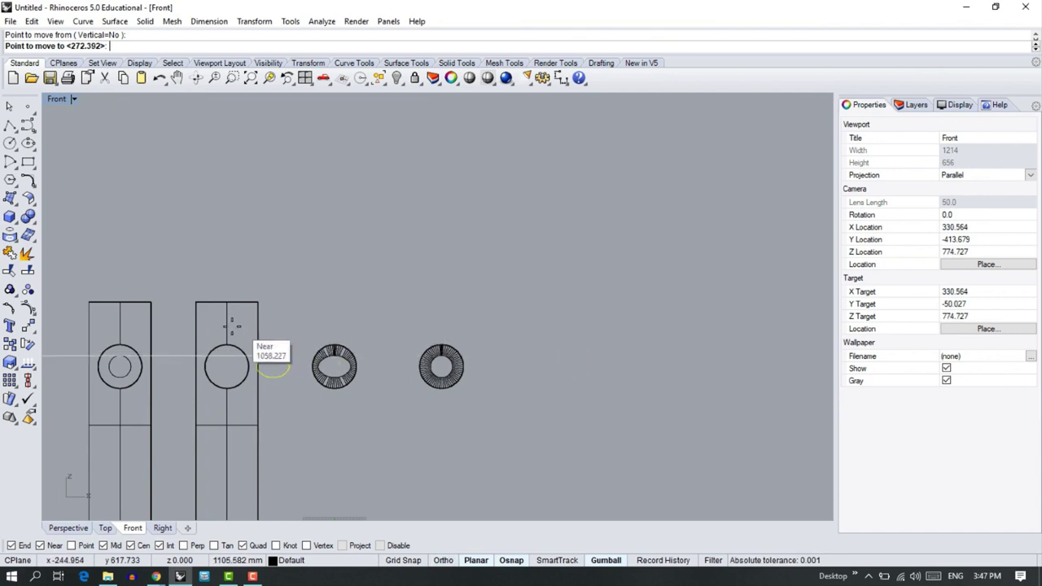
scroll(230, 334, up, 2)
click(227, 280)
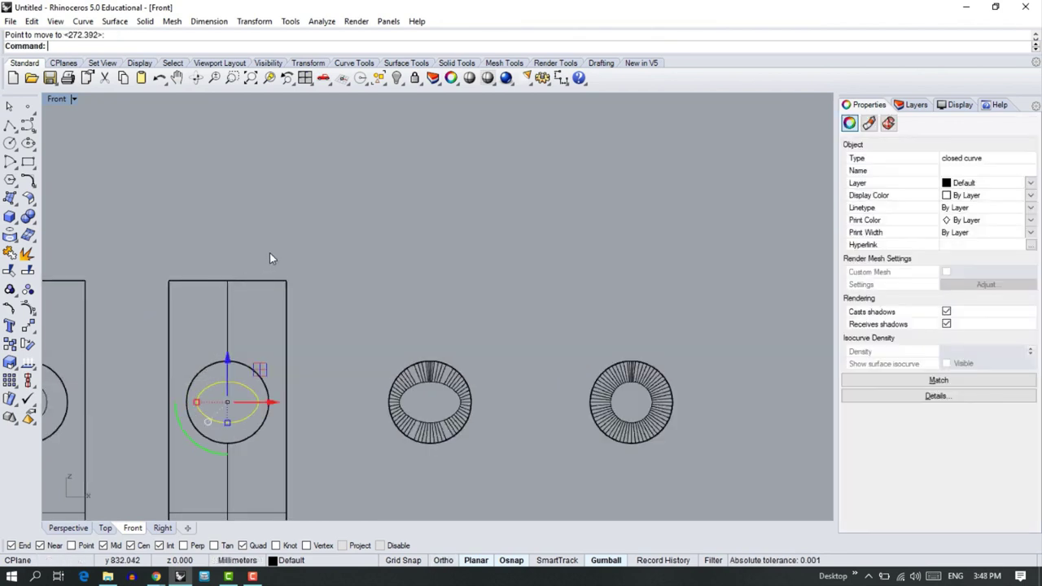
Show the hidden cylinder and box bodies again and inspect the curves inside the holes in the Perspective view
click(396, 78)
scroll(512, 195, down, 2)
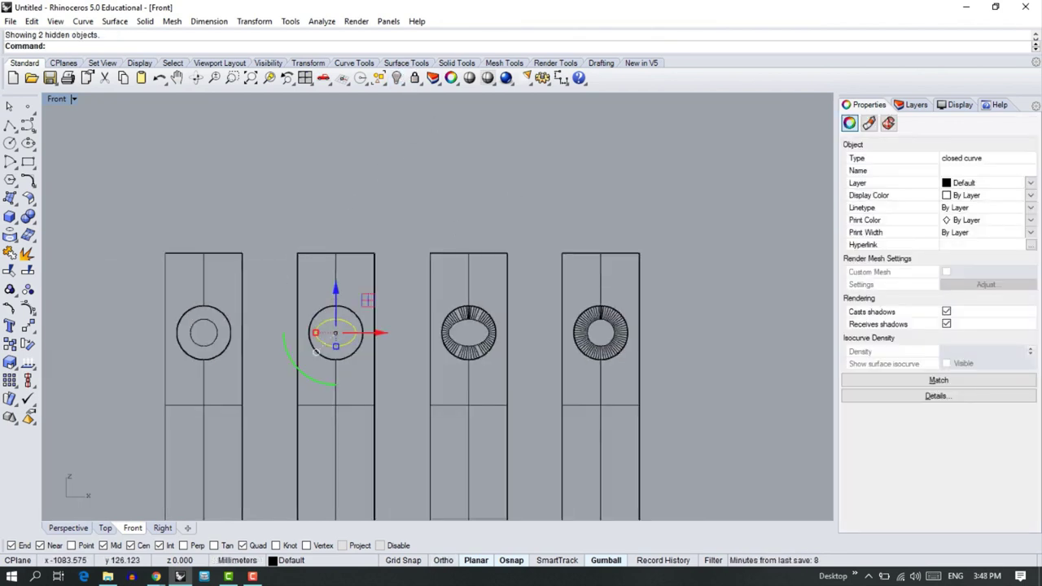
click(67, 528)
click(275, 334)
scroll(225, 356, down, 10)
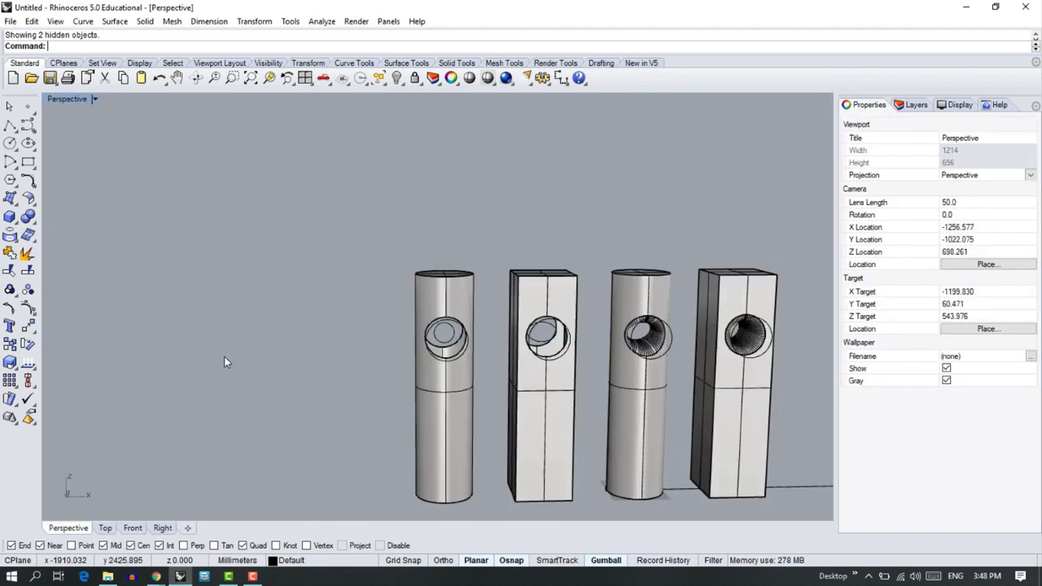
scroll(447, 353, up, 3)
right_drag(447, 353, 485, 396)
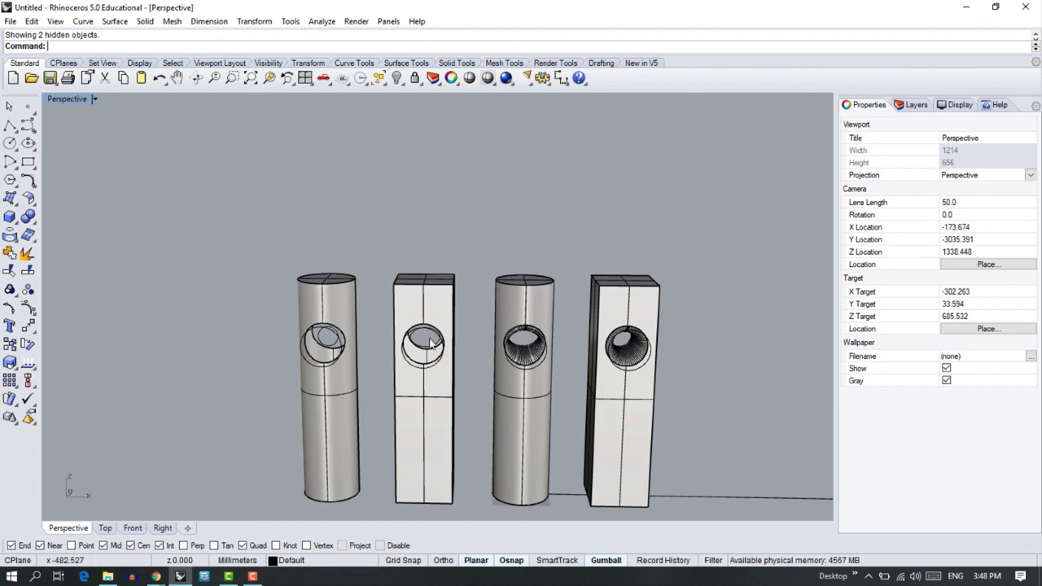
scroll(429, 342, up, 6)
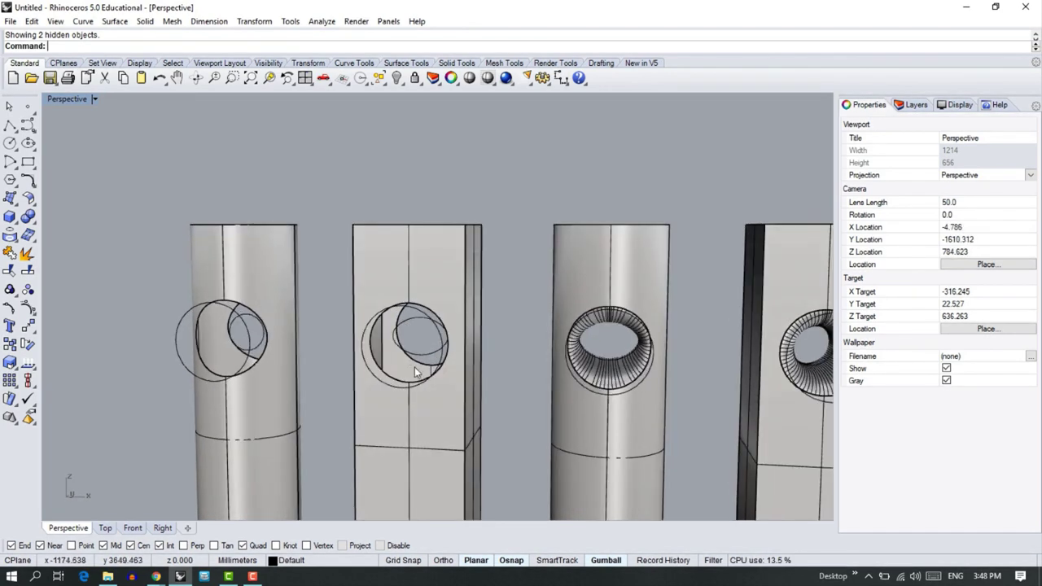
scroll(440, 376, up, 2)
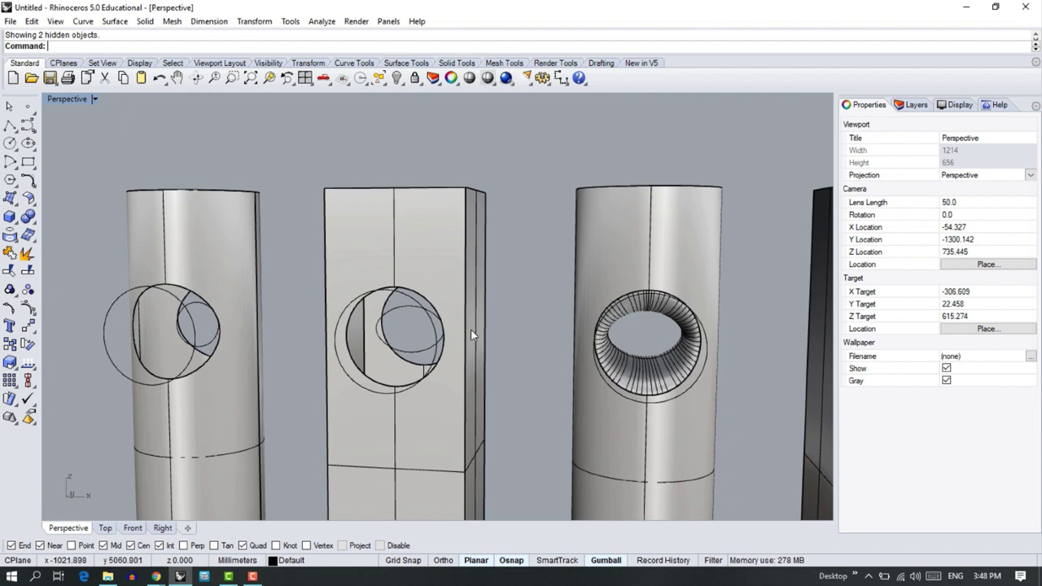
In the Top view, draw a degree 3 control point curve with three points above the bodies, with its last segment horizontal
click(105, 528)
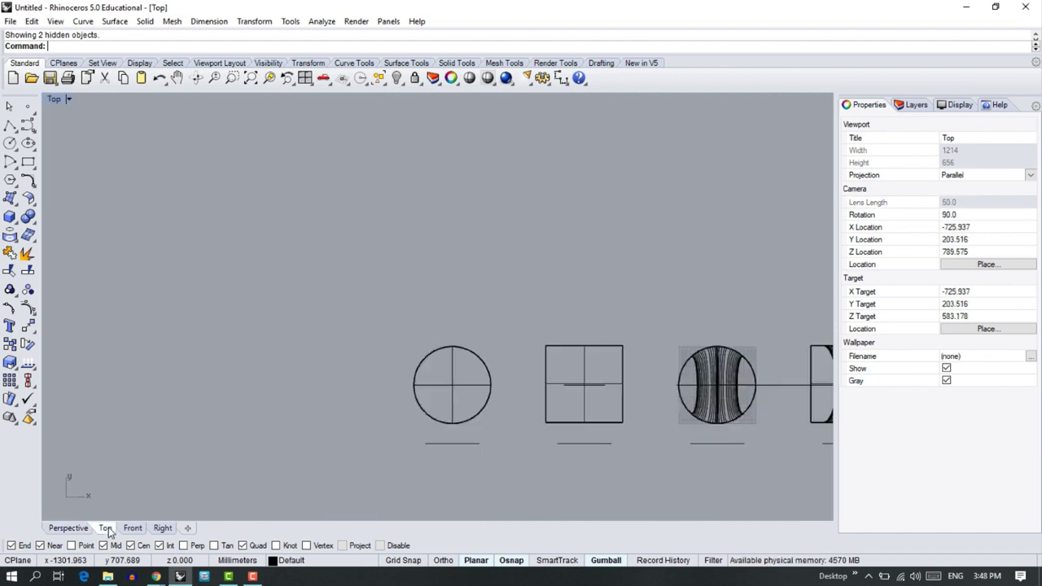
click(28, 127)
scroll(292, 315, down, 2)
scroll(467, 276, up, 3)
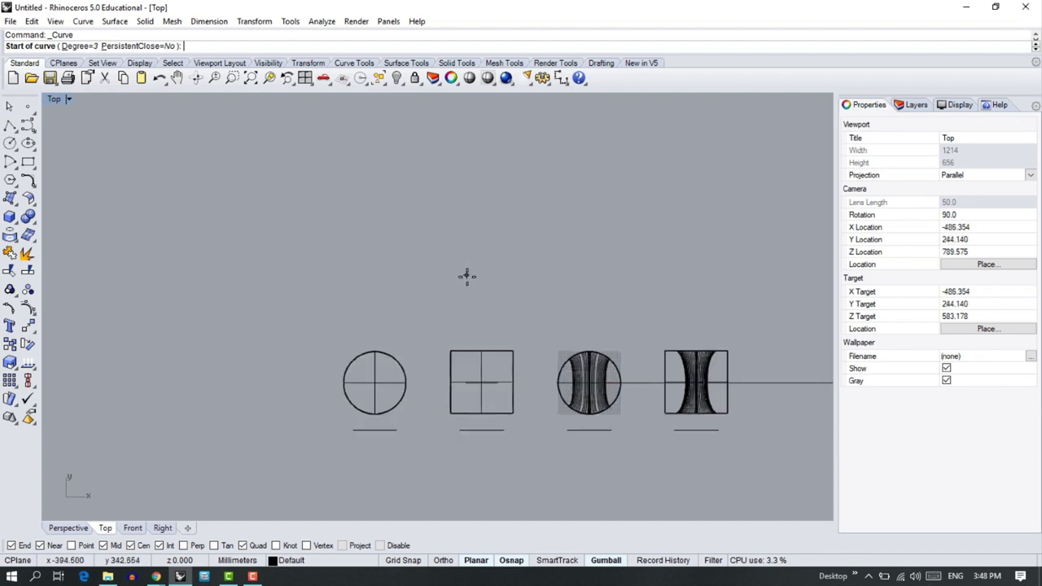
click(415, 356)
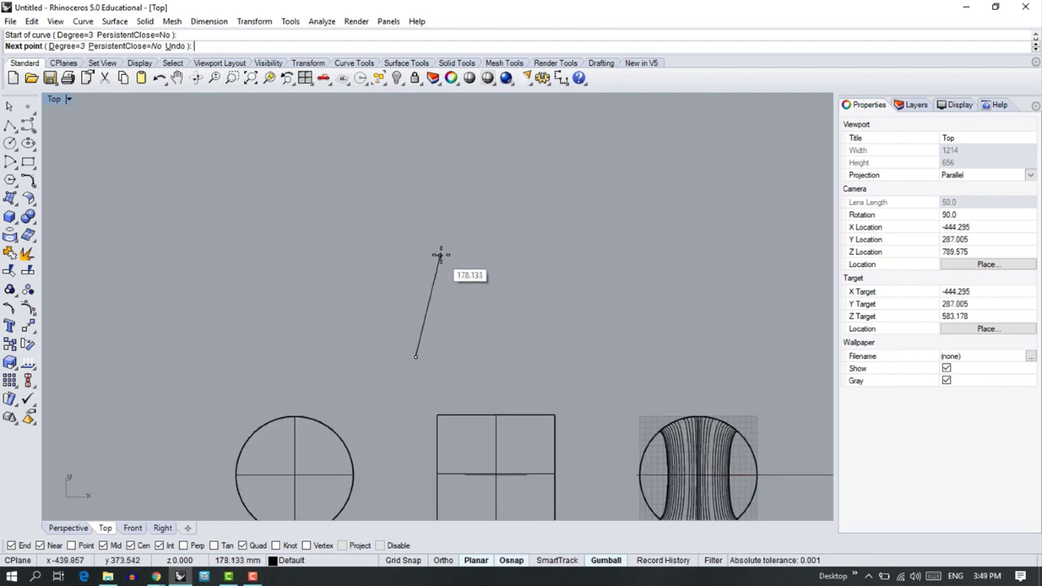
click(394, 241)
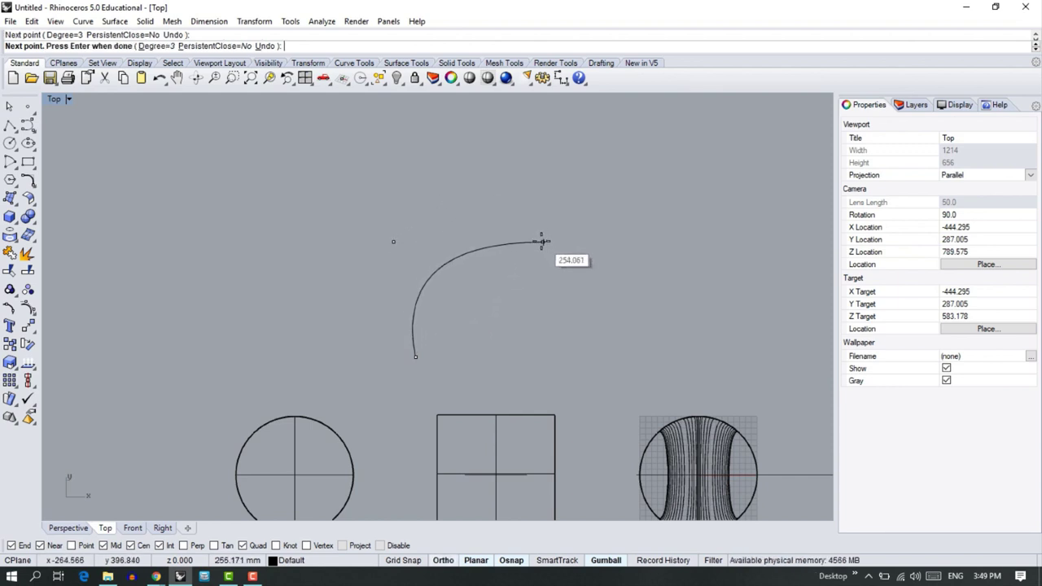
key(shift)
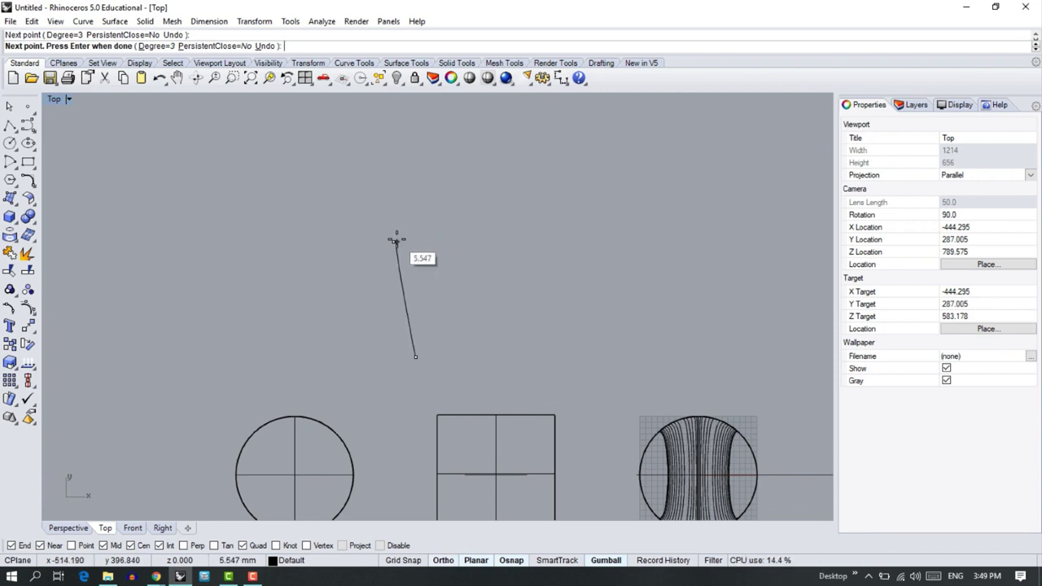
click(531, 233)
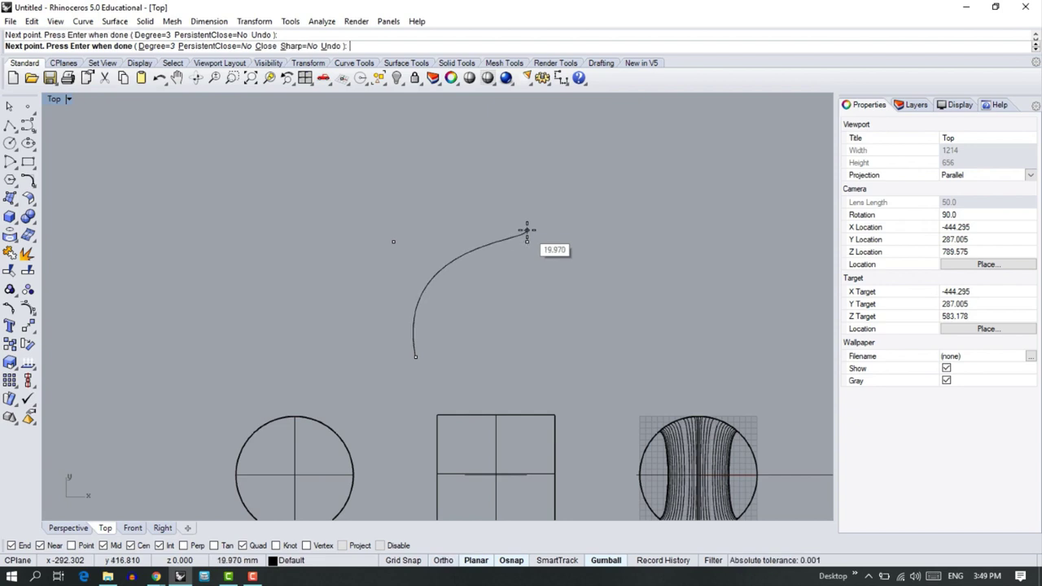
key(Return)
Turn on the new curve's control points to check their layout and turn them off again
click(526, 242)
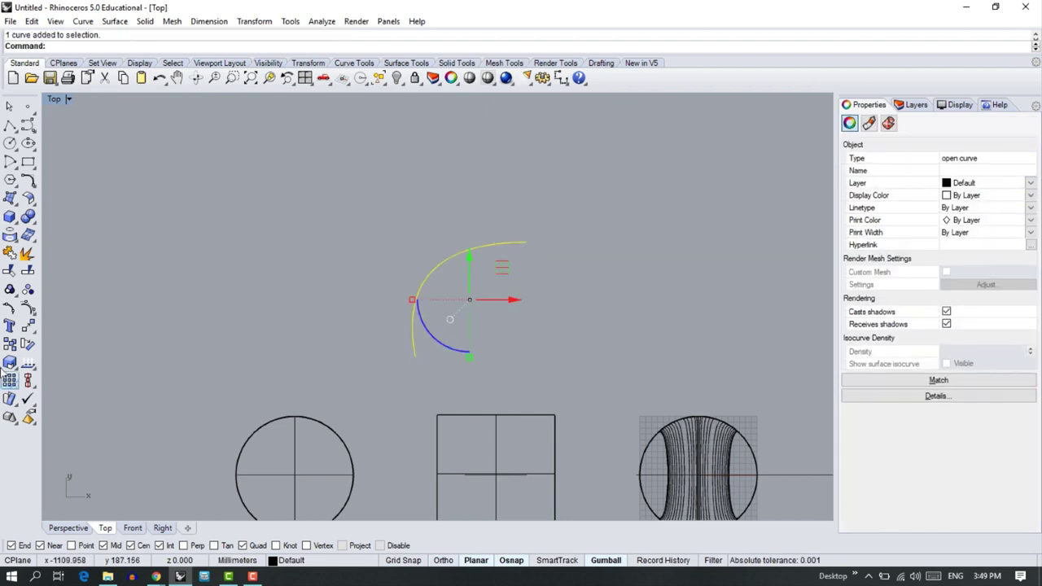
click(27, 308)
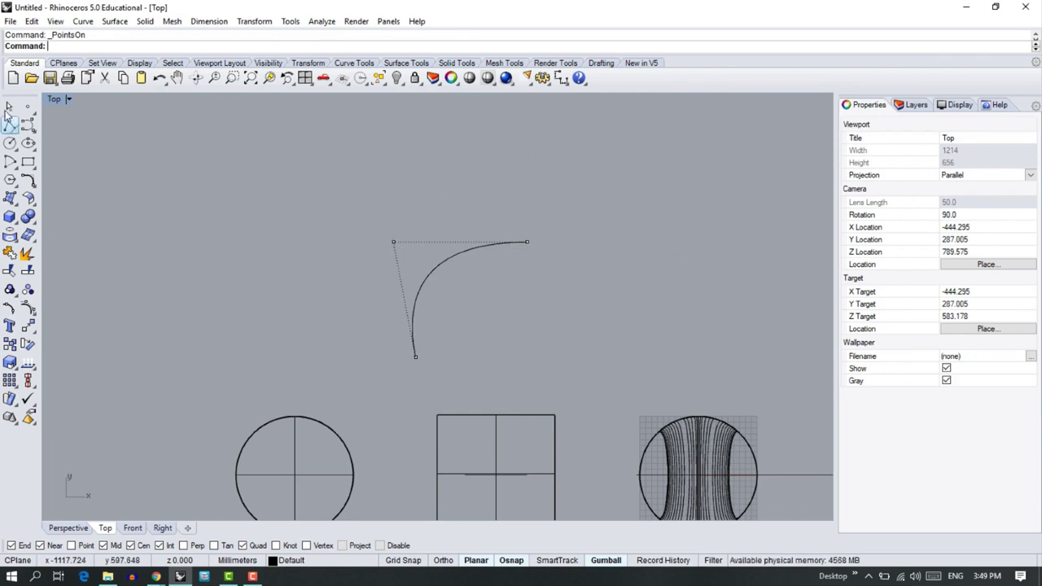
key(Escape)
Mirror a copy of the curve about a vertical line through its upper endpoint to form a symmetrical arch
click(490, 247)
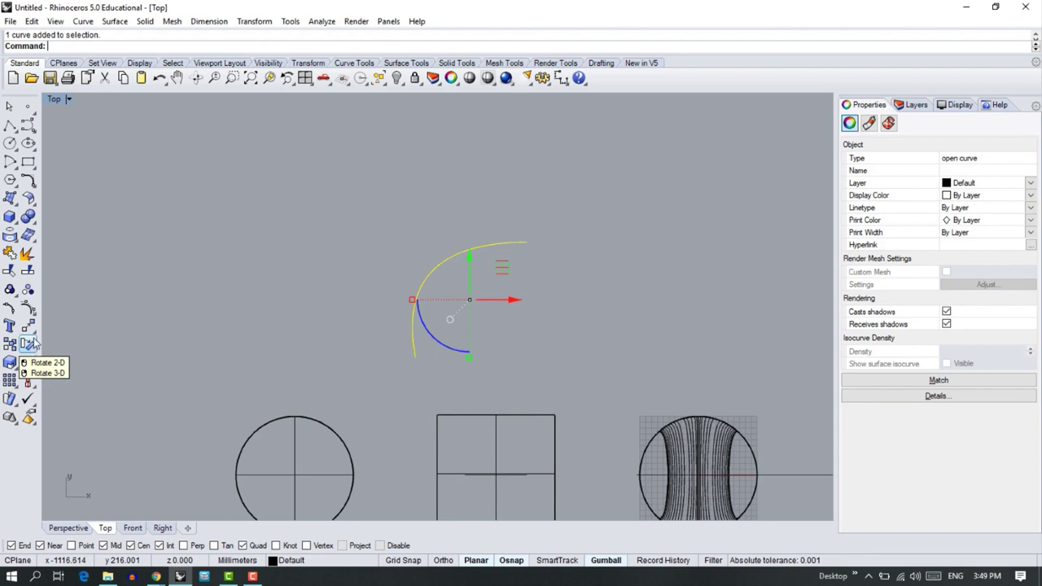
click(32, 346)
click(138, 336)
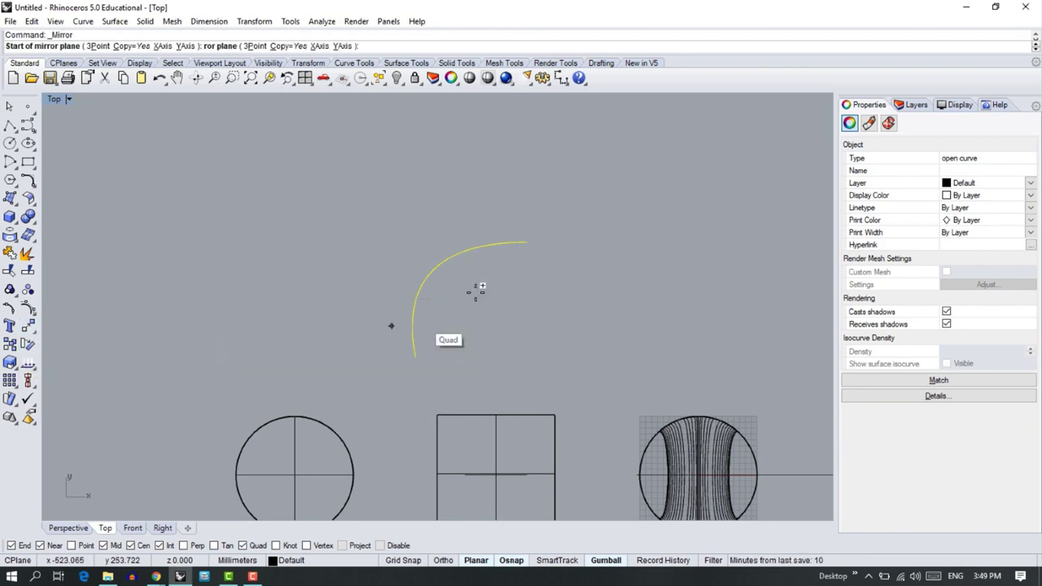
click(527, 242)
click(541, 321)
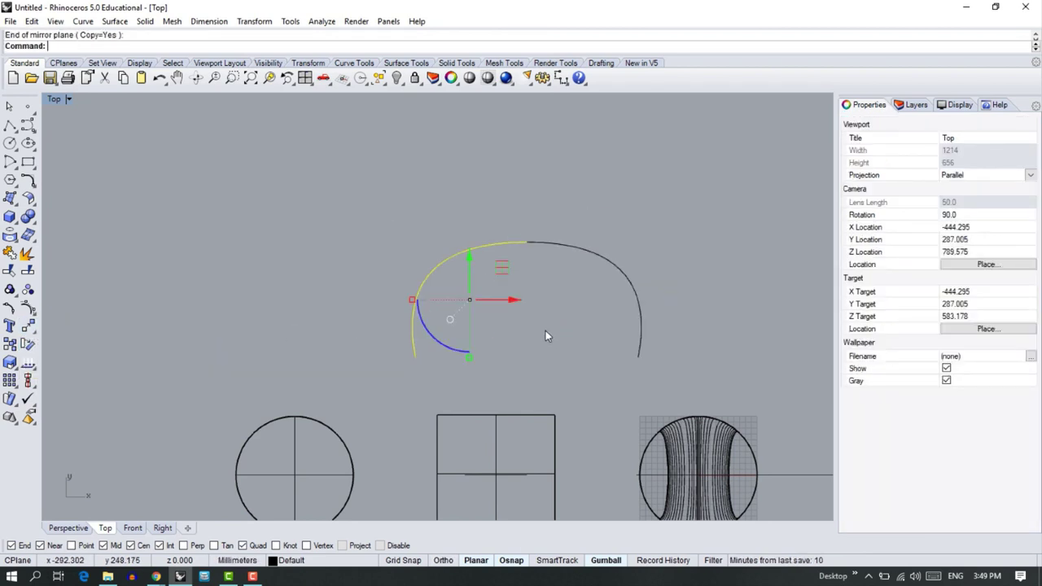
Turn on the control points of both arch curves and draw a straight line between their two upper outer control points
drag(595, 270, 350, 232)
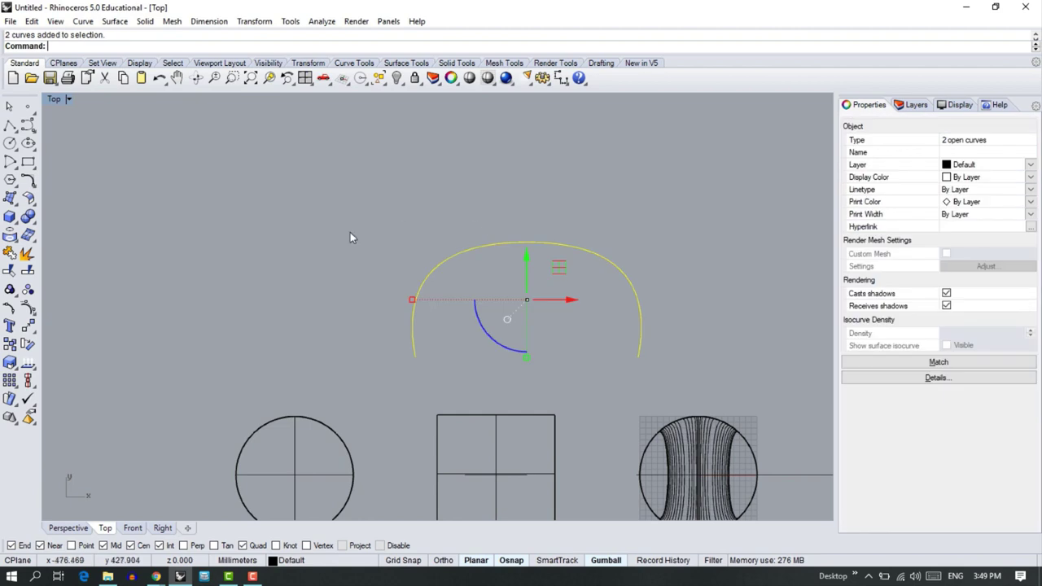
click(29, 324)
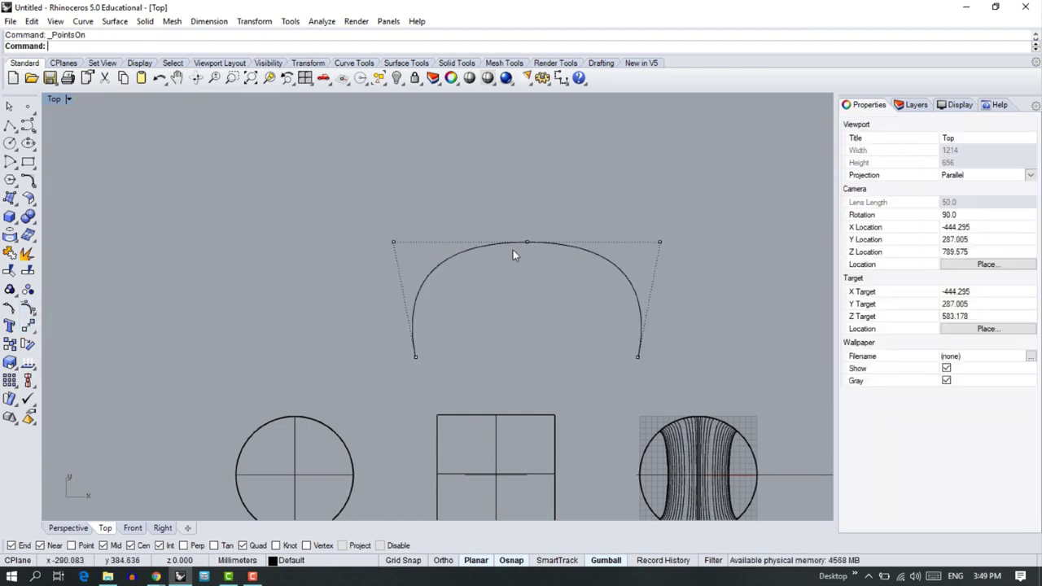
click(10, 125)
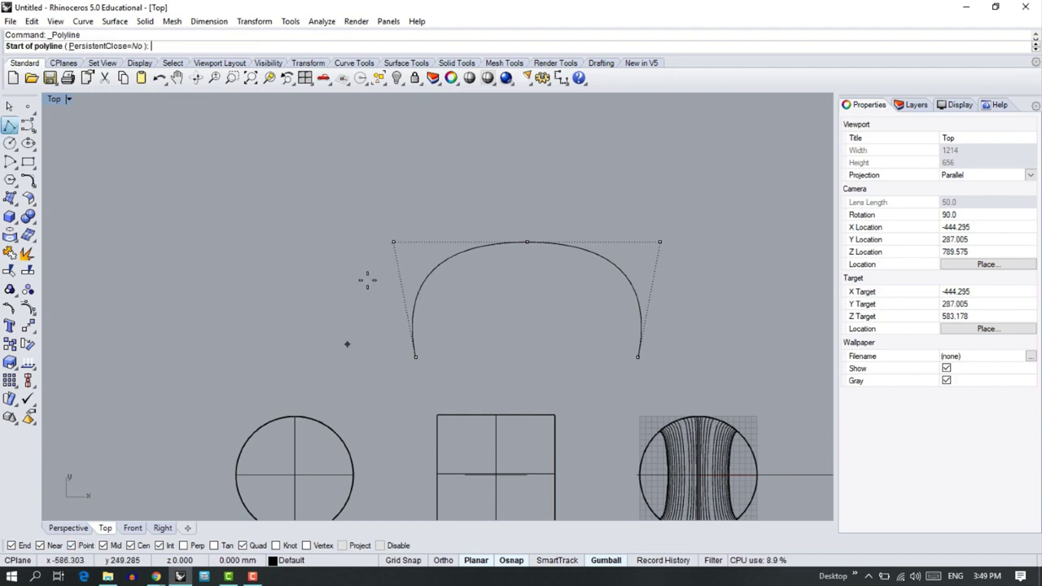
click(394, 242)
click(660, 241)
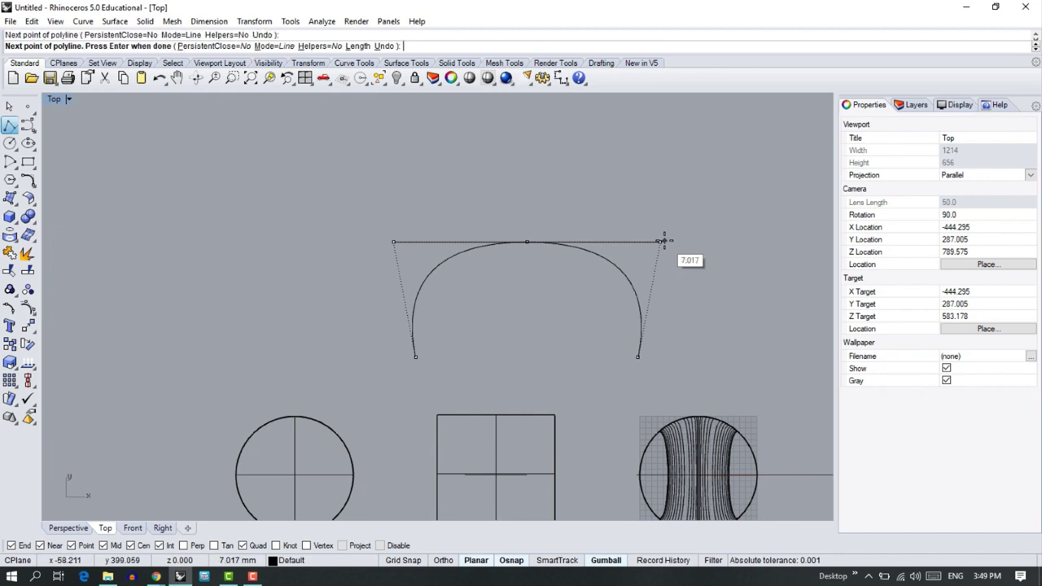
key(Return)
scroll(521, 244, up, 6)
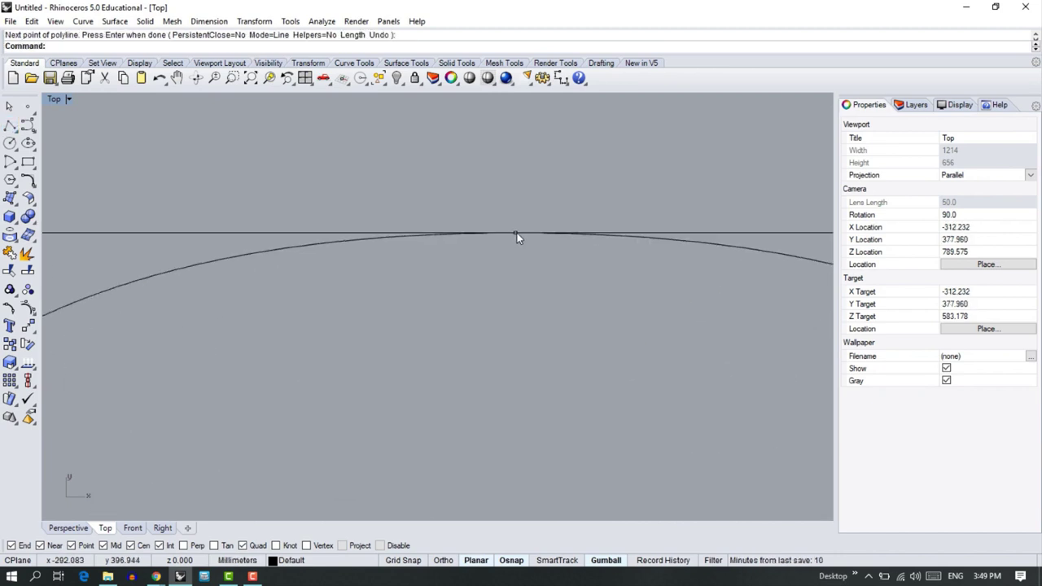
scroll(519, 238, down, 5)
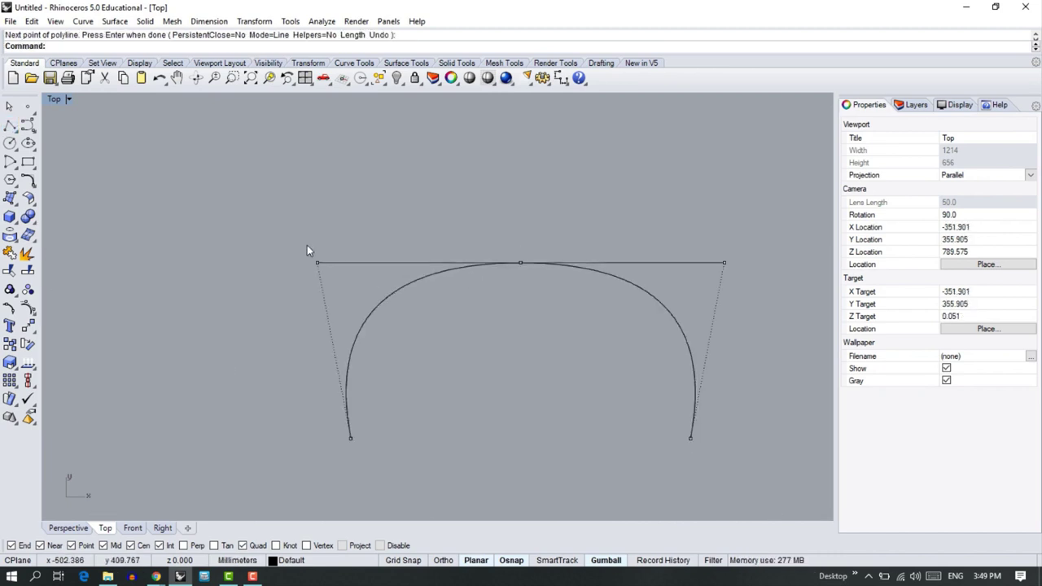
Try rotating the line and the arch's upper control points together about the apex, and undo the rotation
drag(234, 181, 746, 309)
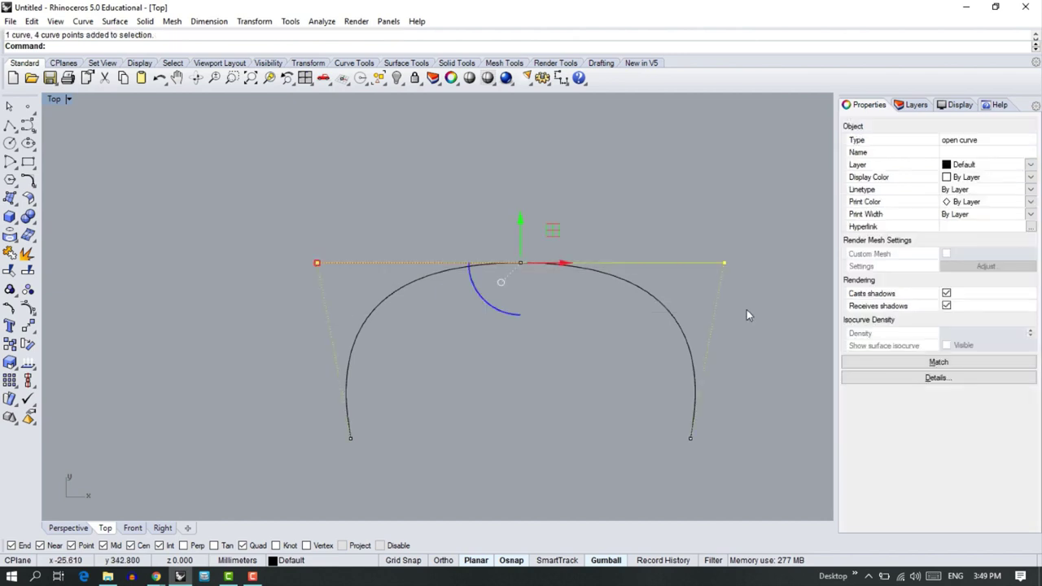
click(28, 344)
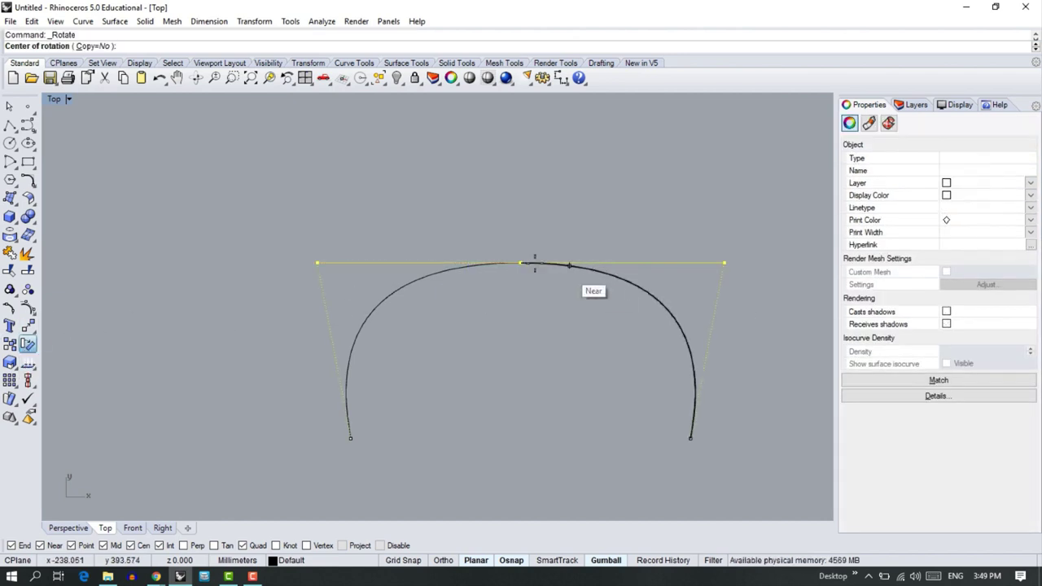
click(521, 263)
click(608, 197)
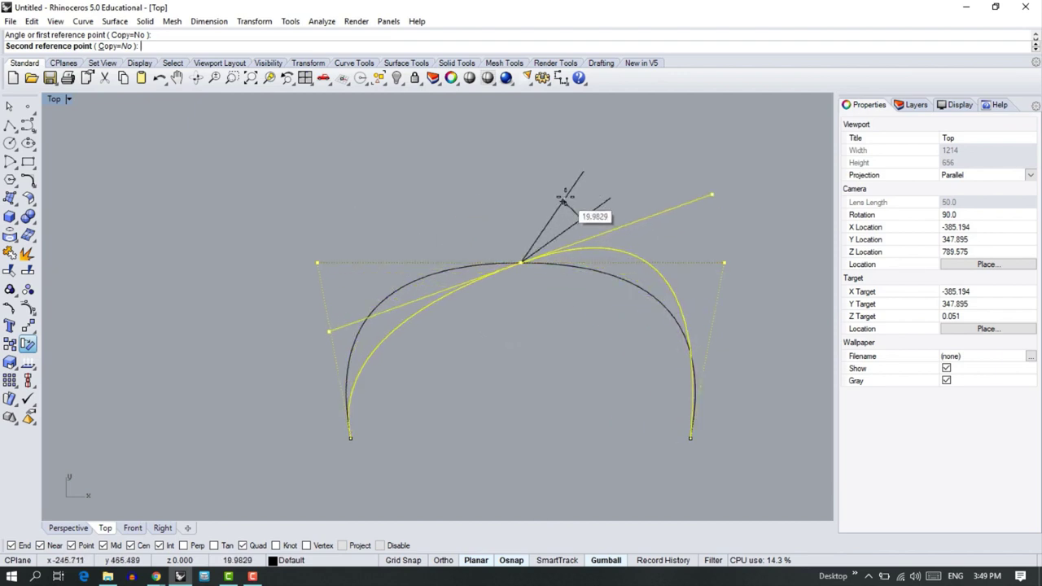
click(578, 258)
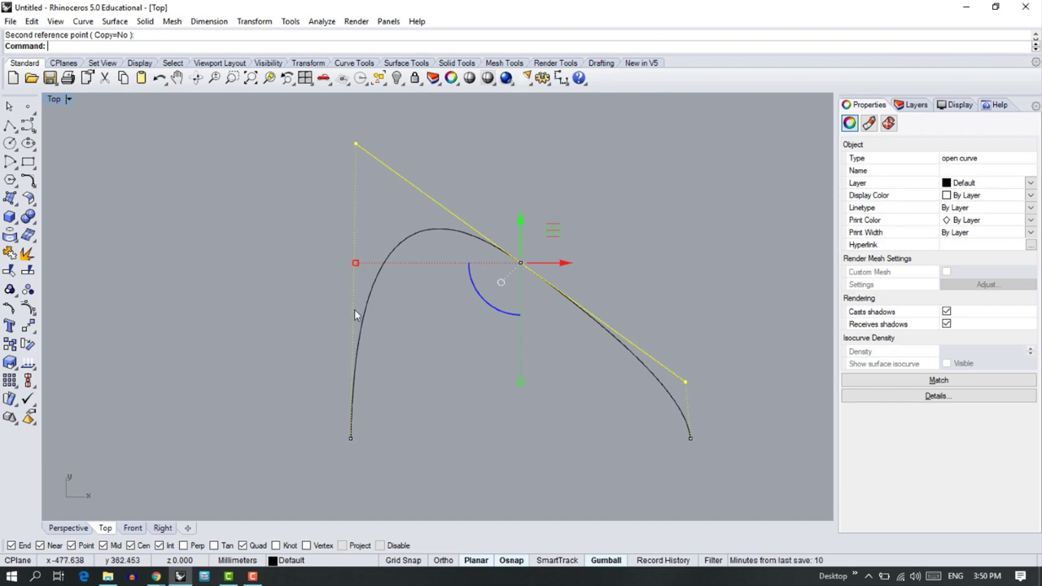
key(ctrl+z)
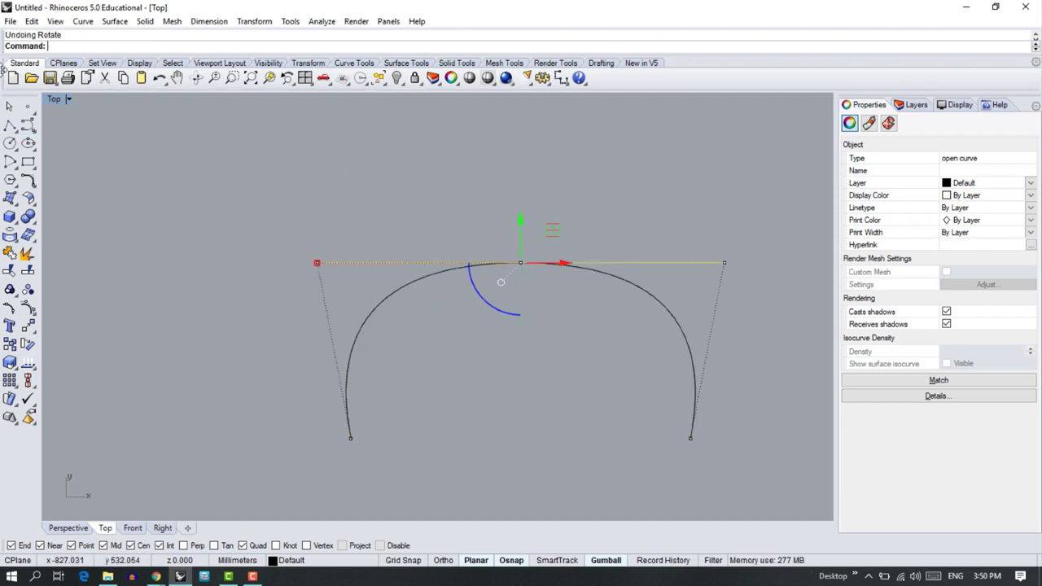
click(9, 106)
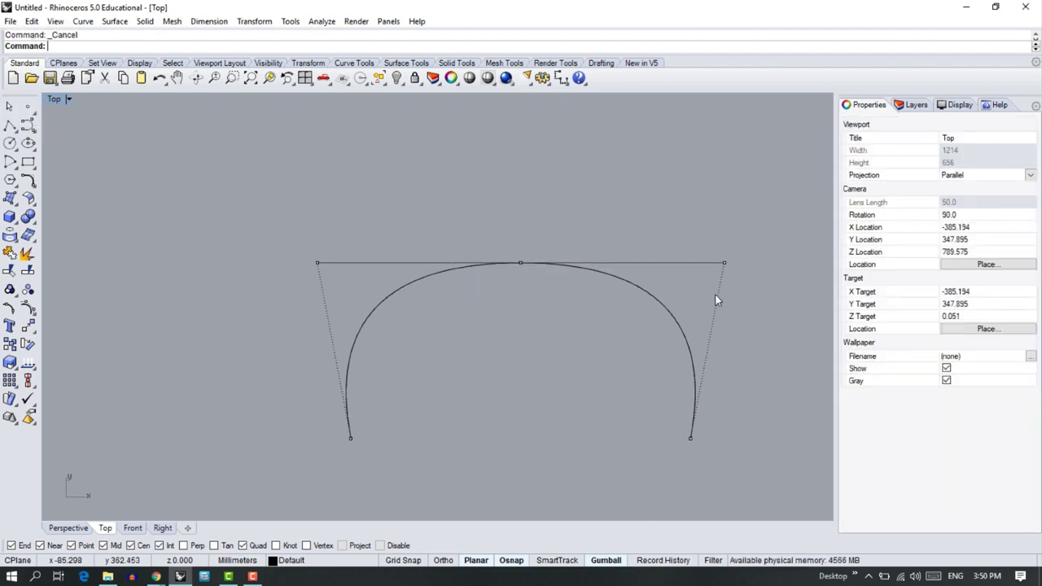
Delete both arch curves and the straight line, and return to the Perspective view
scroll(546, 299, down, 5)
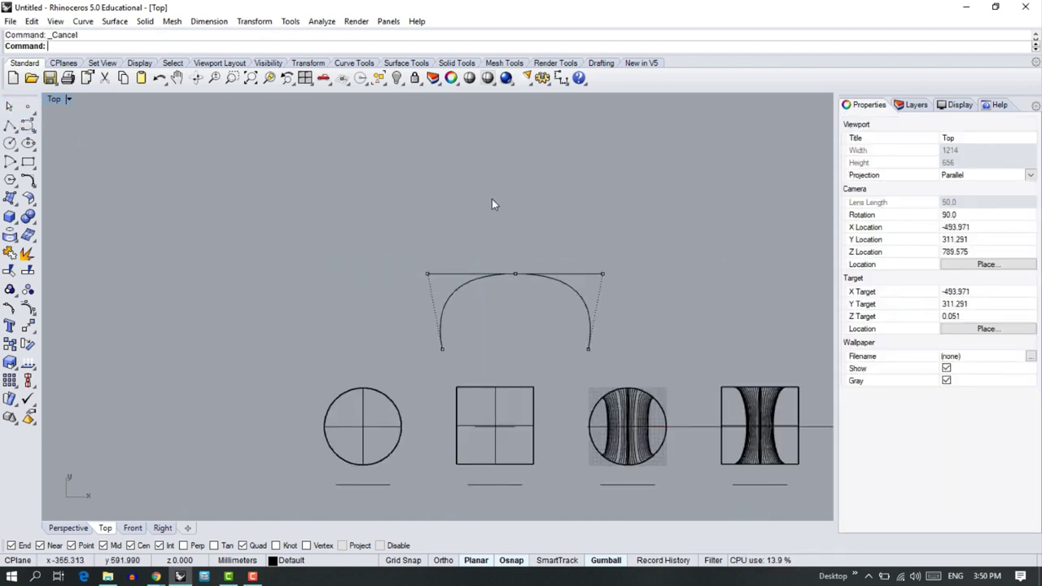
drag(398, 348, 402, 356)
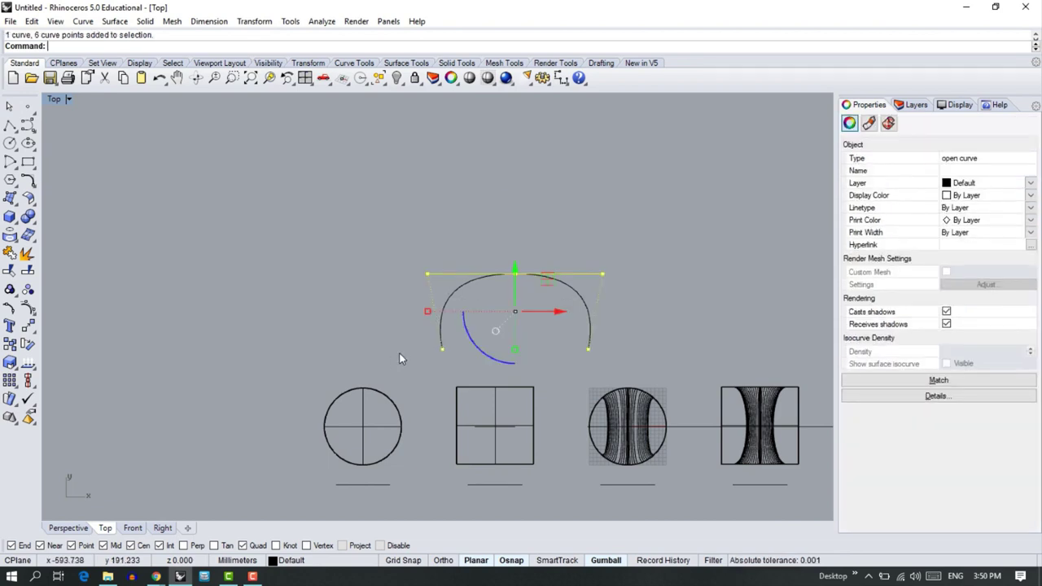
key(Delete)
click(69, 528)
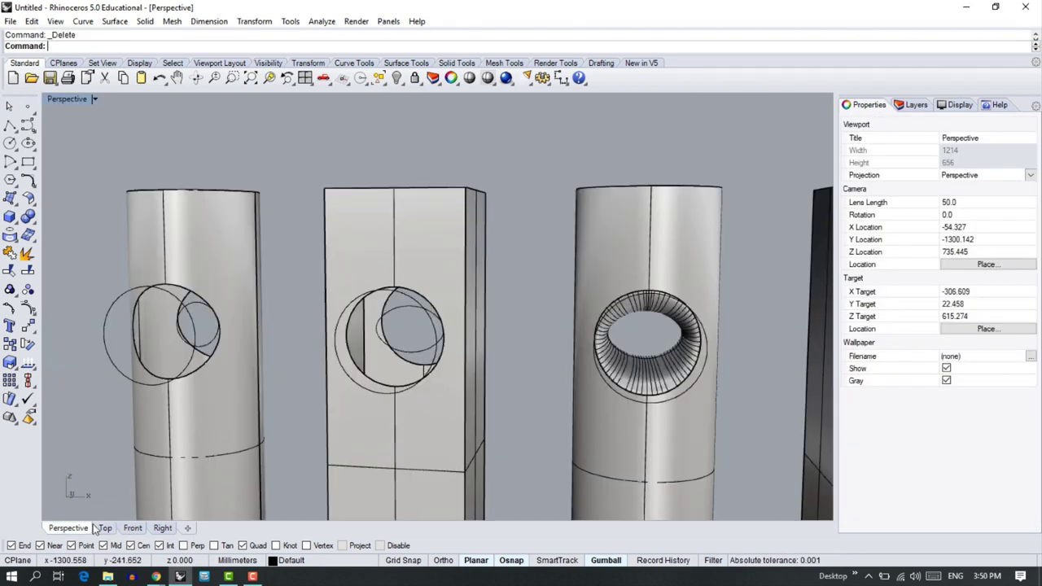
Try extruding the closed mid-curve inside the plain box's hole with Solid set to Yes, and delete the resulting solid
right_drag(539, 246, 378, 342)
scroll(378, 340, up, 5)
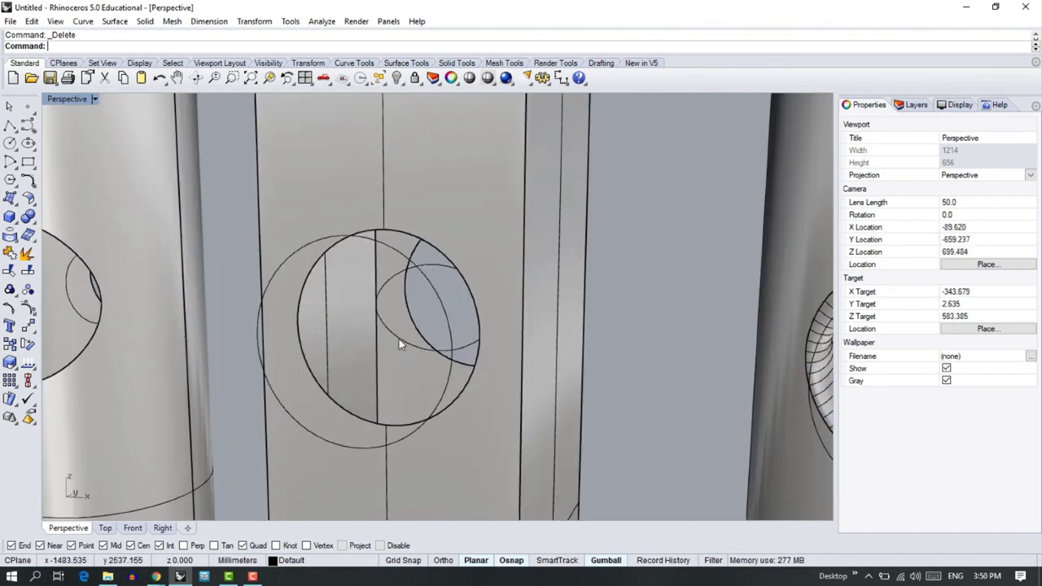
click(399, 341)
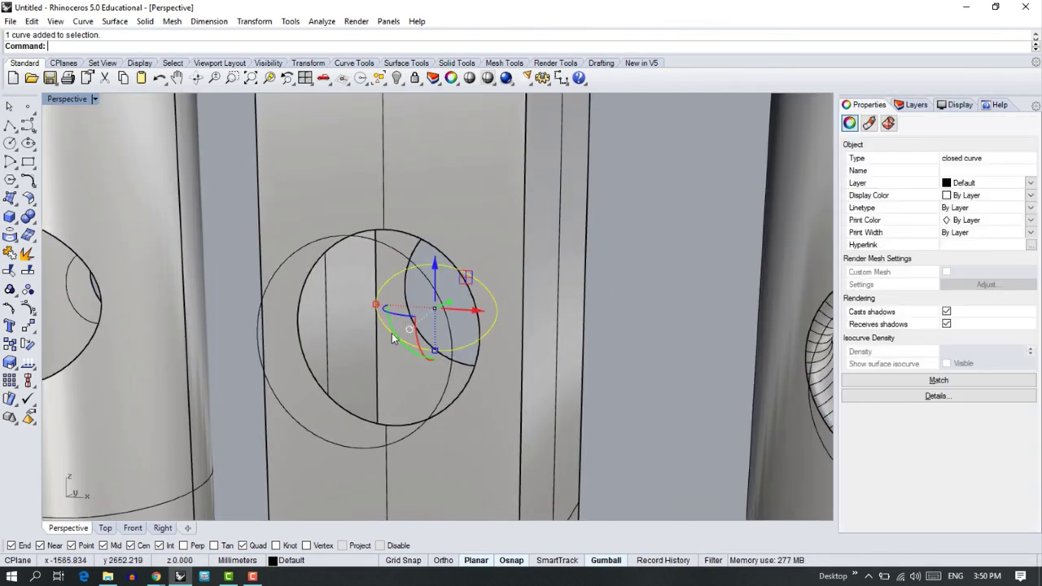
right_drag(392, 333, 396, 365)
mouse_move(412, 320)
right_down()
mouse_move(355, 367)
mouse_move(419, 320)
right_up()
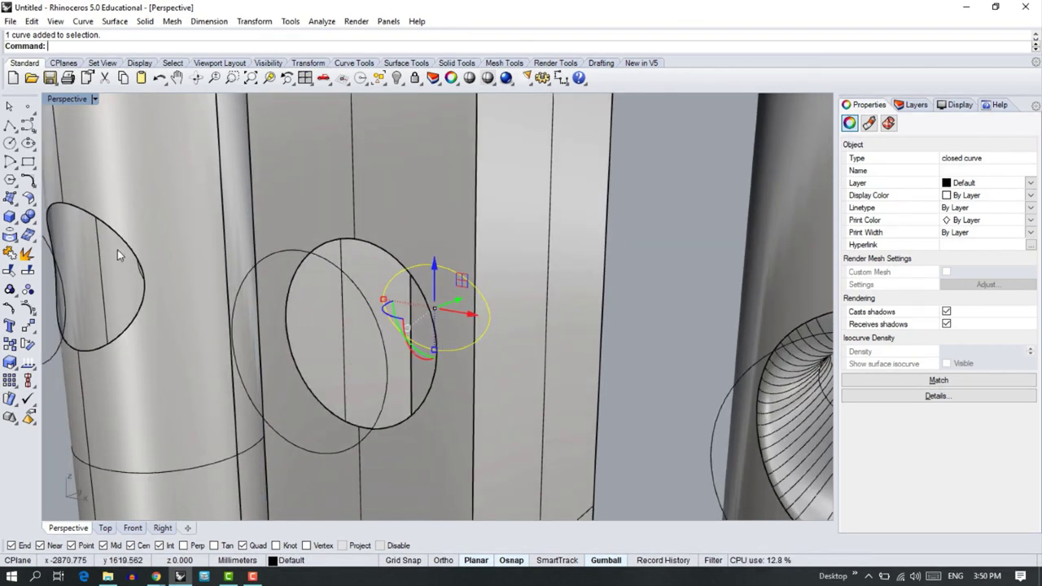
click(11, 220)
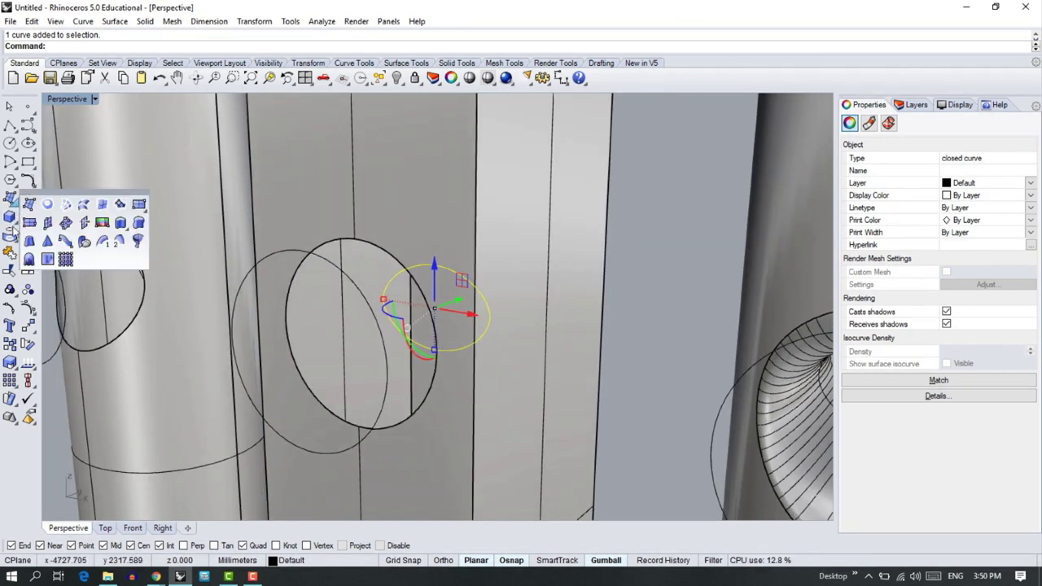
click(121, 222)
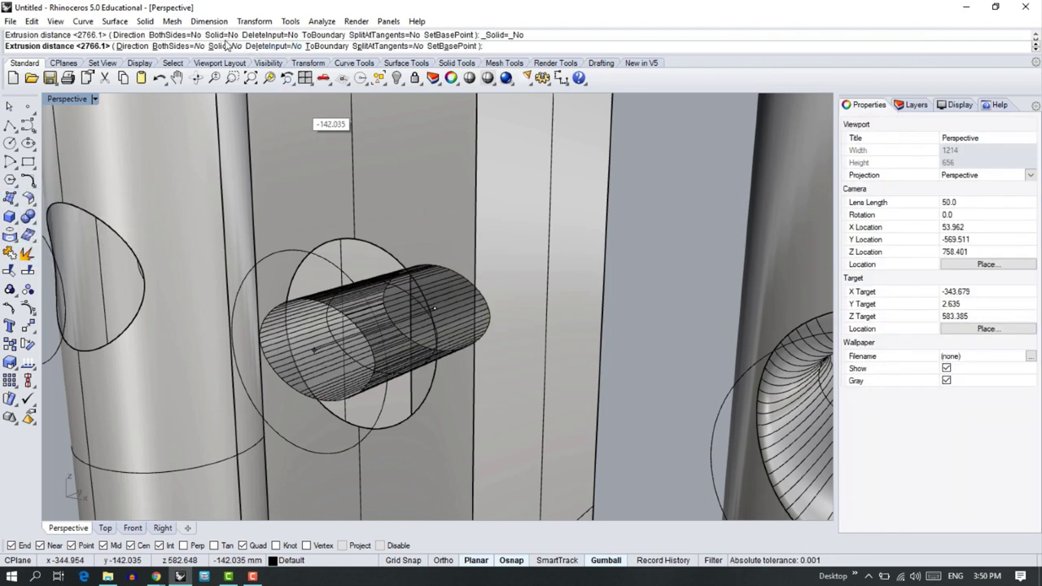
click(224, 46)
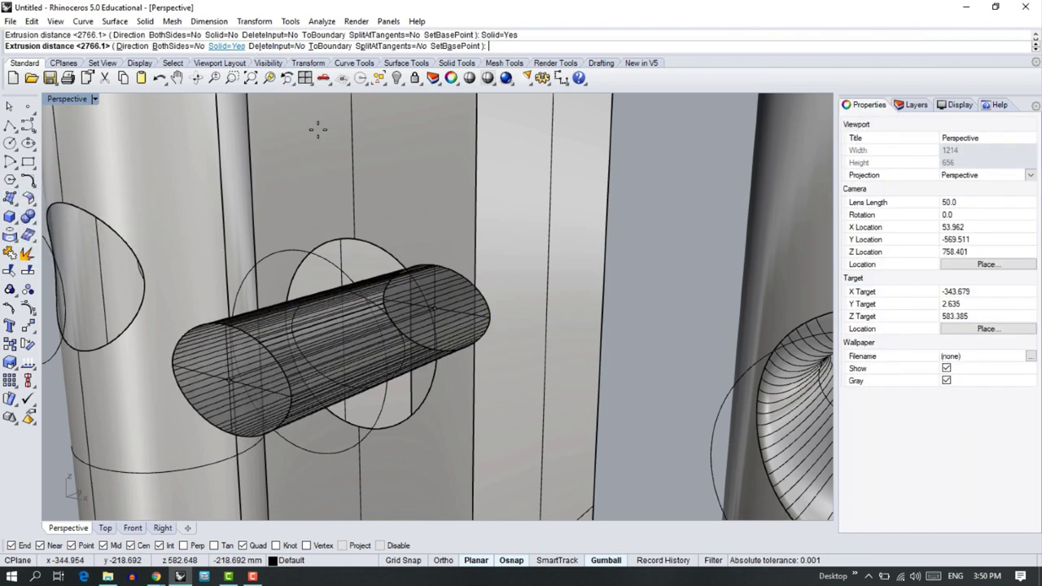
click(655, 277)
right_drag(444, 306, 525, 291)
click(456, 300)
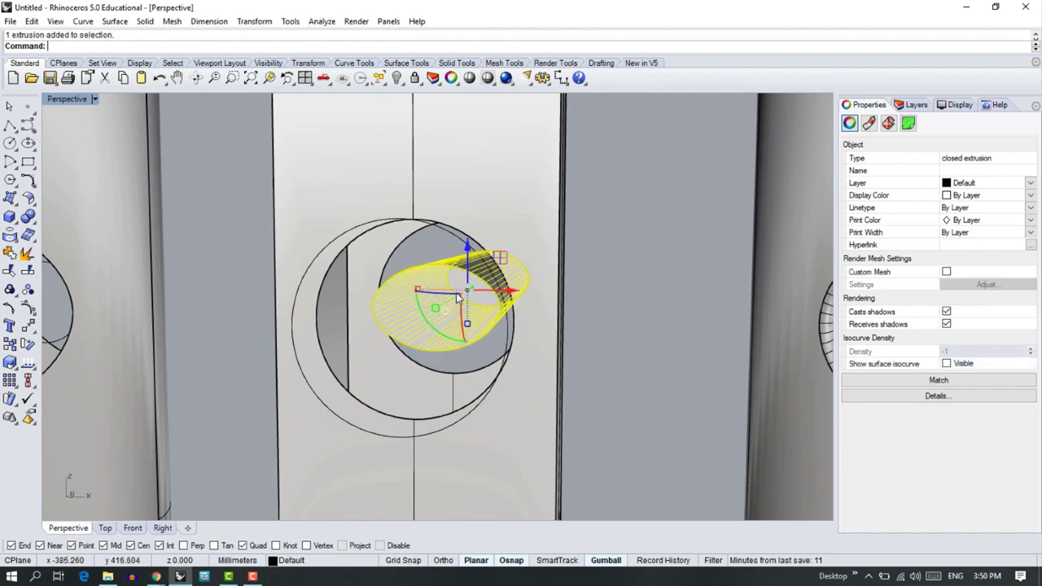
key(Delete)
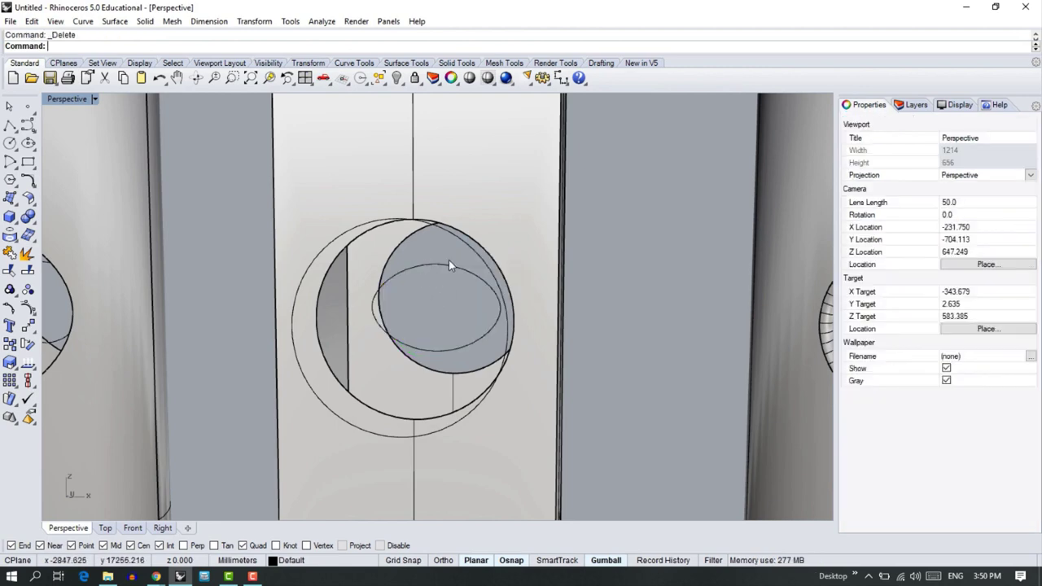
Extrude the box's closed mid-curve toward the back as an open surface, with Solid set to No
click(449, 266)
right_click(450, 269)
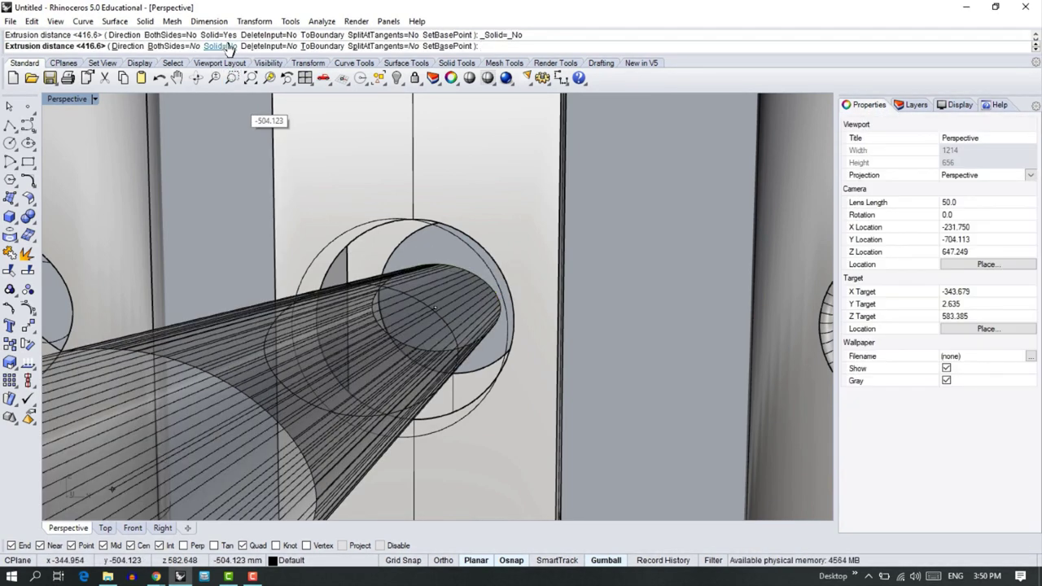
right_drag(593, 290, 465, 306)
click(532, 321)
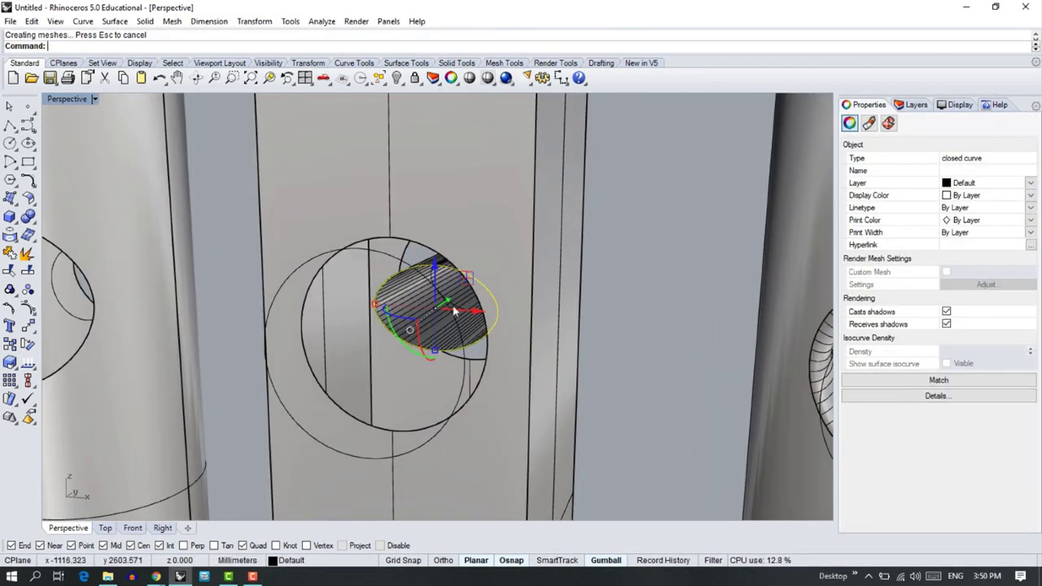
Examine the extruded surface inside the box's hole from the front and the back
scroll(396, 302, up, 6)
click(404, 292)
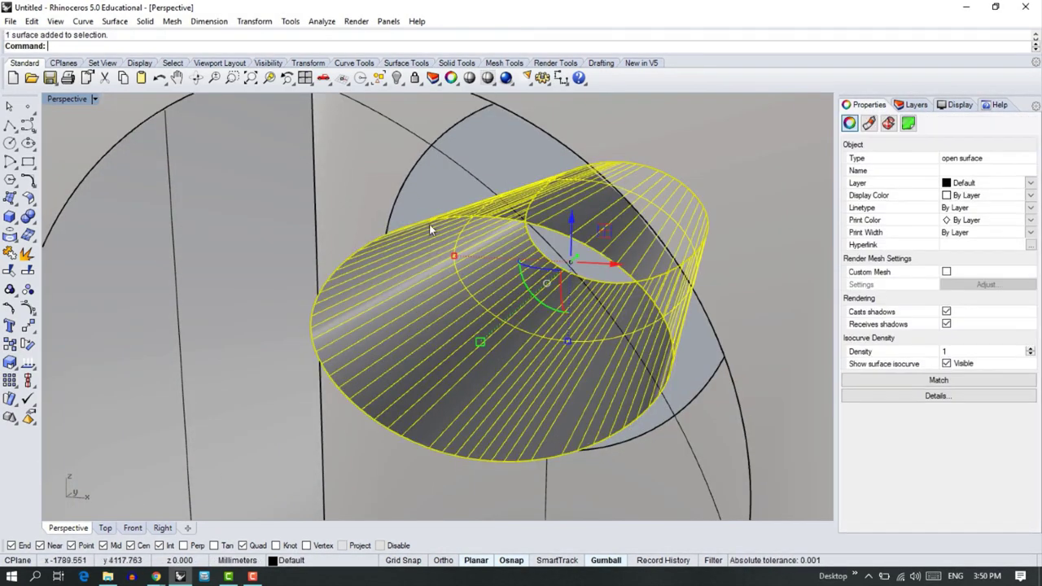
click(438, 201)
click(427, 301)
scroll(423, 301, down, 5)
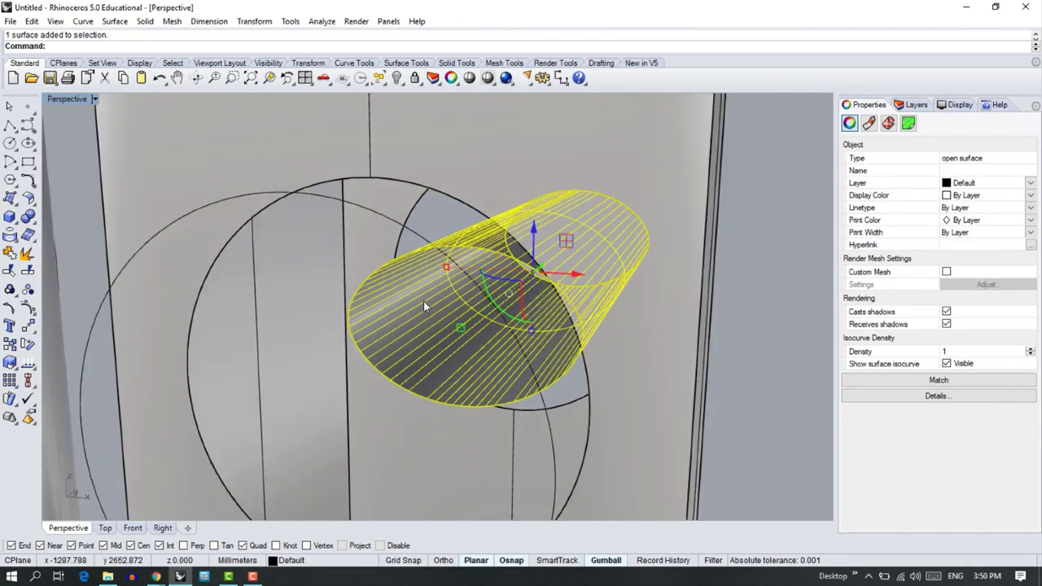
right_drag(450, 322, 455, 314)
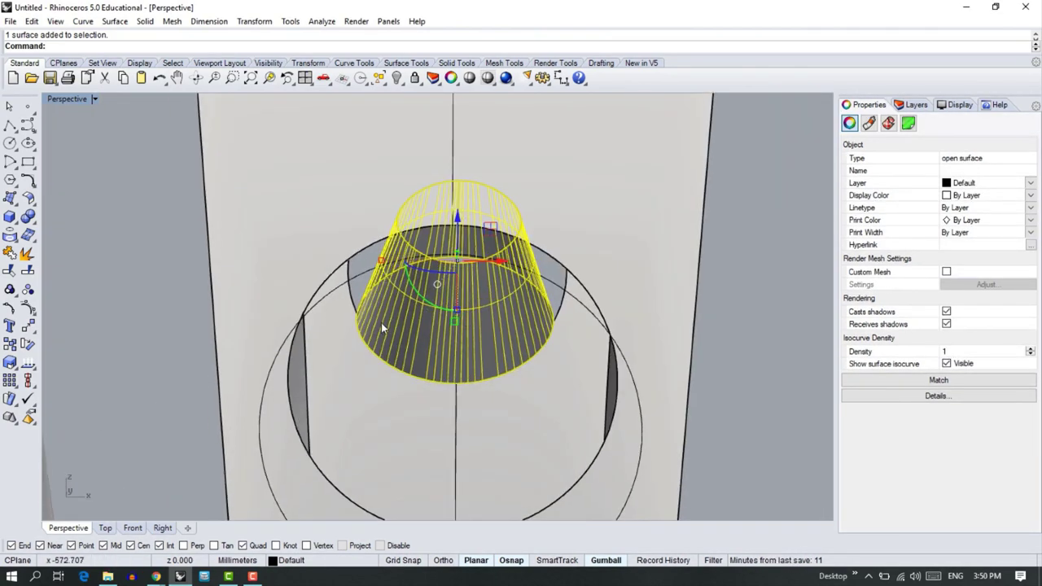
right_drag(381, 325, 396, 407)
scroll(565, 320, down, 6)
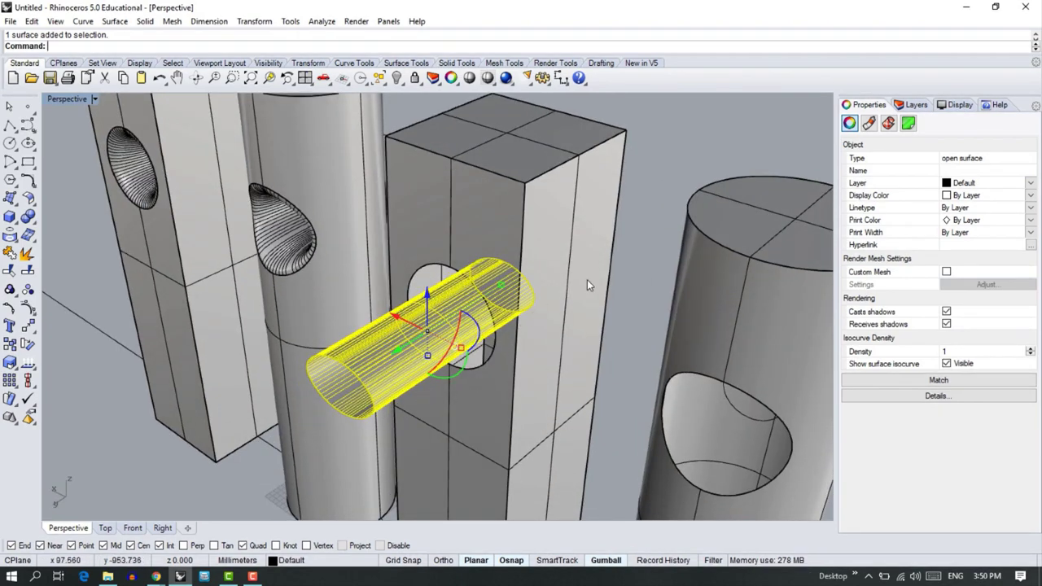
key(Escape)
Blend the extruded surface's front edge with the box's front hole edge, using Tangency and a bulge of 1.0 on both sides
right_drag(629, 301, 282, 262)
right_drag(358, 347, 144, 290)
click(35, 210)
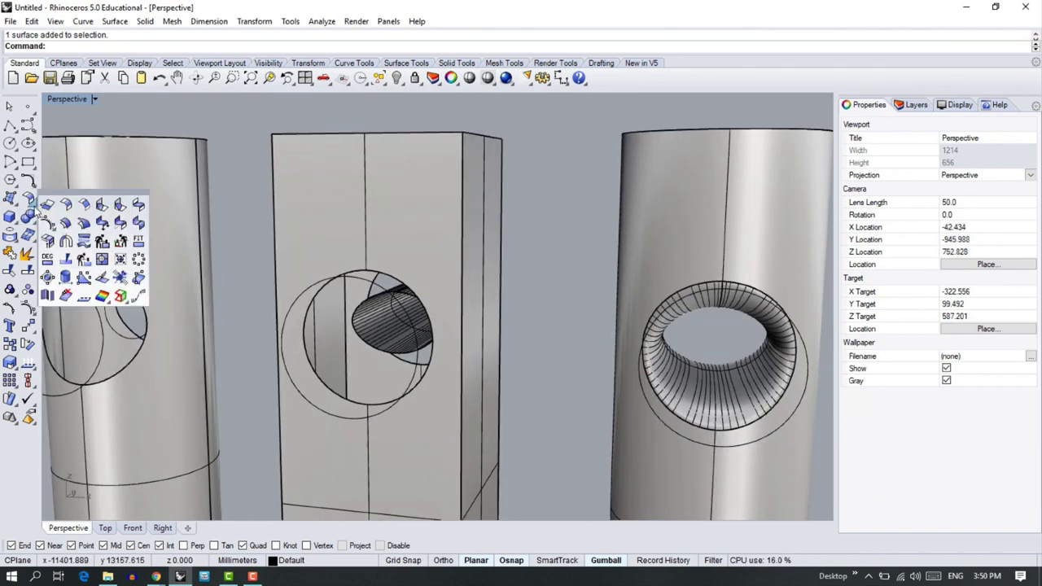
click(144, 209)
click(360, 342)
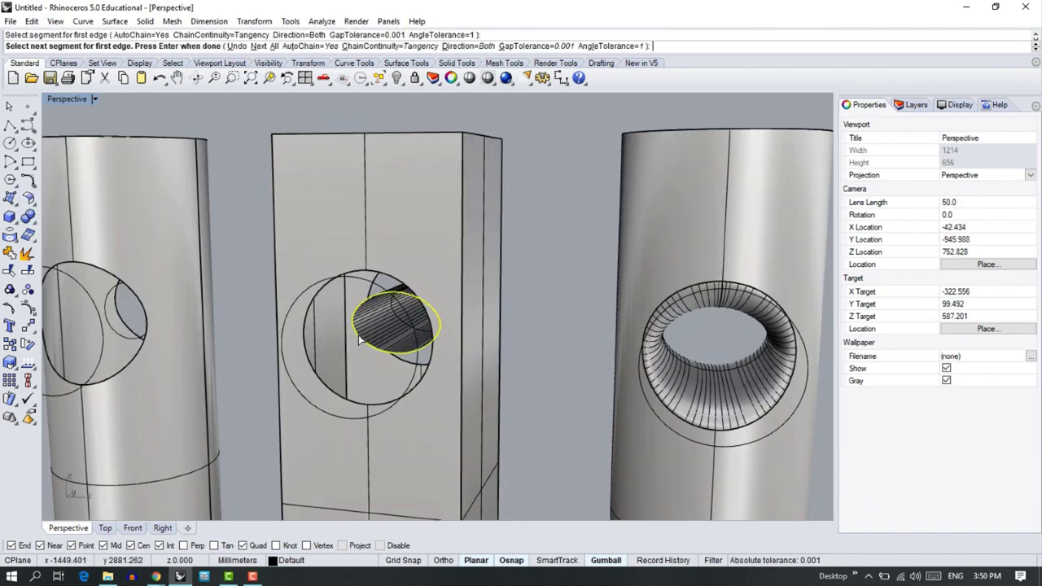
click(317, 369)
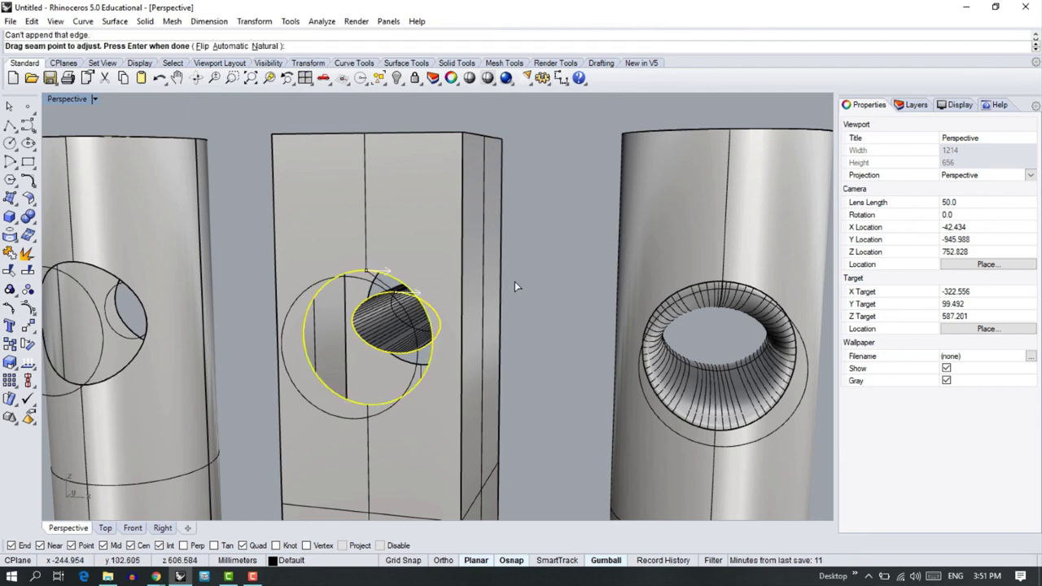
right_drag(515, 281, 543, 255)
key(Return)
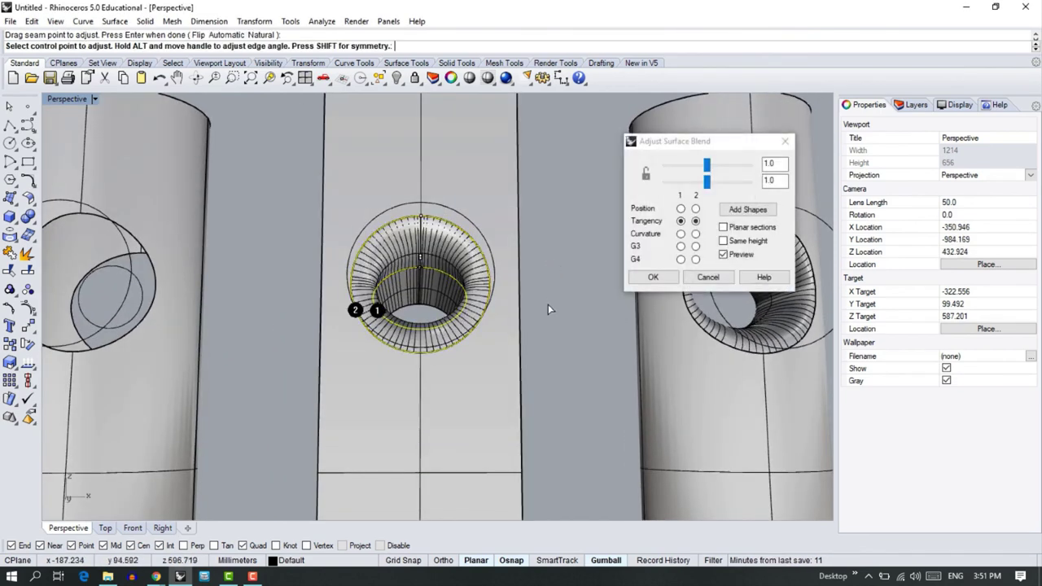
right_drag(548, 304, 527, 352)
scroll(323, 331, down, 5)
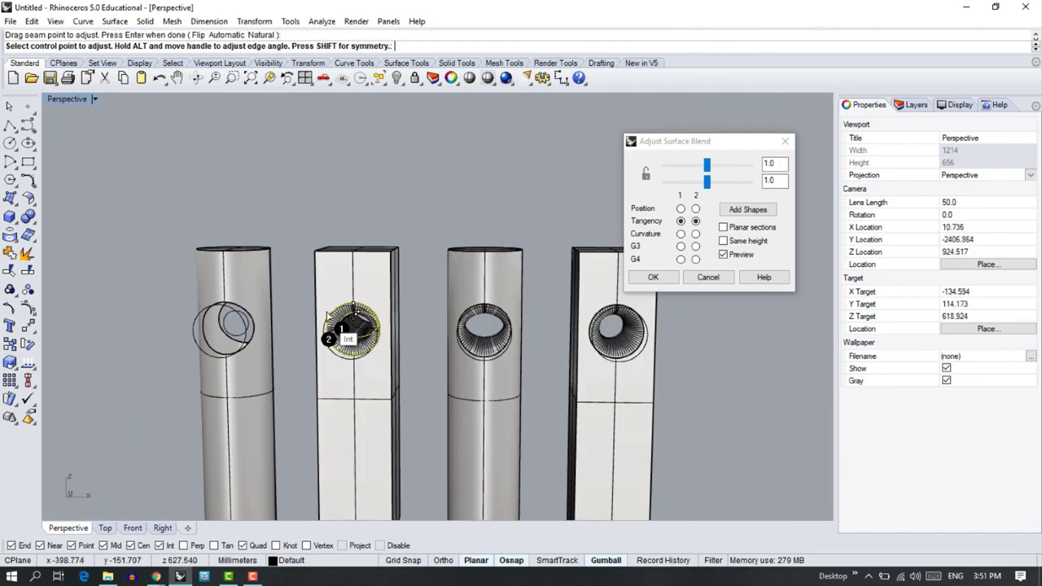
scroll(605, 320, up, 6)
scroll(616, 325, down, 3)
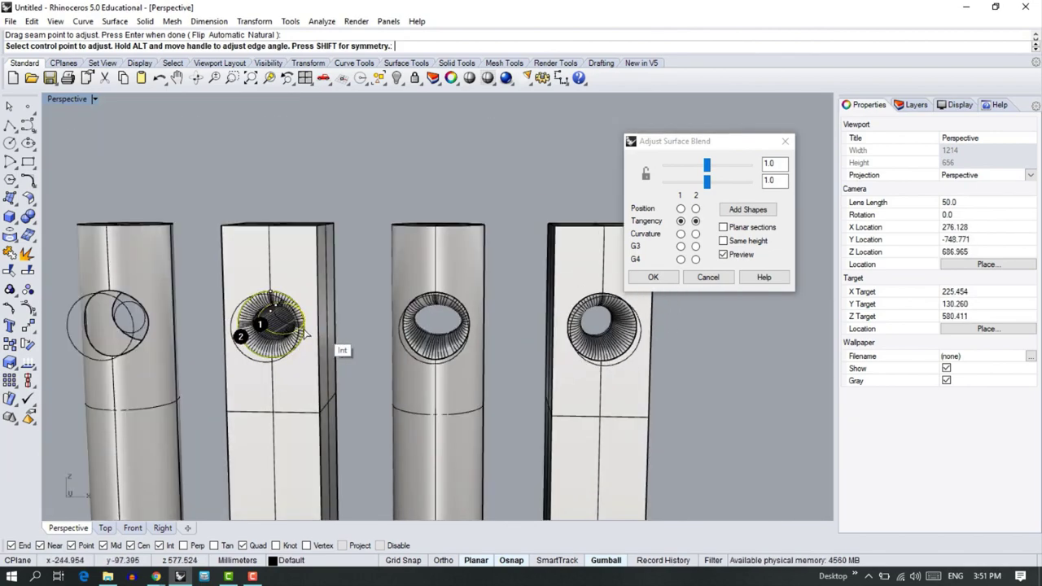
scroll(339, 344, up, 5)
right_drag(390, 344, 372, 305)
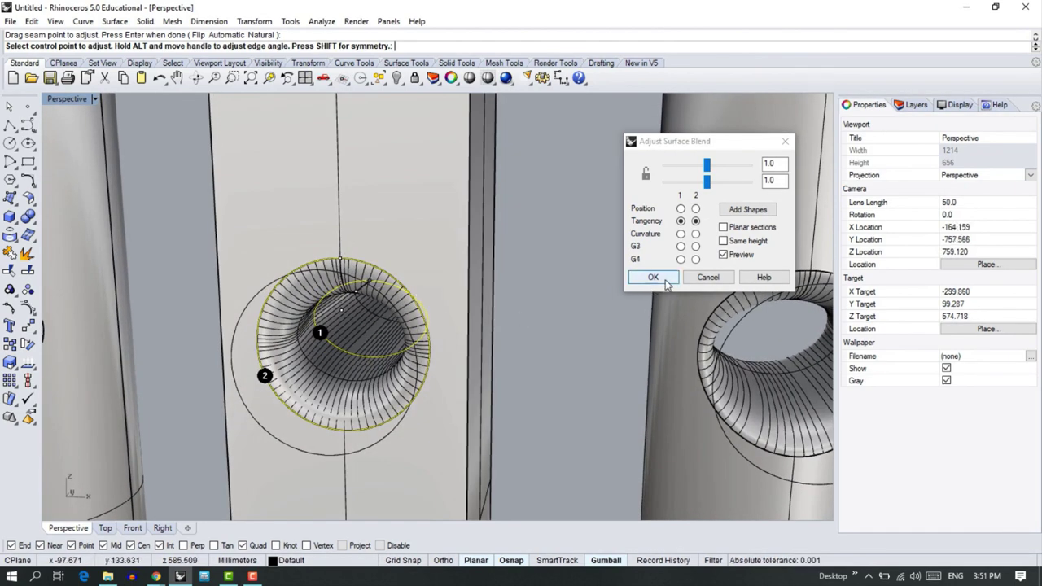
click(653, 277)
Delete the extruded surface and mirror the blend across a plane through the side midpoints of the box's top face
click(367, 329)
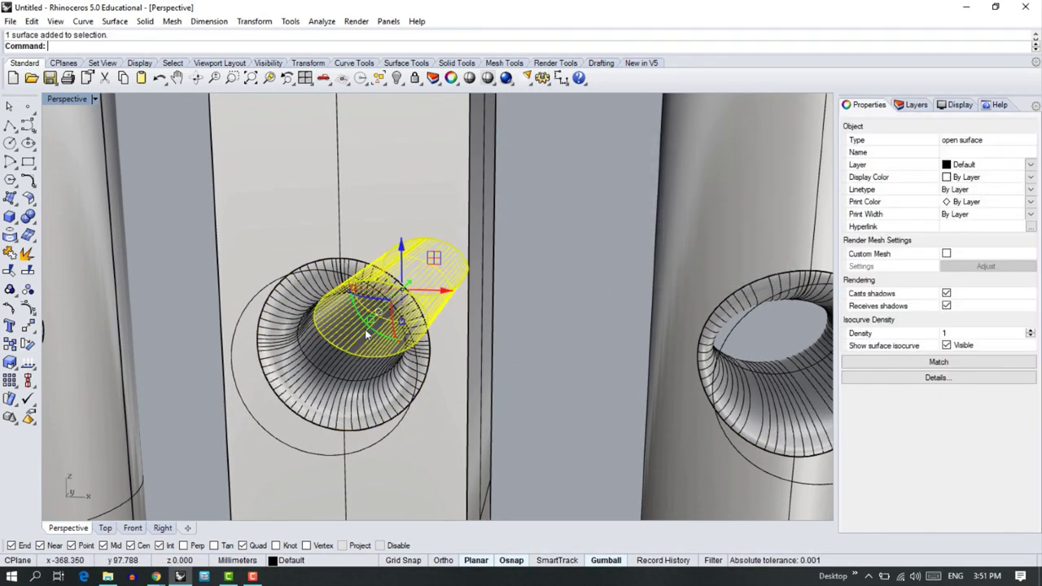
key(Delete)
click(358, 374)
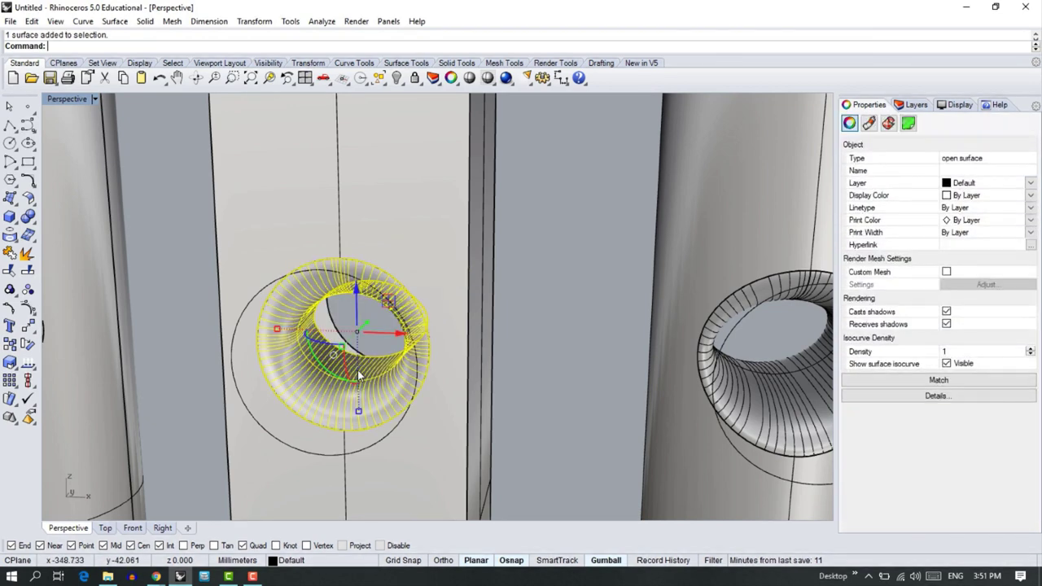
text(Mirror)
key(Return)
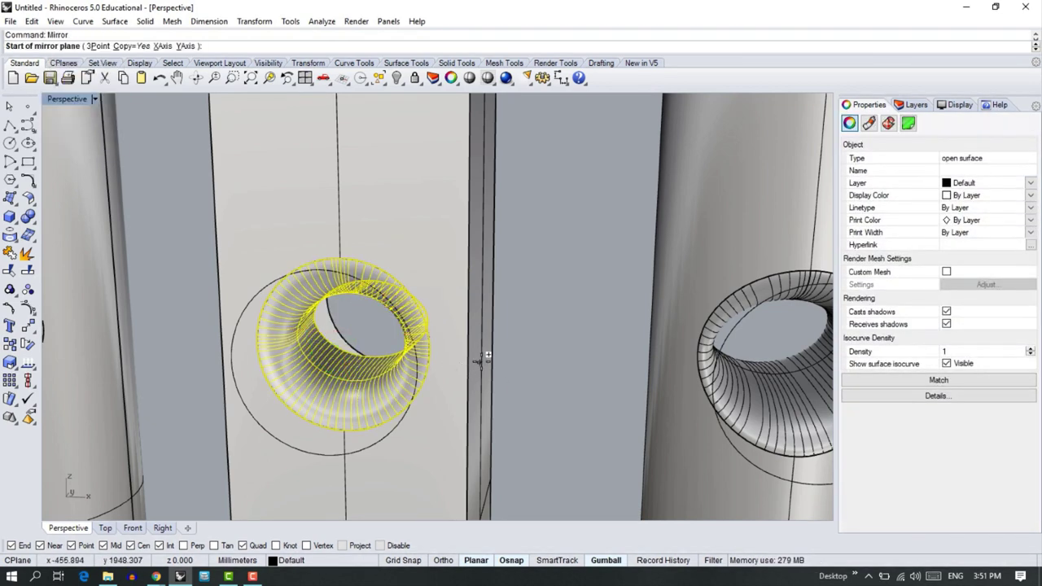
scroll(441, 346, down, 5)
right_drag(440, 277, 431, 295)
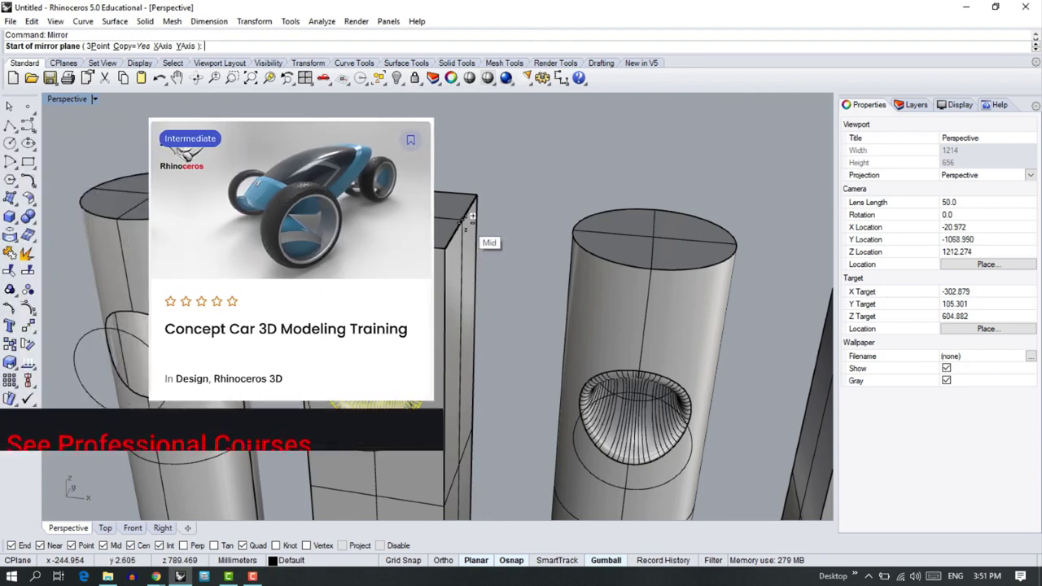
click(462, 219)
click(318, 209)
right_drag(326, 383, 358, 277)
scroll(167, 379, up, 10)
right_drag(431, 375, 375, 396)
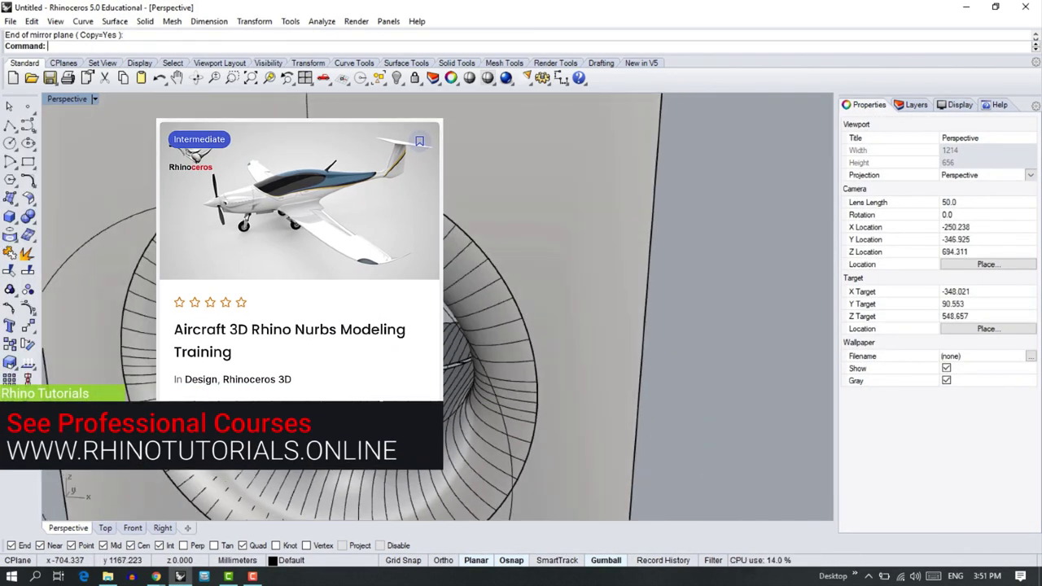
Undo the mirror, the surface deletion, the blend and the mid-curve extrusion
key(ctrl+z)
key(ctrl+z)
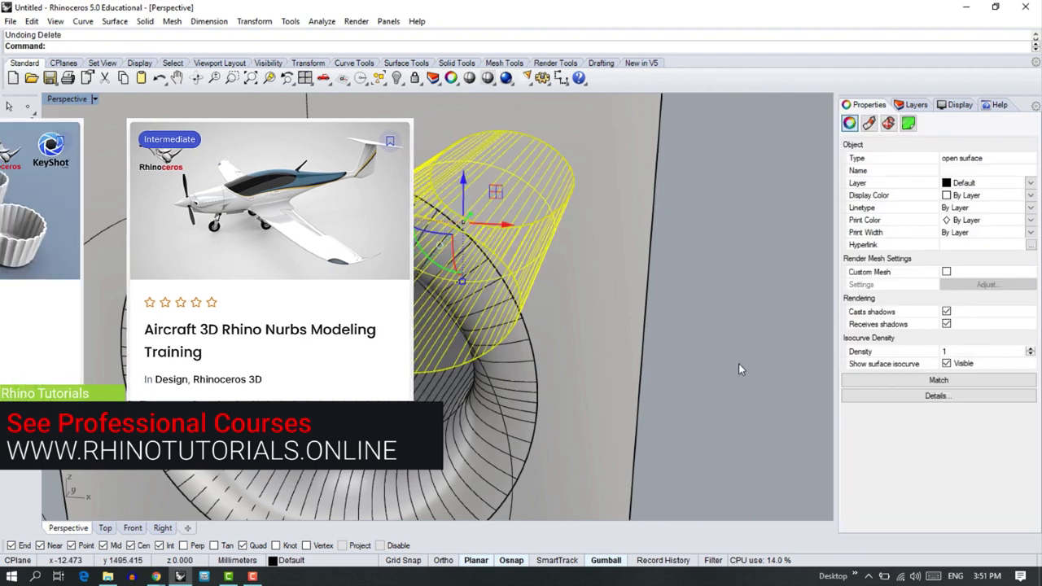
key(ctrl+z)
key(ctrl+z)
key(ctrl+z)
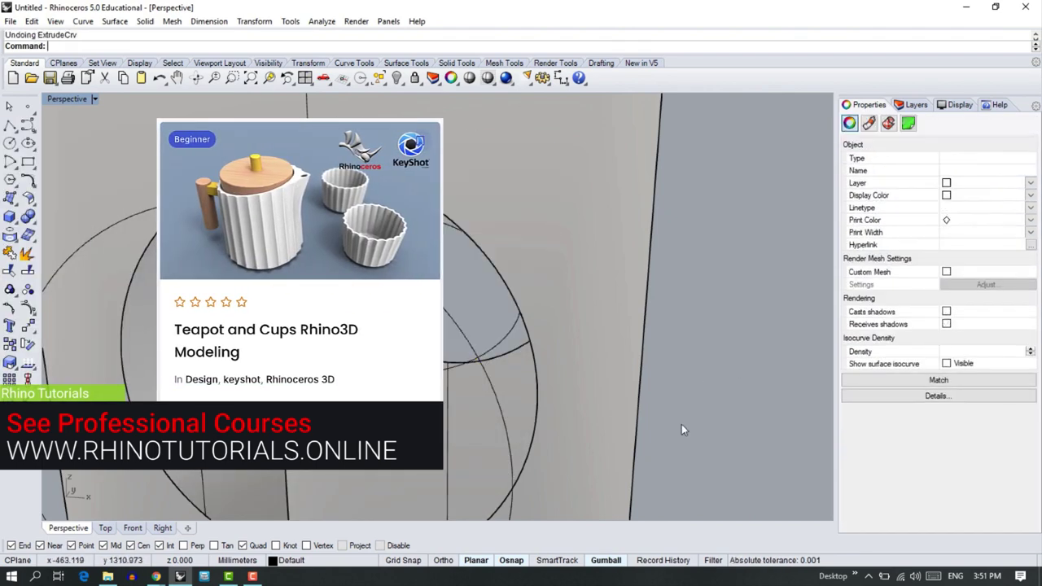
Move the closed mid-curve straight back in the Top view to align with the midpoint of the box's side, and return to Perspective
click(279, 344)
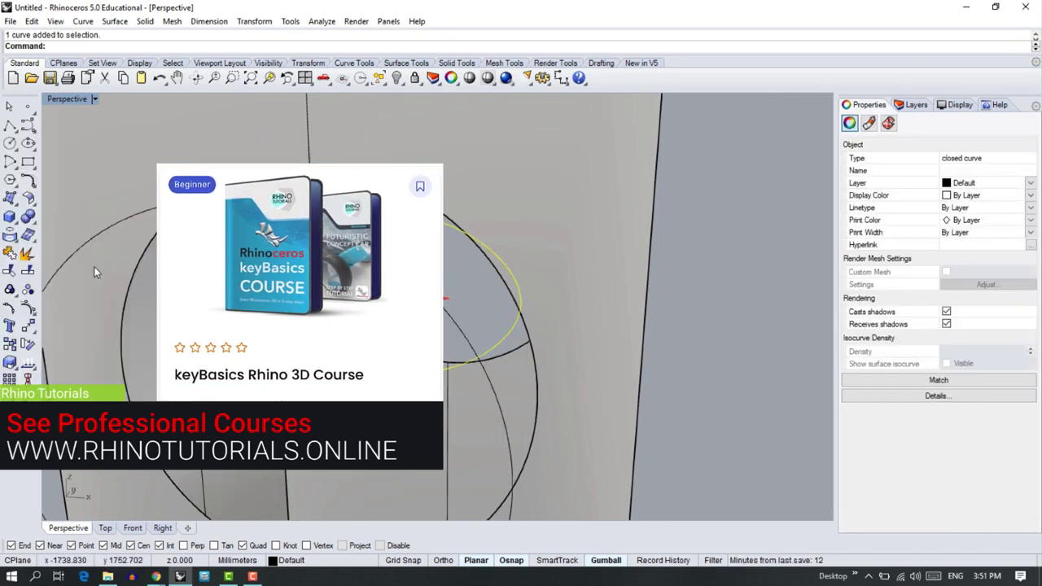
click(29, 326)
scroll(273, 439, down, 10)
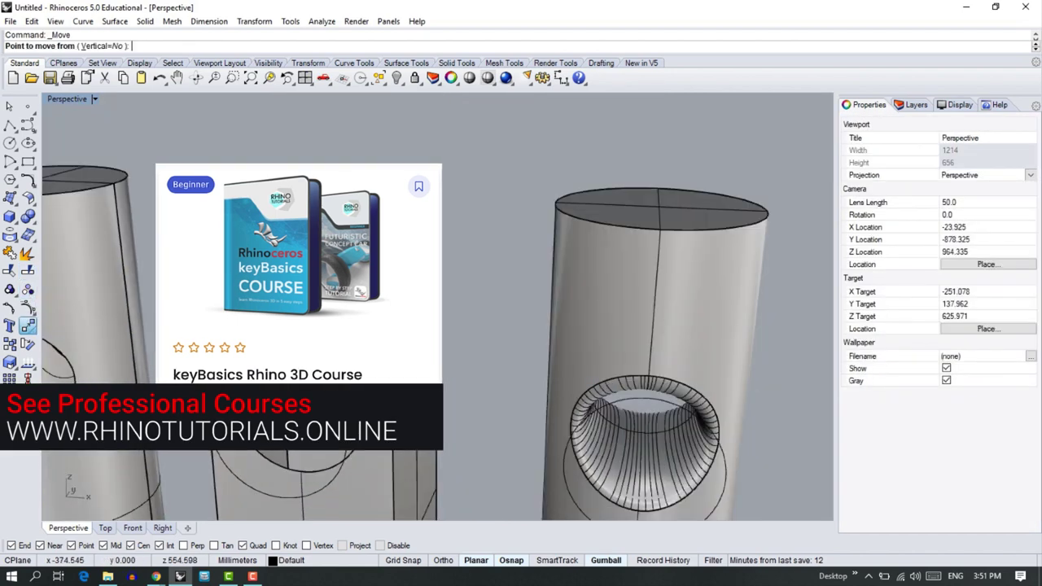
click(305, 396)
click(135, 529)
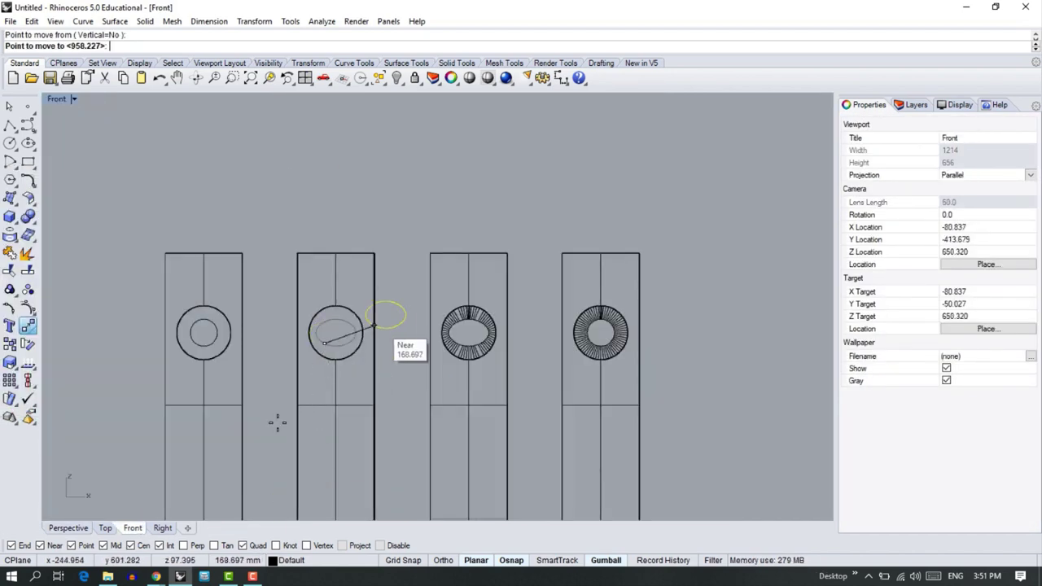
click(105, 529)
scroll(488, 483, up, 8)
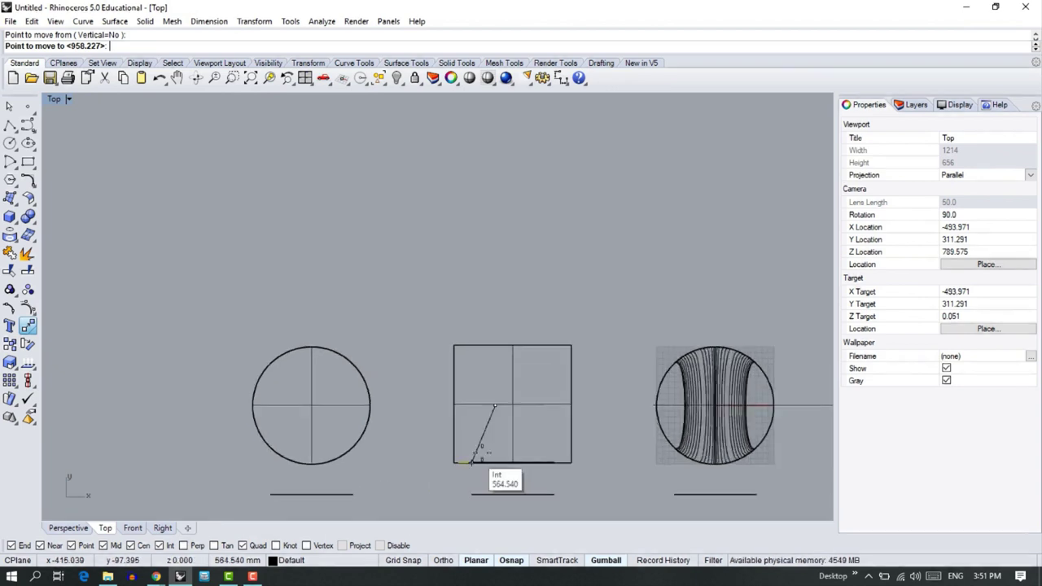
scroll(430, 423, down, 4)
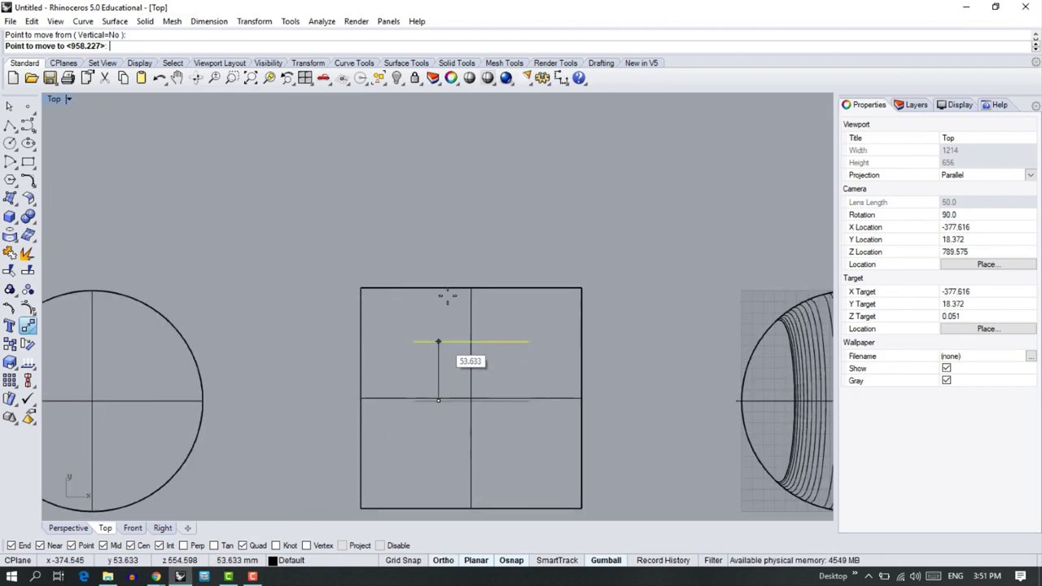
click(575, 393)
click(72, 527)
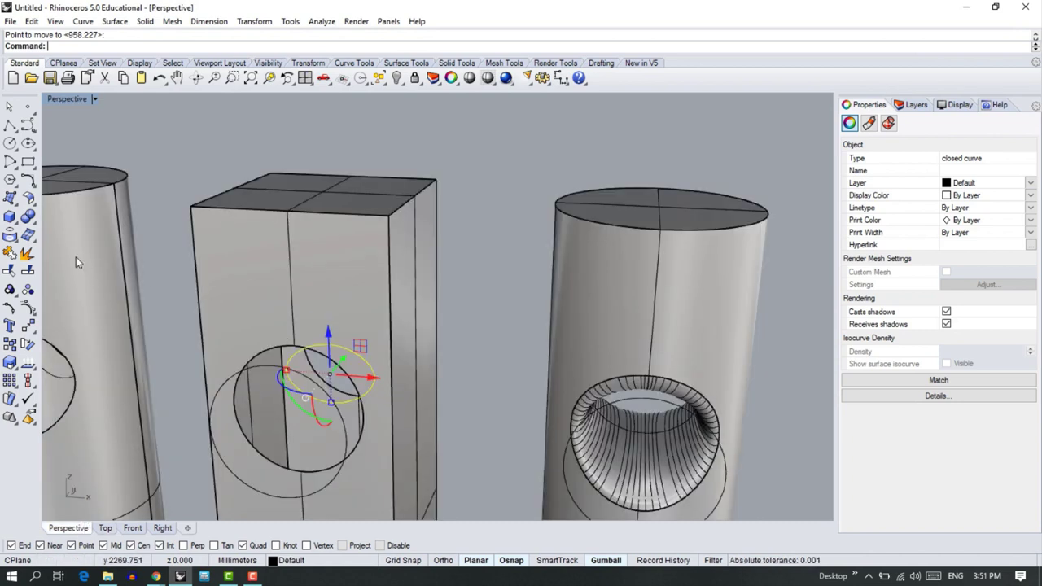
Extrude the realigned mid-curve toward the back of the box as an open surface, with Solid set to No
click(11, 218)
click(156, 241)
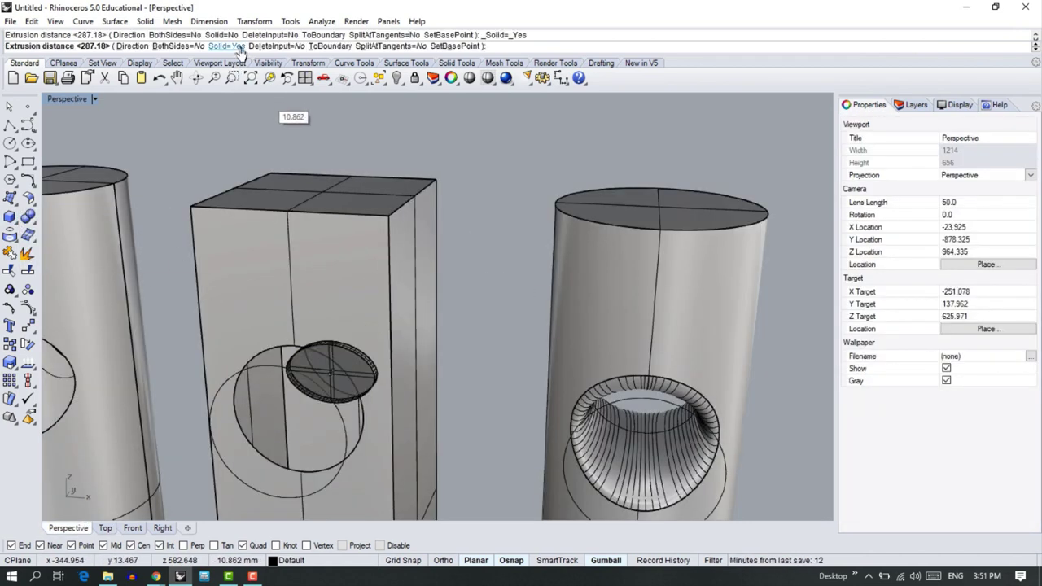
click(475, 314)
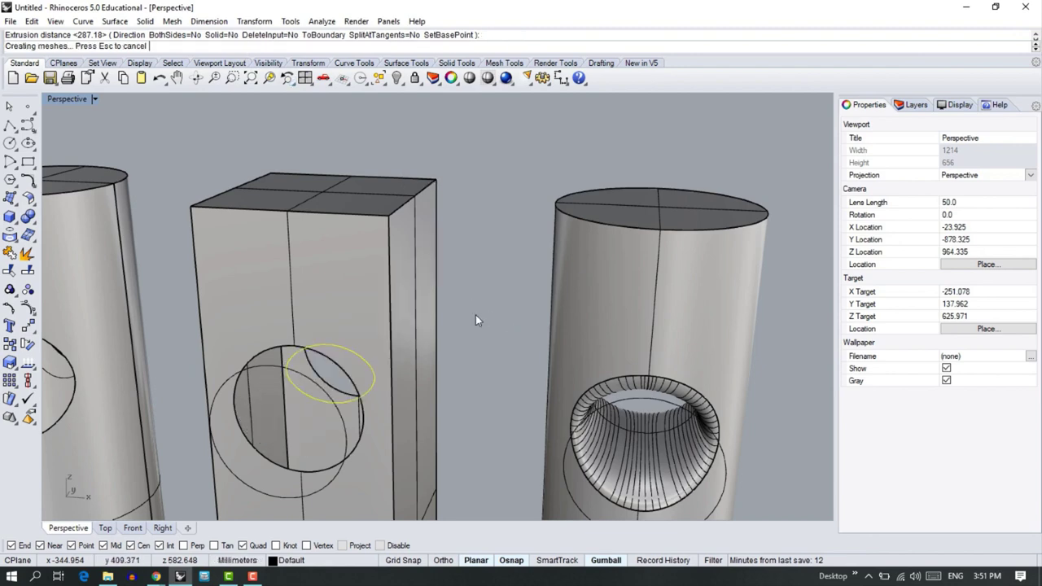
click(167, 120)
Start a surface blend between the extruded surface's front edge and the box's front hole edge, accepting the seam points
click(35, 206)
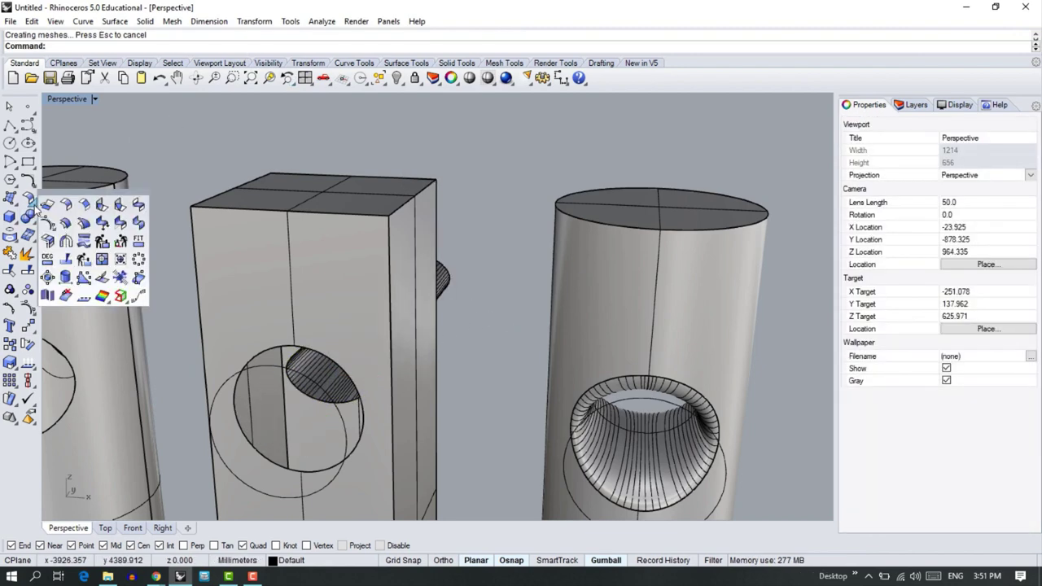
click(138, 207)
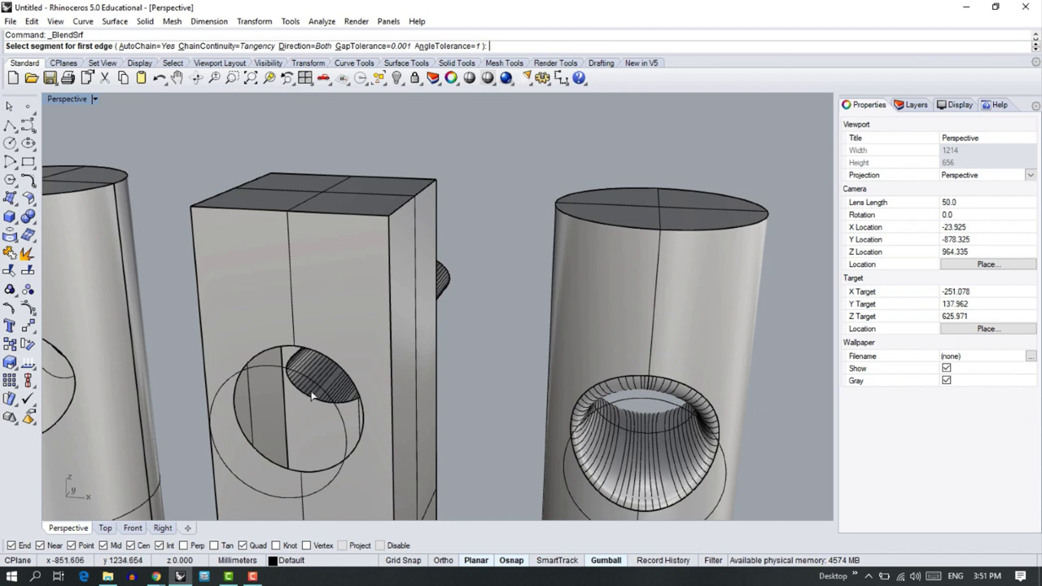
click(305, 400)
key(Return)
click(250, 441)
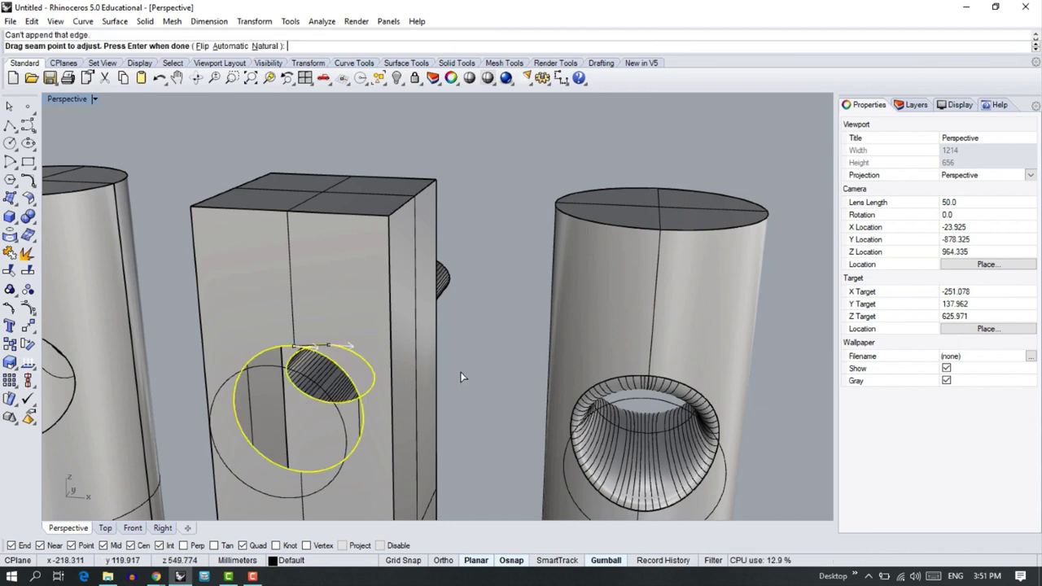
key(Return)
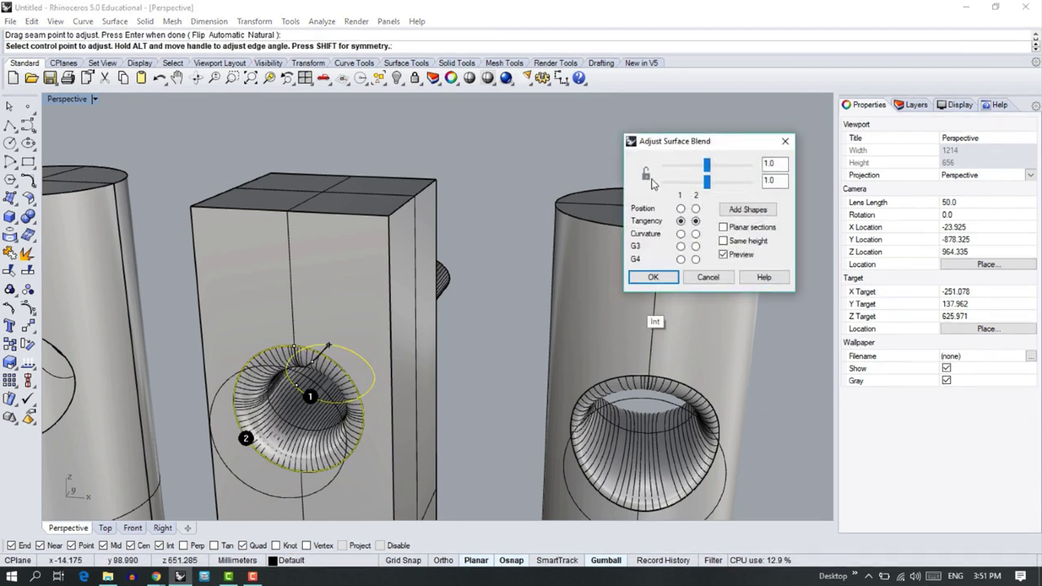
Set both blend edges to Curvature continuity with linked bulge values of 0.574, and create the blend surface
mouse_move(707, 169)
mouse_down()
mouse_move(660, 175)
mouse_move(705, 171)
mouse_up()
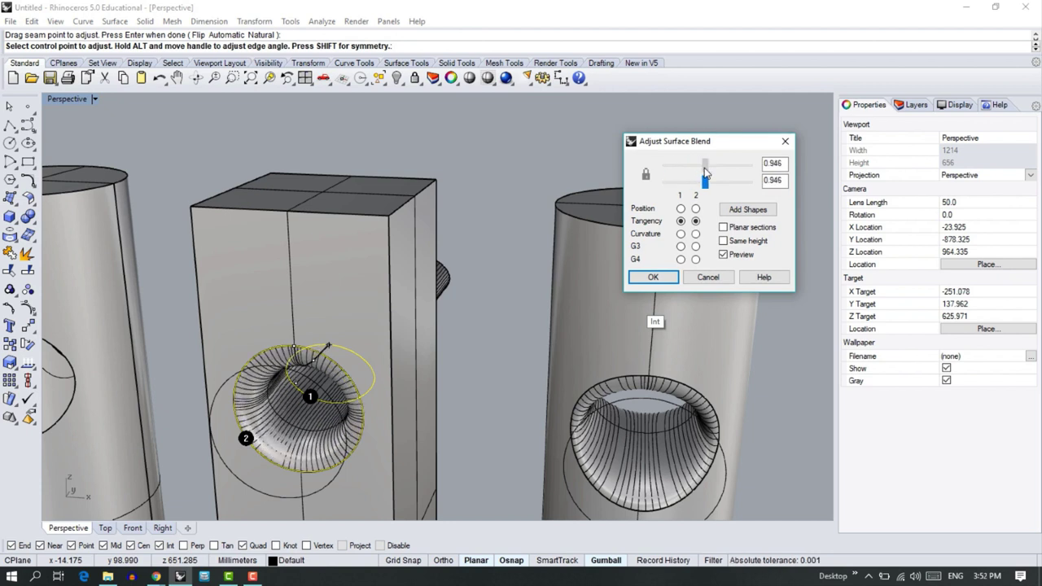
click(680, 234)
click(695, 234)
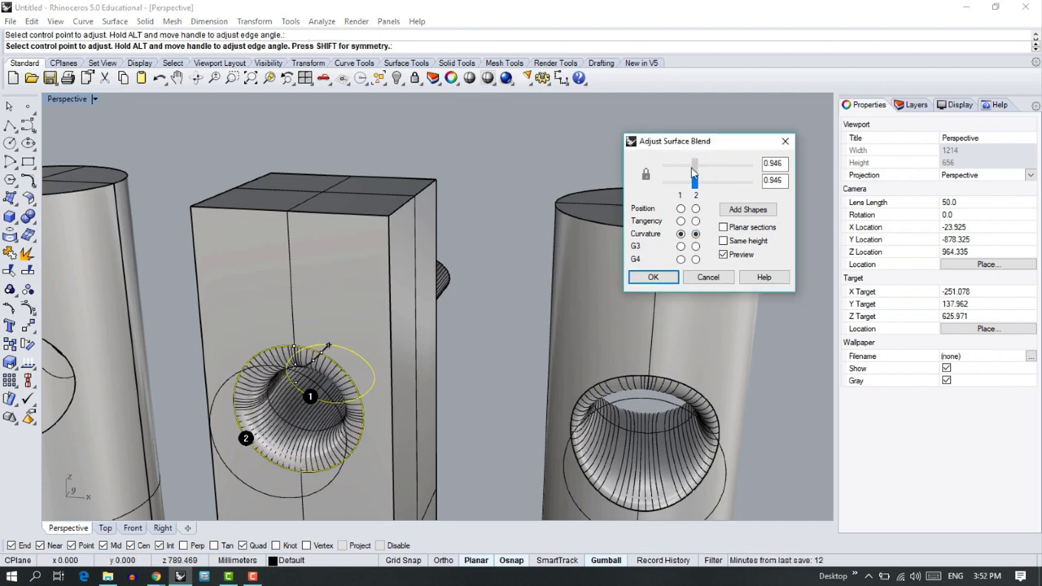
drag(693, 173, 689, 175)
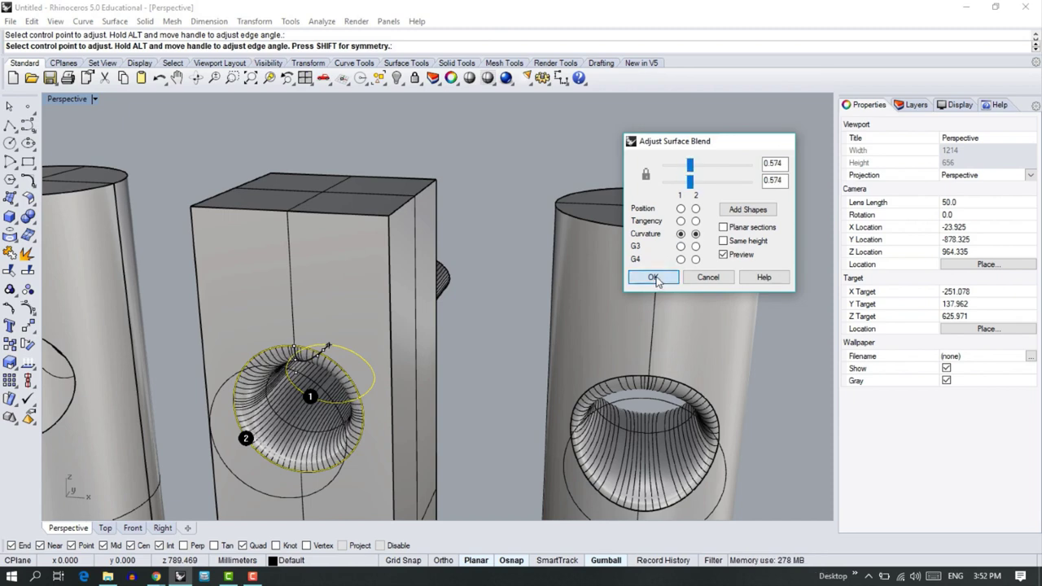
click(654, 278)
Delete the extruded helper surface behind the box's blend
right_drag(507, 280, 463, 365)
click(469, 311)
key(Delete)
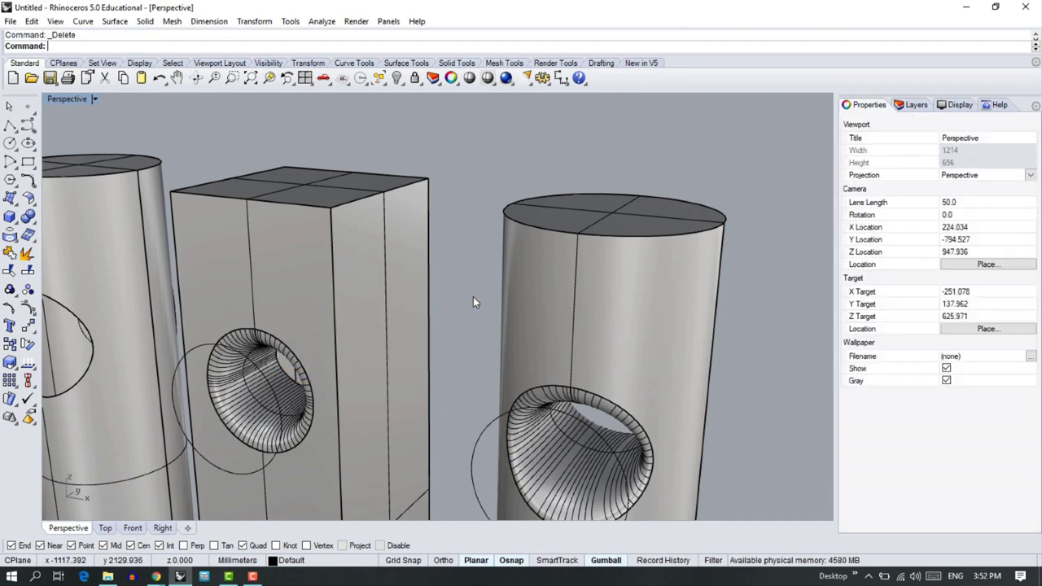
Mirror the blend surface to the back of the box across a plane through the top face's side midpoints
click(285, 397)
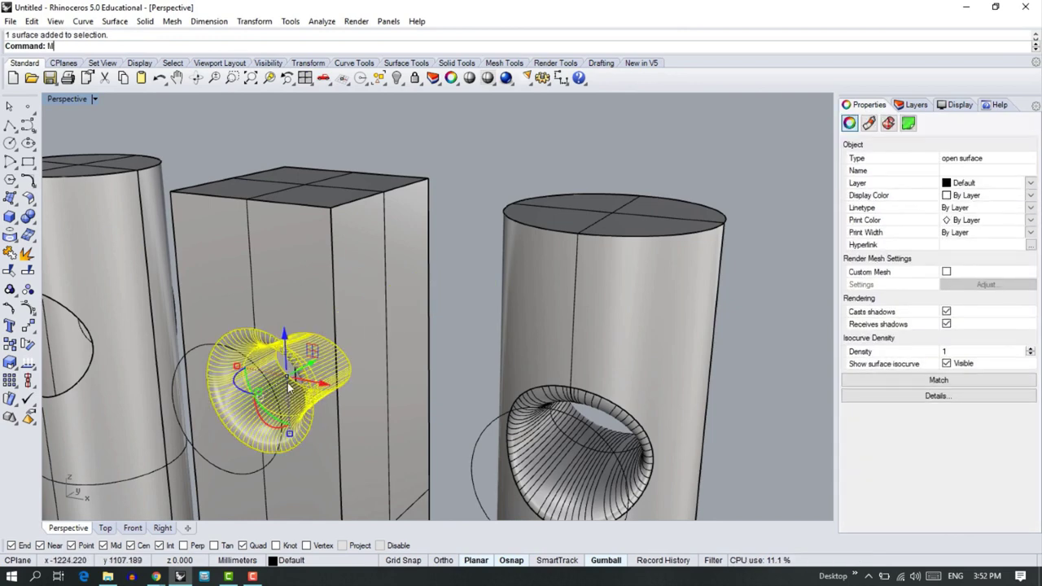
text(Mirror)
key(Return)
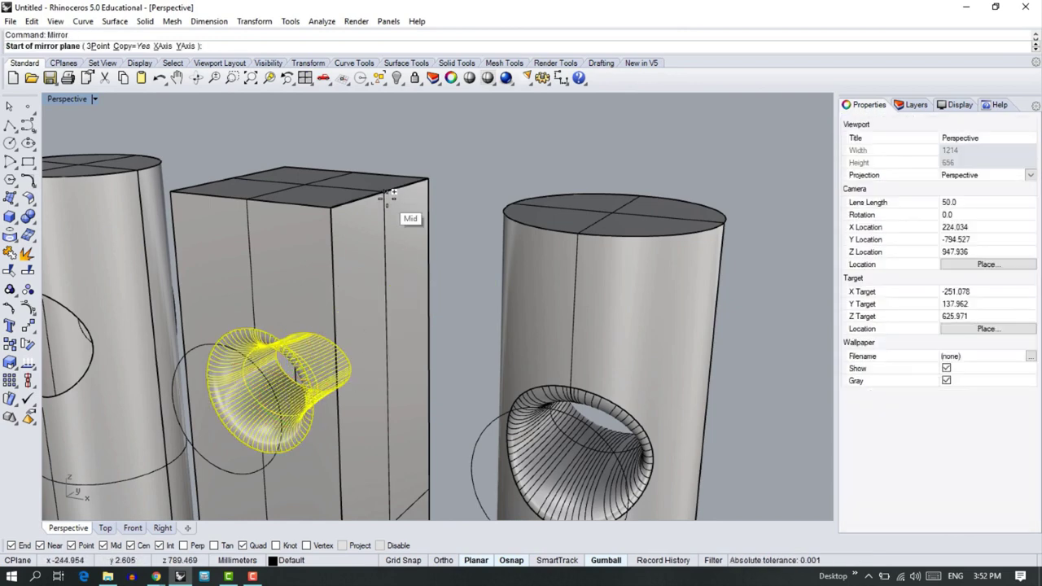
click(386, 195)
click(235, 177)
click(374, 146)
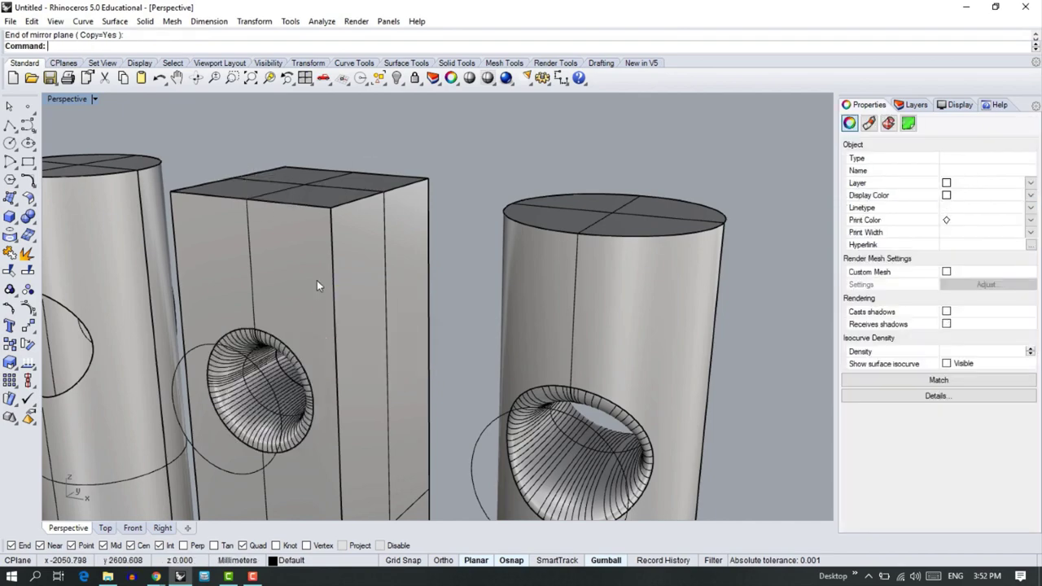
Examine the box hole's interior, highlighting the two blend surfaces to see where they meet
right_drag(303, 326, 337, 310)
scroll(314, 390, up, 10)
right_drag(354, 362, 208, 338)
scroll(195, 331, up, 4)
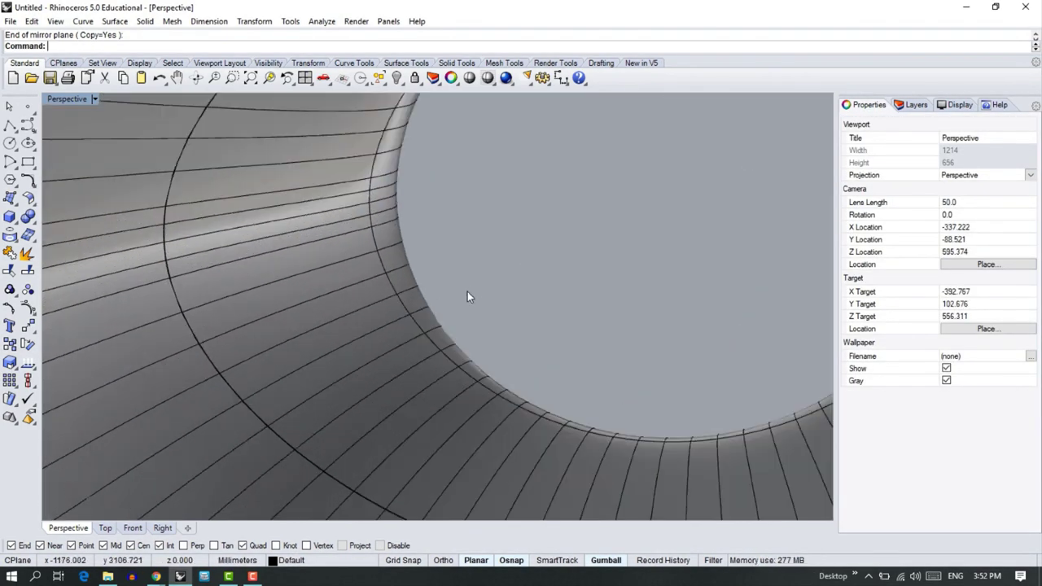
click(449, 367)
shift+click(242, 451)
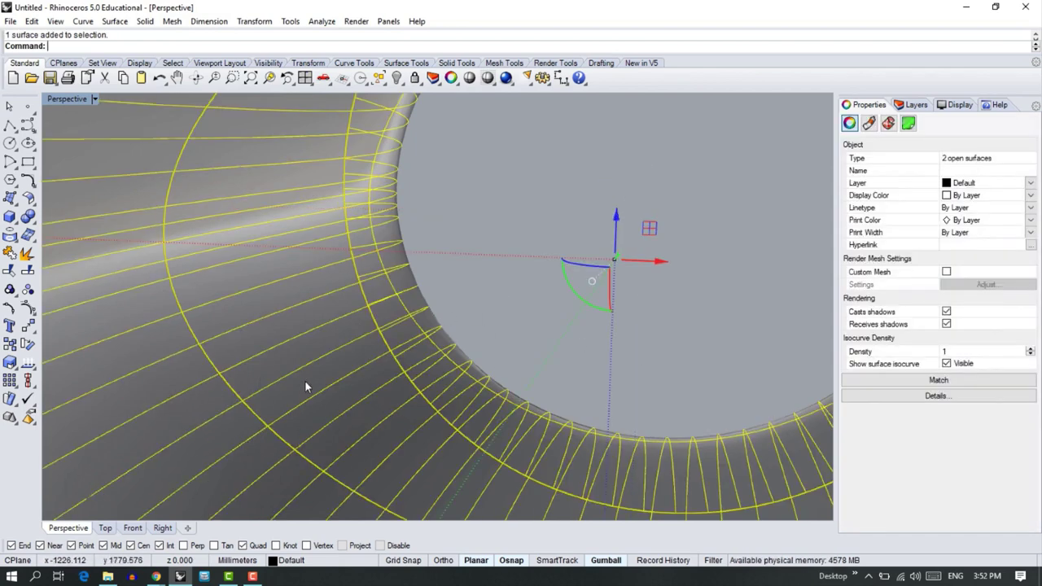
click(464, 197)
scroll(468, 213, down, 4)
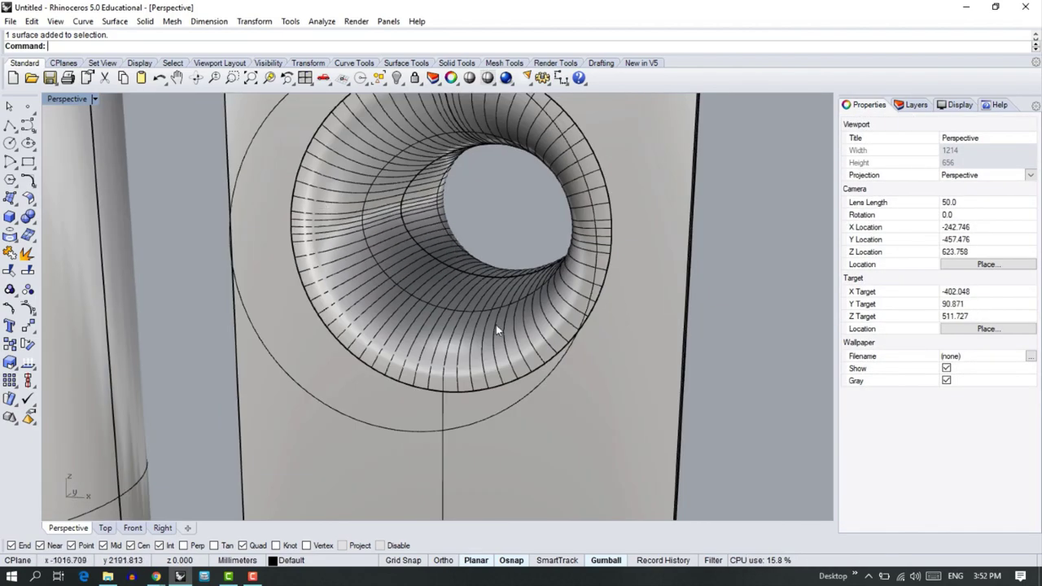
Compare the smooth holes on the boxes and cylinders with the open hole in the unblended cylinder
scroll(469, 187, down, 4)
right_drag(417, 193, 446, 196)
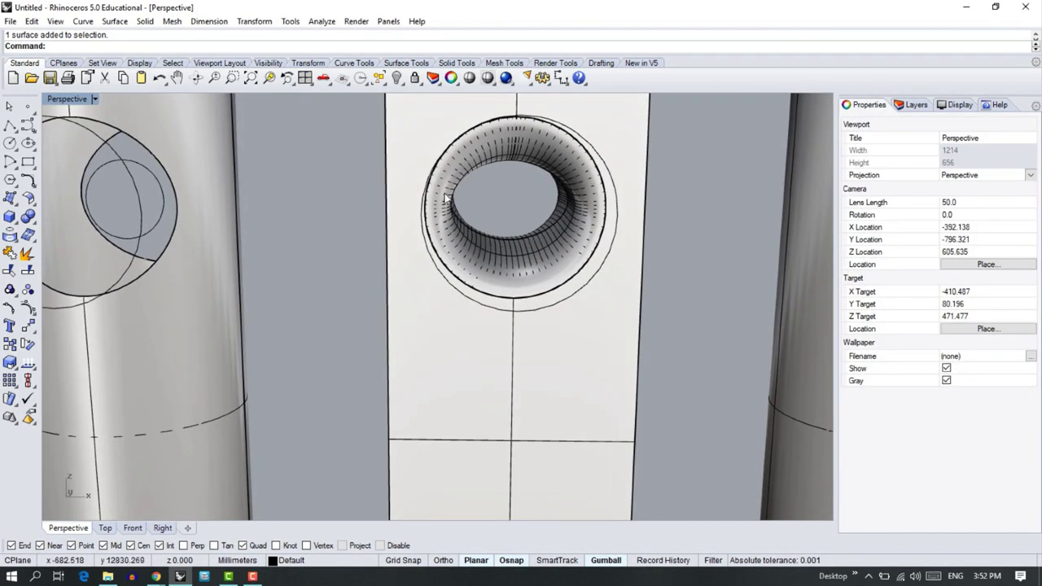
scroll(502, 212, down, 5)
scroll(502, 200, up, 3)
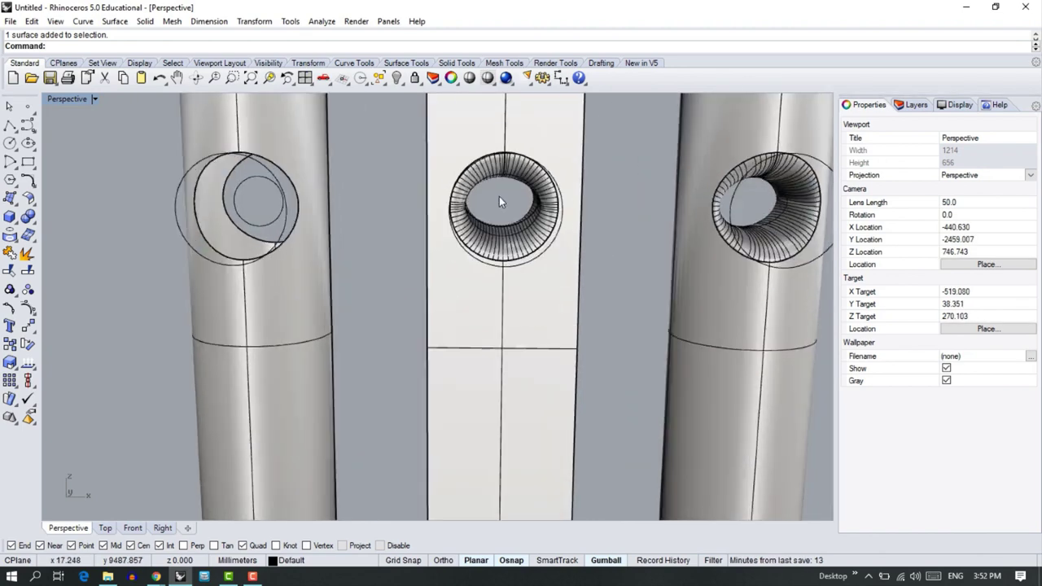
scroll(603, 244, down, 3)
scroll(736, 199, up, 9)
scroll(784, 210, down, 4)
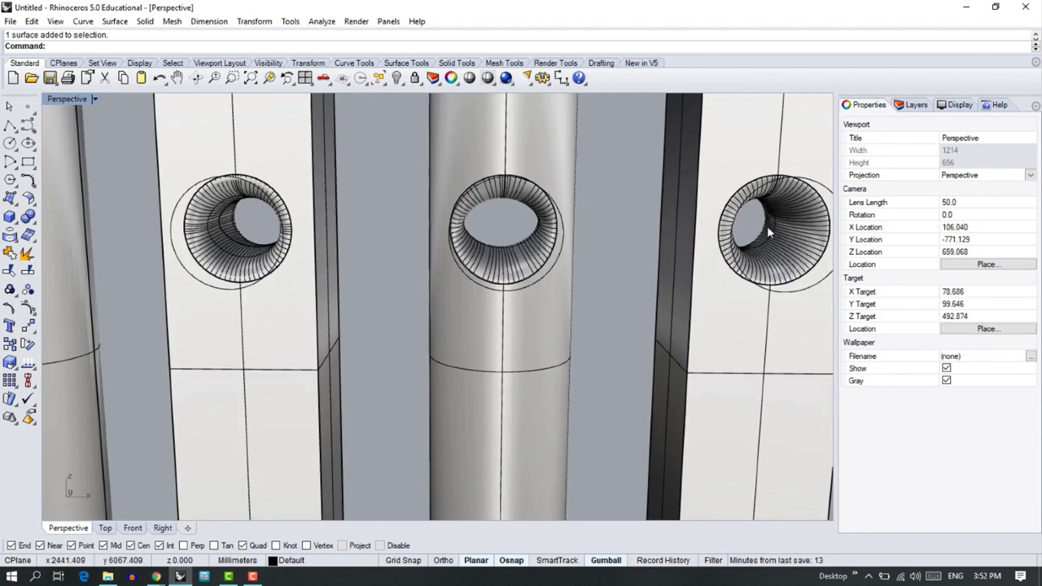
right_drag(770, 230, 750, 217)
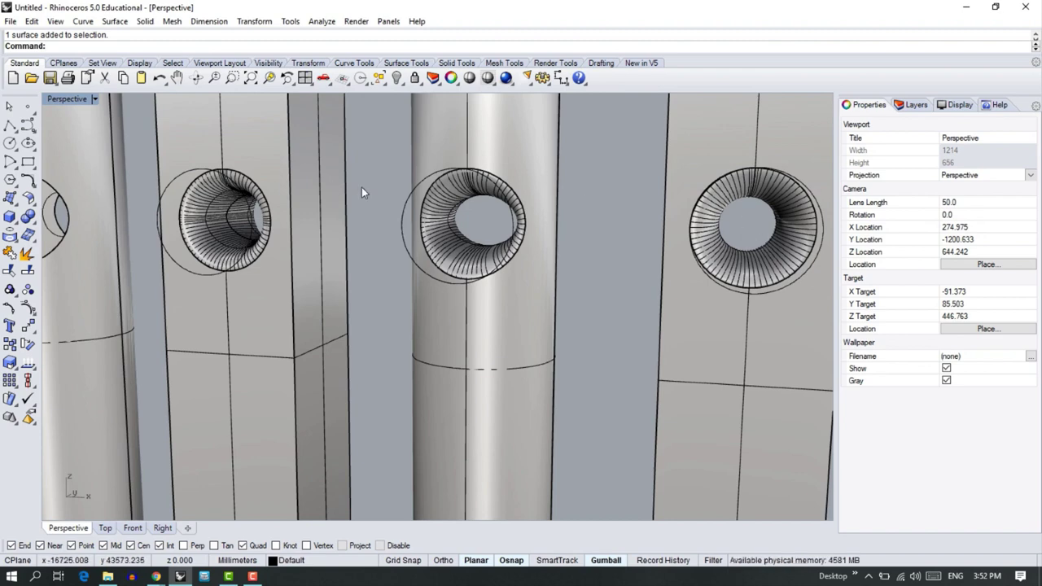
scroll(249, 213, down, 8)
scroll(339, 192, up, 10)
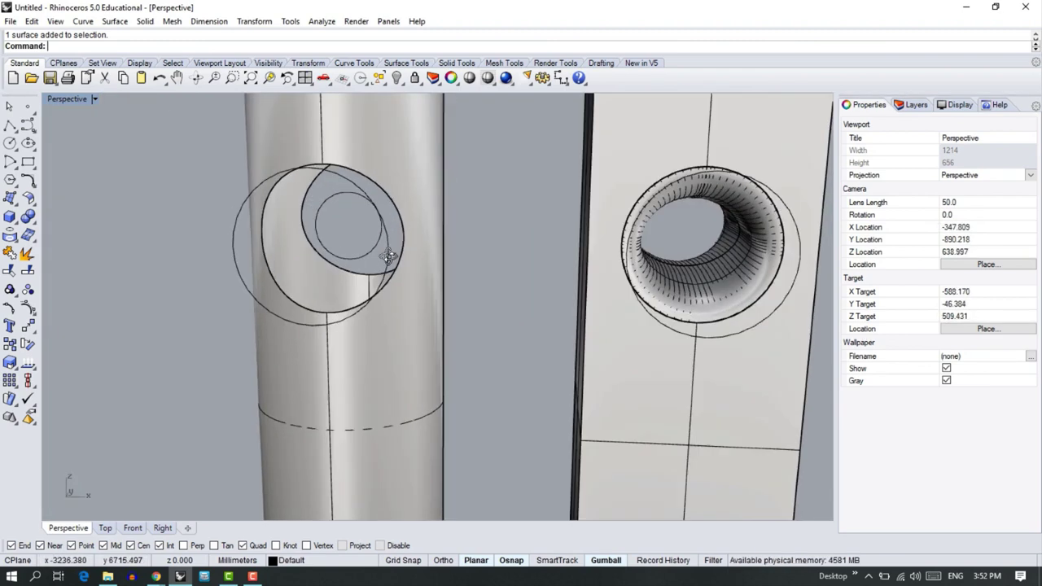
right_drag(377, 258, 359, 263)
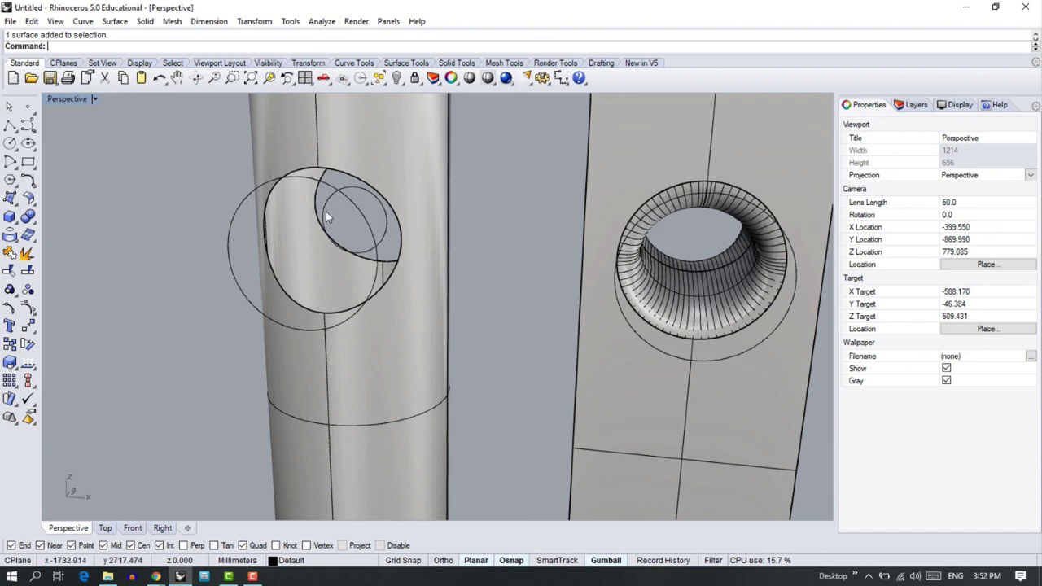
Extrude the small circle inside the unblended cylinder's hole out past the cylinder's back as an open surface, with Solid set to No
scroll(327, 212, up, 3)
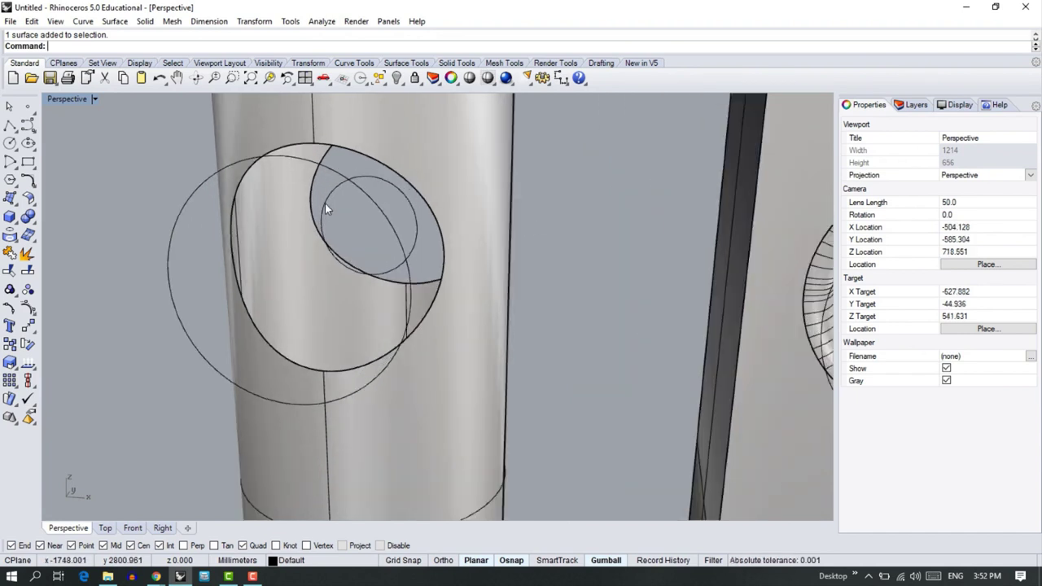
click(324, 210)
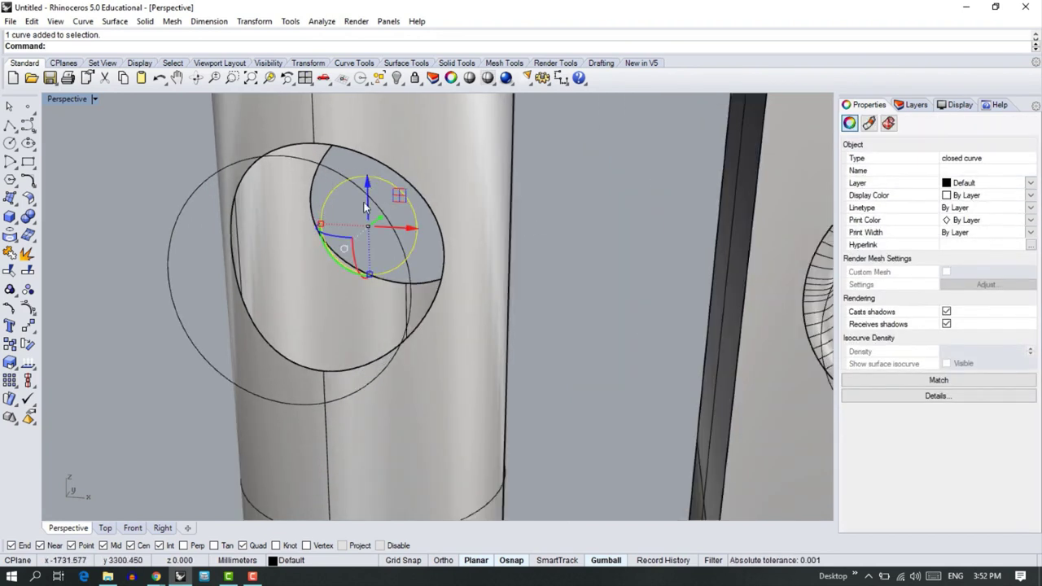
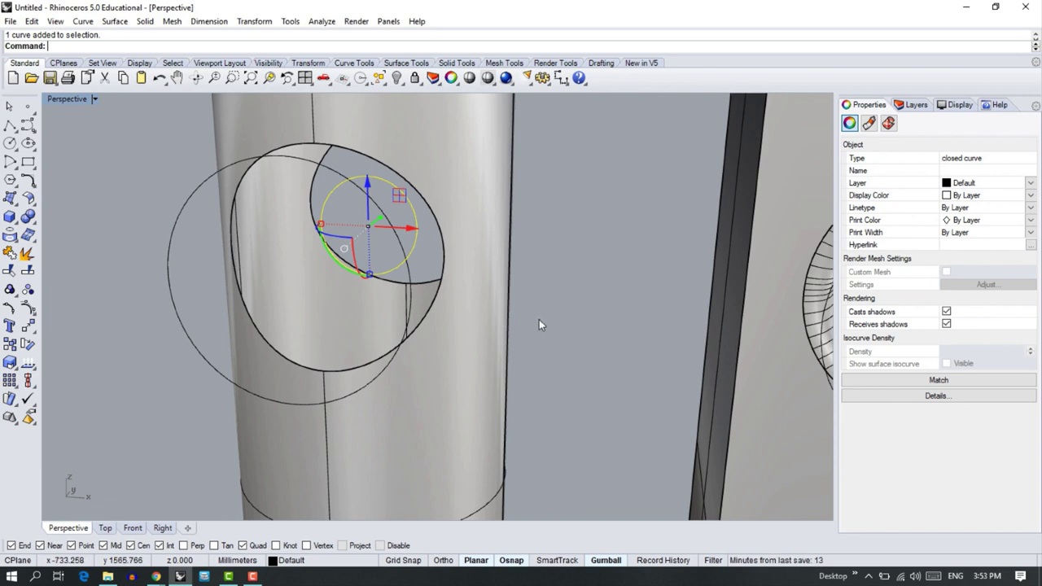
click(593, 292)
right_drag(593, 291, 370, 281)
click(16, 225)
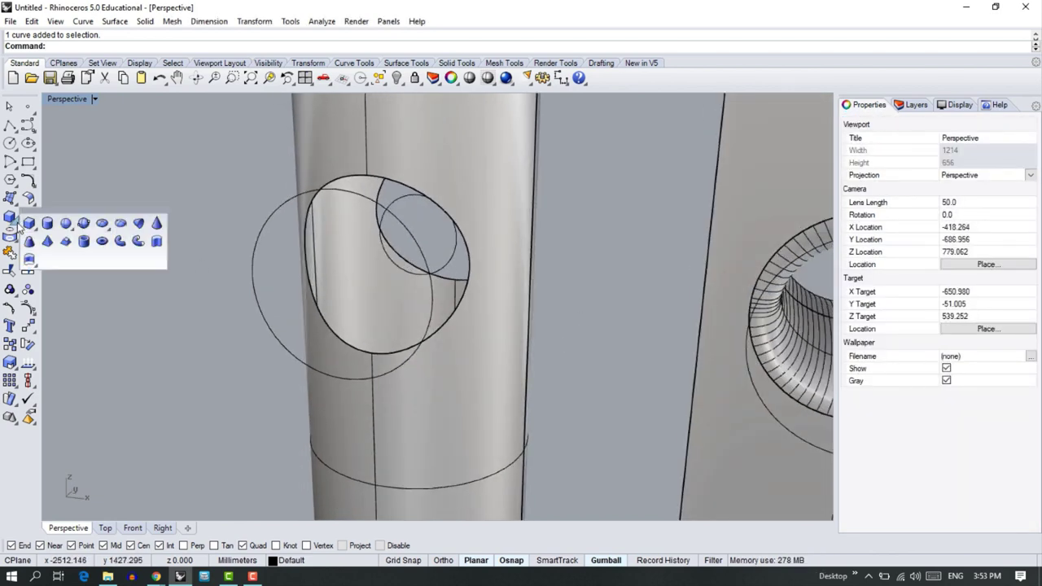
click(155, 243)
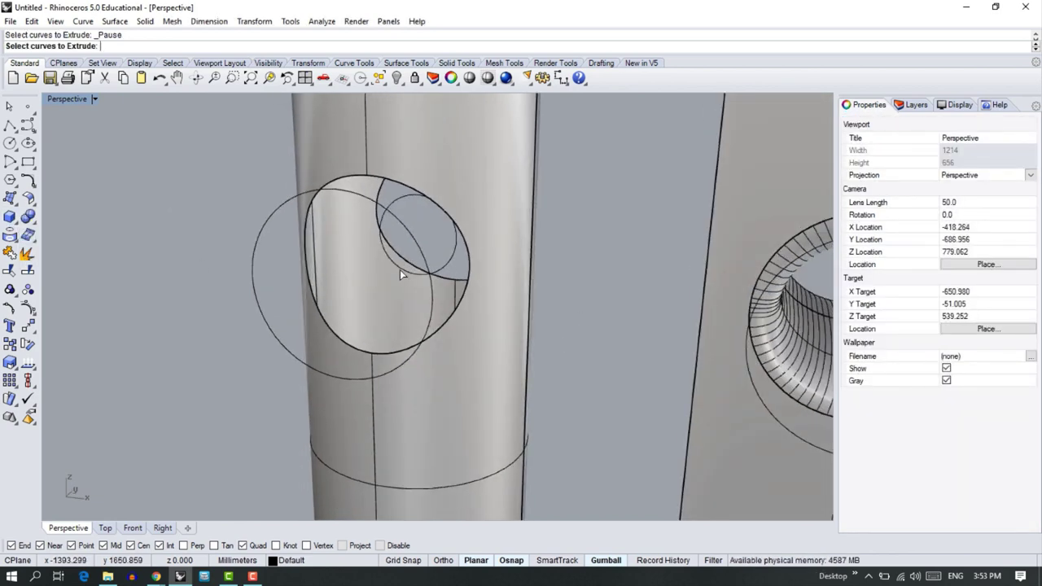
click(399, 269)
key(Return)
scroll(311, 313, down, 8)
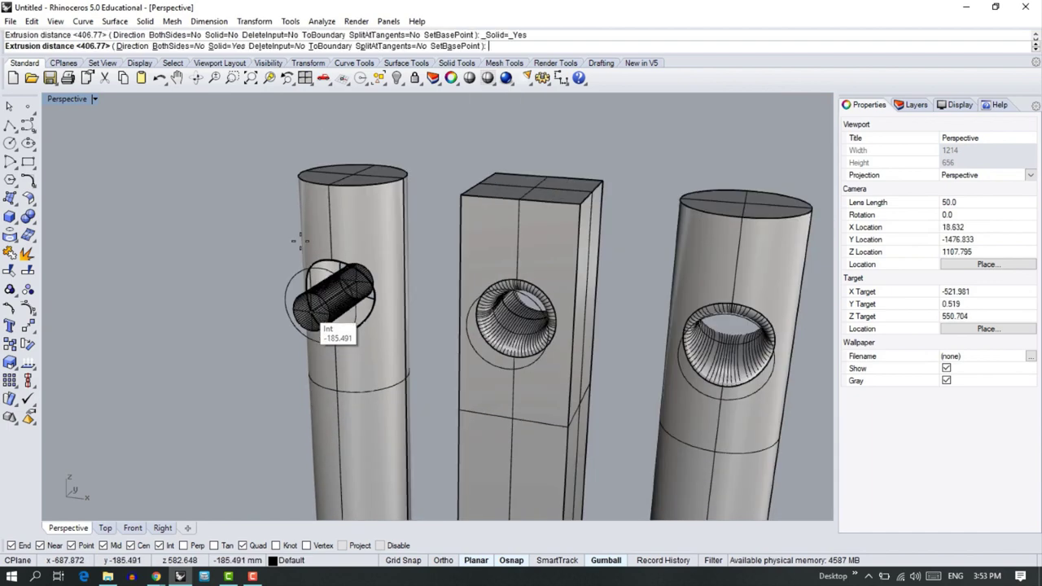
click(232, 47)
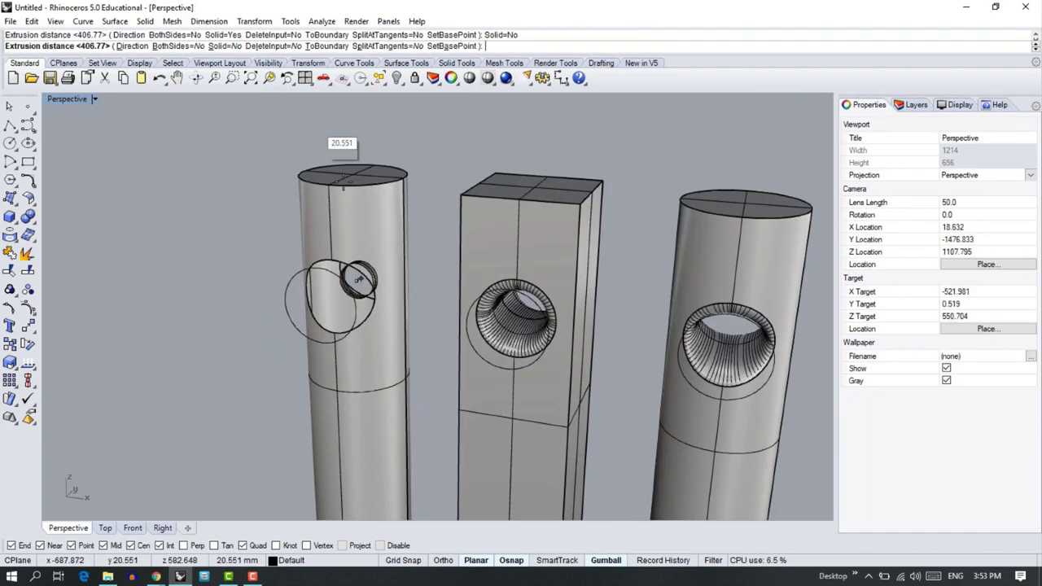
click(439, 277)
Check the extrusion in the Top view and pick its front edge and the cylinder's front hole edge for a surface blend
click(105, 527)
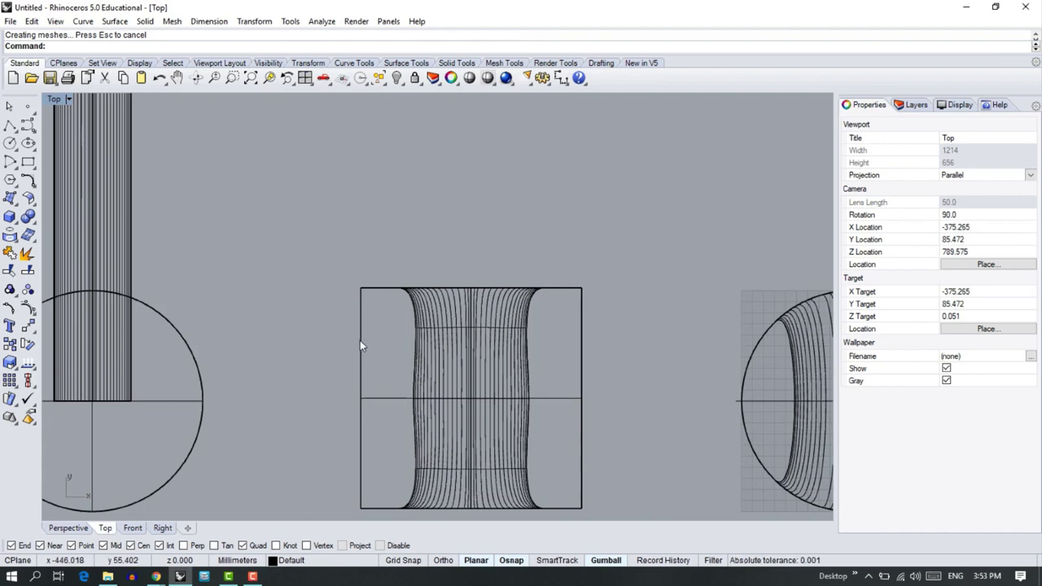
scroll(233, 367, down, 3)
scroll(241, 396, up, 6)
scroll(241, 396, down, 4)
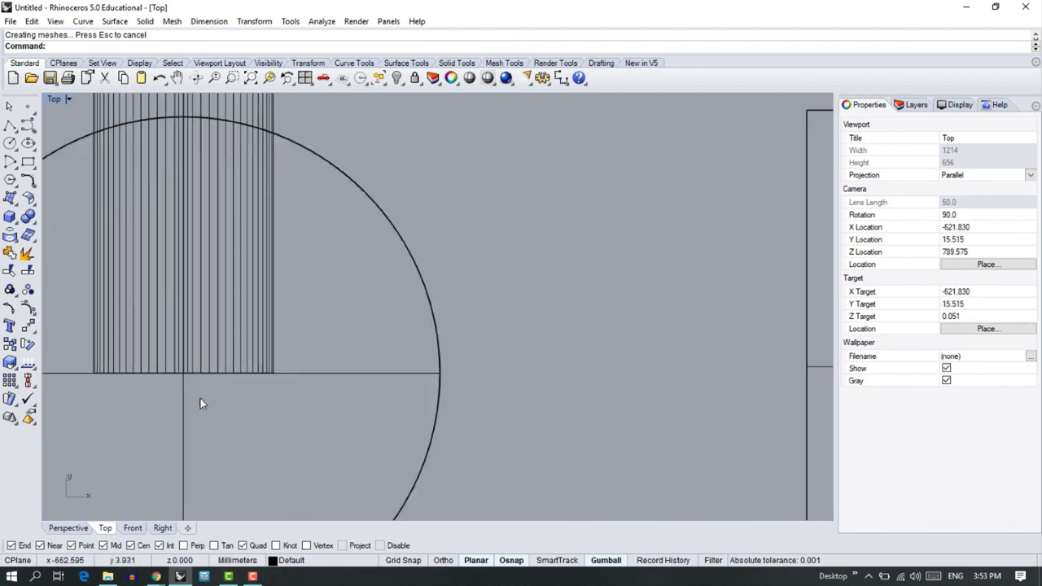
click(68, 528)
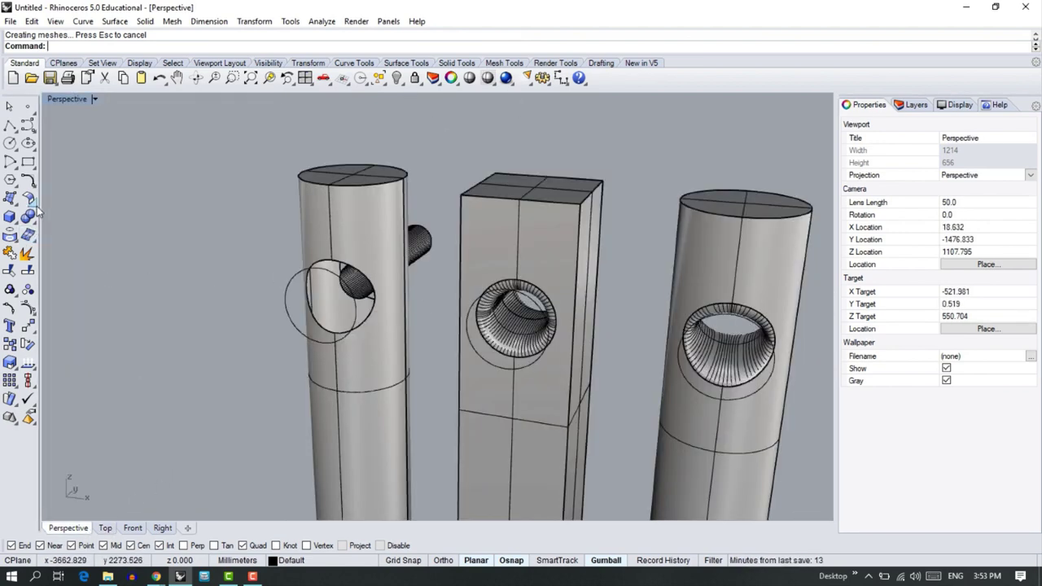
click(30, 201)
click(138, 204)
scroll(360, 294, up, 4)
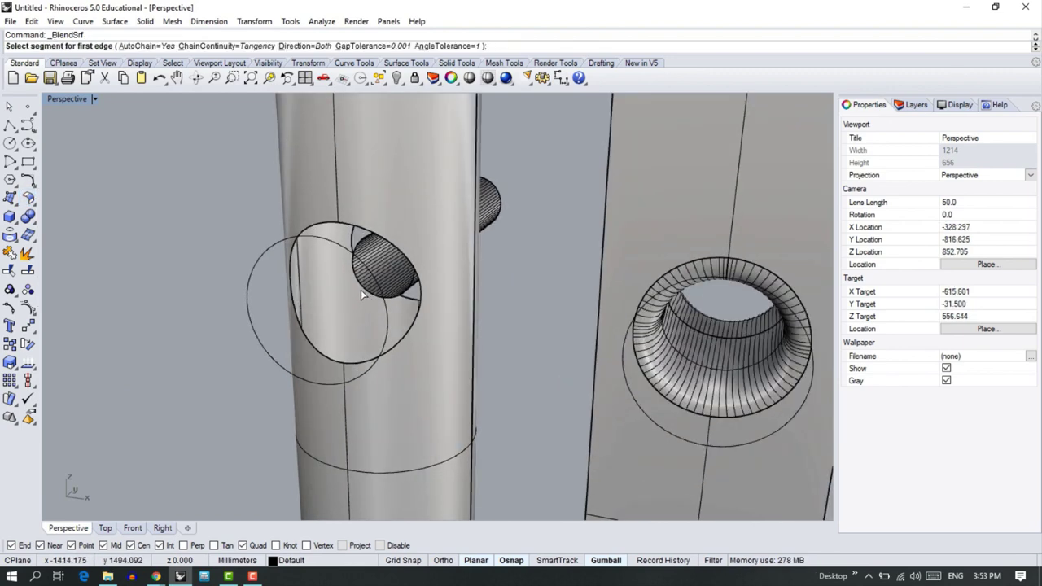
click(365, 292)
click(292, 261)
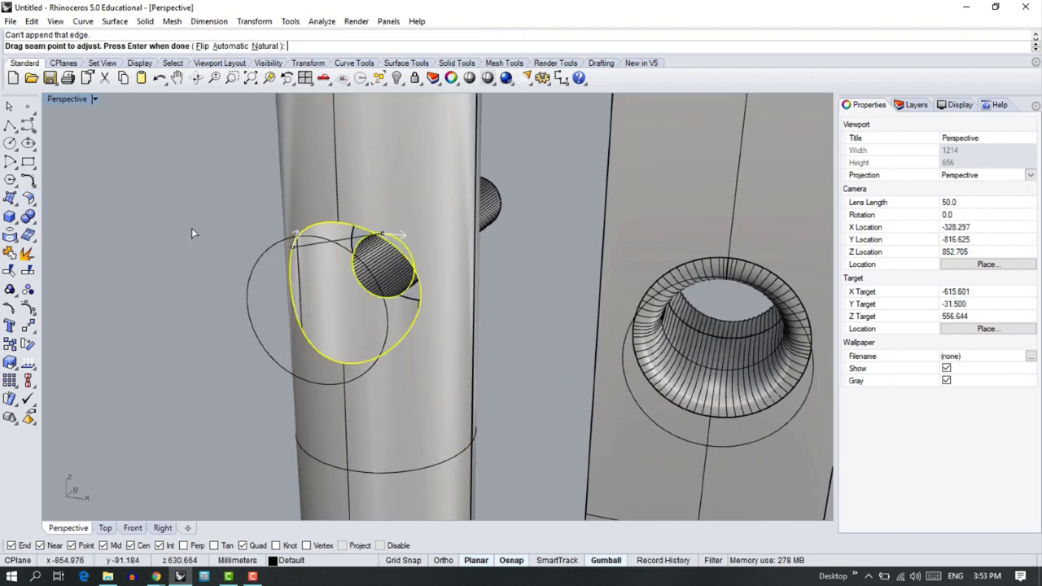
right_drag(319, 314, 298, 258)
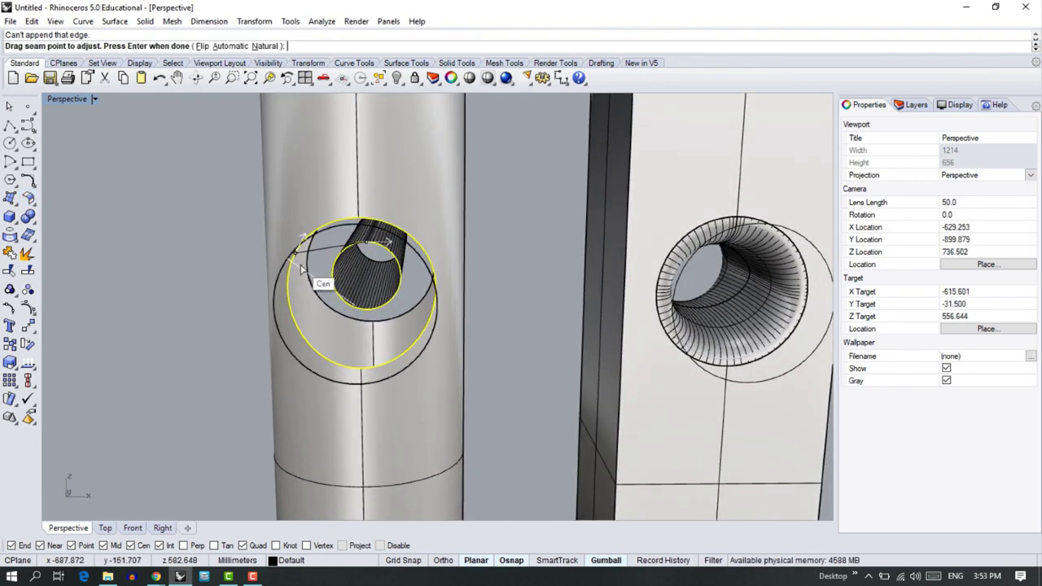
Accept the seam points and create the blend with Curvature continuity on both edges and linked bulge values of 0.66
key(Return)
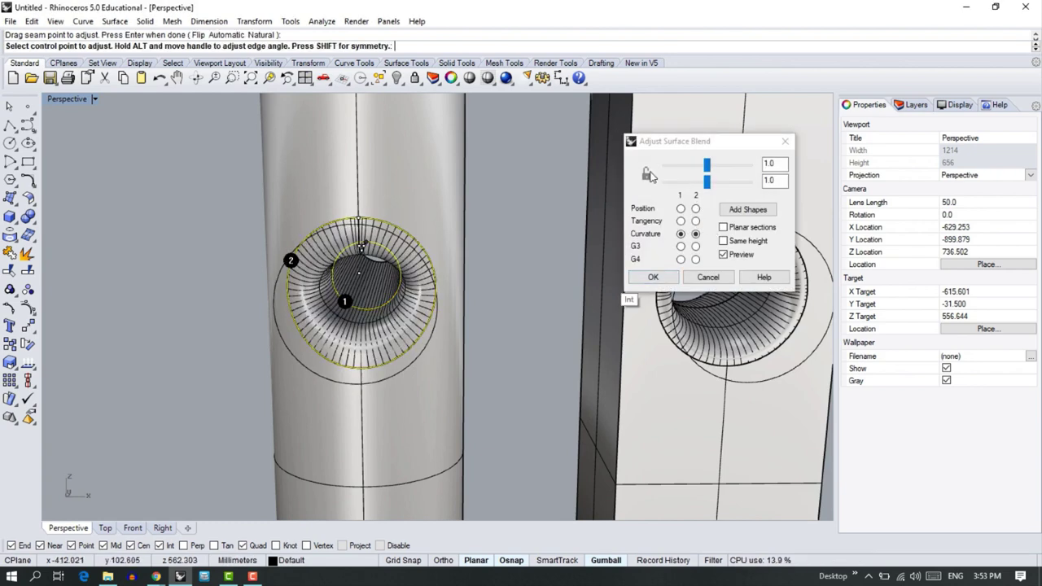
drag(705, 166, 694, 172)
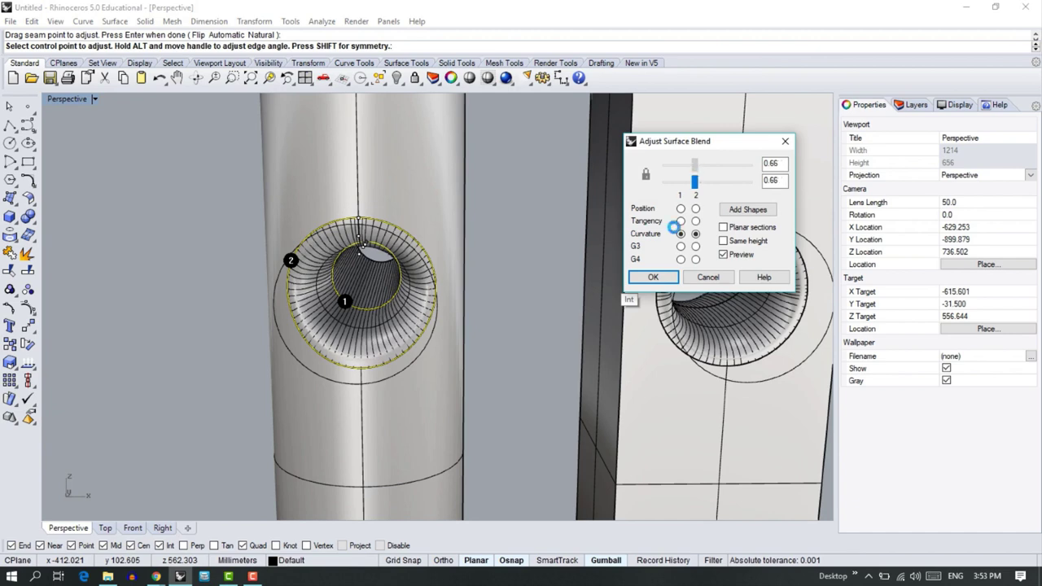
click(653, 278)
Examine the new blend surface around the cylinder's front hole for smoothness, from above and below
right_drag(533, 273, 410, 271)
scroll(408, 270, up, 8)
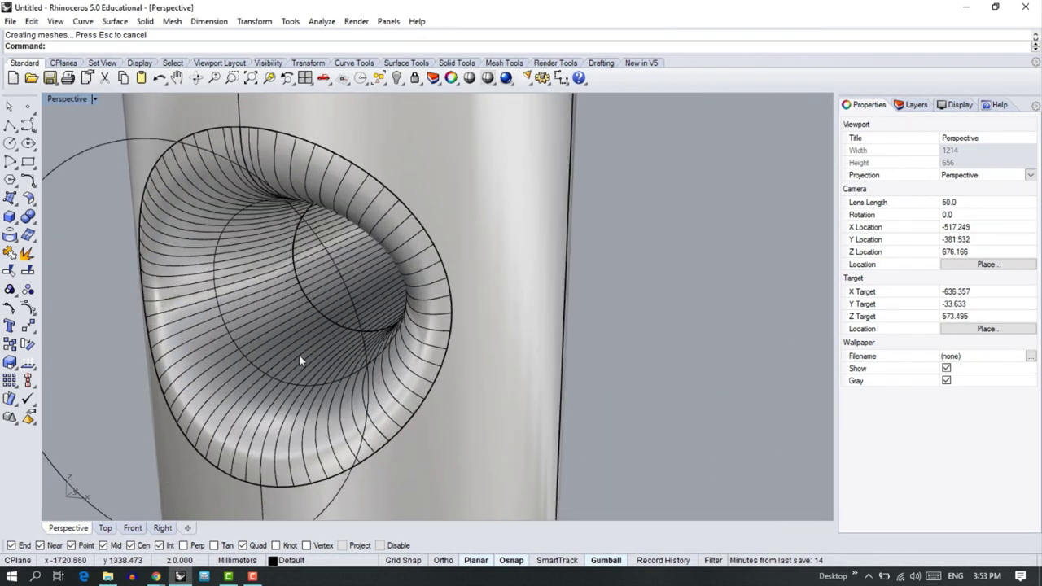
scroll(630, 281, down, 5)
right_drag(632, 286, 444, 194)
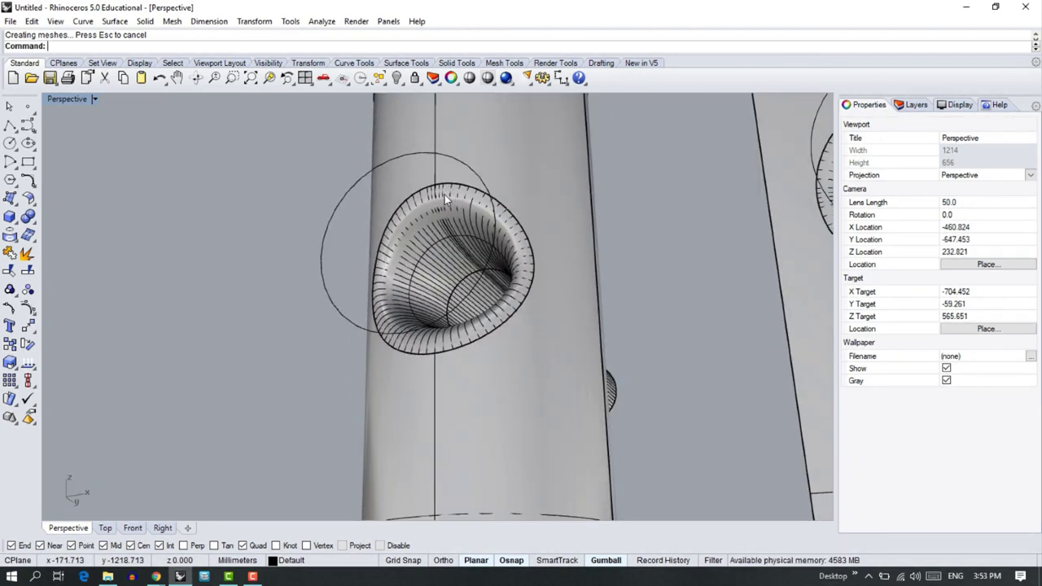
scroll(461, 198, up, 5)
scroll(461, 195, up, 3)
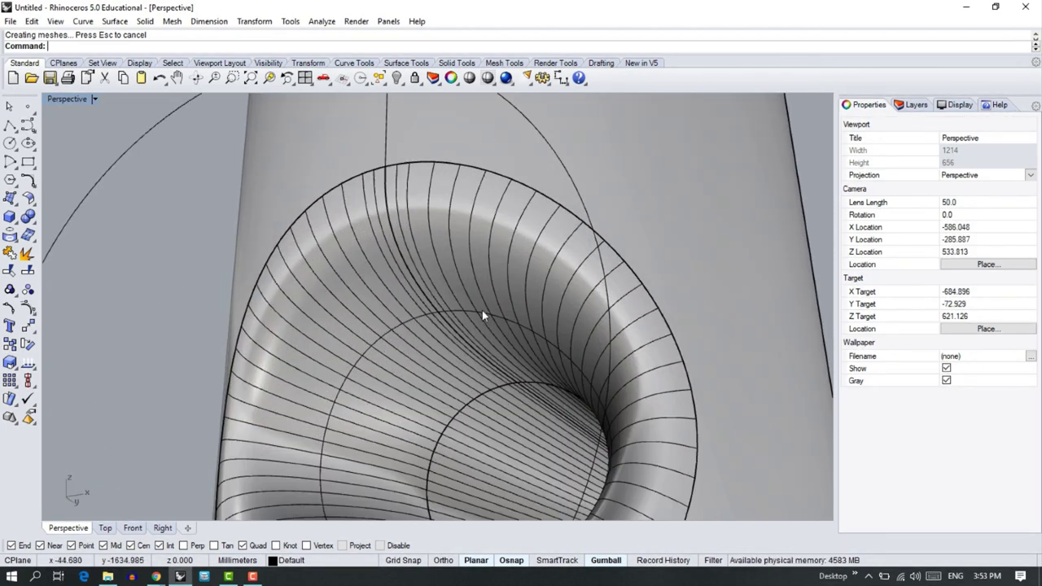
scroll(482, 308, down, 4)
click(459, 270)
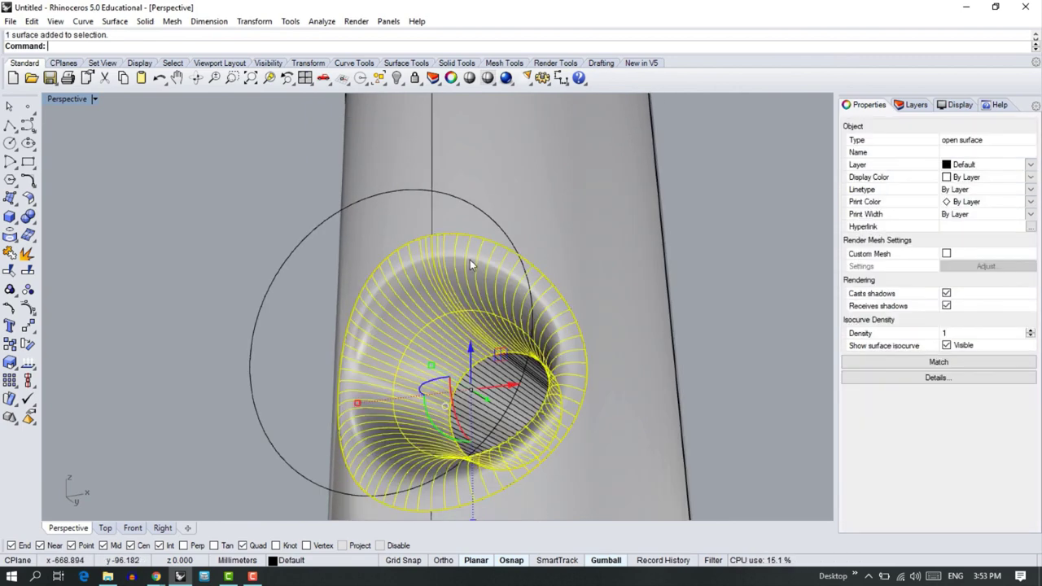
click(249, 160)
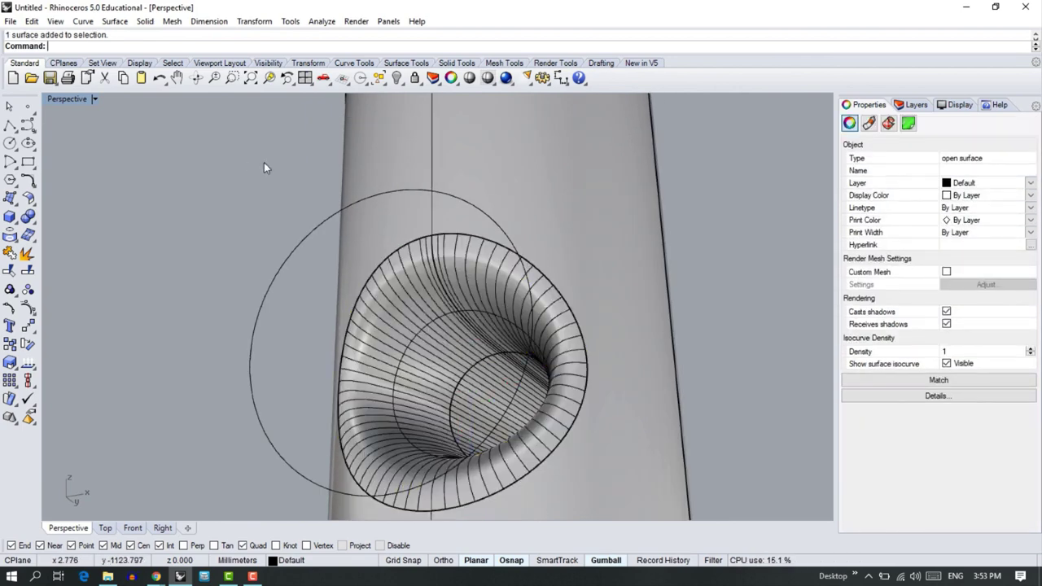
Move the extruded helper surface forward along its axis towards the cylinder's front hole
click(492, 401)
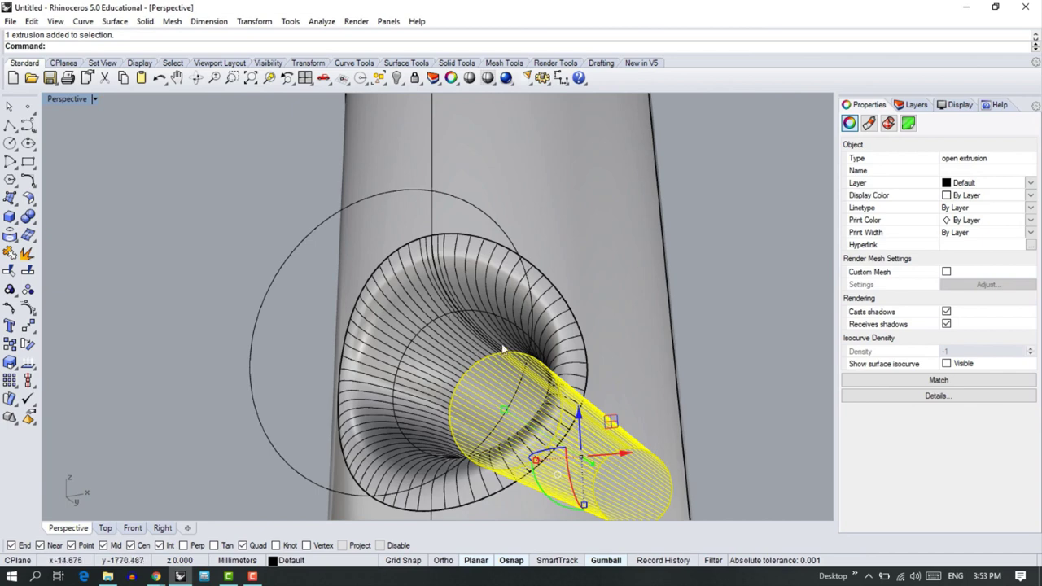
right_drag(607, 445, 672, 391)
right_drag(614, 376, 666, 322)
drag(655, 318, 571, 330)
click(129, 211)
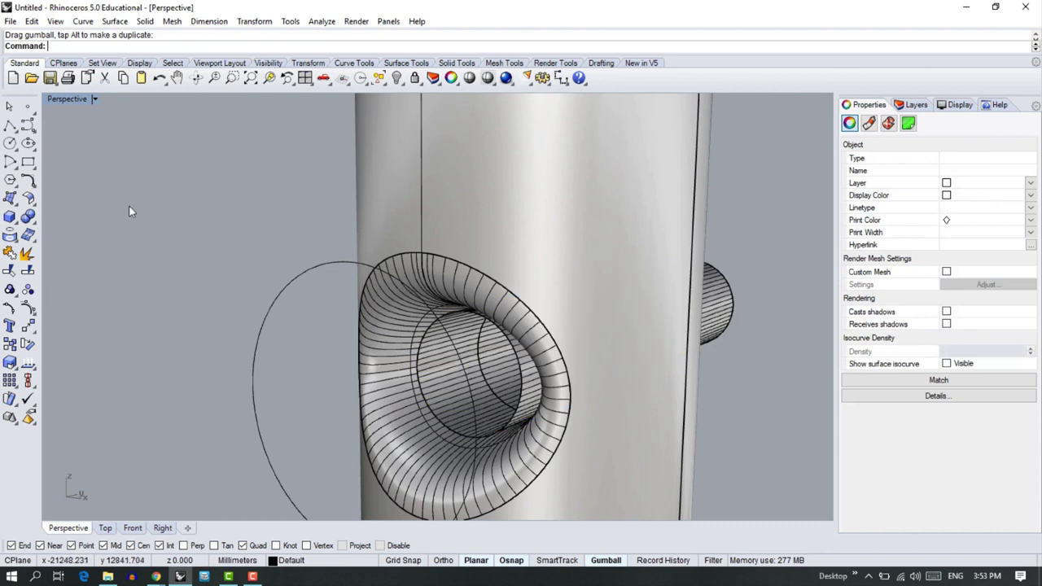
click(32, 203)
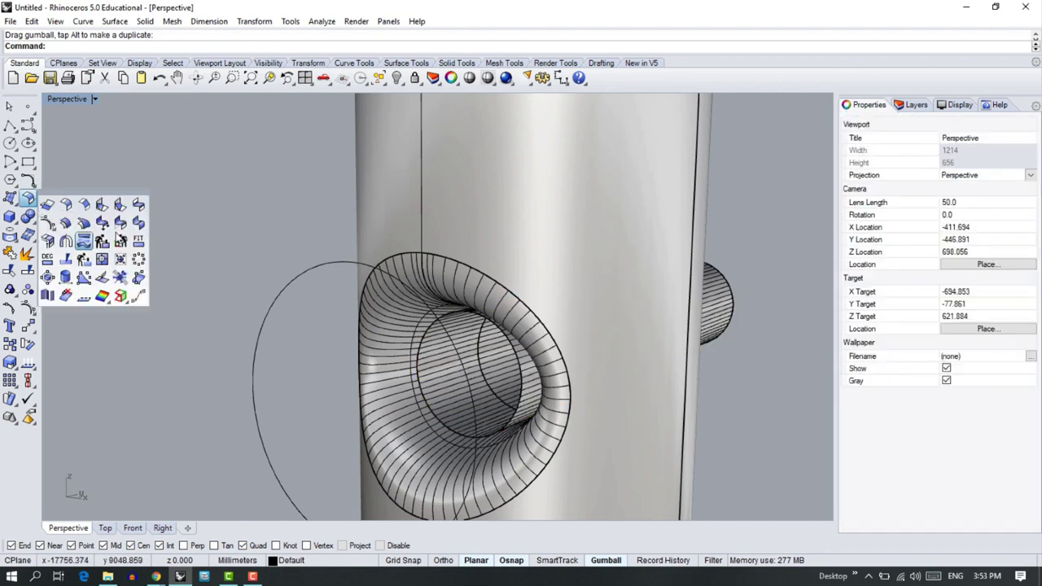
click(139, 206)
click(421, 349)
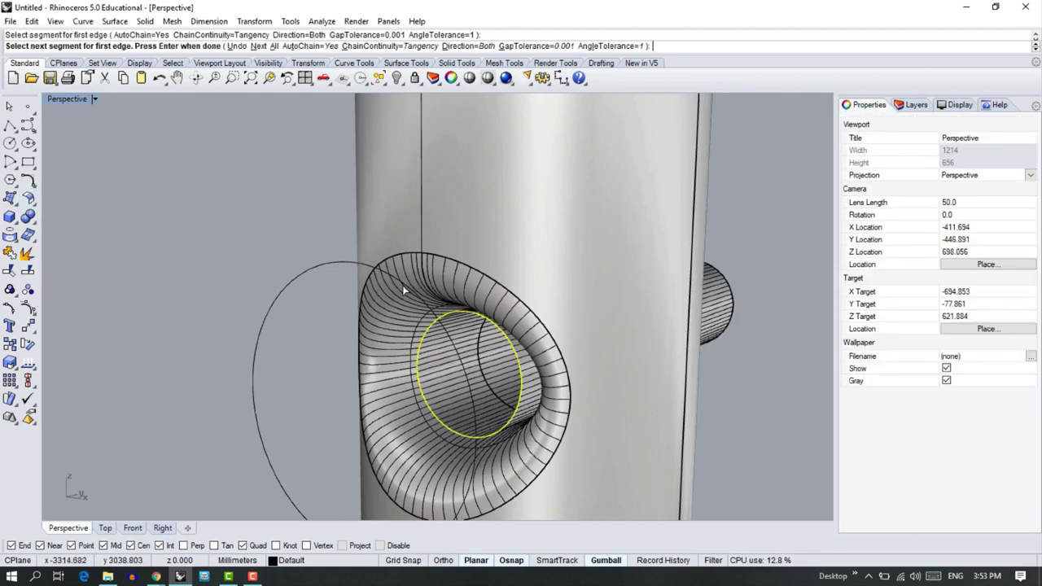
click(407, 254)
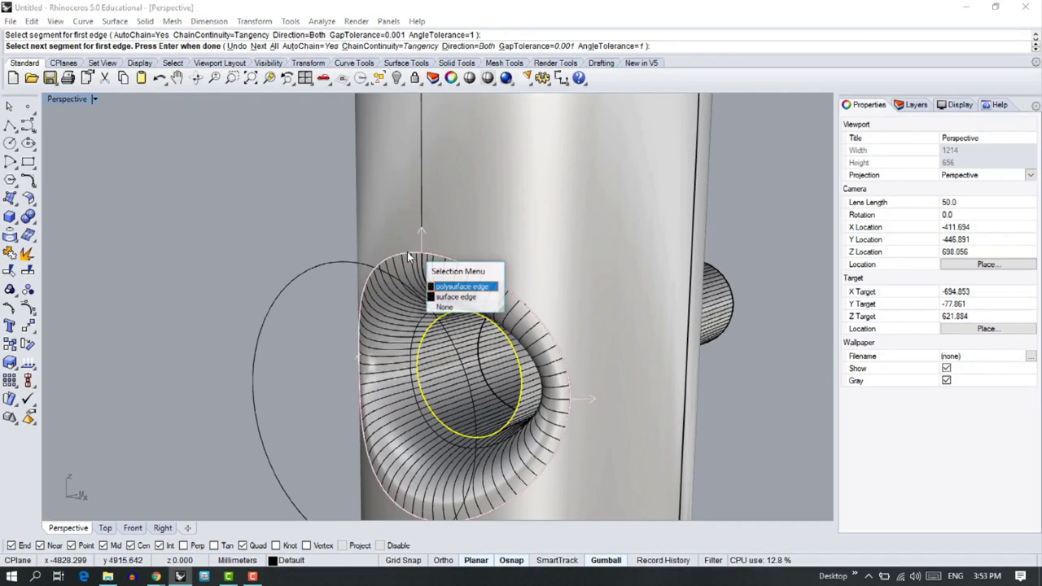
click(452, 286)
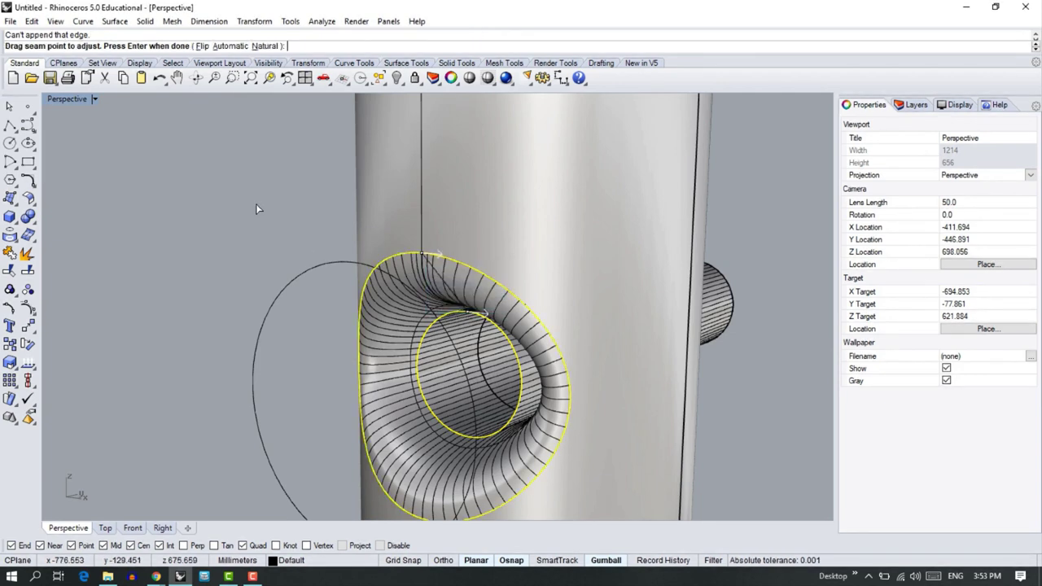
key(Return)
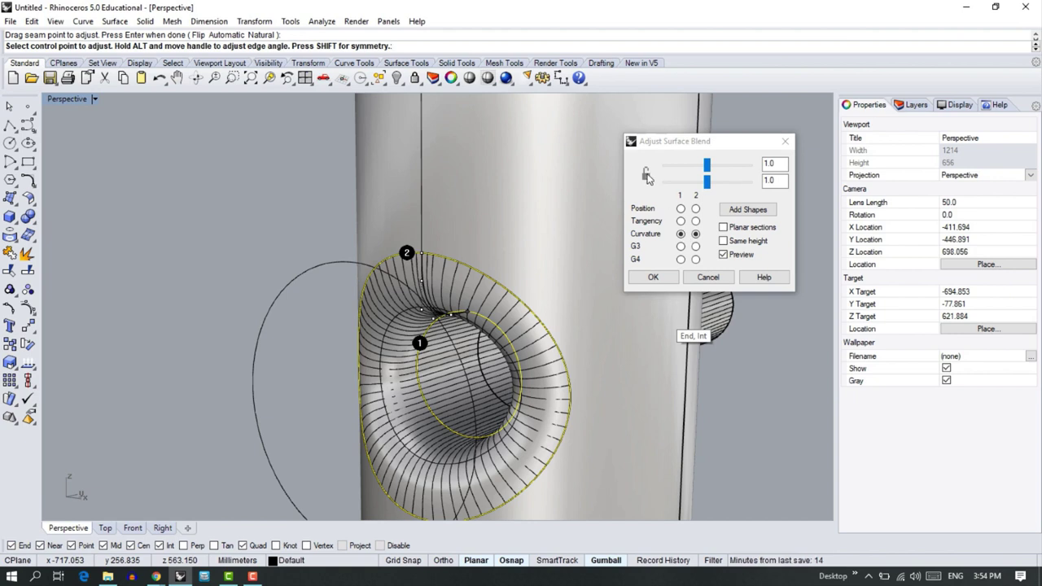
mouse_move(706, 164)
mouse_down()
mouse_move(661, 168)
mouse_move(709, 167)
mouse_move(681, 169)
mouse_move(692, 172)
mouse_up()
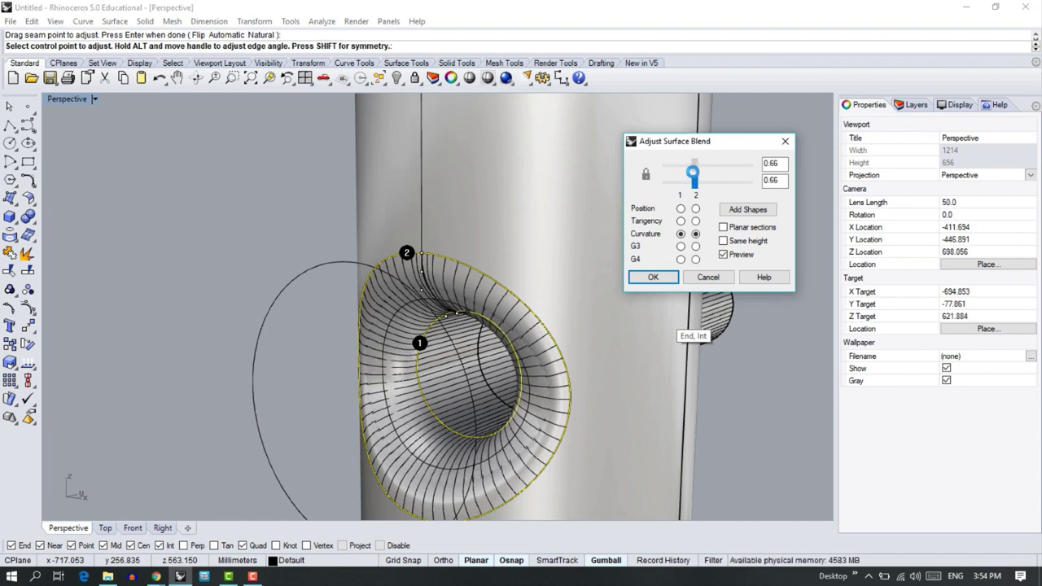
click(714, 282)
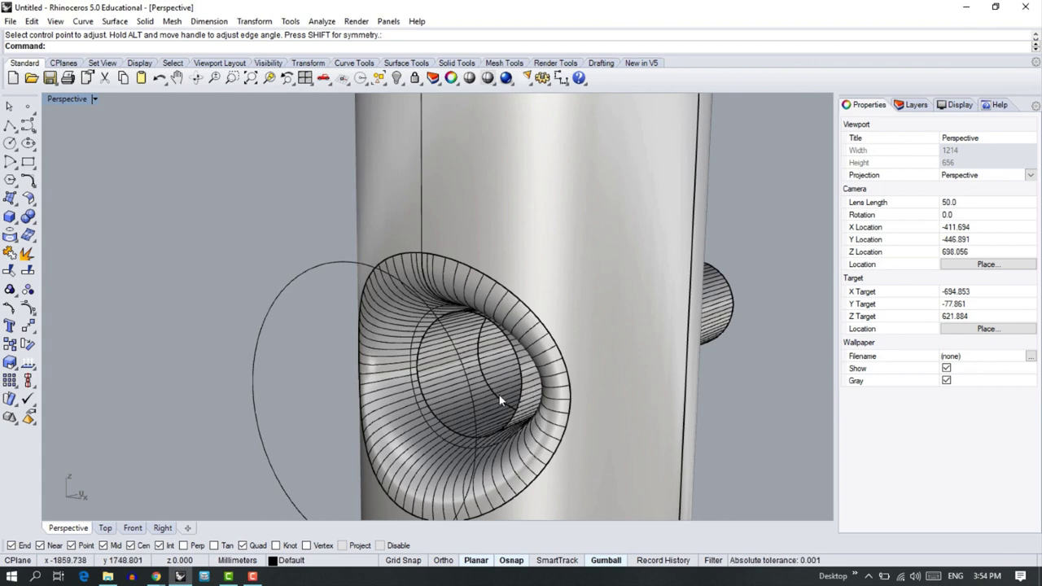
Delete the extruded helper surface inside the cylinder's hole and the construction circle in front of it
scroll(494, 426, up, 3)
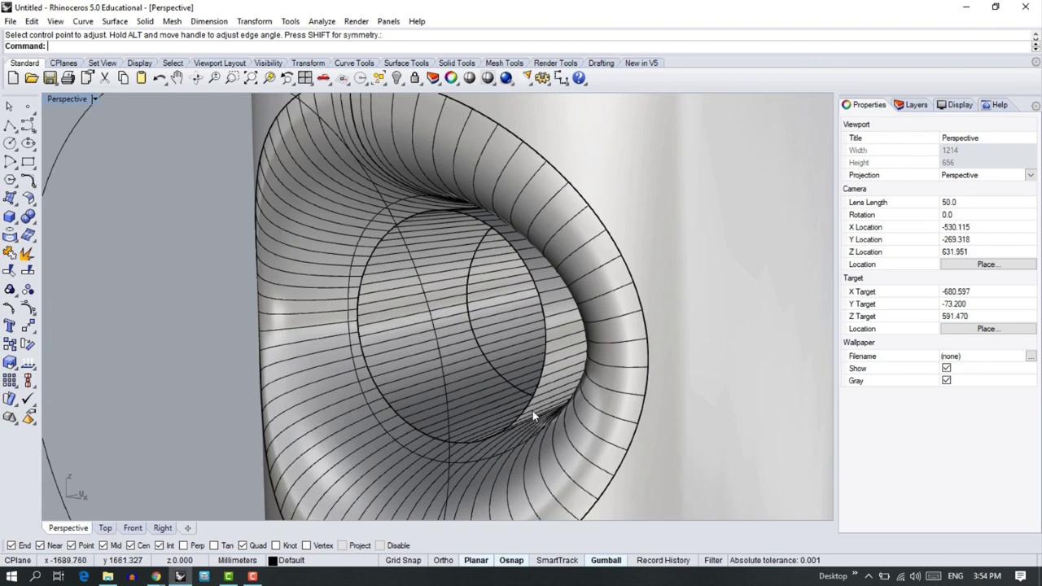
click(550, 368)
key(Delete)
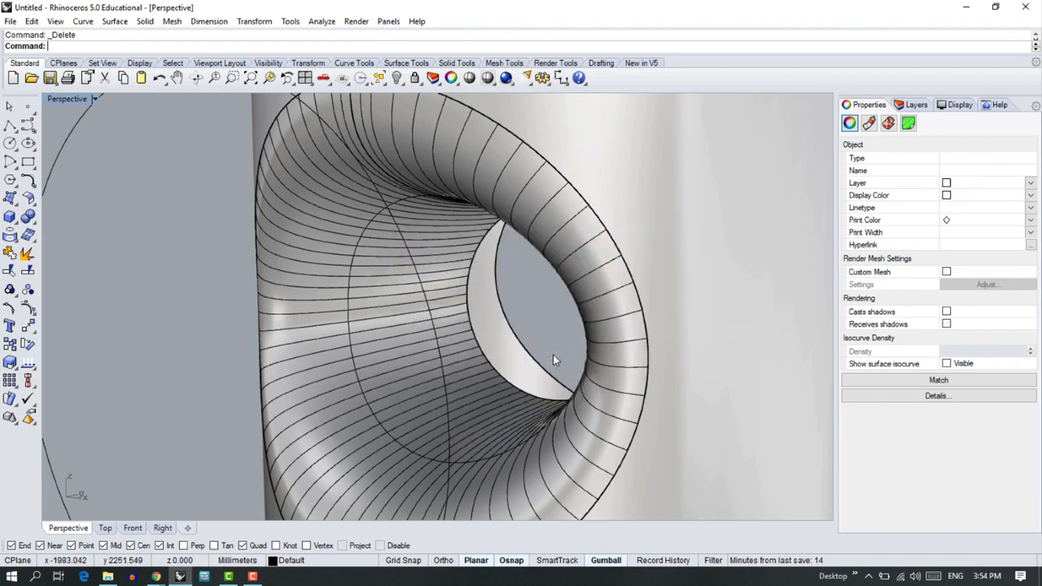
scroll(552, 354, down, 3)
right_drag(591, 346, 595, 412)
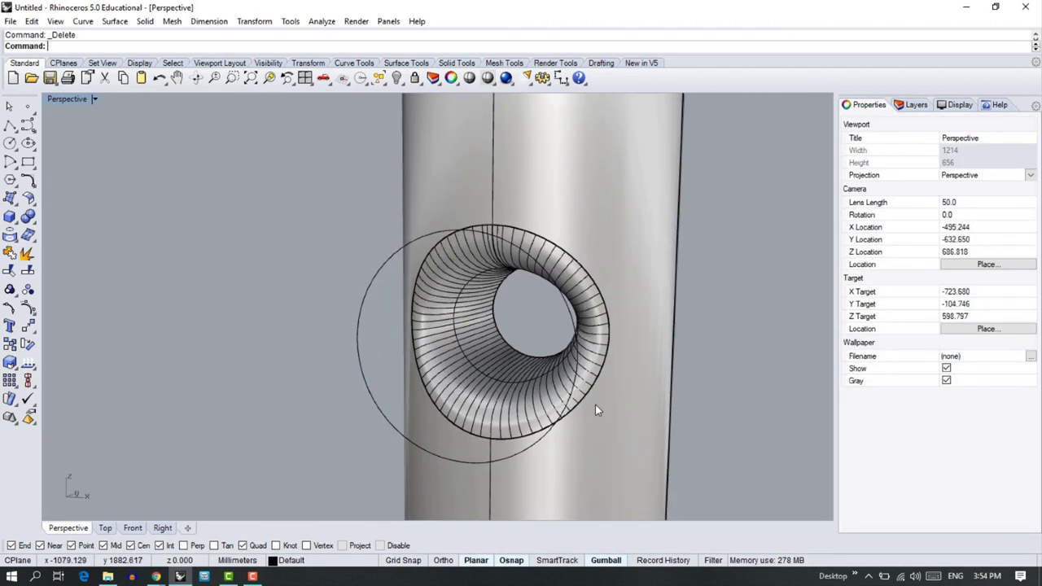
click(525, 462)
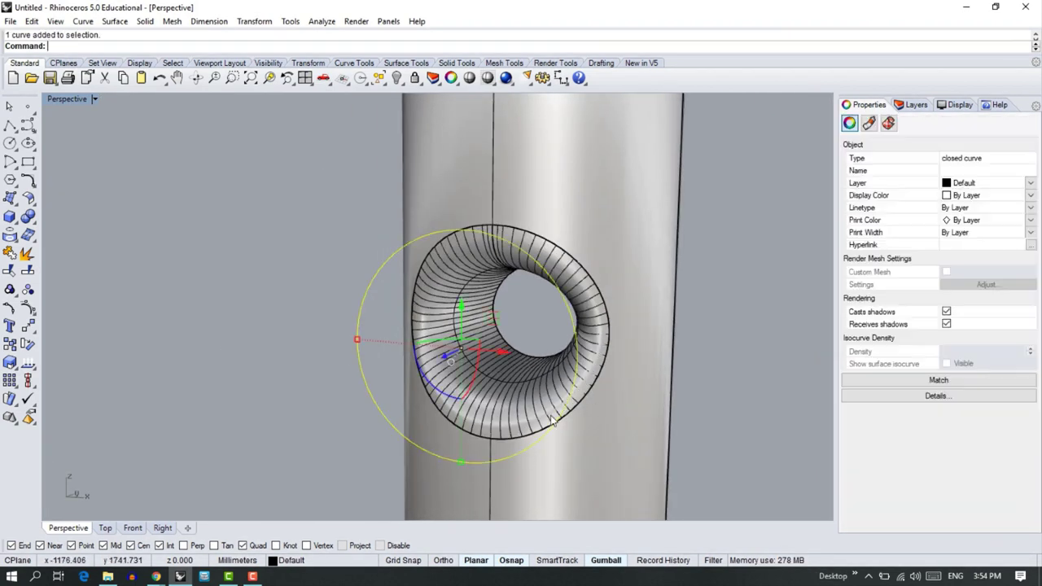
key(Delete)
Duplicate the end cylinder and adjacent box polysurfaces, without their blend surfaces, along the negative X direction
scroll(396, 358, down, 5)
scroll(448, 375, up, 5)
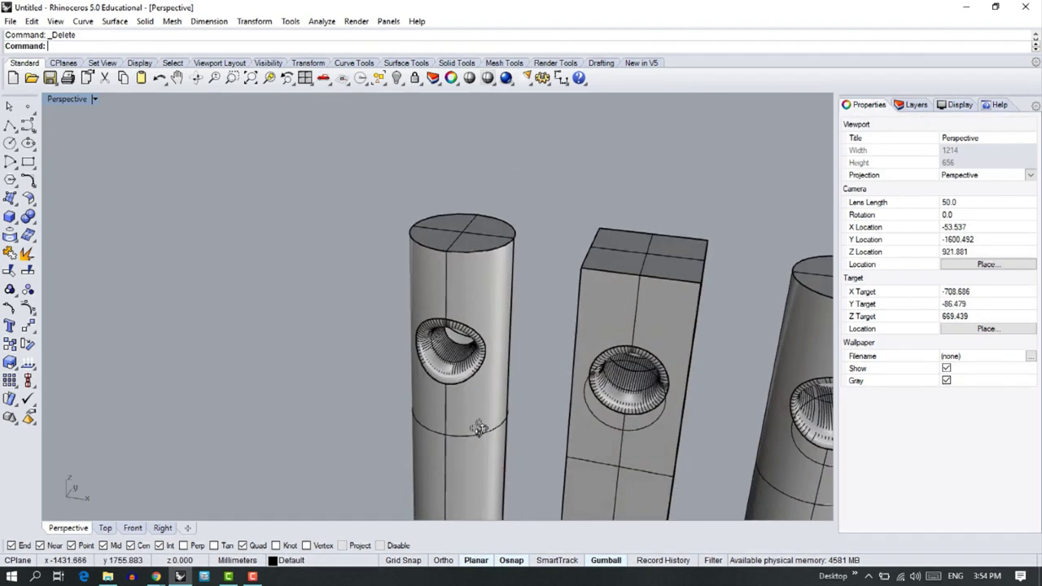
click(442, 360)
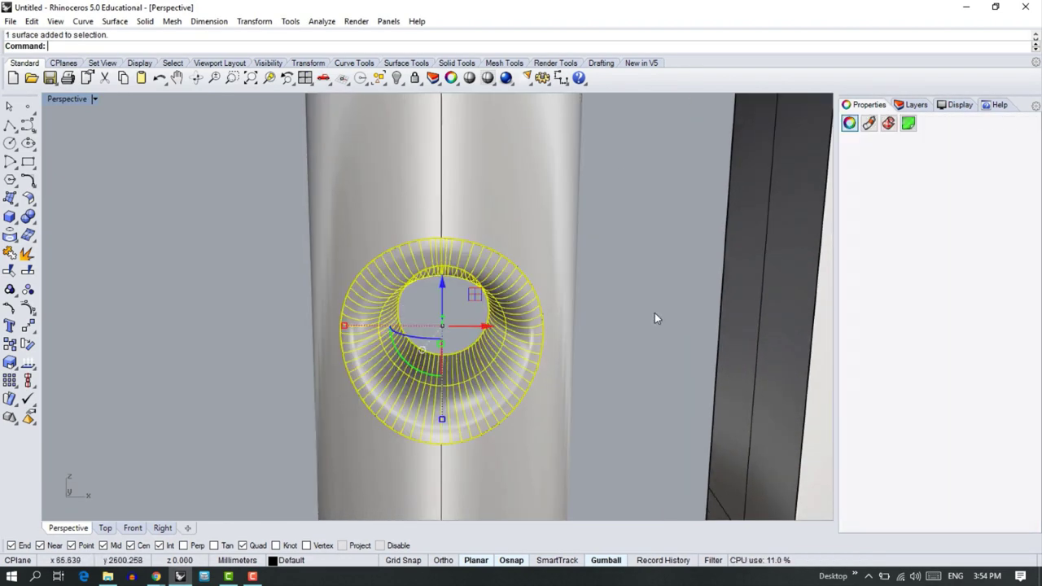
right_drag(656, 319, 556, 372)
scroll(530, 325, down, 12)
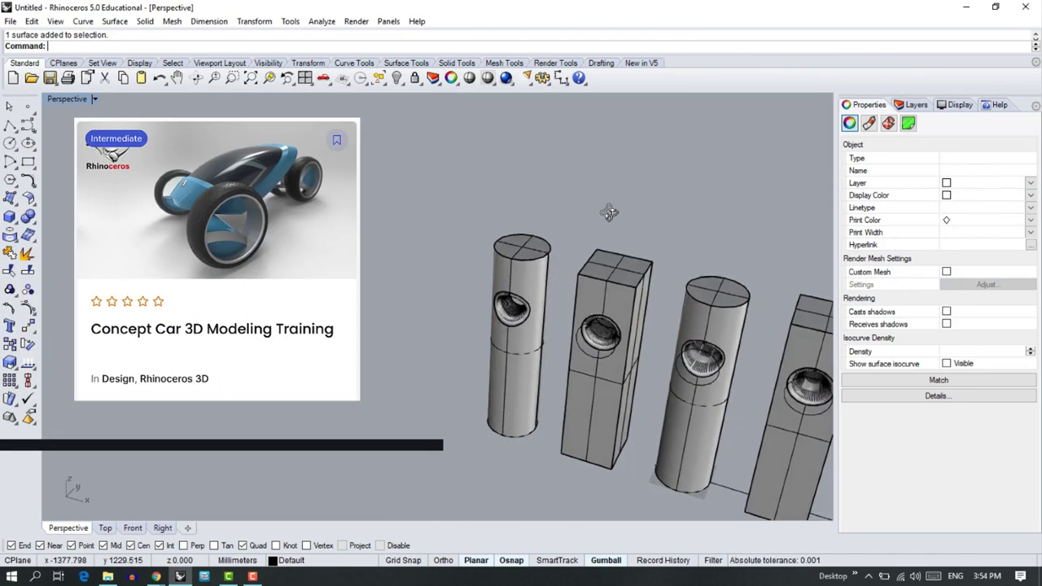
scroll(573, 279, down, 2)
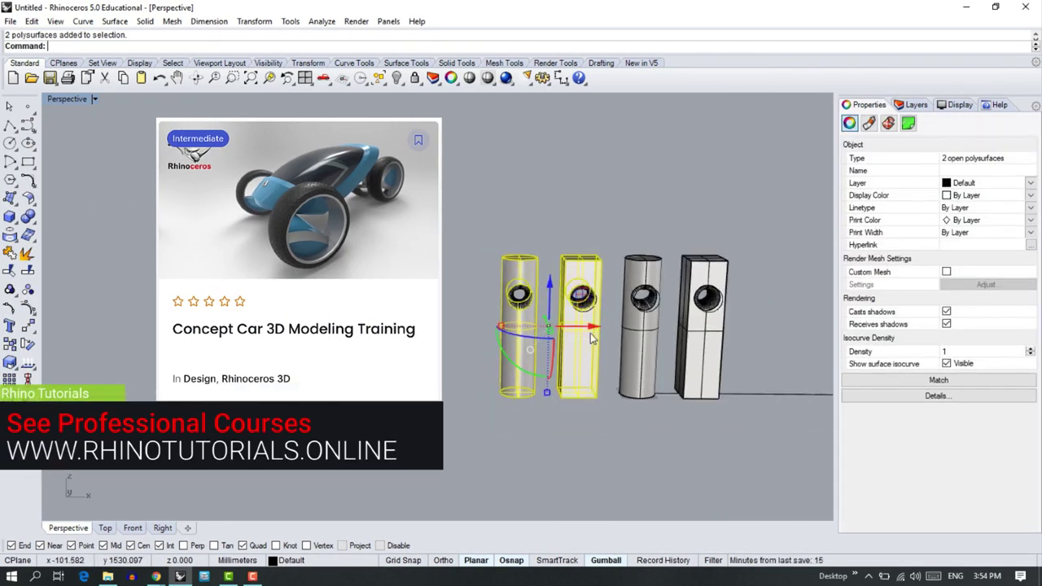
drag(584, 325, 446, 375)
click(465, 445)
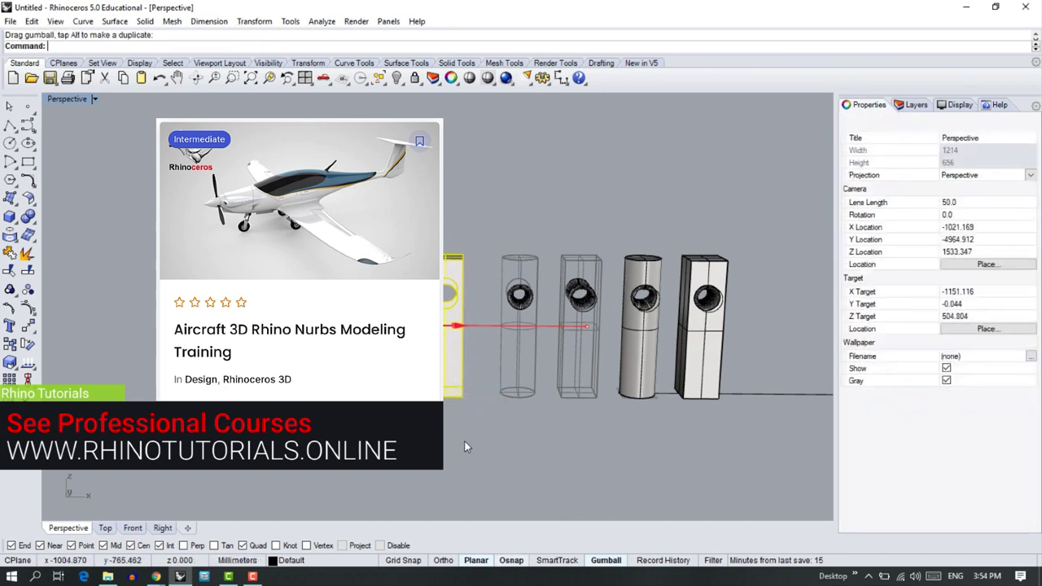
Select the four original cylinders and boxes with their blend surfaces and apply environment map analysis with the arches.png image
scroll(574, 300, up, 12)
scroll(379, 223, down, 4)
scroll(415, 207, down, 6)
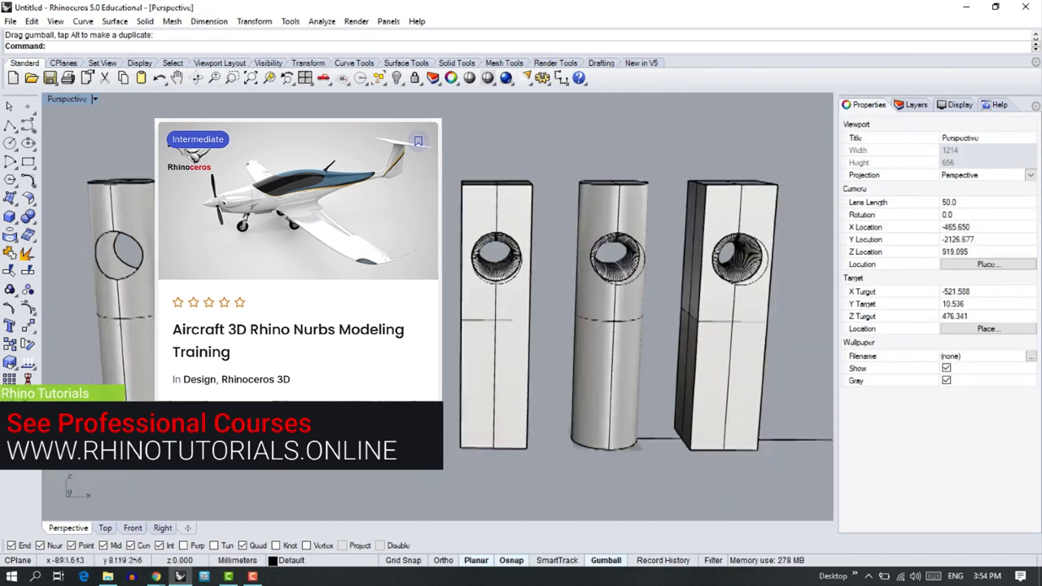
drag(720, 136, 362, 271)
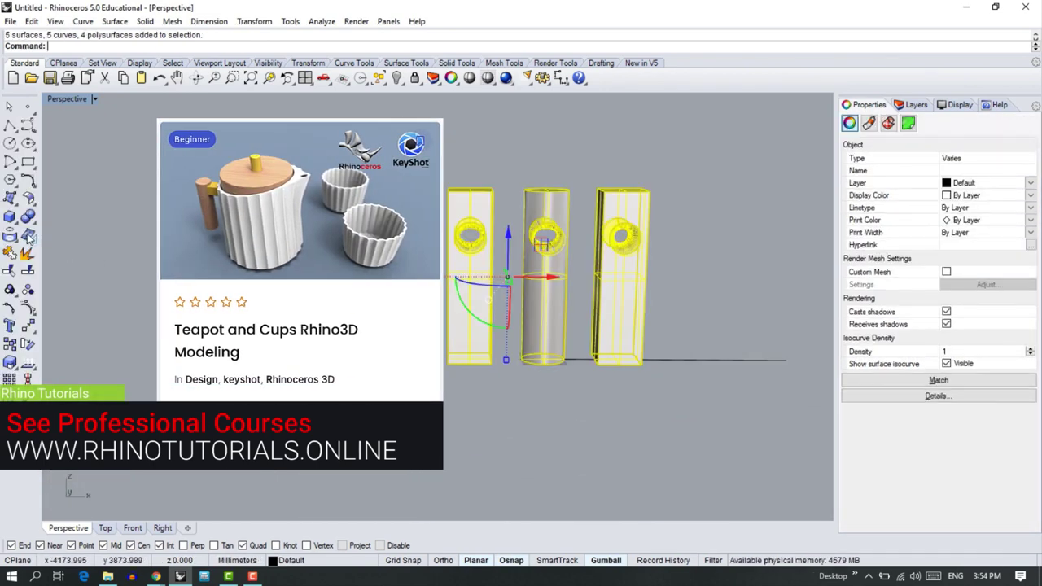
click(32, 368)
click(51, 420)
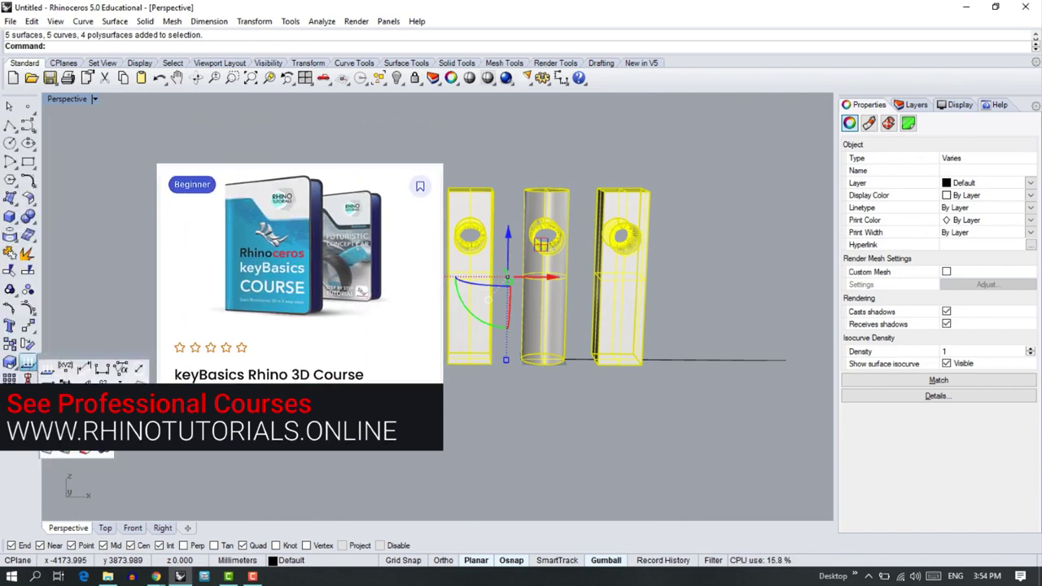
click(86, 448)
Examine the environment-map reflections across the blend surface in the first blended cylinder's hole from several angles
scroll(391, 238, up, 8)
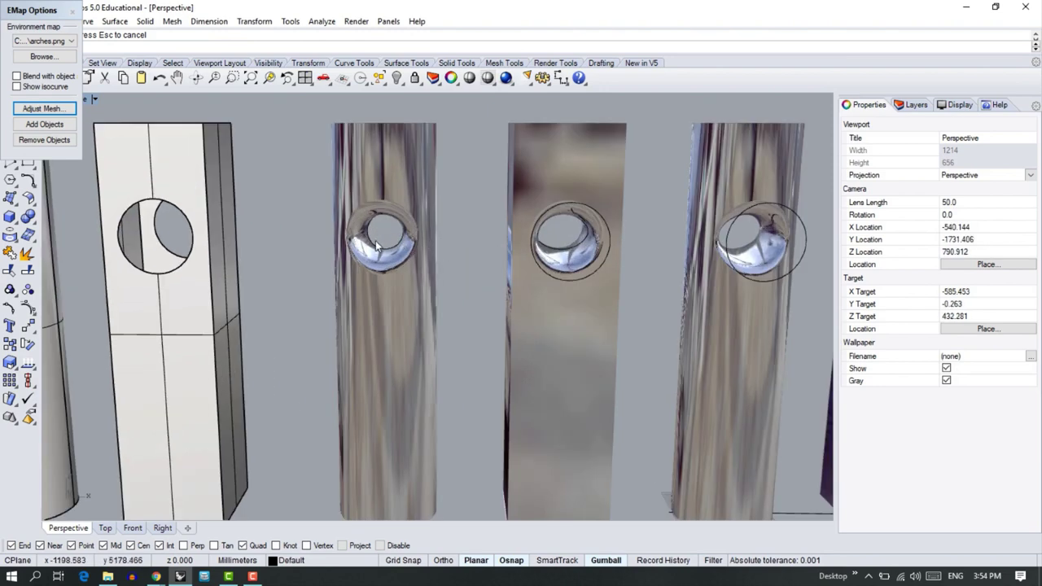
scroll(376, 241, up, 5)
scroll(344, 288, up, 6)
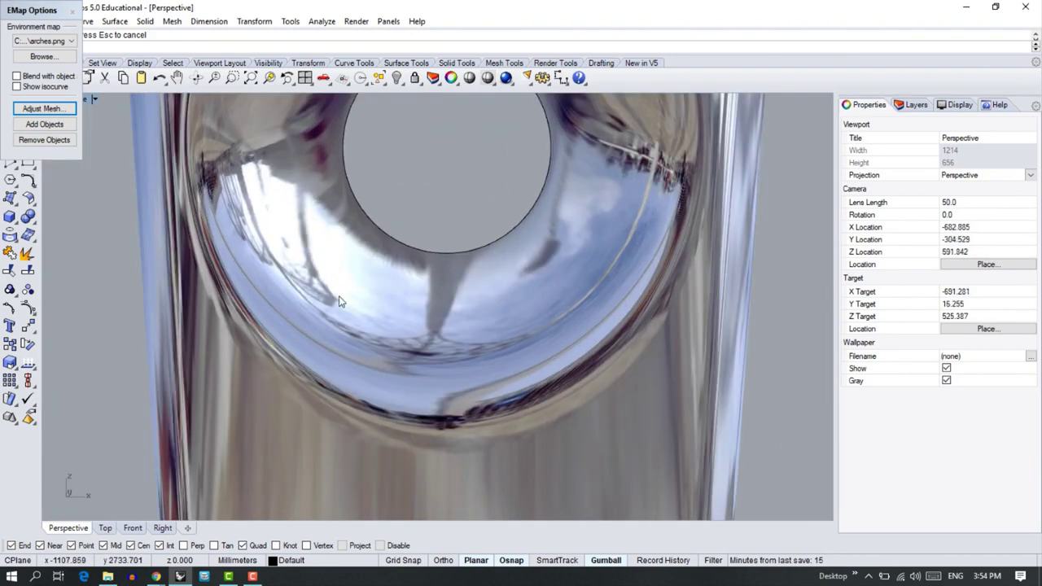
right_drag(337, 298, 376, 284)
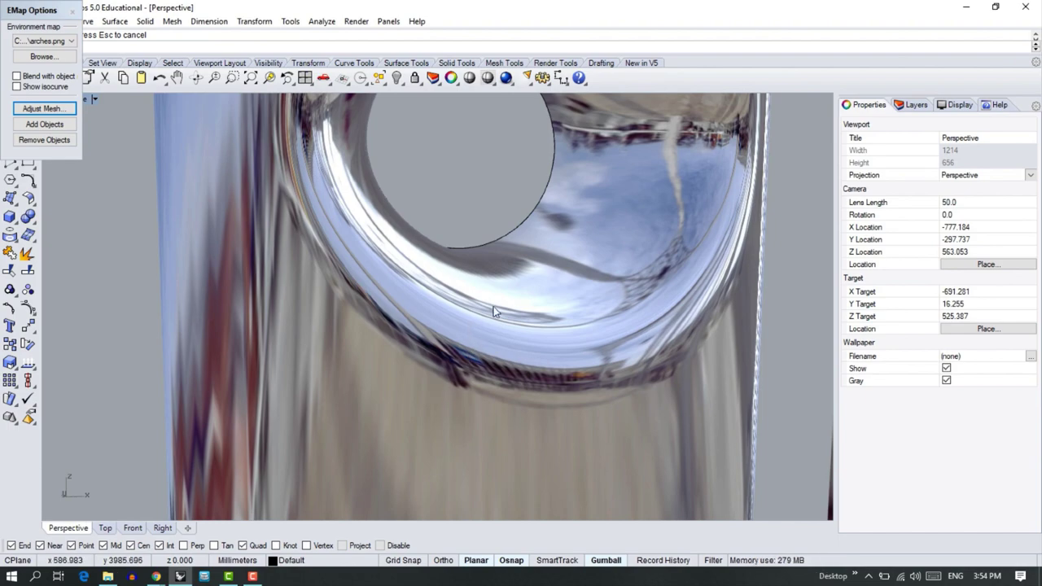
right_drag(469, 354, 405, 315)
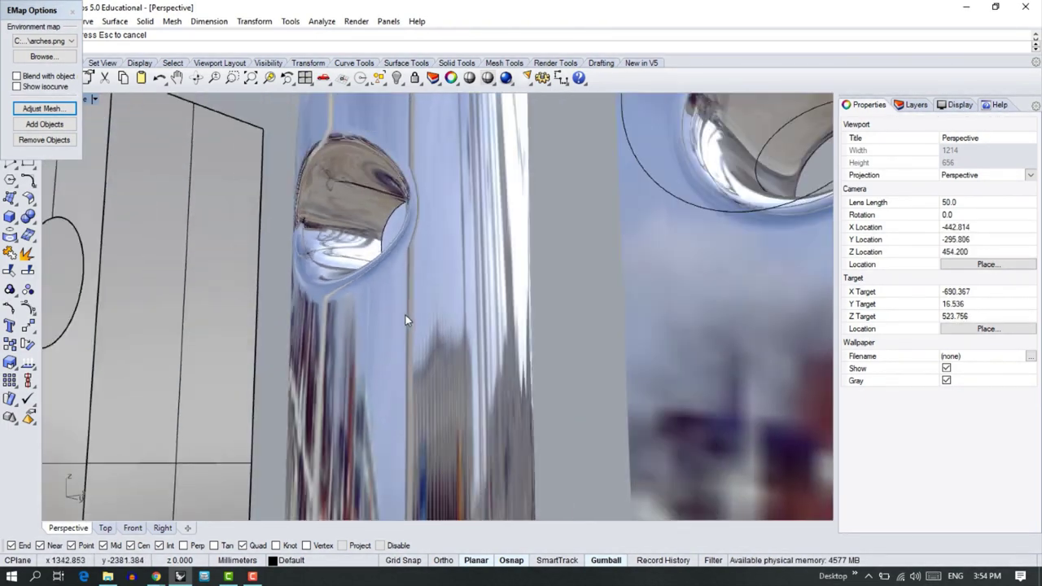
Examine the environment-map reflections around the flared holes of the cylinders and boxes, comparing them with the plain-holed solids
scroll(353, 168, up, 2)
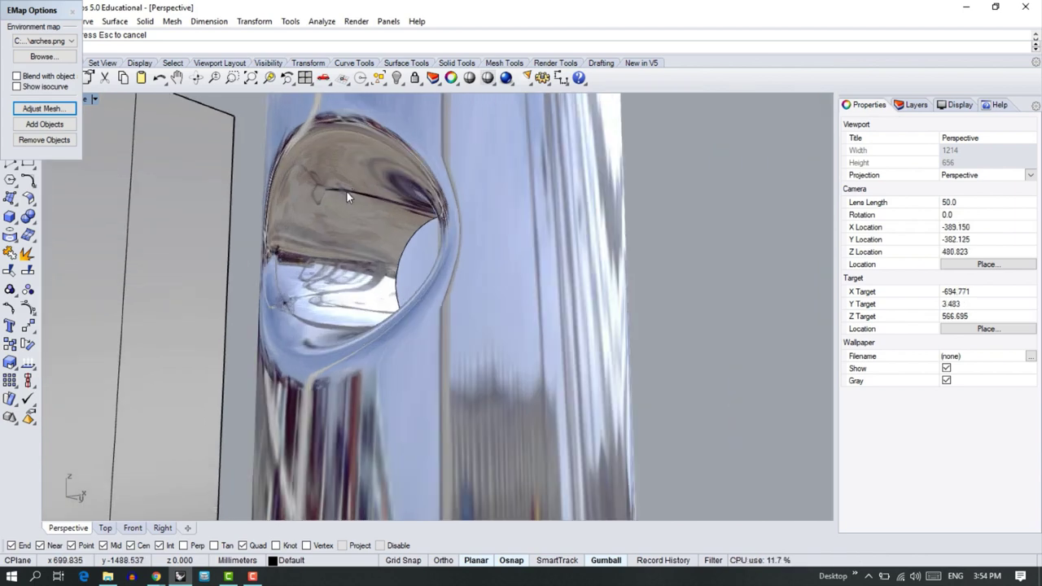
scroll(399, 209, down, 4)
scroll(579, 130, up, 9)
scroll(433, 316, down, 8)
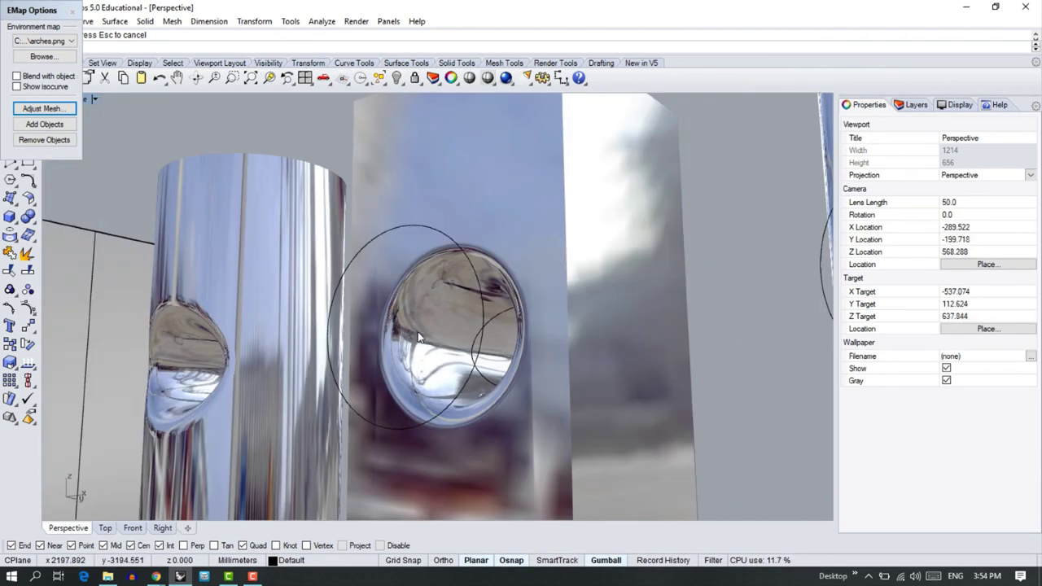
right_drag(435, 316, 502, 326)
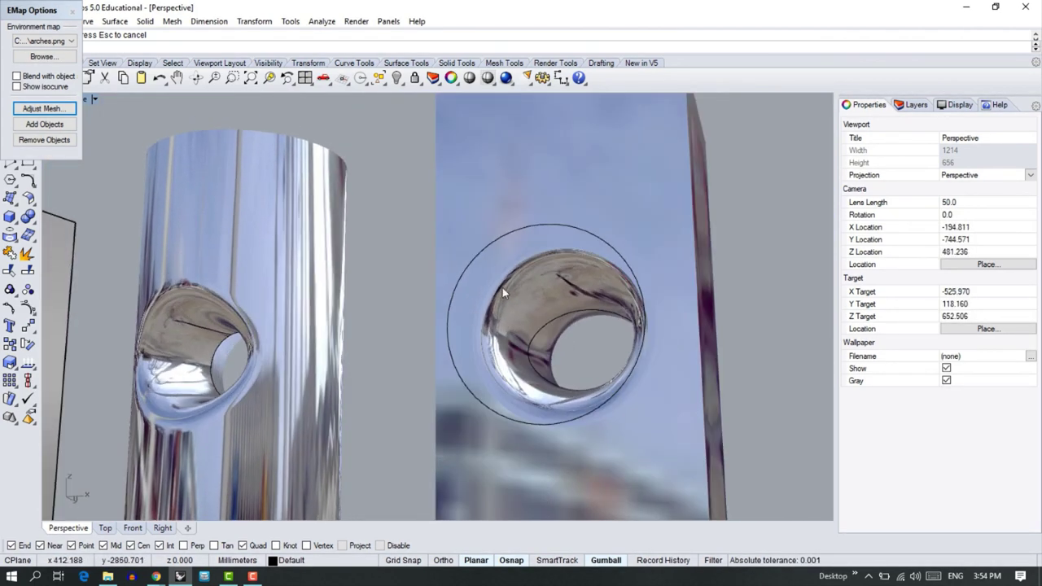
scroll(498, 287, down, 3)
scroll(570, 293, up, 6)
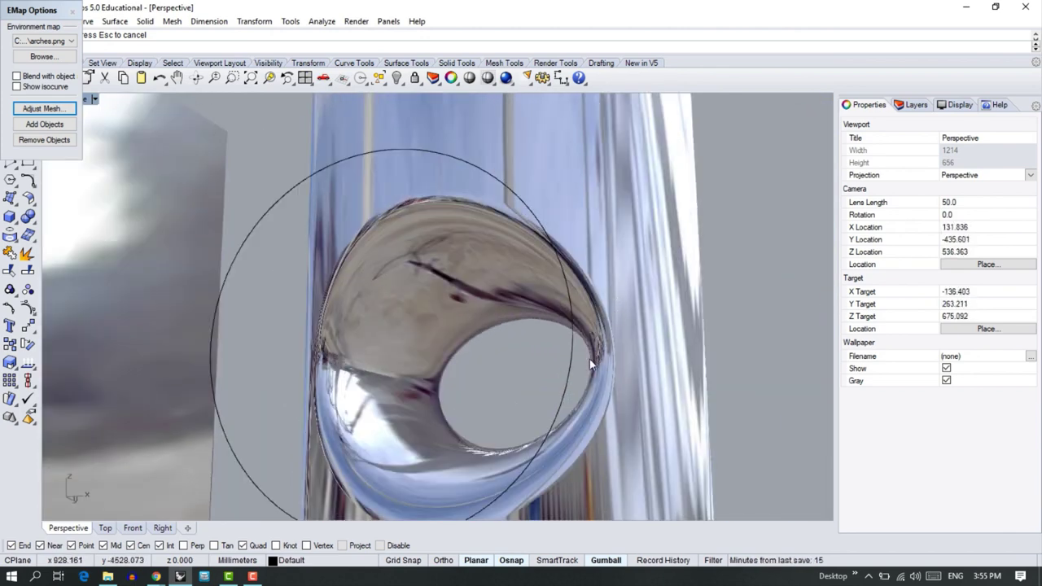
scroll(433, 408, down, 2)
scroll(373, 304, up, 6)
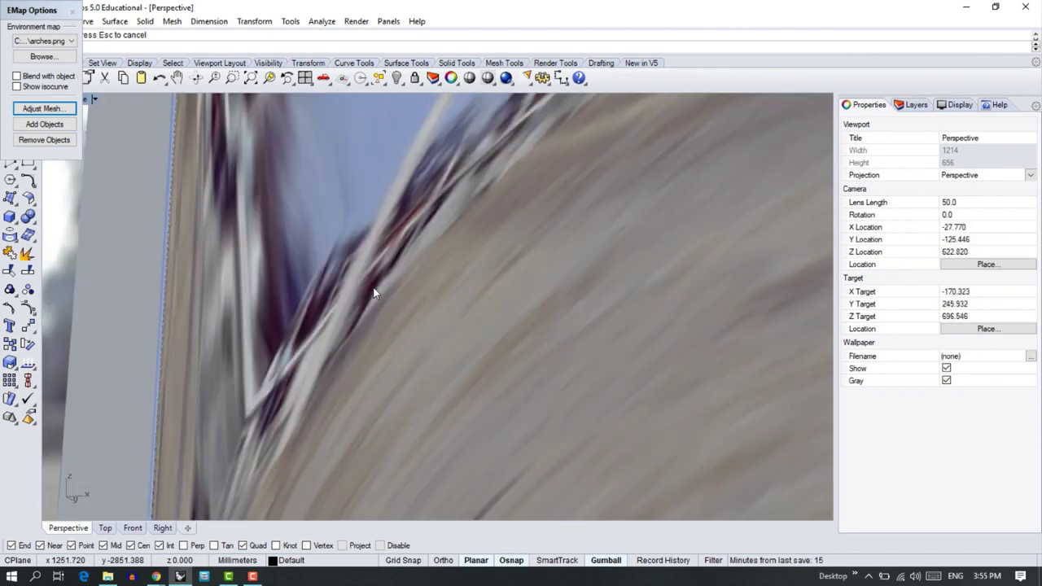
scroll(373, 293, down, 3)
scroll(428, 280, down, 3)
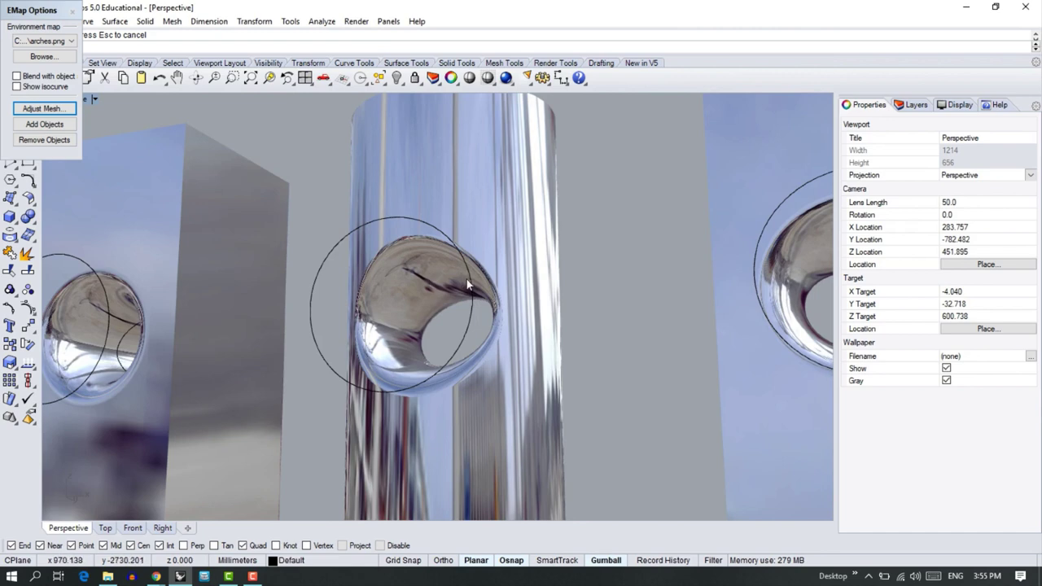
scroll(468, 284, down, 3)
scroll(576, 288, up, 6)
scroll(587, 298, down, 4)
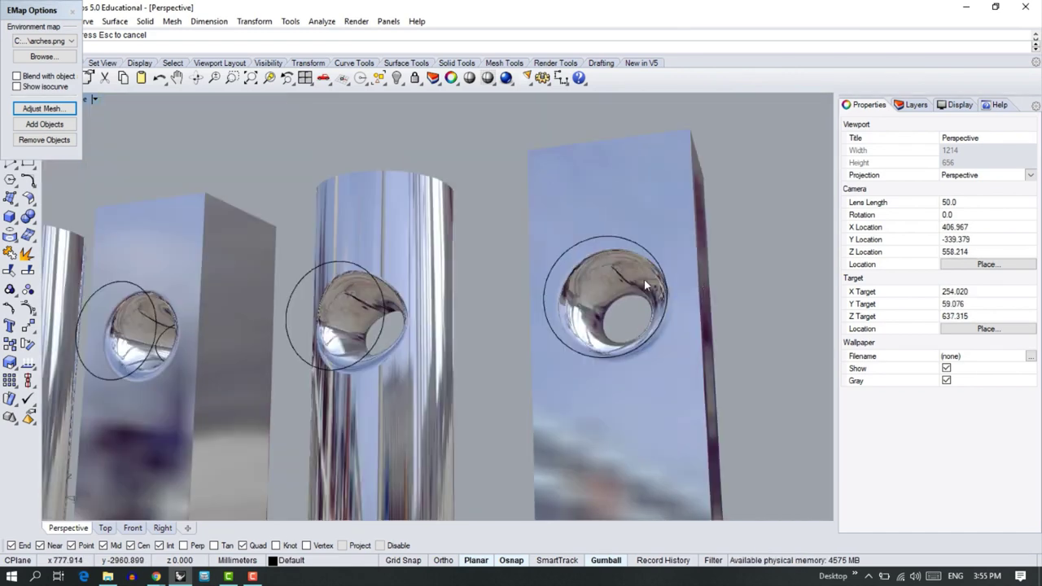
scroll(717, 287, down, 4)
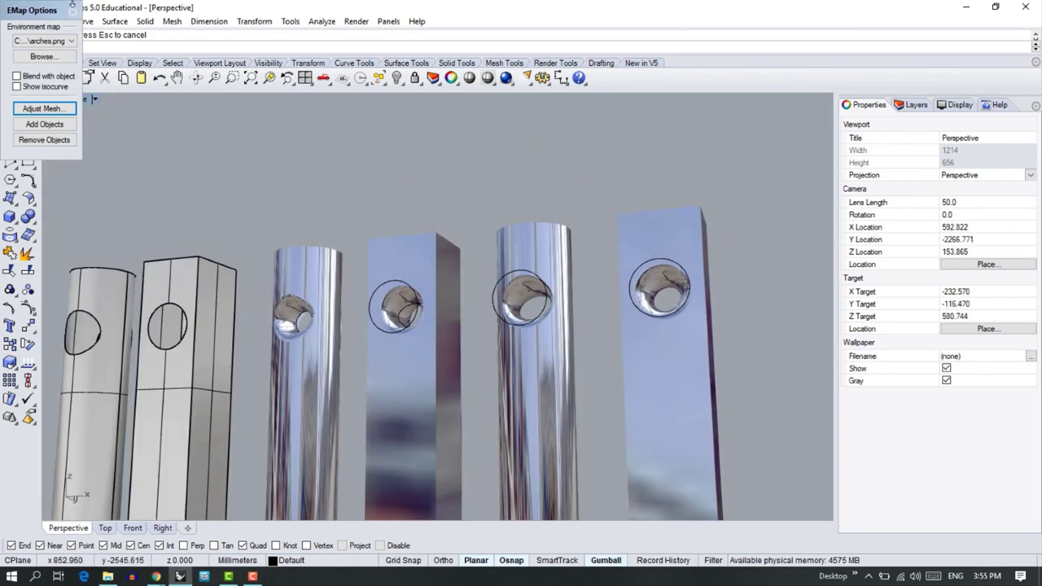
right_drag(547, 193, 564, 244)
scroll(564, 244, down, 7)
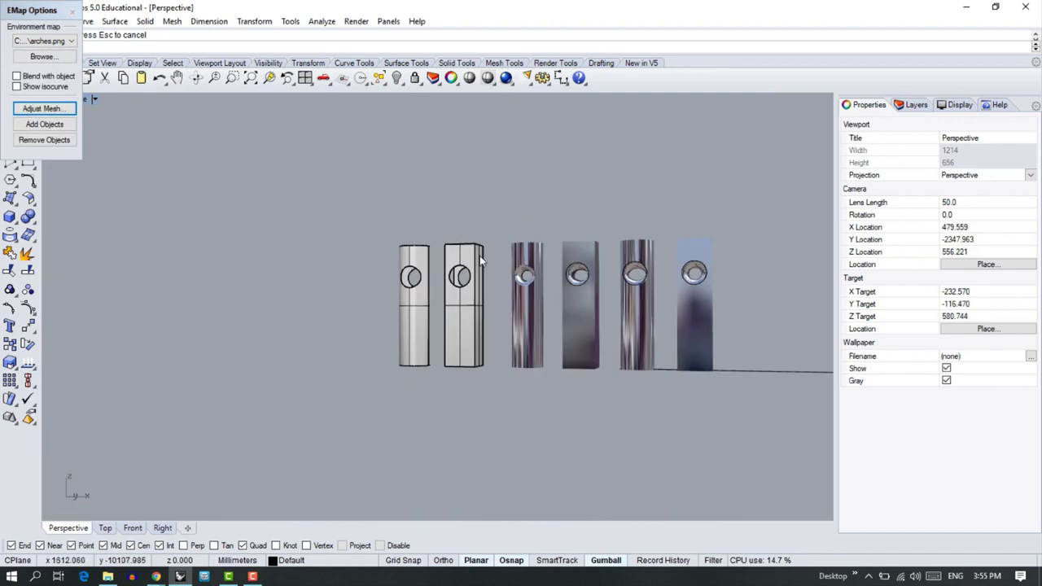
scroll(458, 276, up, 3)
scroll(460, 280, up, 3)
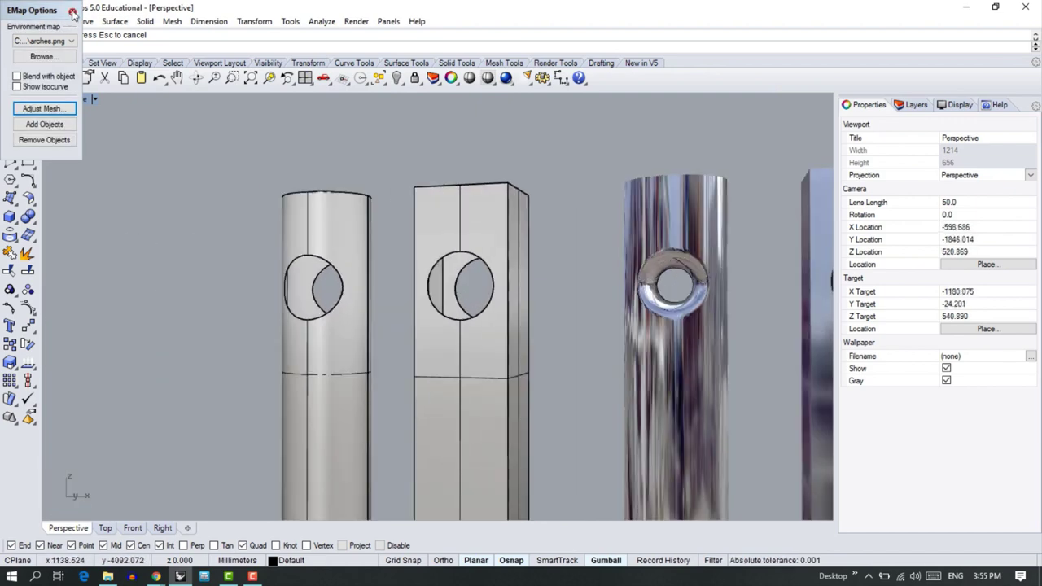
Close the environment map analysis and compare the straight holes with the neighbouring flared hole
click(71, 13)
mouse_move(353, 214)
right_down()
mouse_move(370, 230)
mouse_move(345, 240)
right_up()
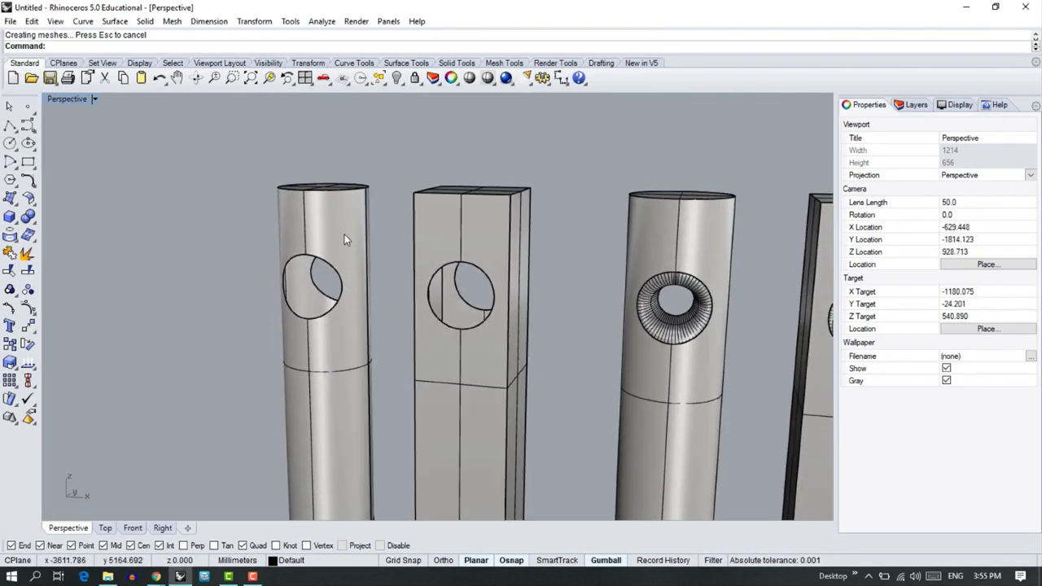
scroll(491, 325, up, 2)
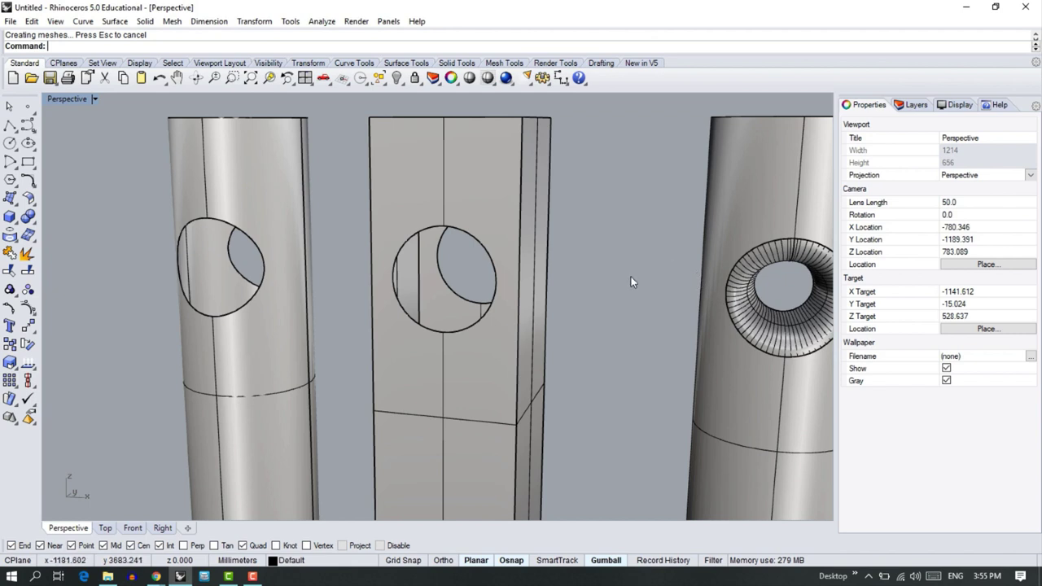
scroll(465, 293, down, 2)
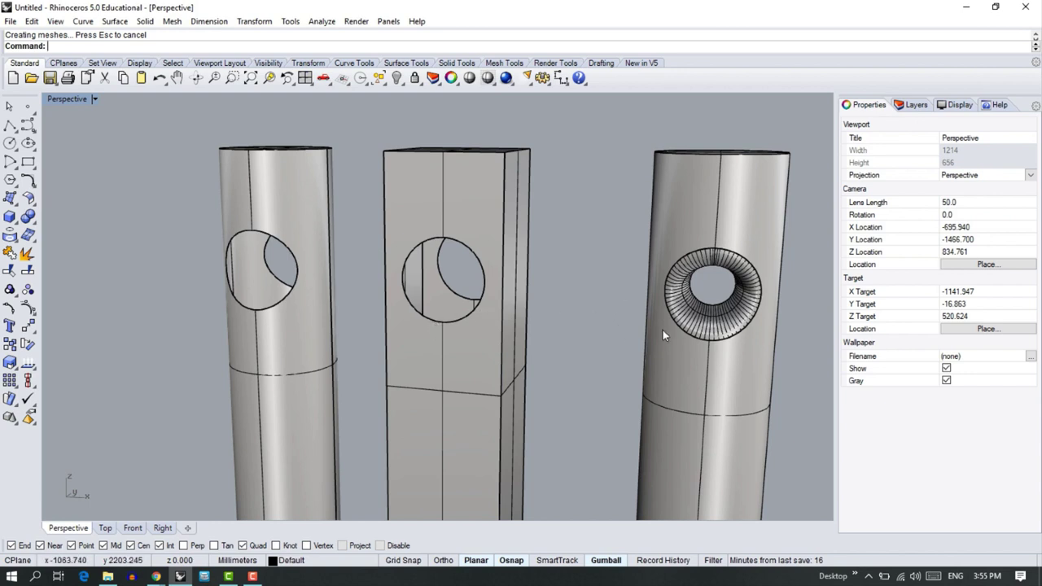
scroll(722, 326, up, 4)
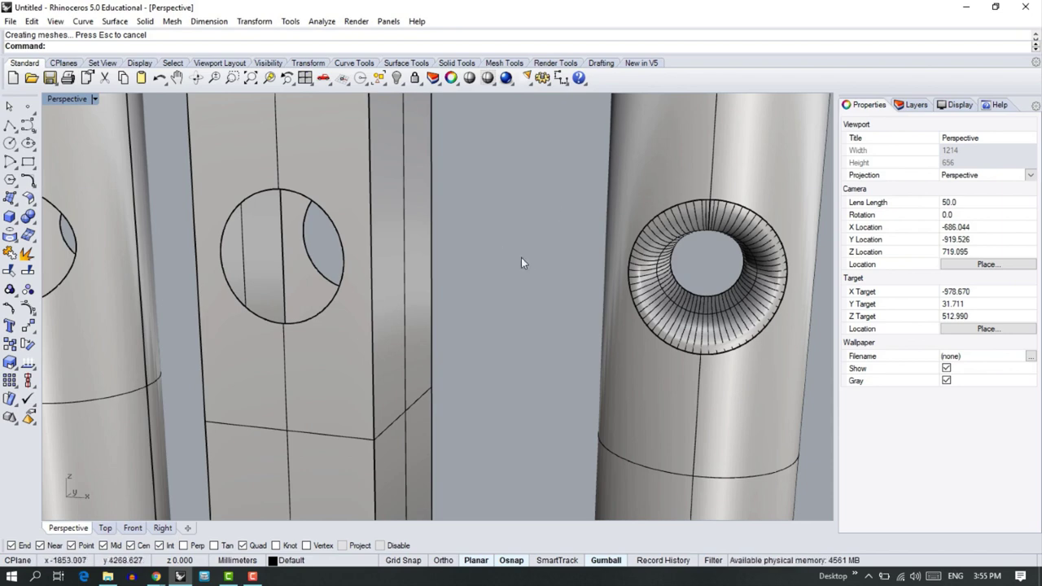
scroll(562, 246, down, 4)
scroll(506, 249, up, 3)
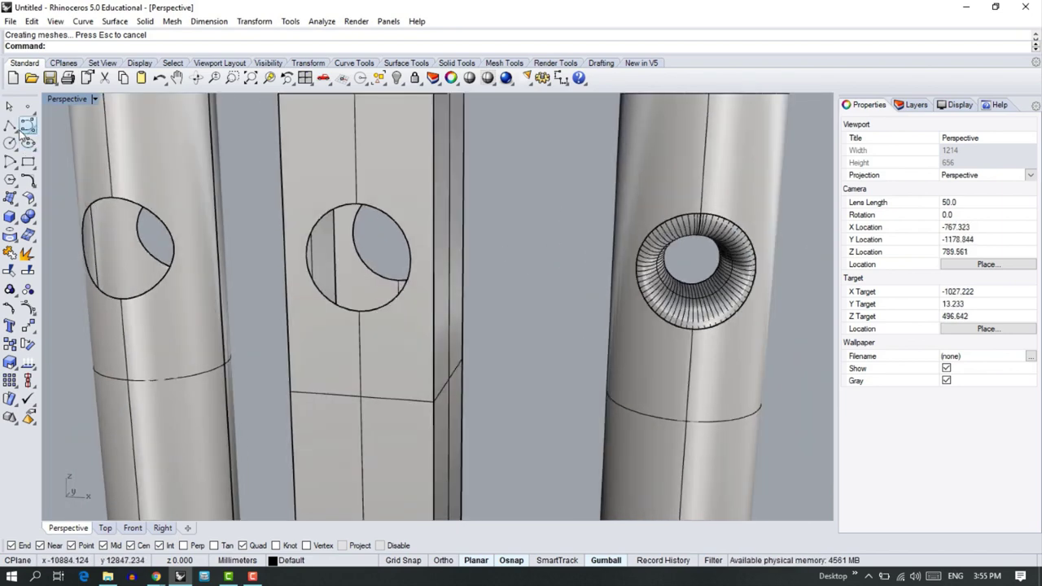
Draw a start-end-point arc between the lowest points of the plain box's front and back hole edges, bulging upward in the Right view
click(15, 168)
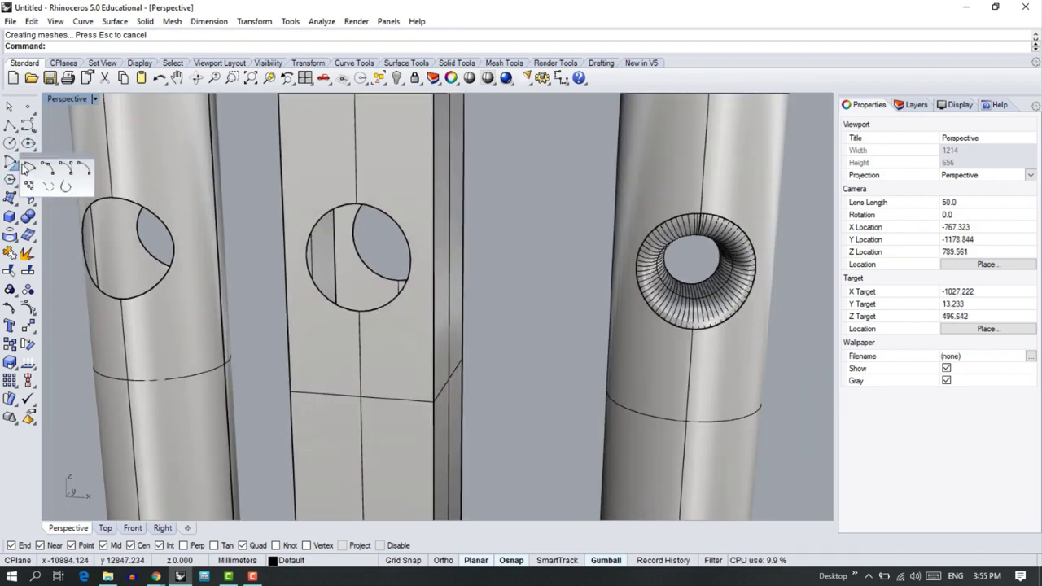
click(50, 170)
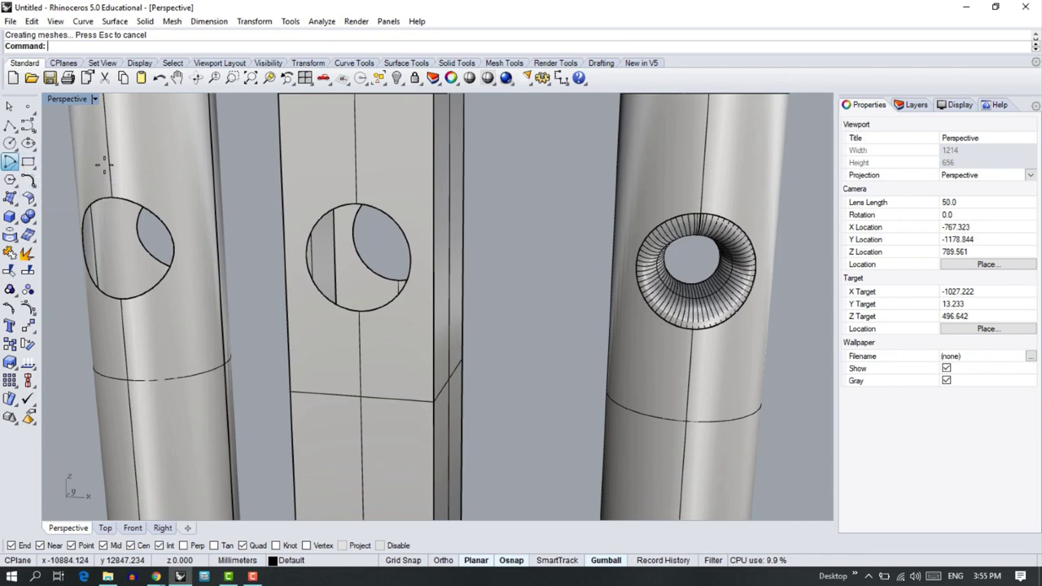
click(355, 295)
right_drag(355, 294, 368, 315)
click(380, 299)
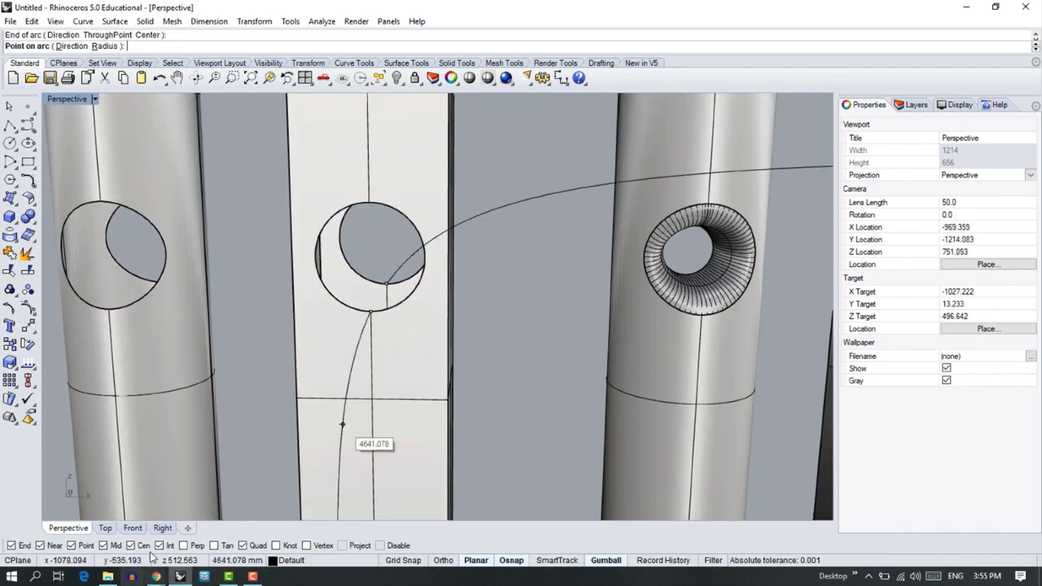
click(162, 527)
scroll(389, 424, down, 10)
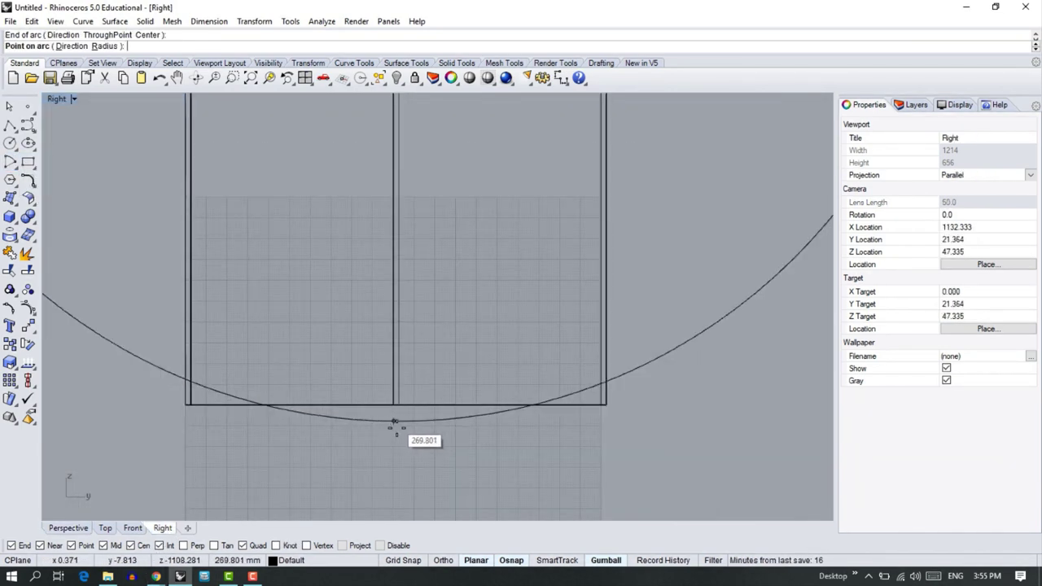
scroll(440, 239, up, 12)
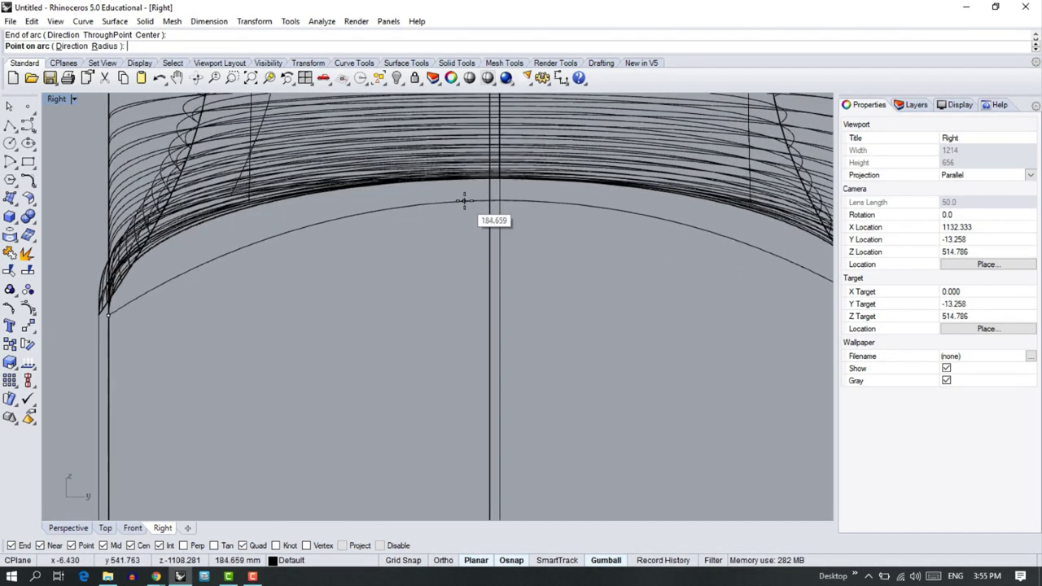
click(471, 198)
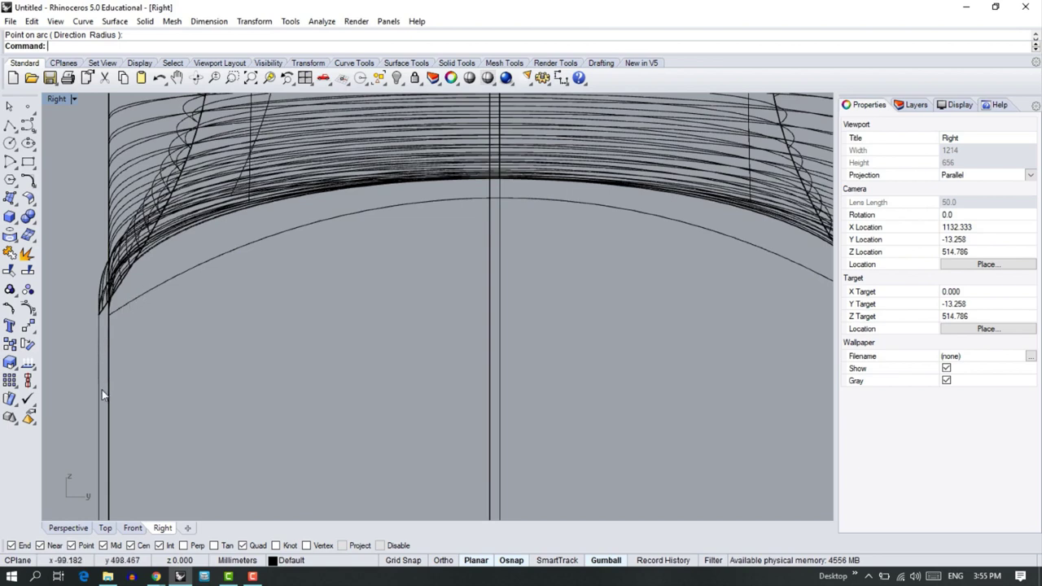
click(68, 529)
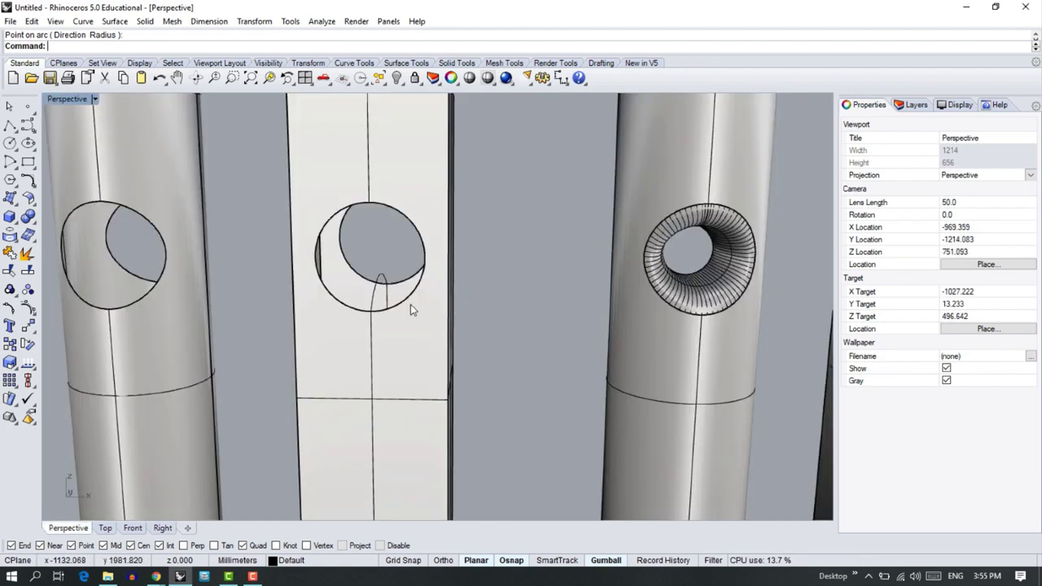
Revolve the arc through a full circle about the axis joining the centres of the box's front and back hole openings
right_drag(506, 329, 485, 322)
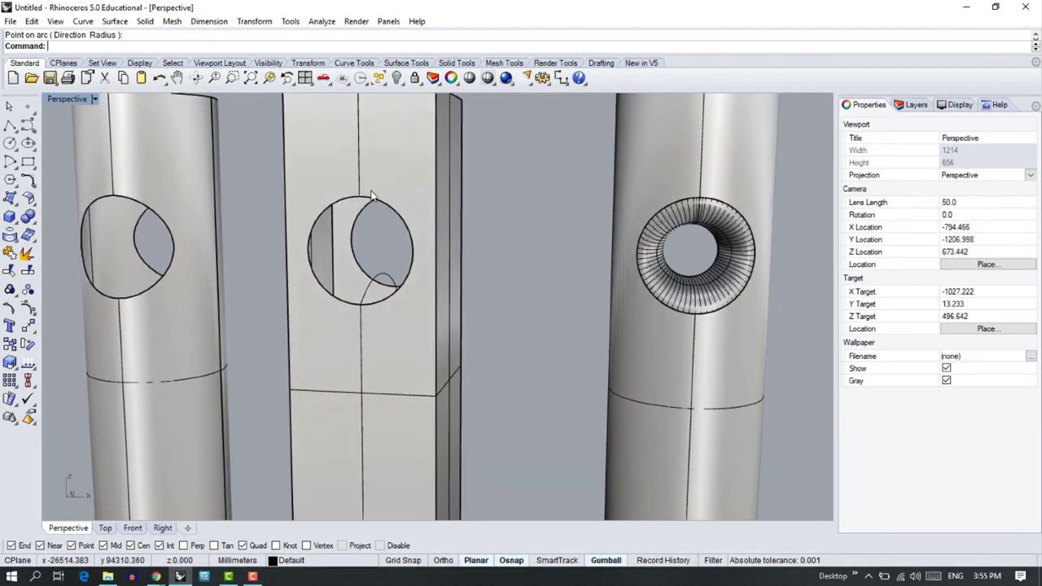
scroll(389, 187, up, 4)
mouse_move(379, 223)
right_down()
mouse_move(350, 237)
mouse_move(369, 245)
mouse_move(388, 221)
mouse_move(382, 228)
right_up()
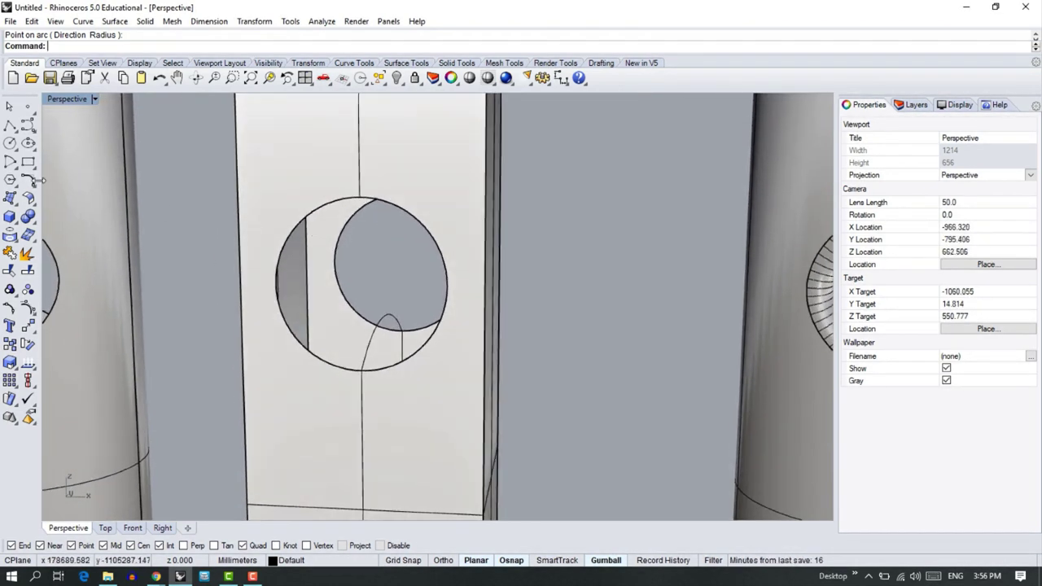
click(13, 205)
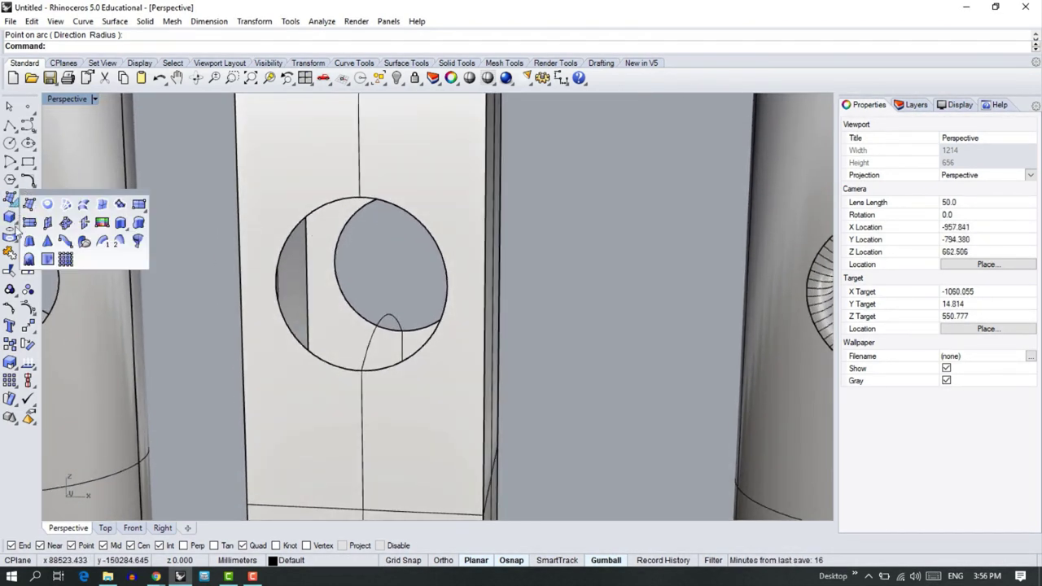
click(137, 242)
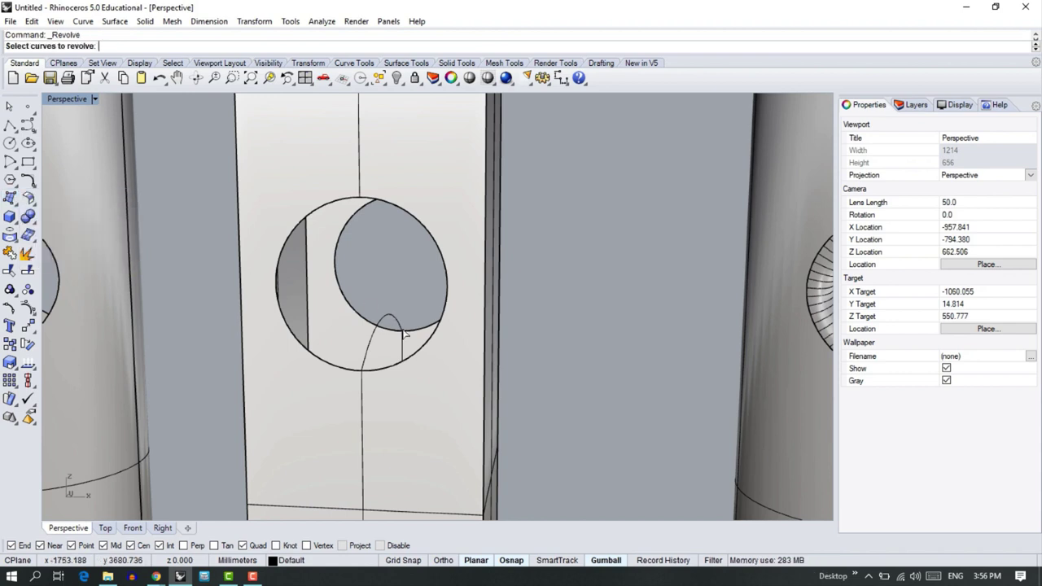
click(387, 316)
key(Return)
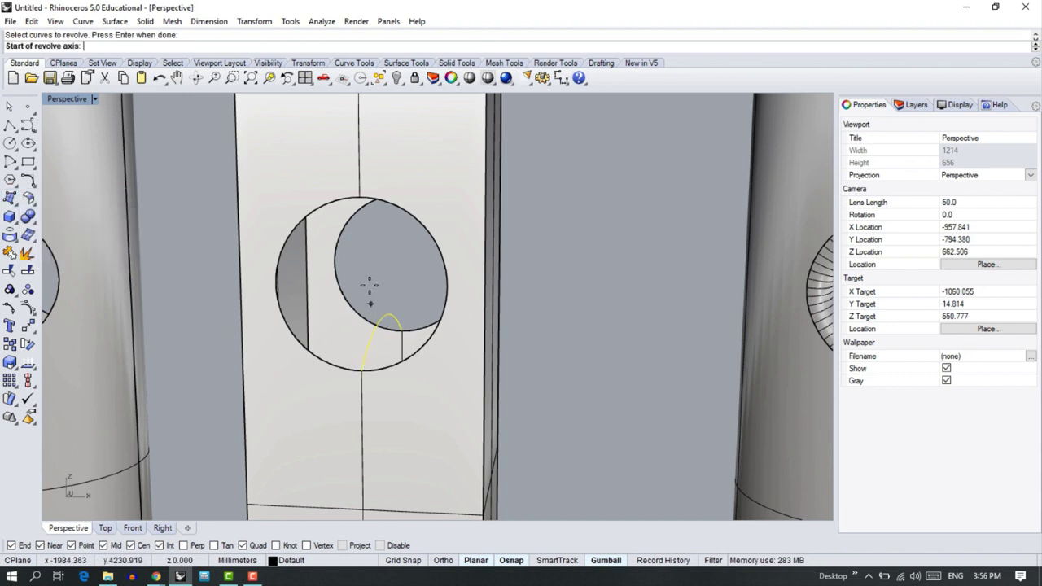
click(407, 234)
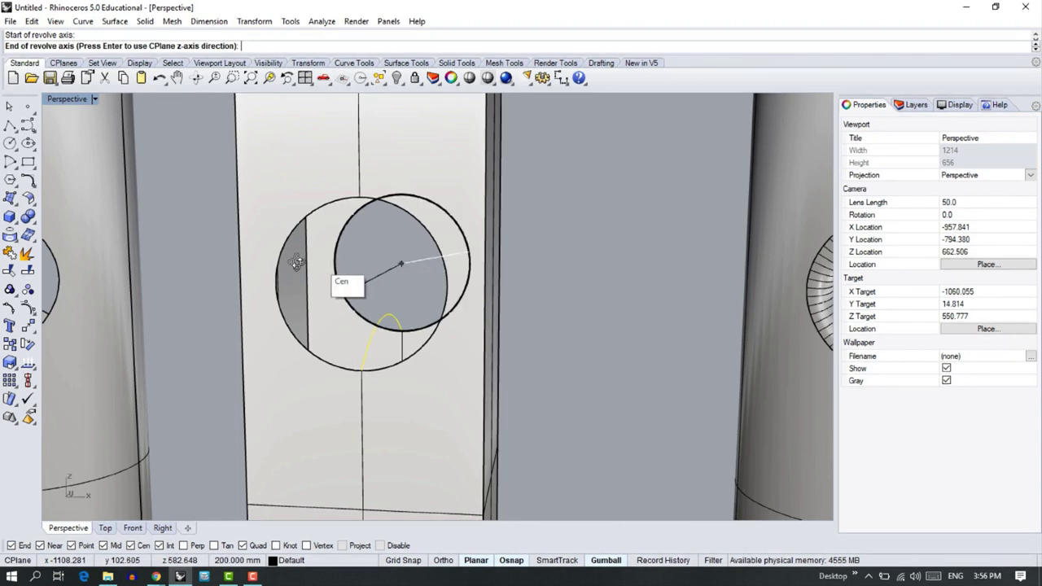
right_drag(297, 262, 533, 288)
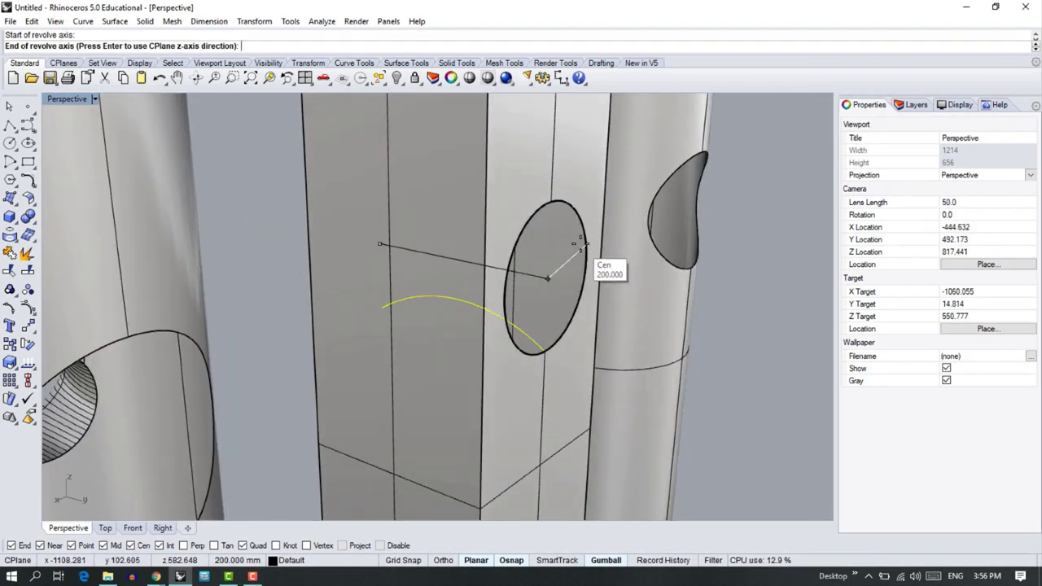
click(579, 243)
click(204, 49)
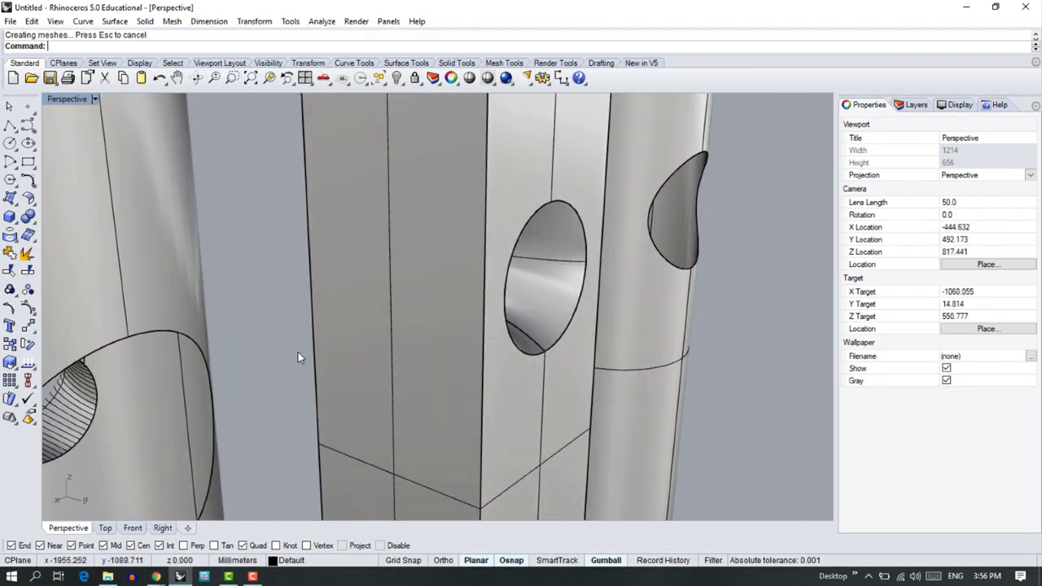
right_drag(297, 356, 508, 354)
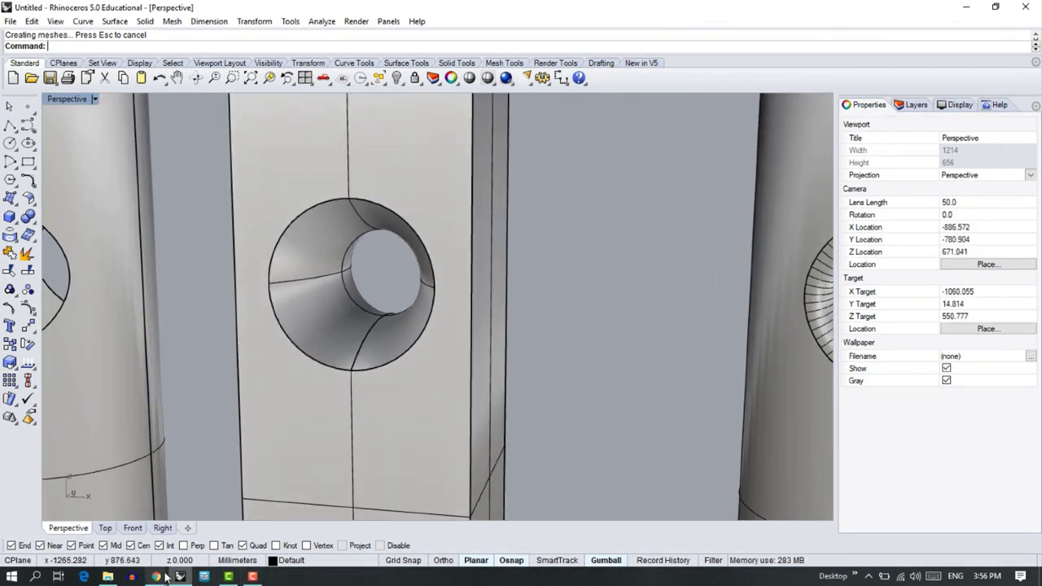
View the reference photo 57858028e583dc49ba203e176cb47d95.jpg from the ZADANIE ICZYSZCZACZ folder and compare its round opening with the revolved hole
click(109, 576)
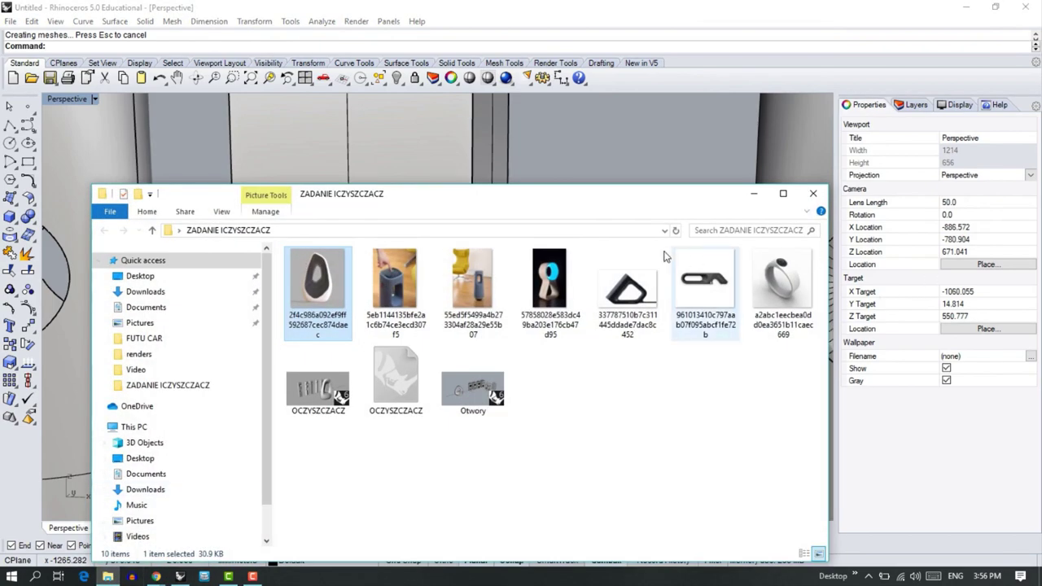
click(556, 275)
double_click(555, 275)
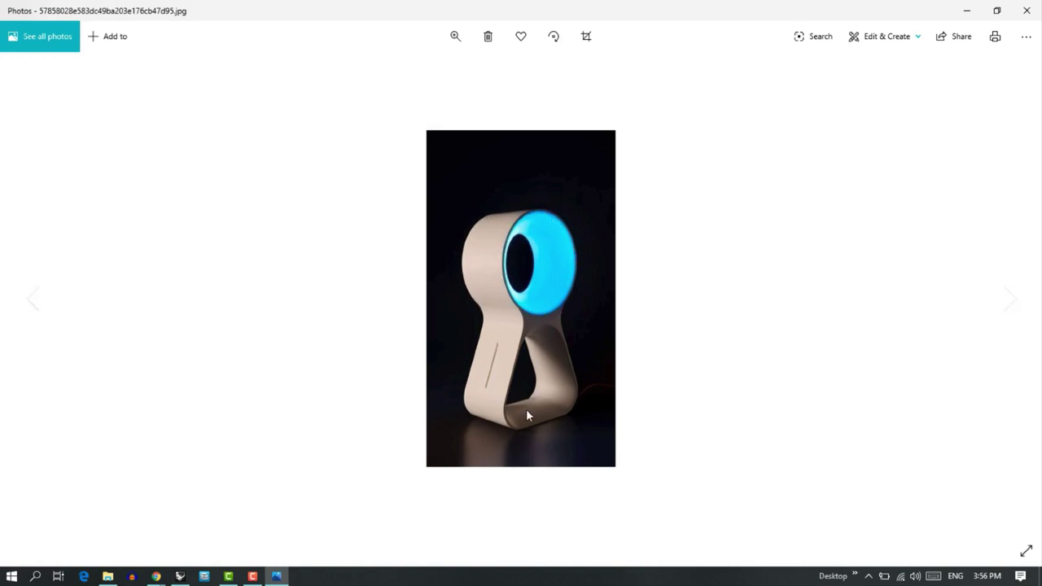
click(1027, 6)
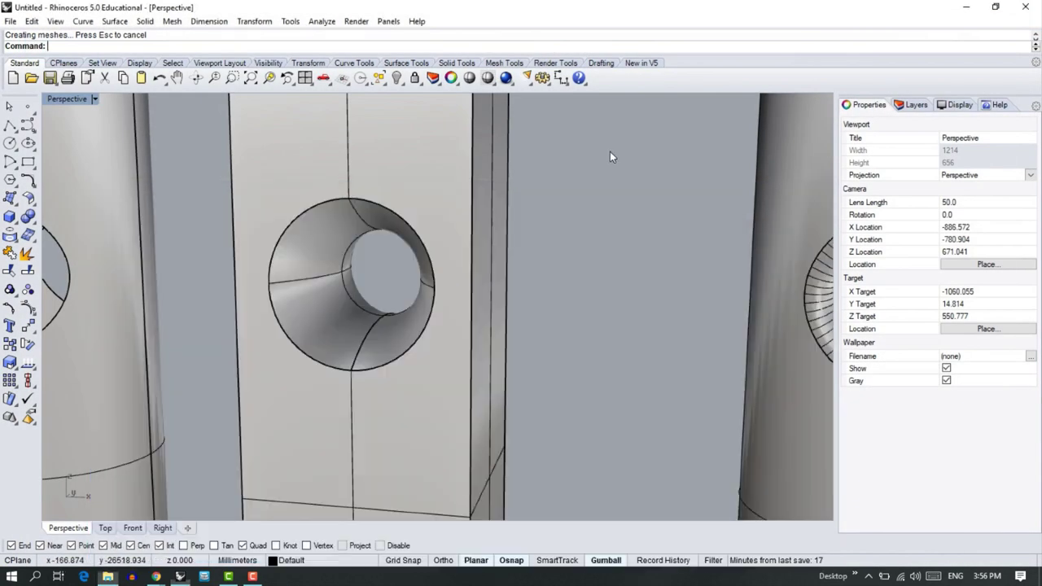
right_drag(607, 341, 554, 286)
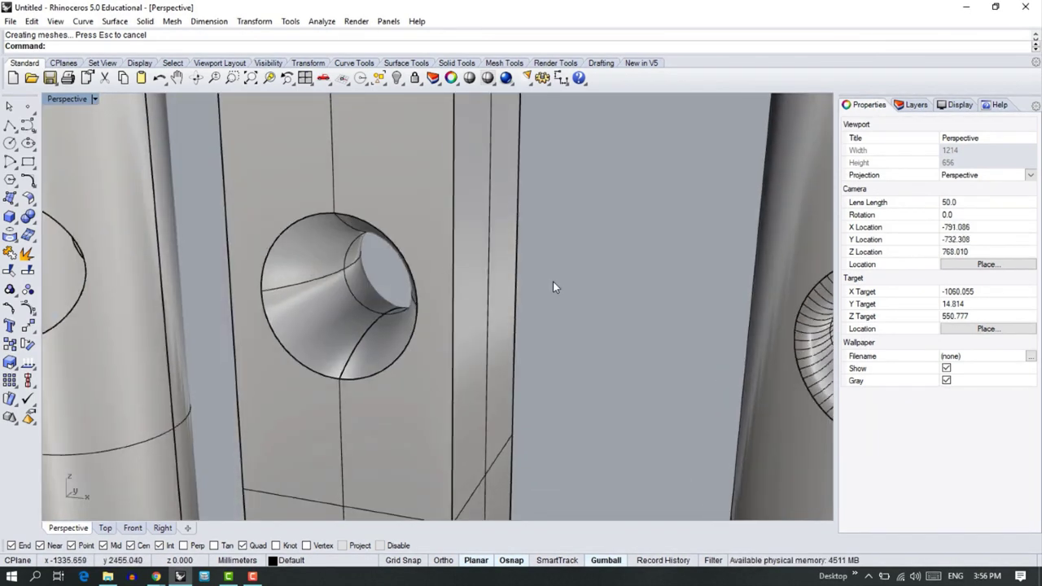
Join the revolved hole surface to the box and select the result to check its object type
right_drag(438, 269, 485, 252)
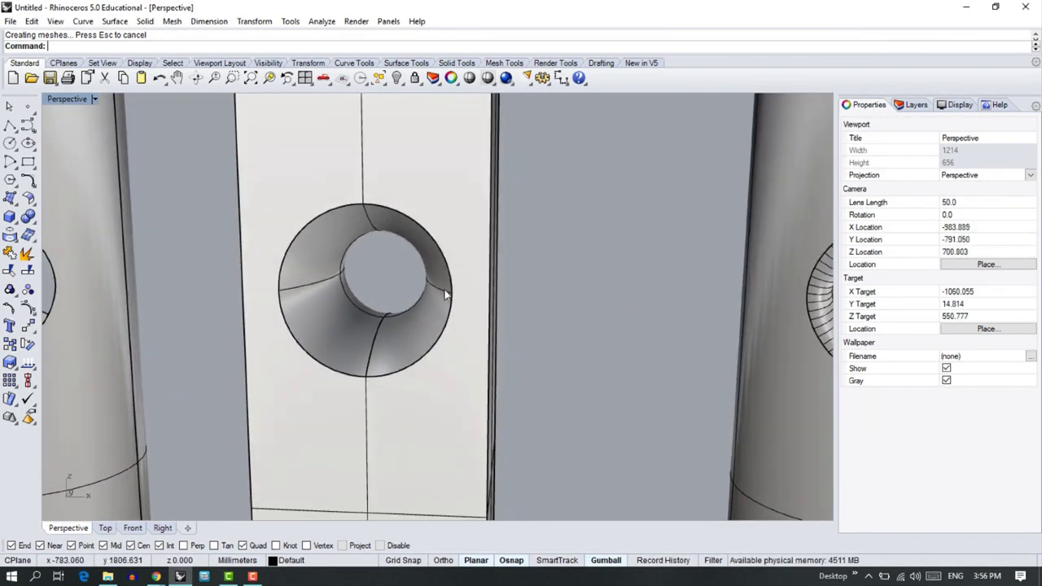
drag(422, 374, 318, 285)
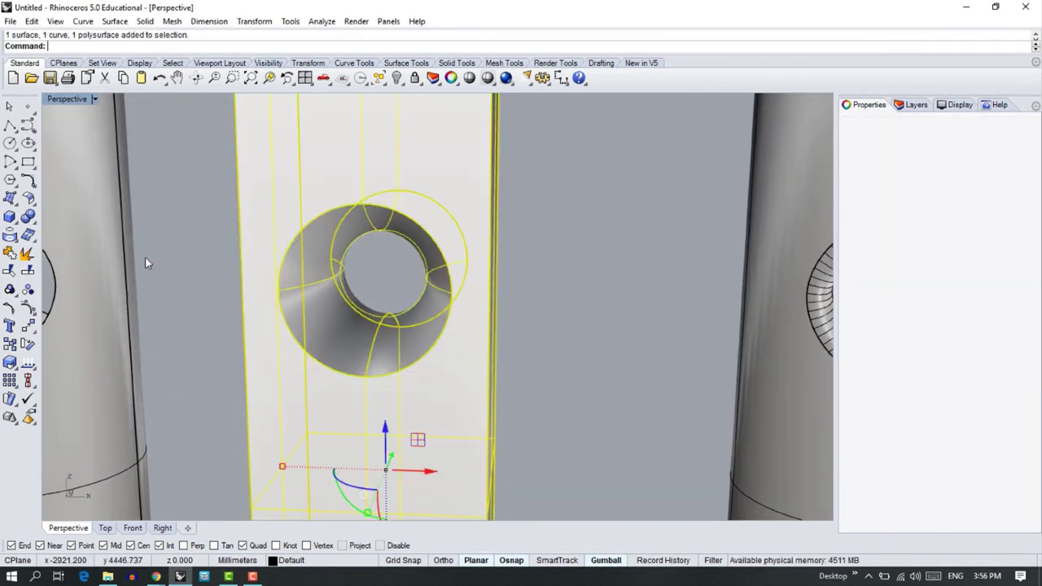
click(10, 254)
click(191, 219)
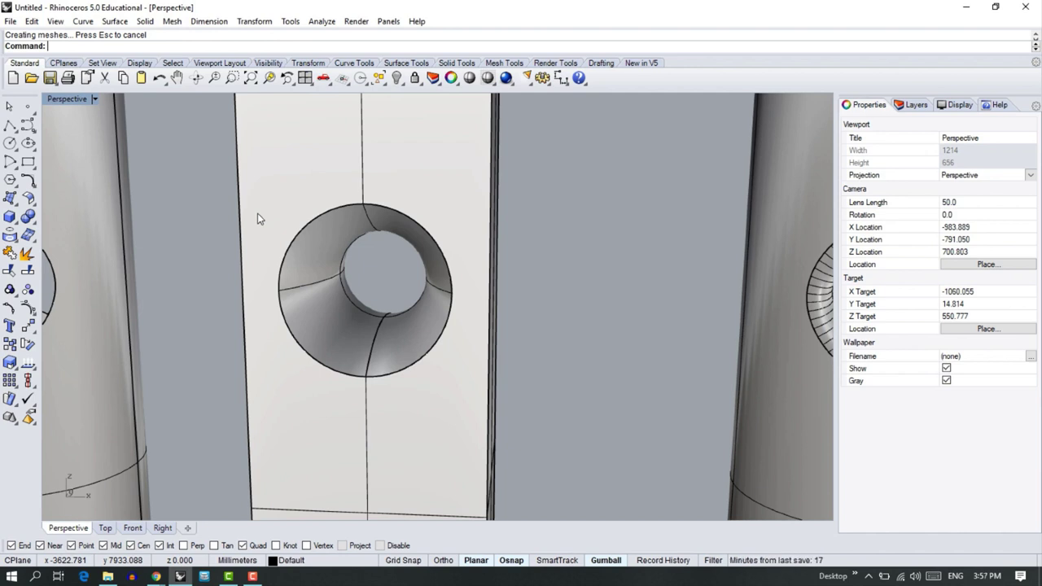
click(443, 326)
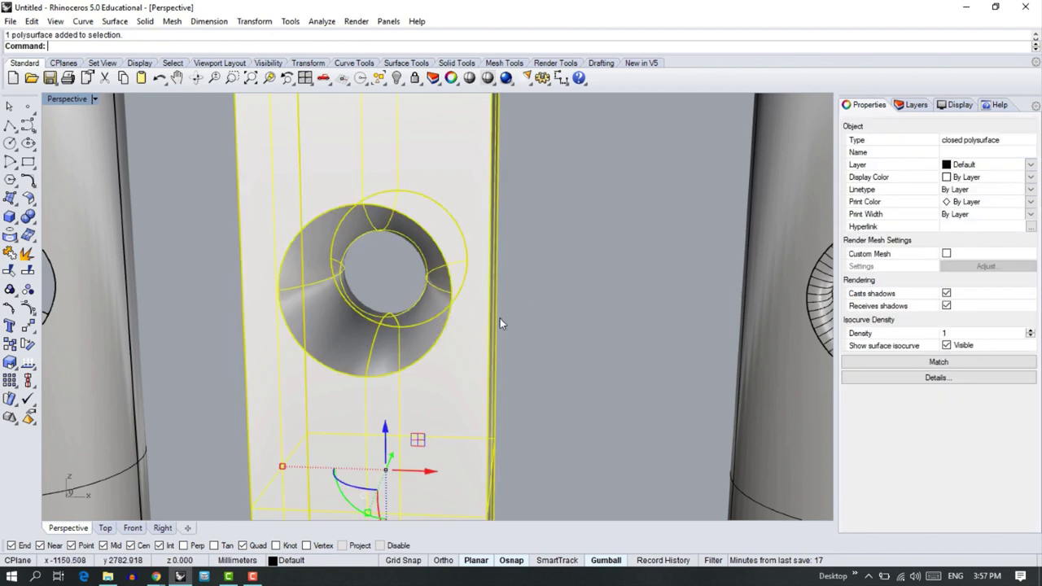
click(135, 193)
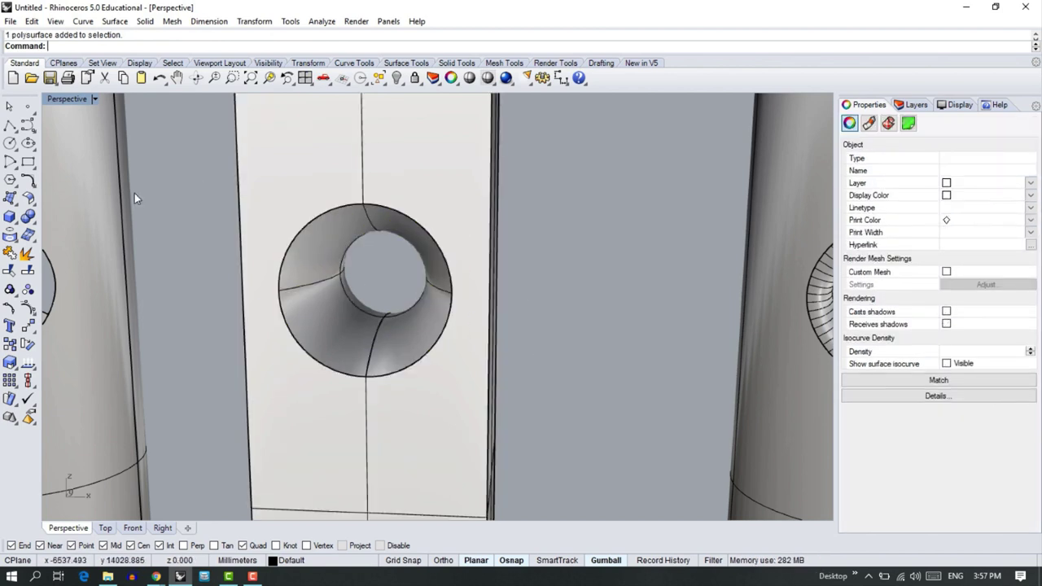
Fillet the front edge of the box's flared hole with a 15 mm radius
click(28, 217)
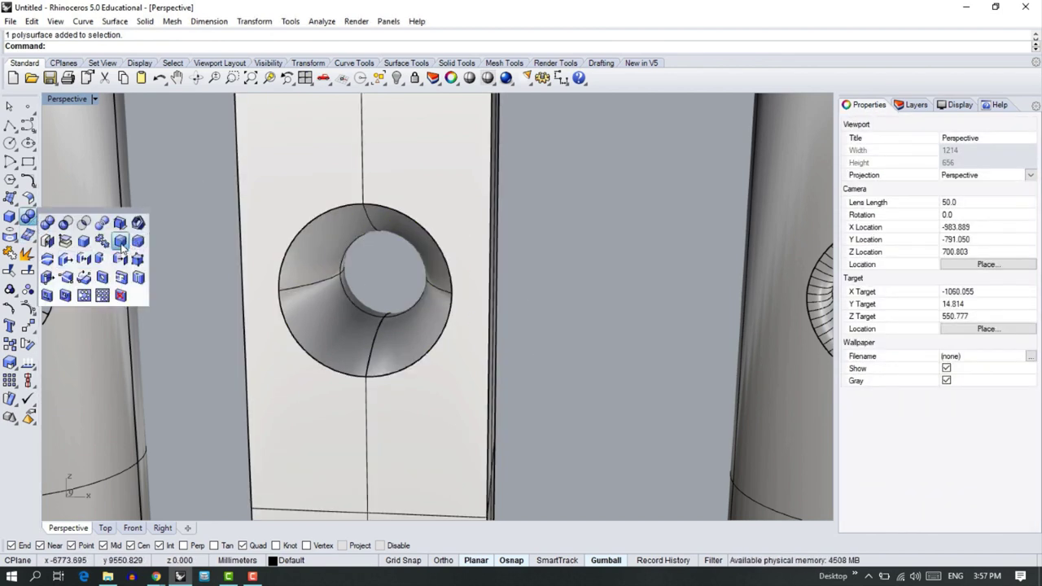
click(120, 259)
click(281, 307)
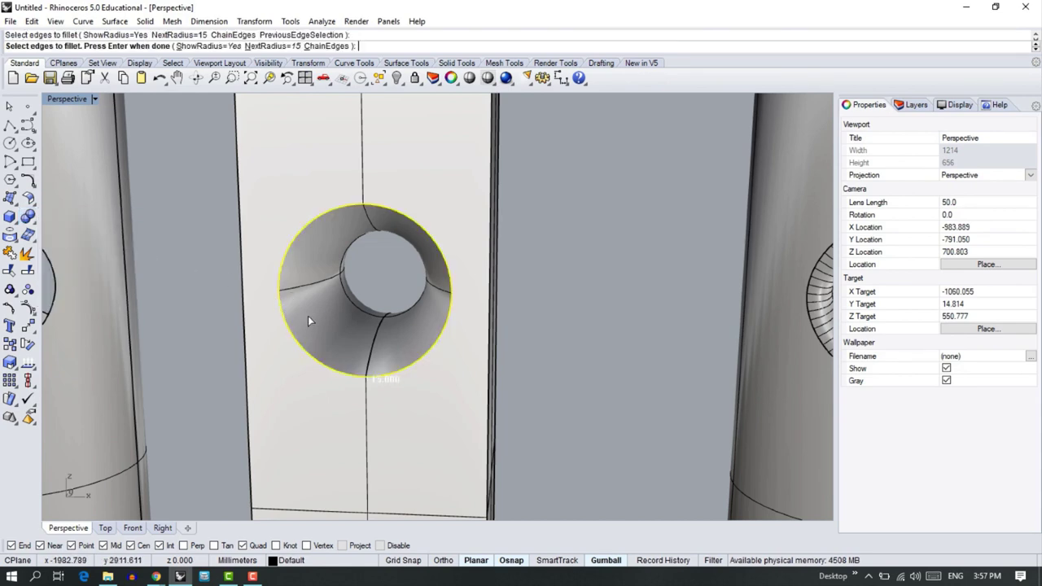
key(Return)
key(Return)
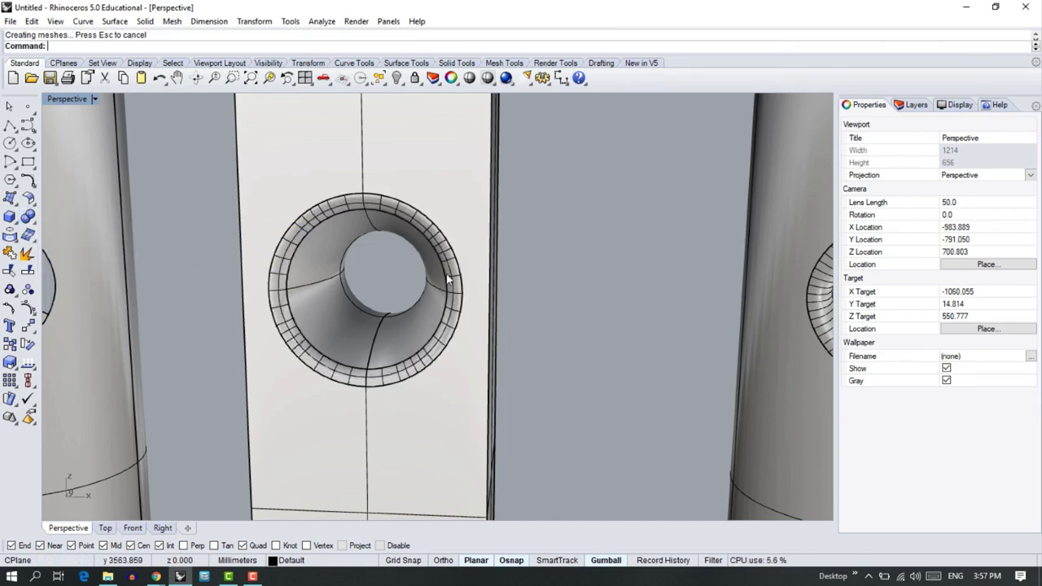
Examine the filleted rim of the box's flared hole from several angles and compare it with the neighbouring solids' holes
right_drag(450, 280, 532, 221)
scroll(454, 232, up, 6)
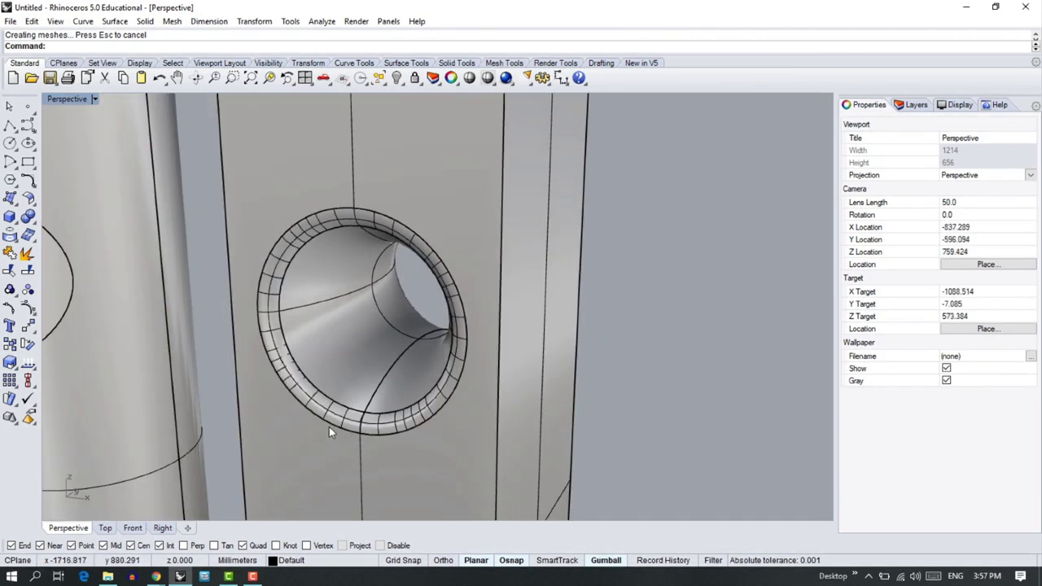
scroll(329, 426, up, 3)
scroll(387, 431, up, 2)
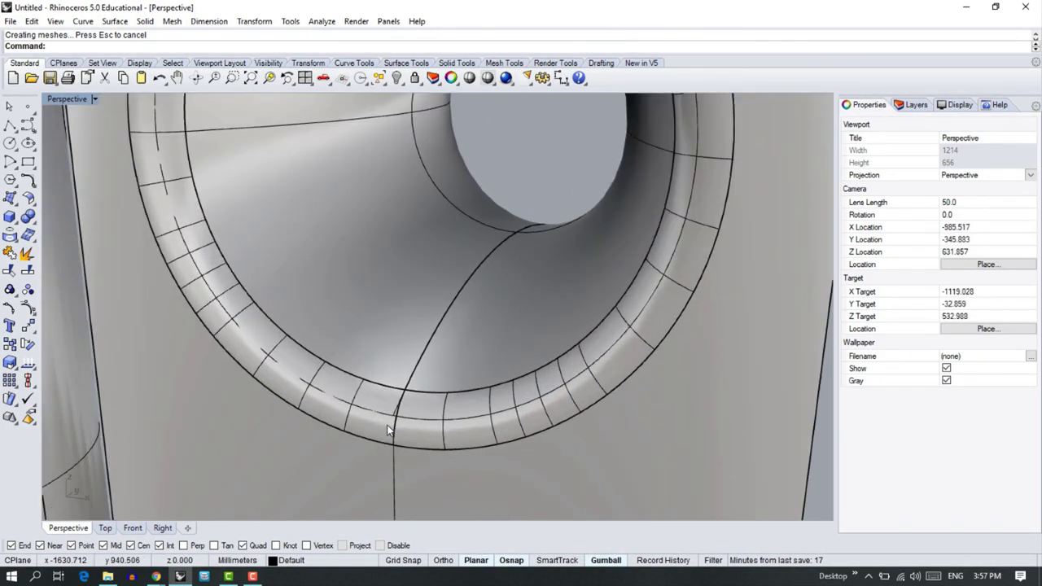
scroll(390, 433, down, 4)
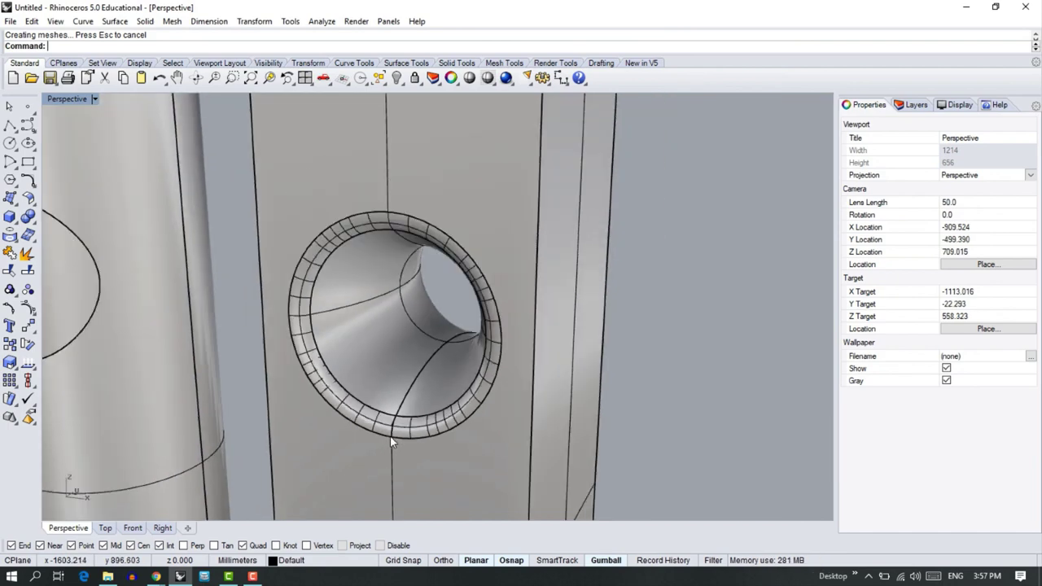
right_drag(447, 434, 455, 393)
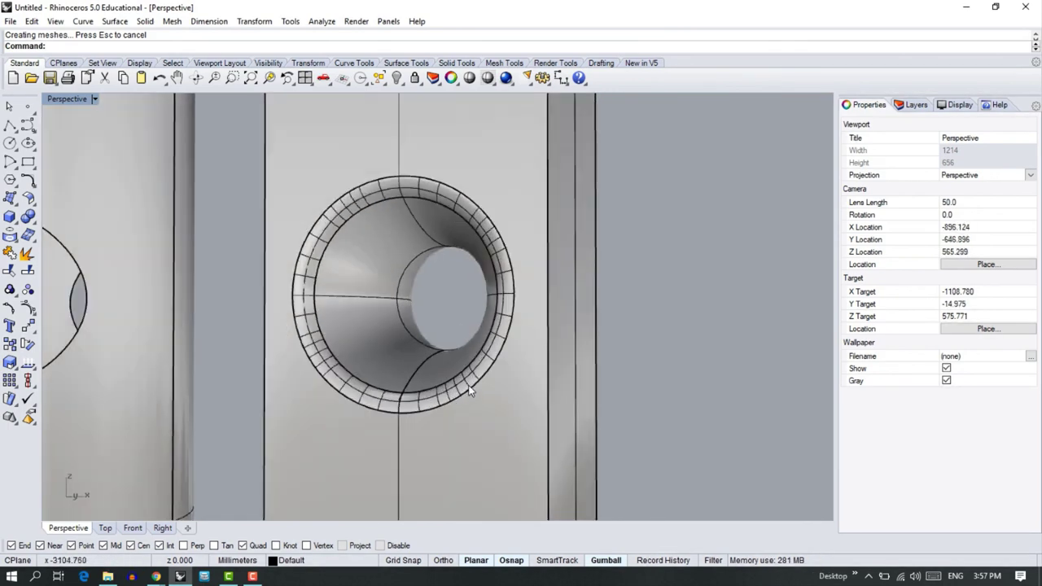
scroll(470, 387, down, 4)
scroll(521, 407, up, 2)
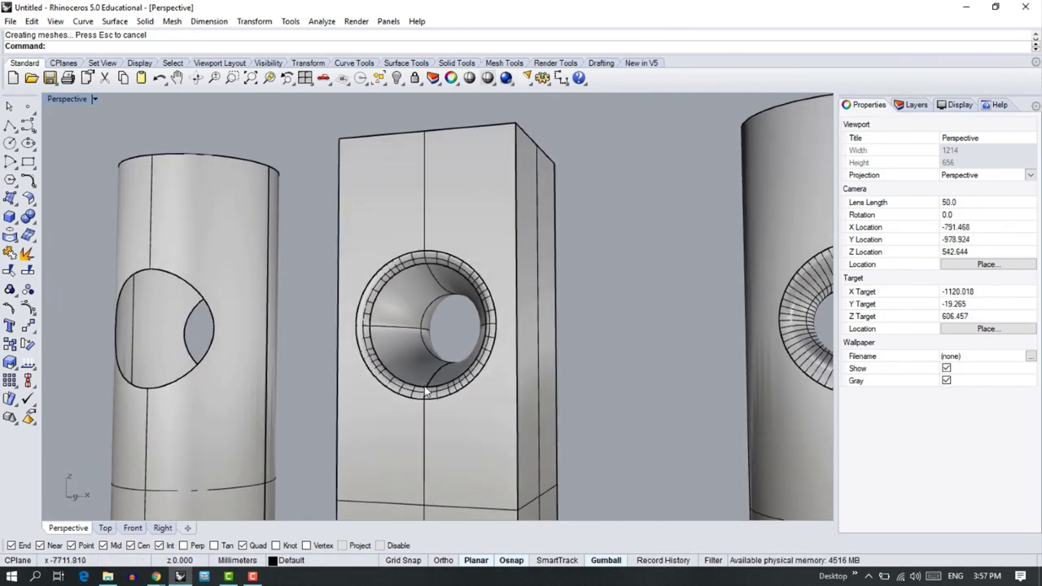
scroll(398, 383, up, 3)
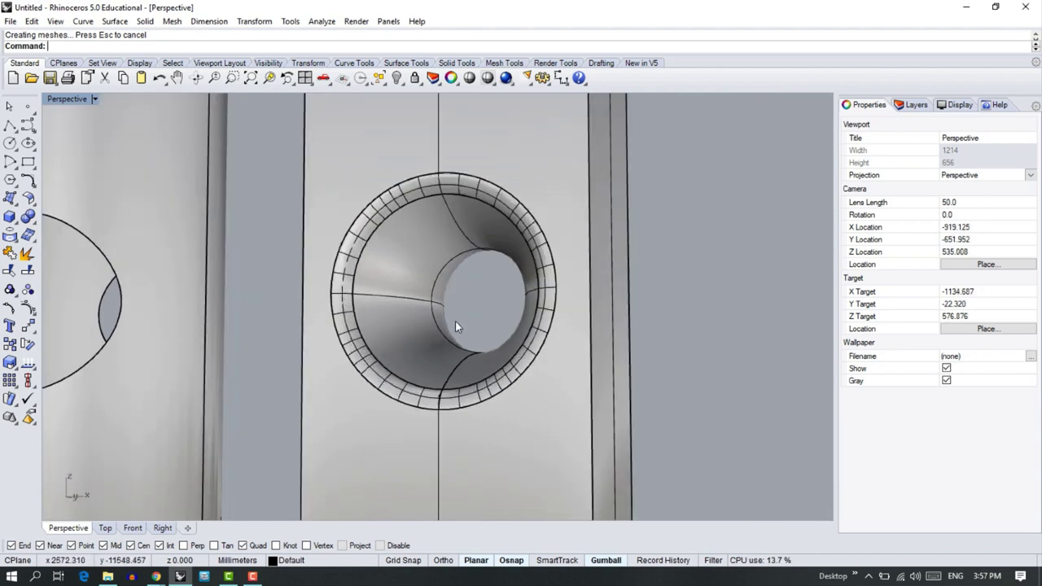
right_drag(456, 322, 503, 291)
right_click(690, 290)
scroll(653, 281, down, 3)
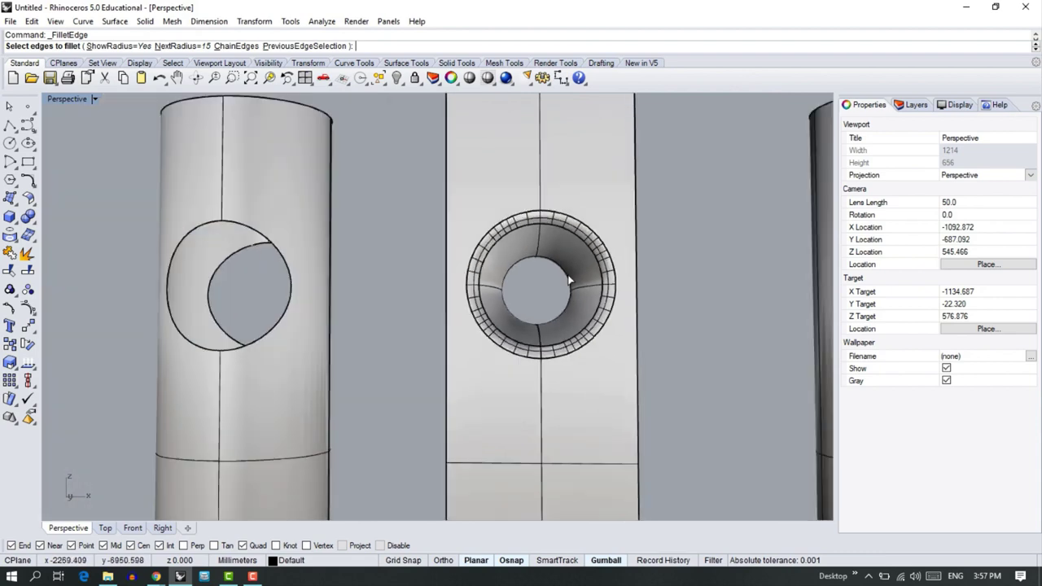
right_drag(366, 272, 446, 308)
scroll(446, 309, down, 6)
scroll(503, 302, up, 4)
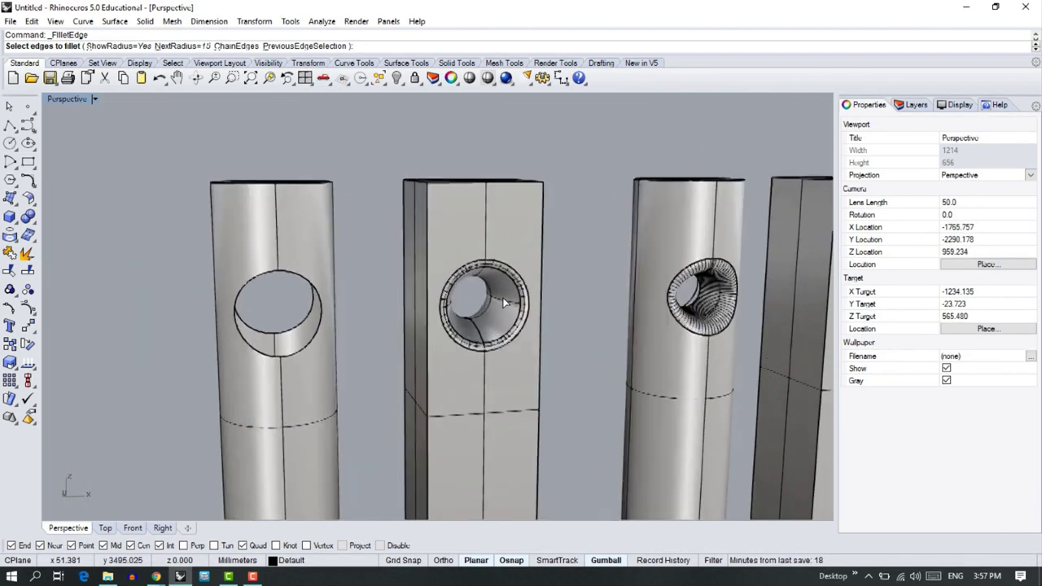
scroll(559, 344, up, 3)
scroll(610, 325, down, 2)
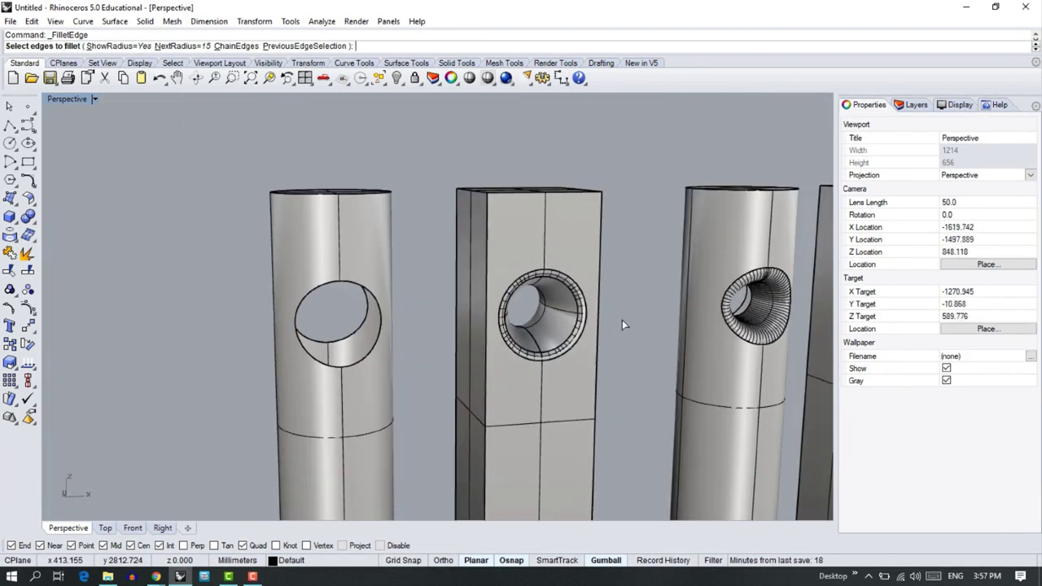
Draw a start-end-point arc between the lowest points of the plain cylinder's front and back hole edges, bulging upward in the Right view
right_drag(383, 316, 280, 338)
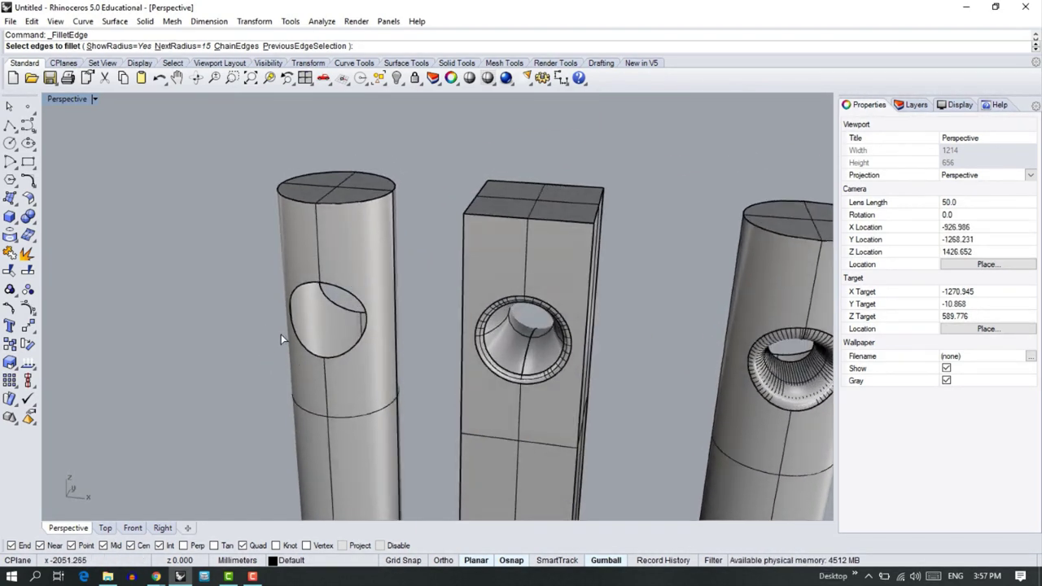
scroll(298, 295, up, 5)
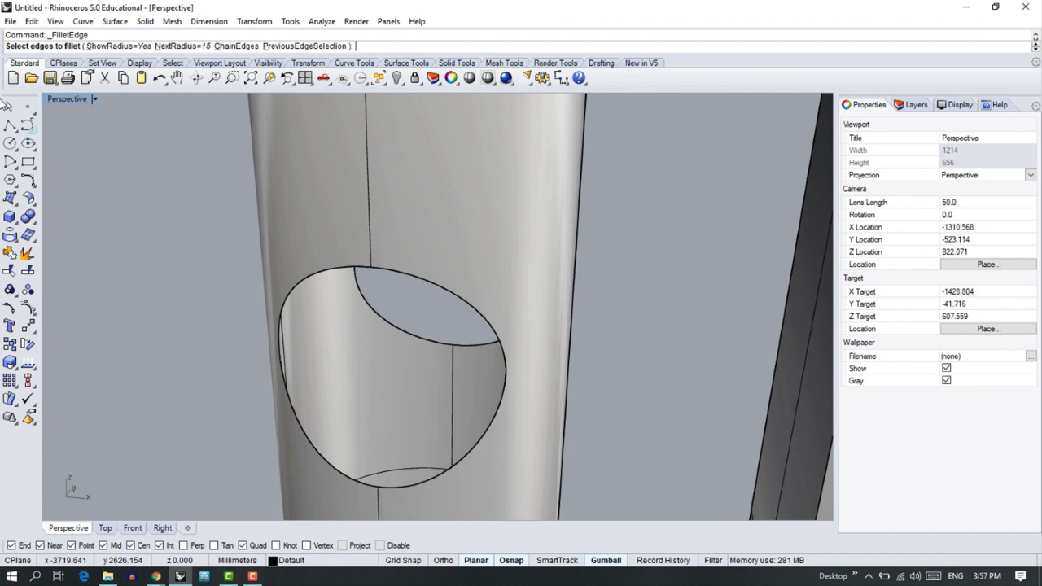
click(14, 166)
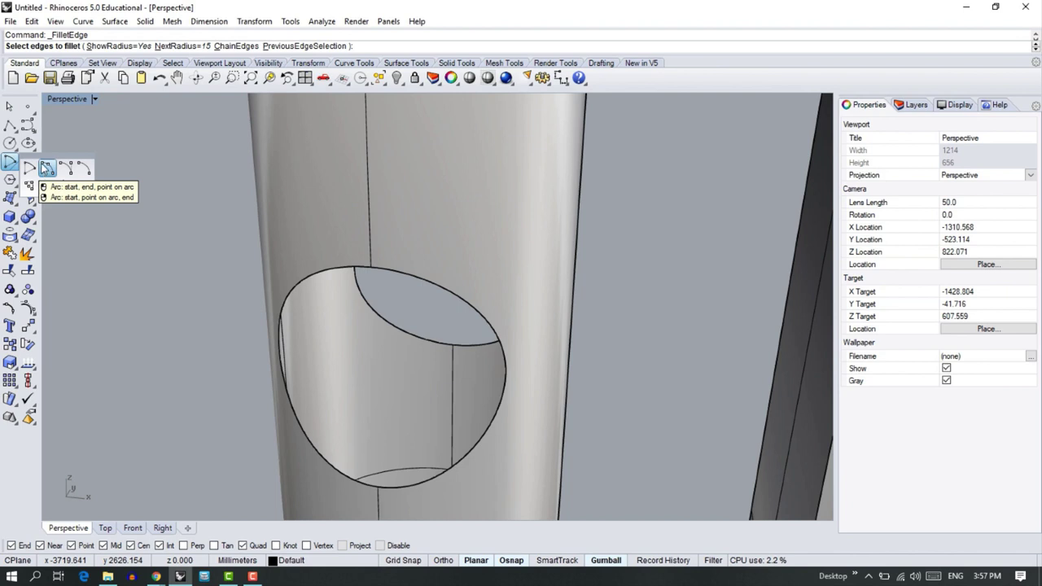
click(47, 168)
click(379, 486)
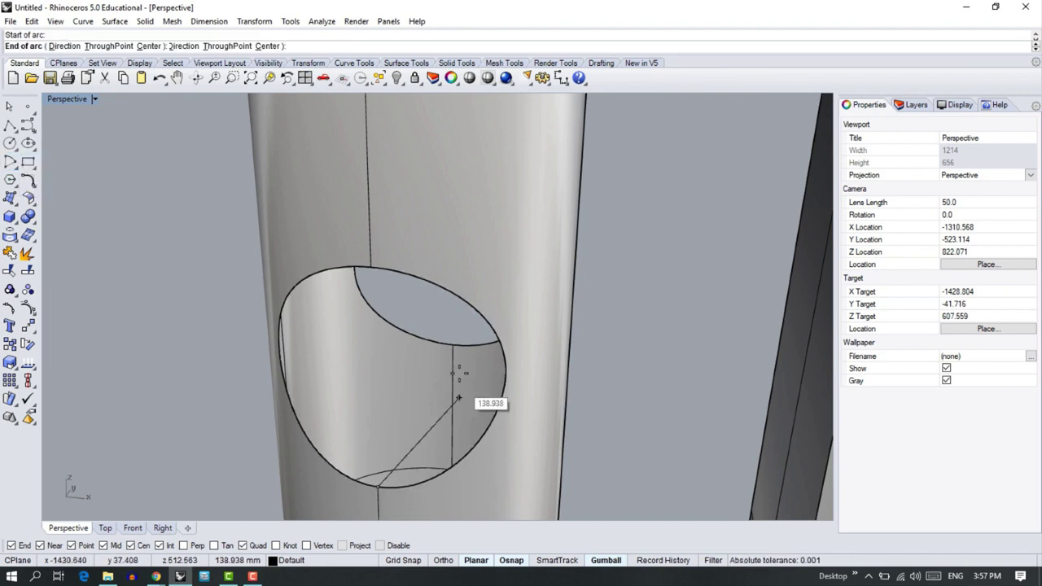
click(454, 343)
click(163, 528)
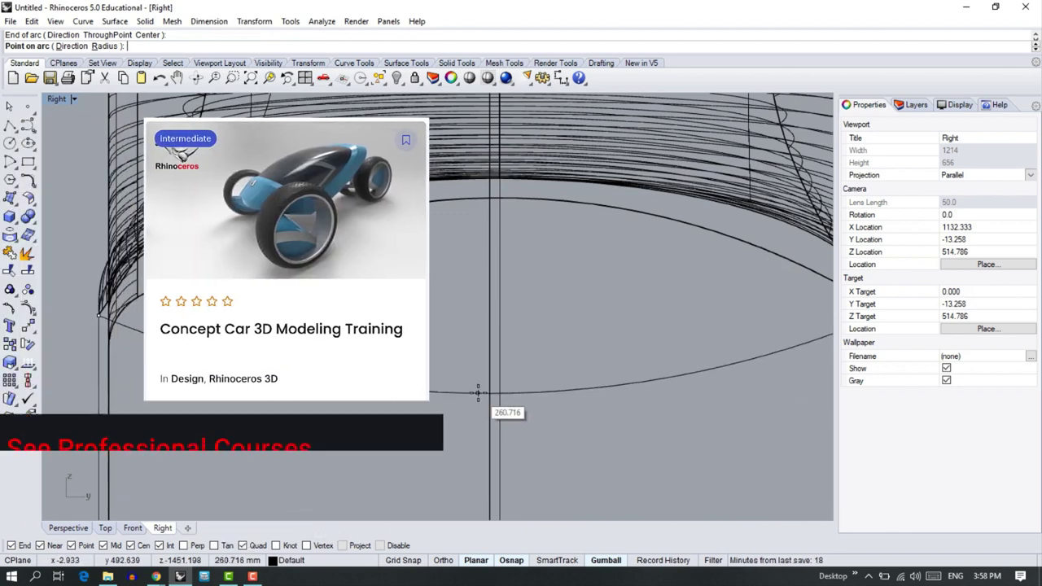
scroll(478, 393, down, 4)
click(513, 291)
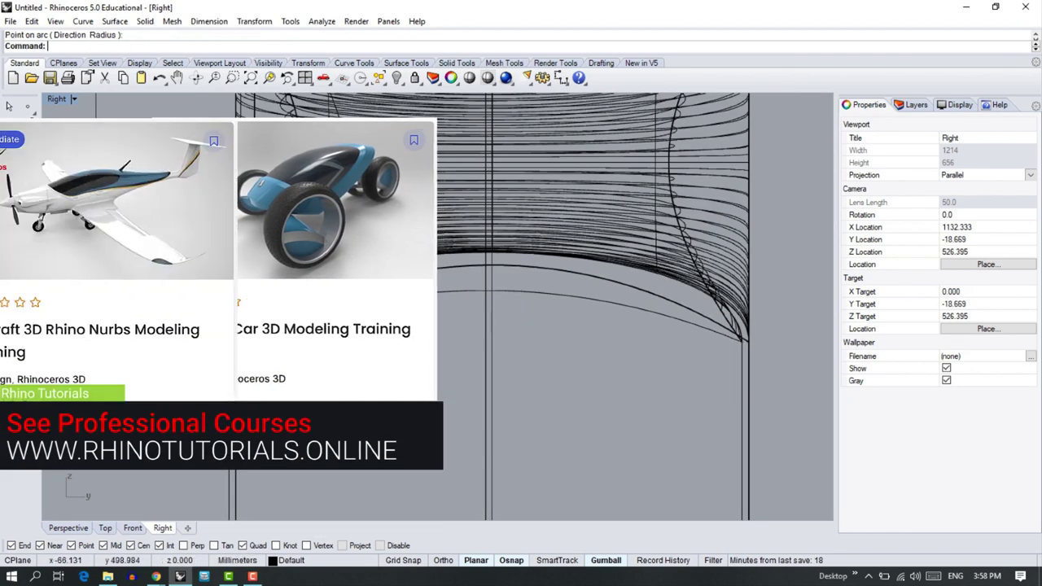
Try a closed two-rail sweep of the arc along the cylinder's front and back hole edges without simplifying, and undo it
click(68, 528)
right_drag(353, 354, 379, 326)
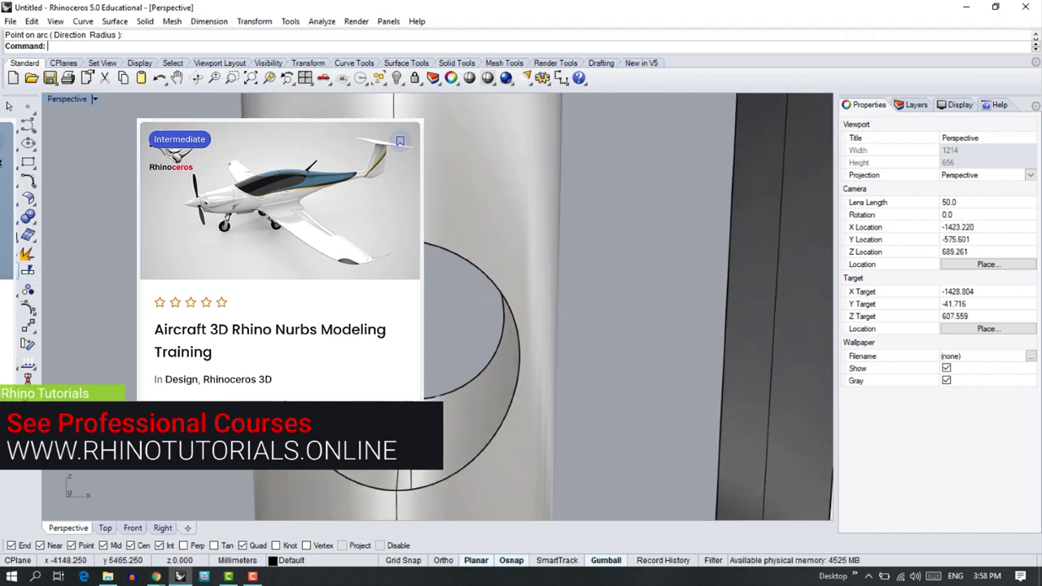
click(10, 199)
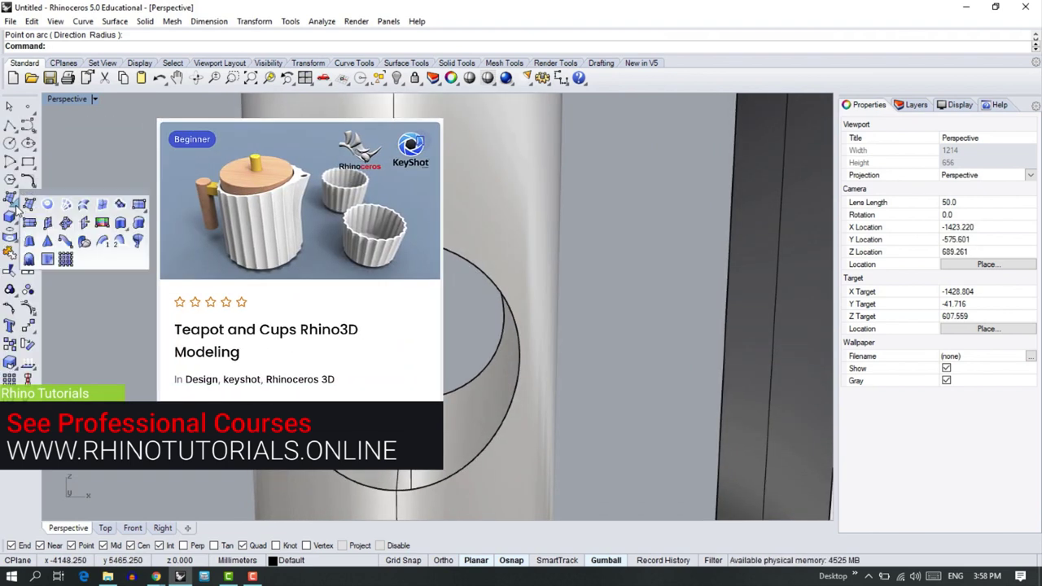
click(119, 241)
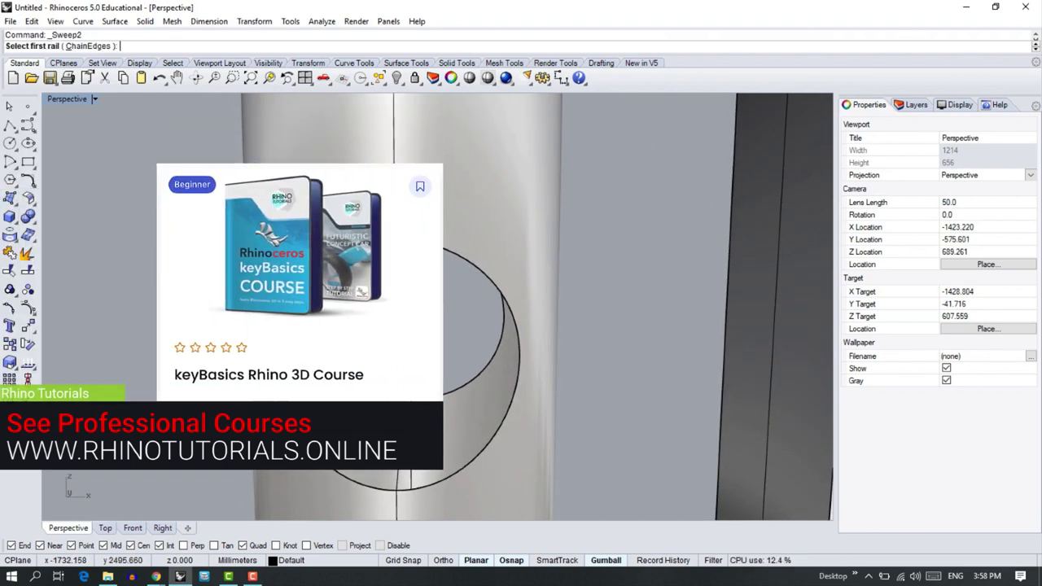
click(352, 453)
click(343, 479)
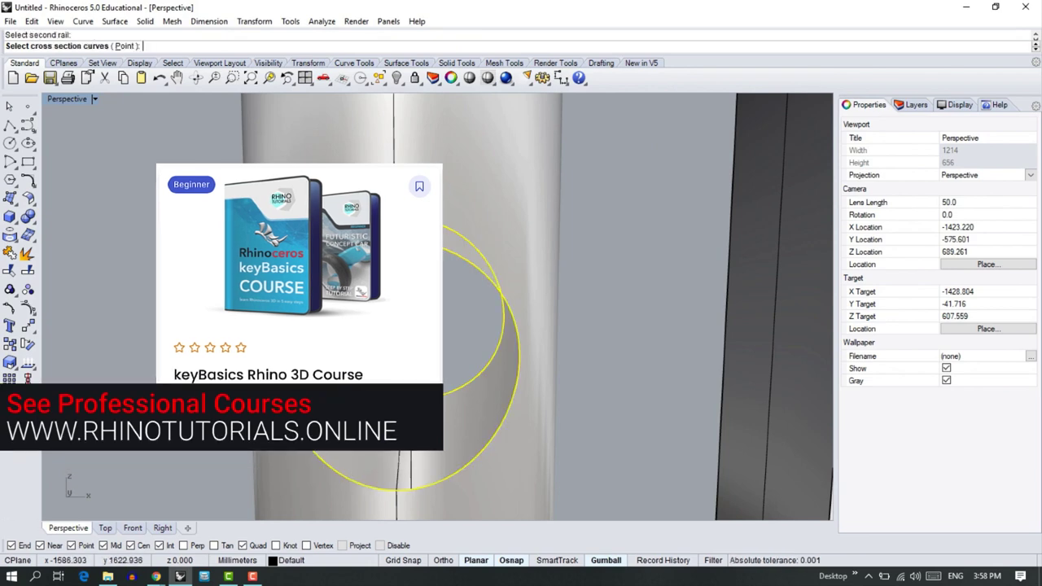
click(407, 434)
key(Return)
right_drag(410, 358, 396, 402)
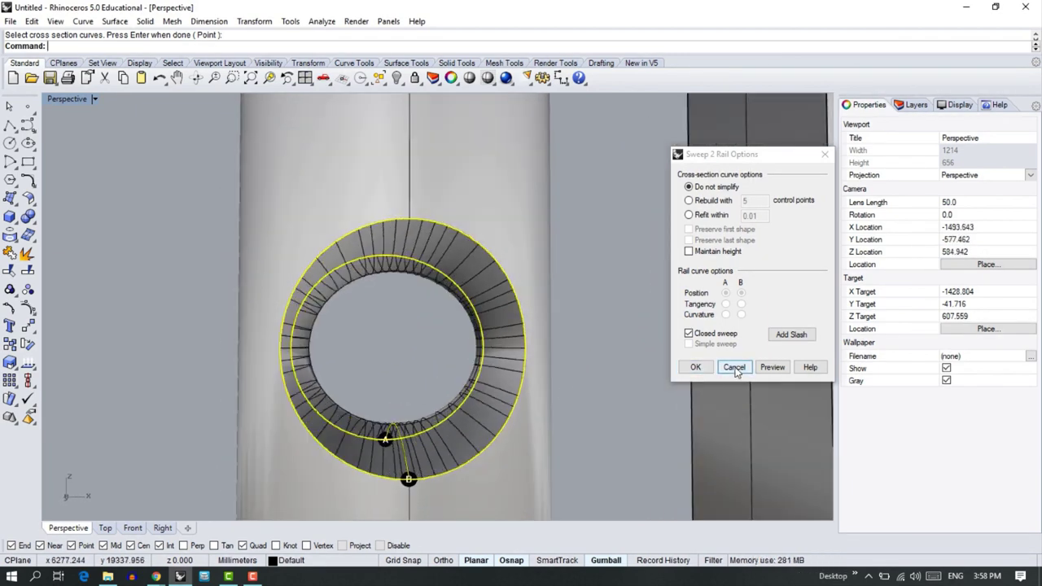
click(696, 367)
mouse_move(495, 377)
right_down()
mouse_move(472, 376)
mouse_move(521, 373)
right_up()
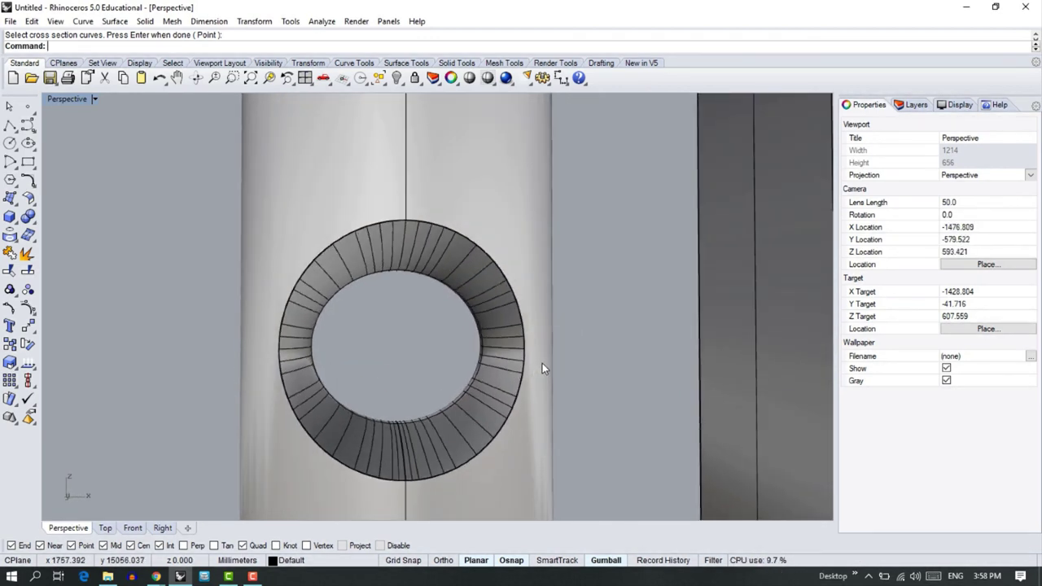
key(ctrl+z)
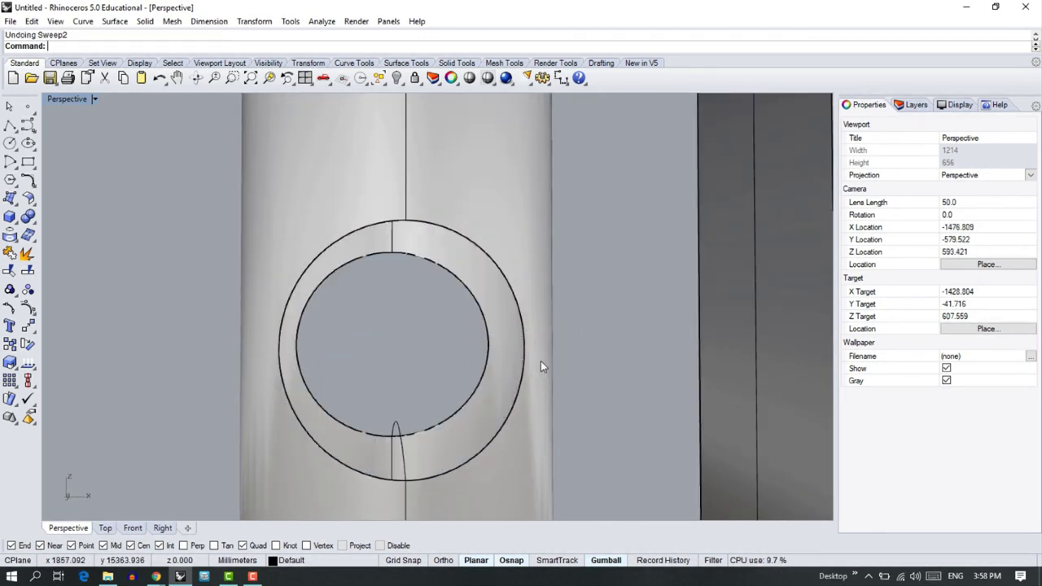
click(16, 208)
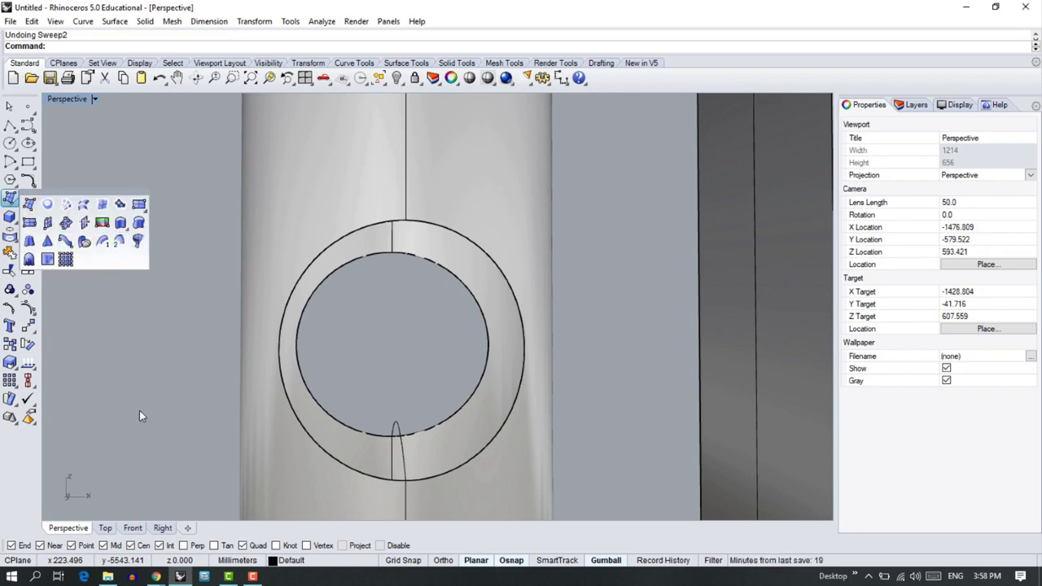
right_drag(402, 406, 397, 440)
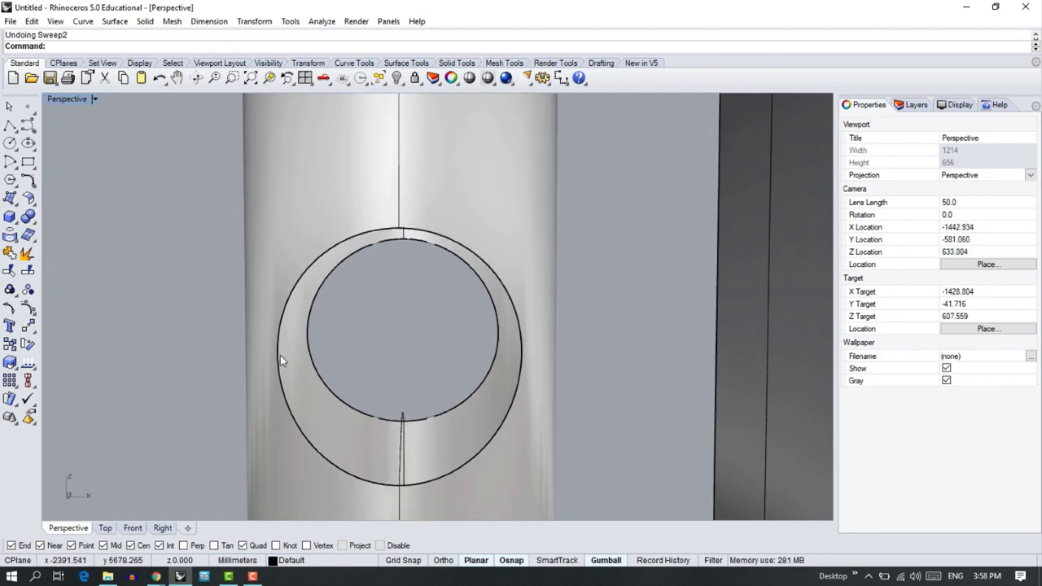
mouse_move(316, 341)
right_down()
mouse_move(372, 340)
mouse_move(300, 351)
right_up()
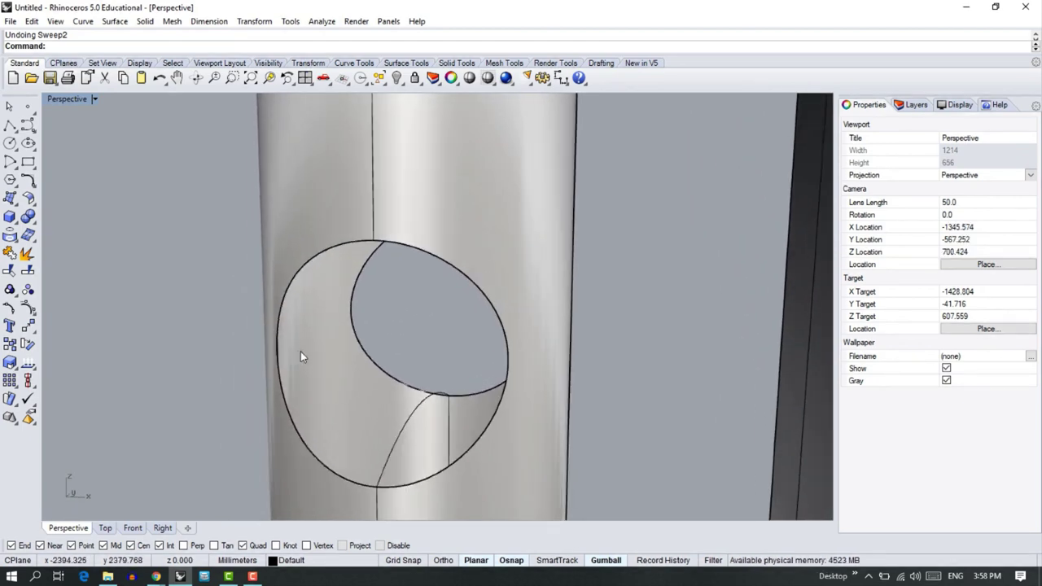
click(14, 165)
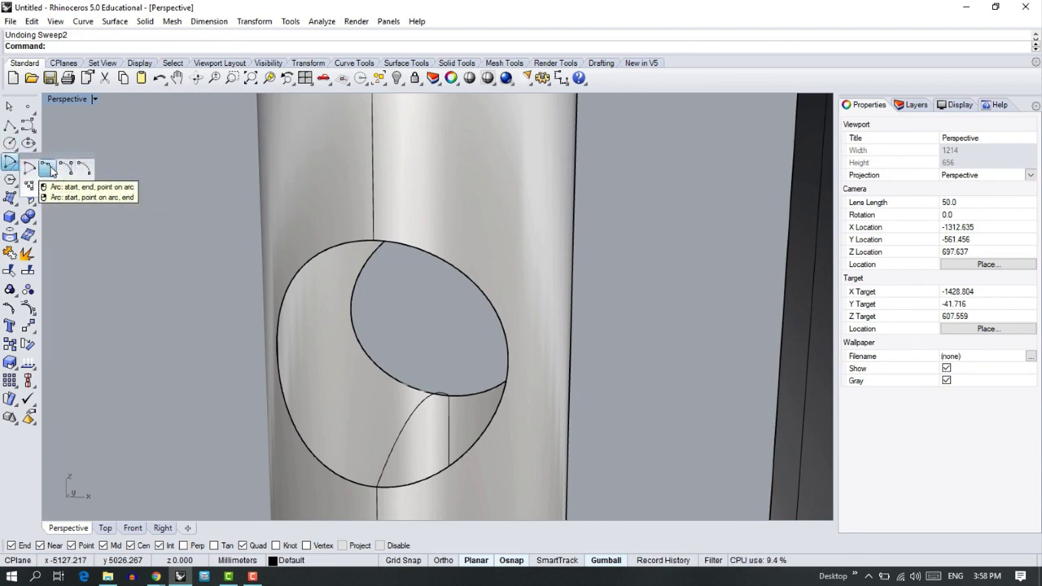
click(85, 169)
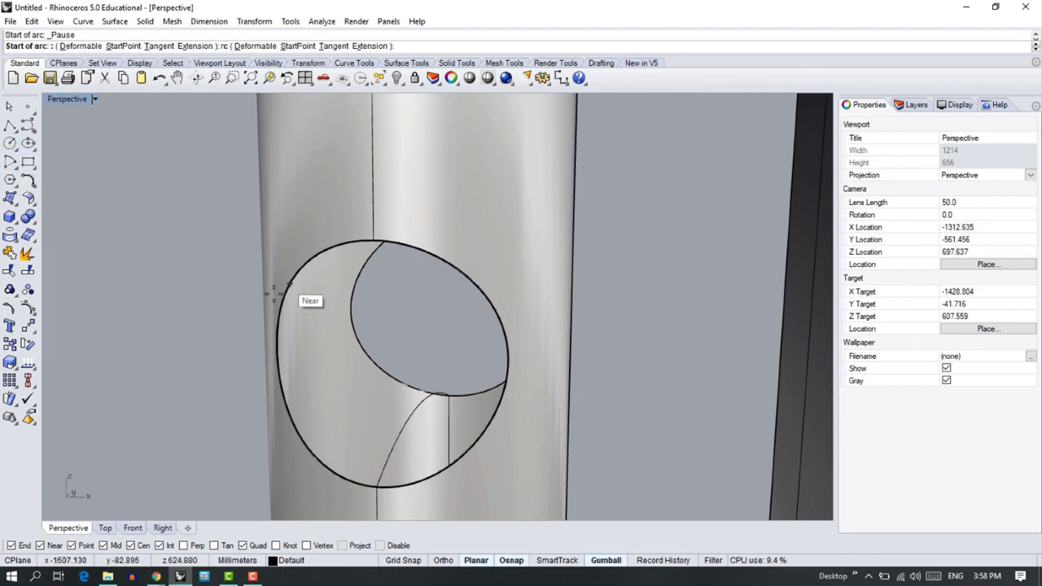
click(276, 350)
click(350, 312)
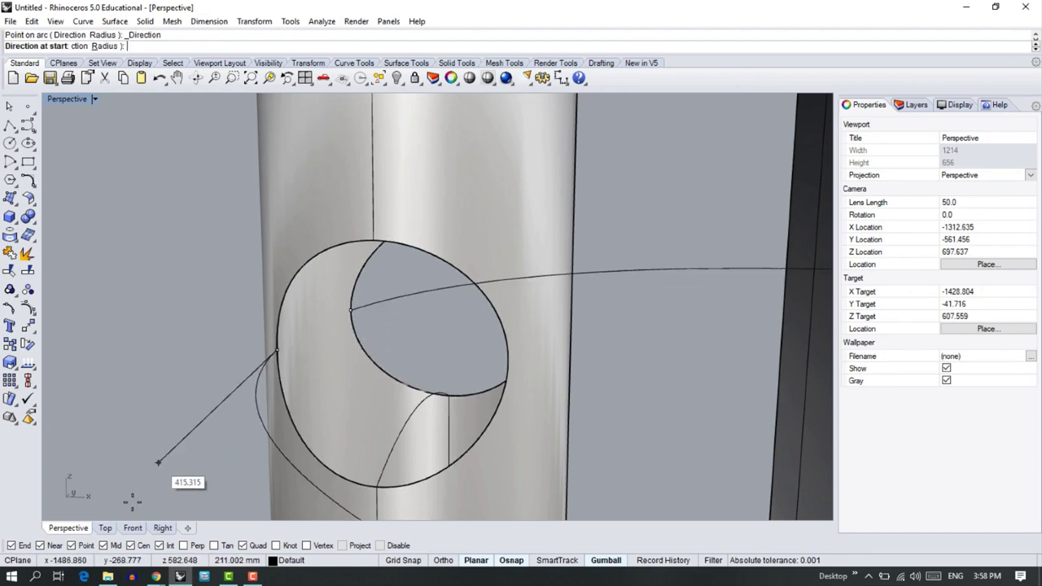
click(106, 528)
scroll(304, 461, down, 8)
scroll(521, 369, down, 15)
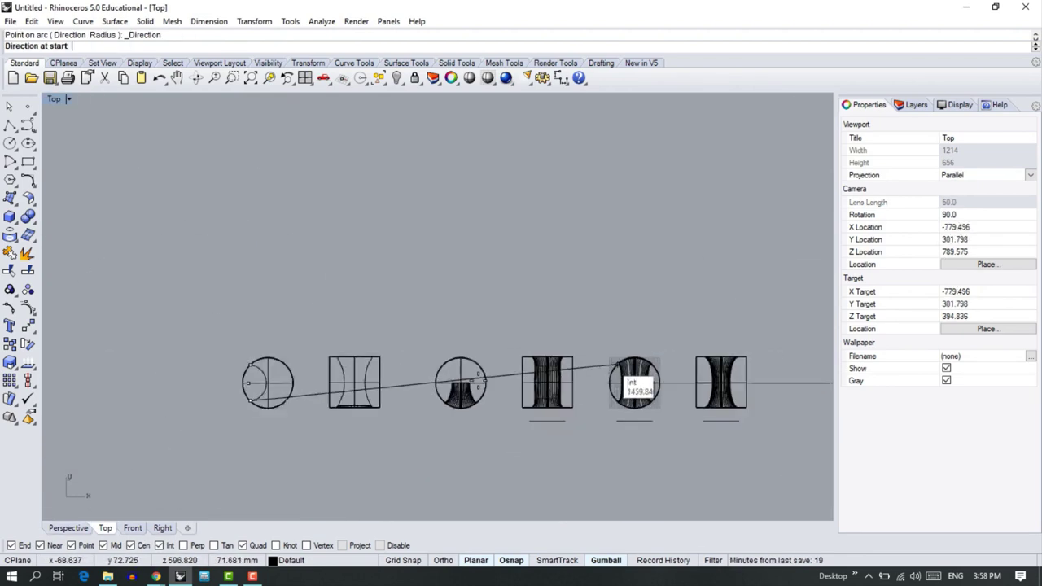
scroll(367, 391, up, 20)
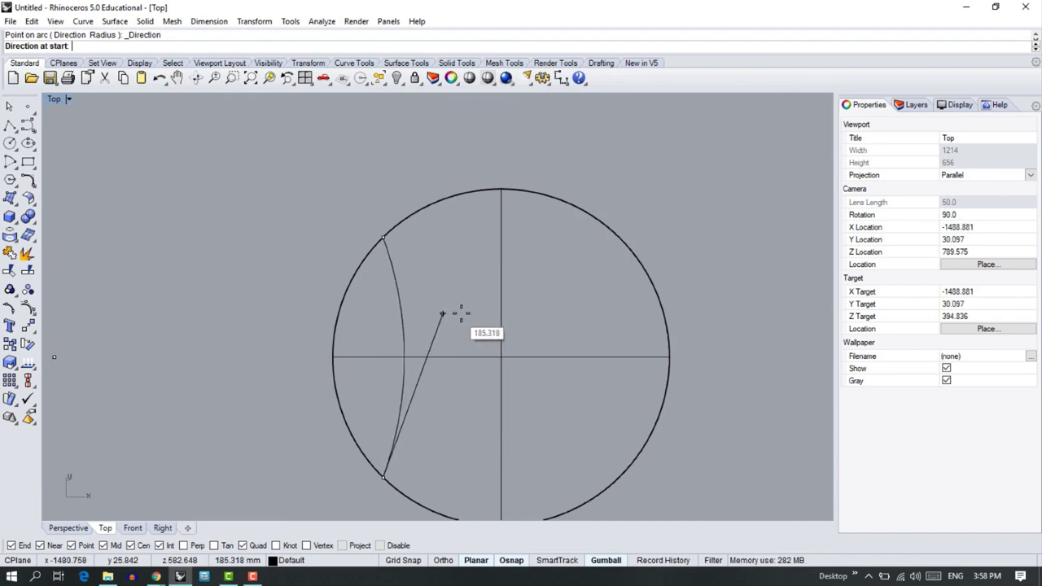
key(Escape)
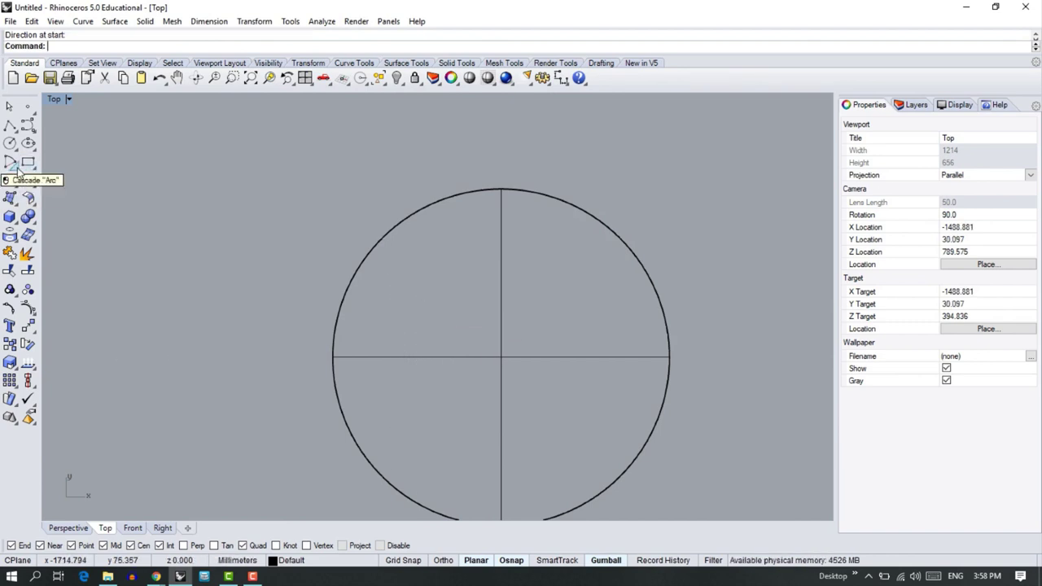
Draw a start-end-point arc between the left quadrant points of the cylinder's front and back hole edges, bulging toward the hole's centre in the Top view
click(31, 183)
click(48, 169)
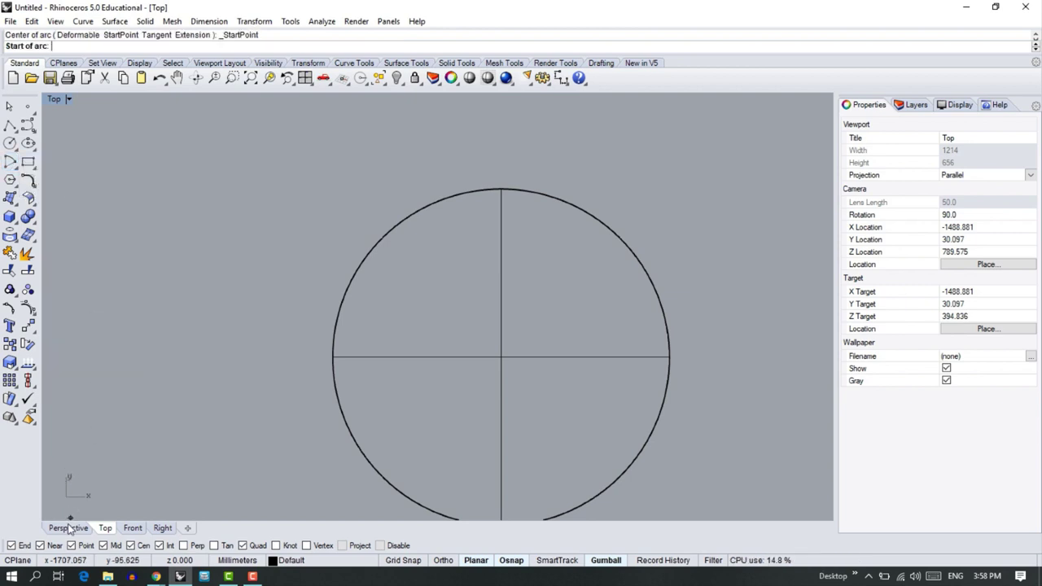
click(69, 527)
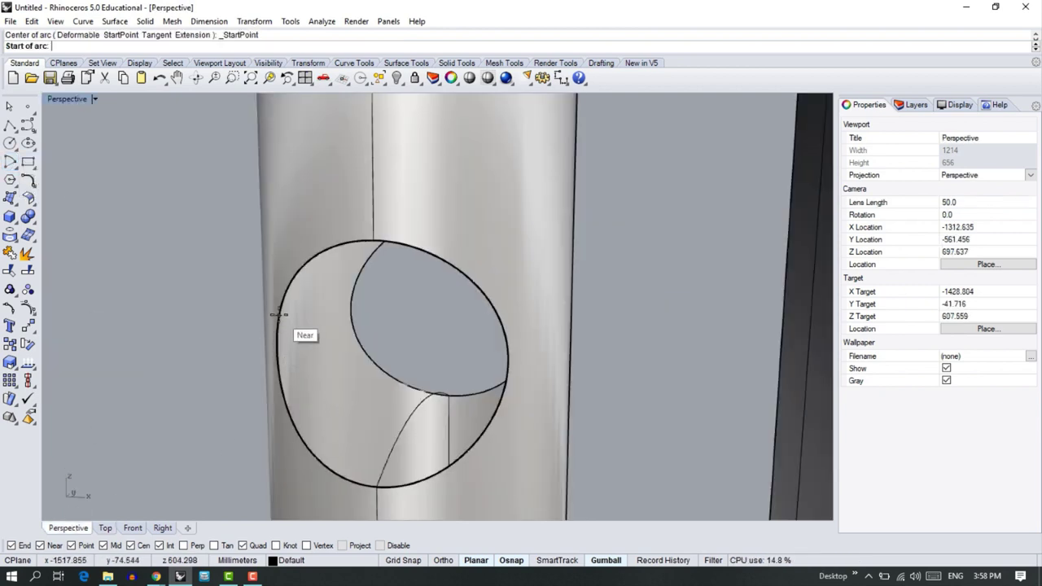
click(295, 353)
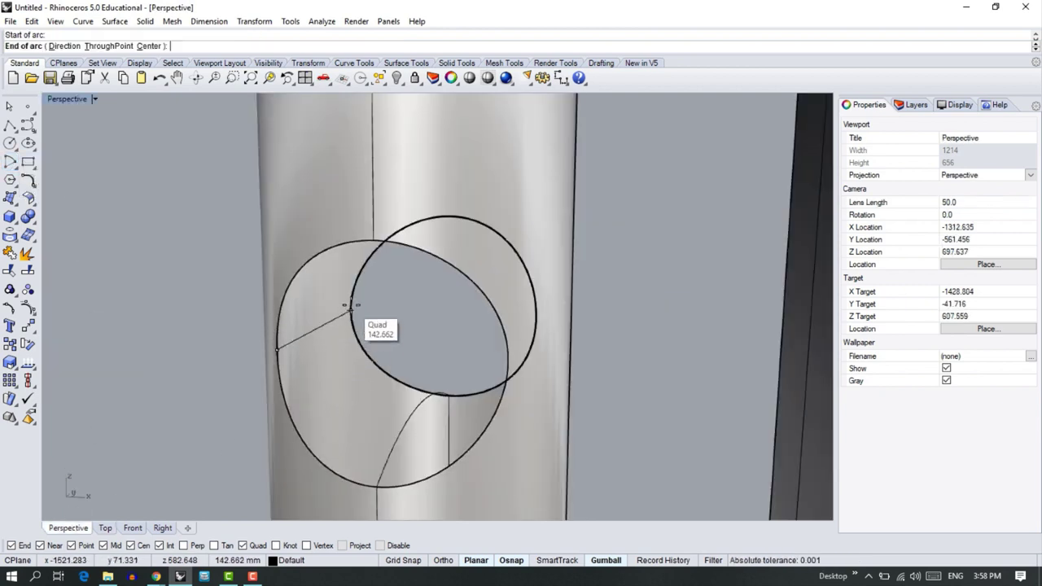
click(351, 309)
click(114, 529)
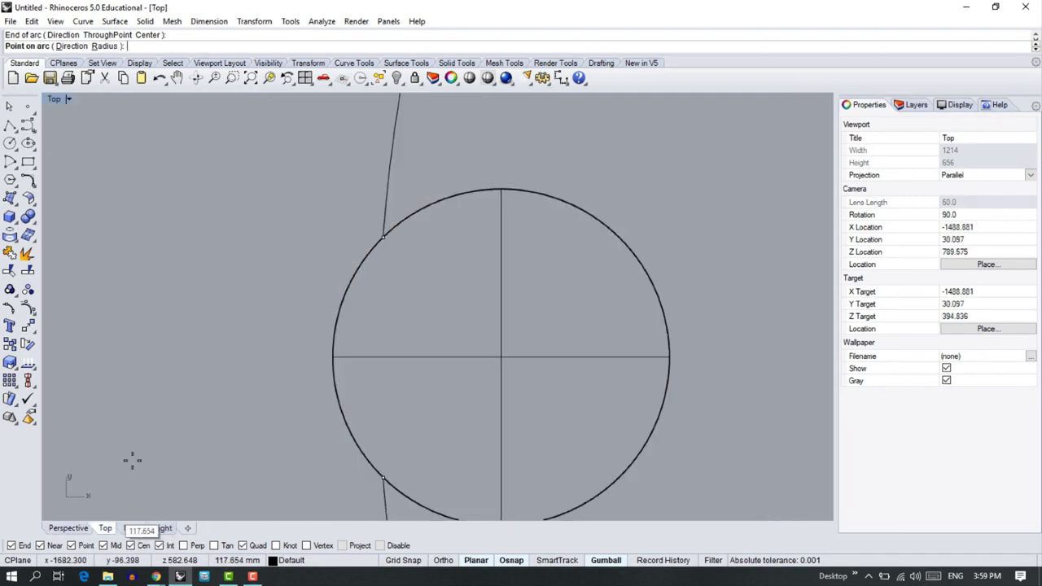
click(443, 326)
click(68, 527)
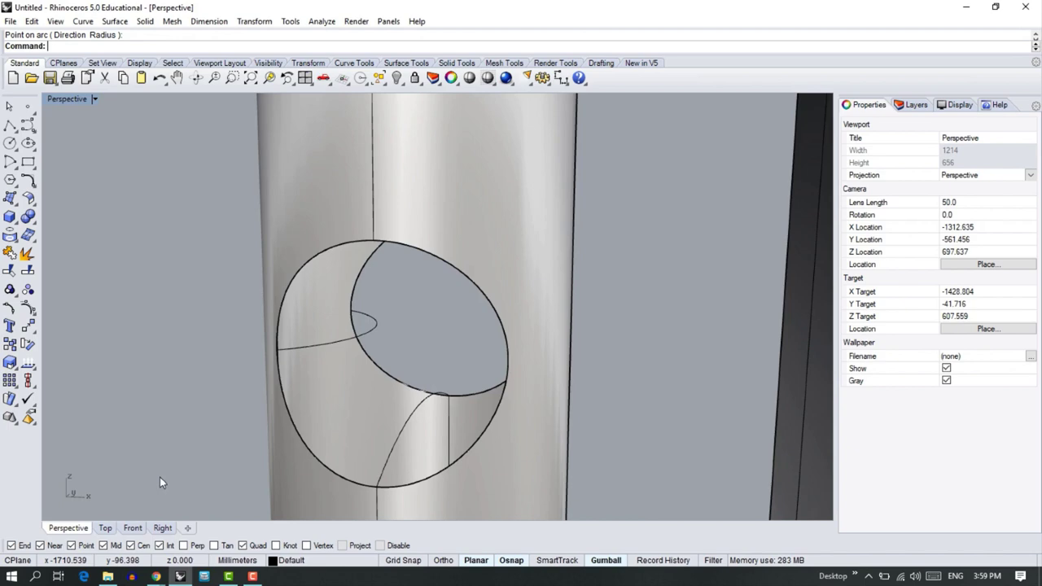
right_drag(342, 367, 360, 353)
click(357, 350)
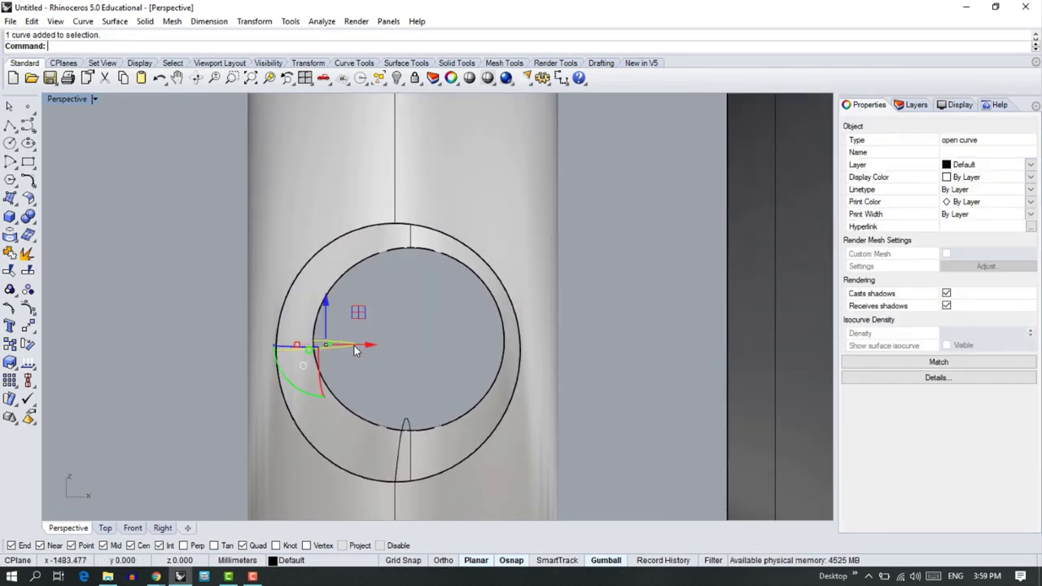
click(374, 412)
right_drag(374, 414, 362, 373)
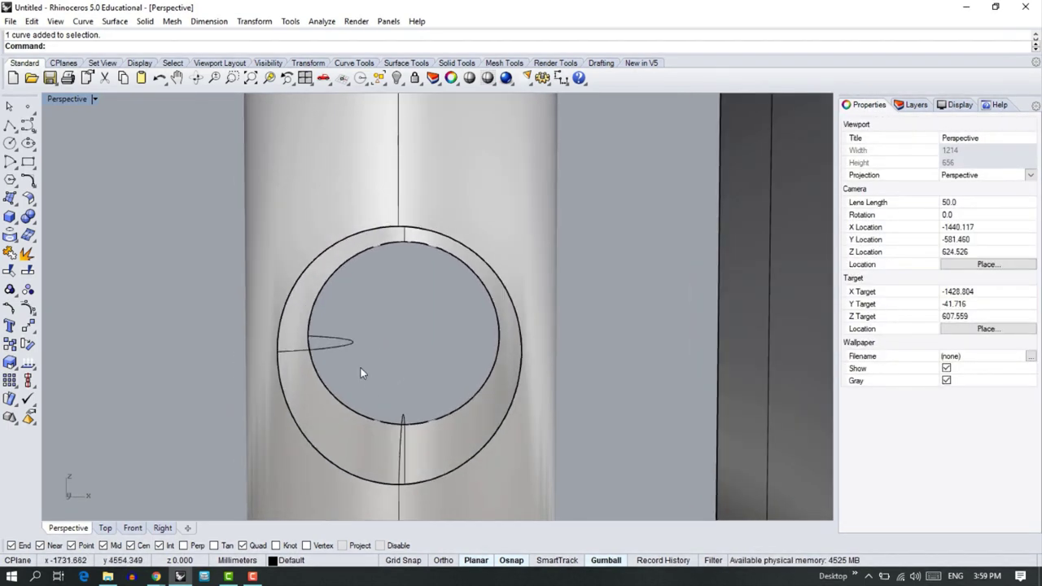
Duplicate the hole's left and lower arcs in place and try to rotate the copies in the Front view
click(348, 345)
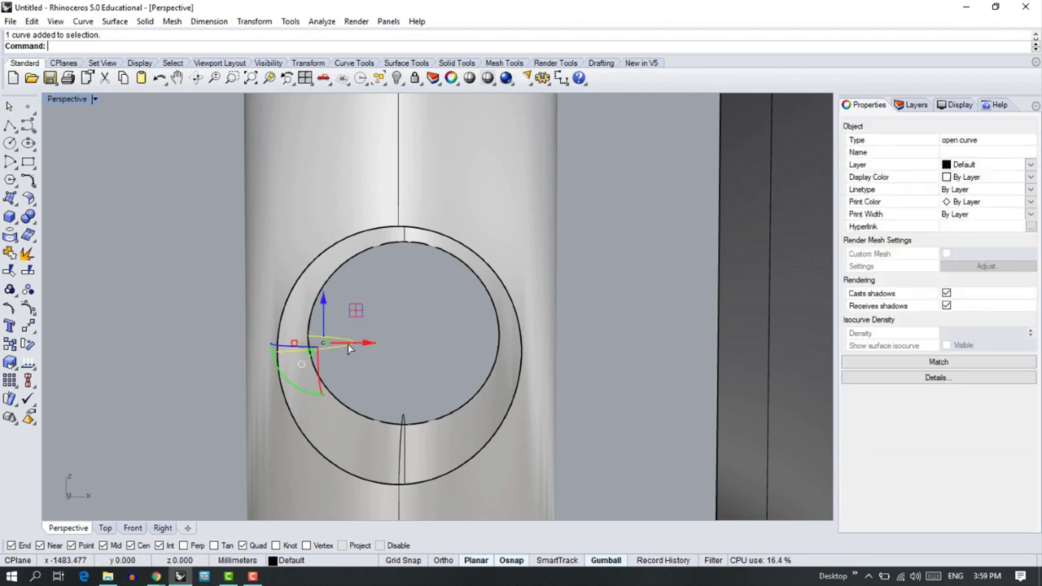
shift+click(401, 420)
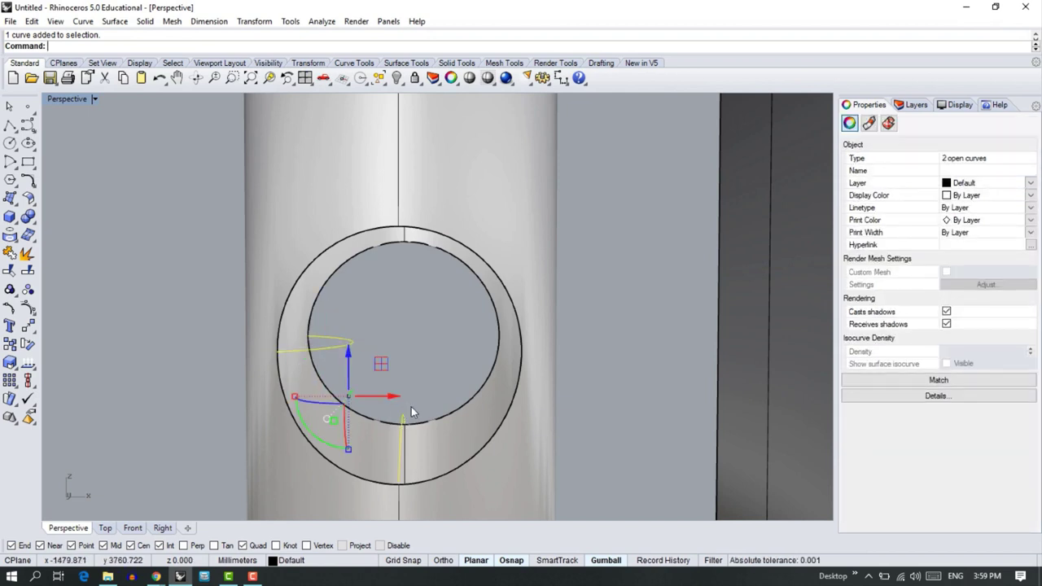
click(132, 528)
scroll(543, 371, down, 5)
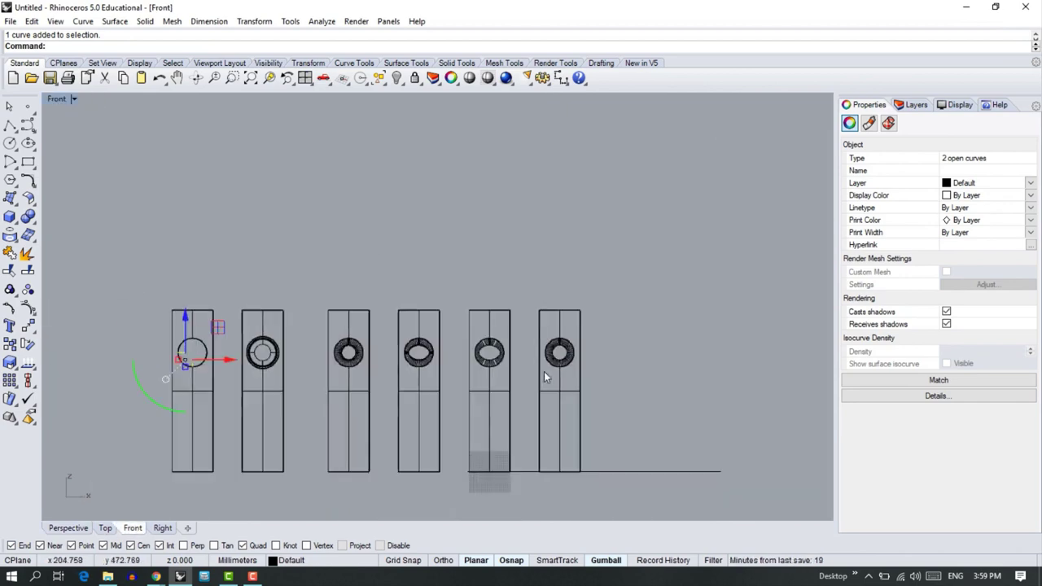
scroll(359, 359, up, 6)
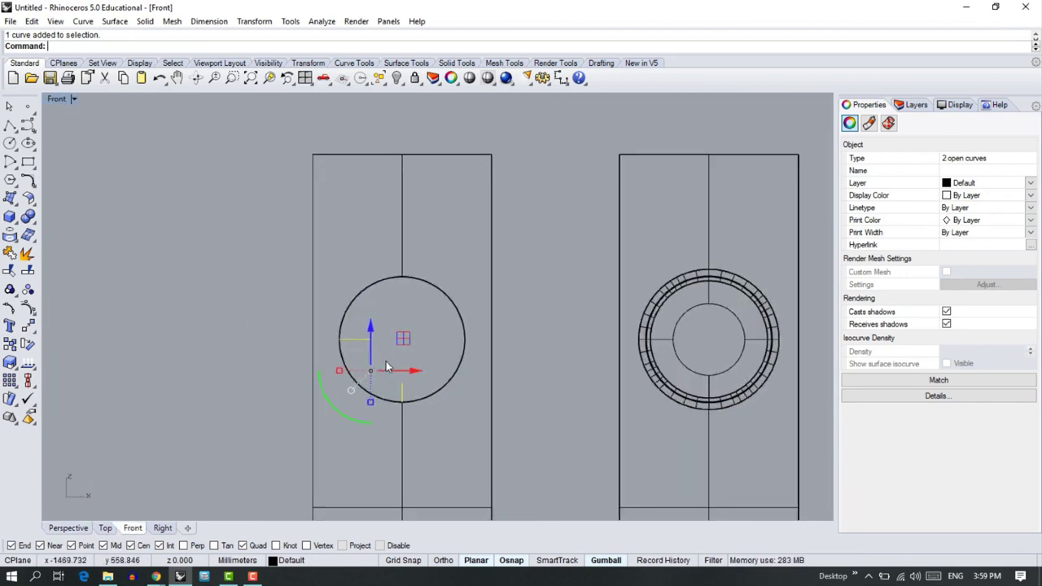
key(ctrl+c)
key(ctrl+v)
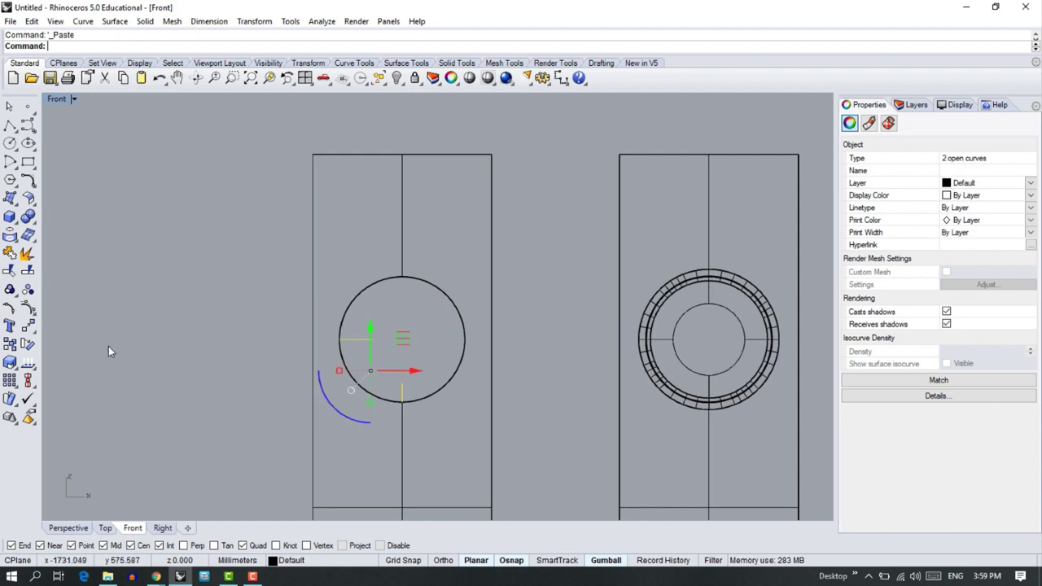
click(29, 346)
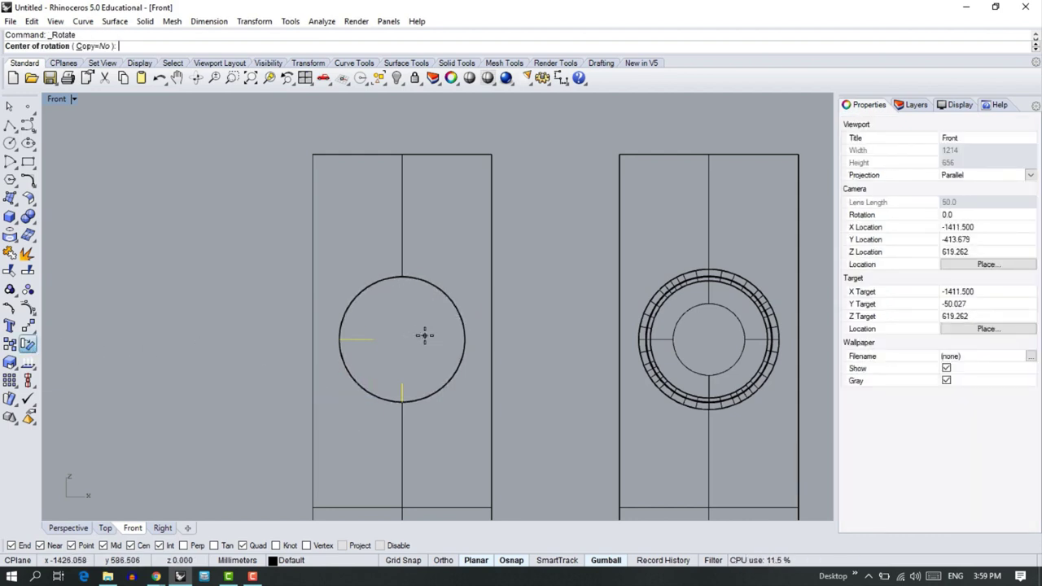
key(Escape)
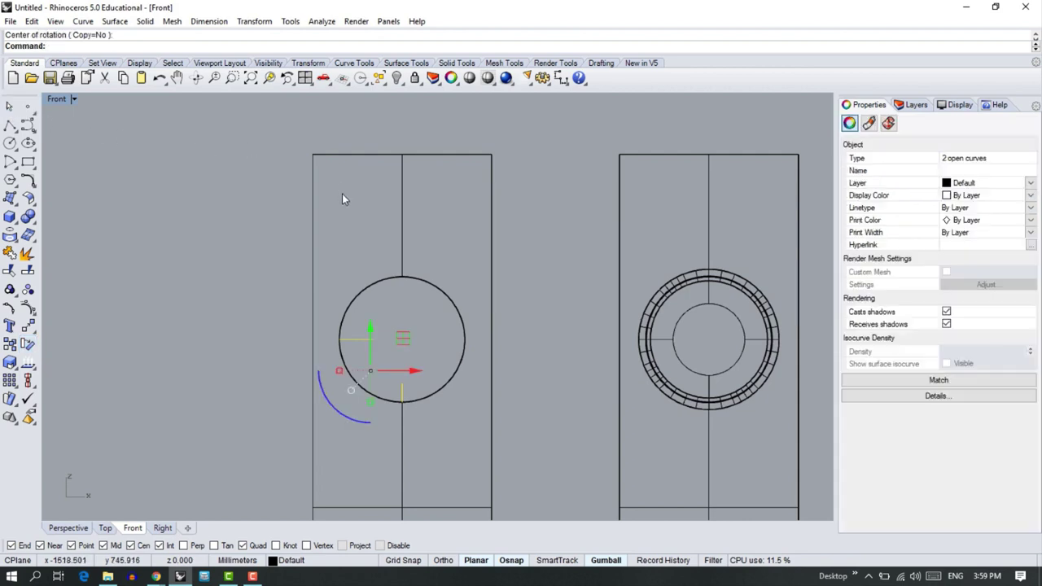
Mirror a copy of the hole's left arc across the cylinder's vertical centreline in the Front view
click(355, 350)
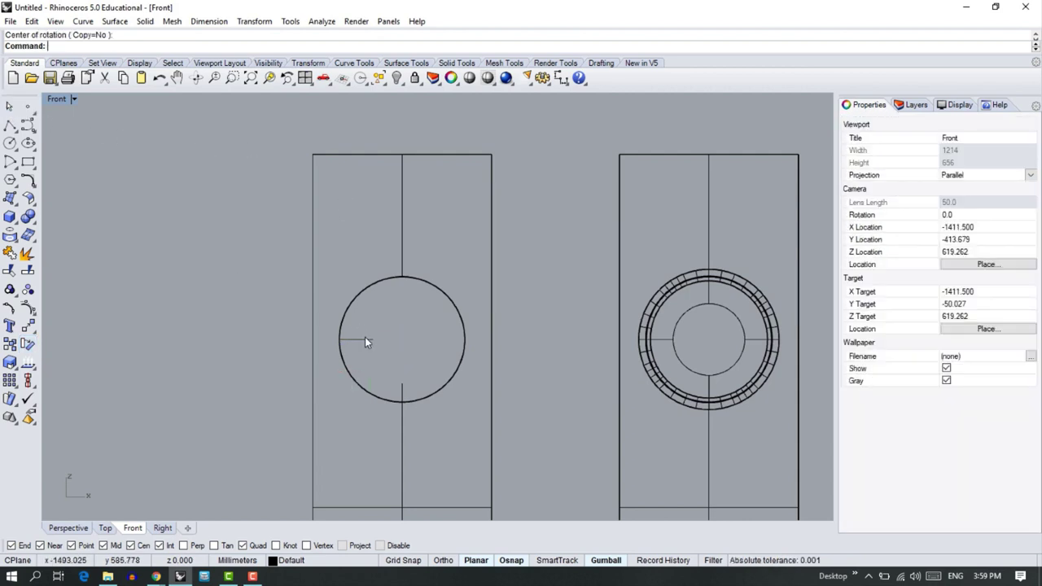
click(364, 338)
click(404, 374)
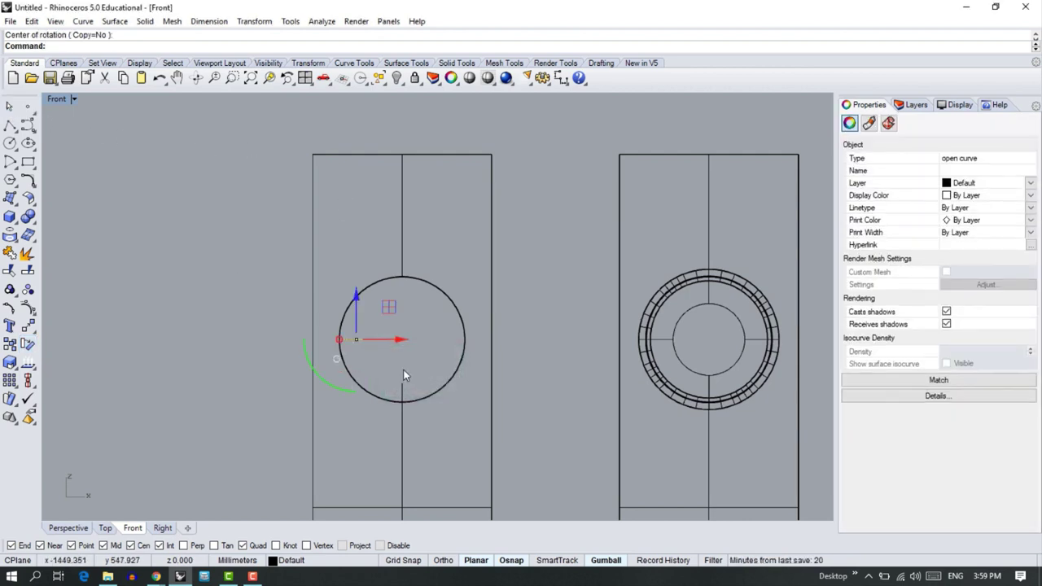
key(Return)
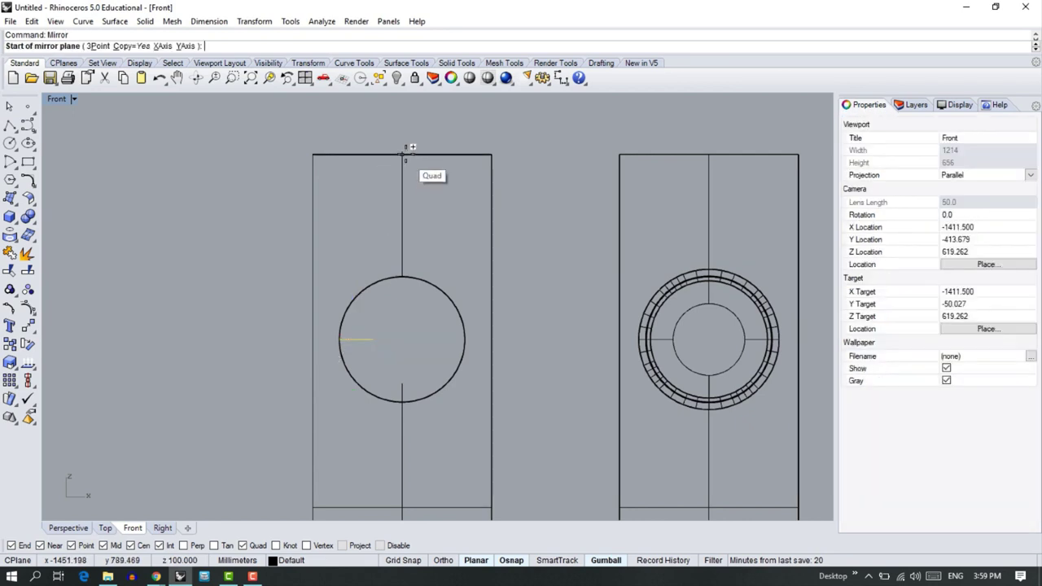
click(402, 154)
click(428, 114)
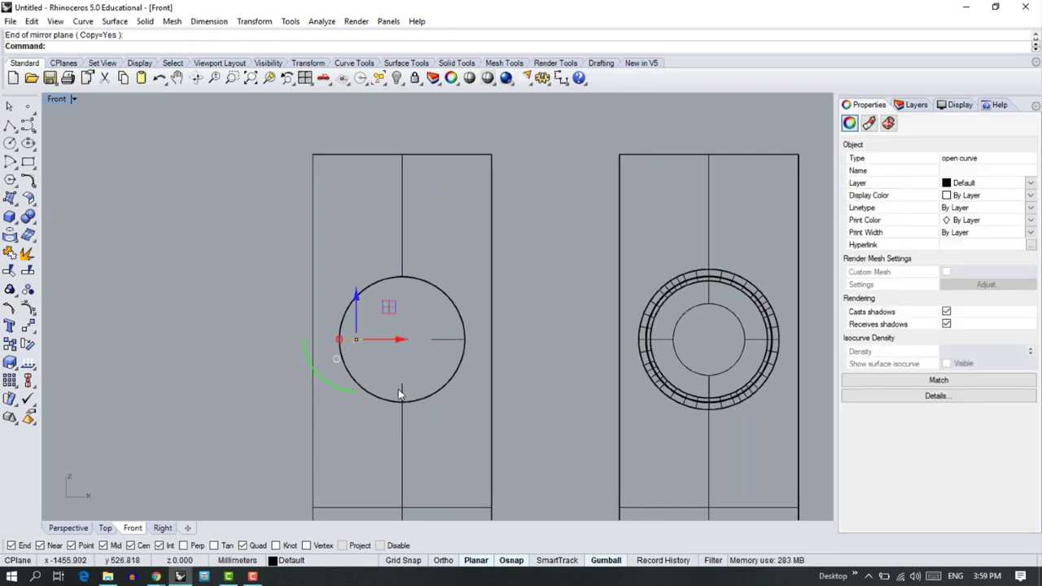
Mirror a copy of the lower arc across the horizontal line through the hole's centre in the Front view
click(398, 389)
key(Return)
key(Return)
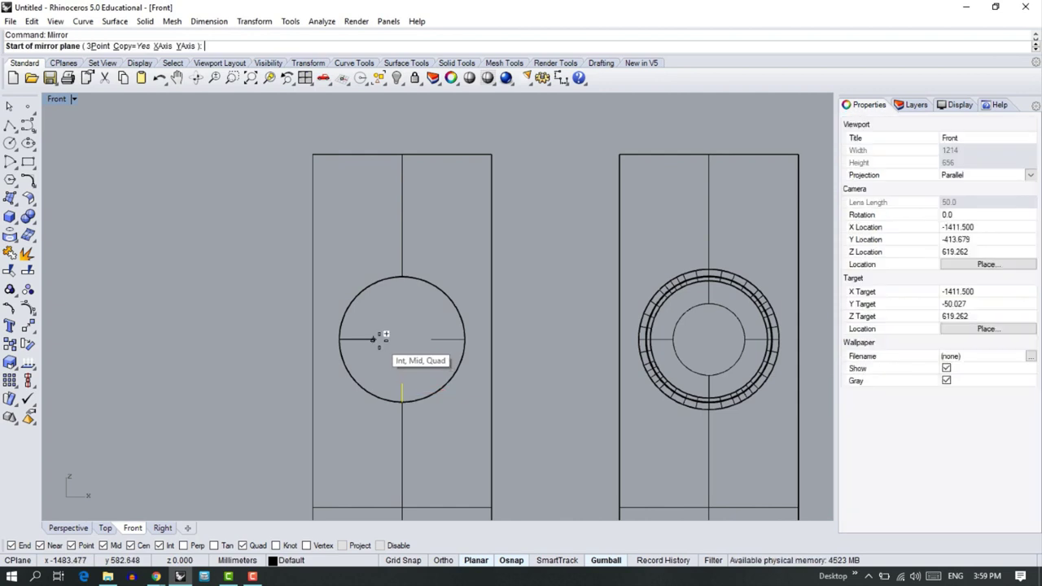
click(380, 337)
click(422, 344)
Delete the overlapping duplicates of the left and lower arcs, keeping one arc at each place
click(364, 343)
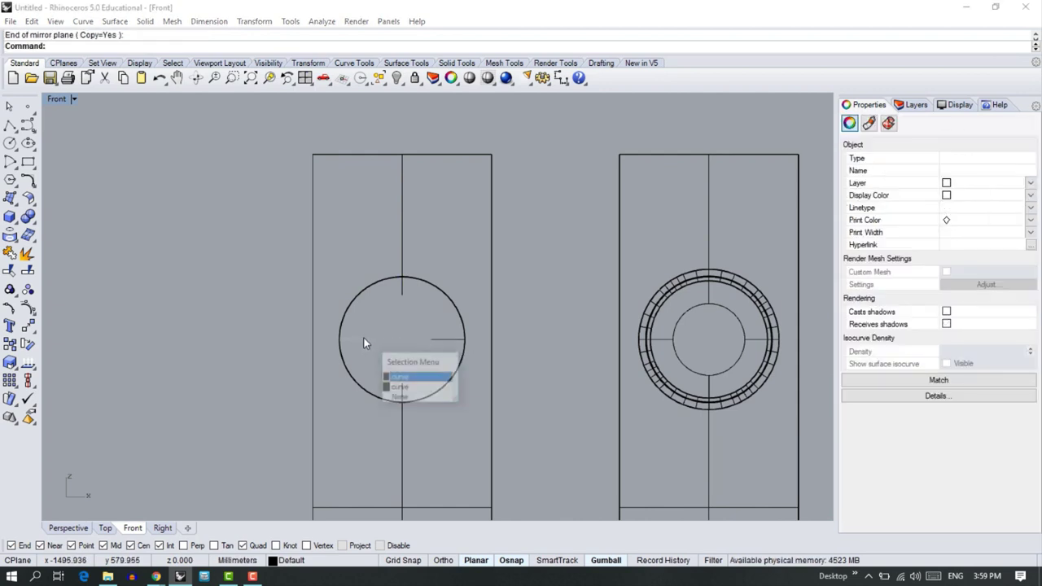
click(383, 387)
key(Delete)
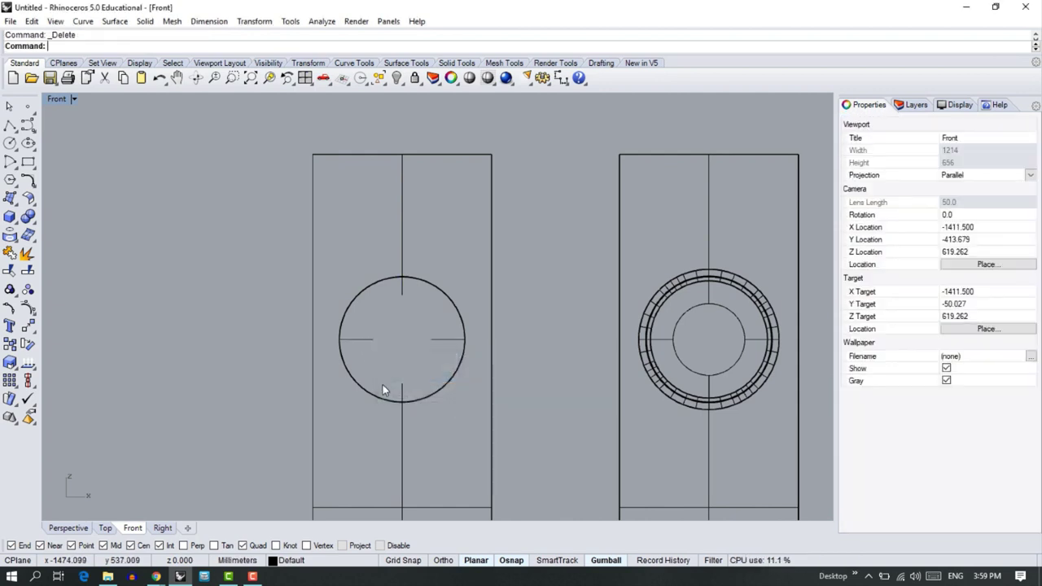
click(400, 393)
key(Return)
key(Delete)
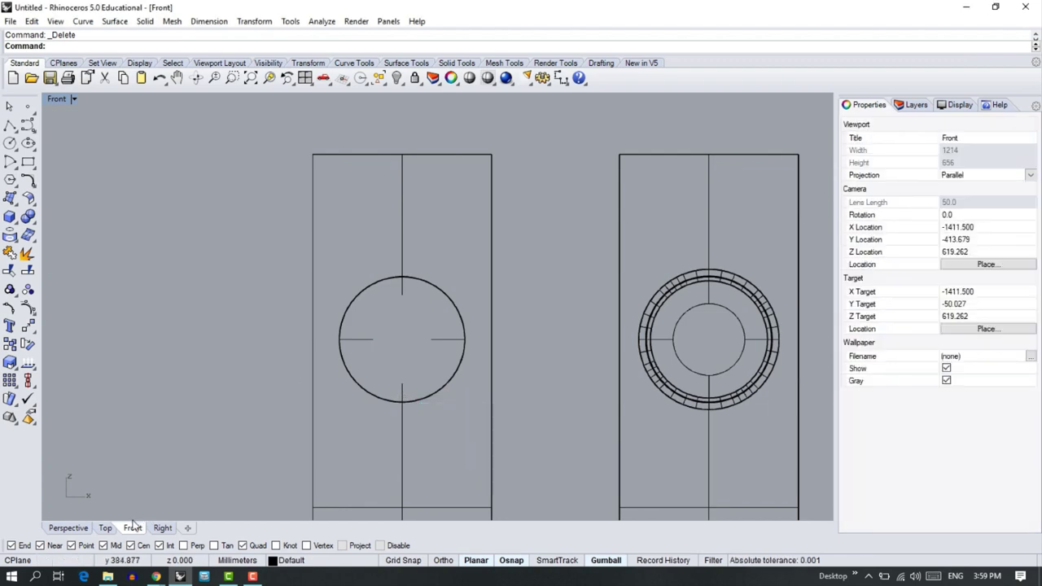
Try a closed two-rail sweep of the four arcs along the cylinder's front and back hole edges in Perspective, and undo it
click(68, 527)
right_drag(390, 417, 411, 365)
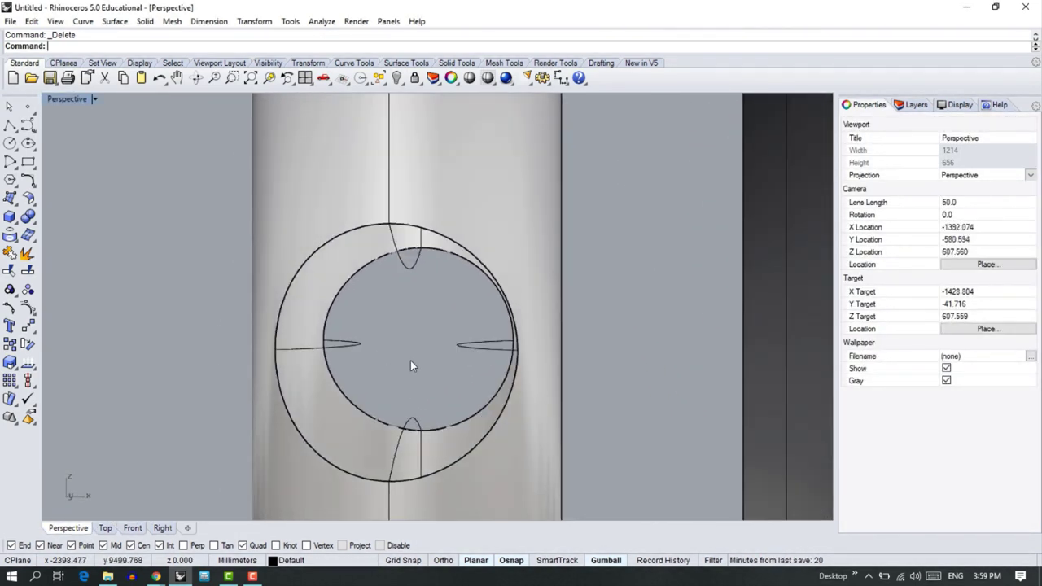
click(34, 185)
click(16, 207)
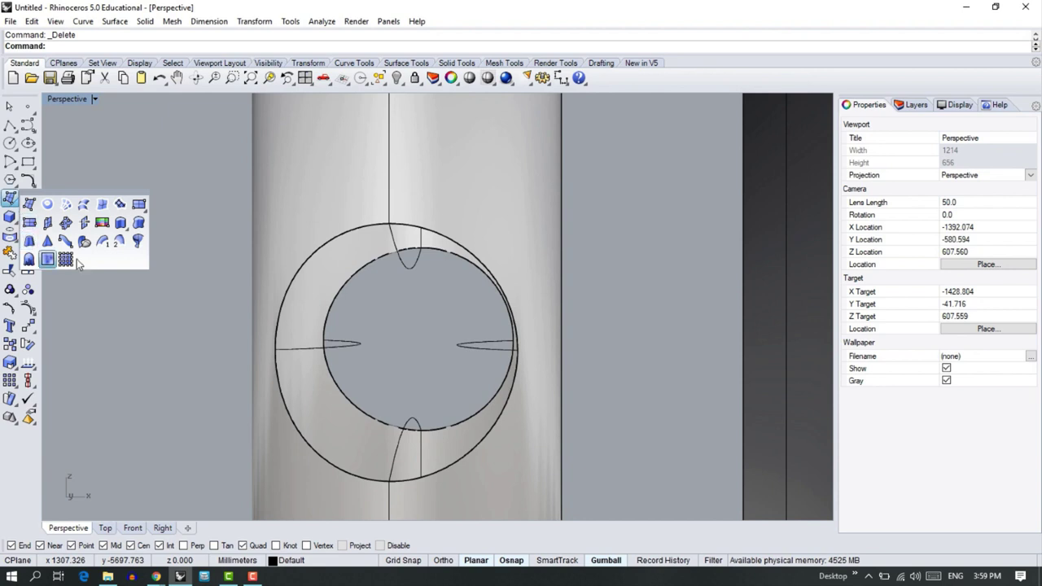
click(120, 242)
click(361, 411)
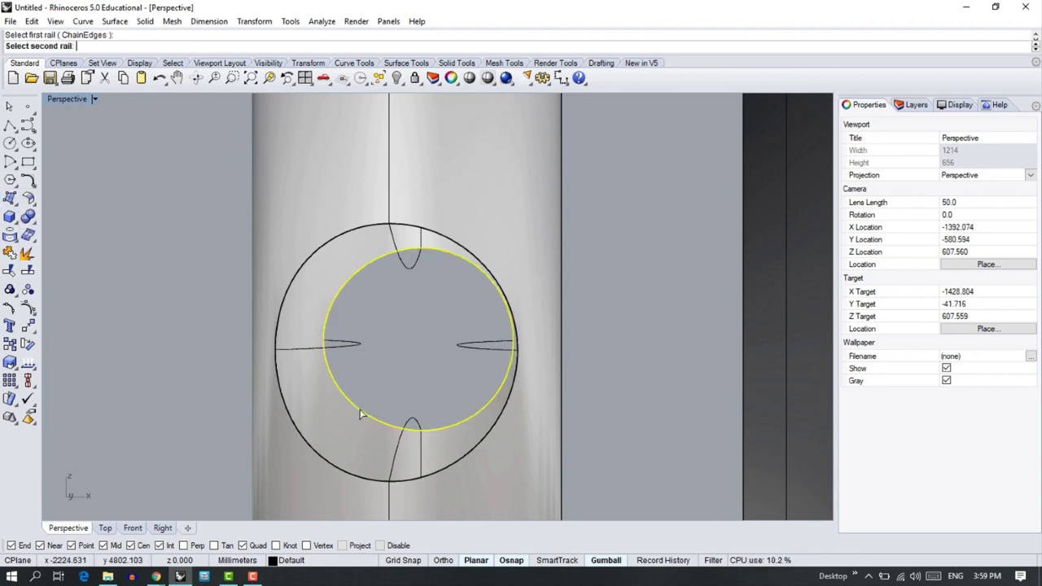
click(323, 453)
click(403, 444)
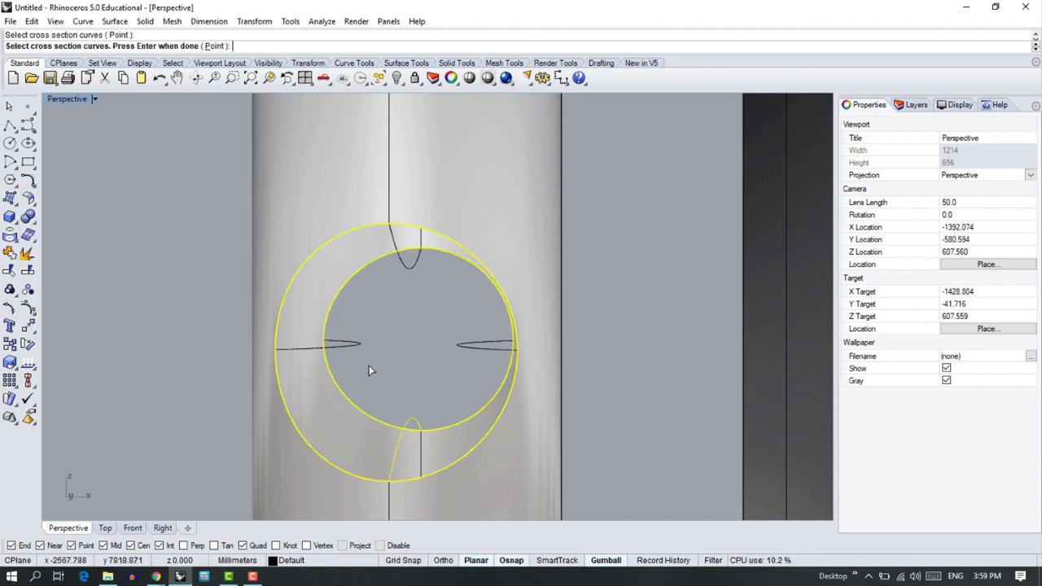
click(351, 346)
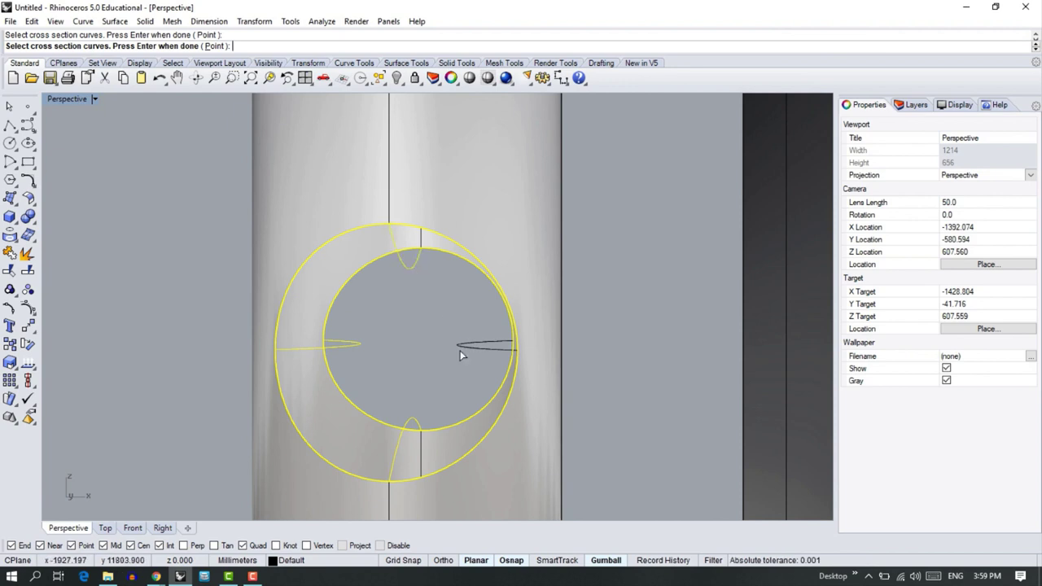
key(Return)
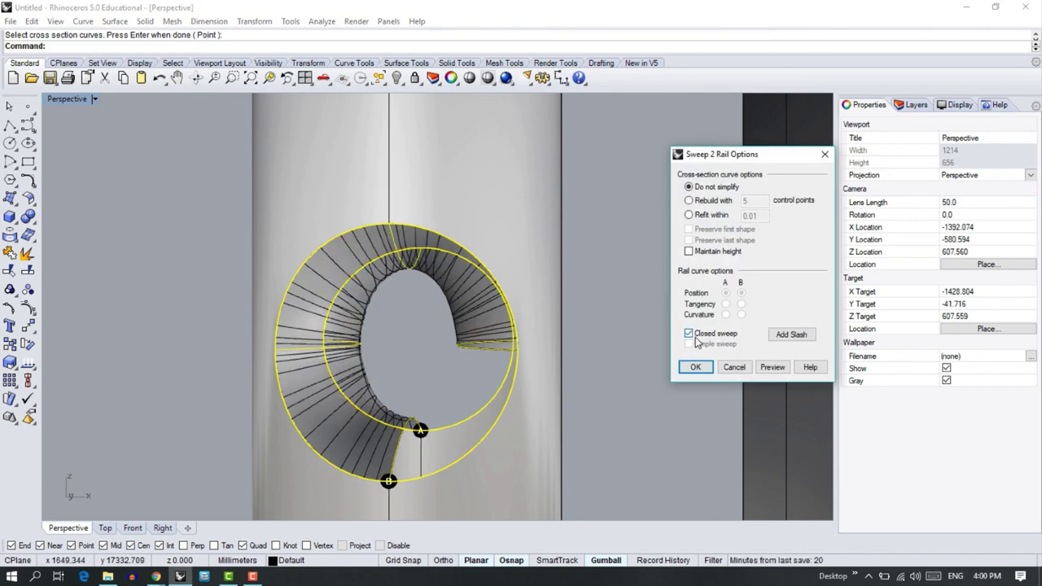
click(773, 368)
right_drag(441, 350, 407, 370)
click(695, 367)
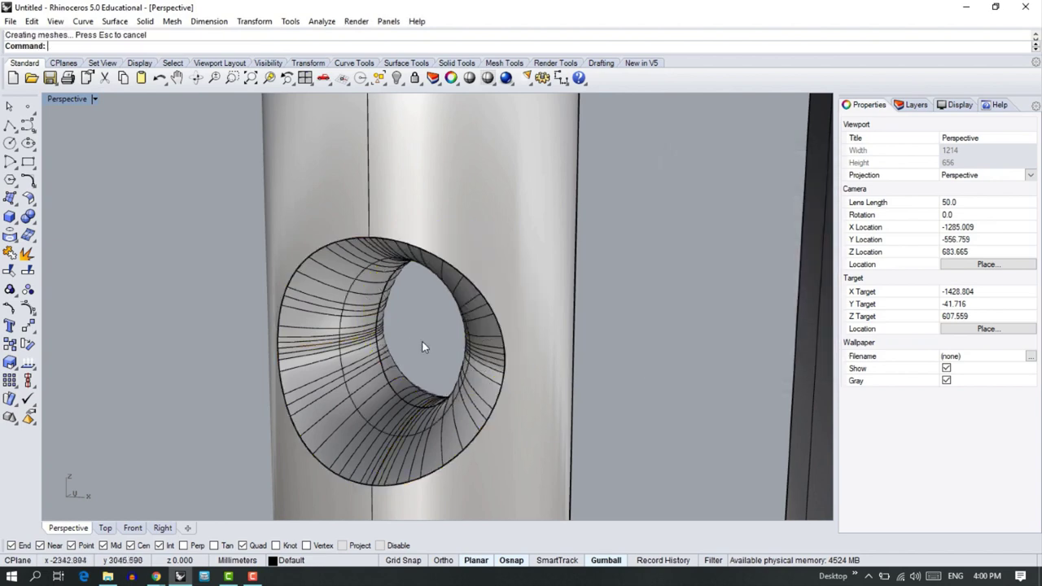
scroll(364, 343, down, 6)
right_drag(336, 349, 363, 346)
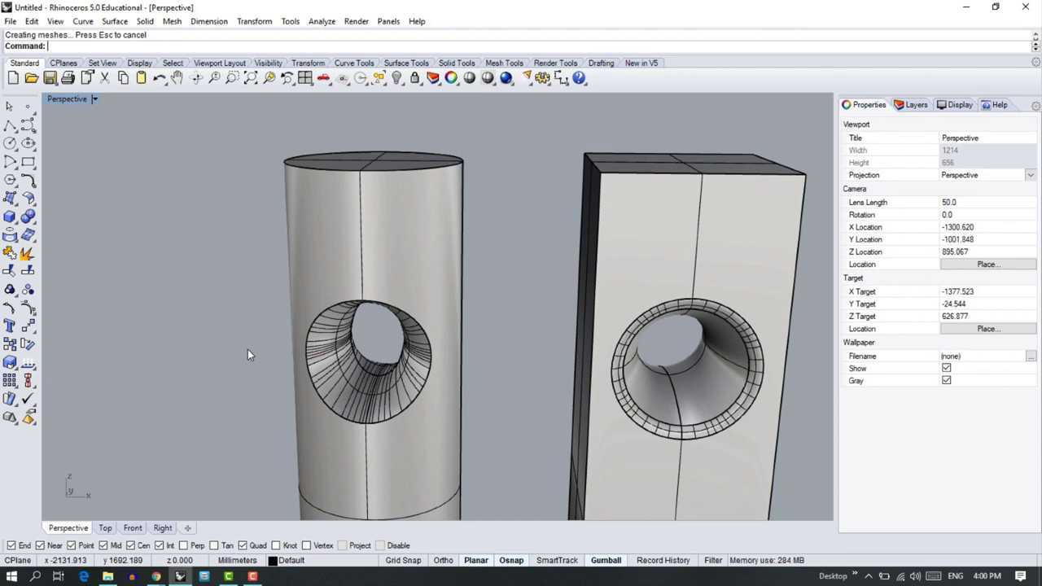
key(ctrl+z)
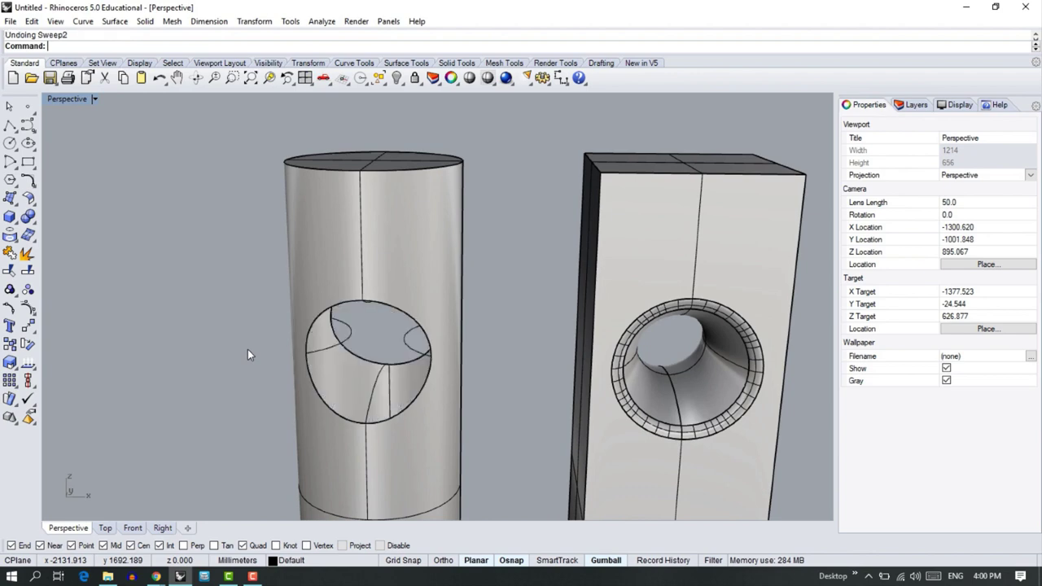
Turn on Record History and create a closed two-rail sweep of the four arcs along the cylinder's front and back hole edges
right_drag(392, 422, 400, 351)
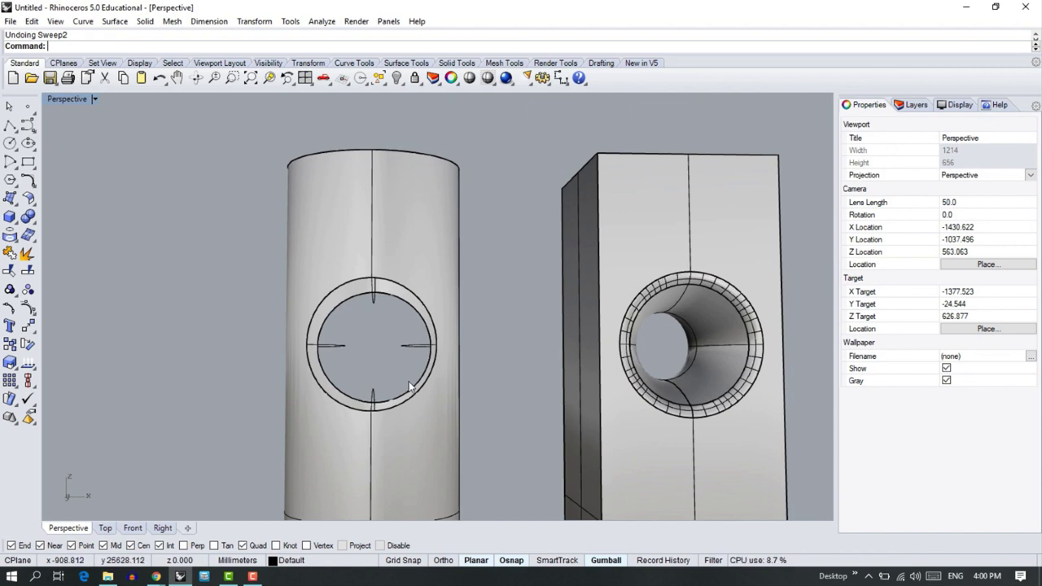
click(668, 564)
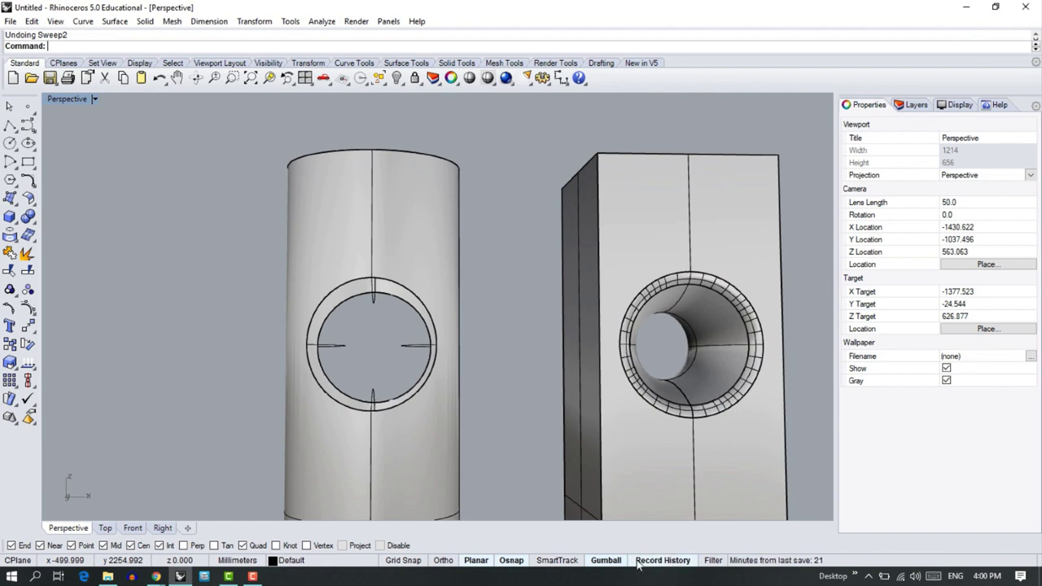
click(10, 199)
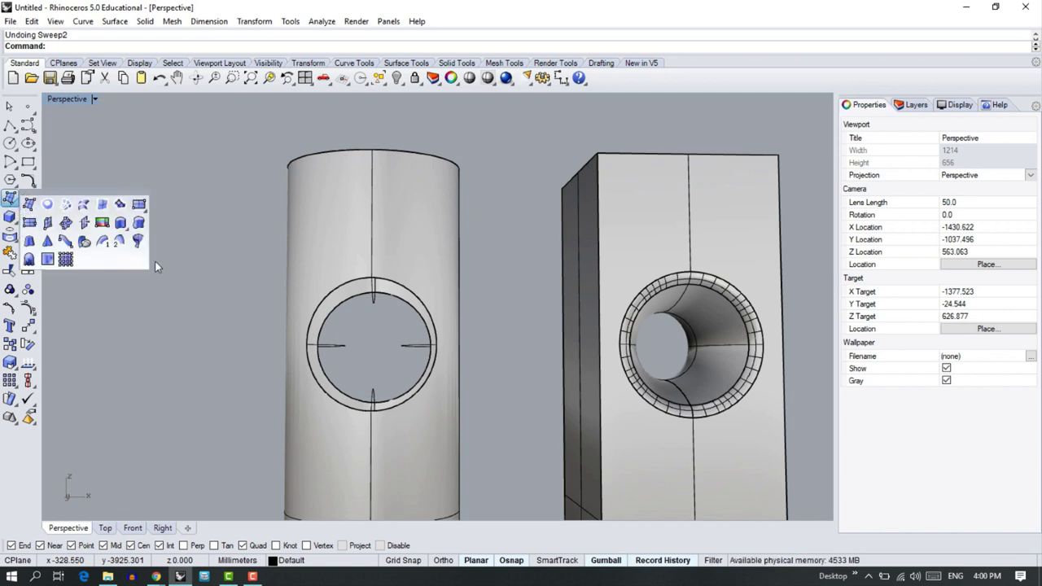
click(121, 245)
right_drag(344, 442, 333, 403)
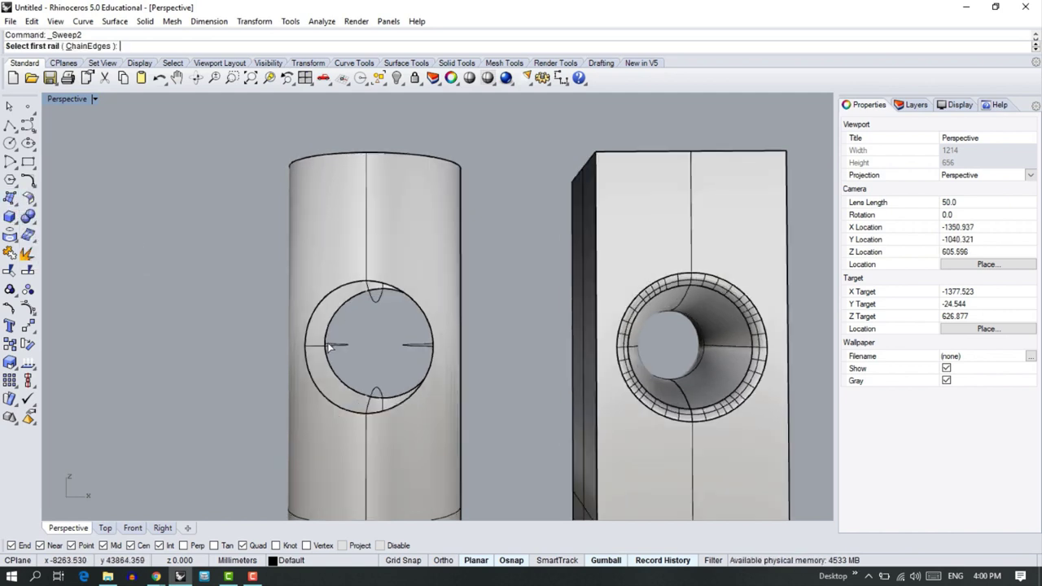
click(343, 392)
click(370, 392)
click(376, 394)
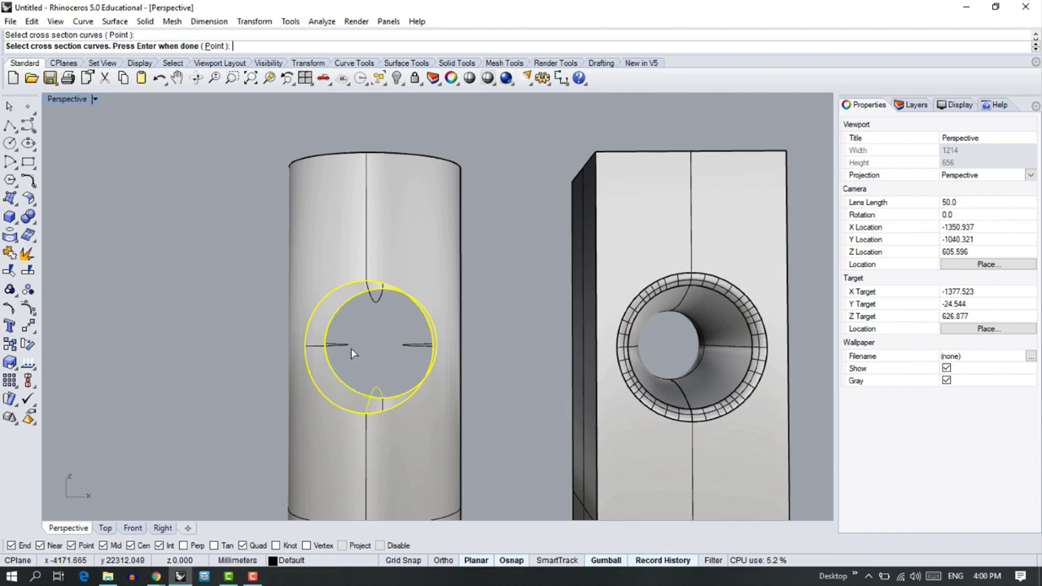
right_click(508, 348)
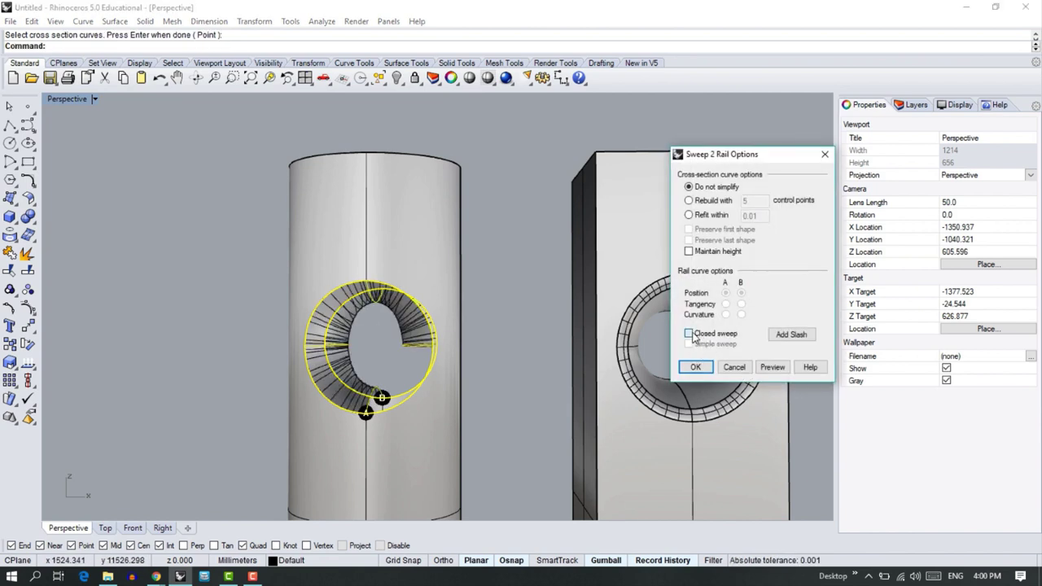
click(696, 367)
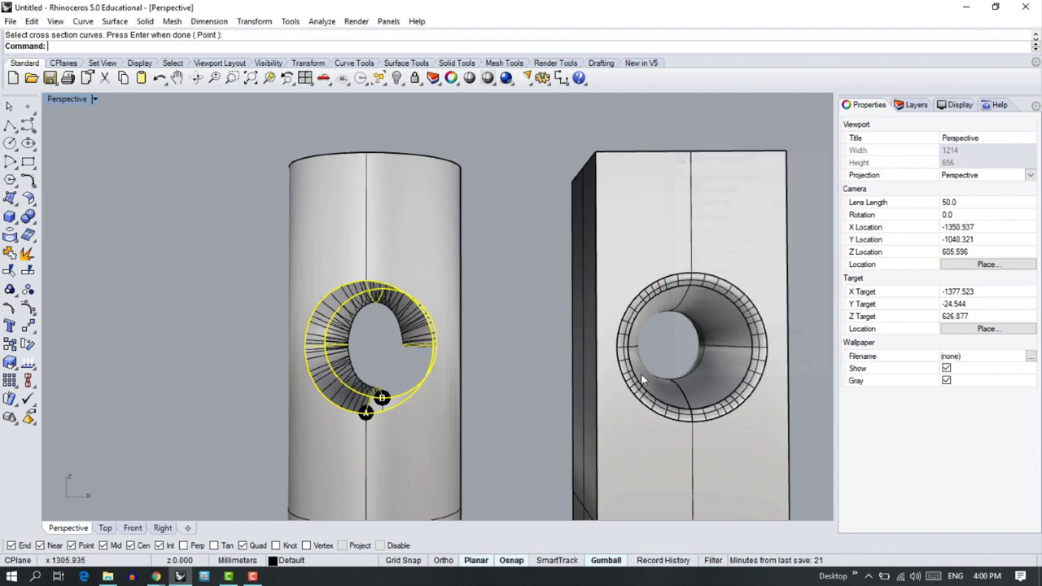
Select the four profile arcs inside the cylinder's hole, without the swept surface, and turn on their control points
click(371, 394)
click(420, 426)
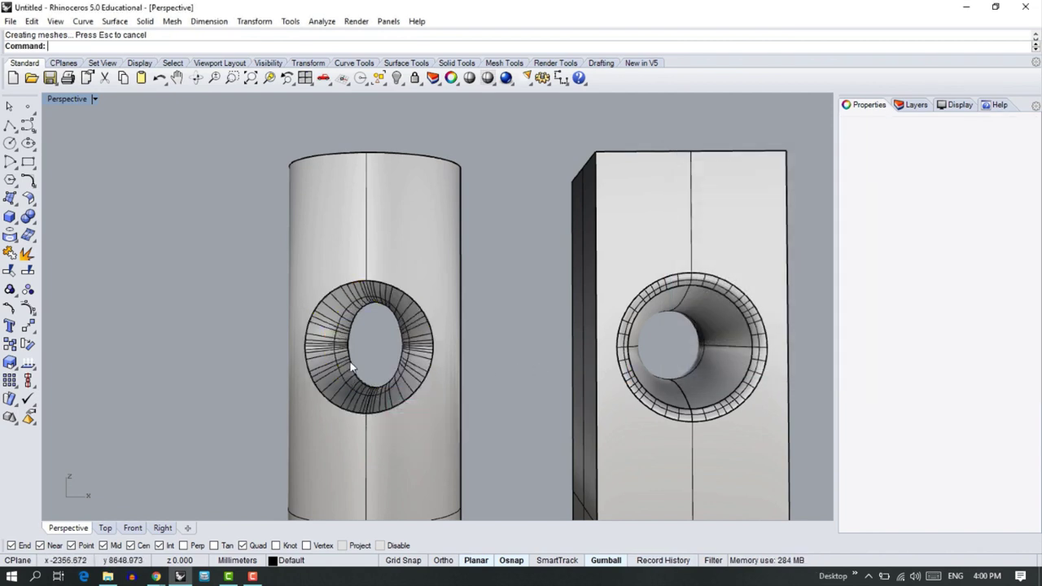
click(343, 351)
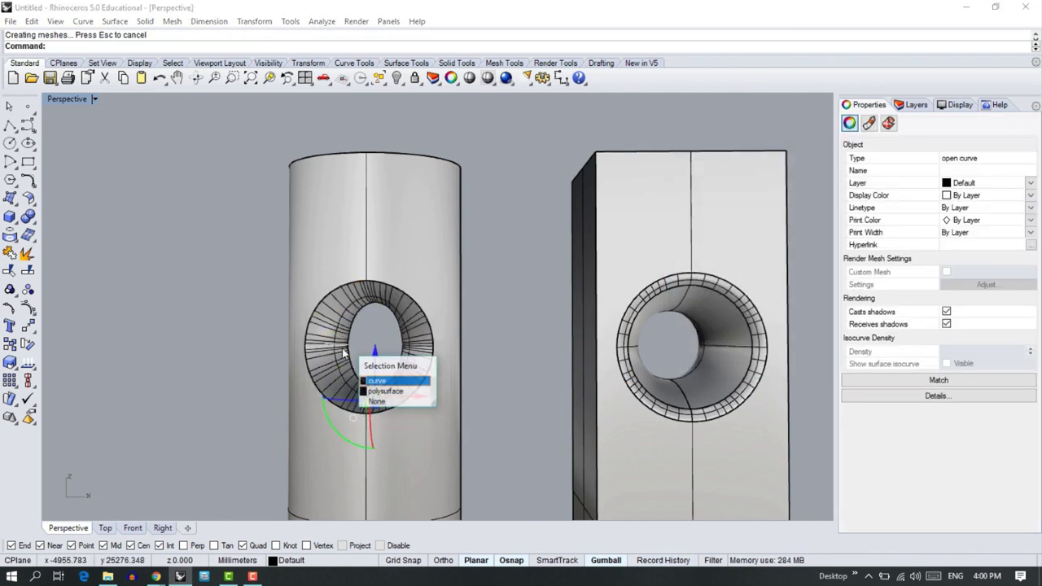
click(390, 382)
click(376, 302)
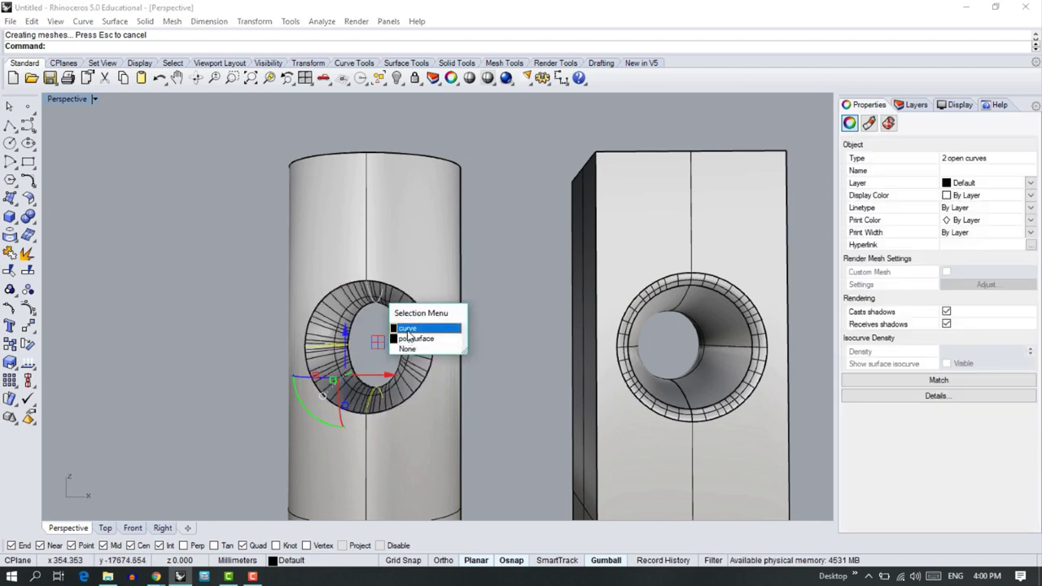
click(411, 338)
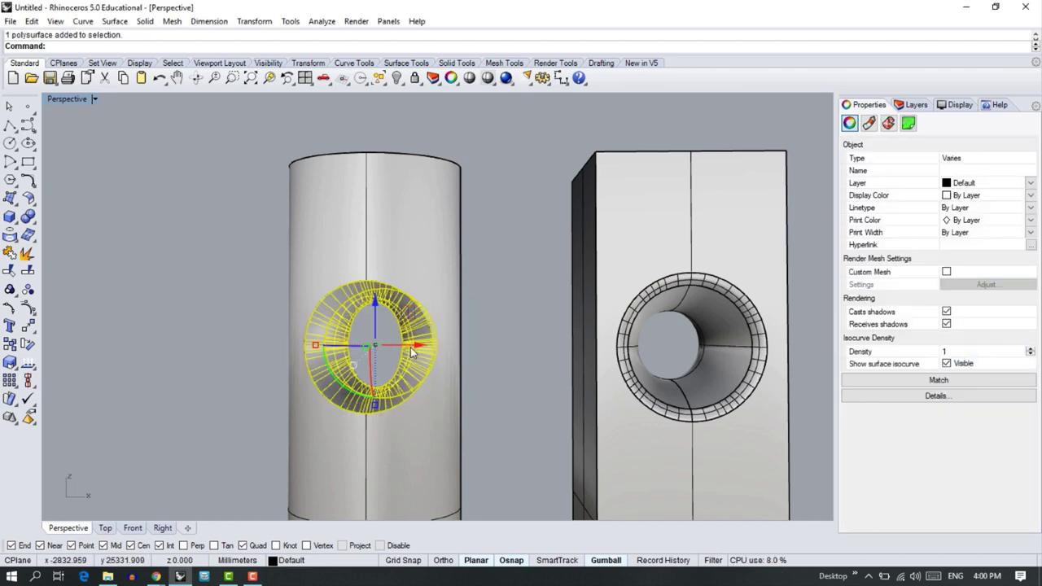
right_drag(409, 361, 428, 358)
shift+click(402, 350)
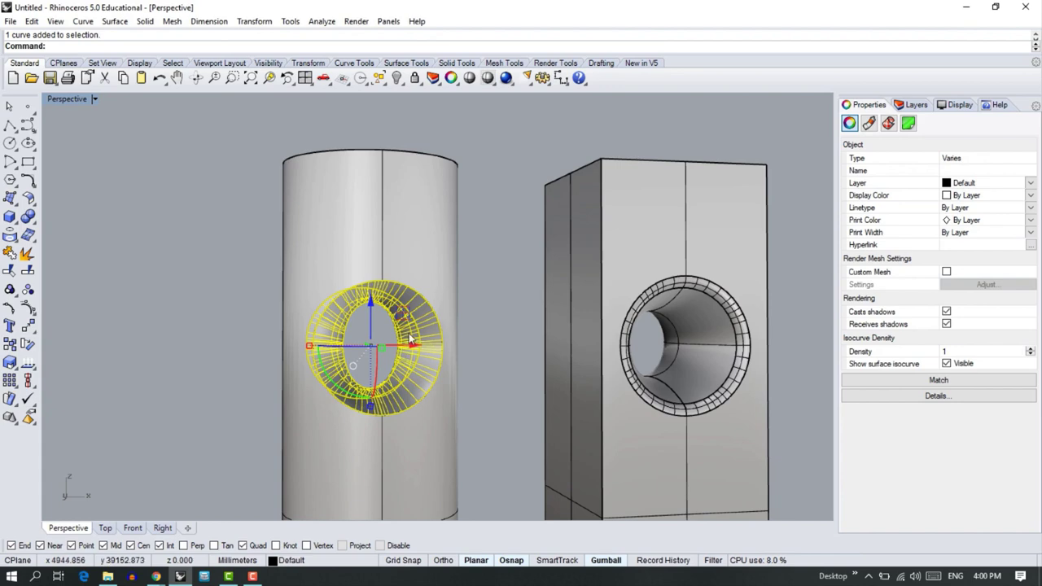
ctrl+click(411, 338)
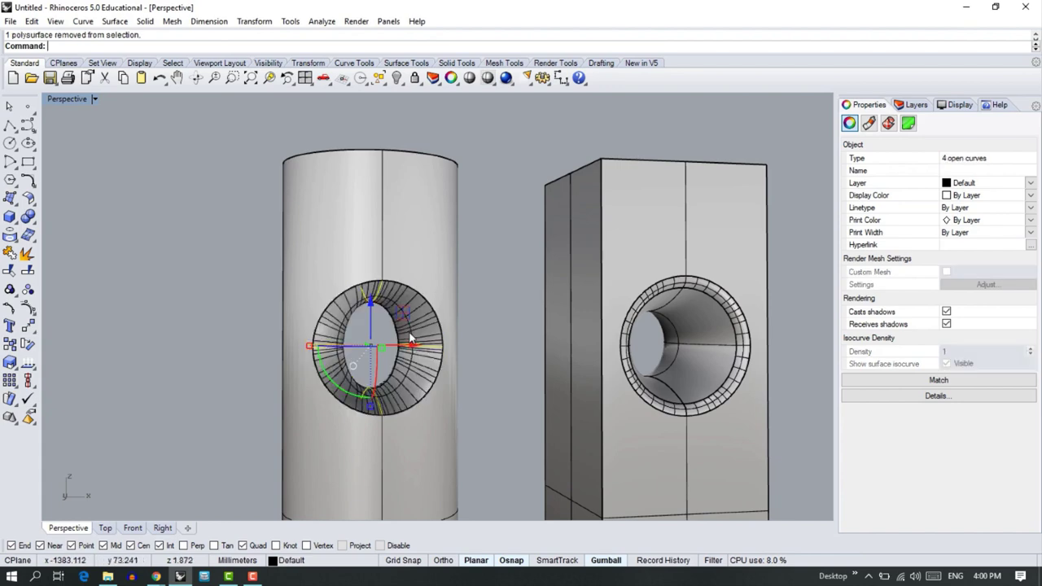
click(10, 308)
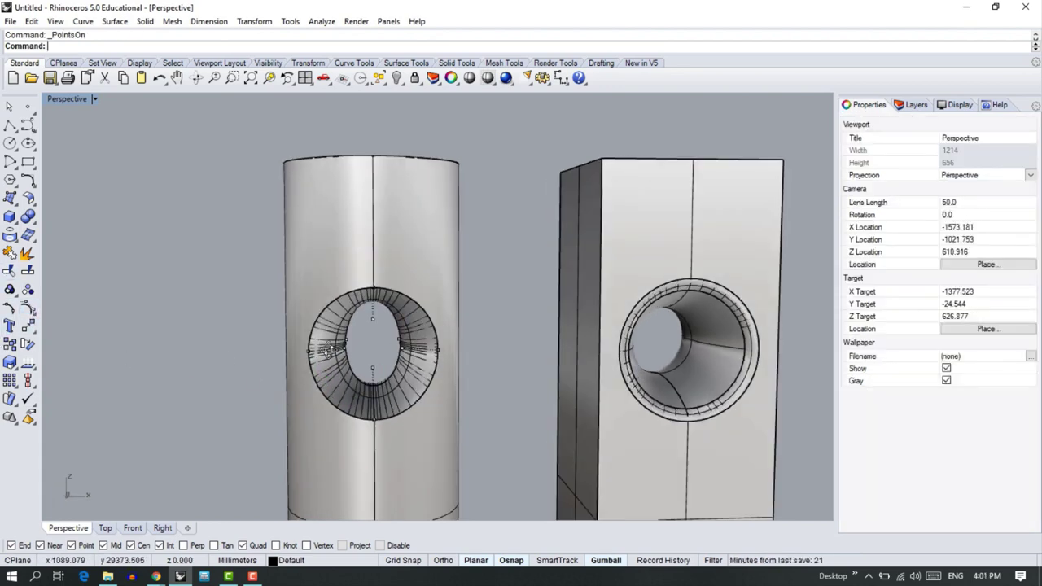
Try to pull the left arc's two inner control points towards the hole's centre, and undo the move
scroll(339, 356, up, 5)
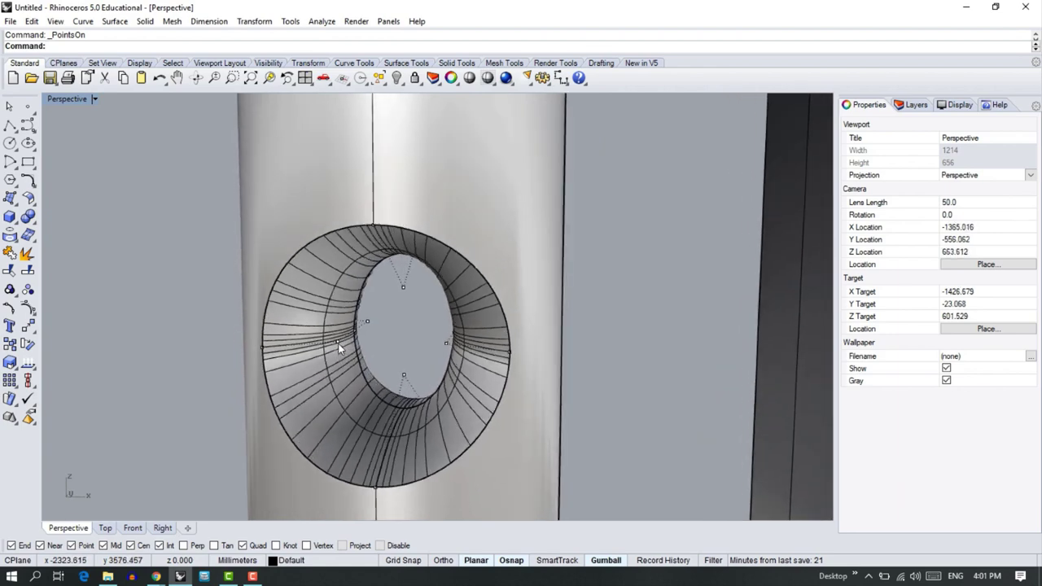
click(339, 346)
click(367, 323)
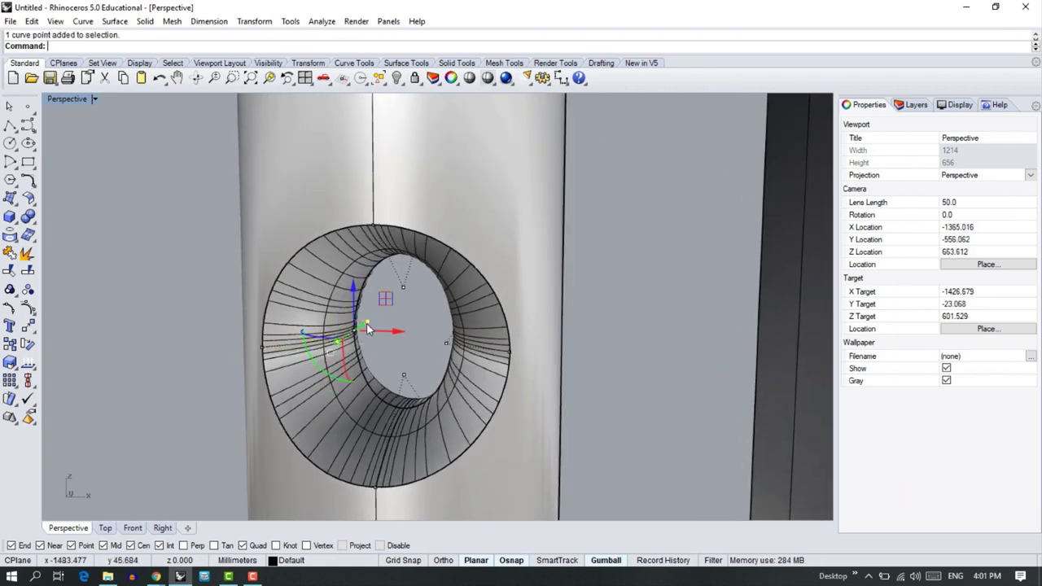
drag(380, 333, 416, 334)
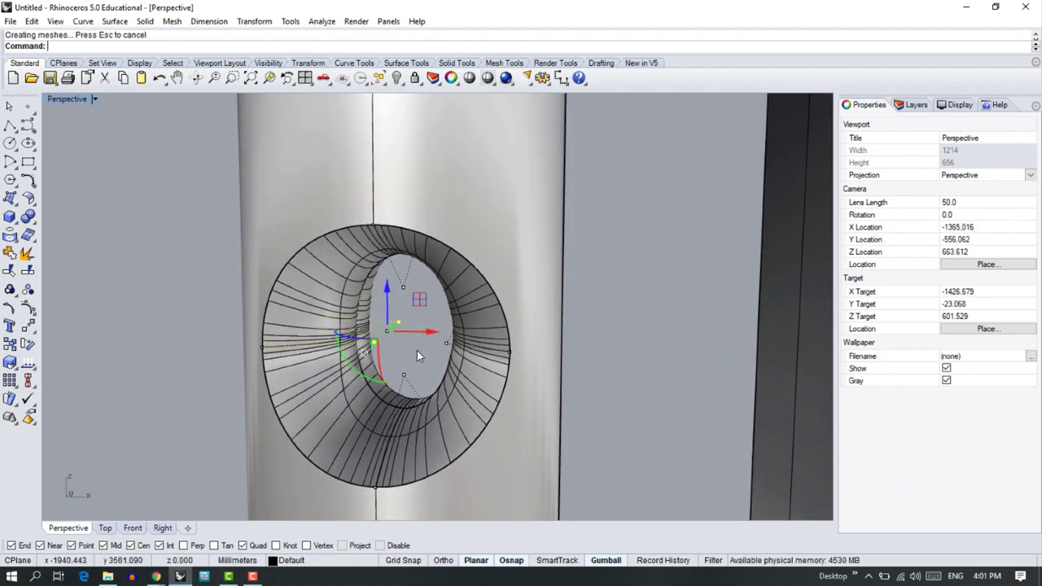
right_drag(373, 372, 419, 339)
key(ctrl+z)
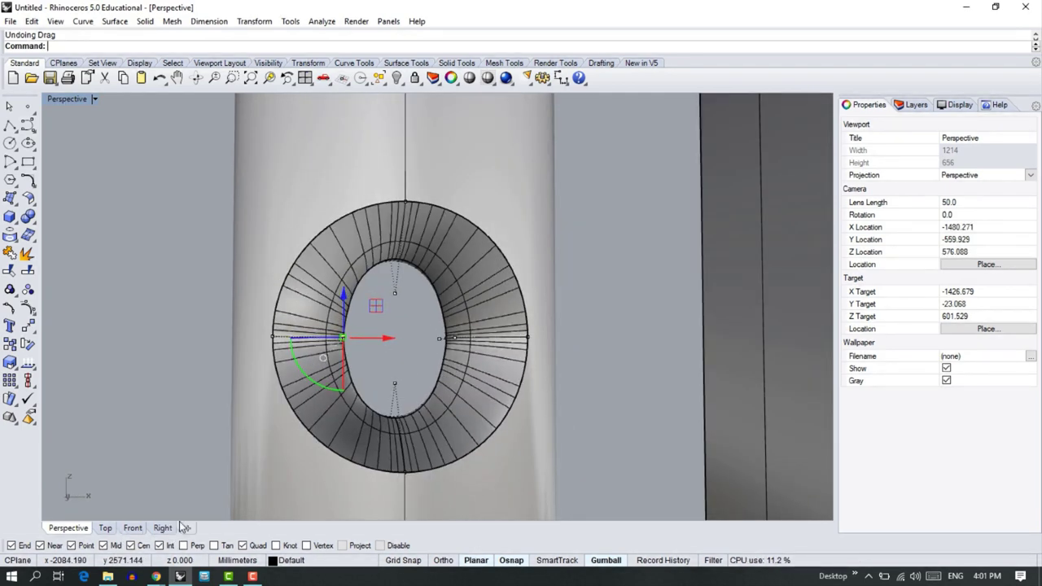
Move the upper arc's inner control points down towards the hole's centre to reshape the swept surface
key(ctrl+a)
key(Escape)
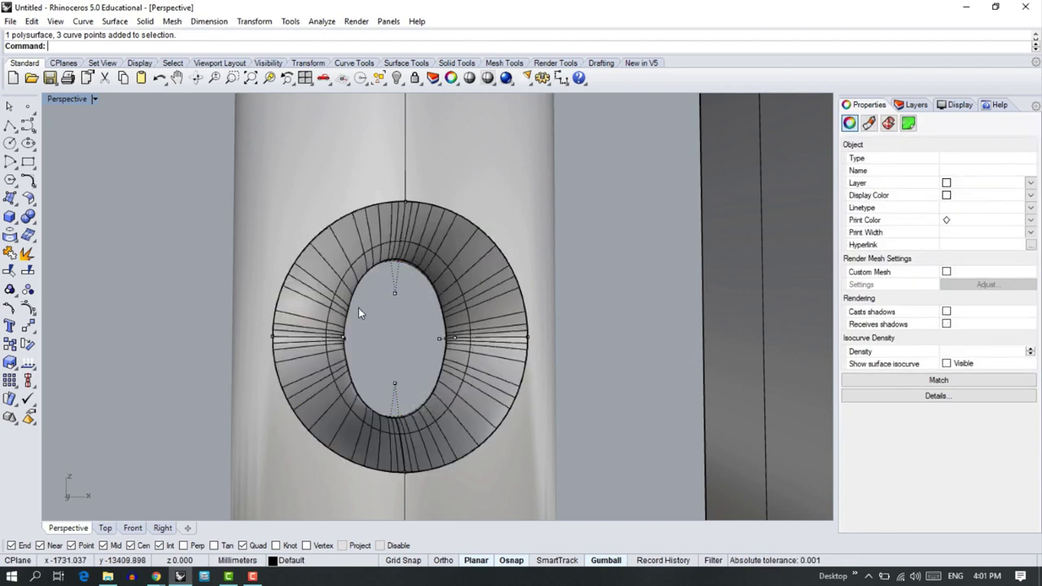
drag(341, 377, 364, 350)
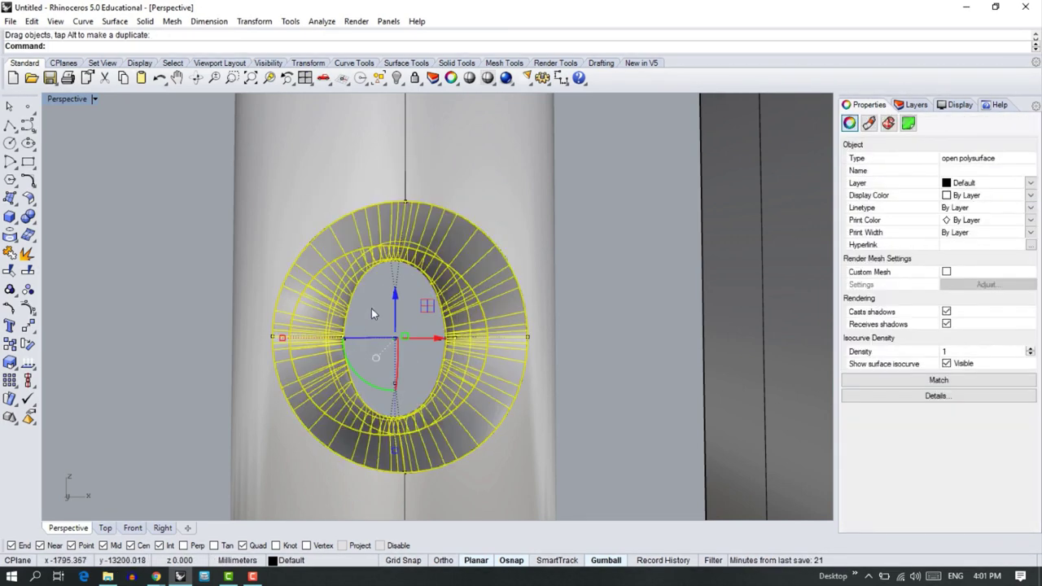
click(372, 310)
click(397, 288)
drag(396, 260, 399, 309)
mouse_move(416, 369)
right_down()
mouse_move(405, 386)
mouse_move(398, 370)
right_up()
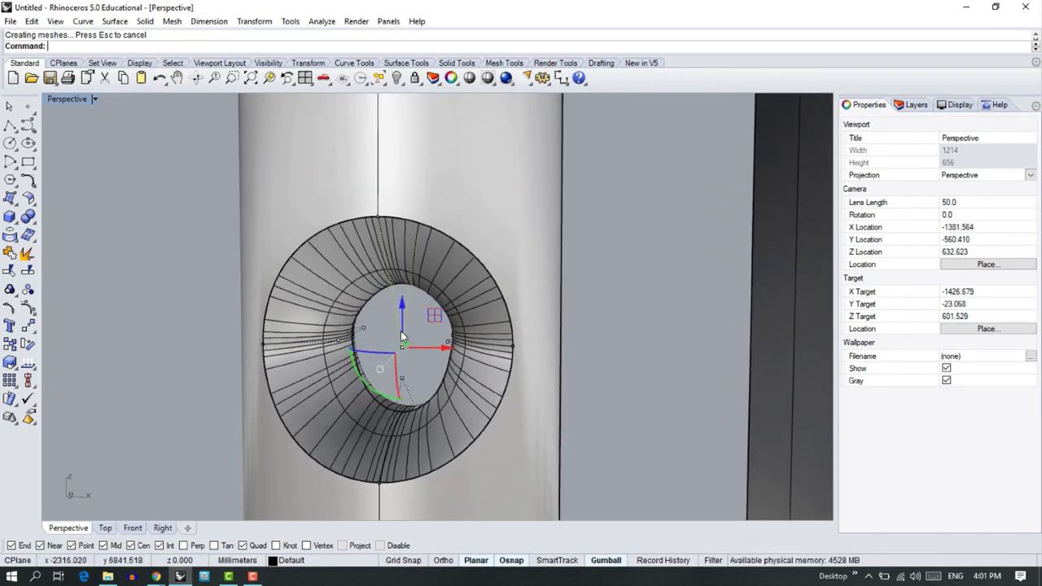
Try another small vertical move of the upper arc's control points, undo it and turn the control points off
scroll(402, 335, up, 5)
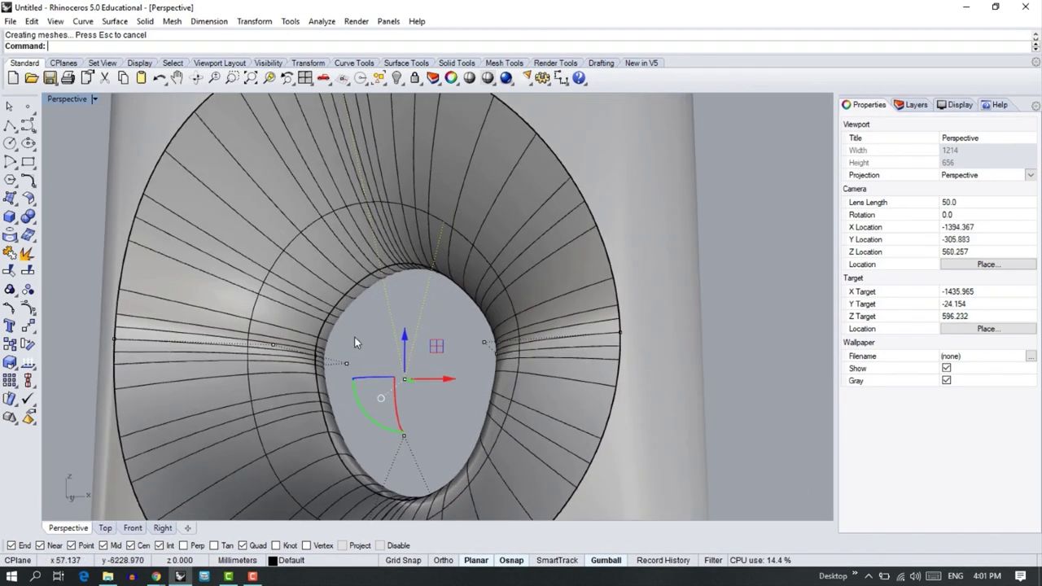
scroll(354, 336, down, 3)
drag(412, 313, 412, 314)
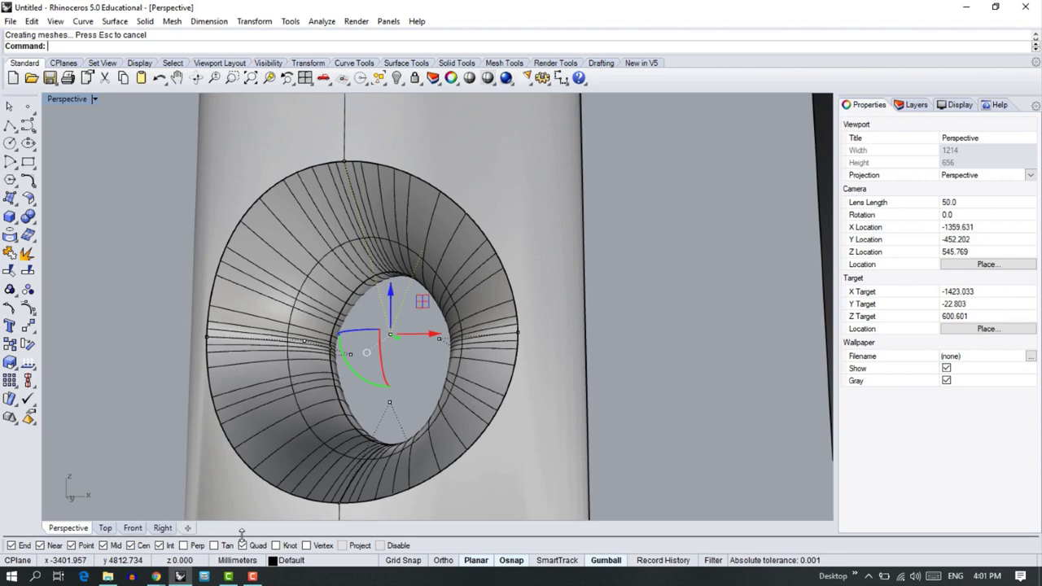
key(ctrl+z)
key(Escape)
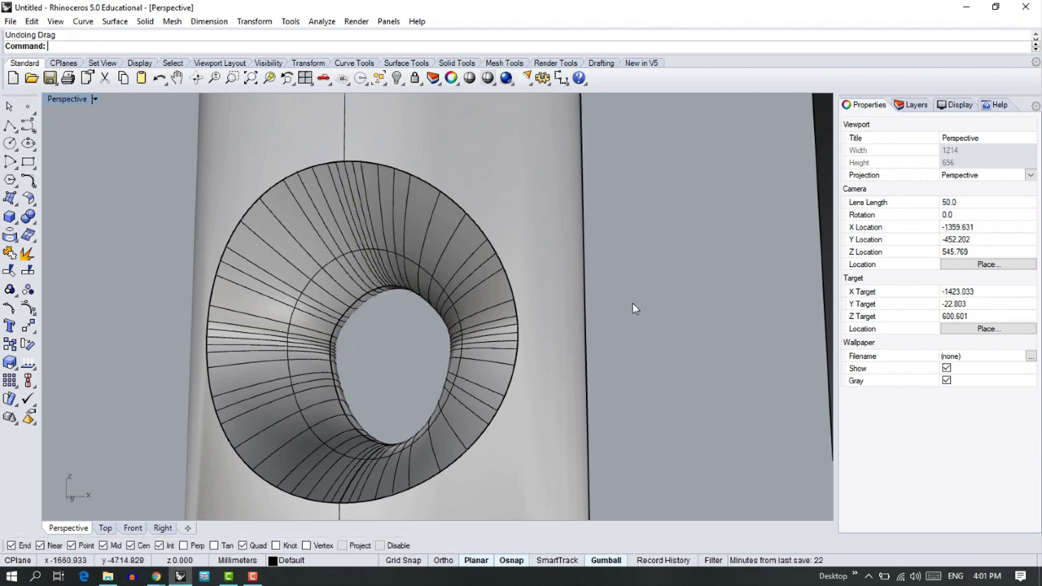
scroll(536, 284, down, 3)
right_drag(500, 329, 645, 359)
scroll(326, 369, down, 10)
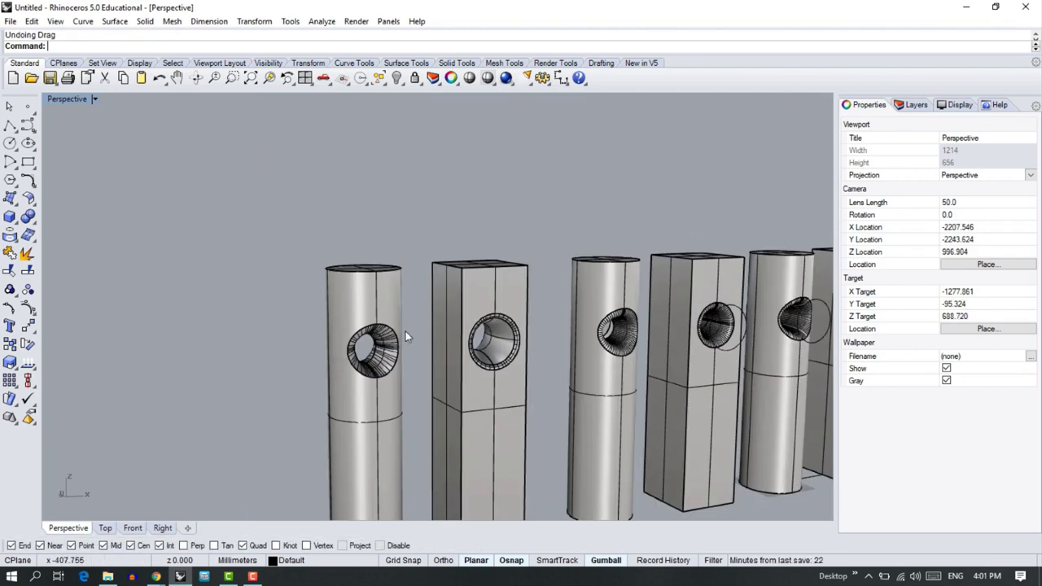
scroll(405, 334, down, 4)
mouse_move(433, 353)
right_down()
mouse_move(380, 363)
mouse_move(417, 362)
right_up()
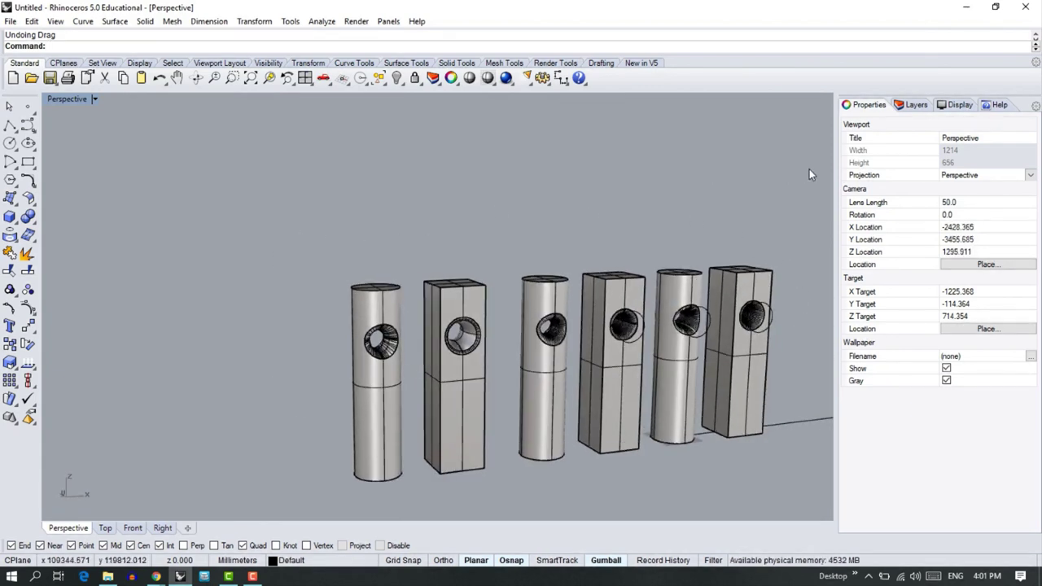
drag(809, 169, 250, 383)
click(262, 351)
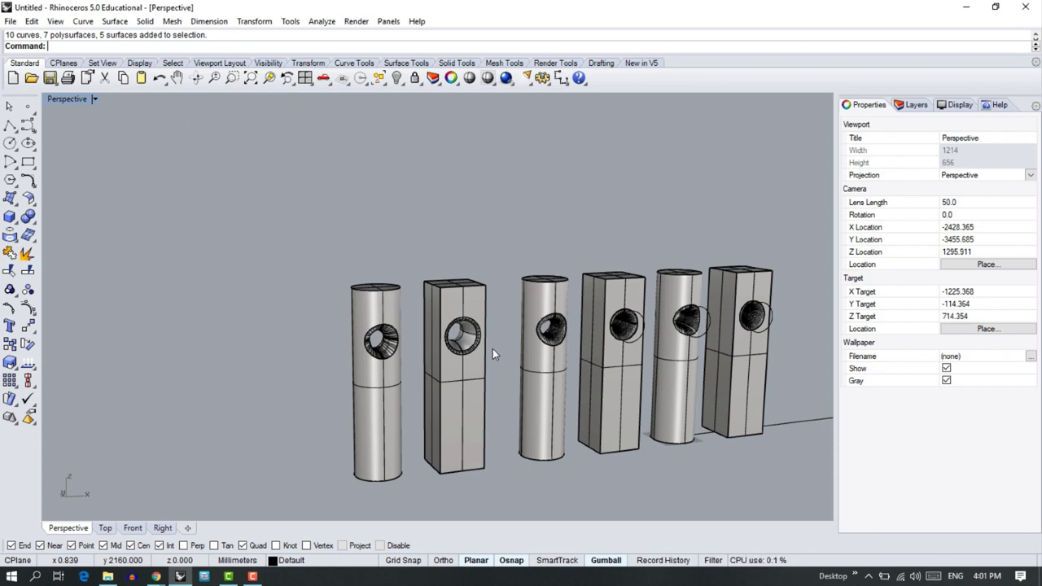
click(253, 576)
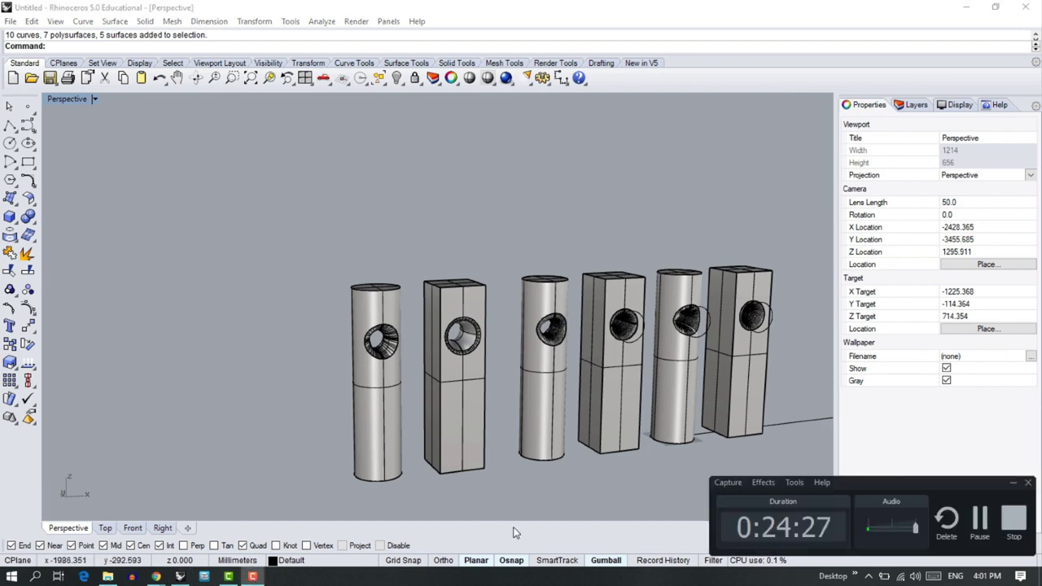
click(980, 522)
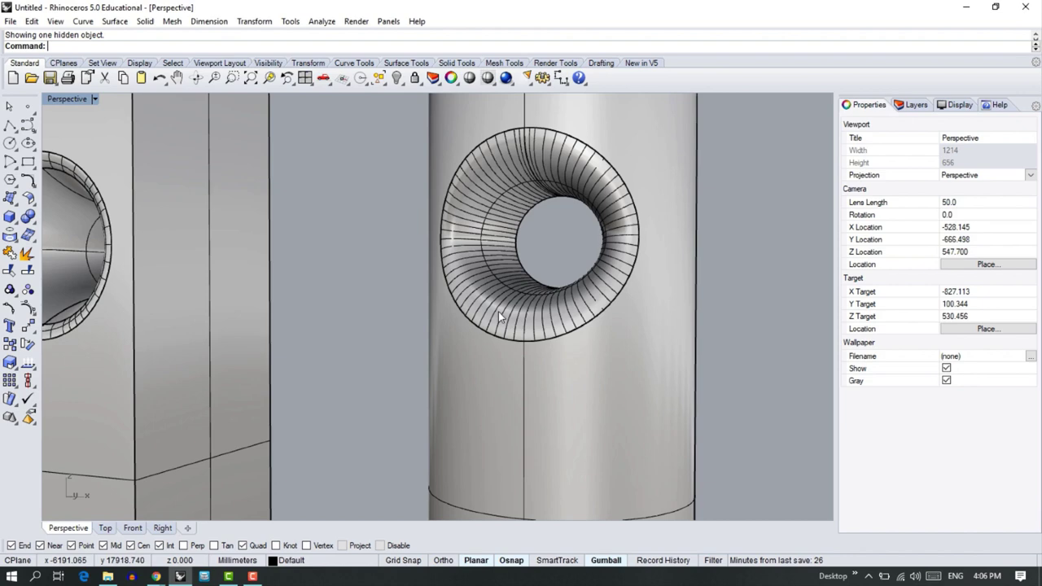
Draw a small upright rectangle in the front view, centred on the leftmost cylinder's lower half below its hole
scroll(498, 311, down, 5)
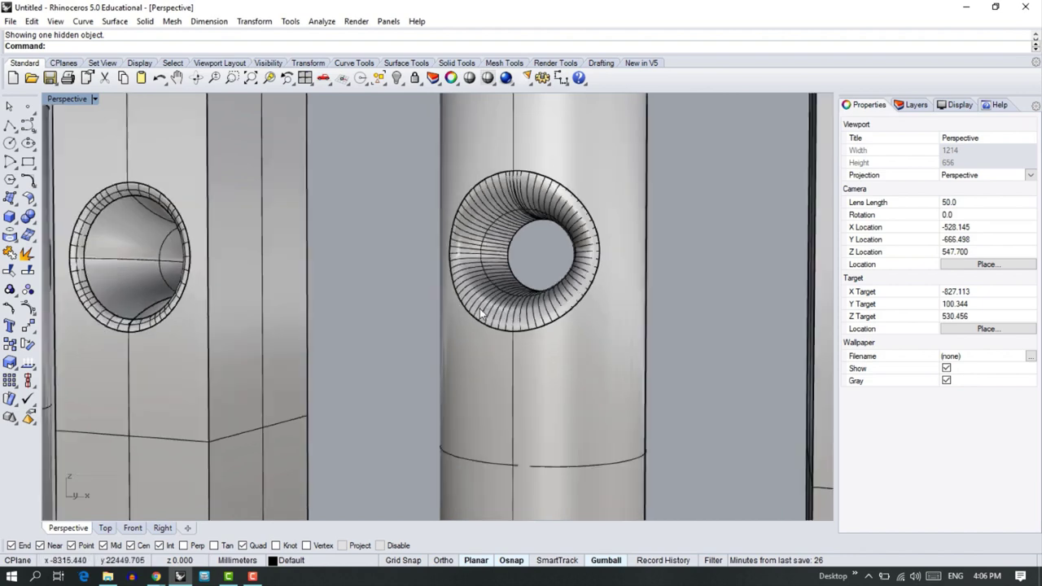
scroll(173, 488, down, 2)
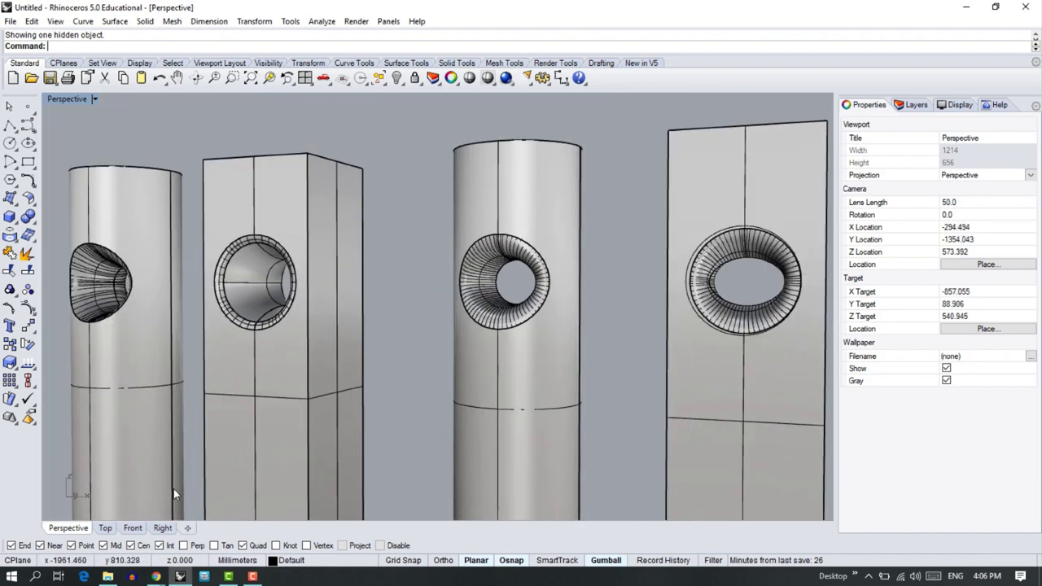
click(133, 528)
scroll(411, 244, down, 5)
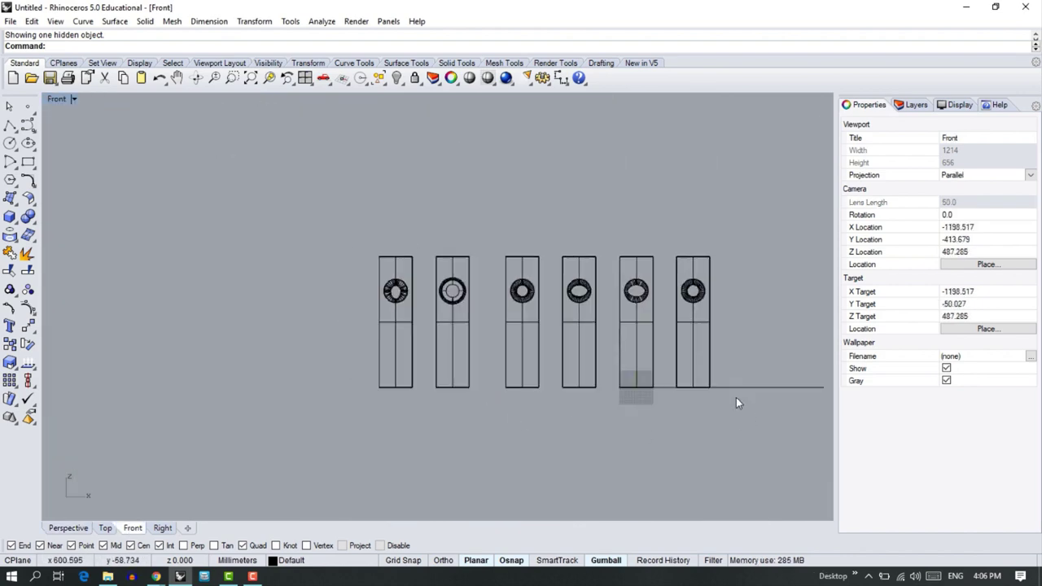
scroll(537, 360, up, 6)
scroll(258, 260, down, 2)
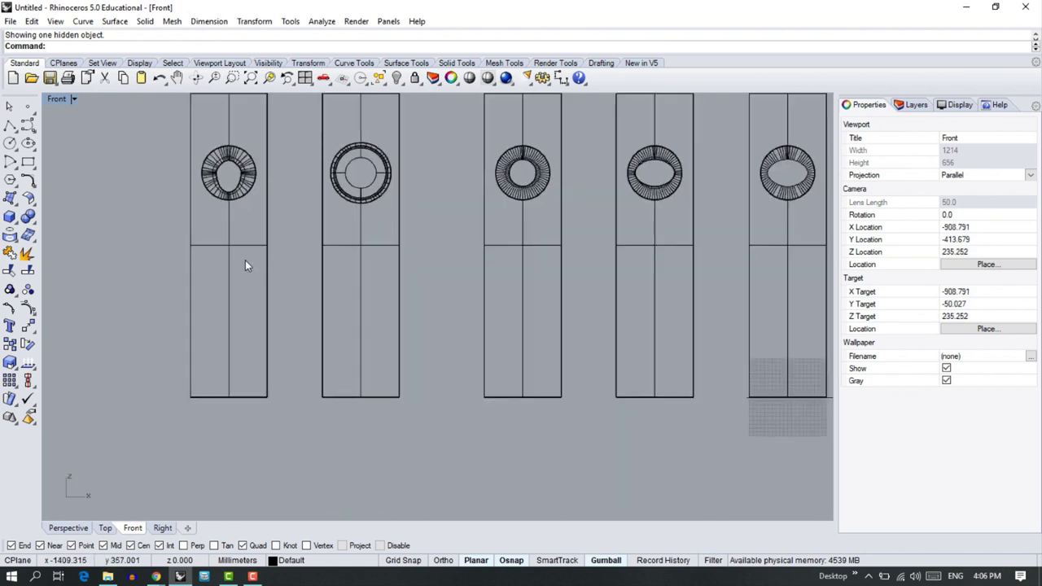
scroll(245, 260, up, 2)
click(27, 162)
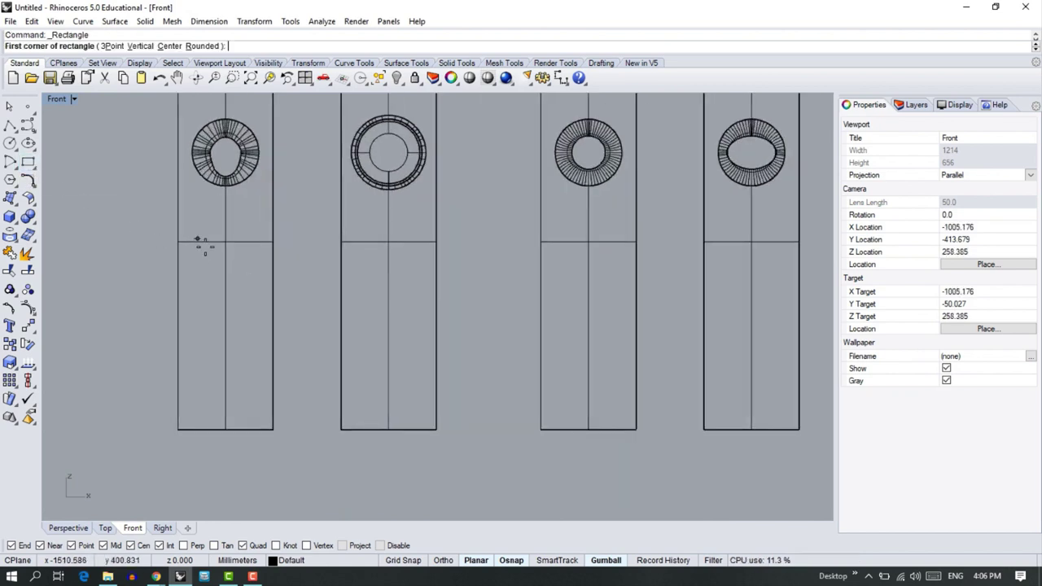
click(201, 273)
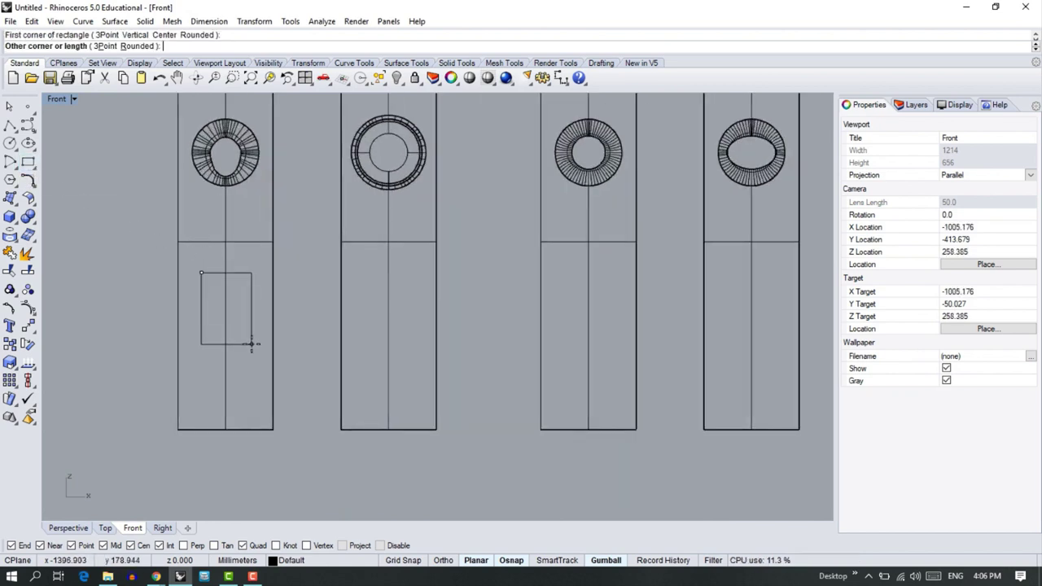
click(252, 344)
Select the new rectangle and move it forward so it stands clear in front of the leftmost cylinder
click(68, 527)
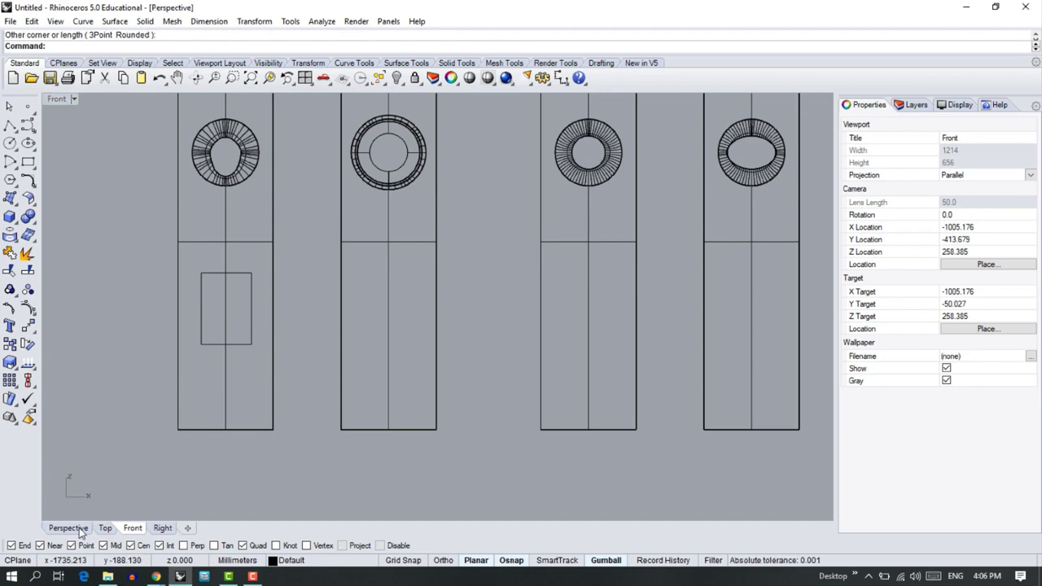
scroll(415, 307, down, 5)
scroll(337, 438, up, 2)
right_drag(337, 438, 138, 537)
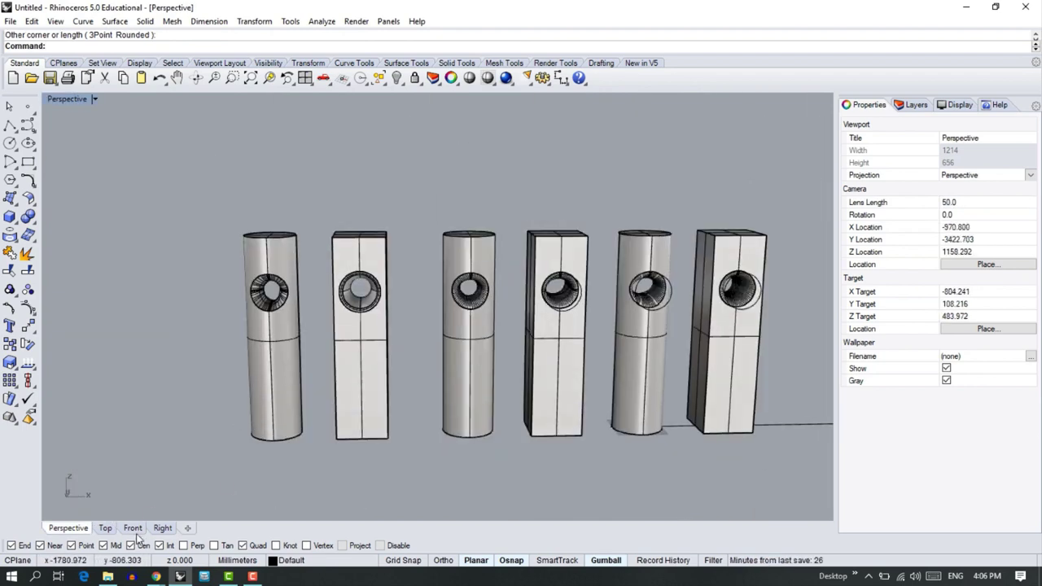
click(105, 527)
click(133, 527)
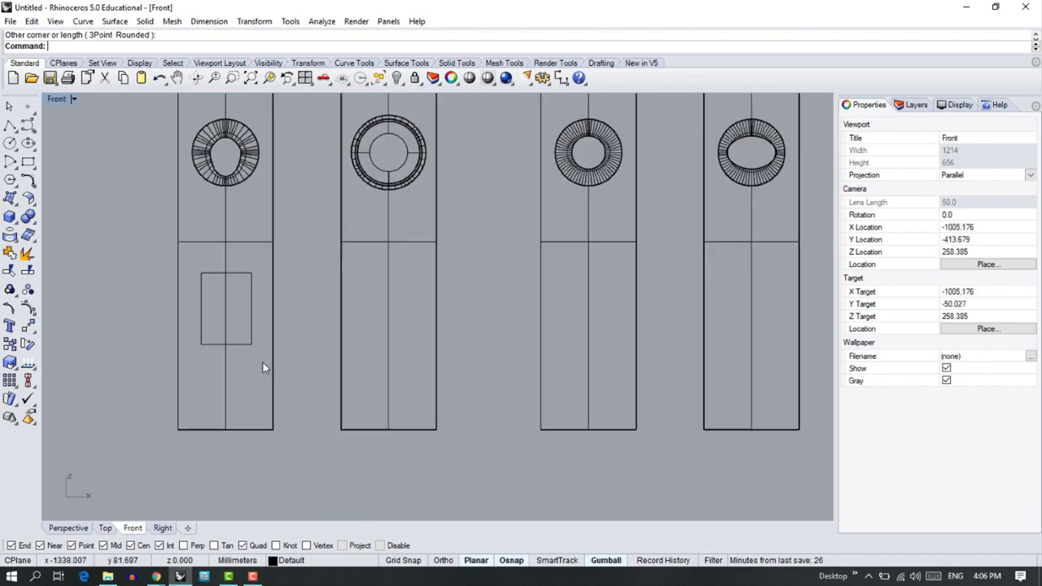
click(238, 344)
click(68, 528)
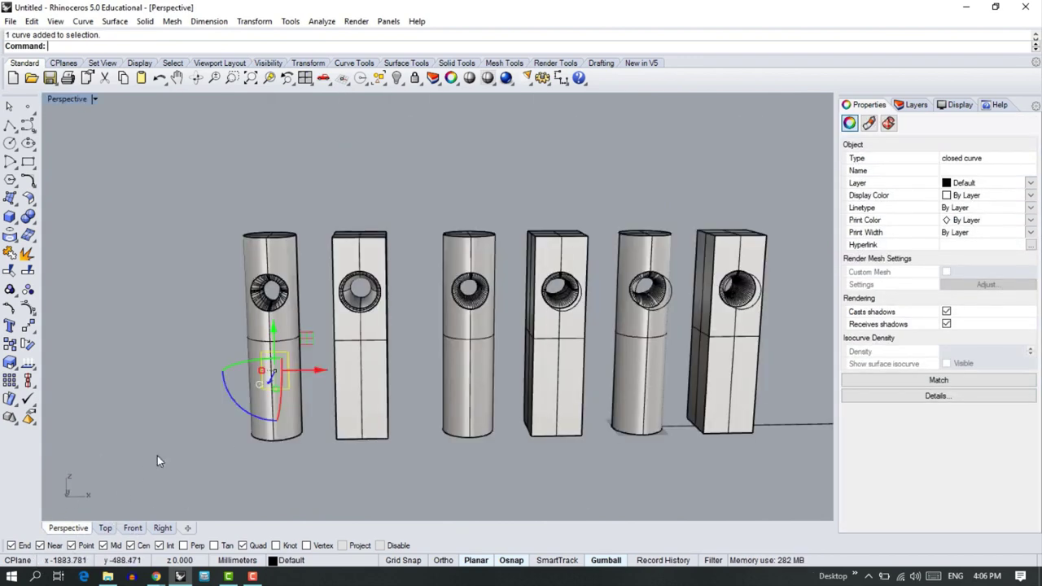
drag(275, 387, 236, 407)
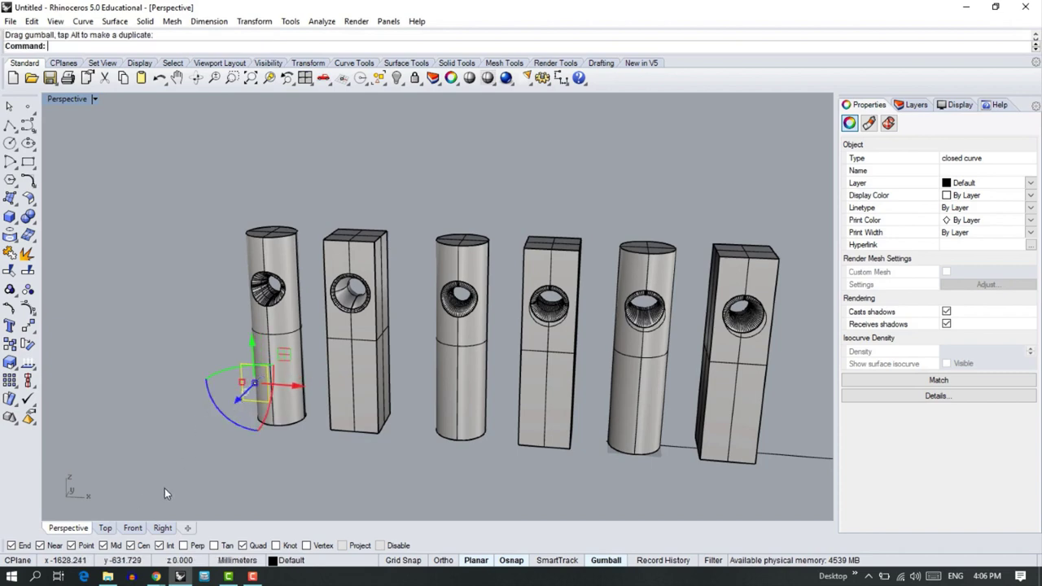
Trim rectangular openings through the leftmost cylinder's front and back walls, using the rectangle as the cutting object
click(133, 527)
click(10, 271)
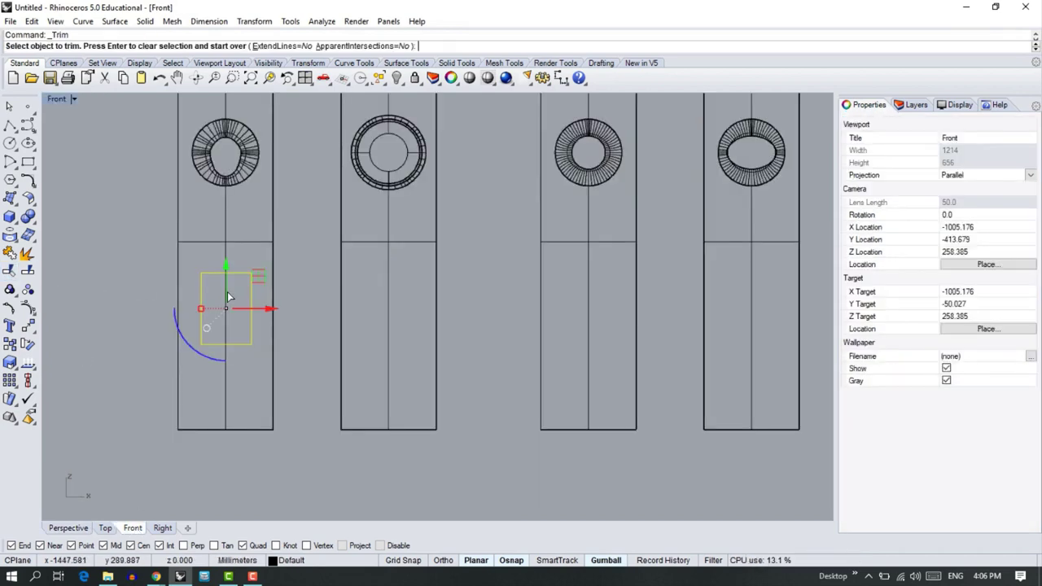
scroll(212, 334, up, 2)
click(207, 350)
click(68, 527)
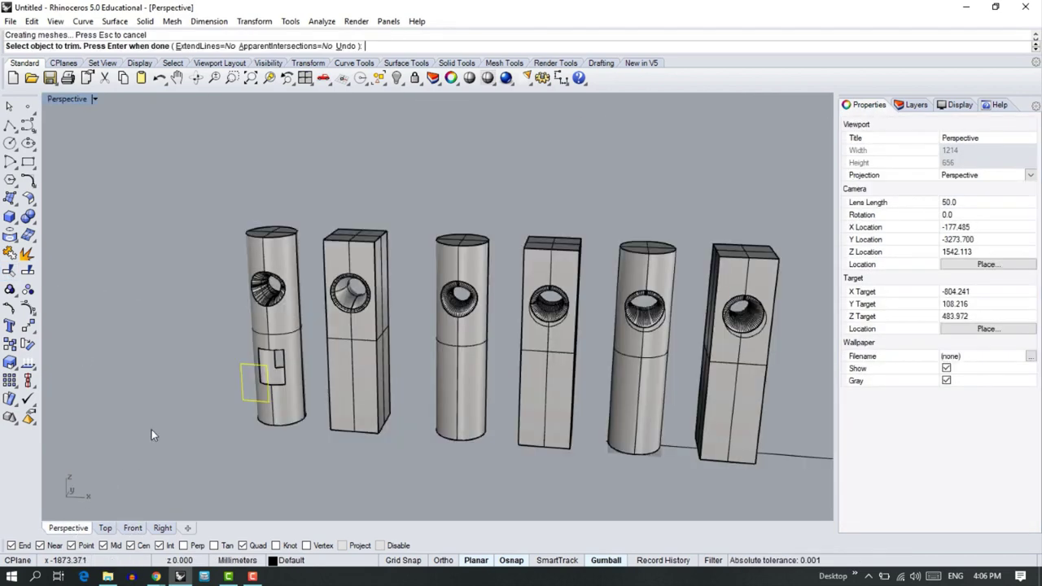
right_drag(218, 427, 186, 236)
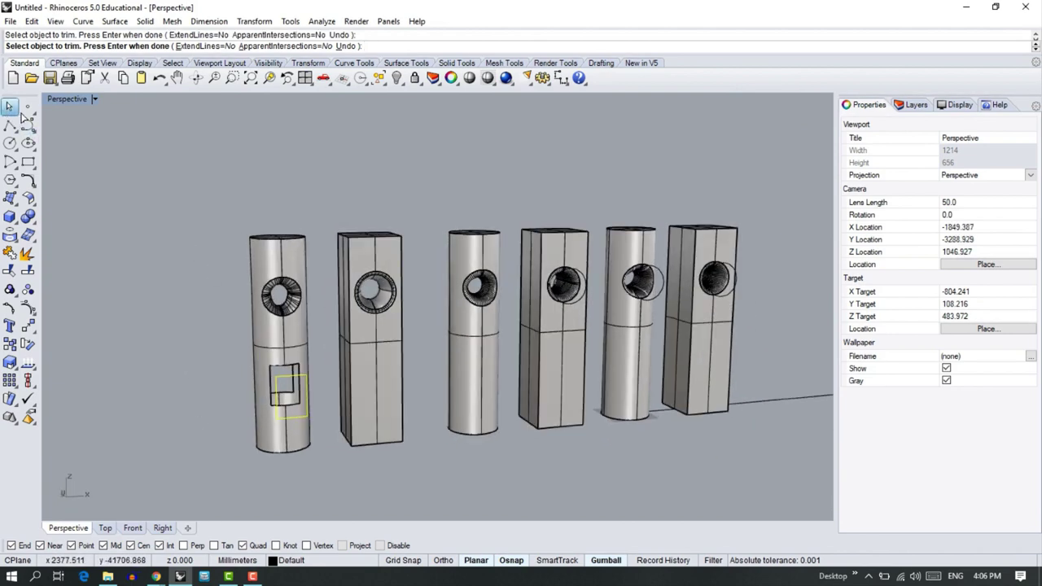
key(Return)
Start a surface blend between the cylinder's rectangular openings, with the front edges as first and the back edges as second
scroll(269, 382, up, 5)
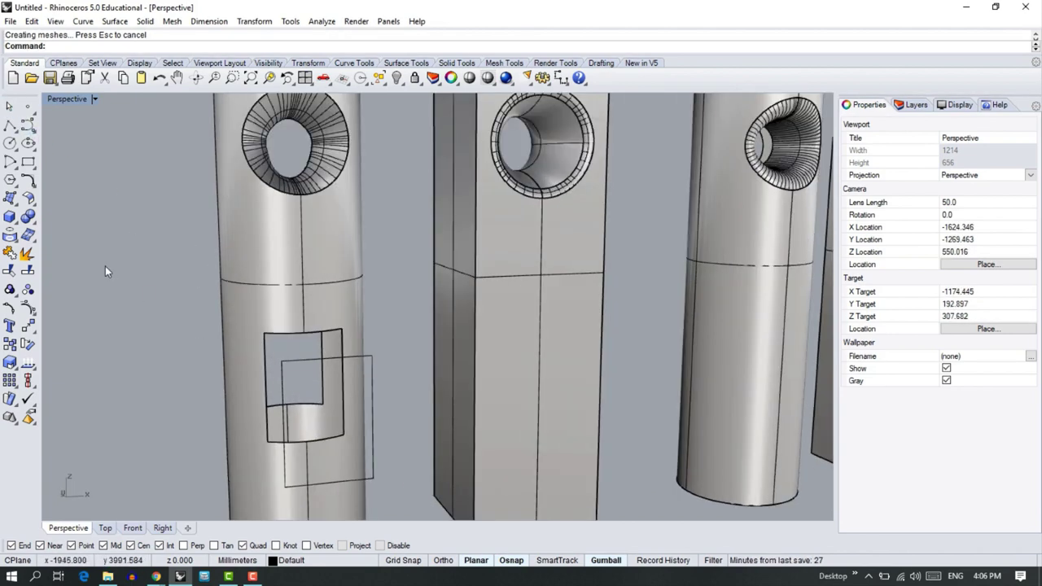
click(35, 208)
click(139, 206)
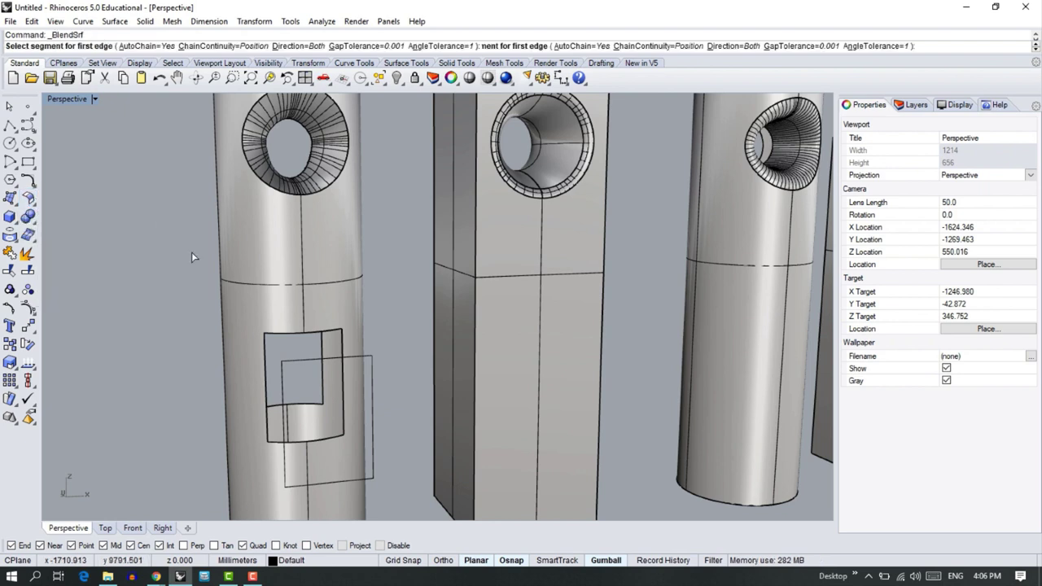
click(315, 441)
click(316, 403)
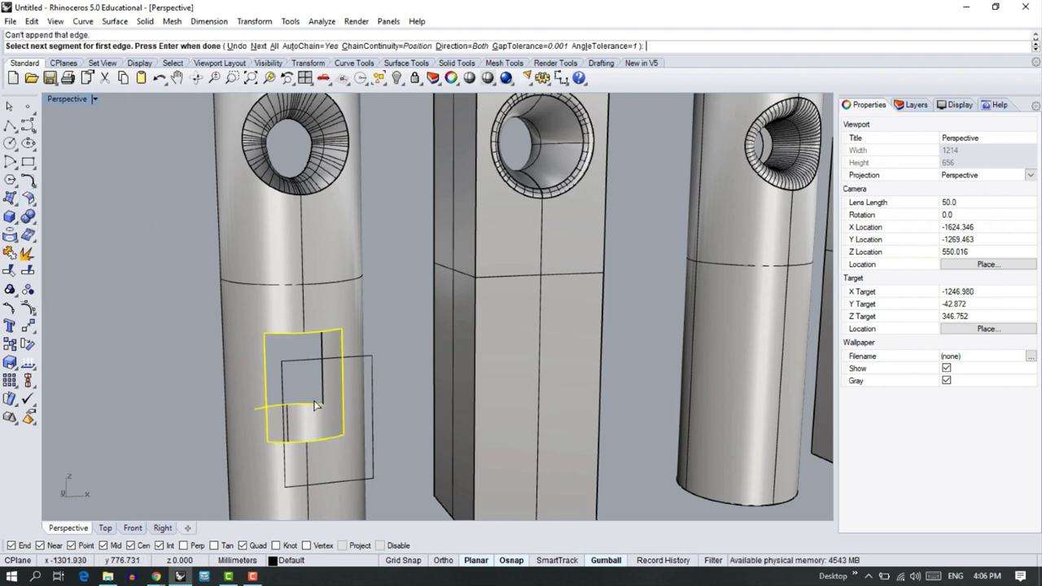
key(Return)
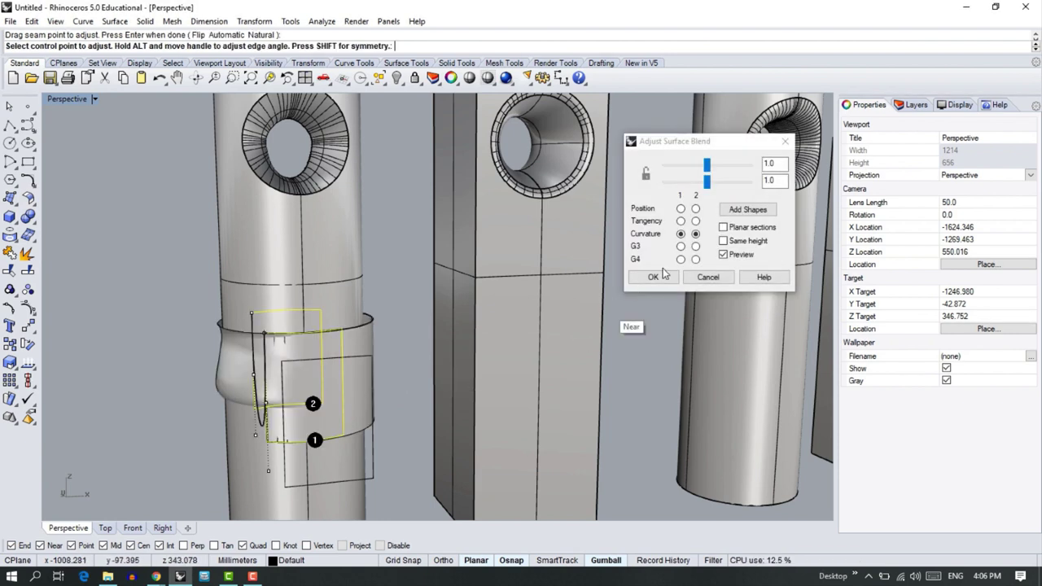
Lock the blend's two sliders together at 0.25, examine the preview's corners and cancel the blend
click(651, 175)
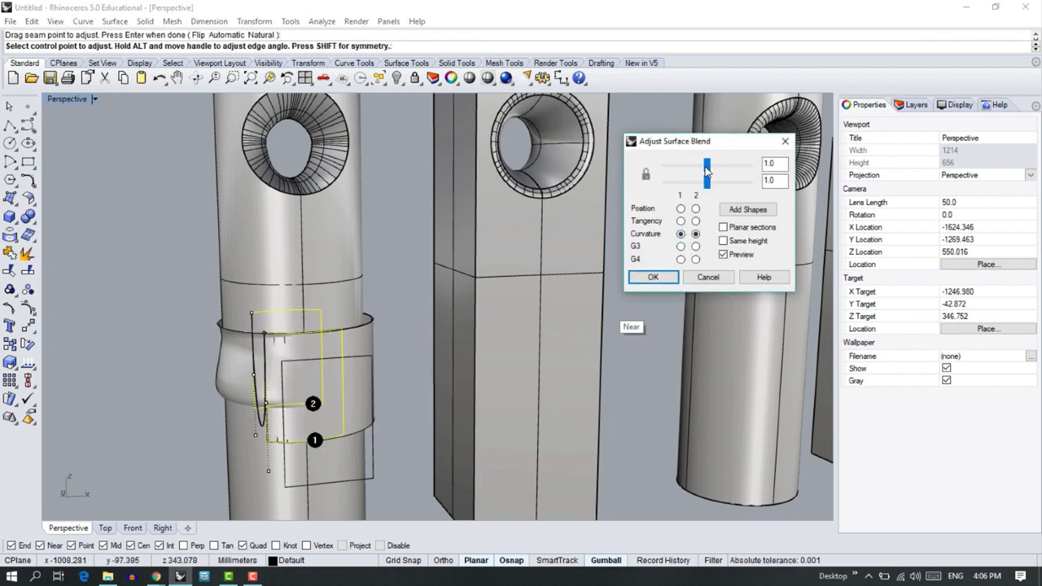
drag(707, 179, 661, 175)
scroll(320, 415, up, 5)
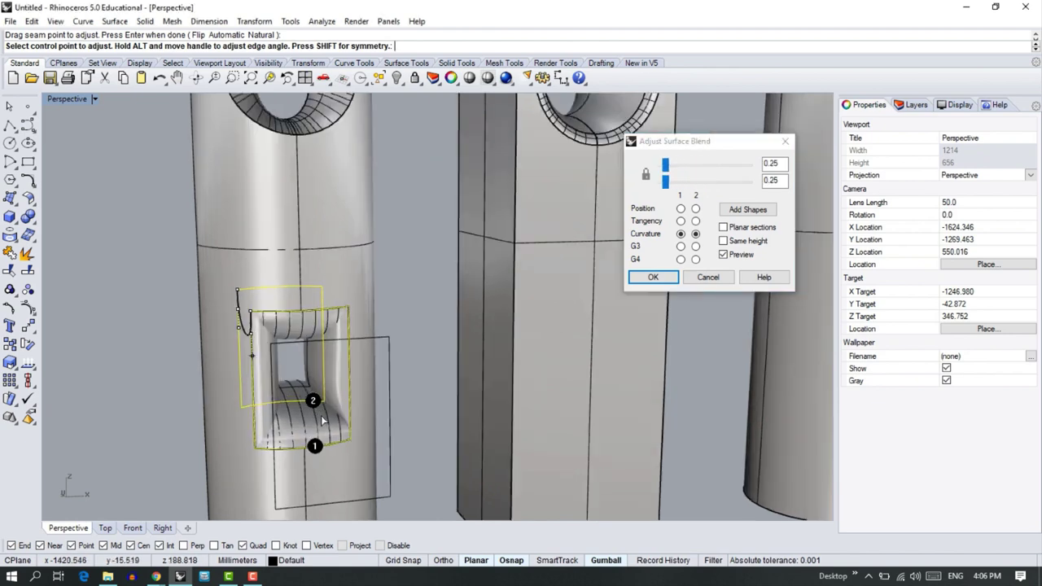
right_drag(321, 416, 296, 390)
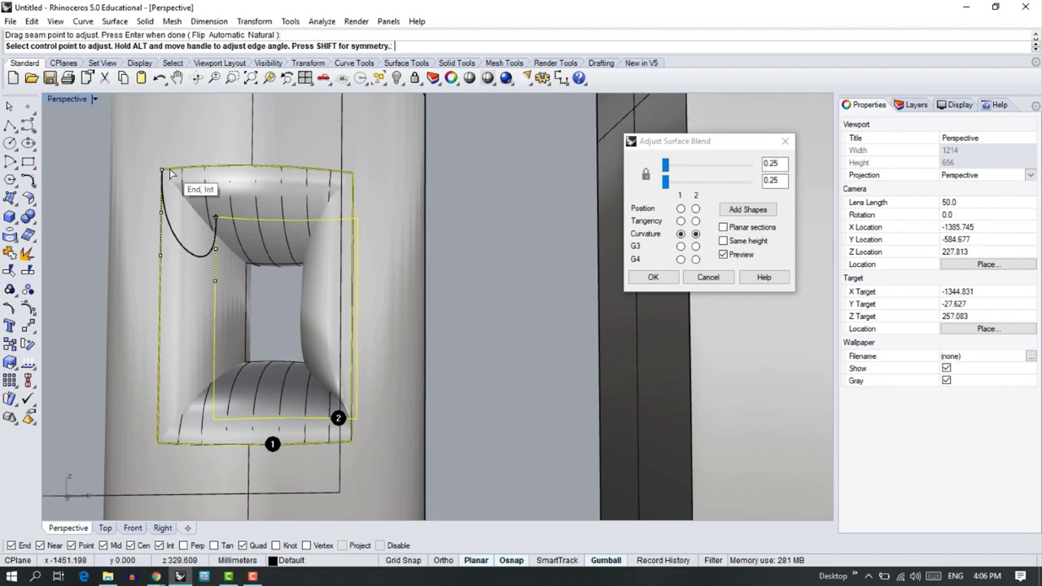
scroll(160, 172, up, 3)
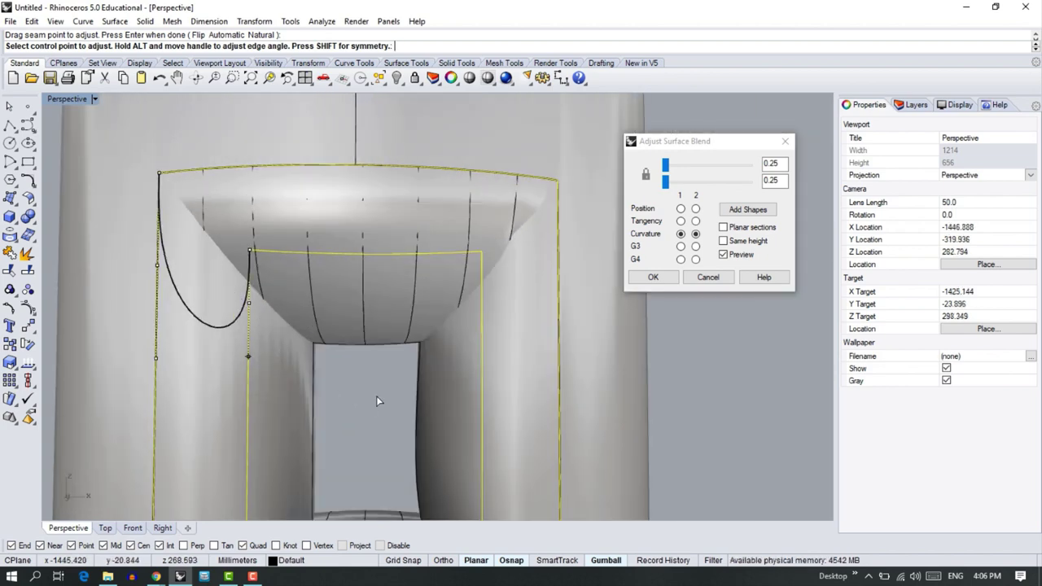
scroll(374, 392, down, 3)
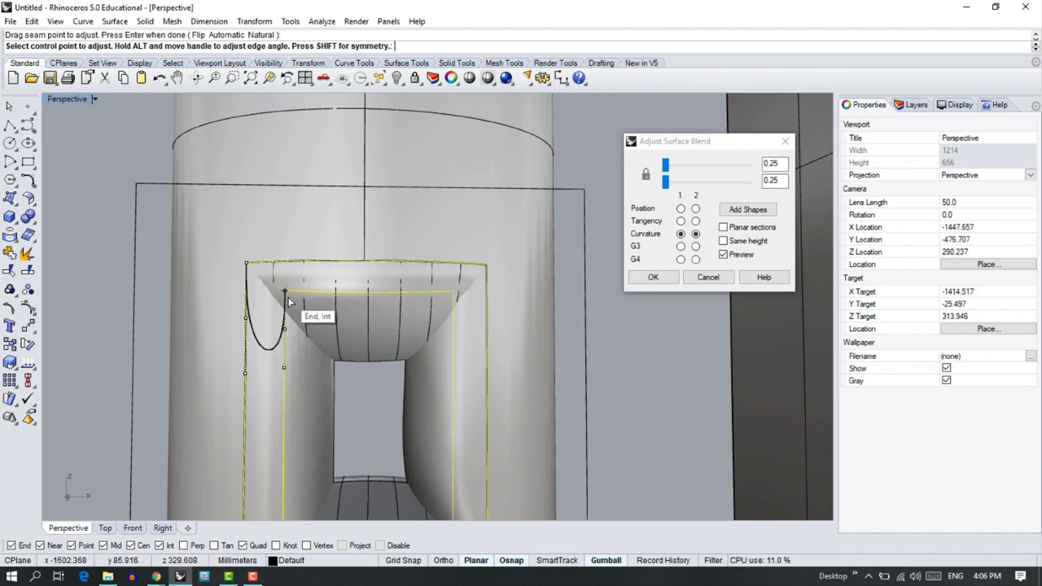
click(8, 107)
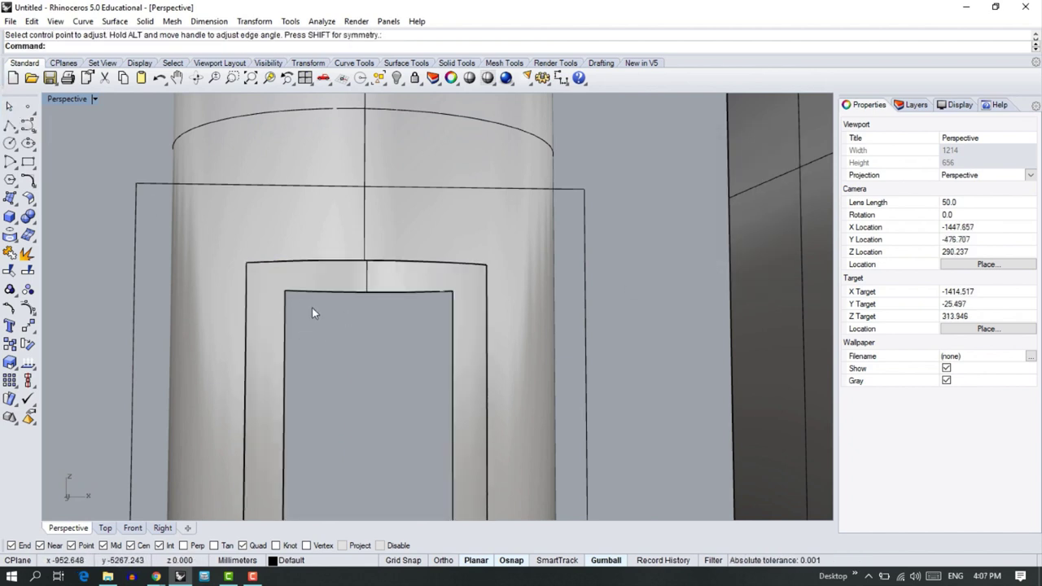
Create a curvature-continuous surface blend from the back opening's edges to the front opening's edges, with 0.25 at both ends
key(Return)
click(354, 293)
key(Return)
click(362, 262)
key(Return)
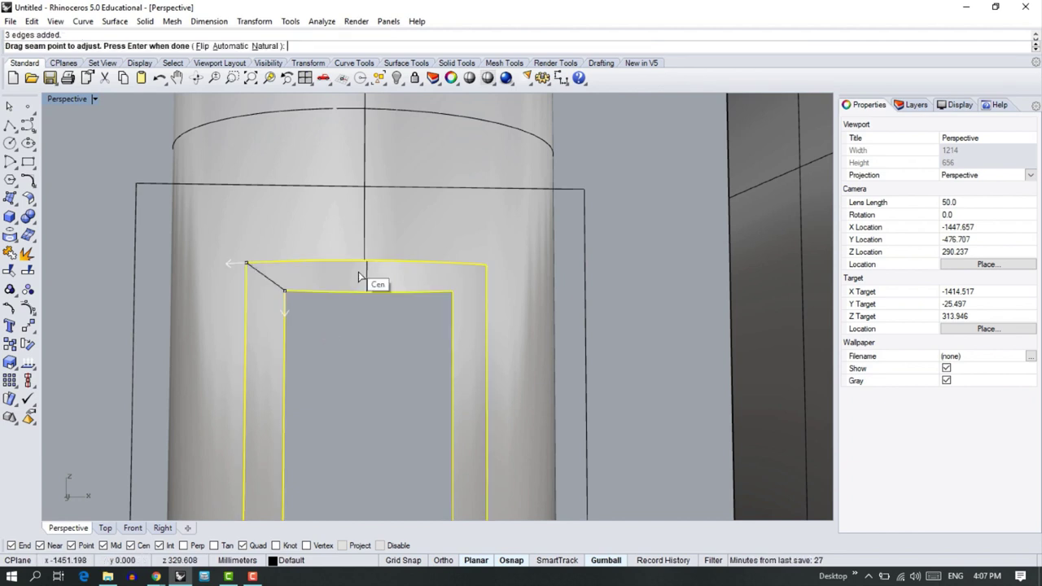
key(Return)
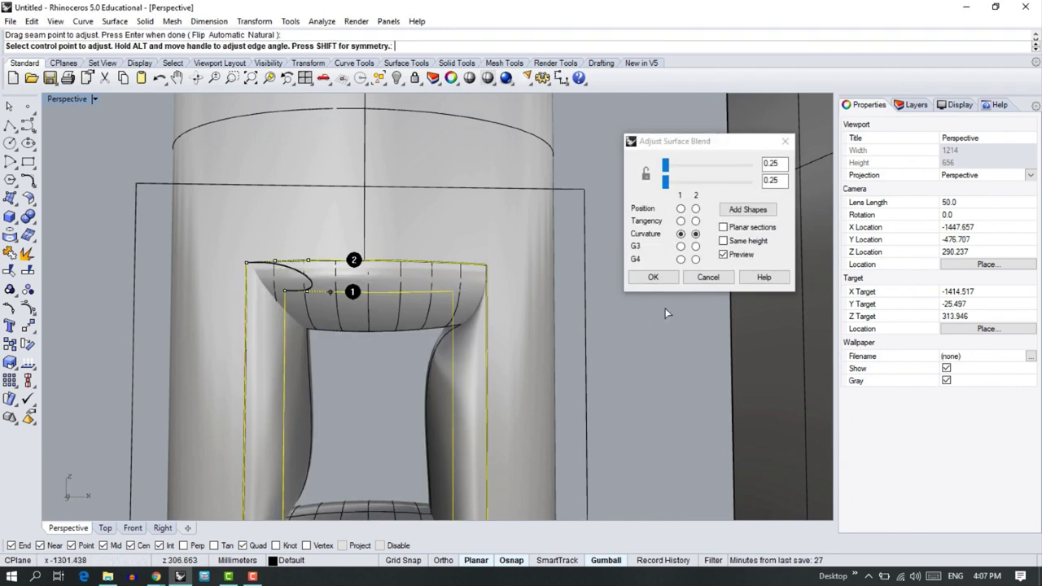
click(653, 277)
Isolate the blended polysurface inside the rectangular opening by inverting the selection and hiding everything else
click(388, 326)
right_drag(388, 327, 302, 368)
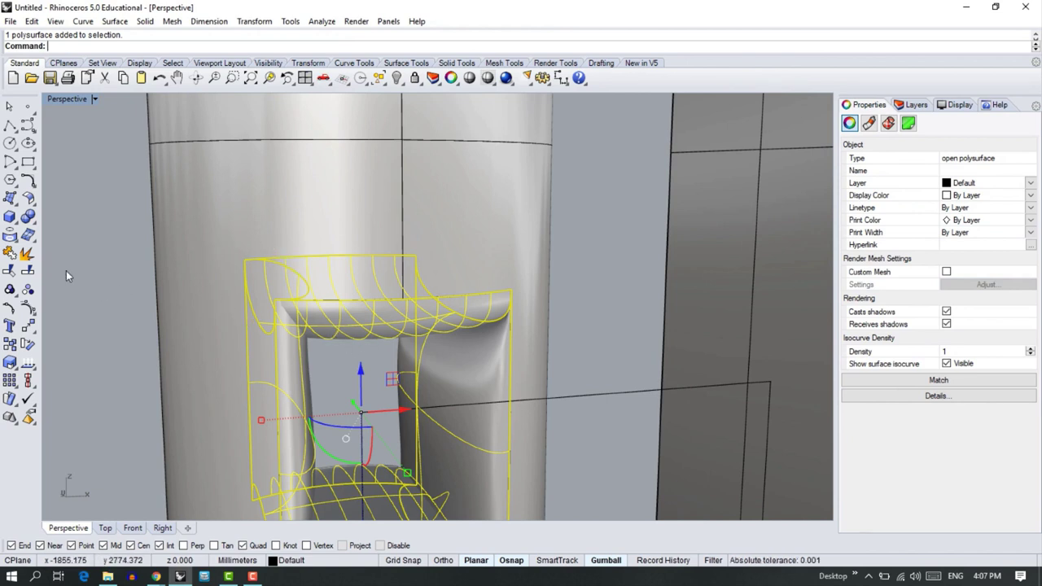
click(398, 81)
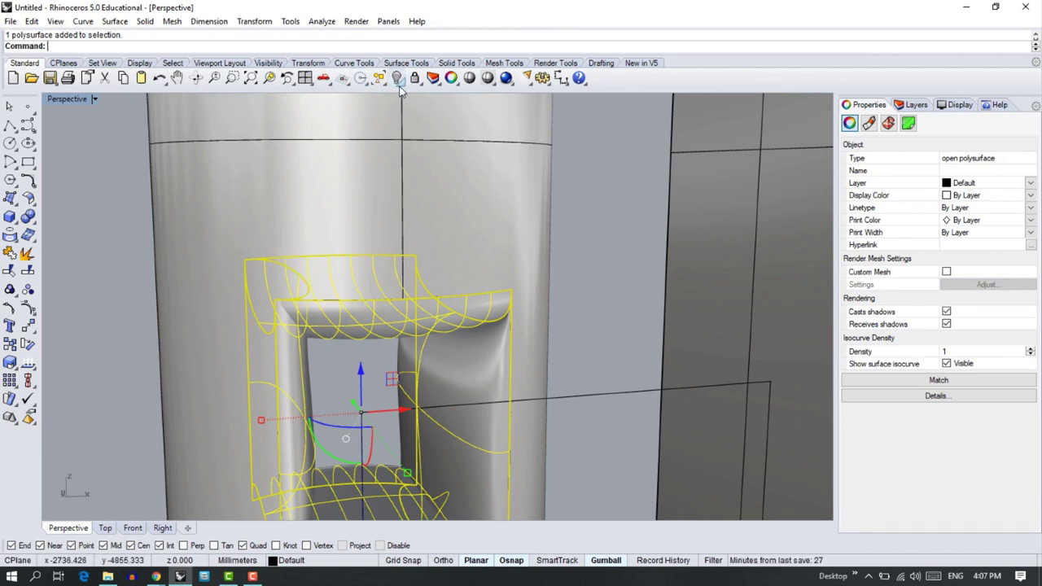
click(452, 102)
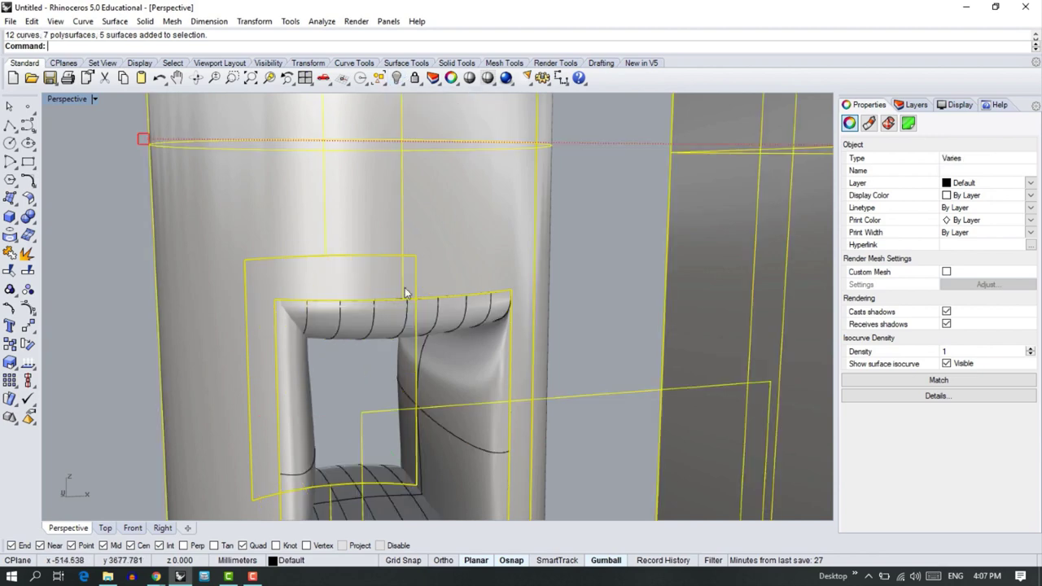
Examine the isolated blend from several angles, especially the corner seams where its side faces meet
scroll(314, 233, up, 5)
right_drag(360, 166, 302, 299)
click(302, 300)
key(Escape)
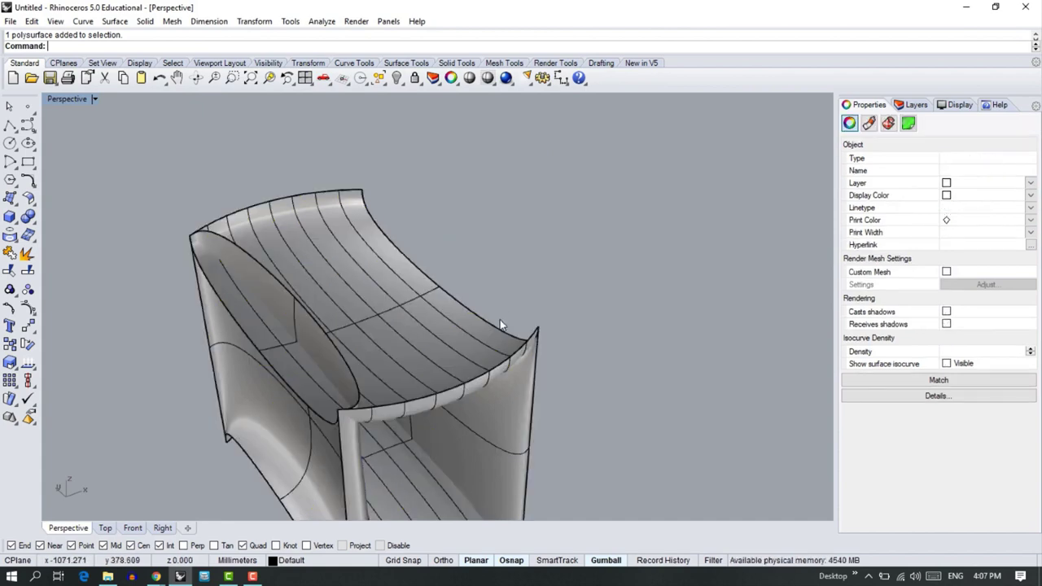
right_drag(495, 320, 285, 259)
scroll(381, 340, up, 3)
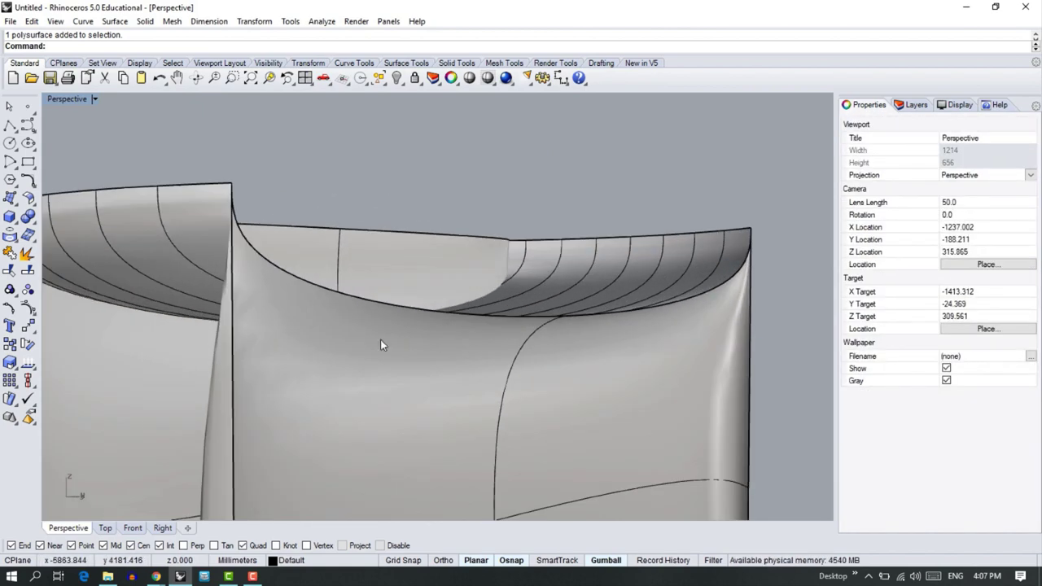
right_drag(380, 340, 386, 392)
scroll(456, 335, up, 6)
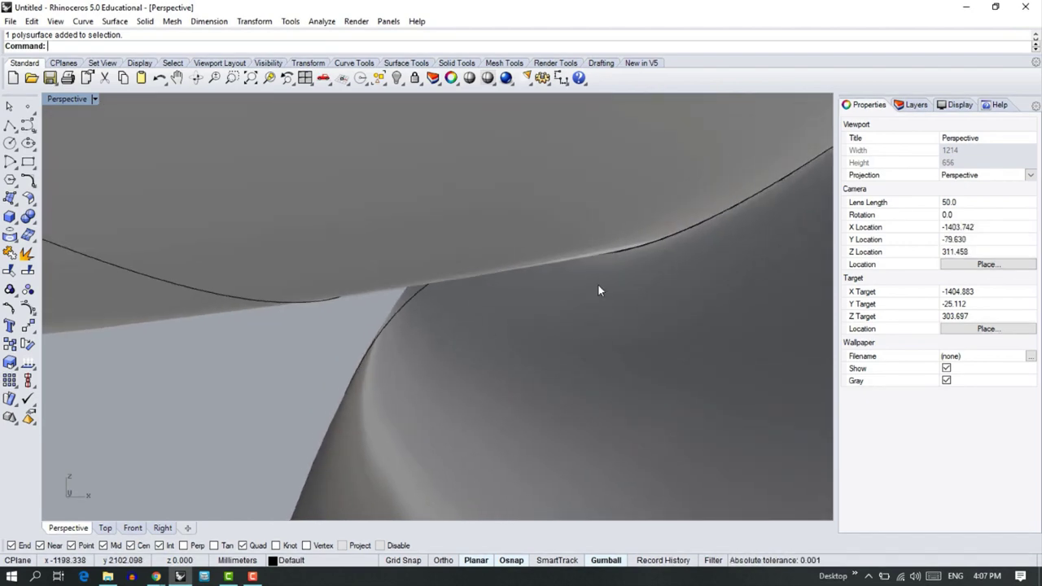
Undo the hide to bring back the cylinder and the other solids around the rectangular blend
scroll(548, 296, down, 16)
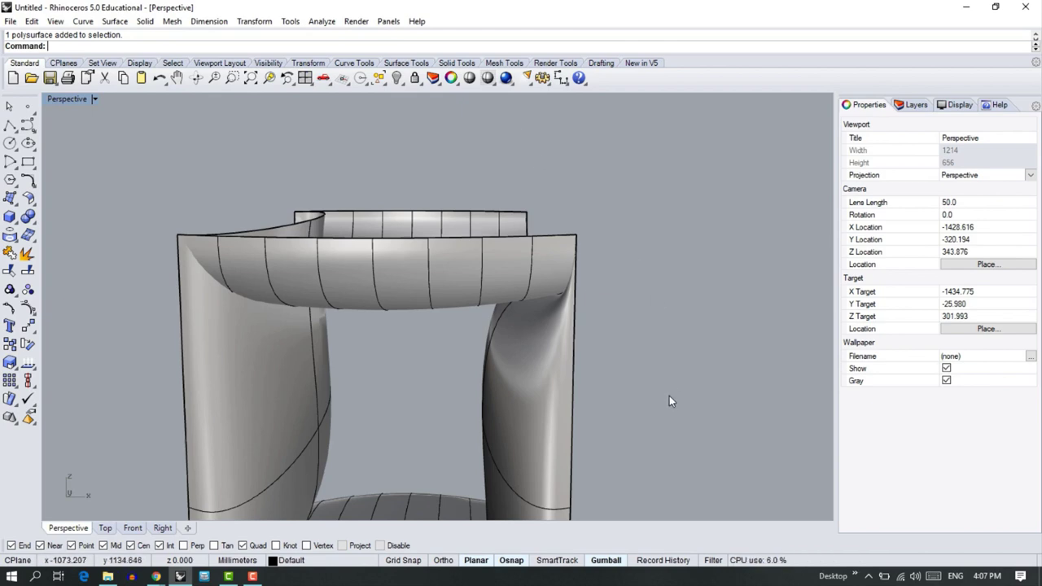
right_drag(669, 396, 651, 333)
scroll(582, 394, down, 6)
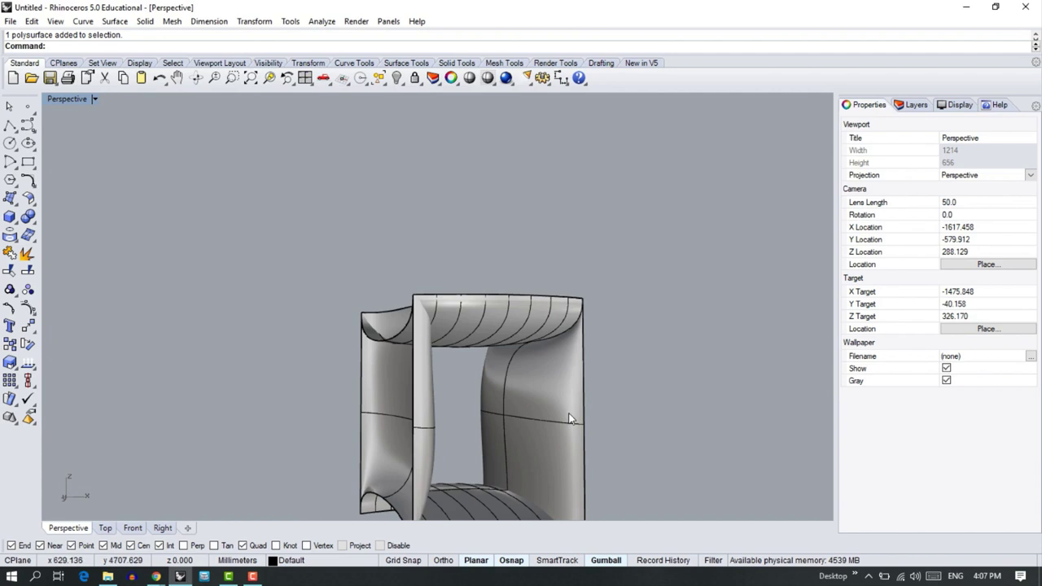
key(ctrl+z)
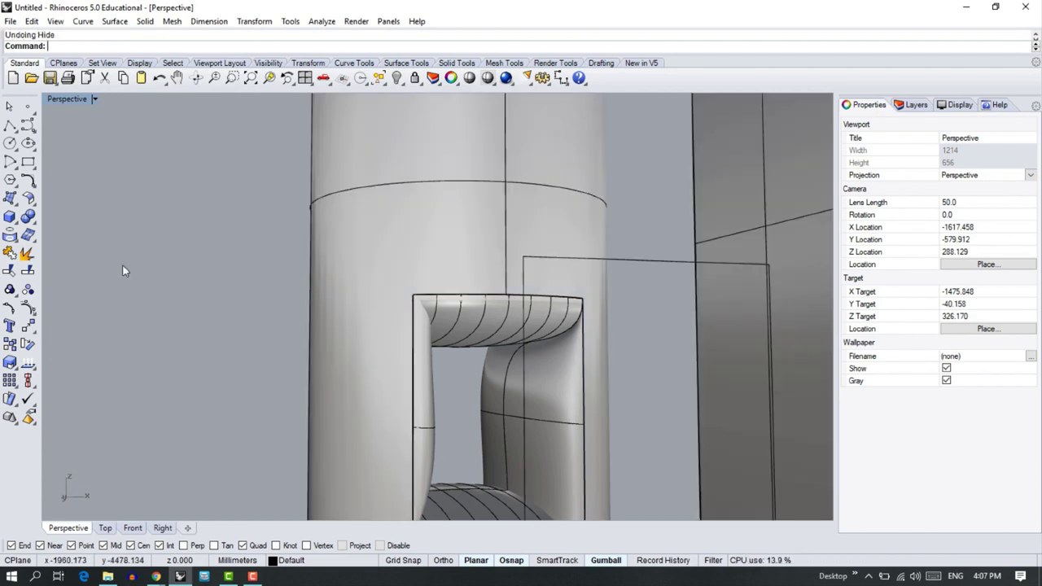
scroll(299, 278, down, 6)
scroll(415, 304, up, 8)
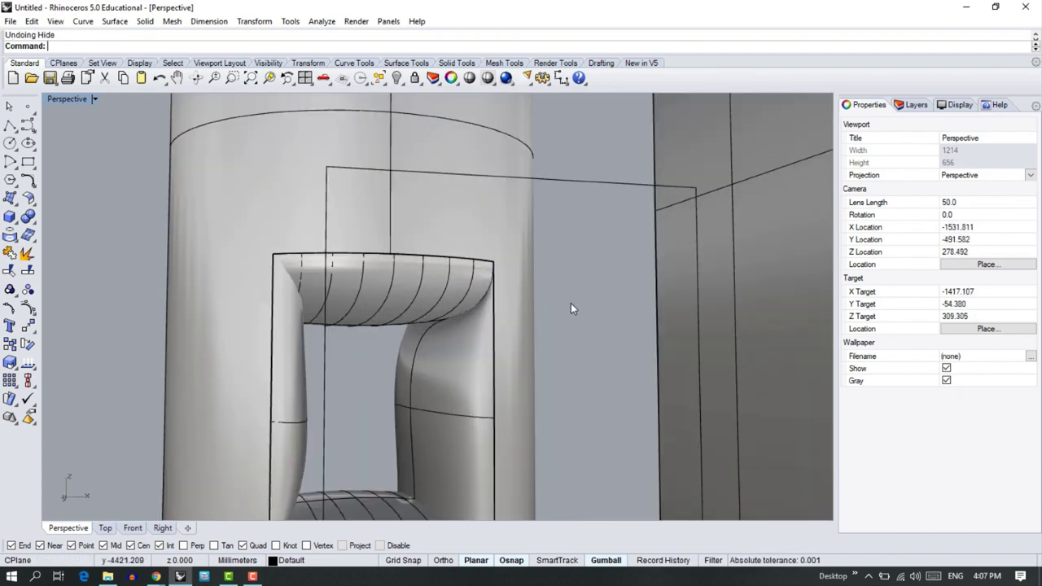
scroll(454, 290, down, 6)
right_drag(454, 291, 420, 299)
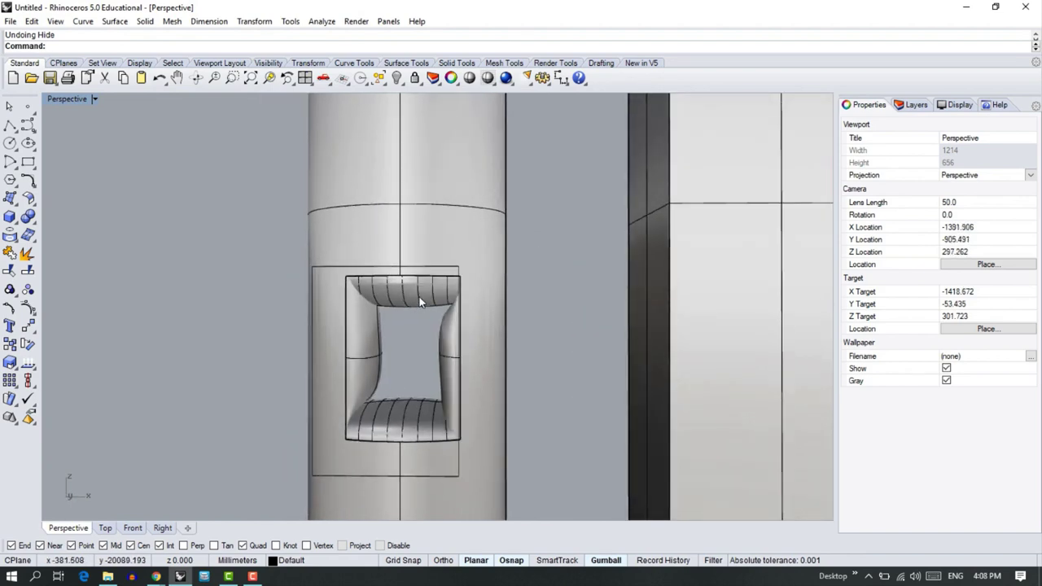
Undo the rectangular surface blend and the trim that cut the rectangular openings in the cylinder
key(ctrl+z)
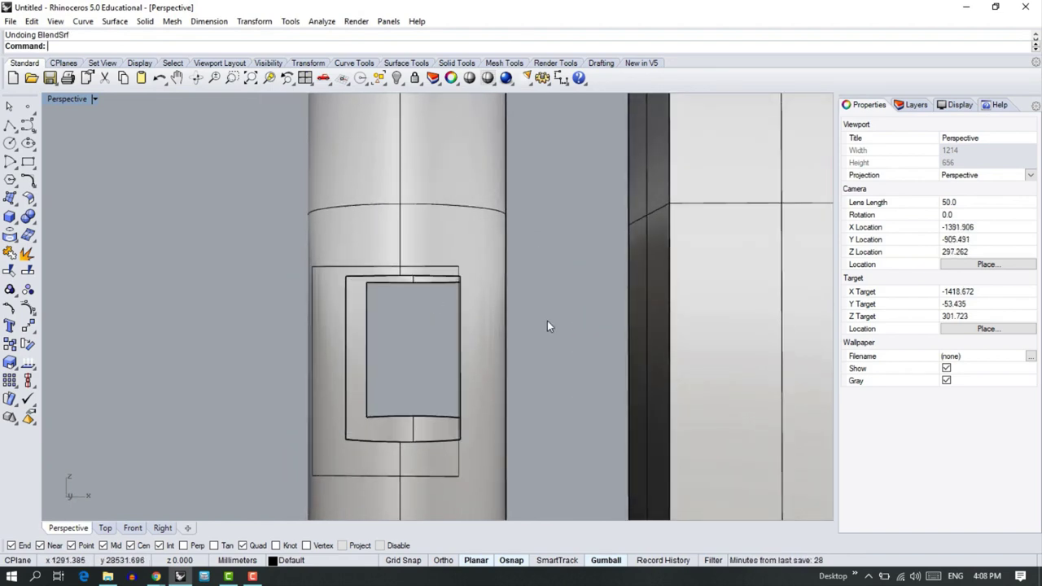
key(ctrl+z)
click(236, 293)
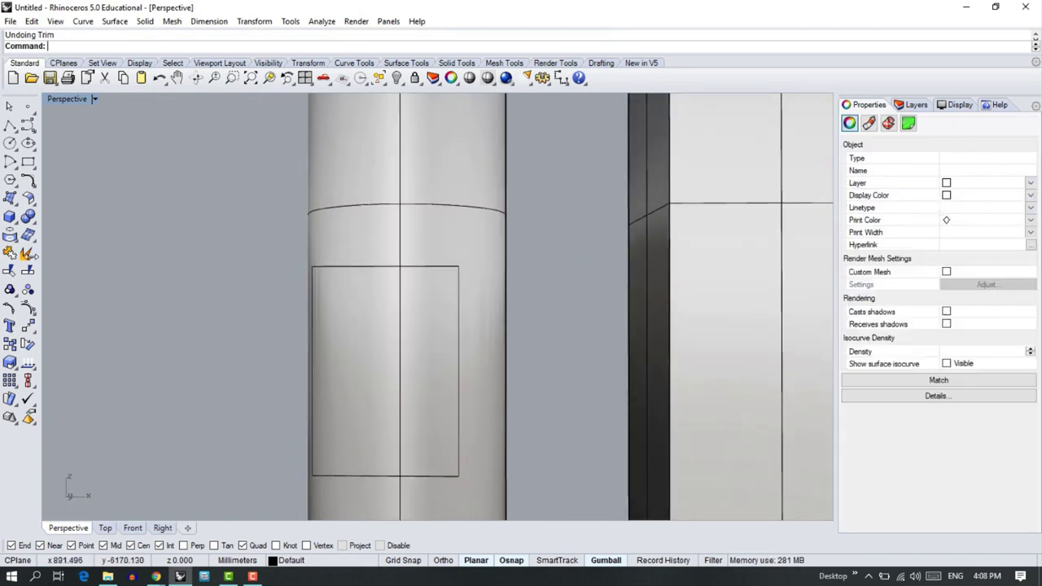
Define the text object "A" in Arial as a solid, 10 mm high and 1 mm thick
click(10, 326)
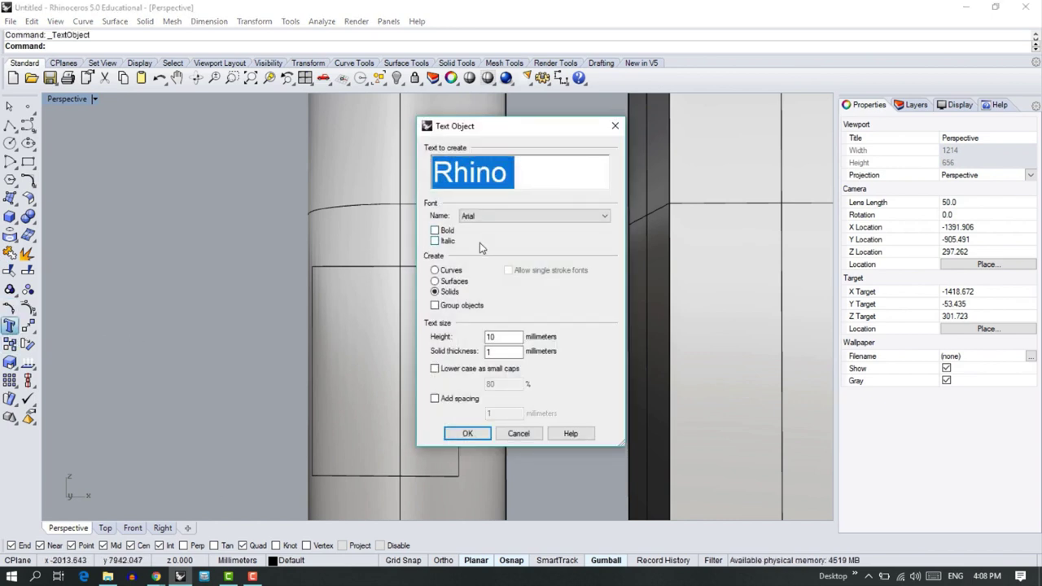
text(ab)
key(BackSpace)
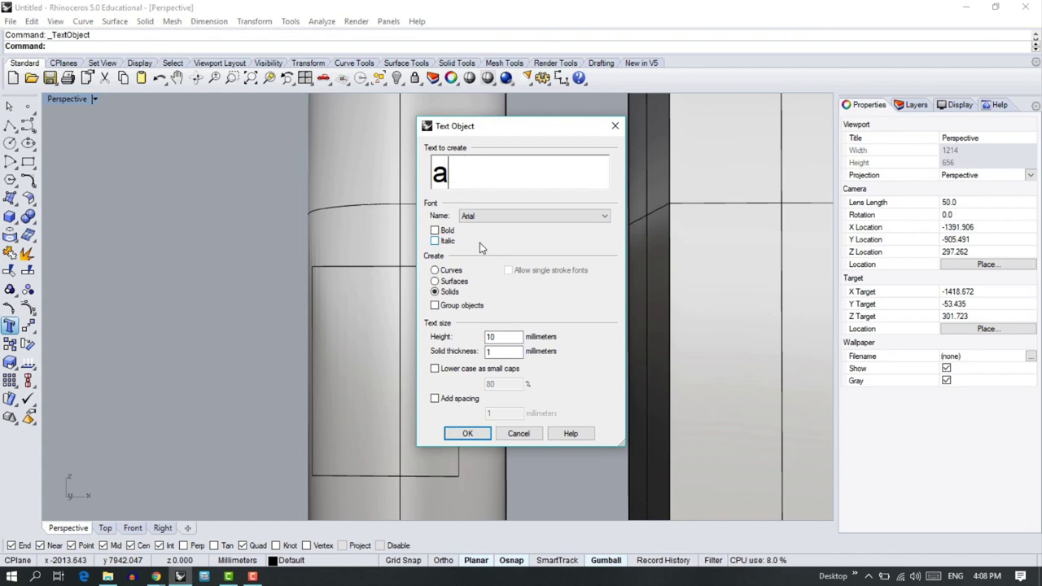
key(BackSpace)
text(A)
key(Return)
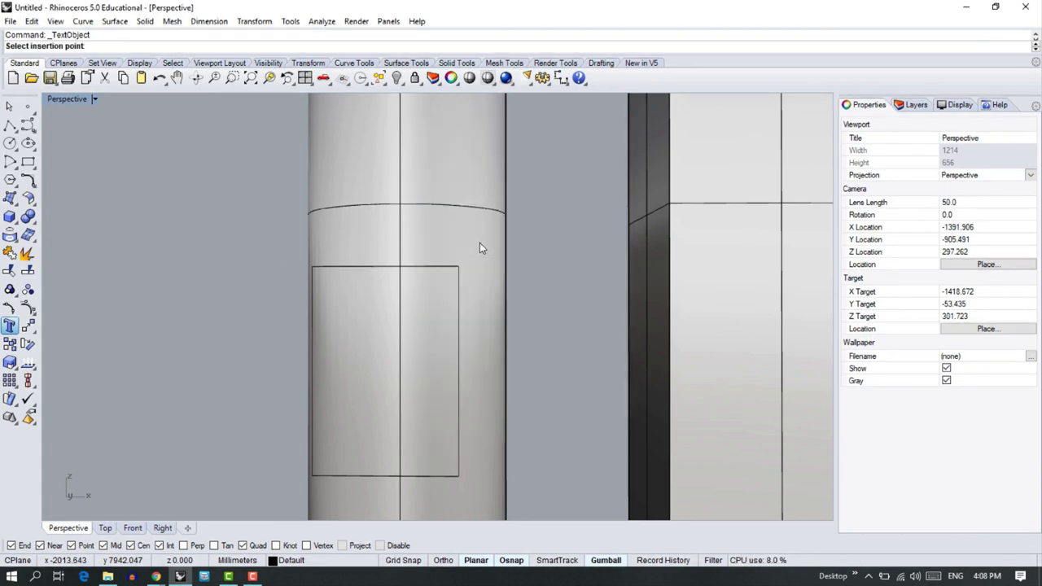
Place the solid letter in the front view on the cylinder that carries the rectangle
click(162, 528)
scroll(461, 449, down, 5)
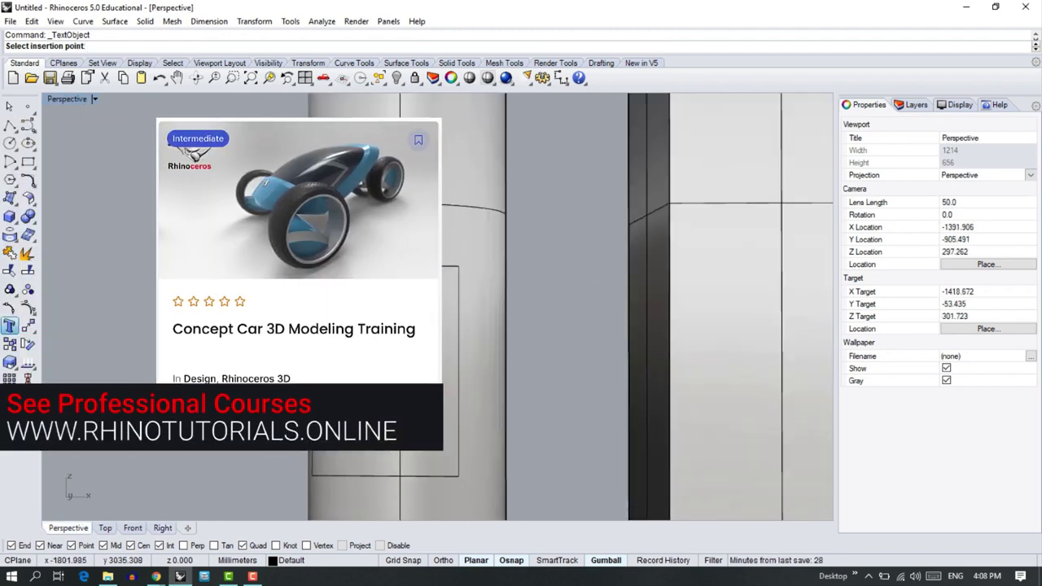
click(132, 527)
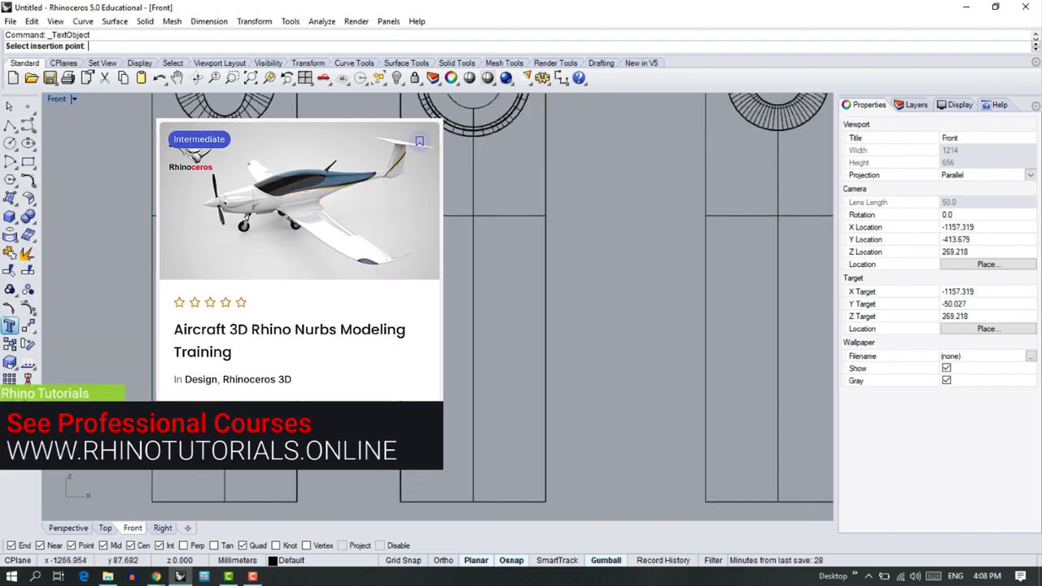
scroll(383, 411, down, 6)
scroll(326, 348, up, 6)
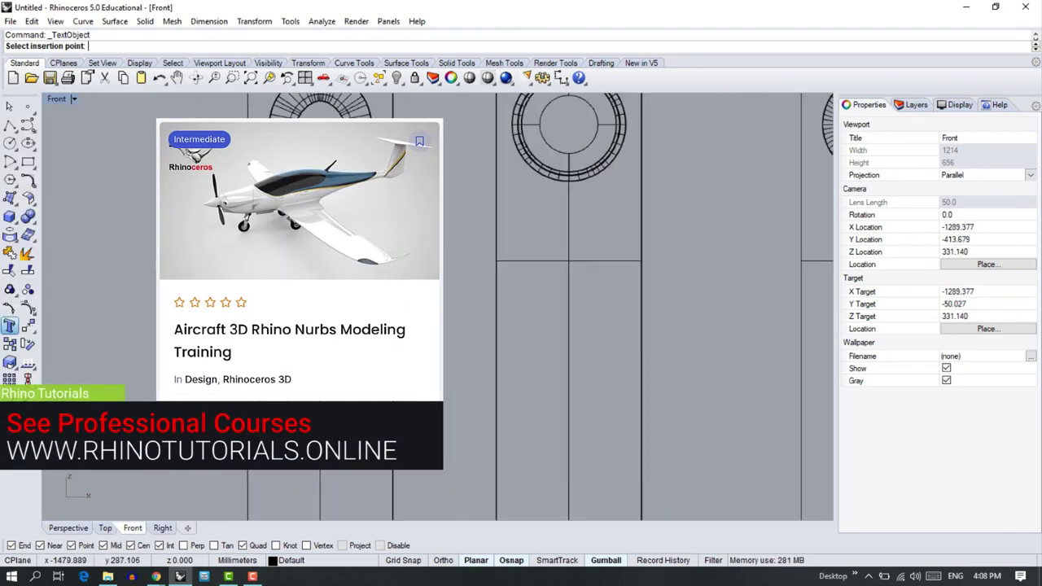
right_drag(307, 365, 304, 366)
click(302, 361)
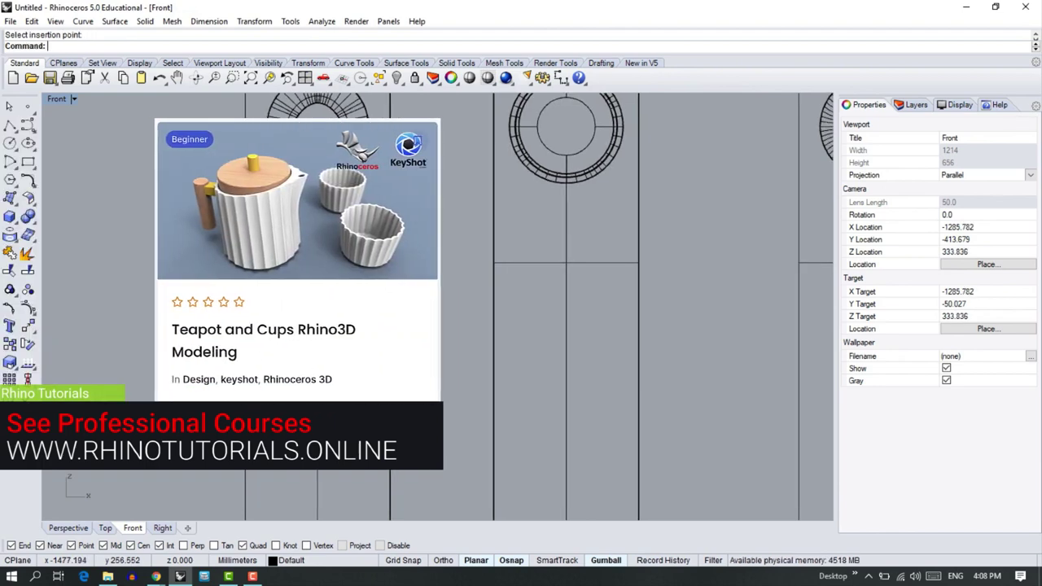
Delete the solid letter just placed on the cylinder
scroll(301, 362, up, 9)
scroll(301, 362, down, 5)
scroll(315, 392, up, 9)
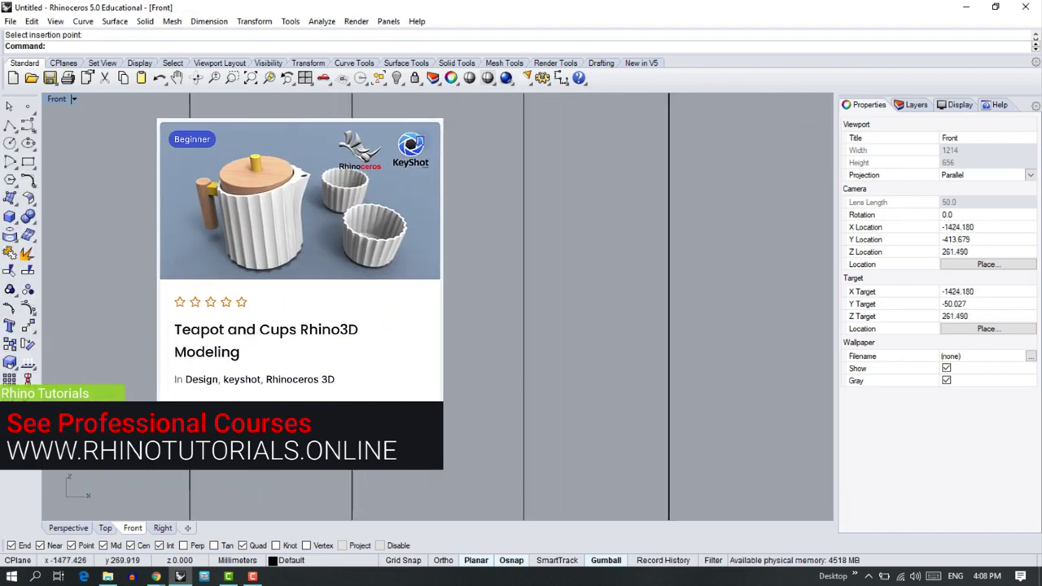
click(302, 358)
key(Delete)
right_drag(190, 398, 162, 422)
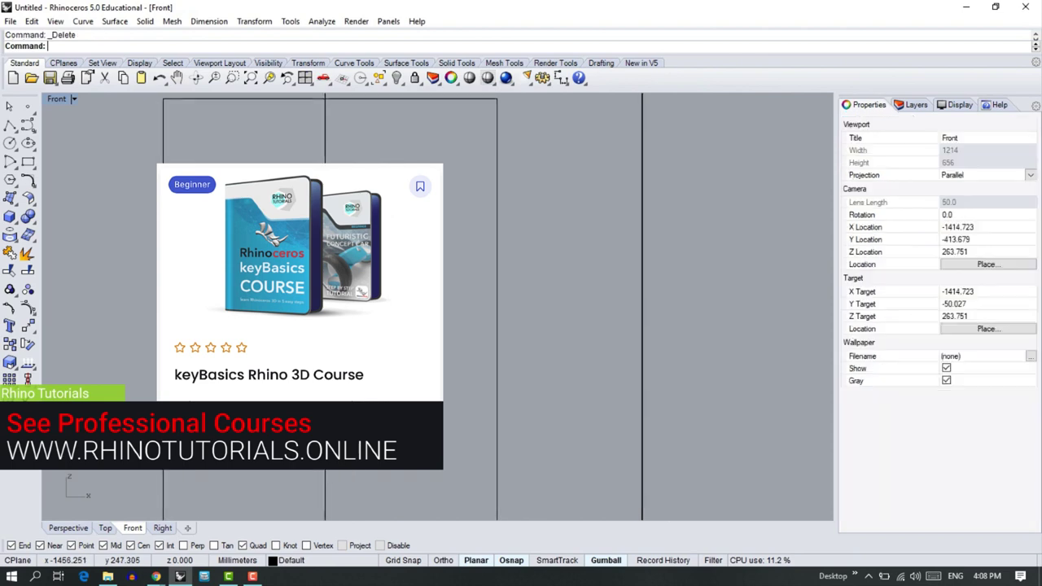
Create the letter "A" as curves in the front view, then enlarge it and move it just above the rectangle
click(9, 326)
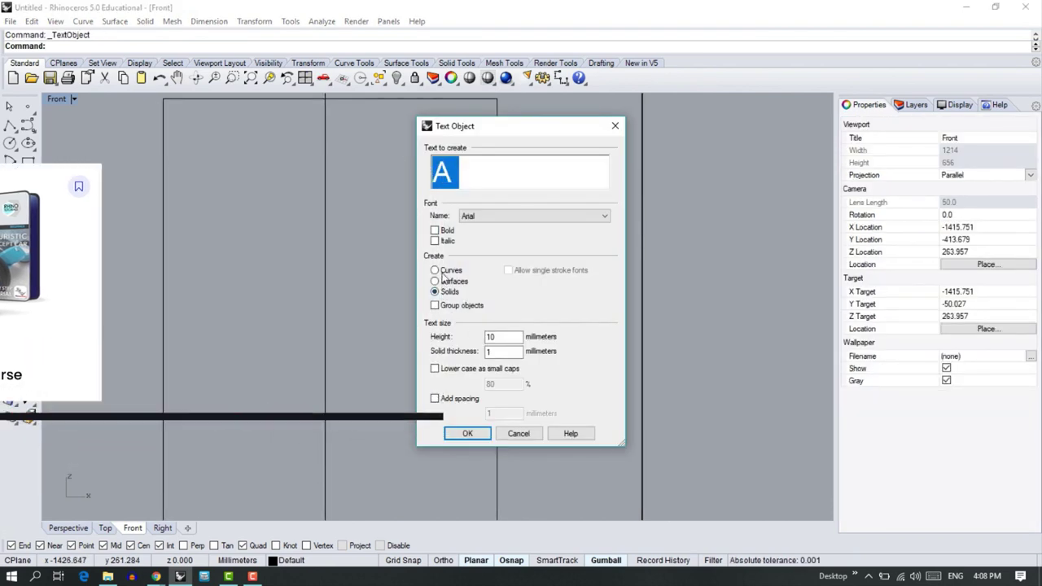
click(439, 269)
click(467, 433)
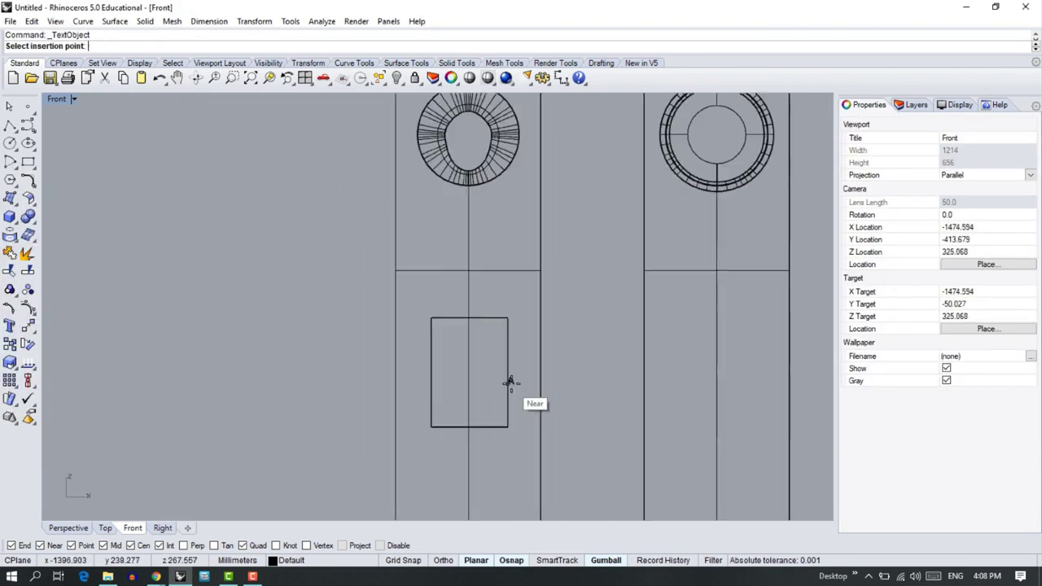
click(446, 346)
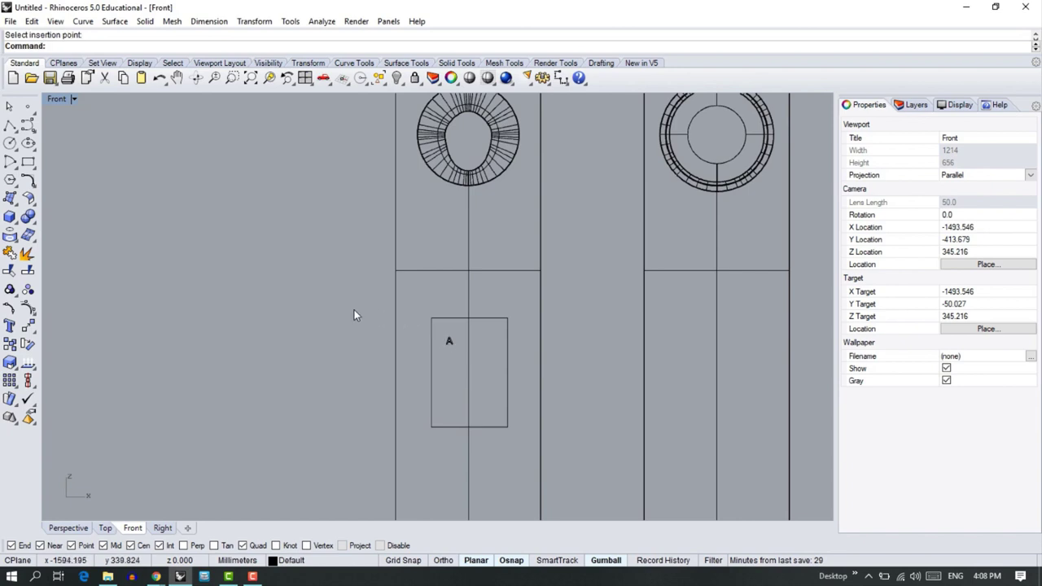
mouse_move(452, 371)
mouse_down()
mouse_move(463, 394)
mouse_move(463, 379)
mouse_up()
drag(480, 312, 495, 236)
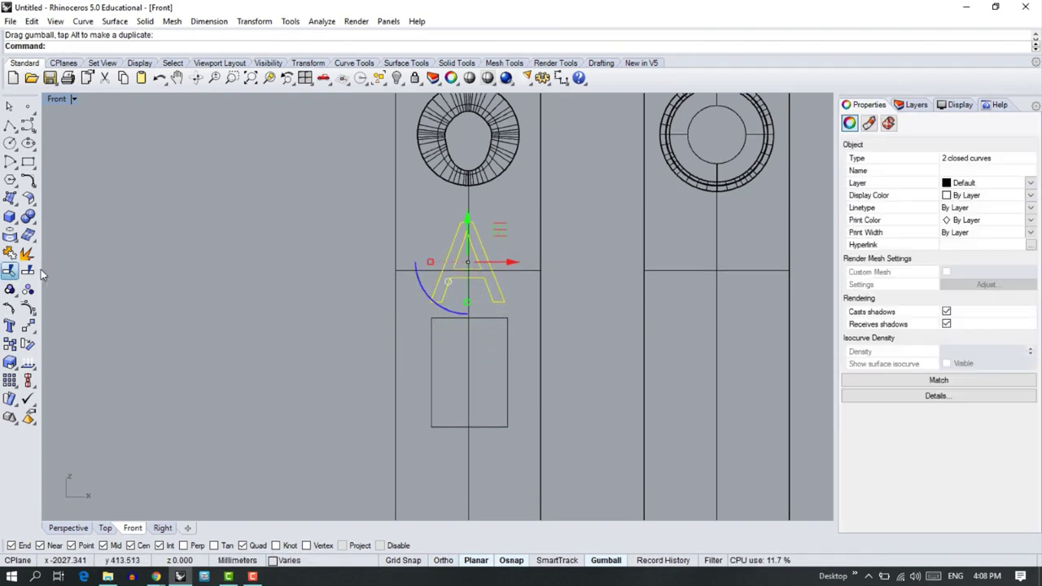
Trim the cylinder with the letter's outer and inner curves as cutting objects, removing the area between them
scroll(471, 261, up, 6)
click(491, 310)
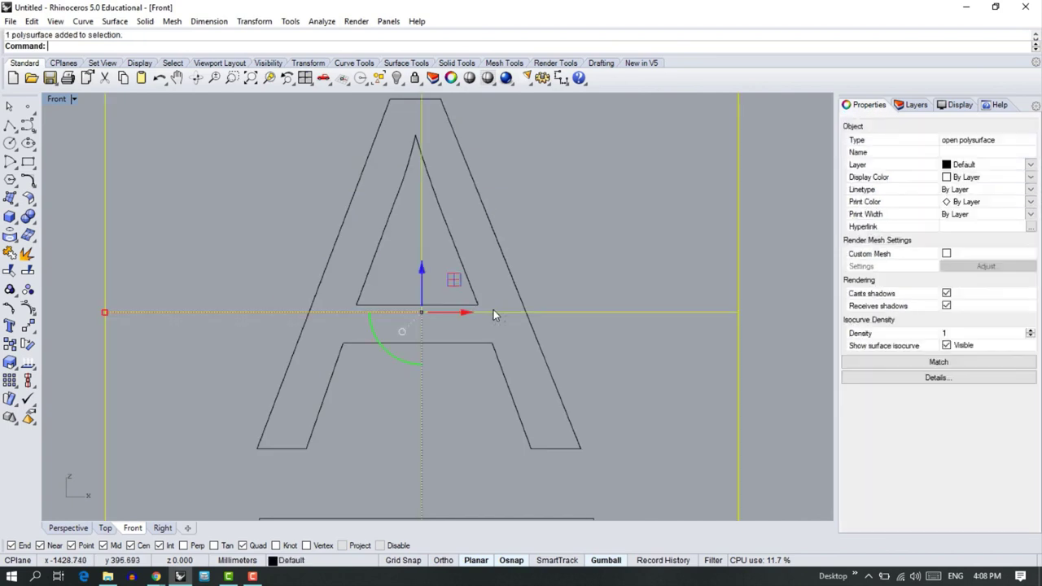
shift+click(514, 279)
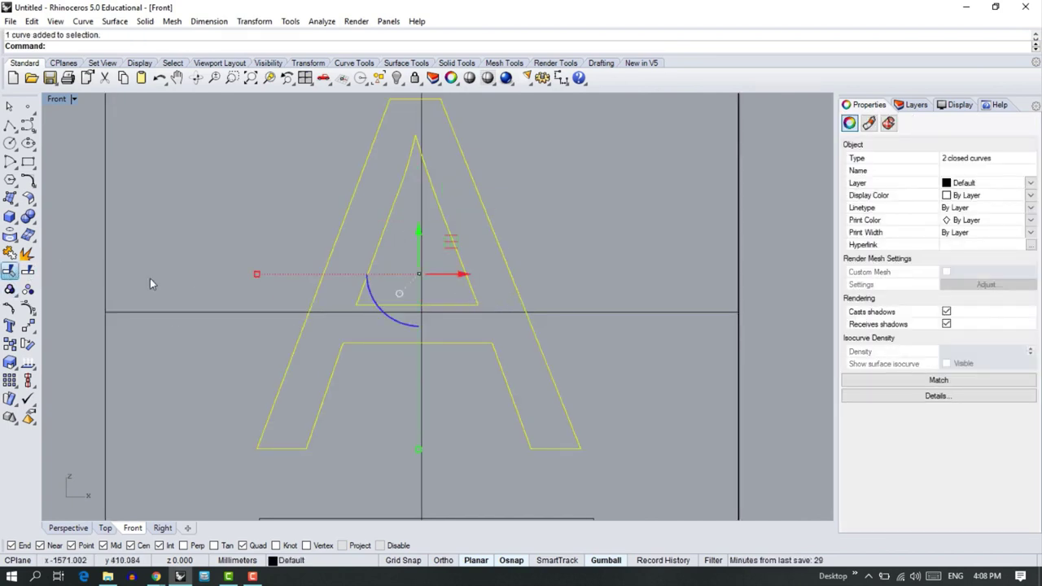
click(337, 311)
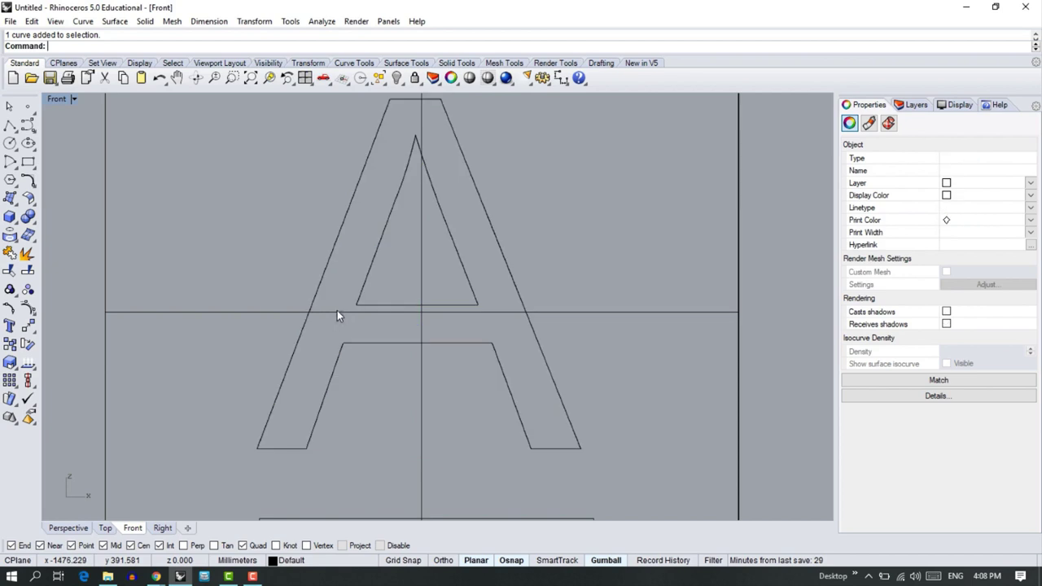
click(515, 241)
click(503, 262)
shift+click(476, 300)
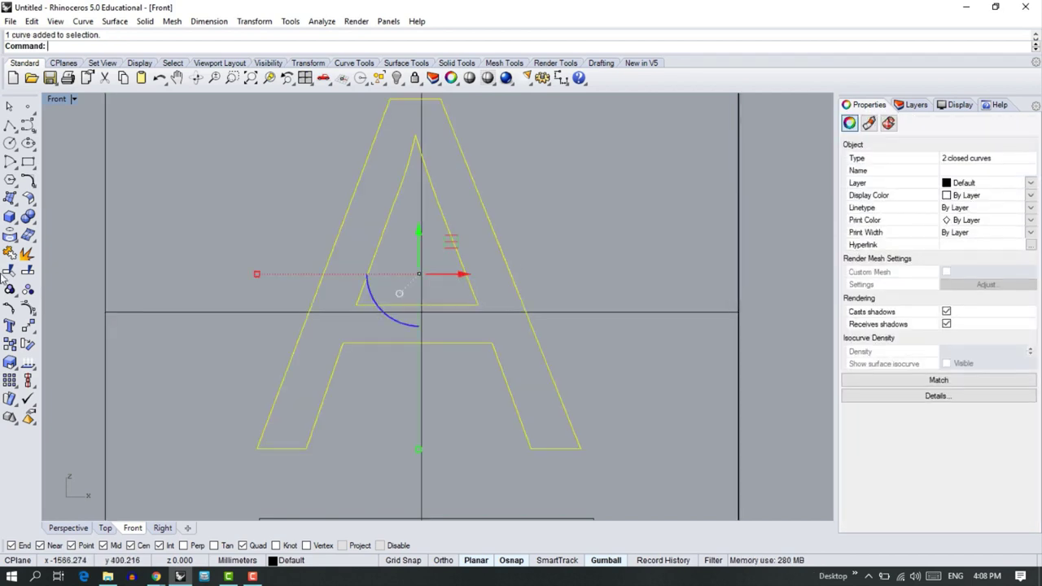
click(9, 253)
key(Return)
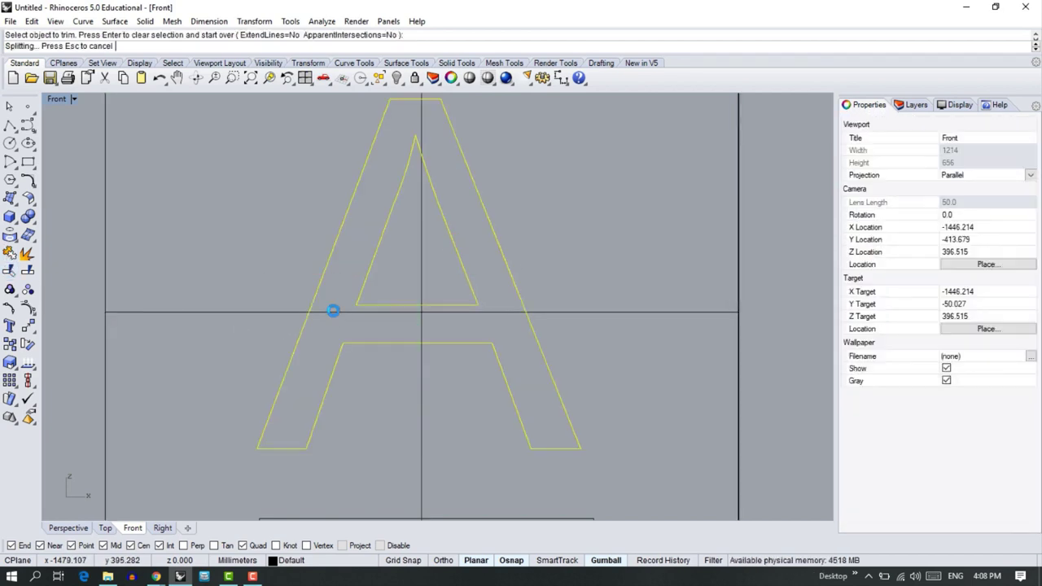
Finish the trim and examine the letter cutout in perspective, including its loose inner triangle and the lower leg of the opening
click(86, 530)
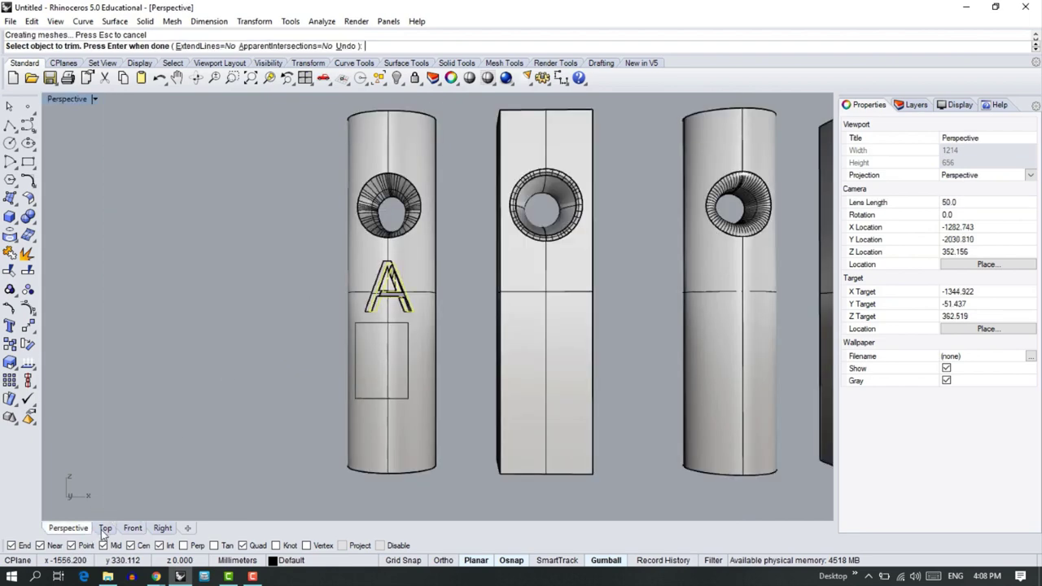
right_drag(236, 225, 259, 221)
click(10, 109)
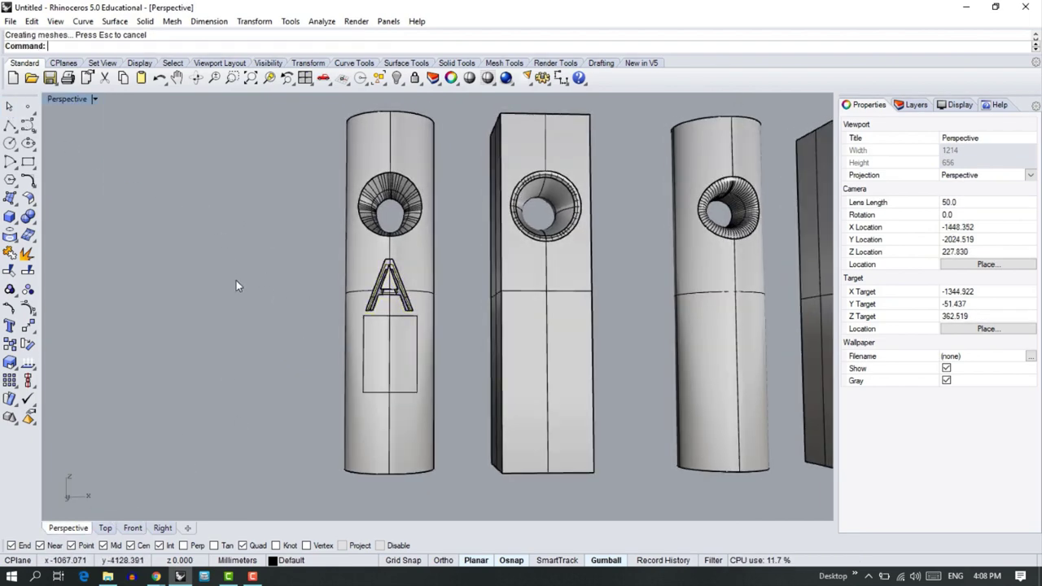
right_drag(241, 278, 271, 283)
scroll(427, 271, up, 12)
right_drag(329, 301, 333, 338)
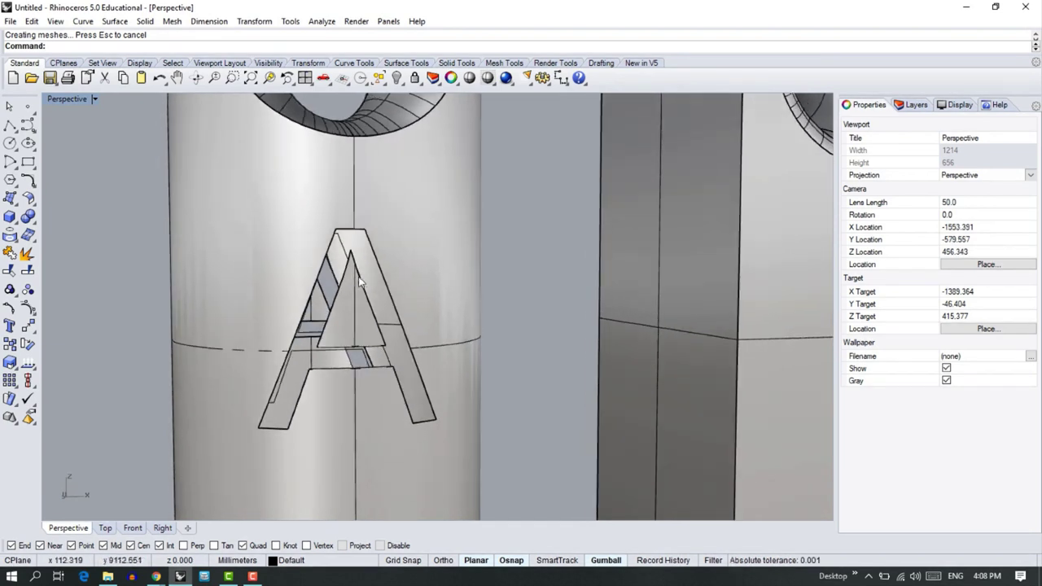
click(360, 313)
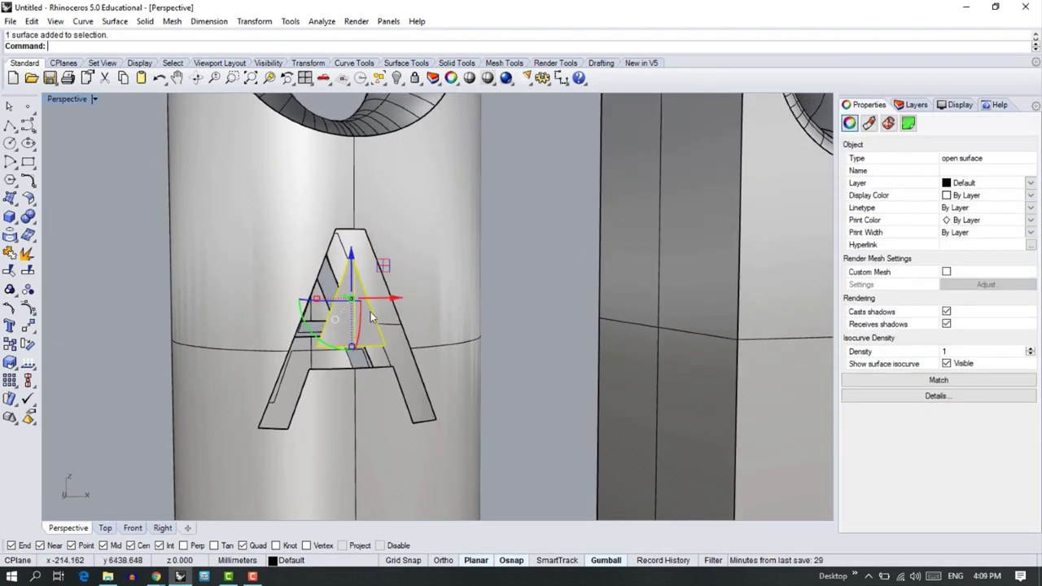
right_drag(344, 333, 313, 316)
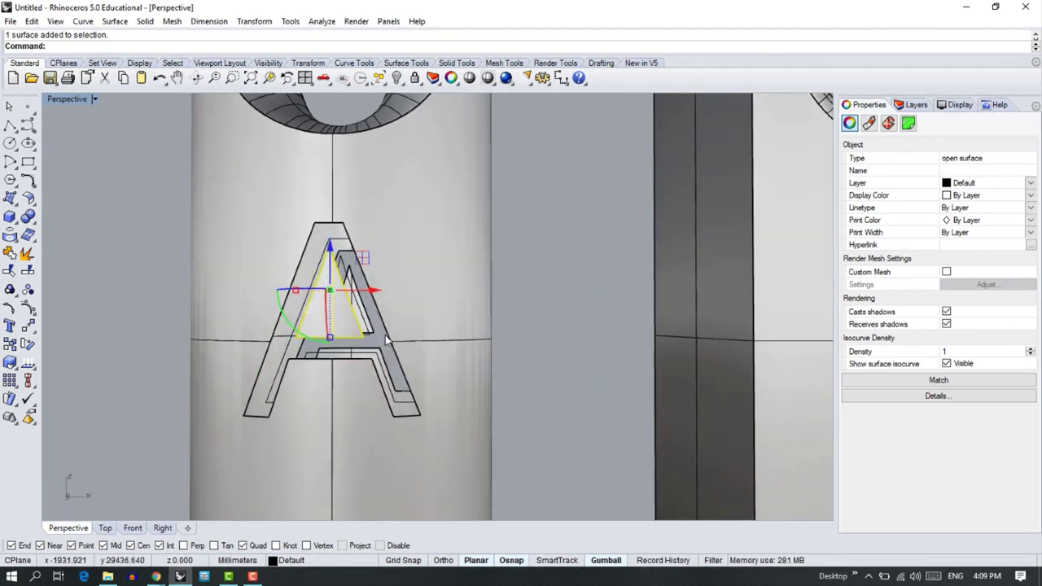
scroll(399, 426, up, 8)
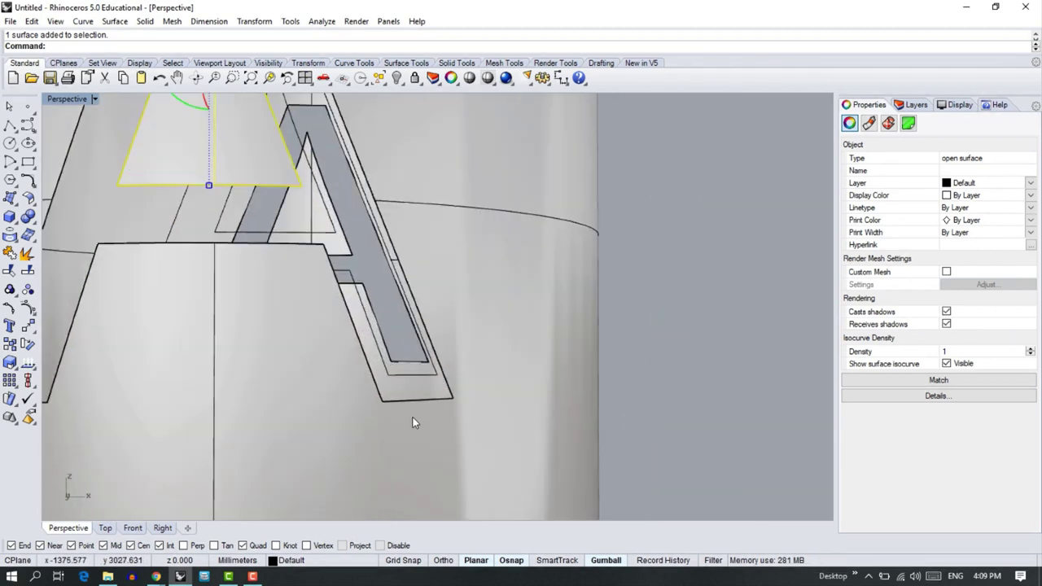
scroll(380, 384, down, 2)
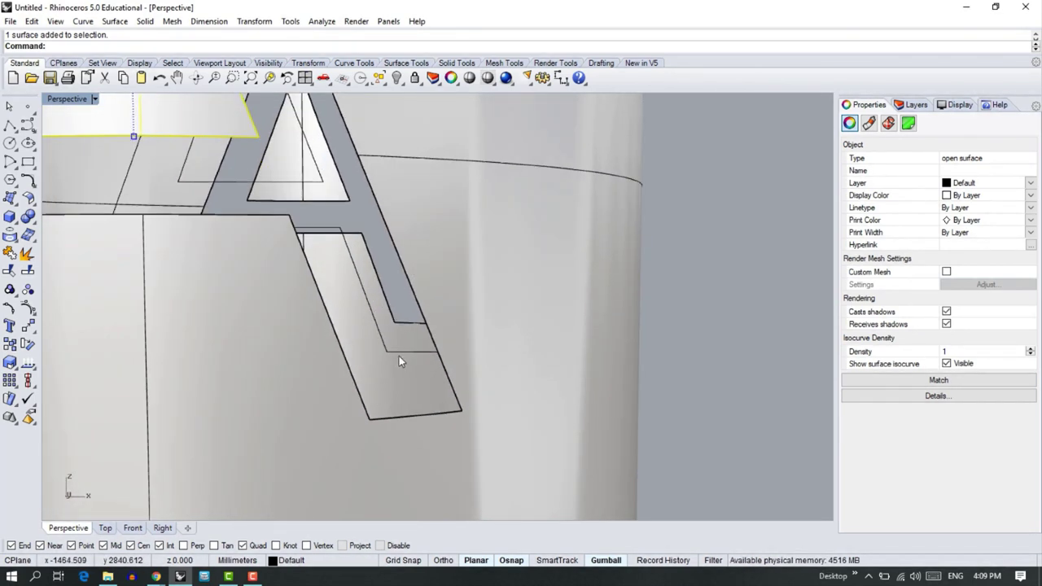
Undo the letter-shaped trim on the cylinder and clear the selection
key(ctrl+z)
scroll(470, 395, down, 14)
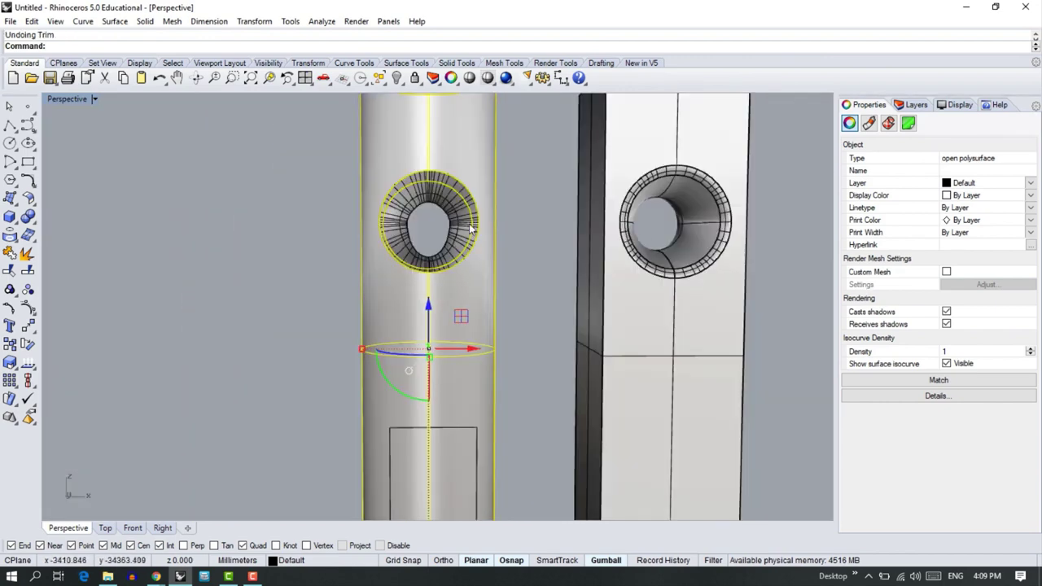
click(298, 324)
scroll(382, 320, down, 5)
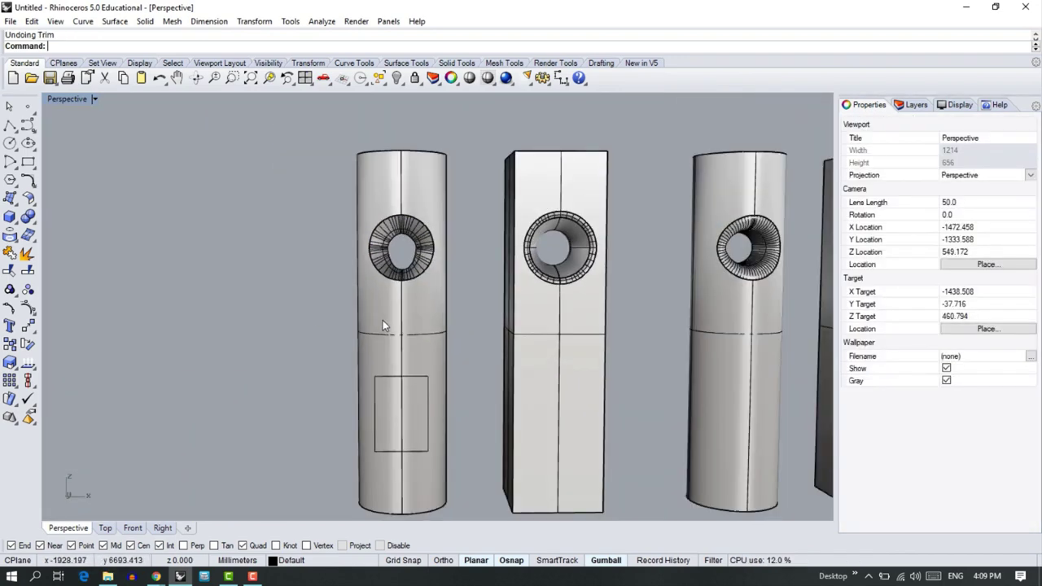
scroll(414, 415, up, 6)
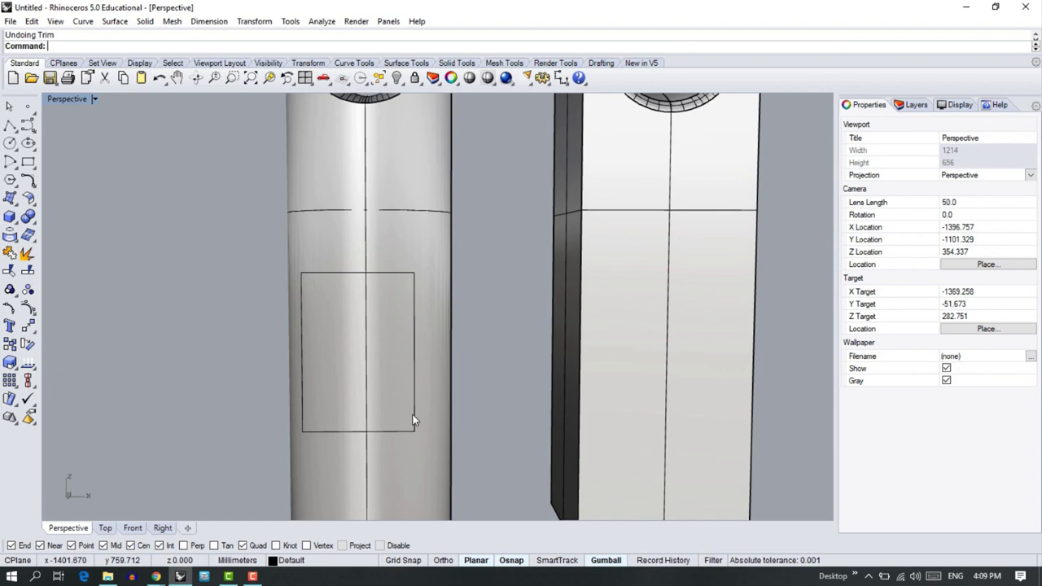
Delete the rectangle curve on the cylinder and both curves of the letter "A"
click(414, 420)
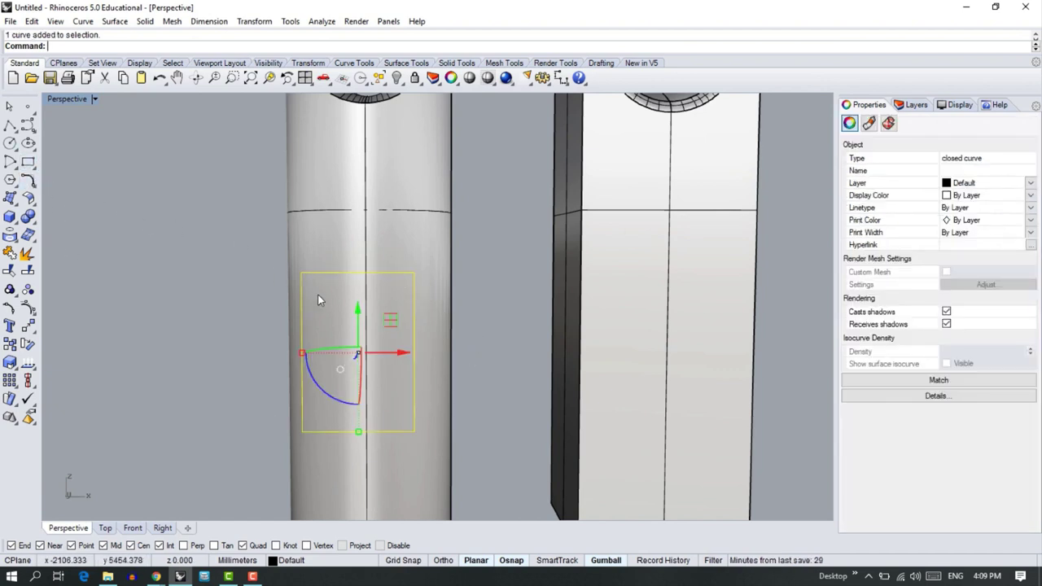
key(Delete)
click(132, 528)
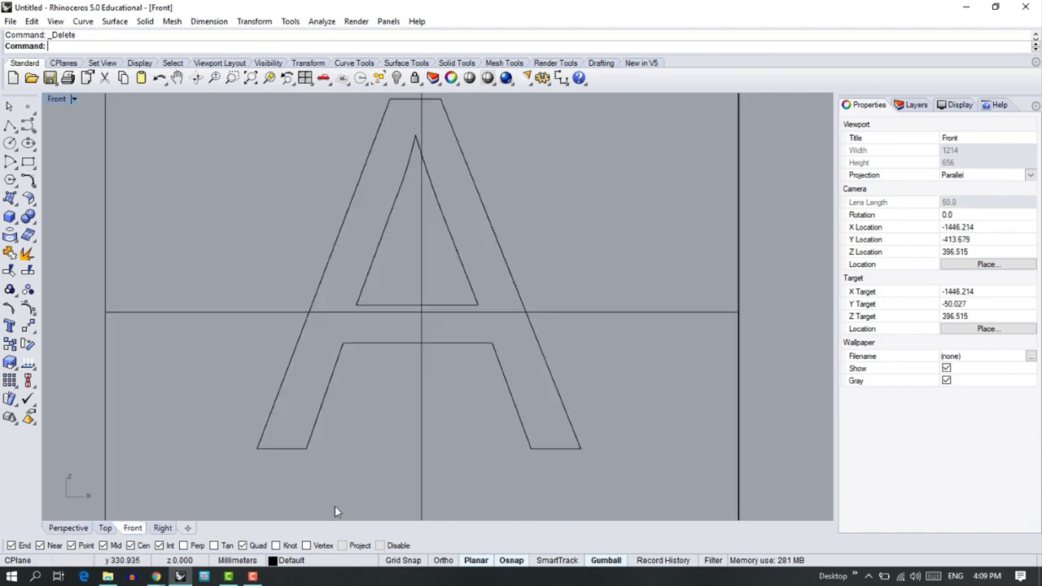
scroll(452, 388, down, 3)
drag(265, 281, 511, 423)
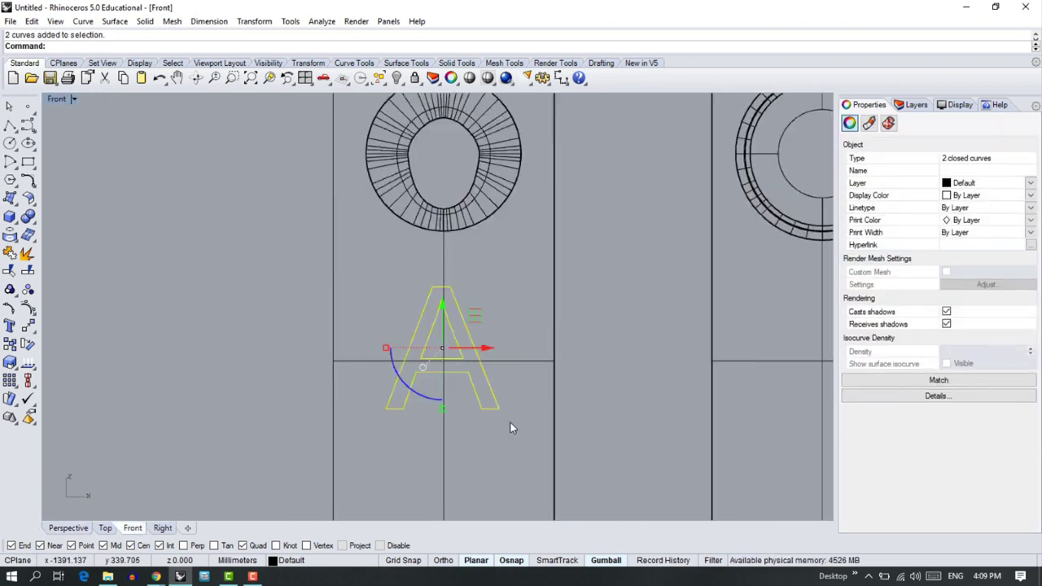
key(Delete)
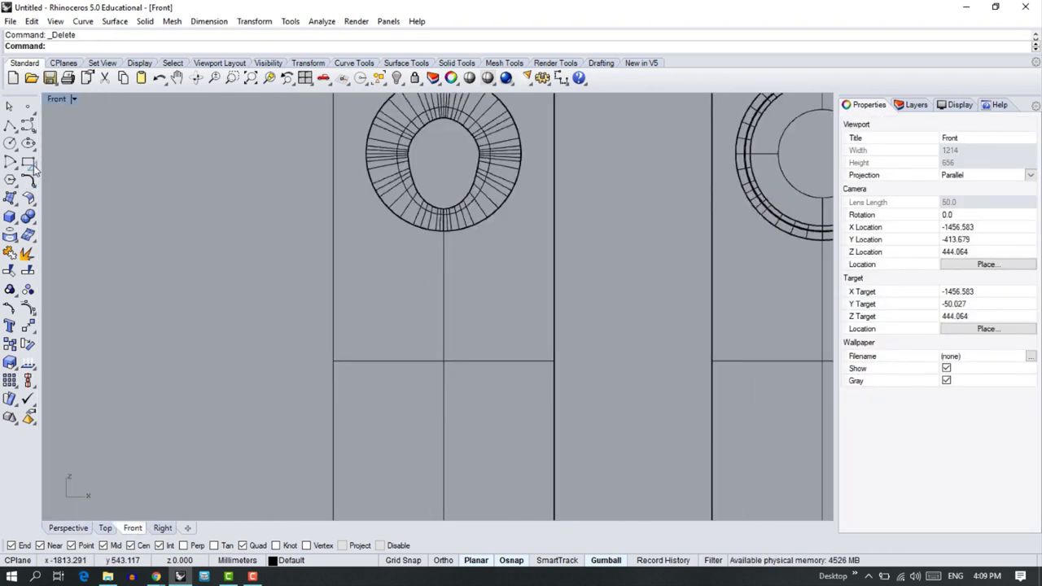
Draw a rounded rectangle with arc corners across the cylinder's centre line, below the flared hole, in the front view
click(33, 168)
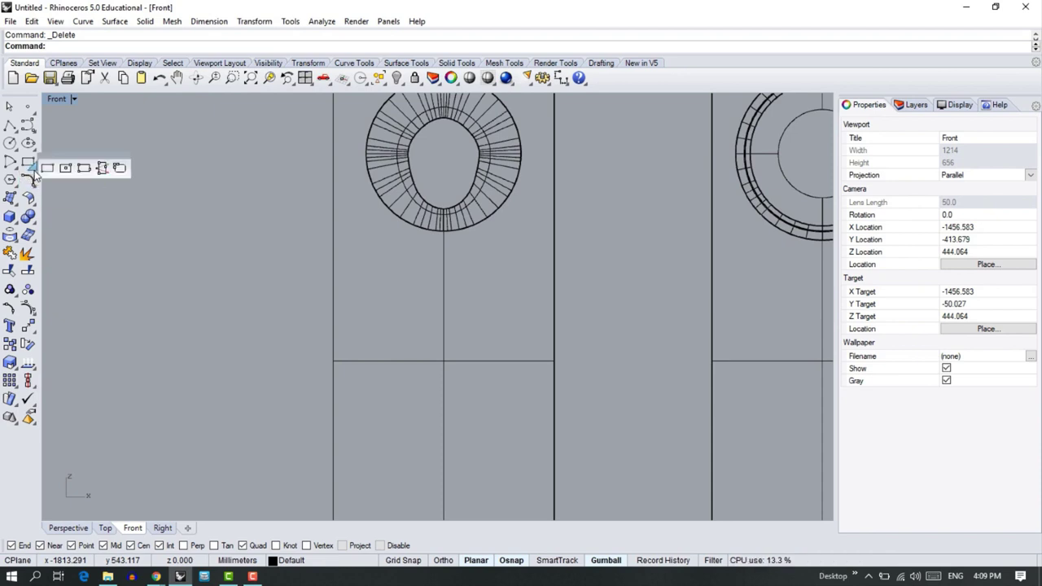
click(119, 169)
click(375, 316)
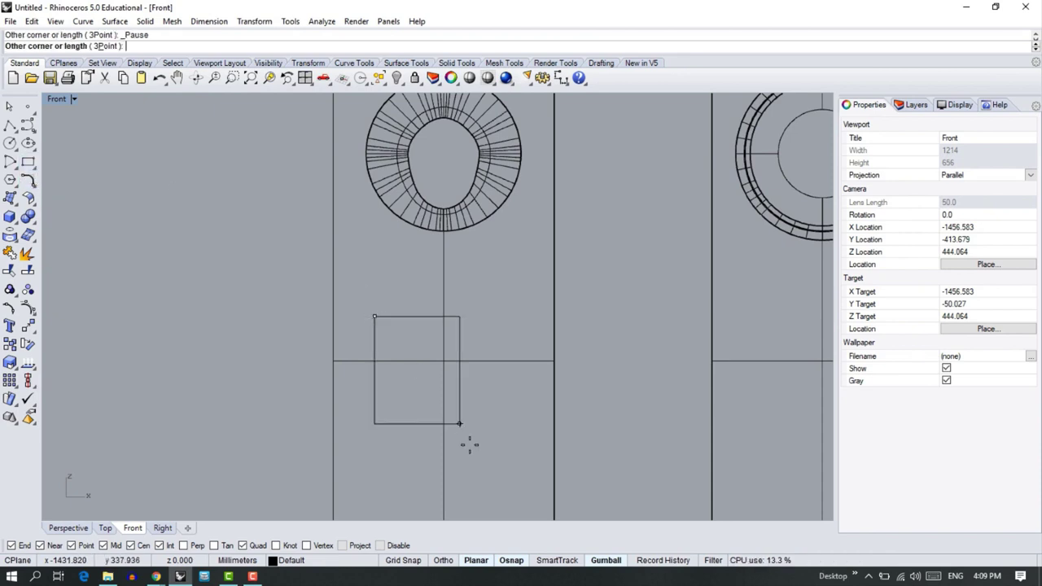
click(511, 497)
click(497, 482)
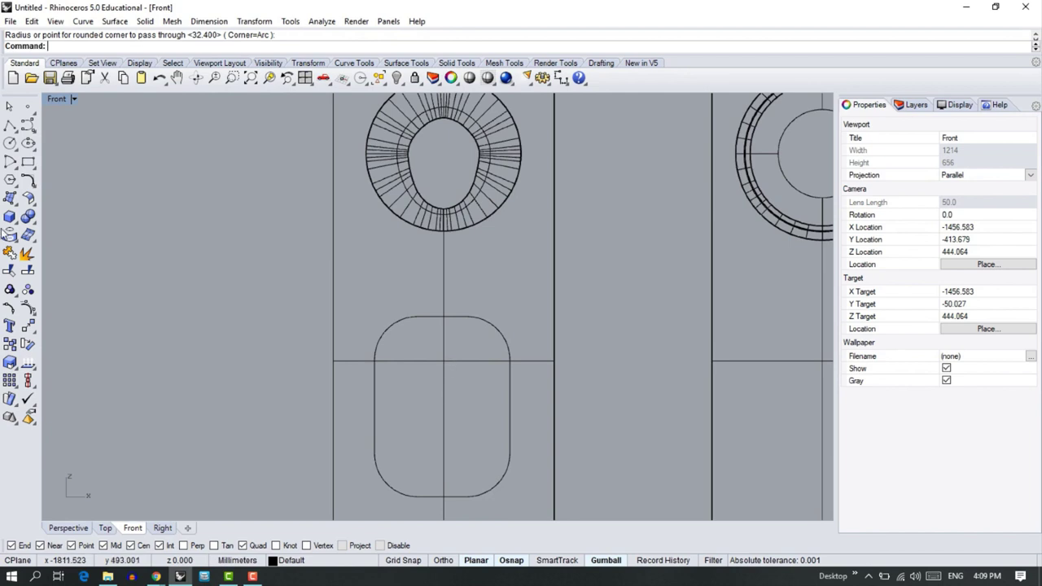
click(10, 108)
Trim the cylinder with the rounded rectangle as the cutting object, removing the area inside it
scroll(366, 310, up, 3)
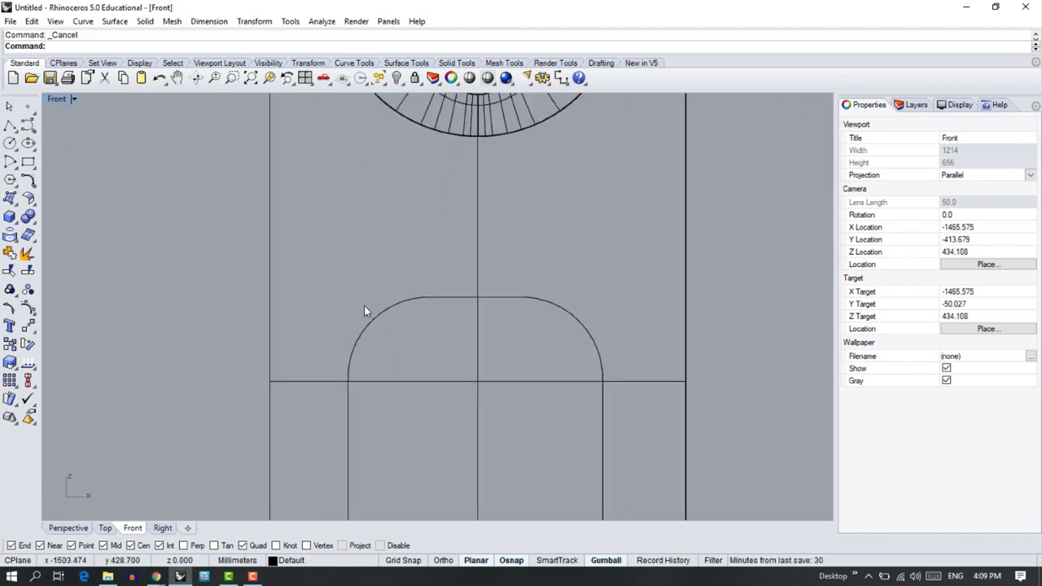
scroll(380, 314, down, 5)
scroll(398, 301, up, 5)
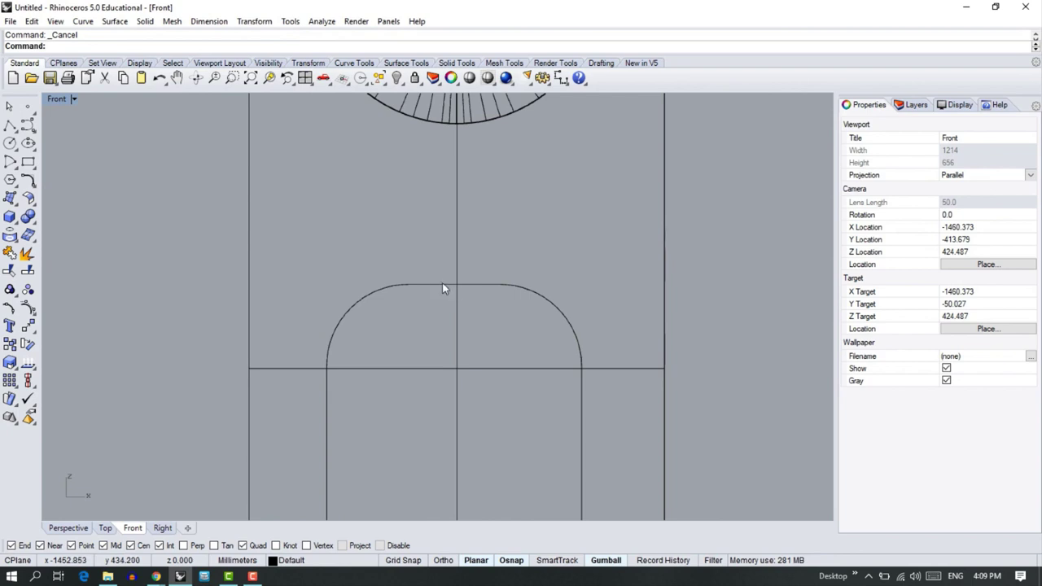
scroll(440, 285, down, 4)
click(421, 274)
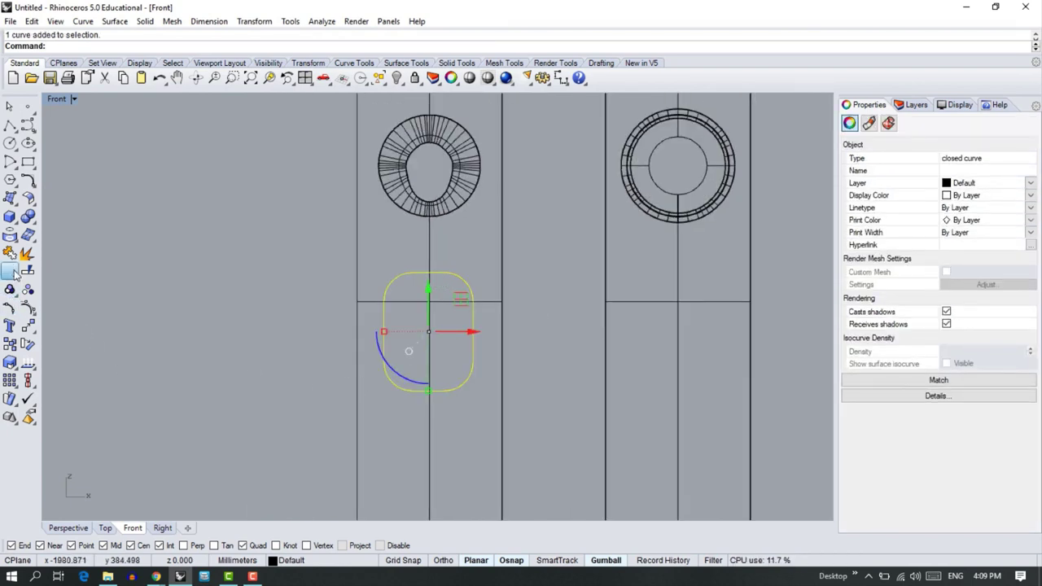
click(435, 302)
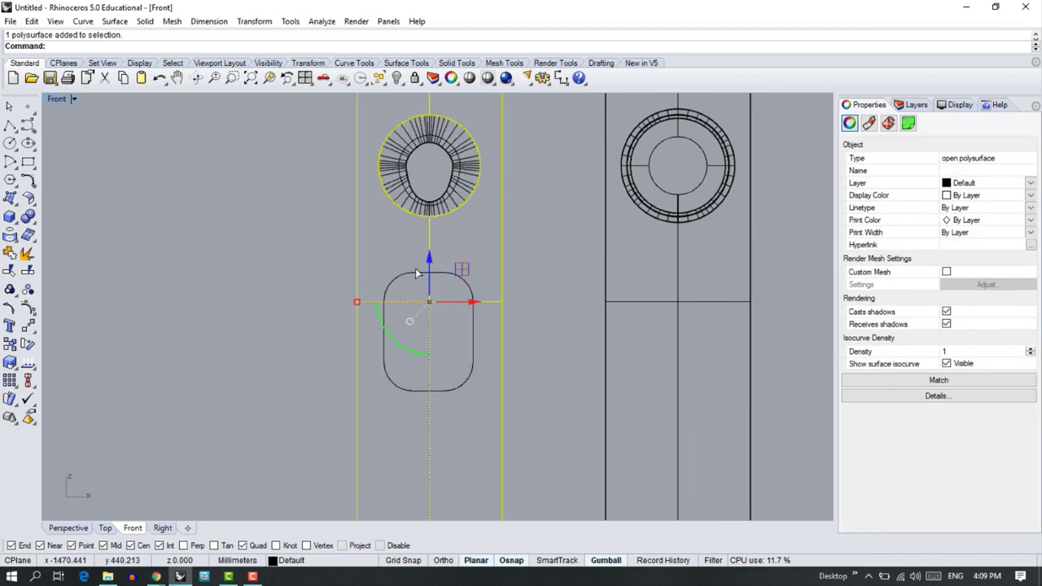
click(417, 272)
click(10, 271)
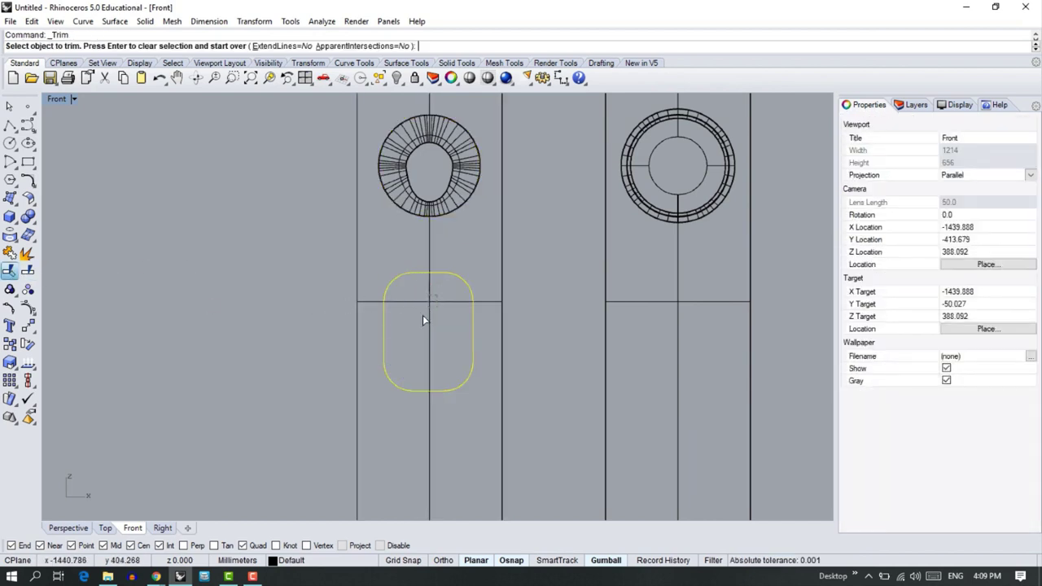
click(422, 320)
Start a surface blend between the rear and front edges of the rounded opening in perspective, accepting adjusted seam points
click(82, 527)
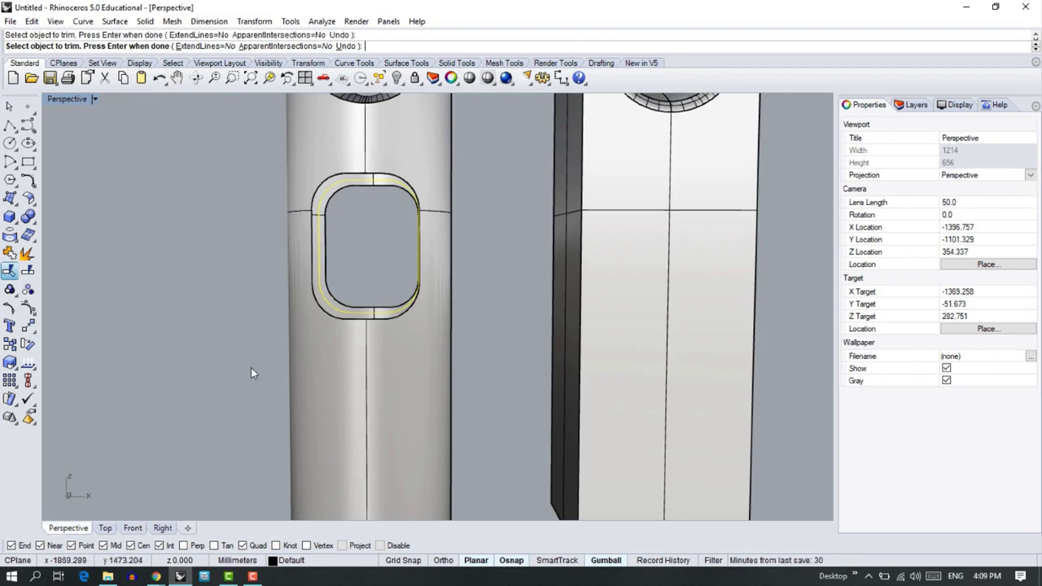
right_drag(251, 373, 289, 372)
click(30, 200)
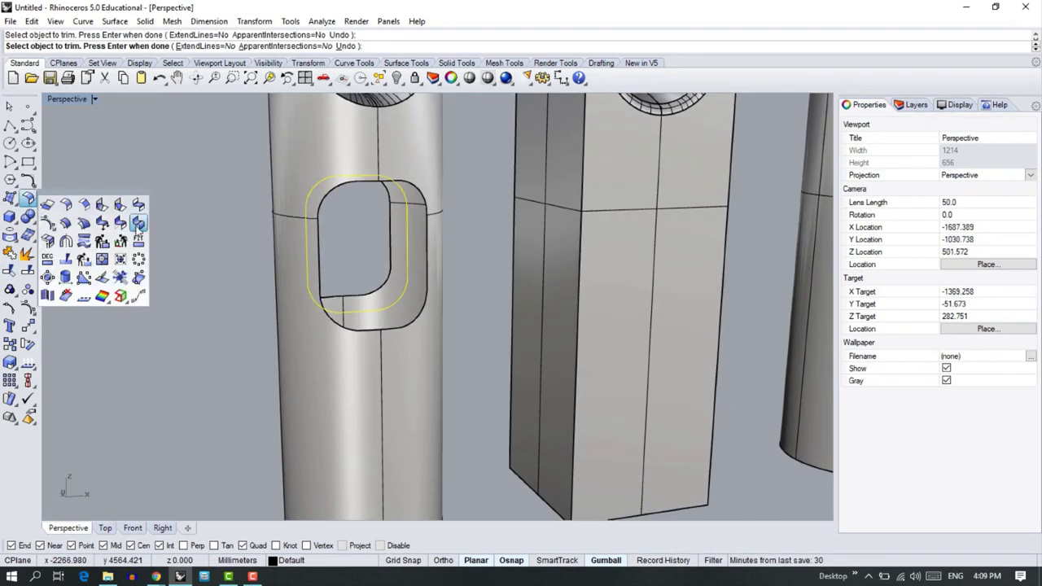
click(139, 205)
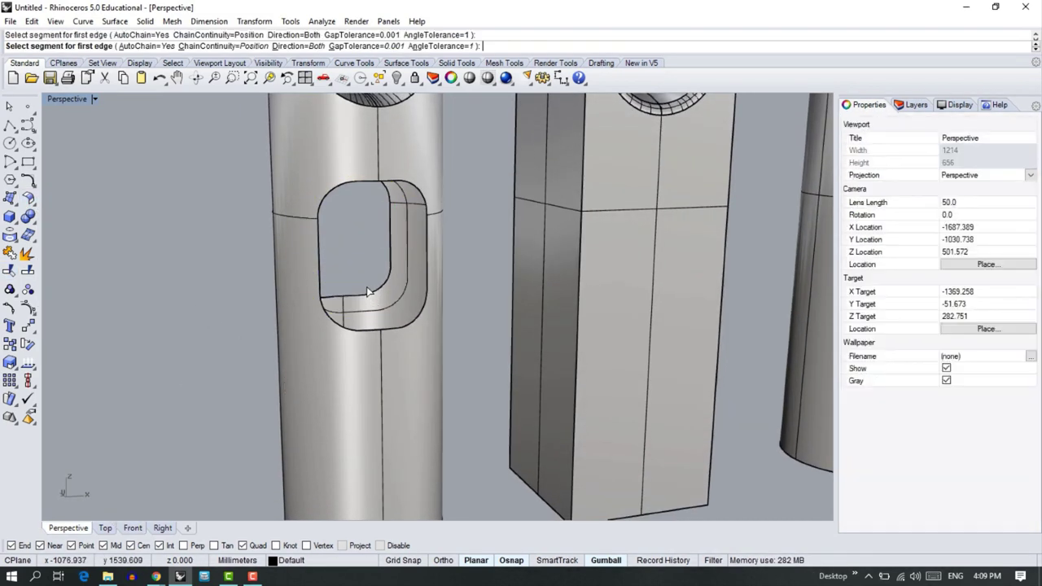
click(369, 294)
click(382, 329)
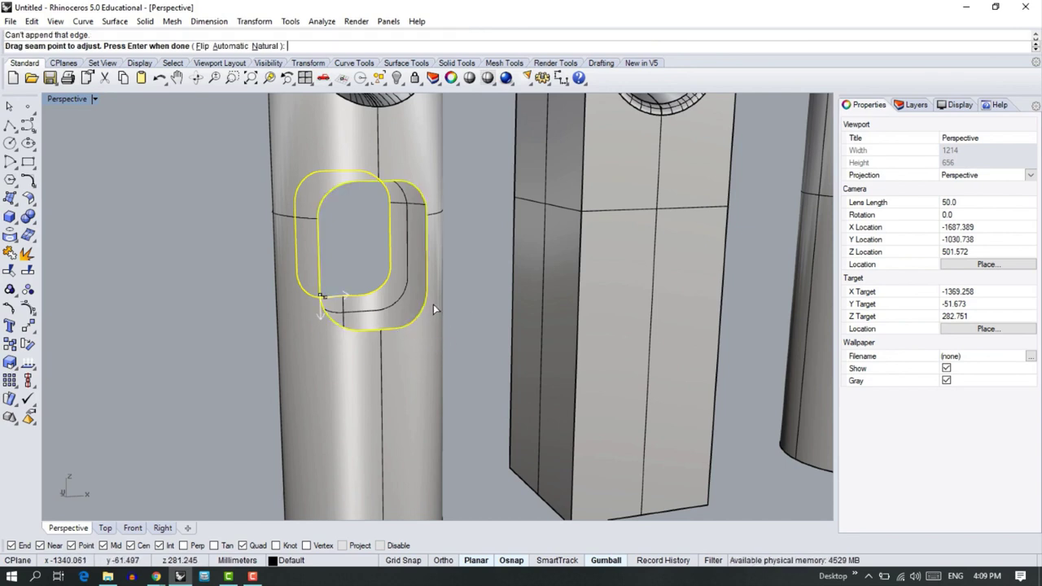
right_drag(431, 305, 304, 355)
drag(311, 287, 359, 335)
right_click(488, 359)
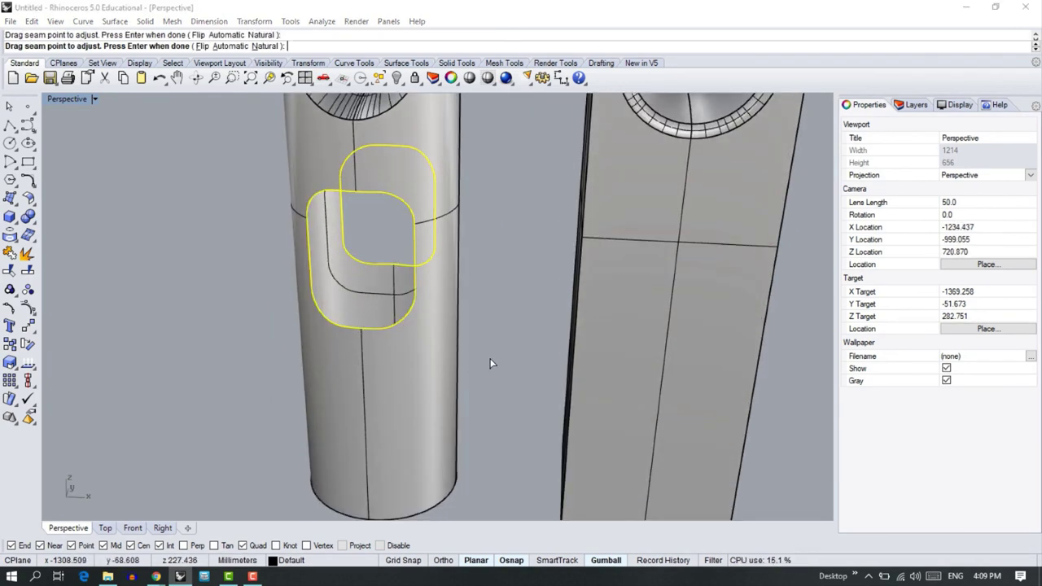
key(Return)
right_drag(396, 405, 464, 378)
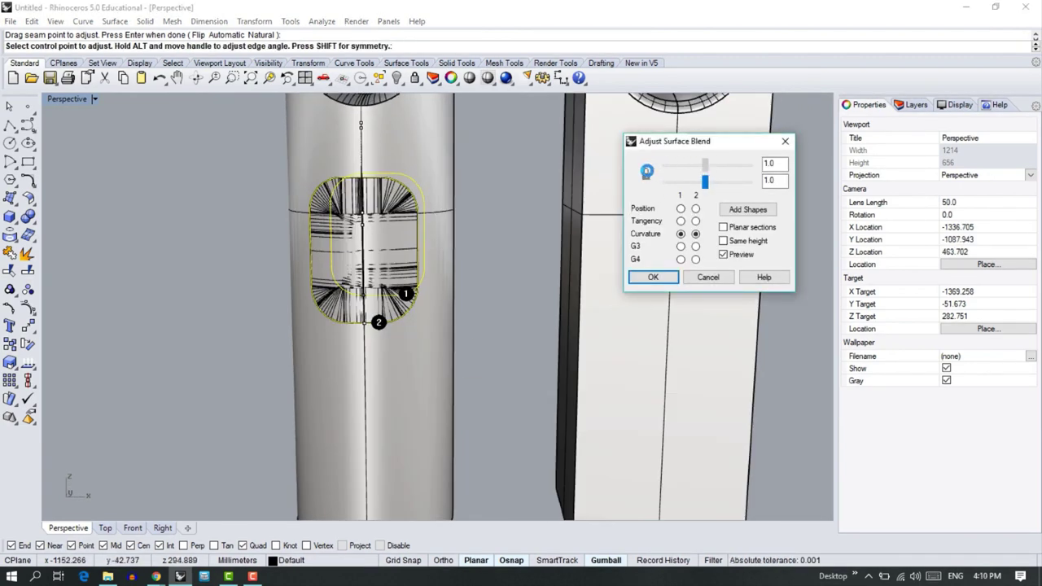
Lock the two blend sliders together and set both values to 0.25
drag(646, 171, 590, 219)
right_drag(397, 286, 411, 356)
scroll(410, 356, down, 8)
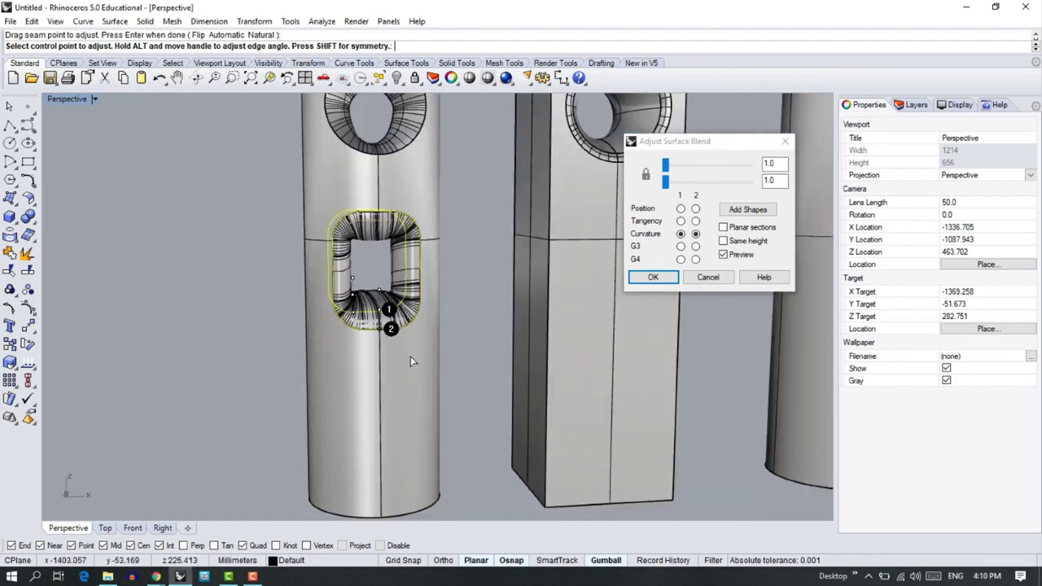
scroll(385, 171, up, 9)
scroll(362, 202, down, 2)
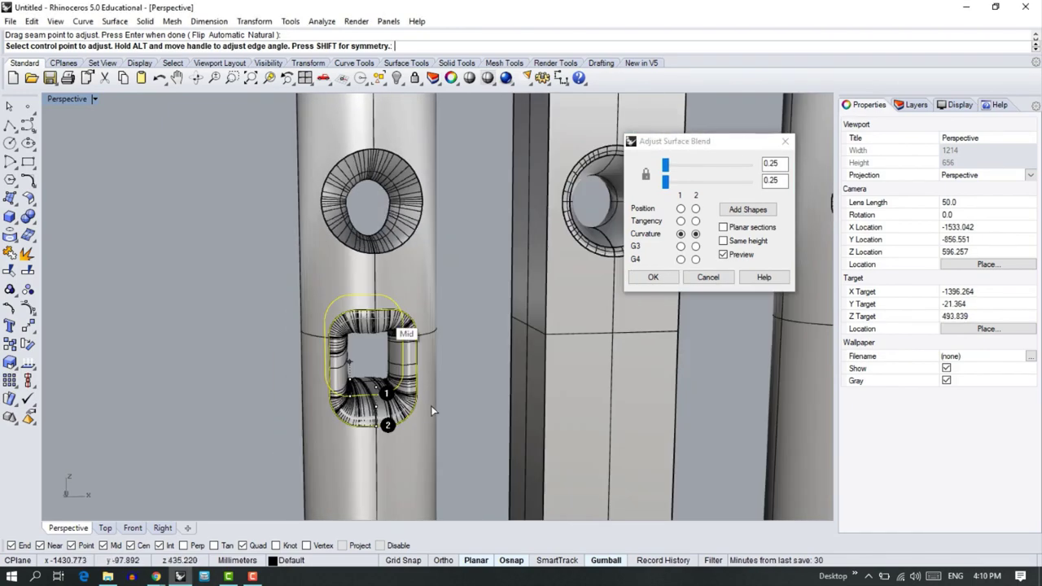
scroll(431, 406, up, 6)
scroll(378, 385, up, 2)
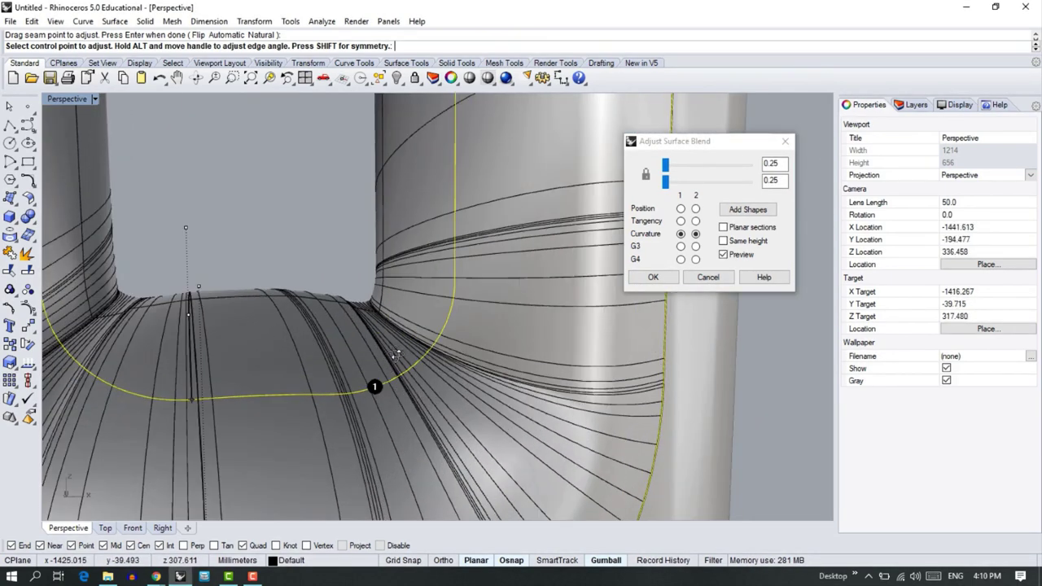
Switch the blend continuity of both edges to Tangency
mouse_move(395, 353)
right_down()
mouse_move(427, 349)
mouse_move(454, 394)
mouse_move(416, 388)
mouse_move(372, 349)
mouse_move(379, 333)
mouse_move(396, 377)
mouse_move(415, 377)
right_up()
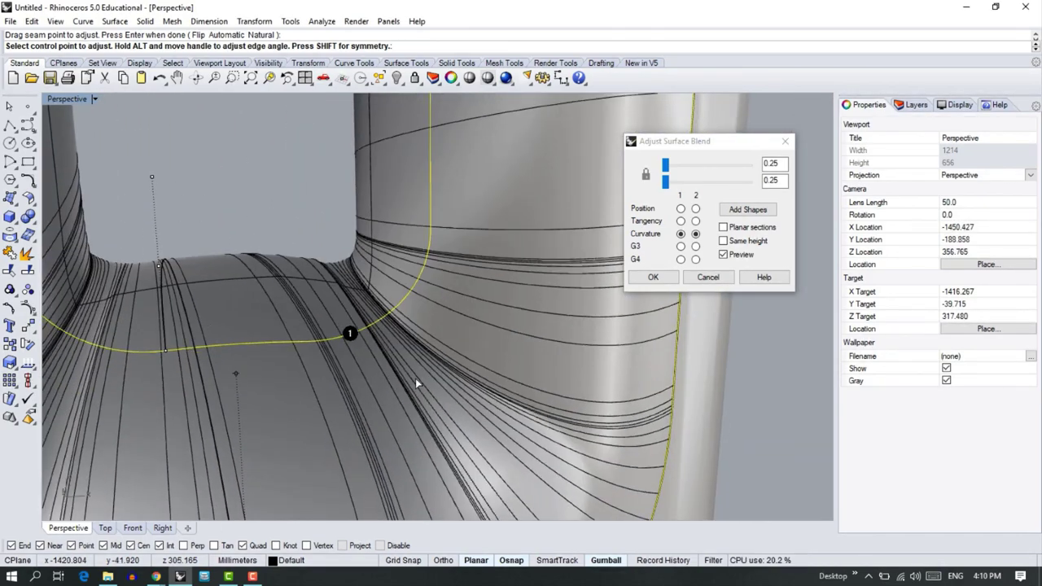
click(681, 233)
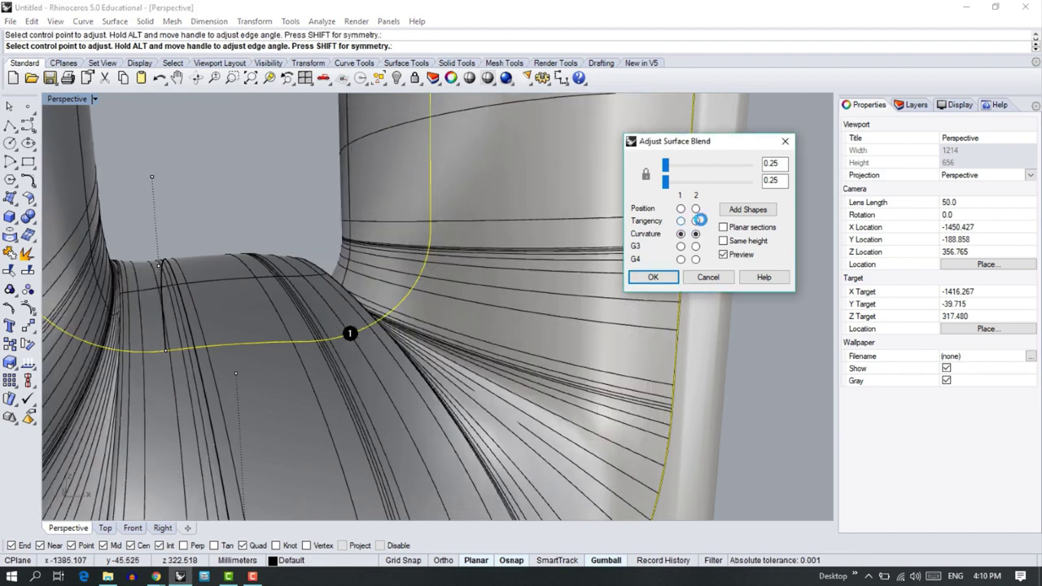
click(696, 221)
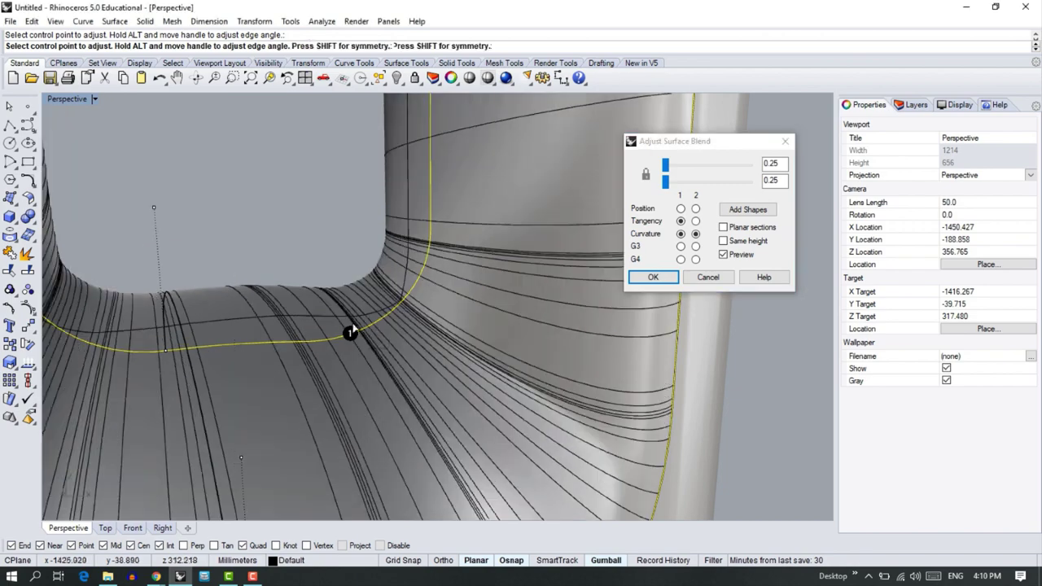
Examine the blend preview around the rounded opening, especially its inner corners and side walls
right_drag(356, 333, 383, 318)
scroll(383, 318, down, 13)
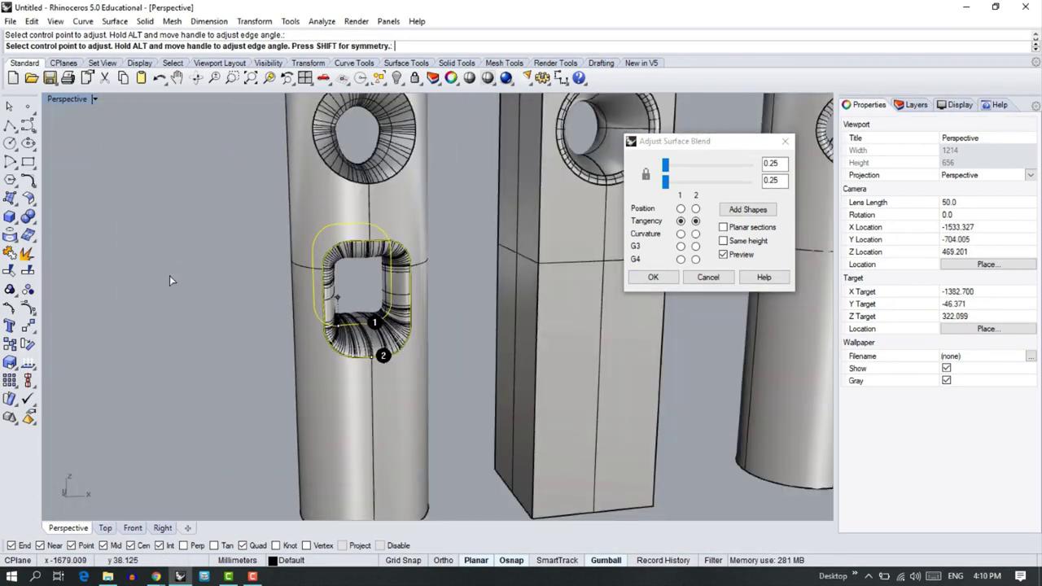
right_drag(169, 280, 213, 287)
scroll(394, 333, up, 12)
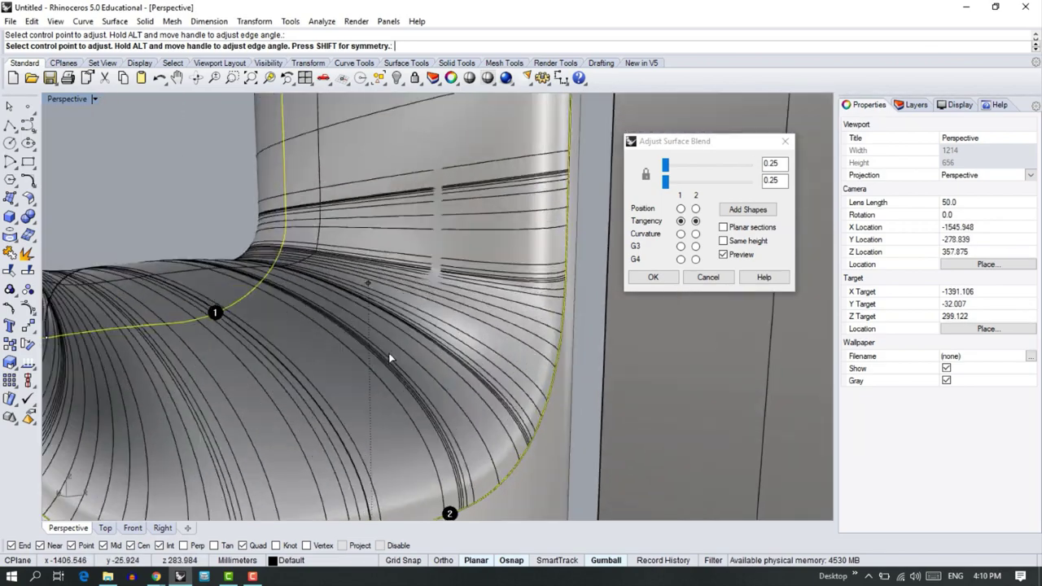
scroll(389, 353, down, 5)
scroll(382, 263, up, 5)
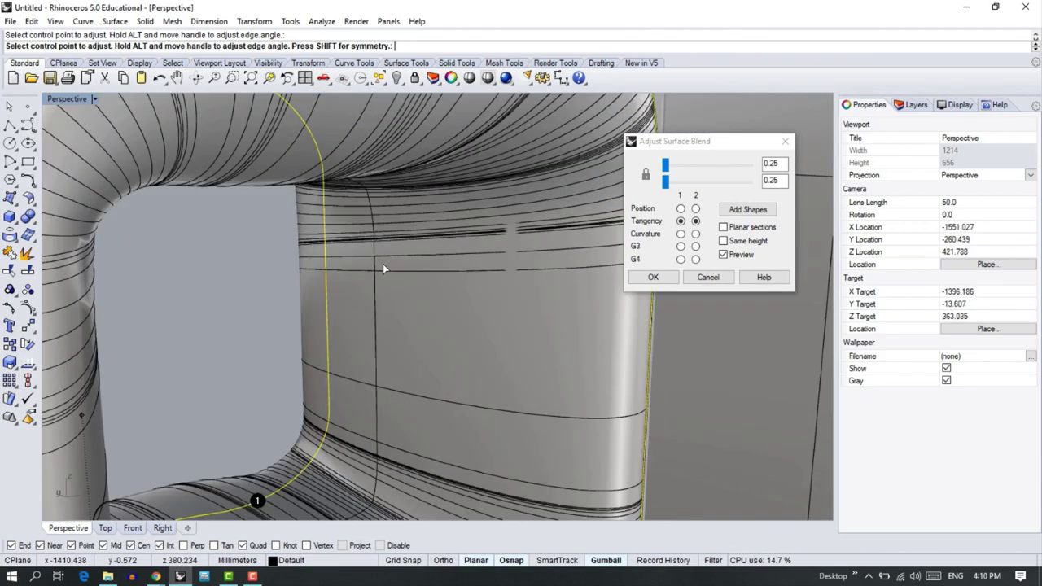
scroll(379, 269, up, 2)
mouse_move(364, 342)
right_down()
mouse_move(353, 318)
mouse_move(380, 262)
mouse_move(375, 249)
mouse_move(373, 353)
mouse_move(363, 343)
right_up()
scroll(387, 272, down, 10)
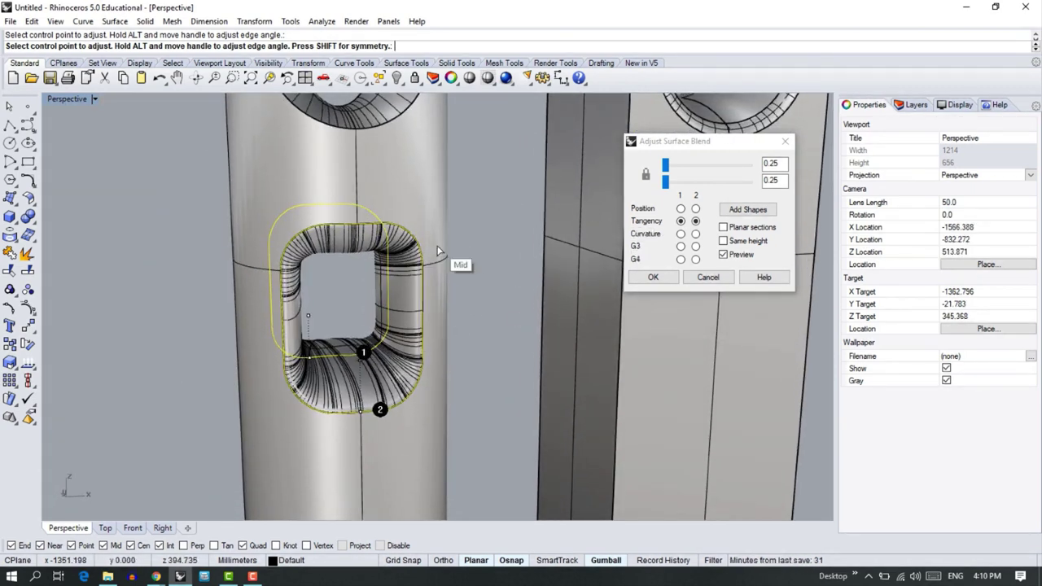
Apply the tangency surface blend to the rounded opening, and undo it
click(498, 328)
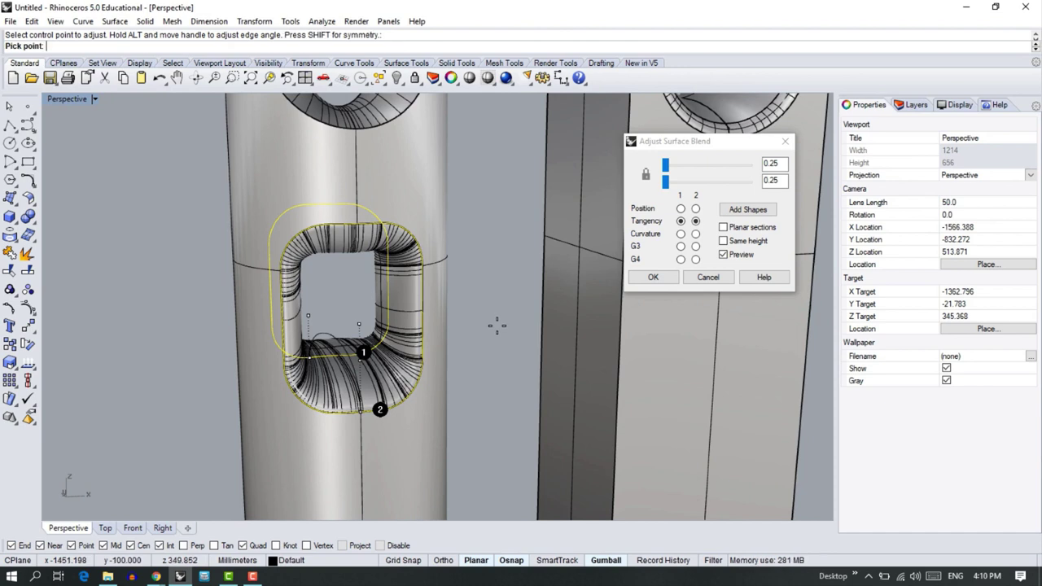
click(653, 277)
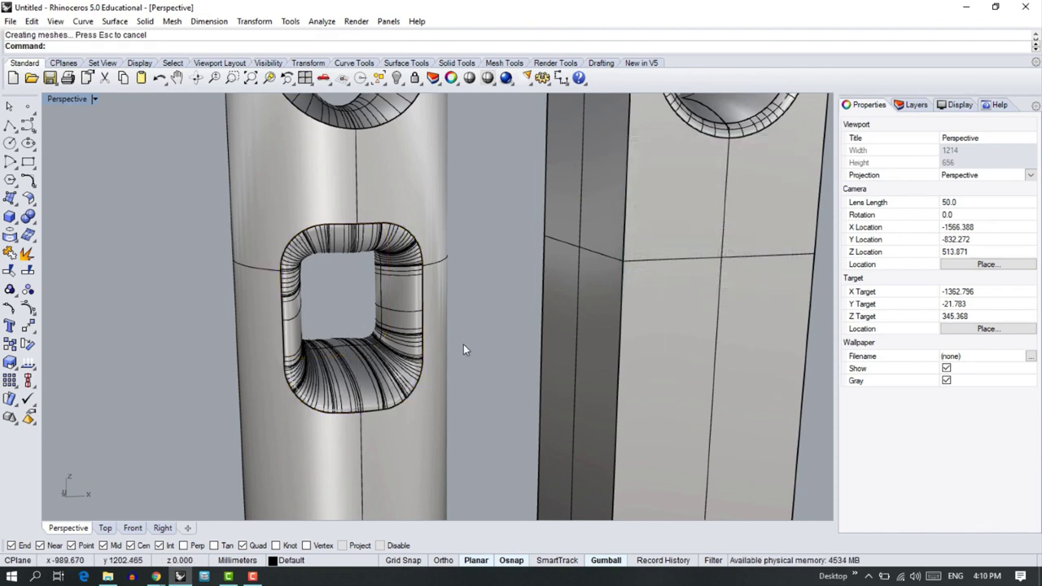
key(ctrl+z)
Scale the rounded rectangle curve down uniformly inside the opening and shift it along the hole's depth
right_drag(389, 350, 346, 380)
click(375, 376)
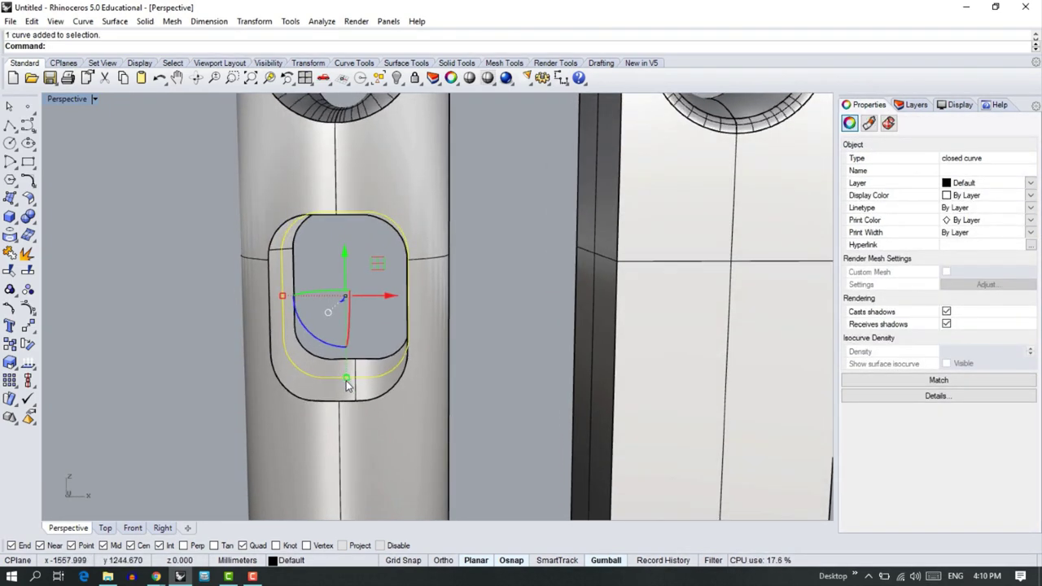
drag(345, 380, 400, 342)
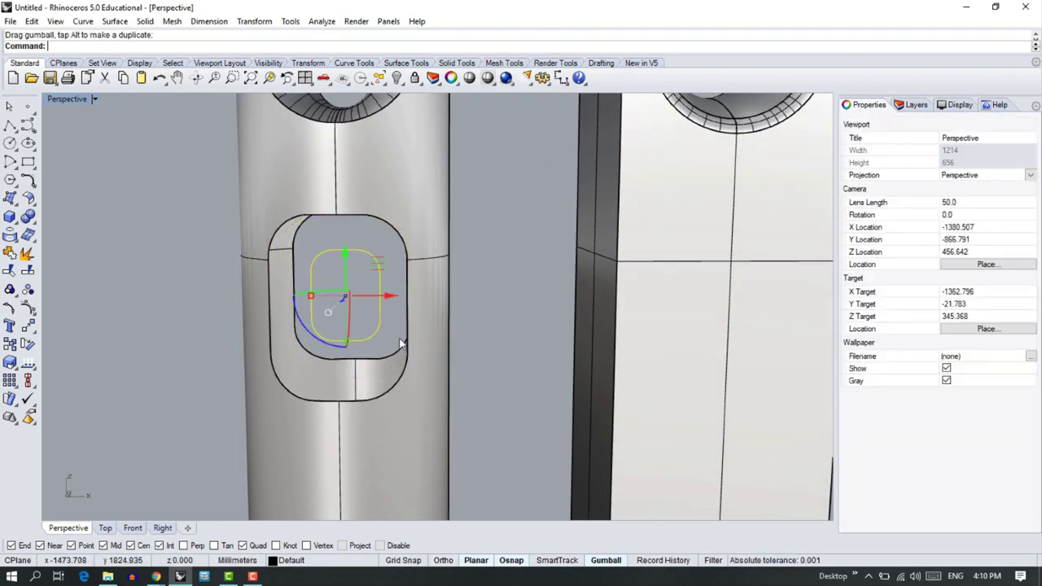
right_drag(483, 342, 349, 323)
click(344, 313)
drag(342, 311, 327, 319)
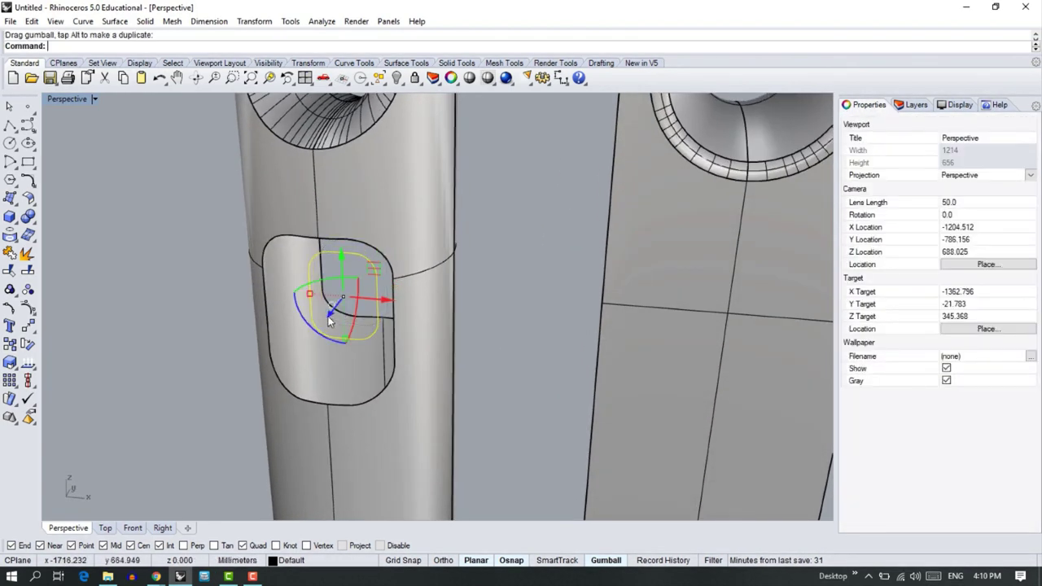
Extrude the scaled-down curve straight along the hole's depth as a one-sided, non-solid surface
click(11, 197)
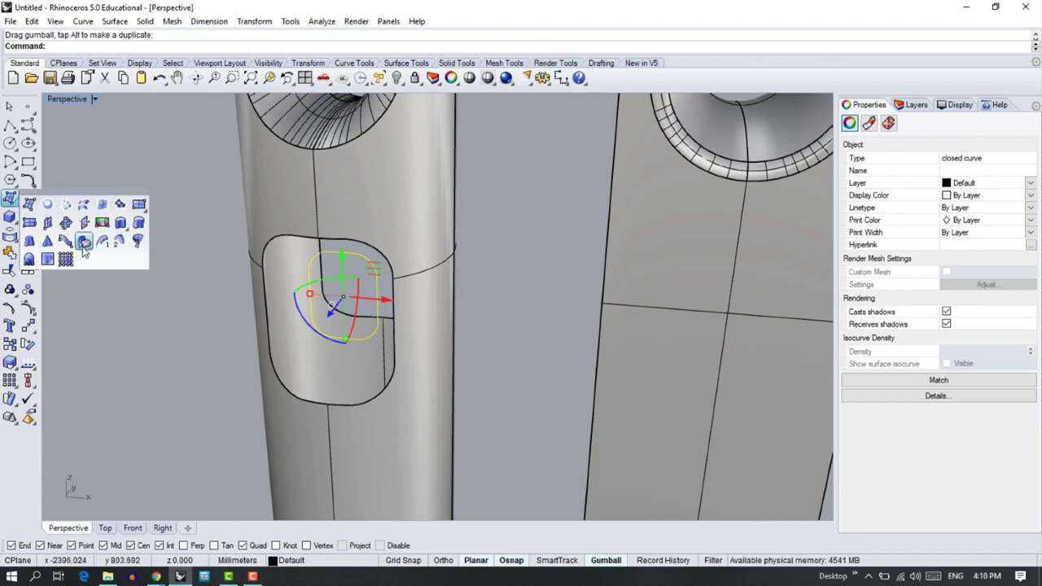
click(120, 225)
click(432, 239)
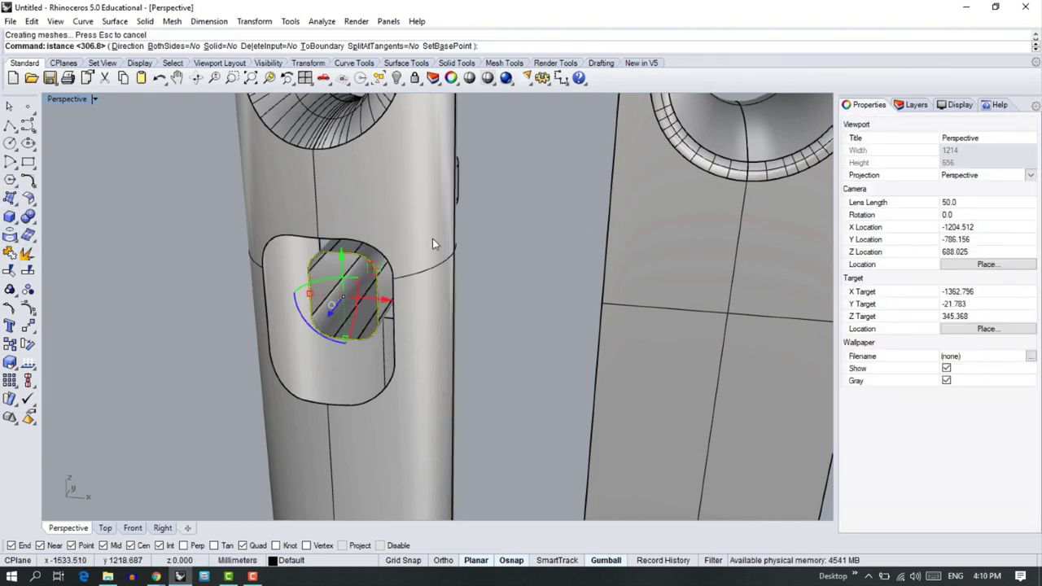
Start a surface blend with all the chained front-edge segments of the small inner tube as its first edge
click(36, 219)
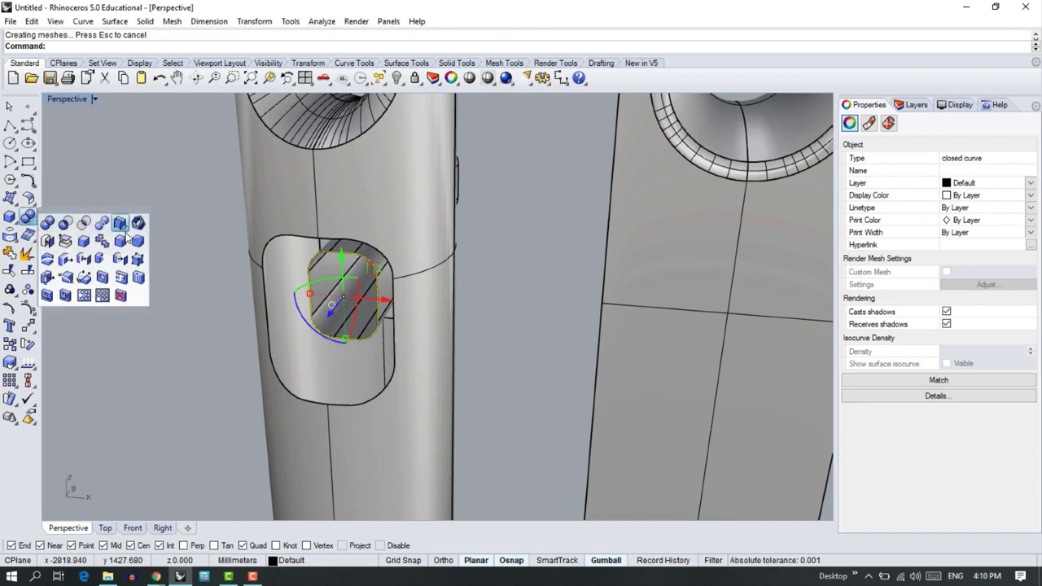
click(35, 204)
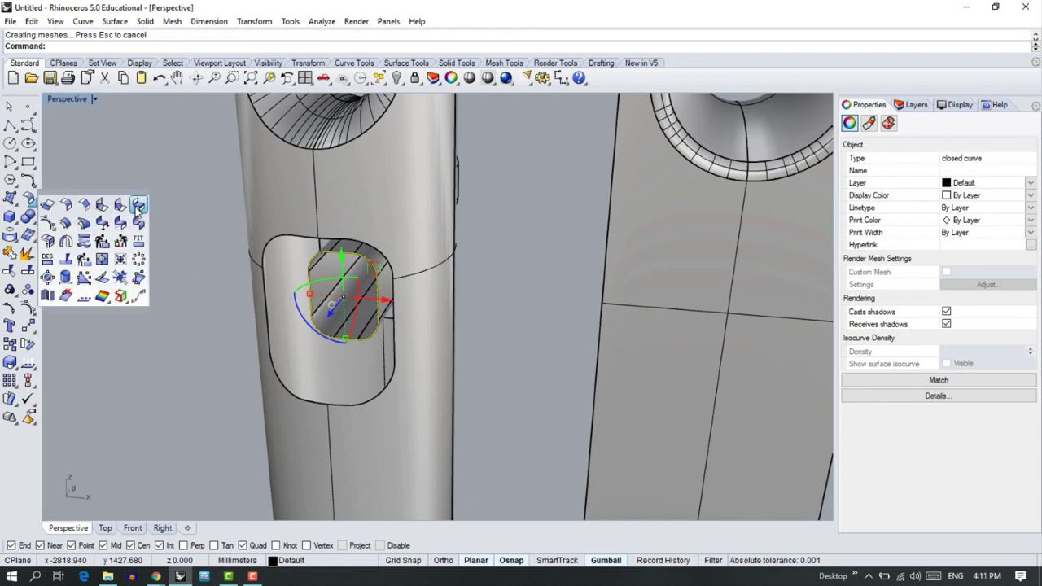
click(120, 205)
click(312, 294)
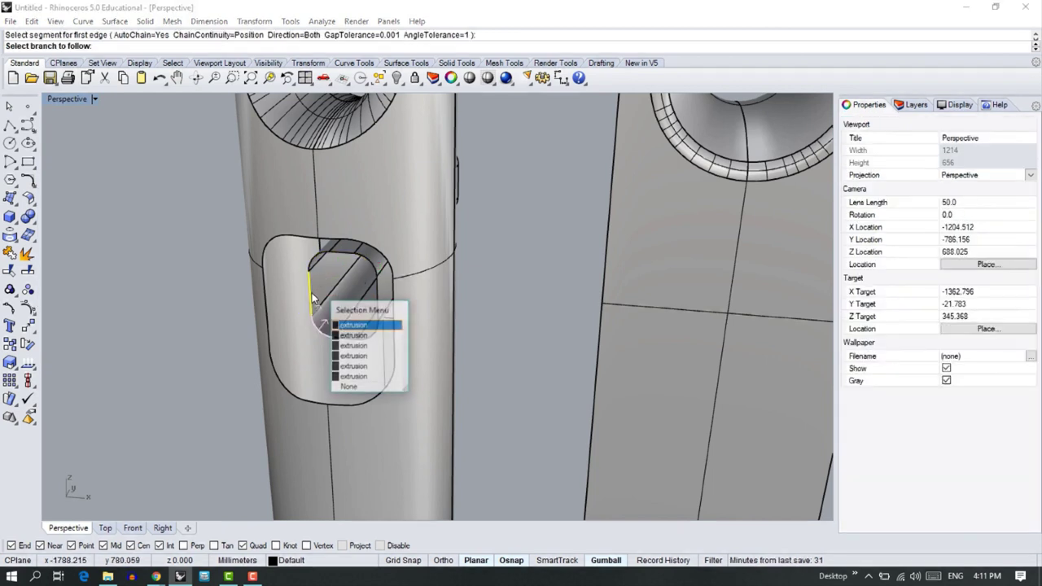
click(352, 326)
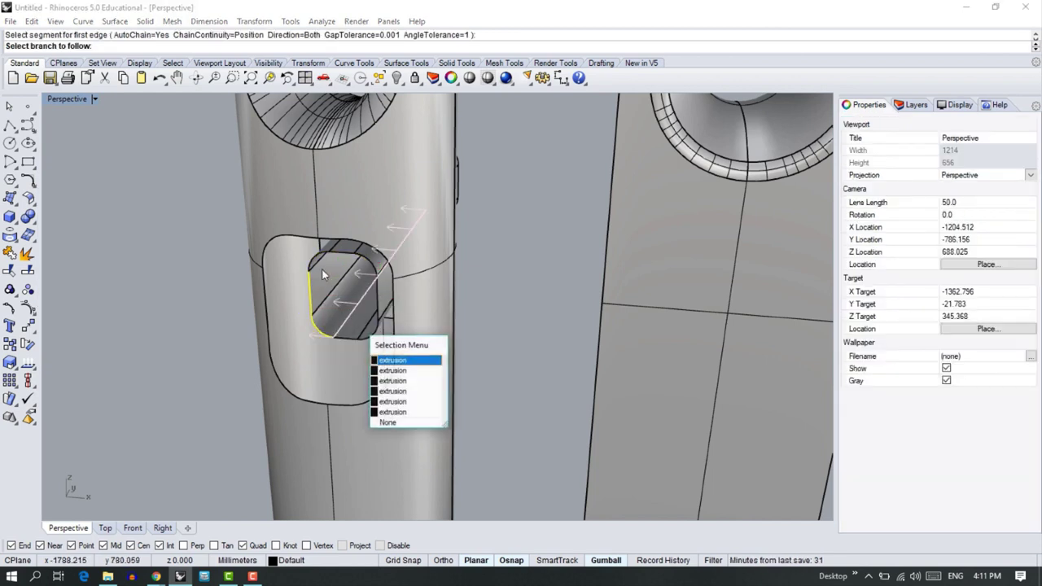
click(401, 383)
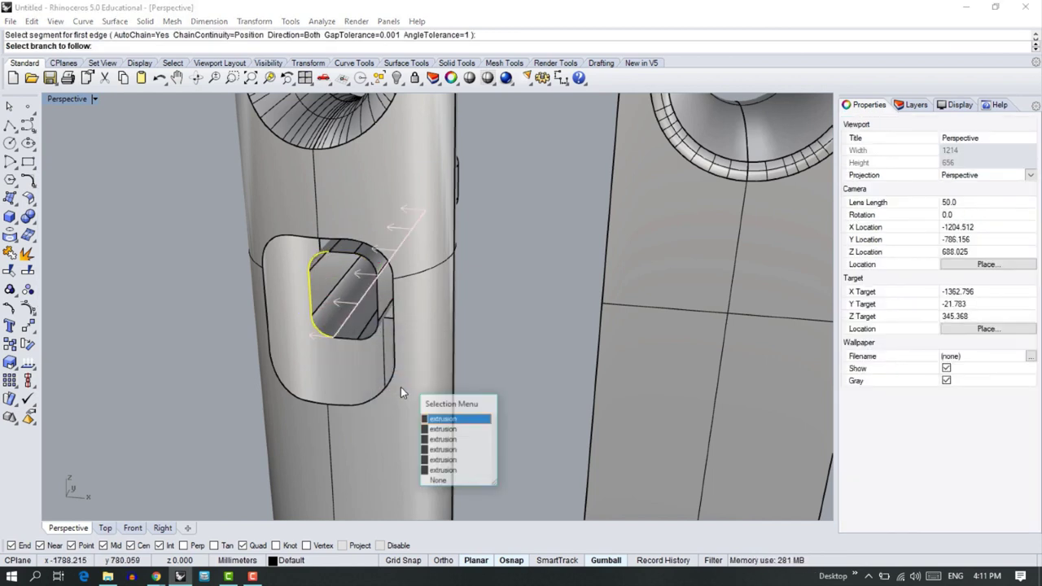
click(344, 253)
click(367, 257)
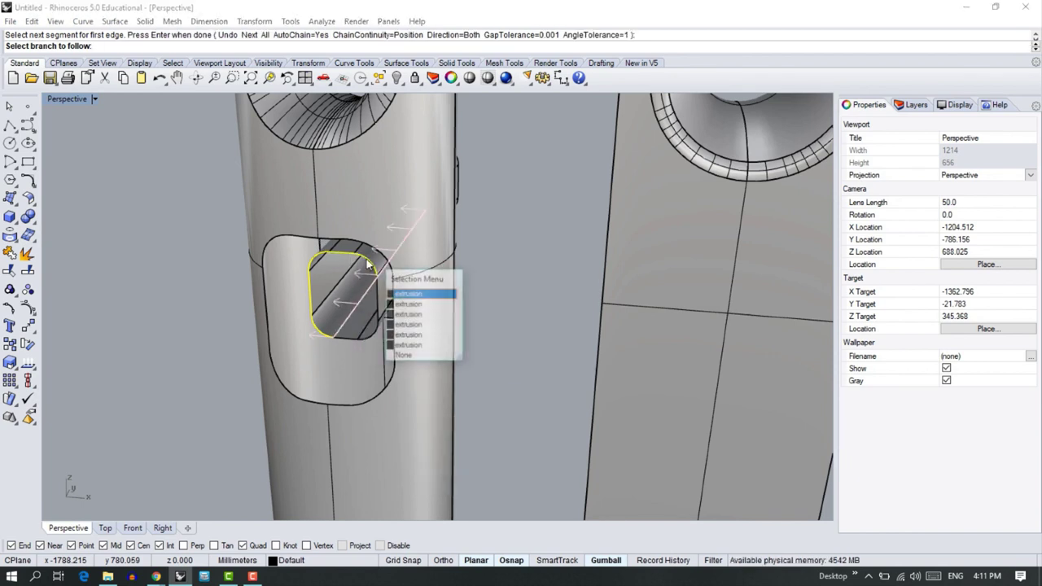
click(375, 308)
click(373, 335)
click(374, 335)
click(348, 344)
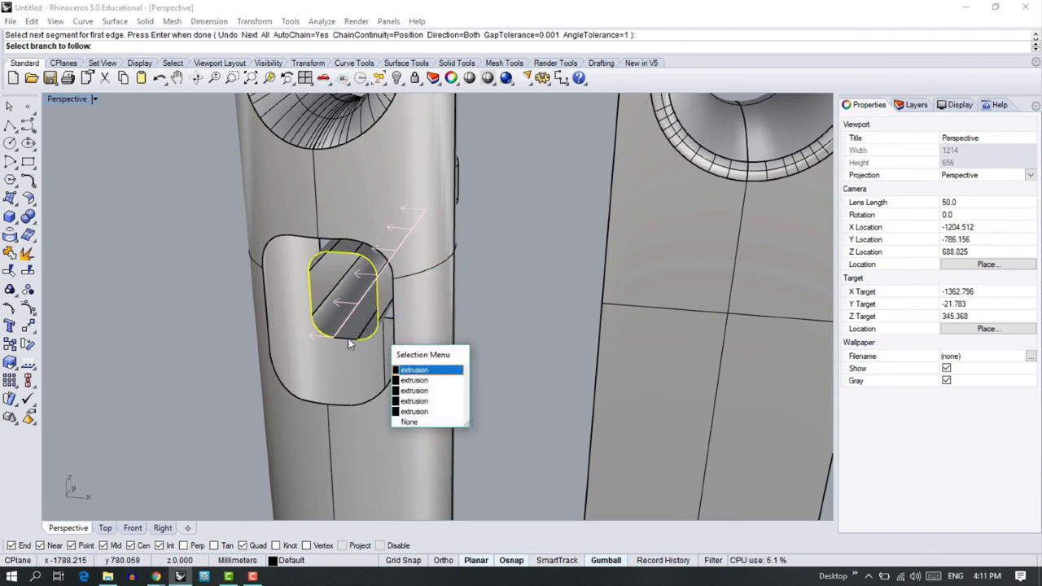
click(349, 343)
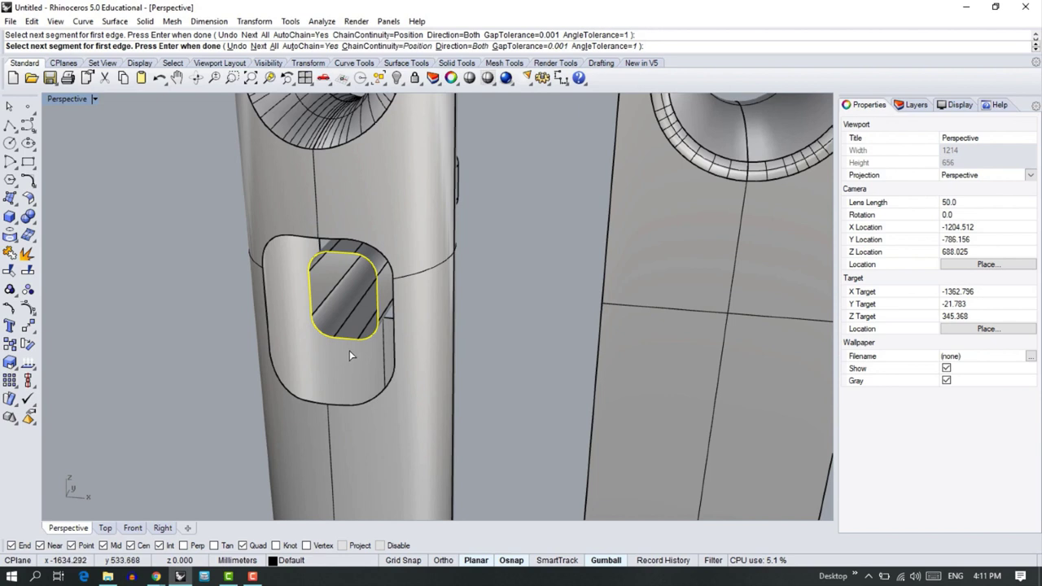
key(Return)
Use the cylinder's rounded opening as the second blend edge, align the seam points, and apply the blend with tangency at both edges
click(354, 404)
key(Return)
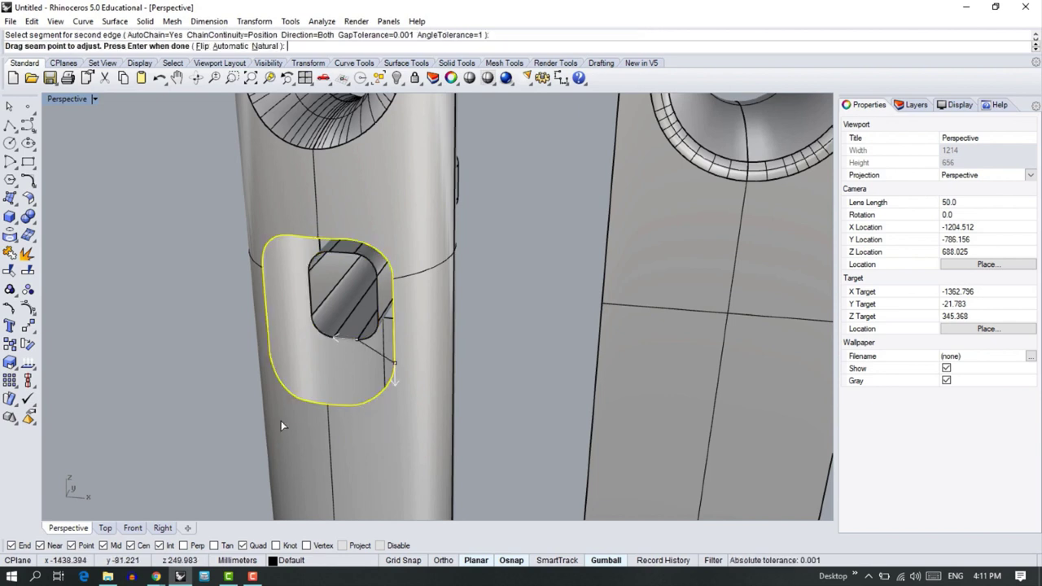
drag(342, 416, 327, 404)
drag(358, 346, 306, 374)
key(Return)
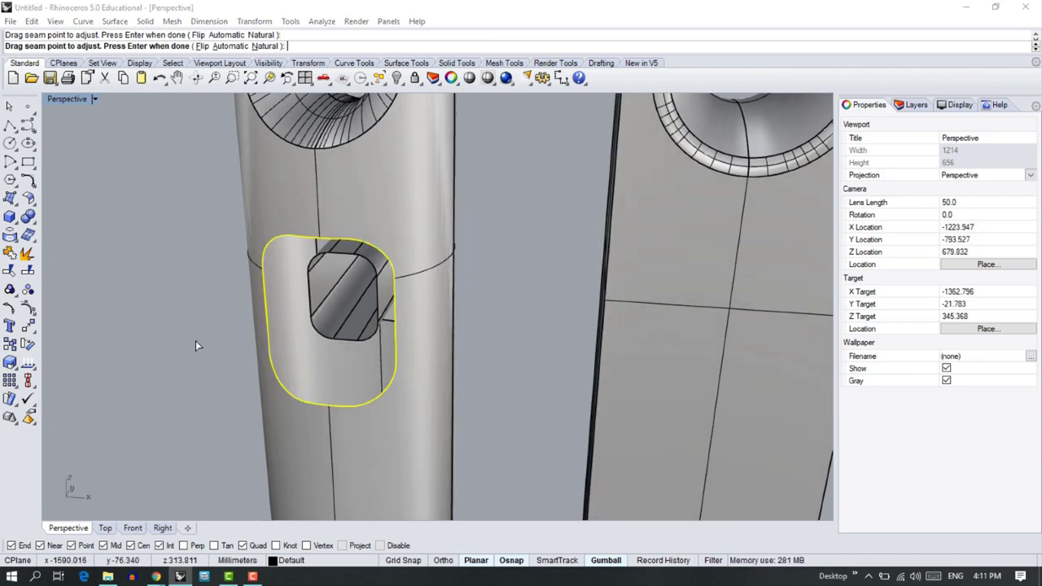
right_drag(356, 370, 639, 290)
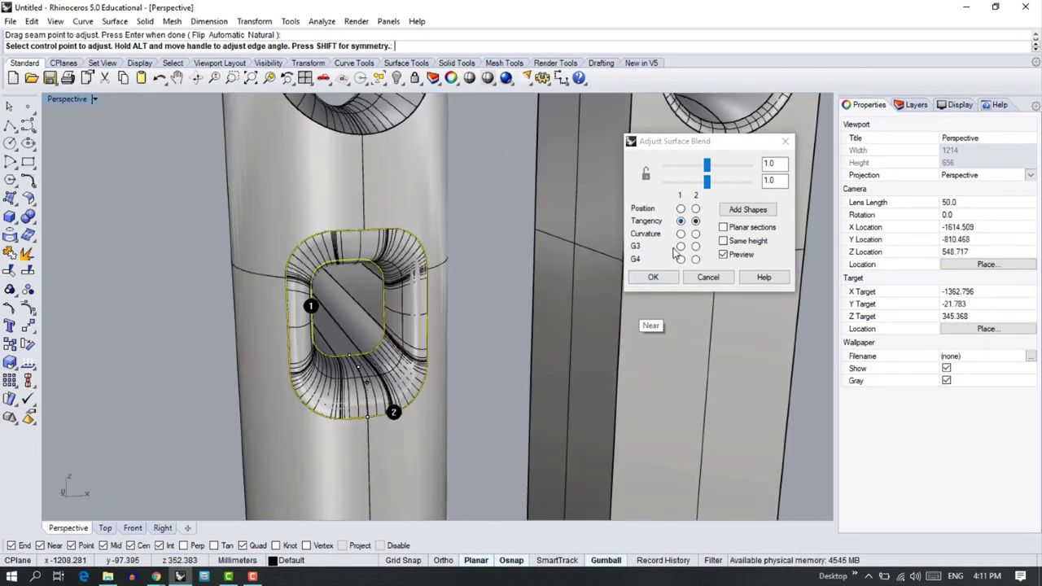
click(653, 277)
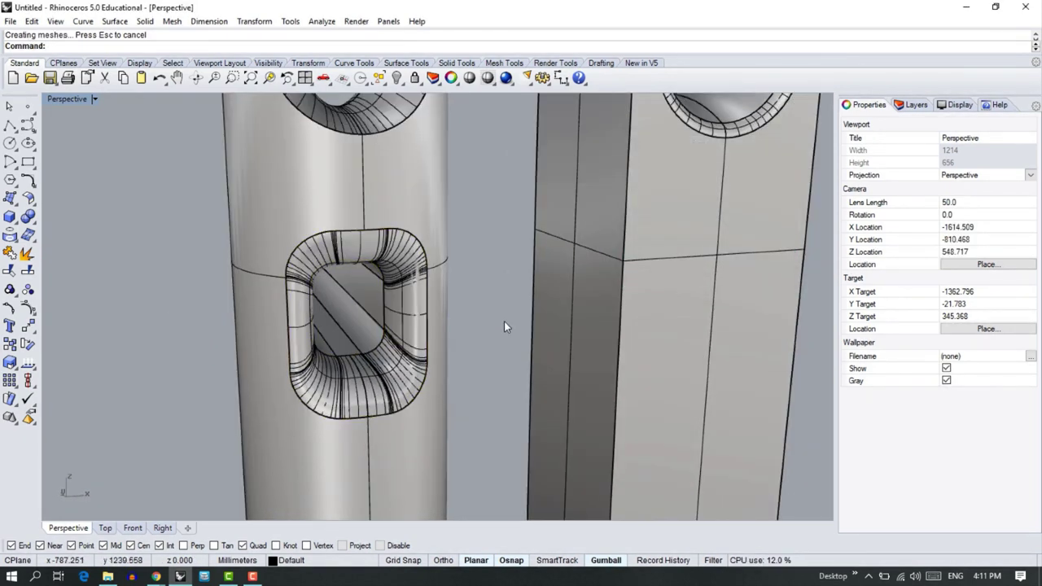
Examine the blended rounded-rectangle opening from several angles, close up and alongside the flared round holes on the neighbouring solids
right_drag(492, 322, 418, 299)
scroll(386, 296, down, 10)
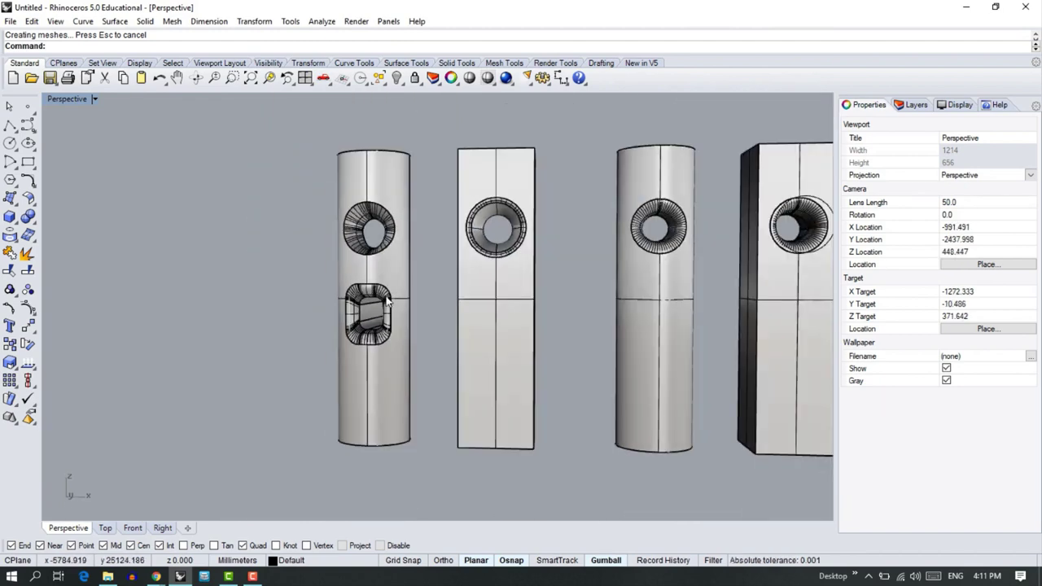
scroll(388, 301, up, 6)
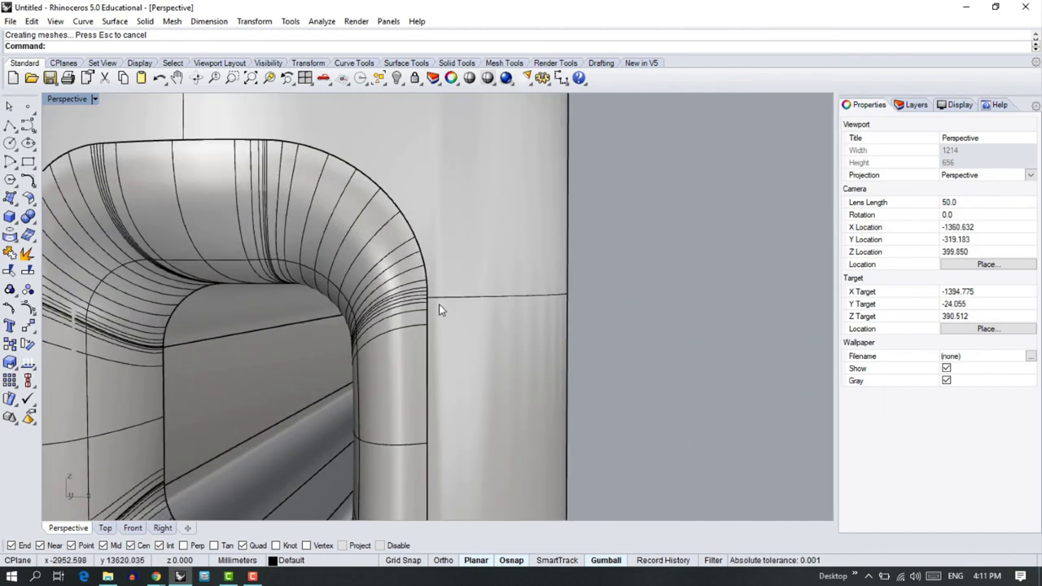
scroll(439, 304, down, 6)
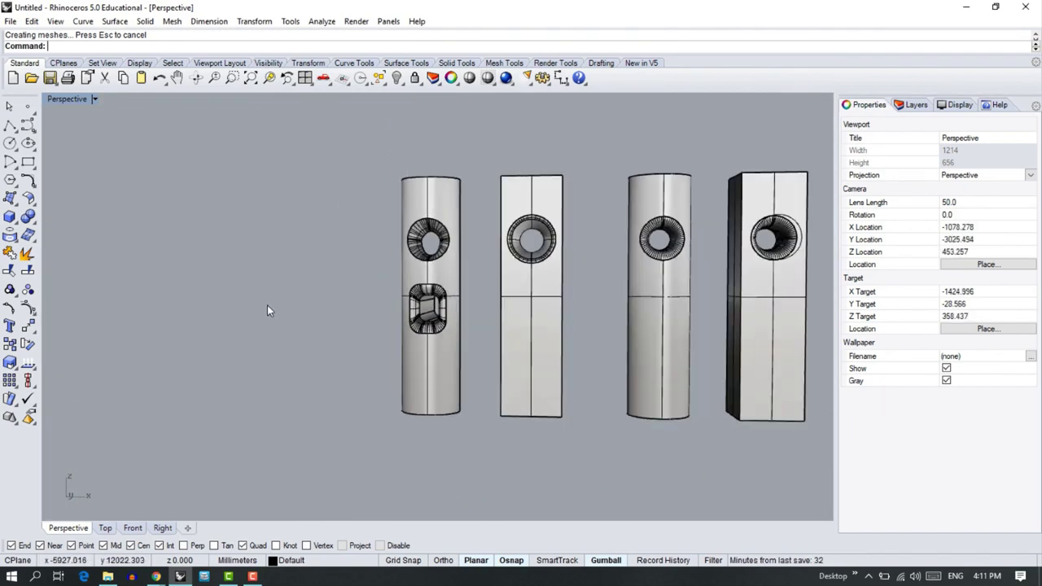
right_drag(302, 306, 423, 317)
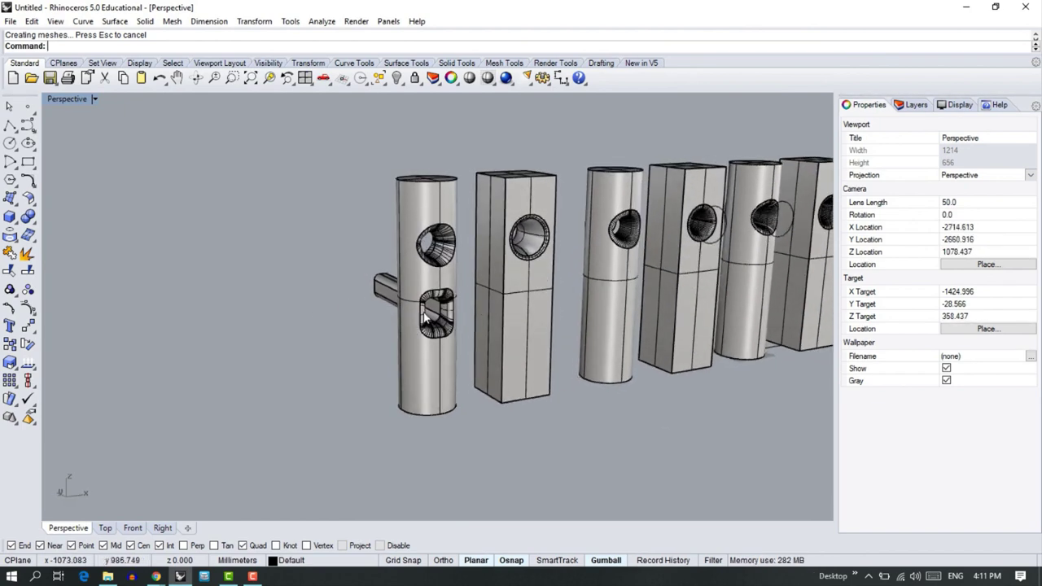
scroll(545, 301, up, 5)
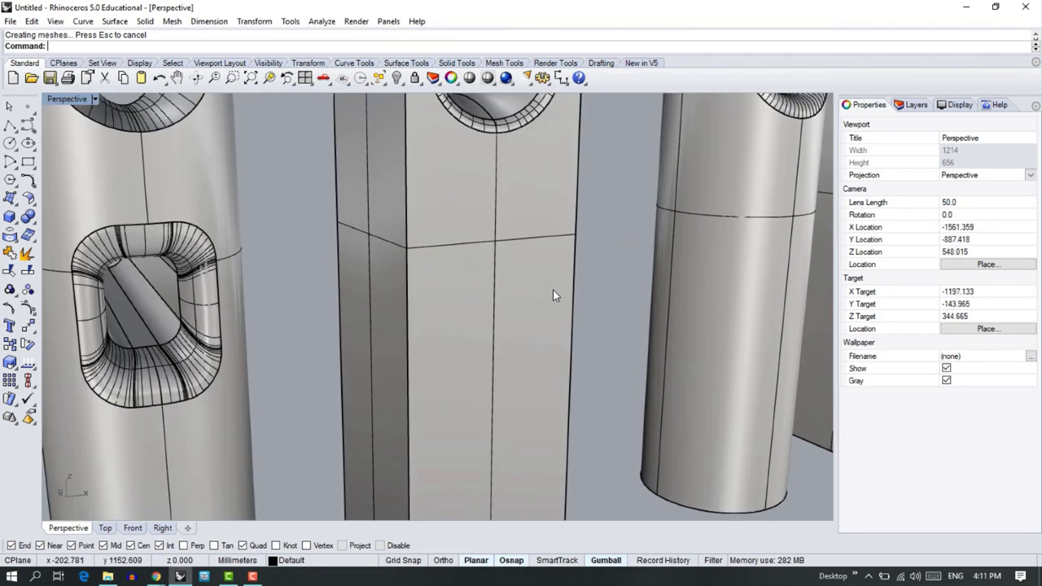
scroll(529, 309, down, 2)
scroll(419, 355, down, 2)
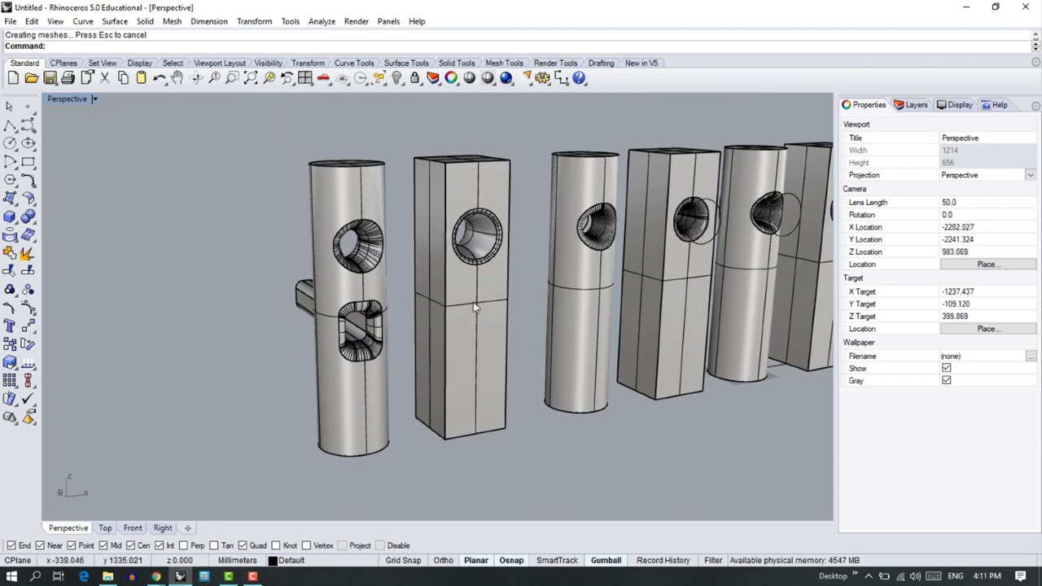
scroll(382, 326, down, 2)
scroll(352, 318, up, 8)
mouse_move(281, 338)
right_down()
mouse_move(333, 330)
mouse_move(271, 324)
mouse_move(267, 310)
mouse_move(277, 322)
right_up()
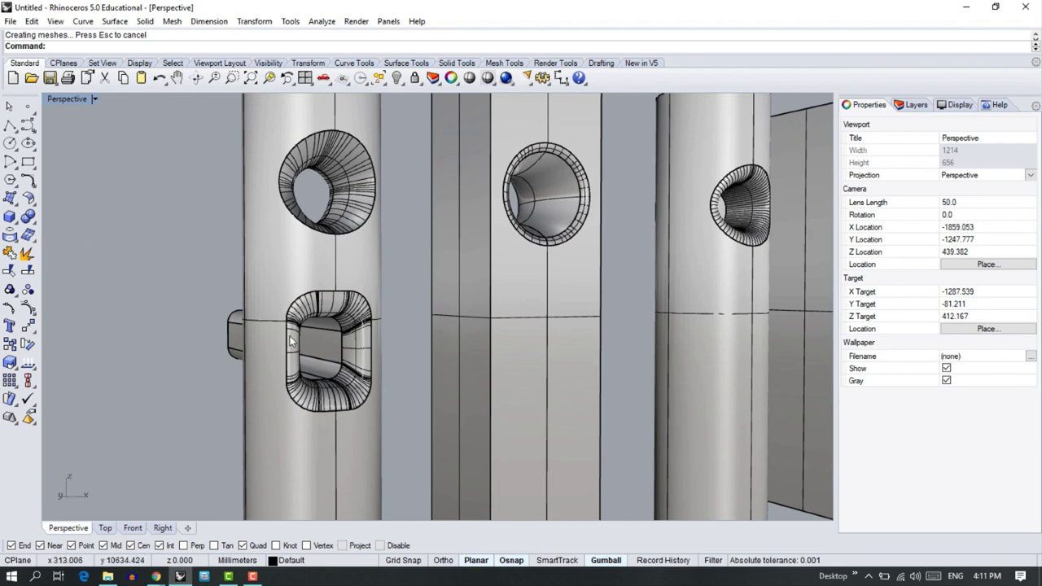
In the Front view, draw an inscribed polygon with 3 sides pointing upward below the round hole of the third solid, a cylinder
click(16, 185)
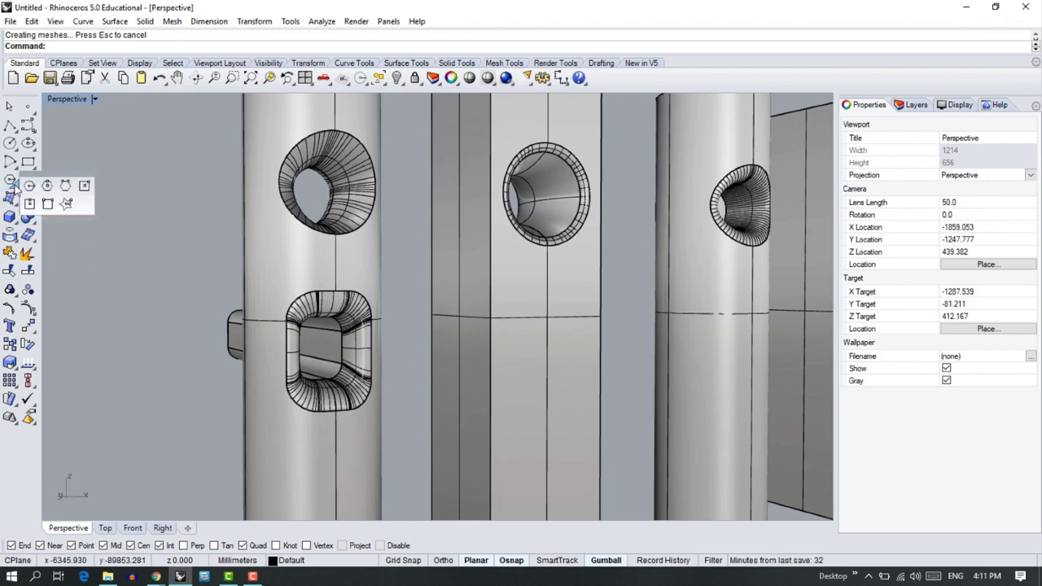
click(28, 186)
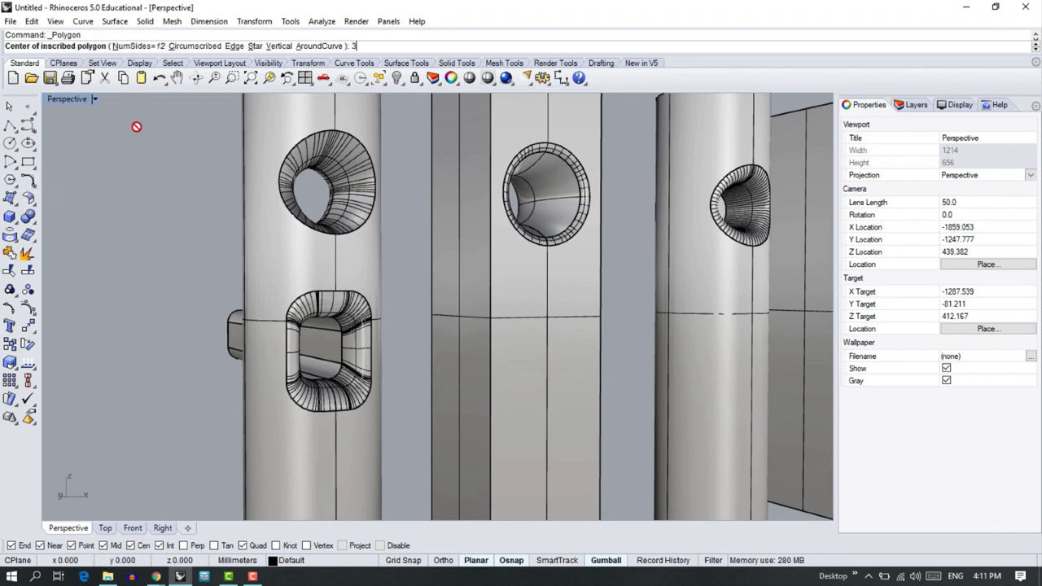
key(Return)
click(132, 527)
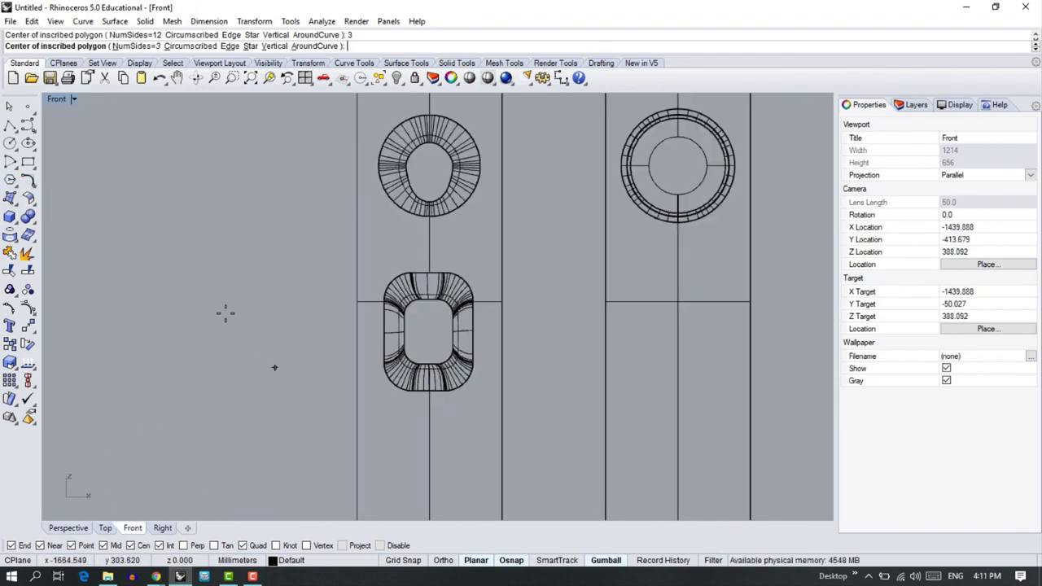
scroll(275, 367, down, 5)
scroll(399, 295, up, 4)
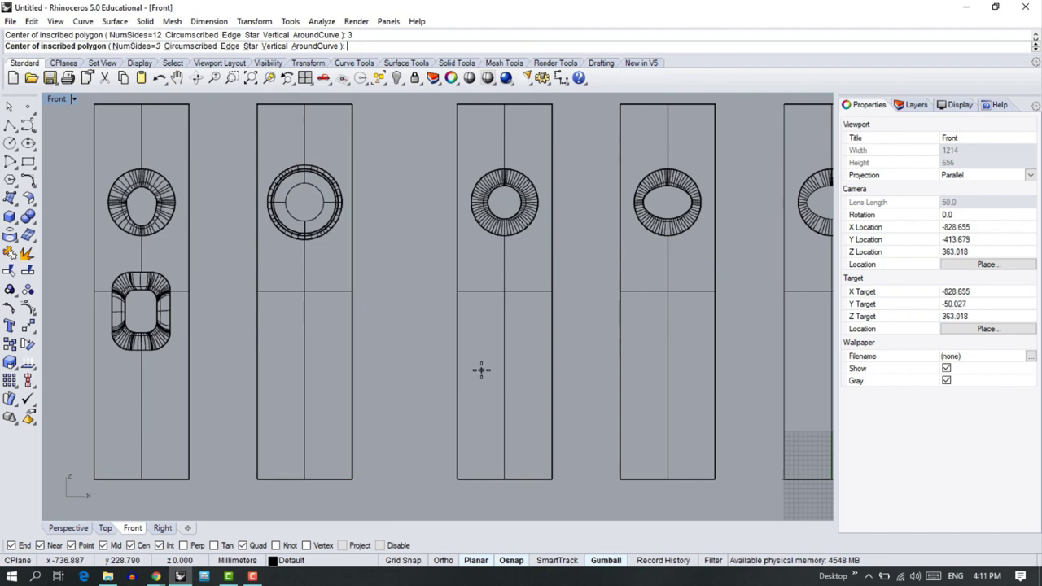
click(481, 370)
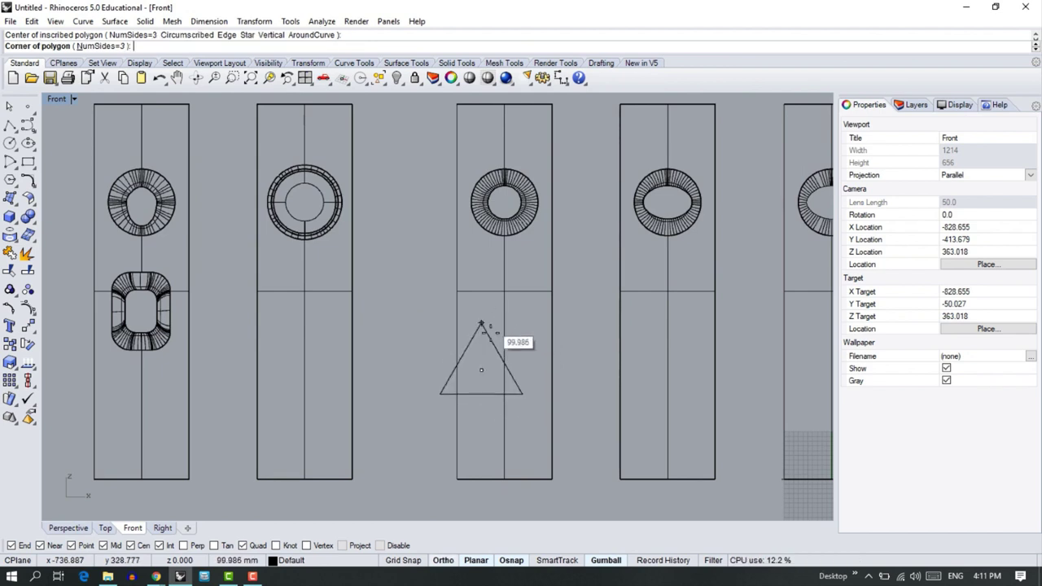
click(481, 329)
Move the triangle up and sideways to the cylinder's vertical centreline, just below its round hole
click(488, 342)
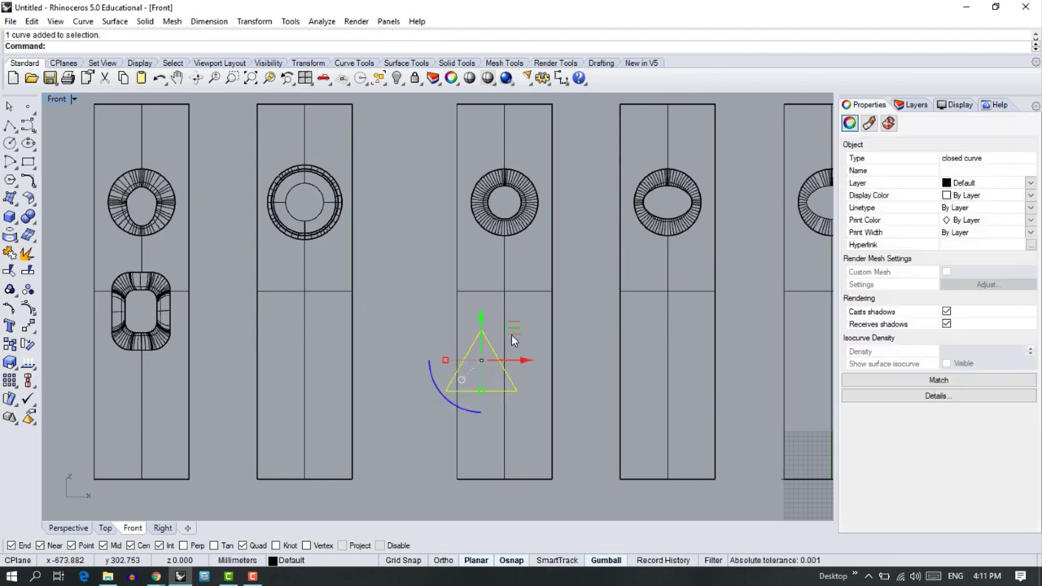
drag(512, 335, 533, 289)
click(587, 286)
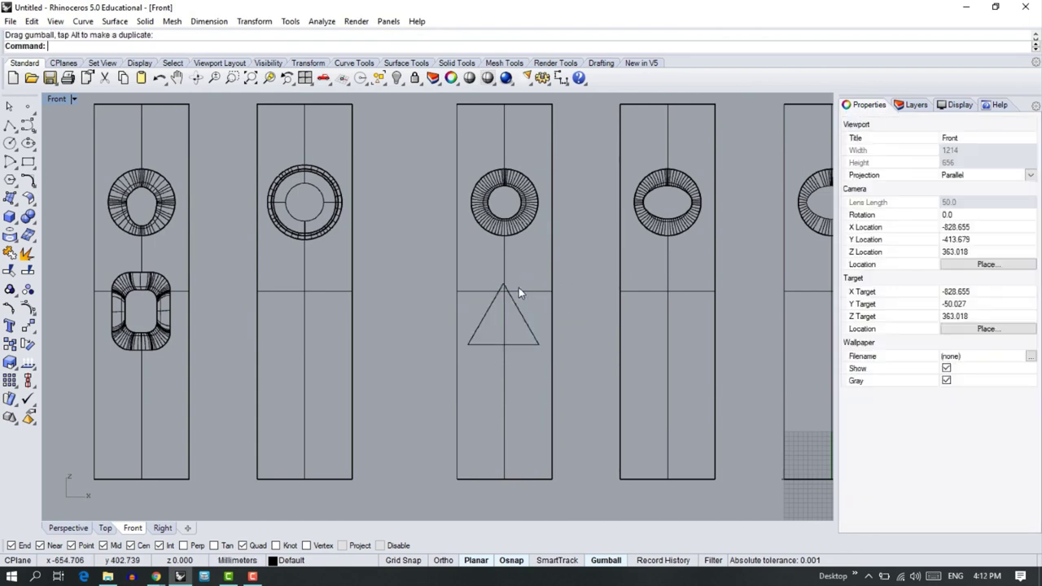
Try to fillet the triangle's top corner with a radius of 50, and undo it
scroll(518, 287, up, 3)
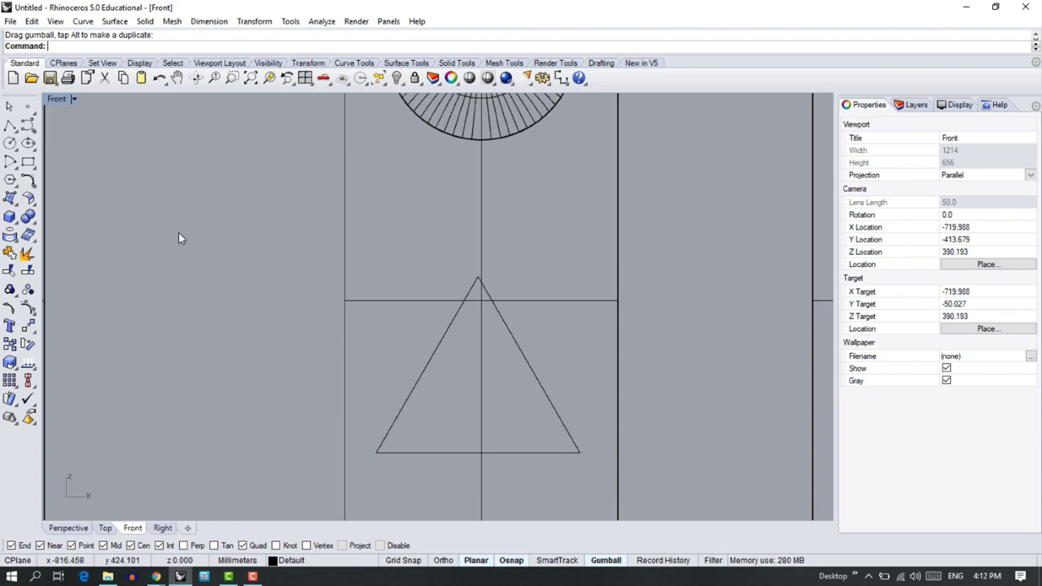
click(30, 182)
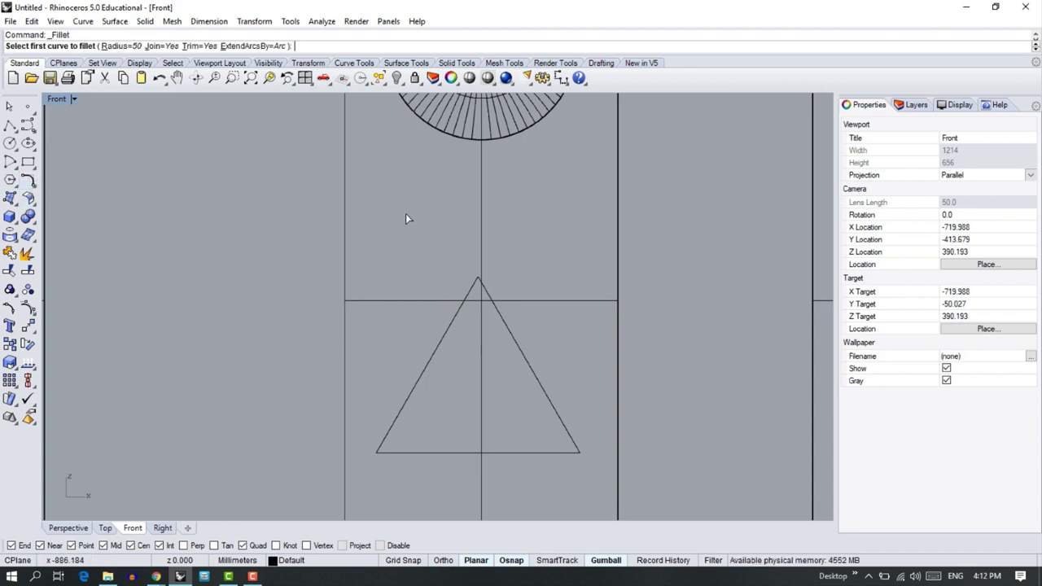
click(463, 304)
click(488, 298)
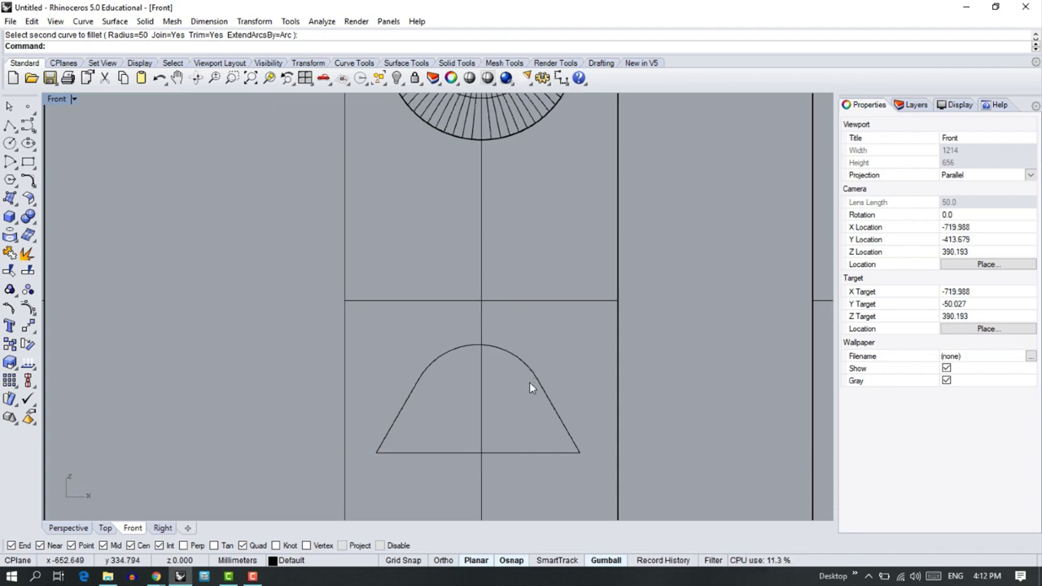
key(ctrl+z)
Set the fillet radius to 10 and round the triangle's top corner
key(Return)
text(10)
key(Return)
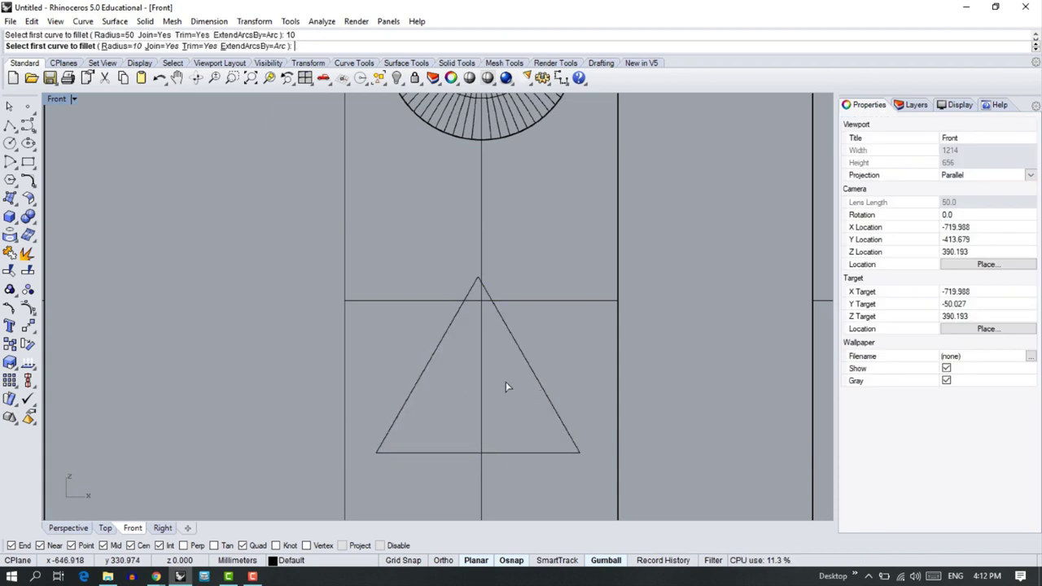
click(498, 301)
click(460, 305)
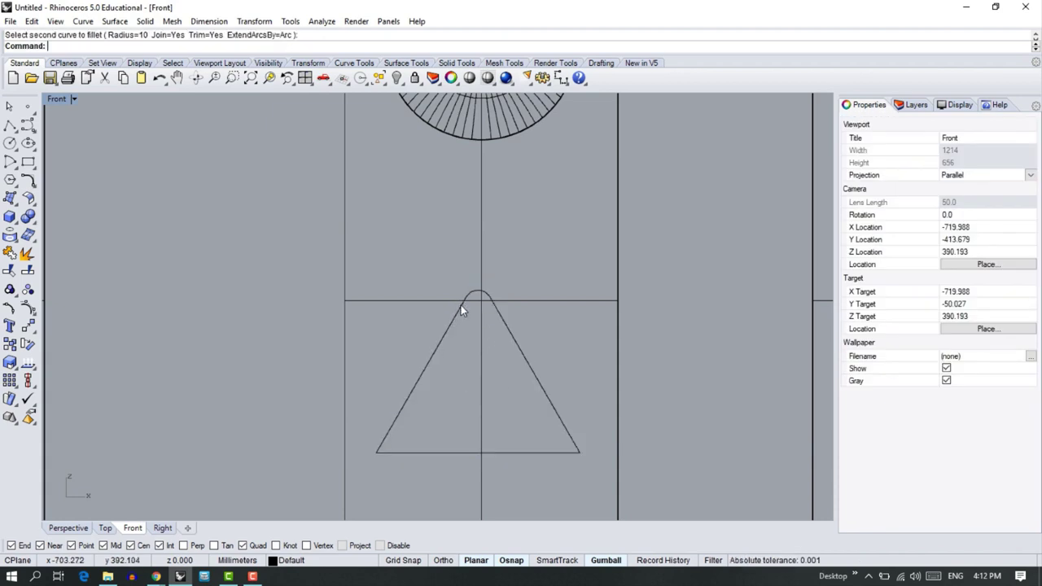
Fillet the triangle's two bottom corners with the same radius of 10
key(Return)
click(395, 423)
click(400, 452)
key(Return)
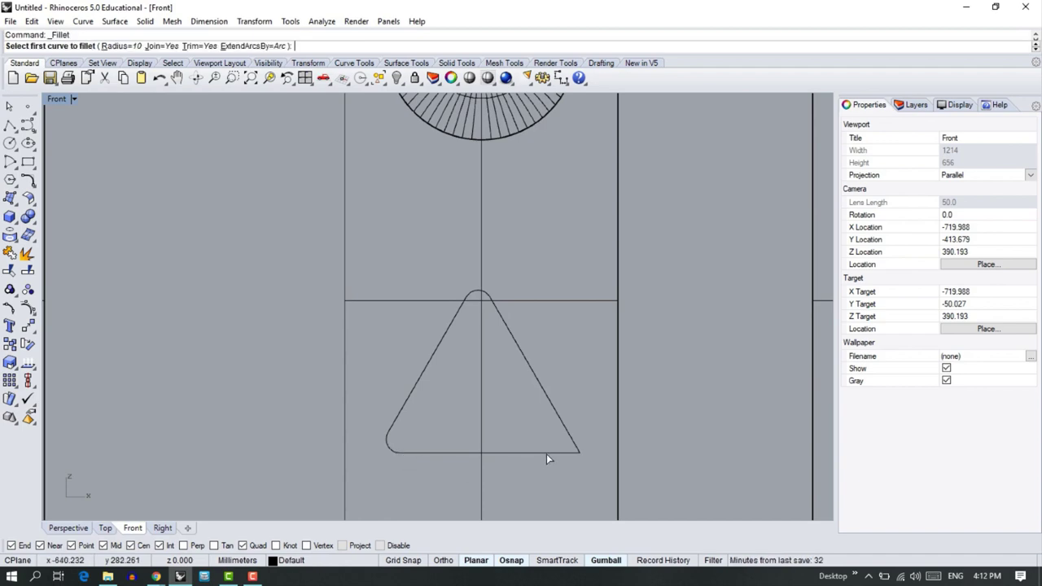
click(546, 453)
click(560, 439)
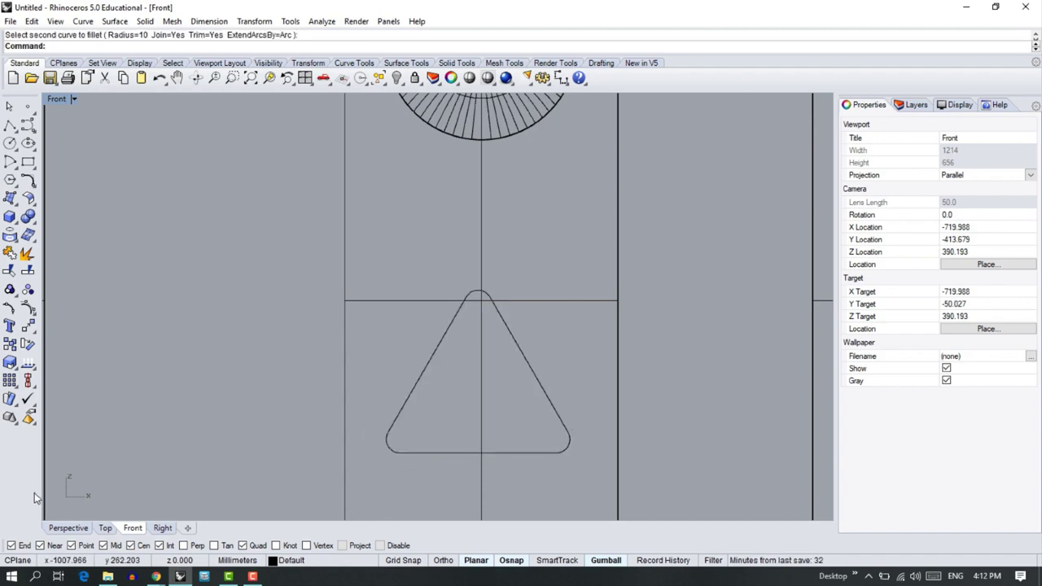
click(68, 527)
scroll(423, 387, down, 5)
click(132, 527)
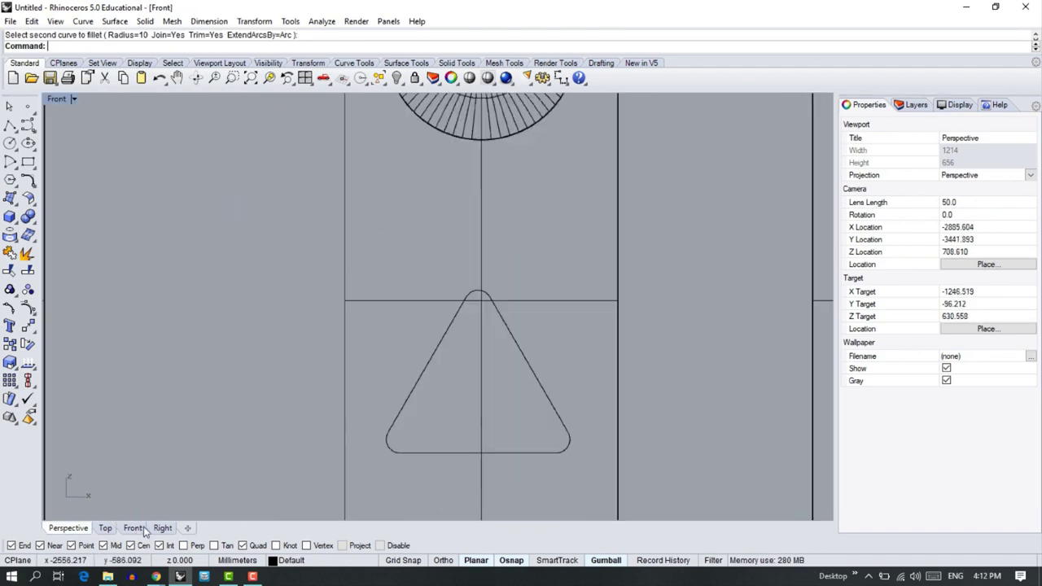
scroll(485, 318, up, 5)
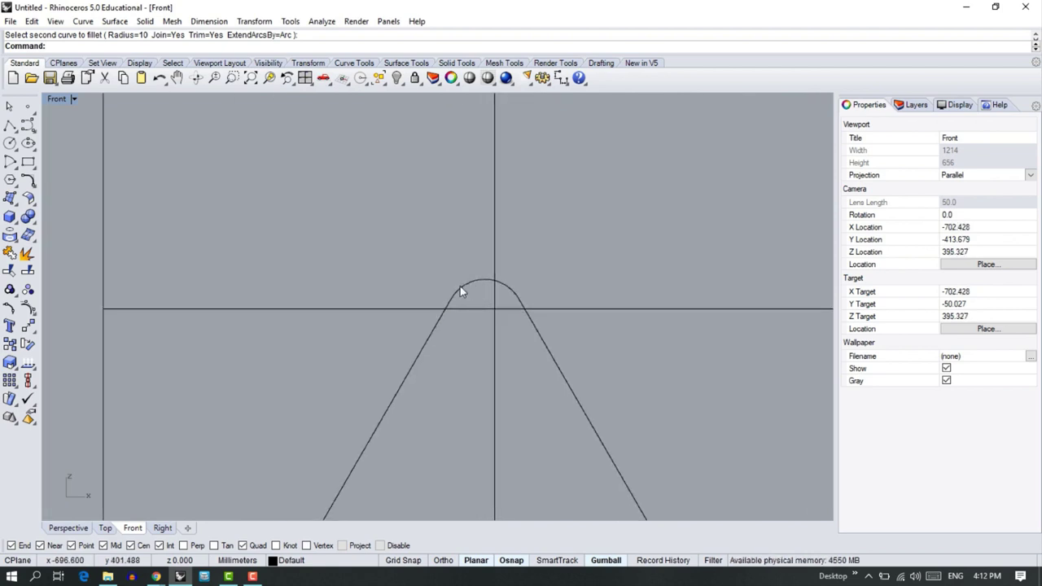
Trim the cylinder's front and back walls inside the rounded triangle, using the triangle as the cutting curve in the front view
click(473, 281)
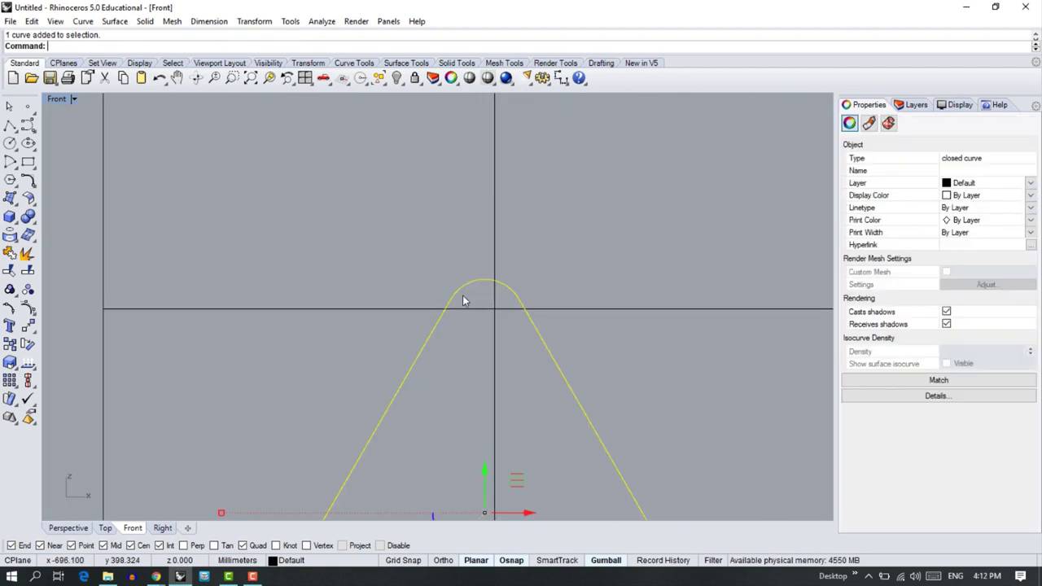
scroll(450, 305, down, 5)
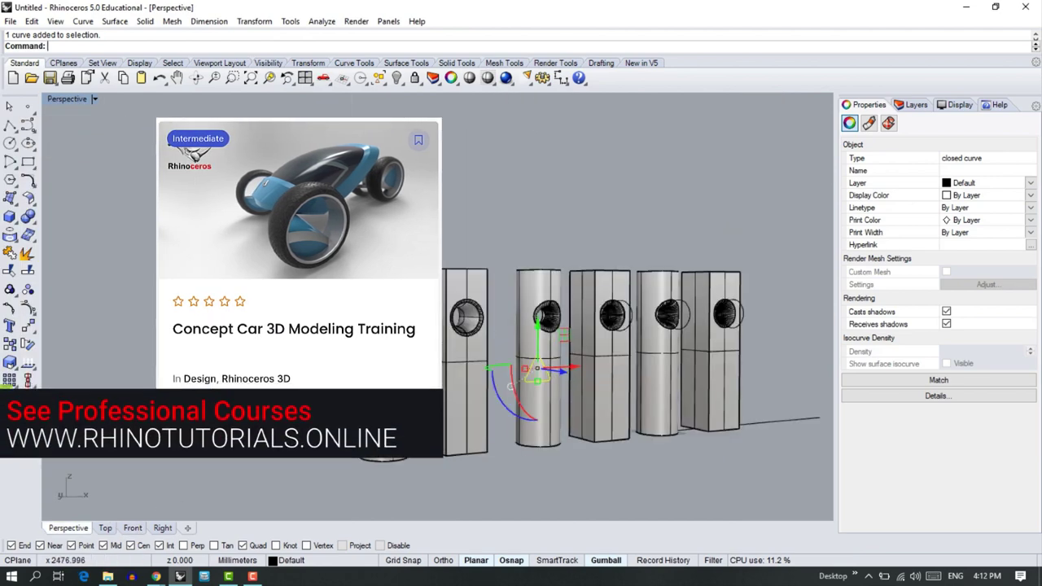
scroll(549, 364, up, 4)
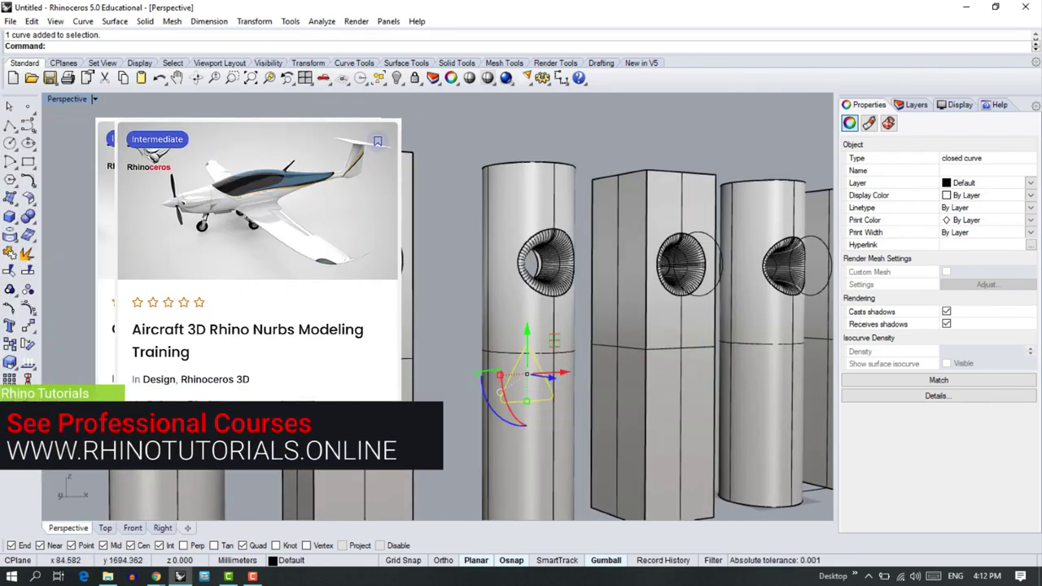
click(133, 528)
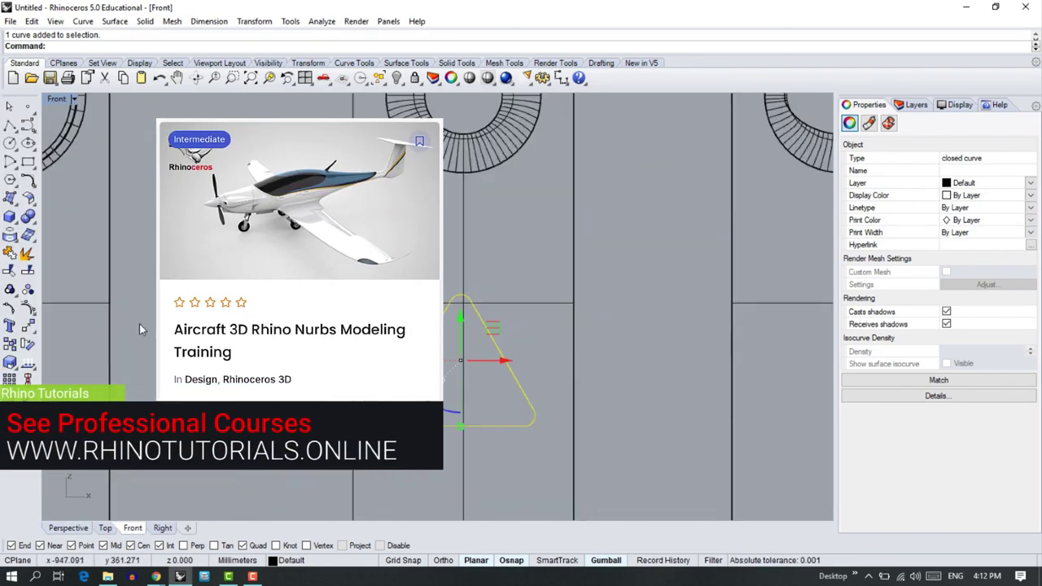
click(10, 270)
drag(484, 394, 448, 371)
click(70, 528)
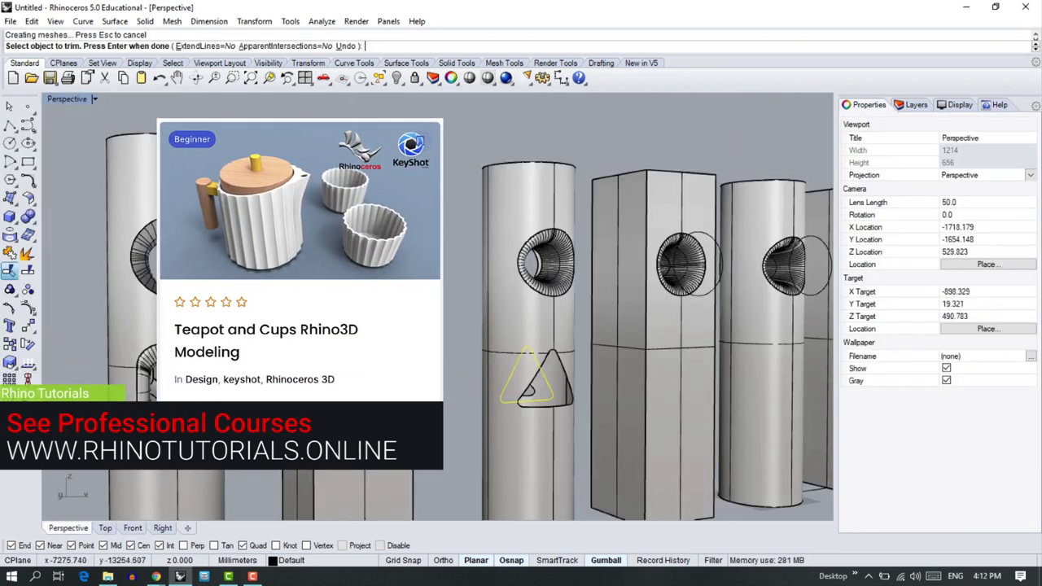
Start a Blend Surface between the triangular opening's back and front edges on the cylinder
mouse_move(539, 396)
right_down()
mouse_move(558, 412)
mouse_move(531, 404)
right_up()
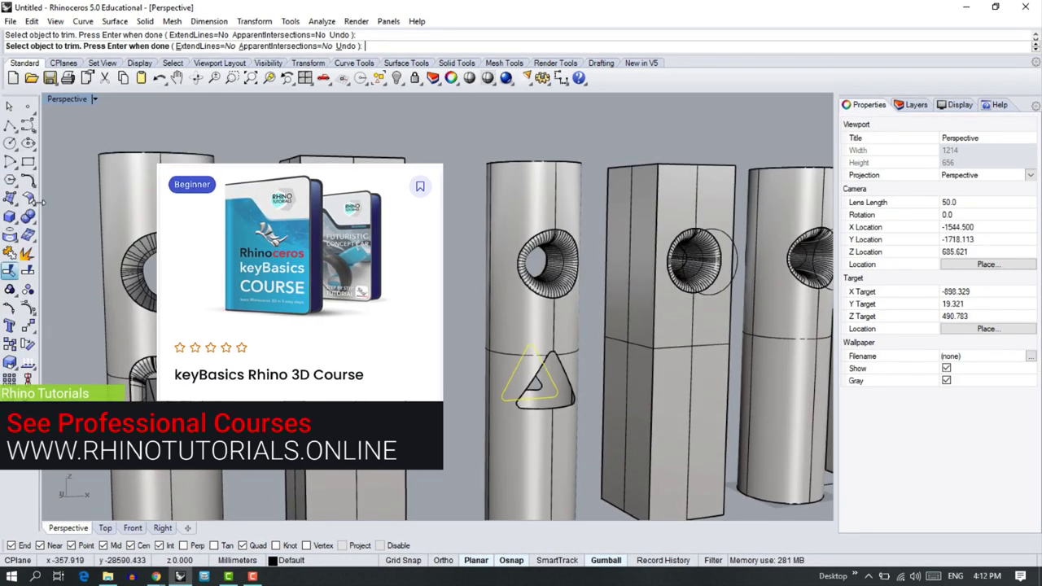
click(31, 199)
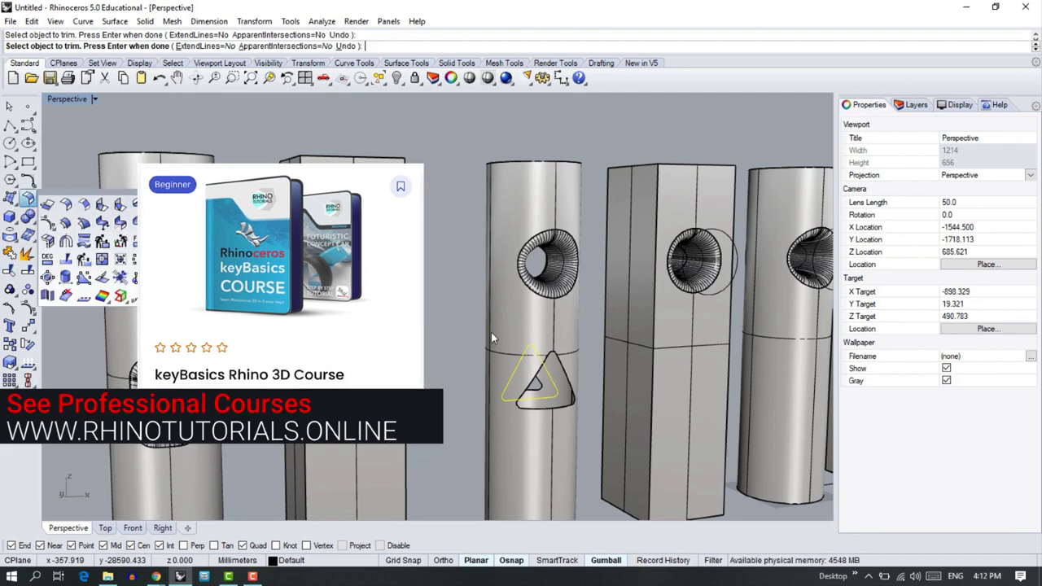
scroll(491, 332, up, 5)
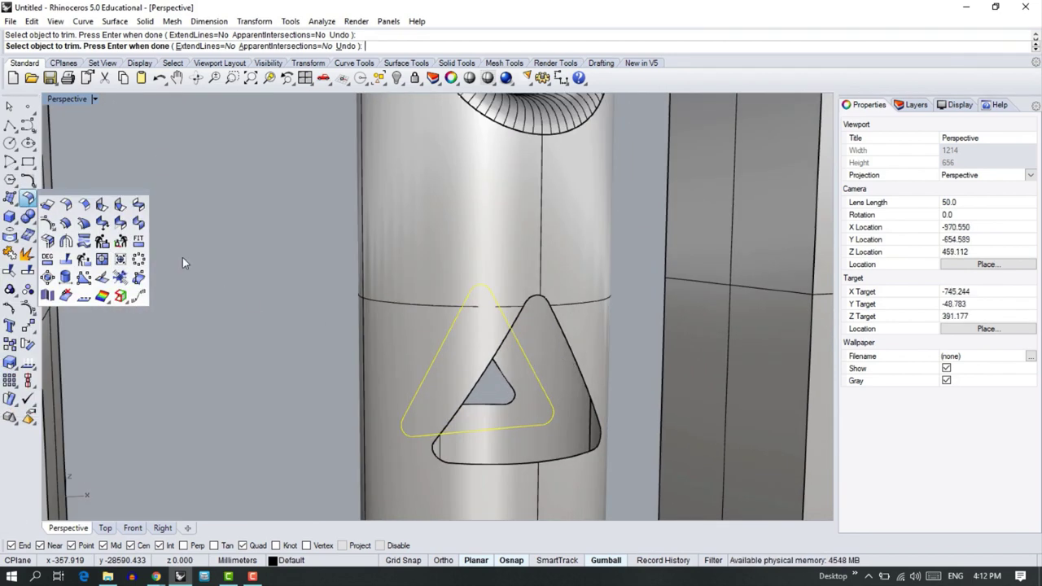
click(138, 204)
click(505, 407)
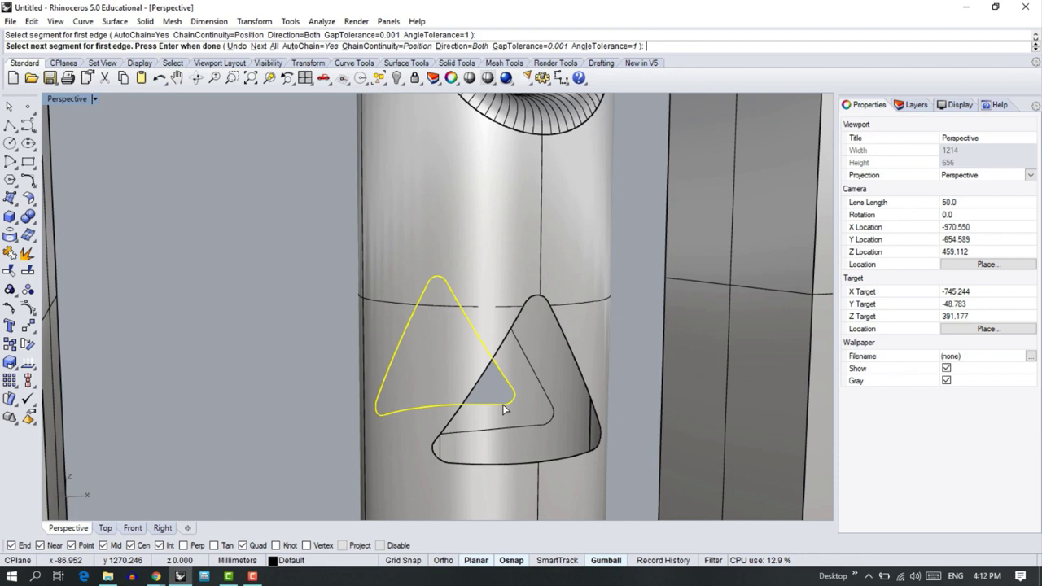
click(560, 457)
scroll(626, 433, up, 2)
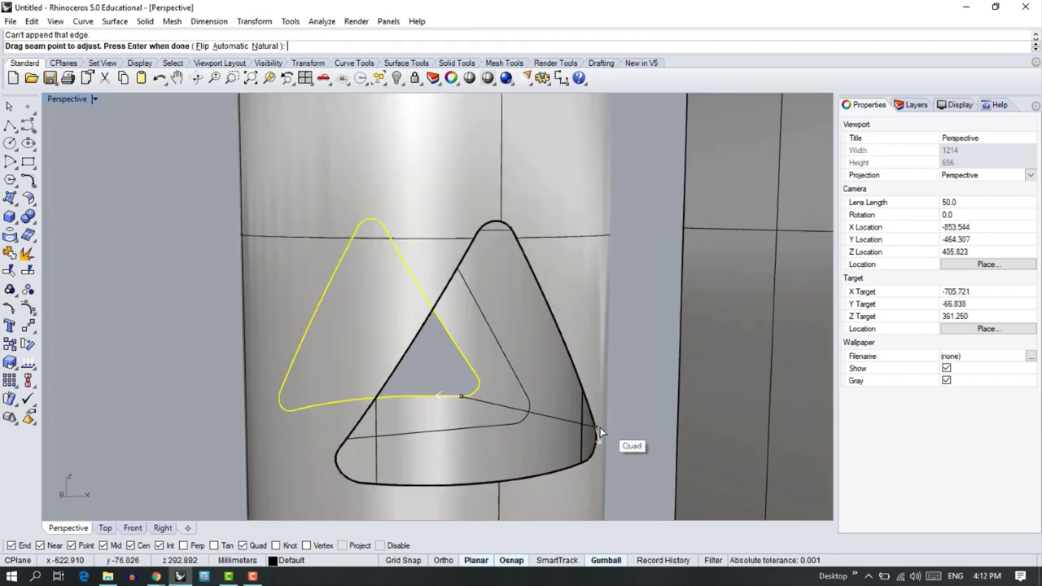
Move the blend's seam points to the middle of the bottom edges of the front and back triangular openings and accept them
drag(594, 442, 498, 481)
click(461, 396)
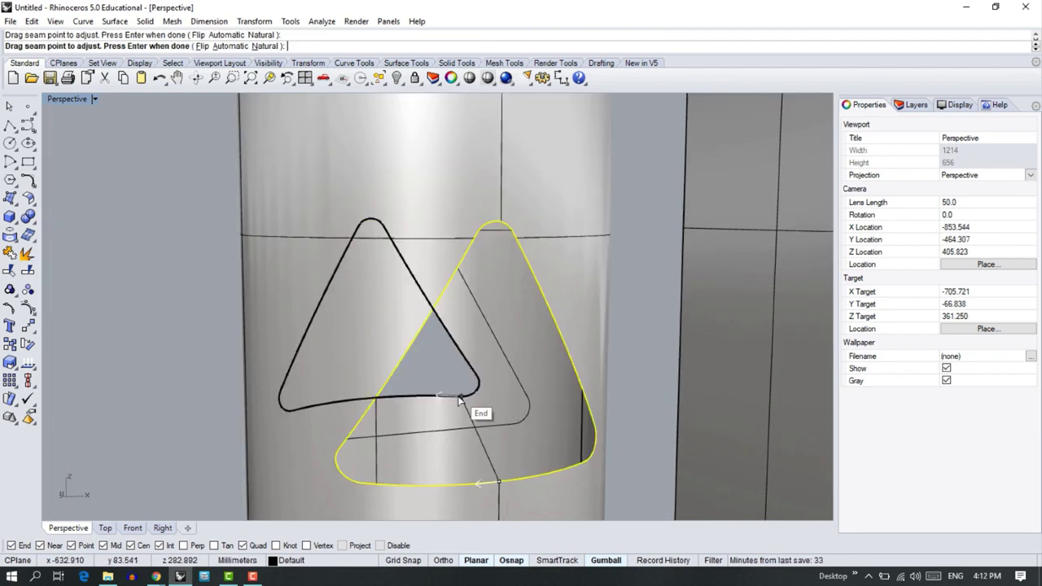
right_drag(405, 413, 388, 413)
click(403, 395)
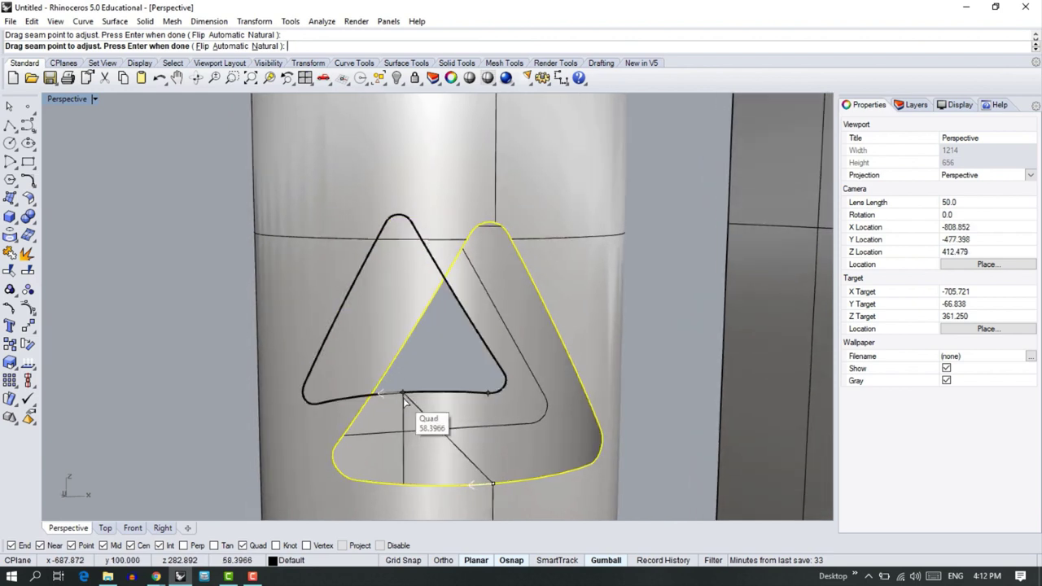
right_click(440, 364)
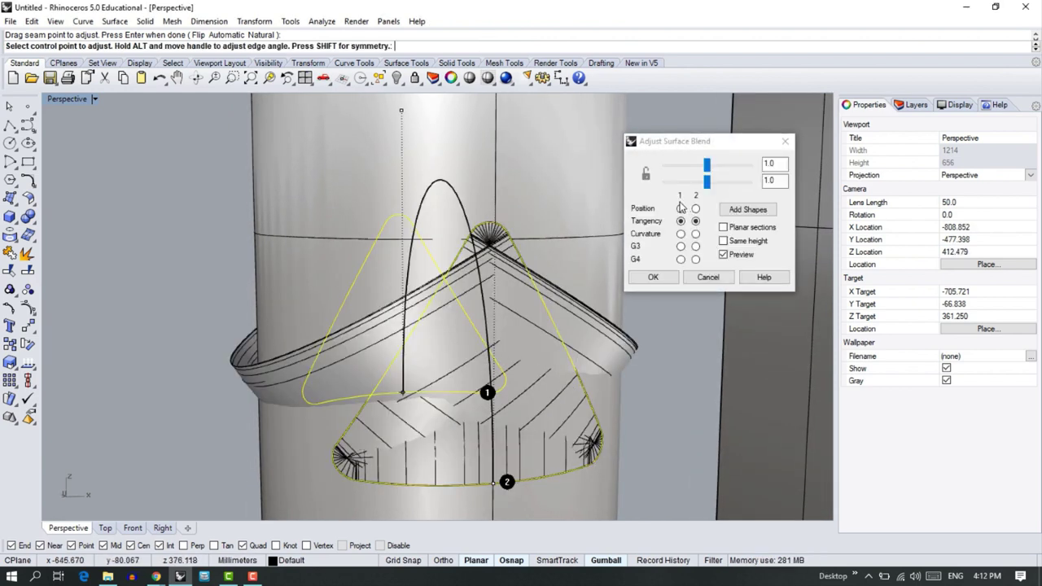
Try linked blend bulge values of 0.25 on both triangular edges and inspect the previewed surface
drag(709, 167, 666, 170)
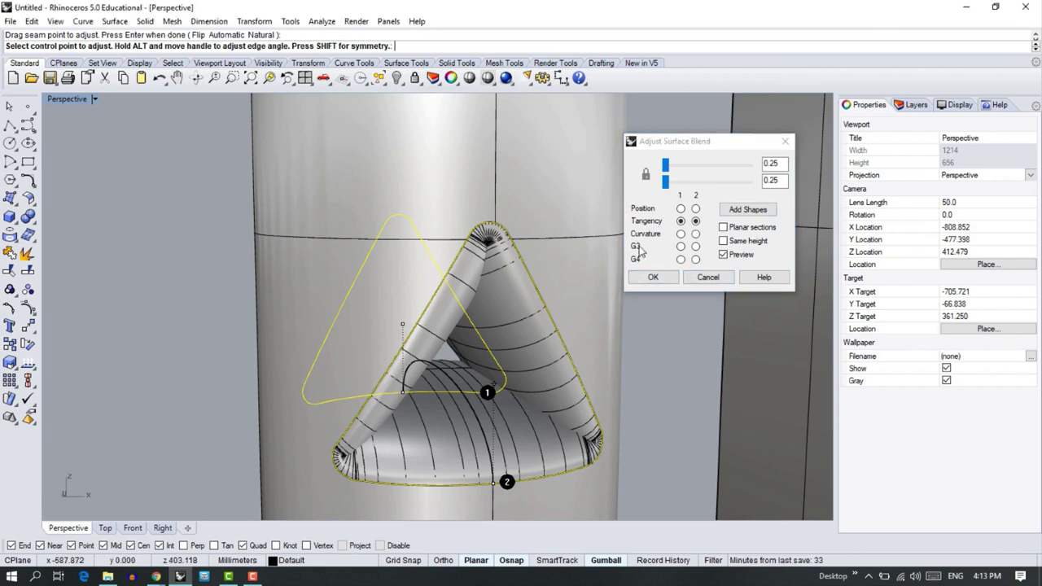
scroll(537, 413, up, 4)
scroll(537, 414, up, 4)
scroll(537, 413, down, 8)
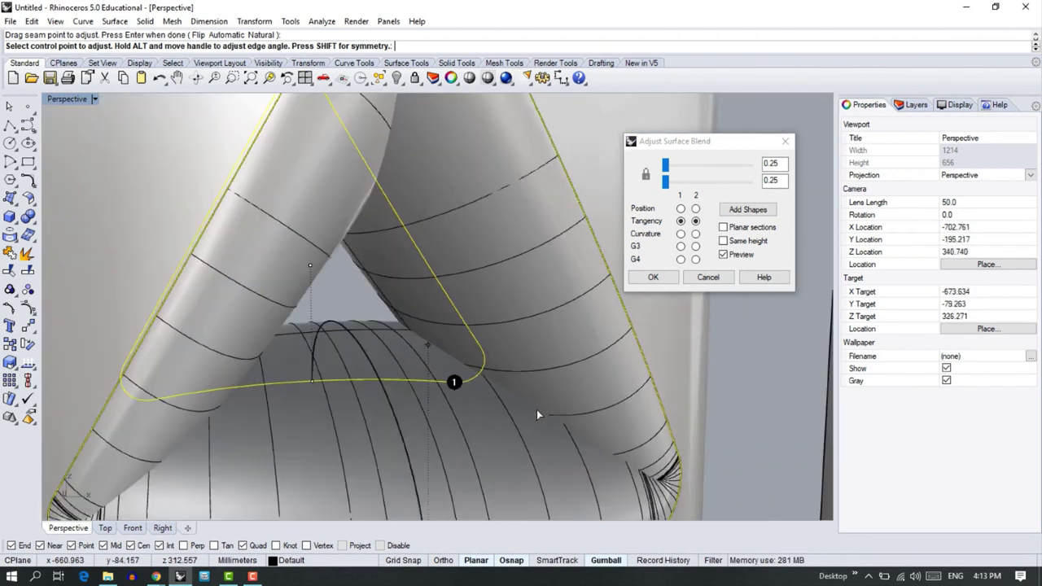
right_drag(541, 413, 495, 390)
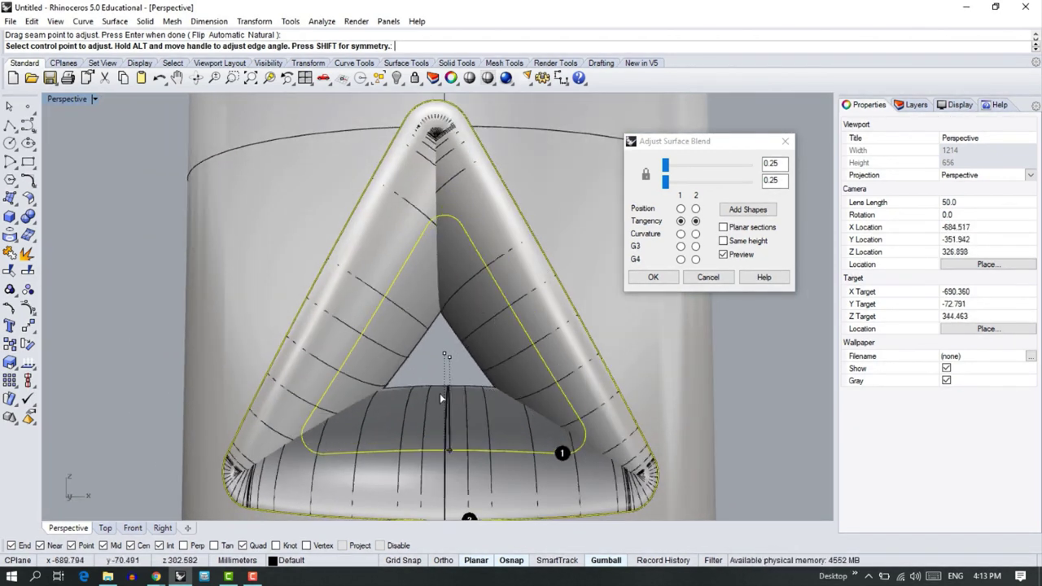
Try Position continuity on both edges of the surface blend, inspect the preview, and cancel the blend
click(680, 208)
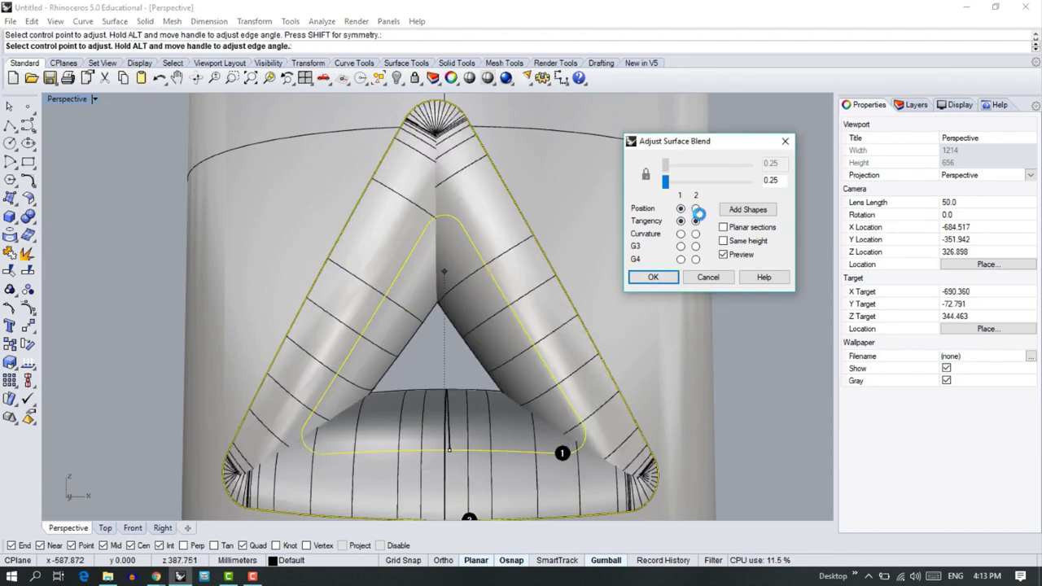
click(696, 209)
right_drag(511, 411, 549, 440)
scroll(470, 365, down, 6)
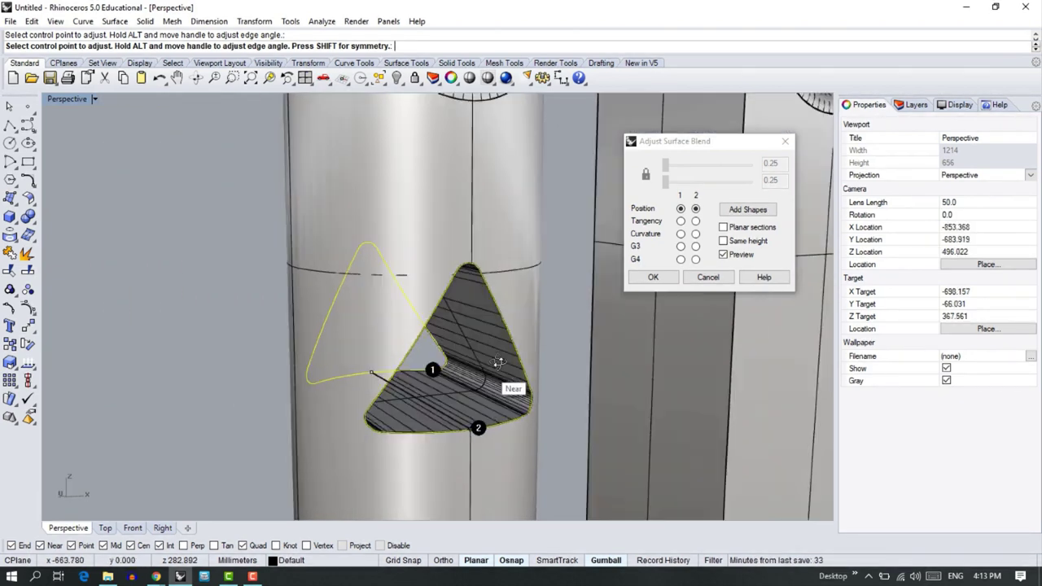
click(704, 277)
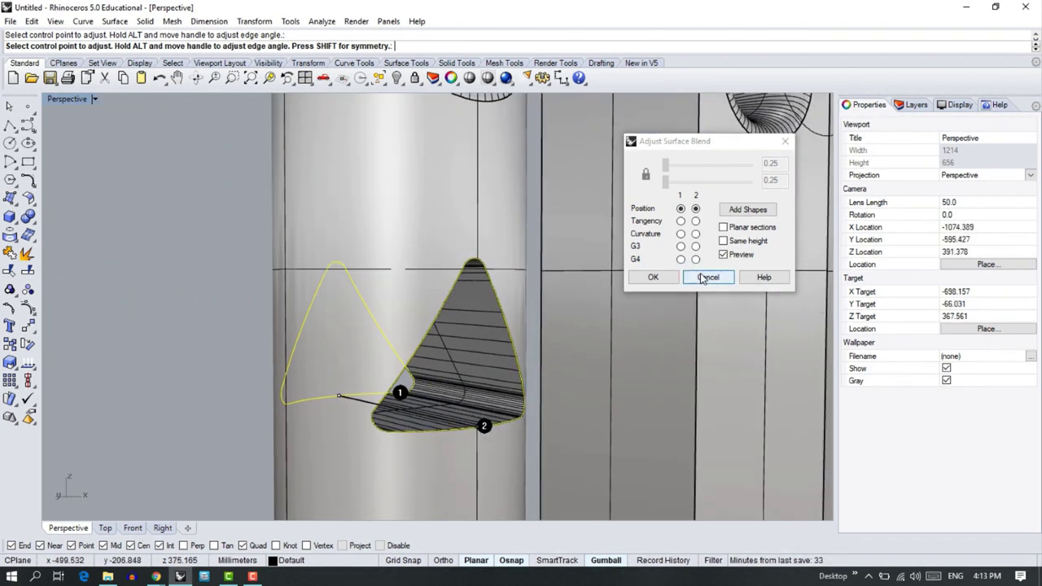
Draw an upward-bulging start-end-point arc through the cylinder, joining the bottom-edge midpoints of the front and back triangular openings
right_drag(501, 393, 435, 424)
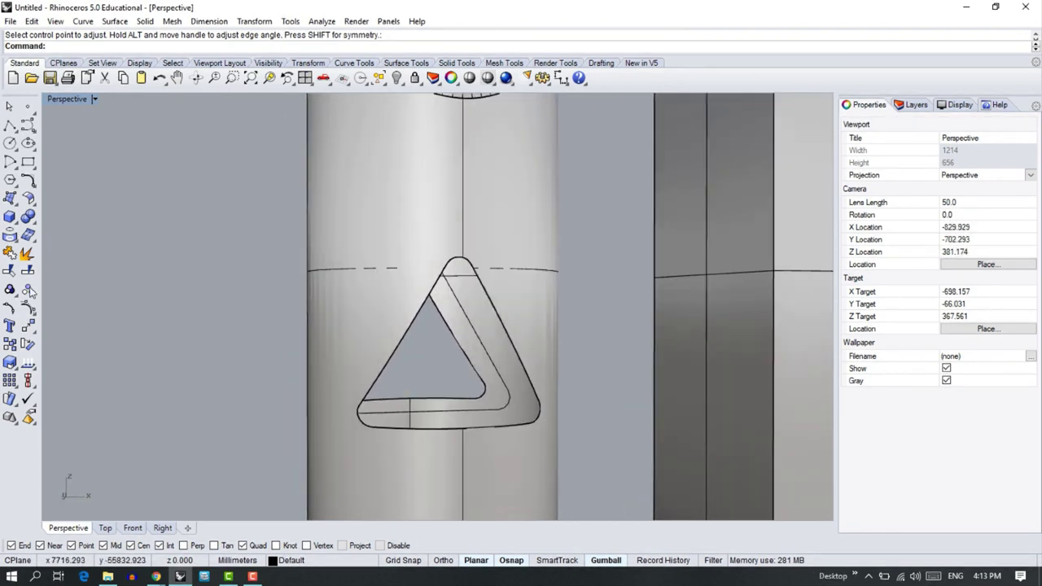
click(28, 179)
click(50, 173)
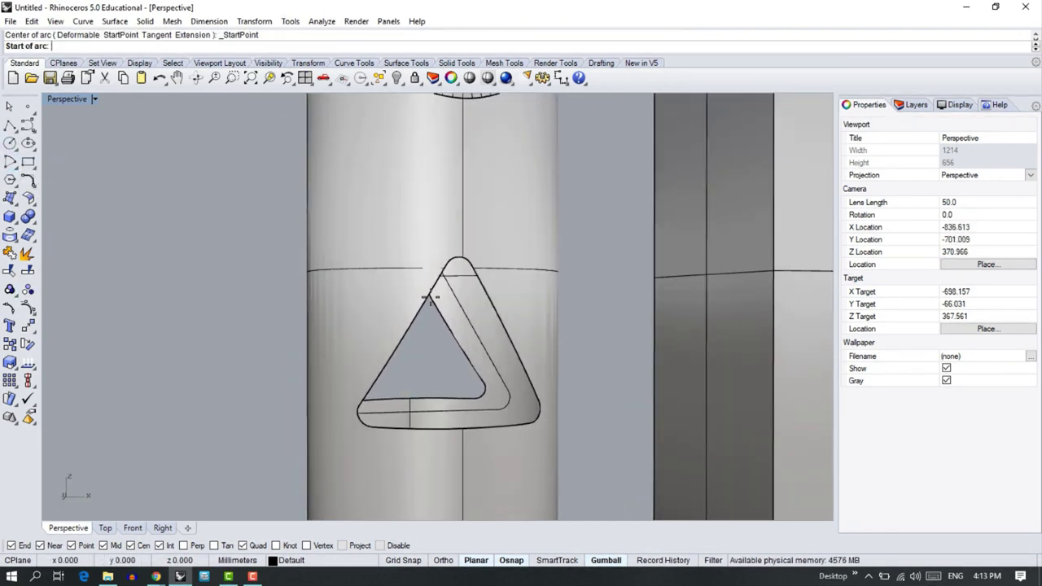
click(469, 434)
right_drag(477, 437, 471, 402)
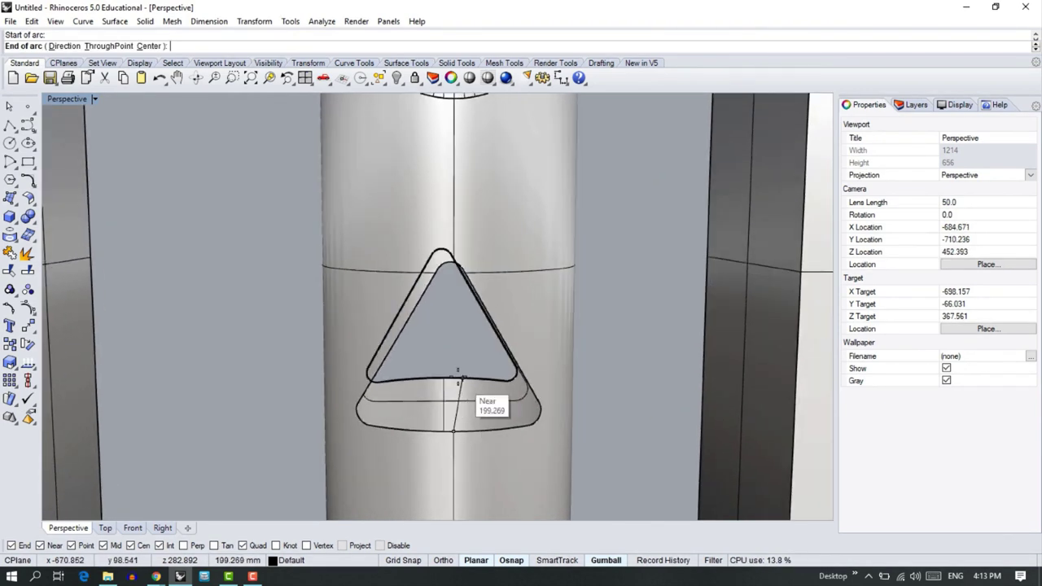
click(458, 389)
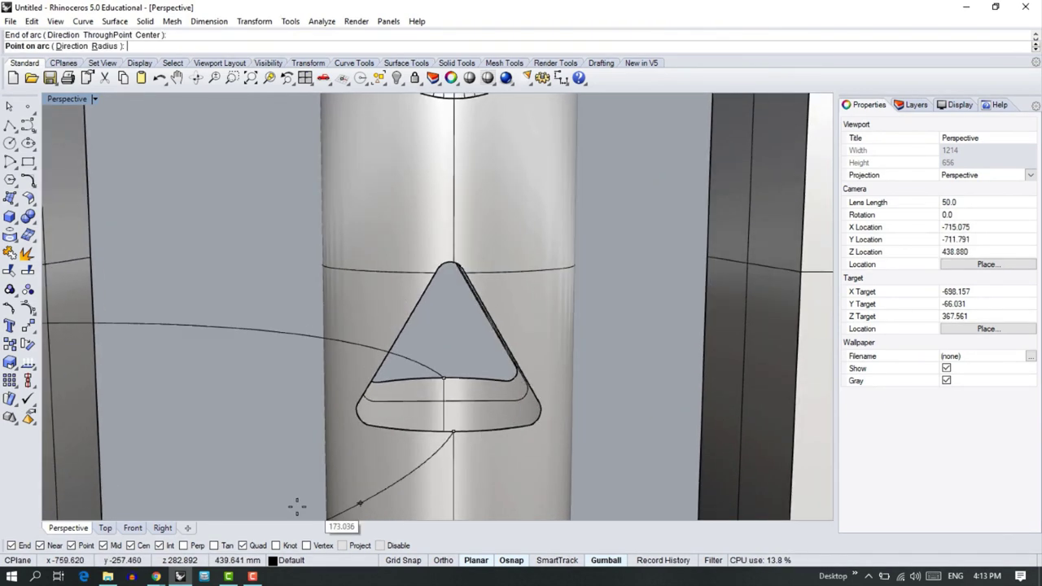
click(163, 527)
scroll(375, 427, down, 4)
scroll(419, 455, up, 5)
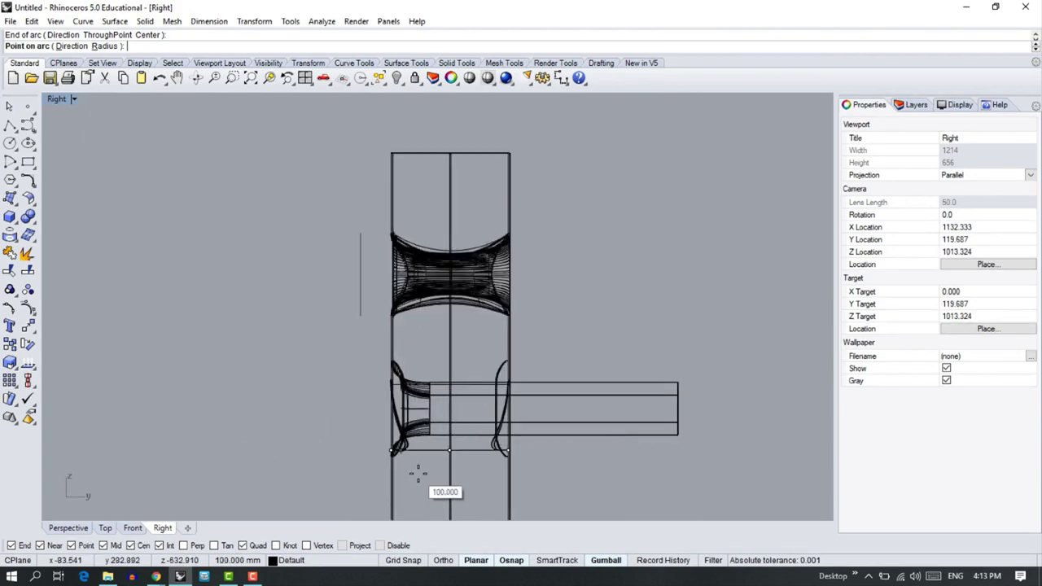
click(514, 404)
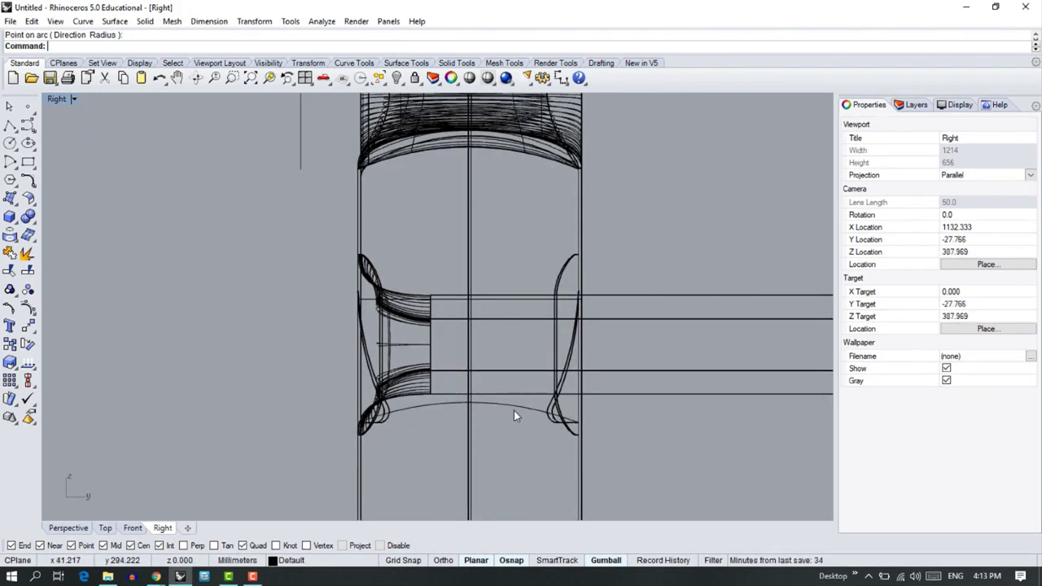
Set up a Sweep 2 Rails in the Perspective view with both triangular edges as rails and the arc as cross section
click(69, 527)
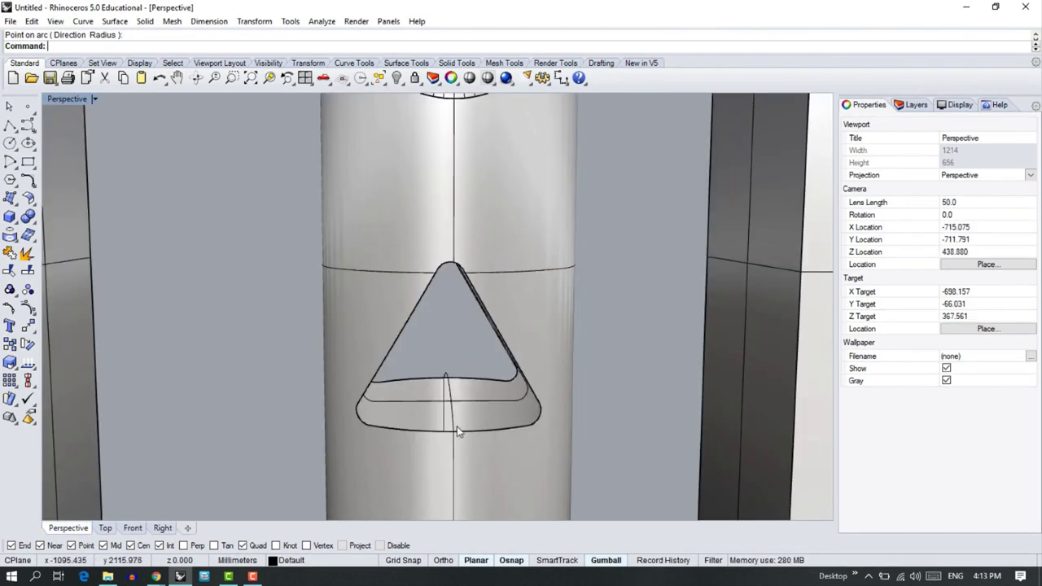
right_drag(457, 426, 396, 398)
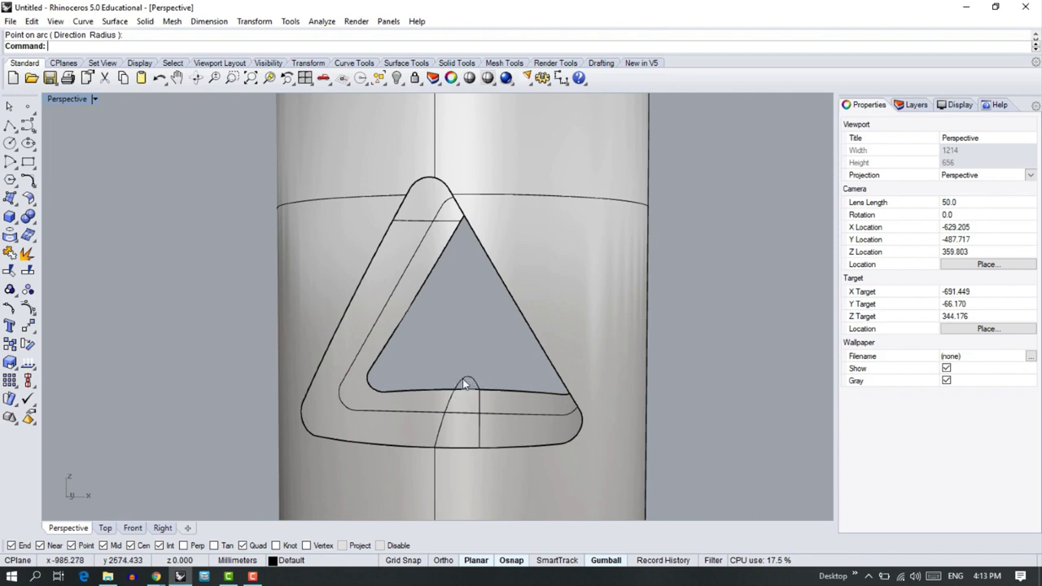
click(16, 207)
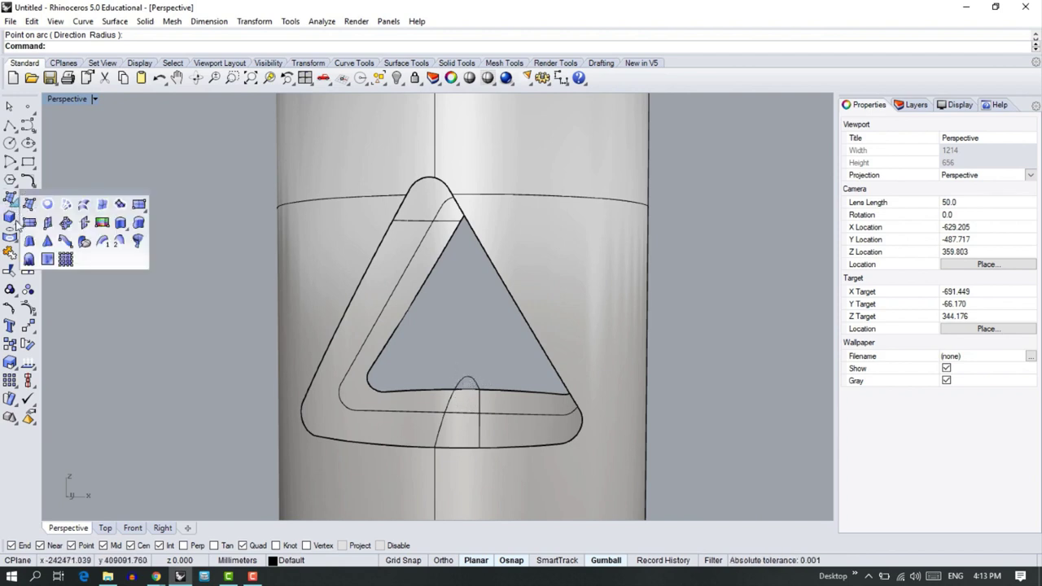
click(121, 244)
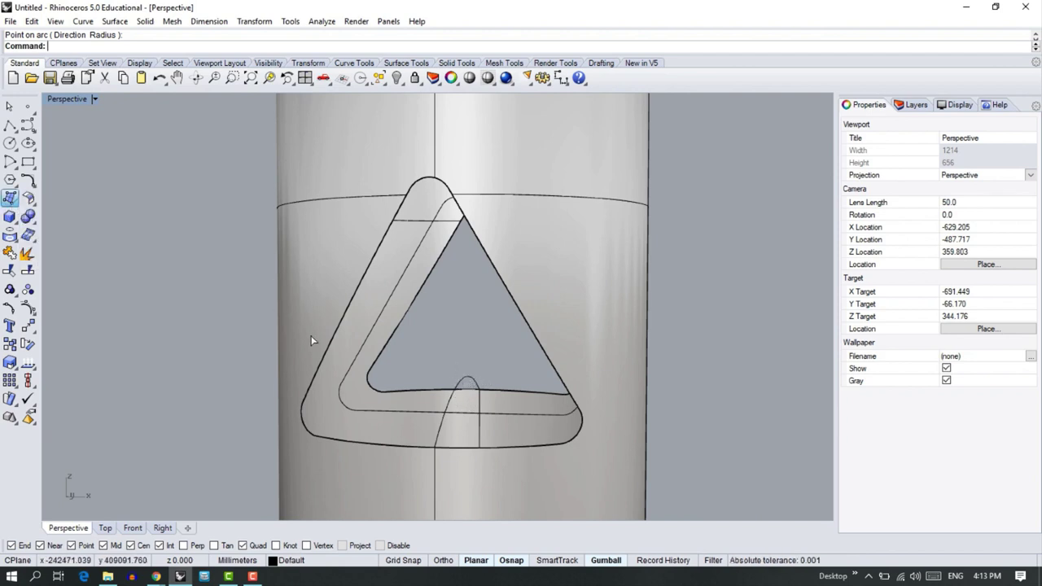
click(390, 441)
click(404, 390)
click(439, 414)
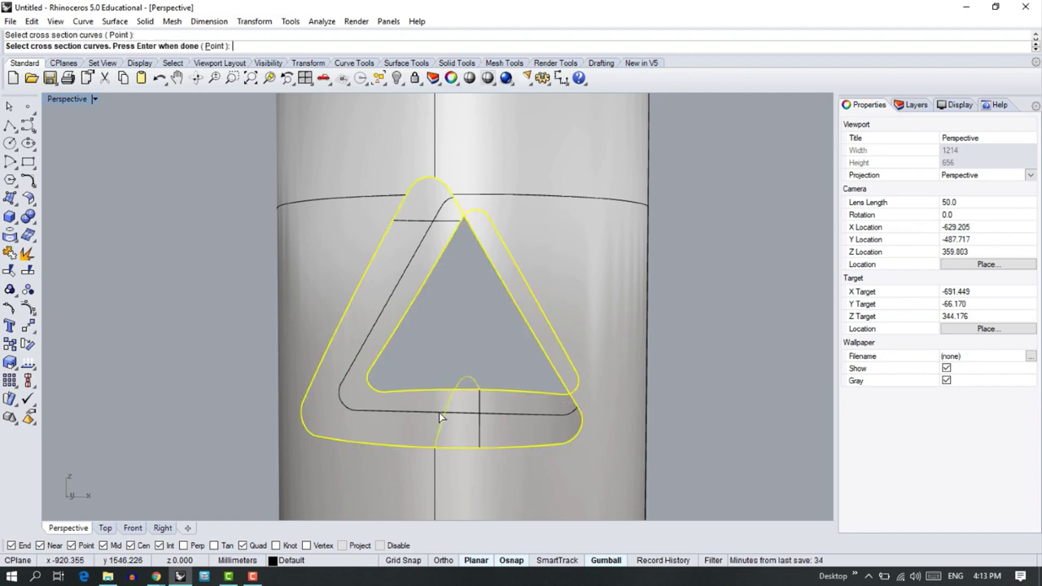
key(Return)
Create the two-rail tunnel surface as a closed sweep with the cross section not simplified
scroll(360, 407, up, 6)
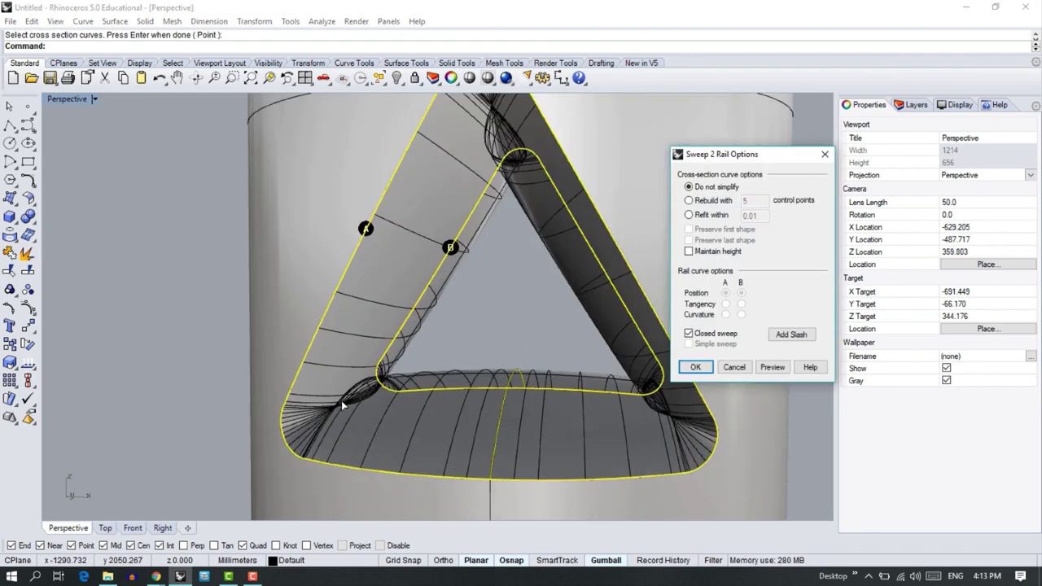
scroll(391, 439, down, 5)
scroll(407, 430, up, 3)
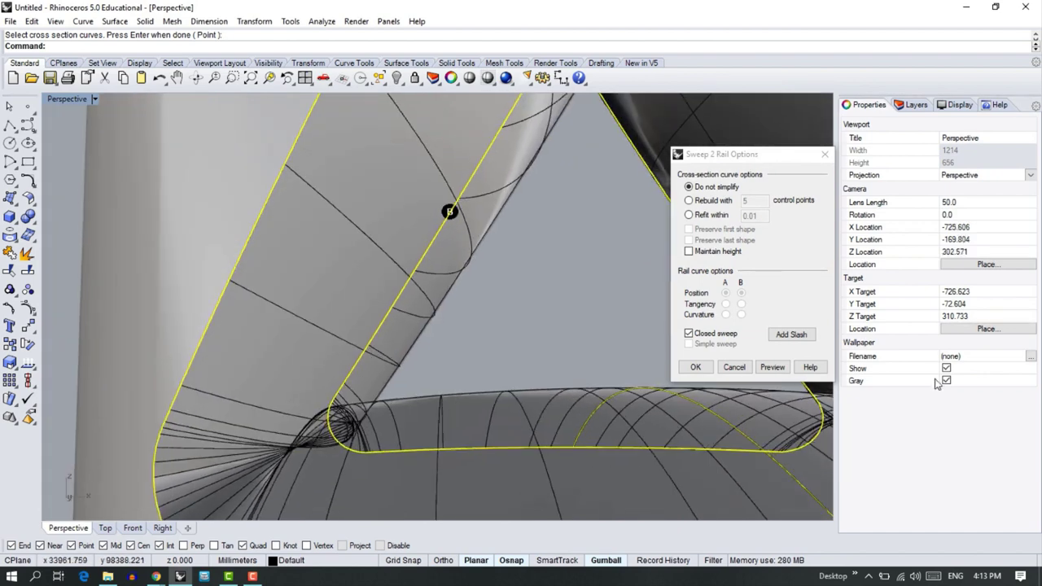
click(696, 367)
scroll(497, 335, down, 4)
right_drag(498, 334, 477, 351)
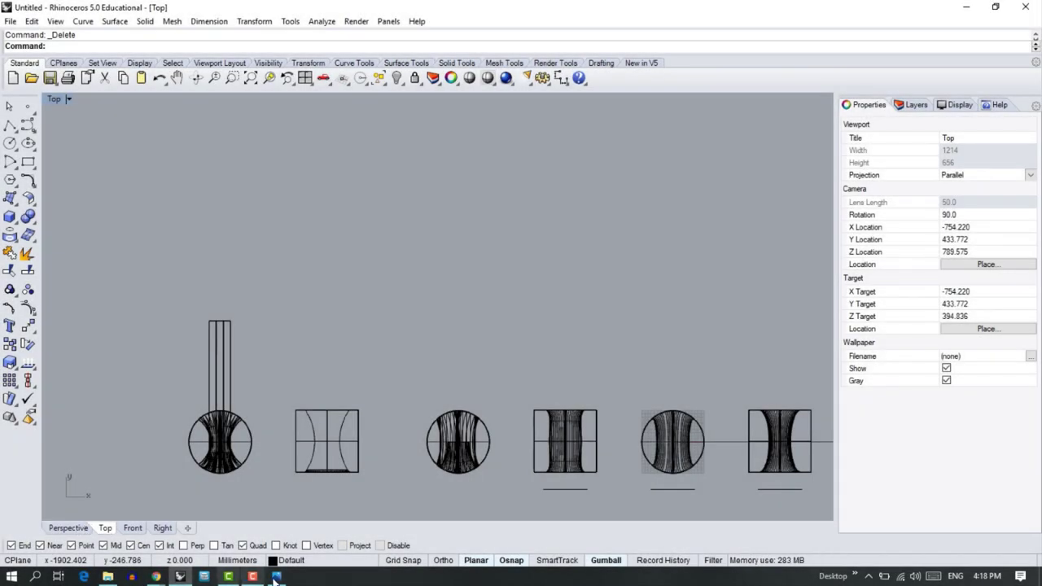
Switch to Photos and examine the reference image of the egg-shaped body with a central through-opening
click(276, 577)
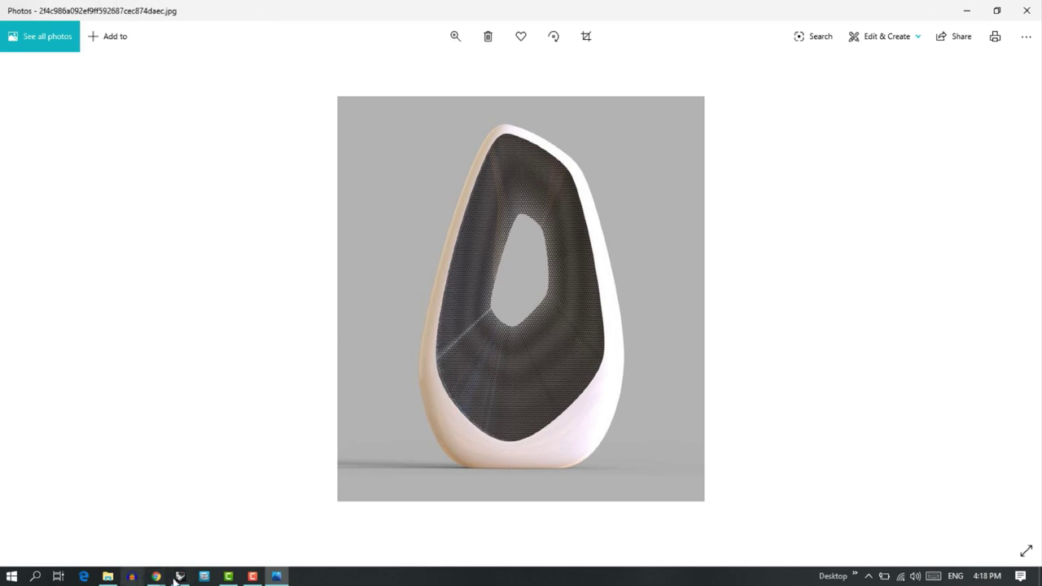
mouse_move(171, 578)
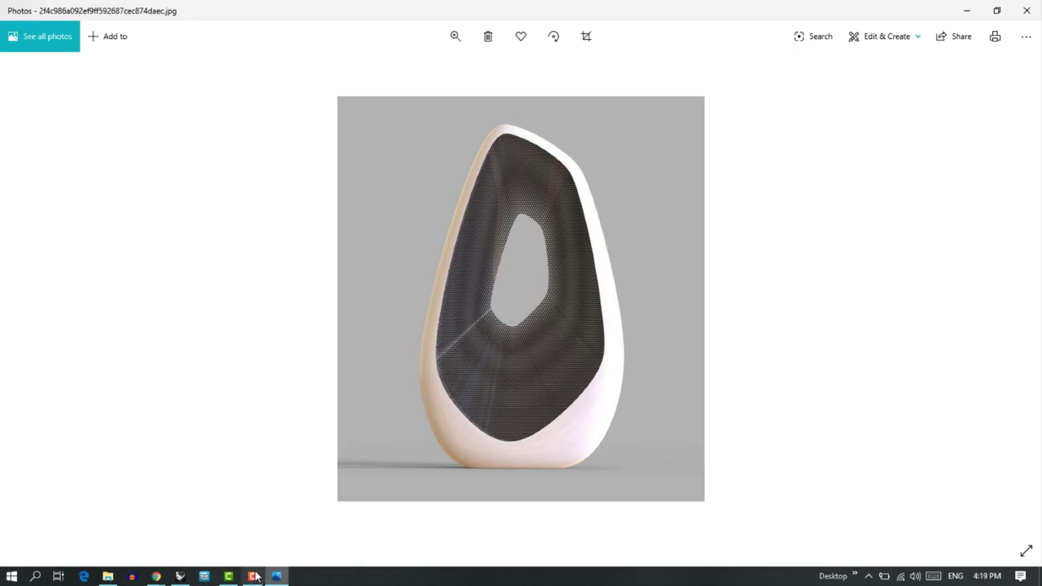
click(156, 577)
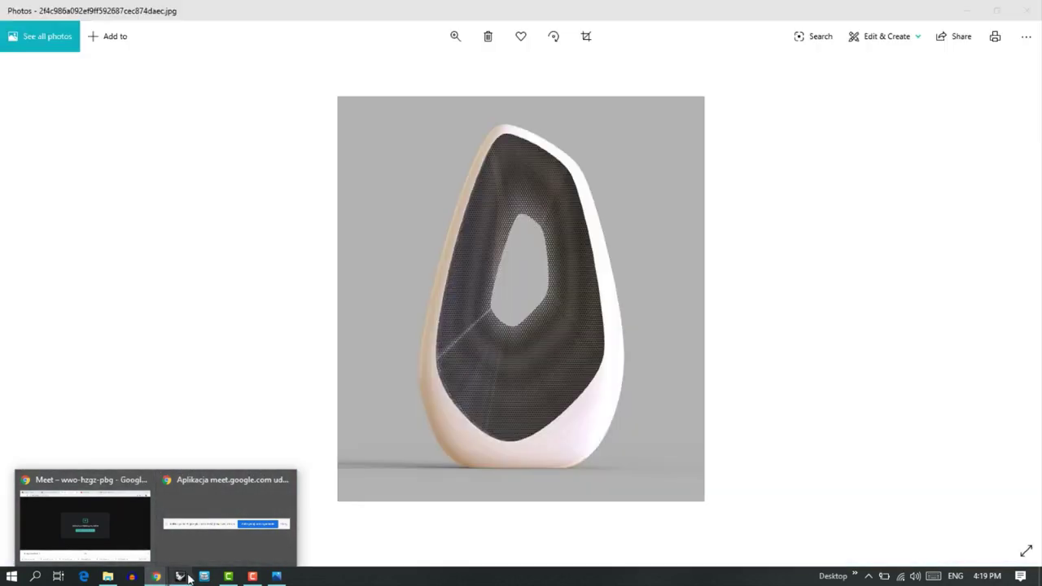
Return to Rhinoceros and hide all the example columns and curves in the Perspective view
click(181, 576)
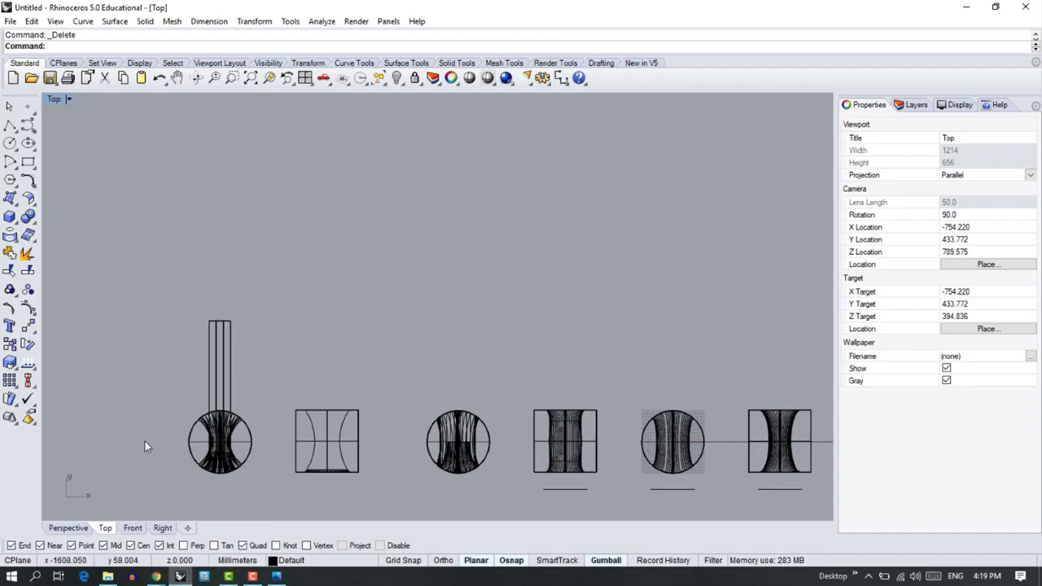
click(68, 528)
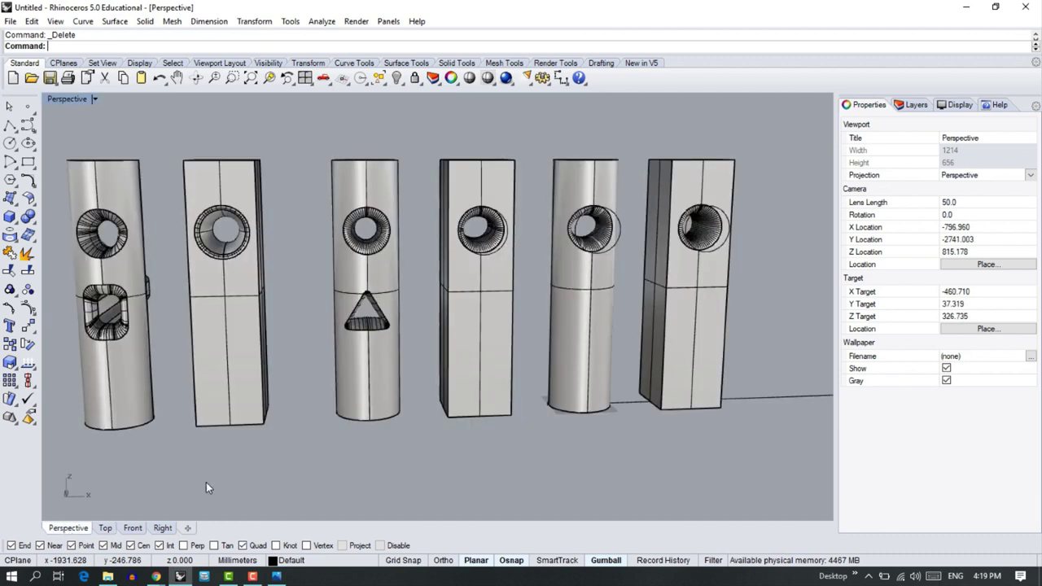
scroll(596, 360, down, 4)
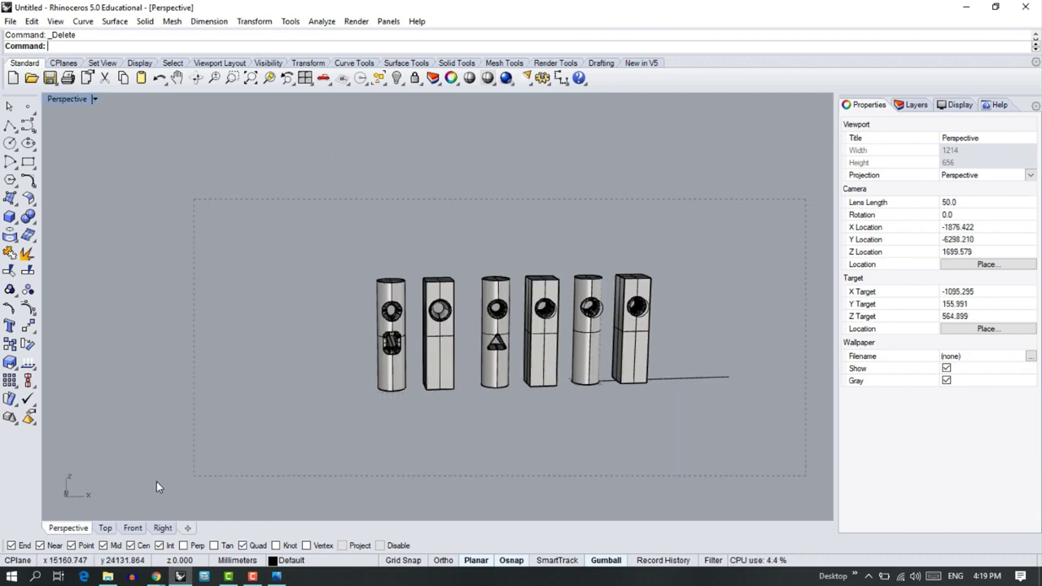
key(ctrl+a)
key(ctrl+h)
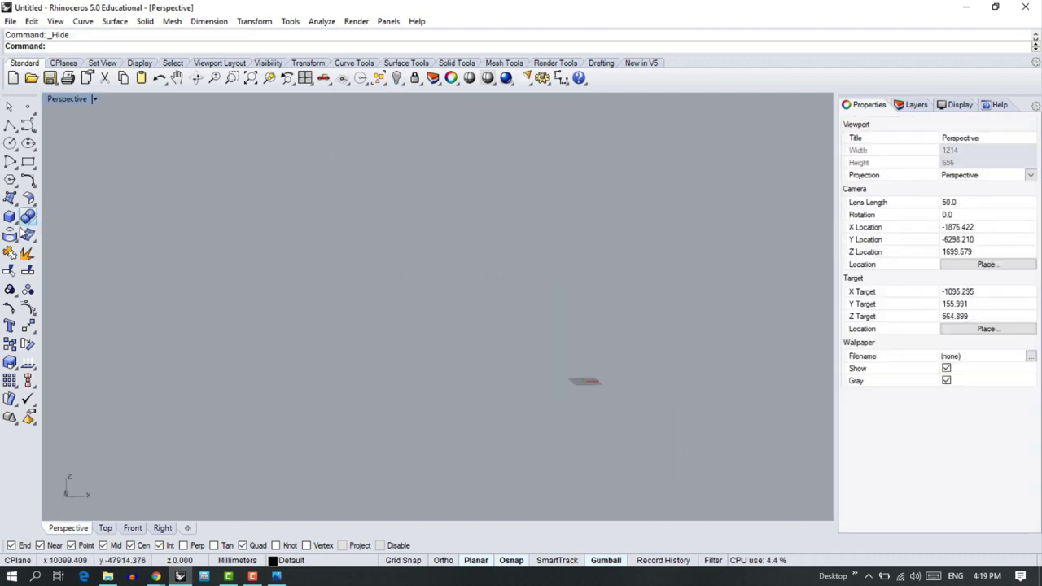
Create a sphere centred on the origin (0) in the Top view, setting its radius with Ortho, and select it
click(16, 222)
click(65, 224)
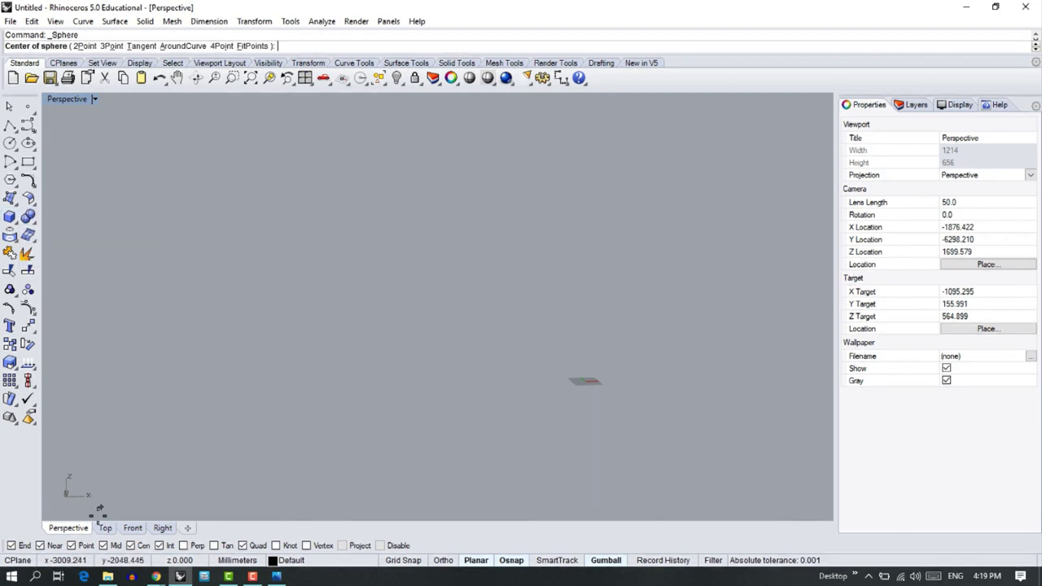
click(105, 528)
text(0)
key(Return)
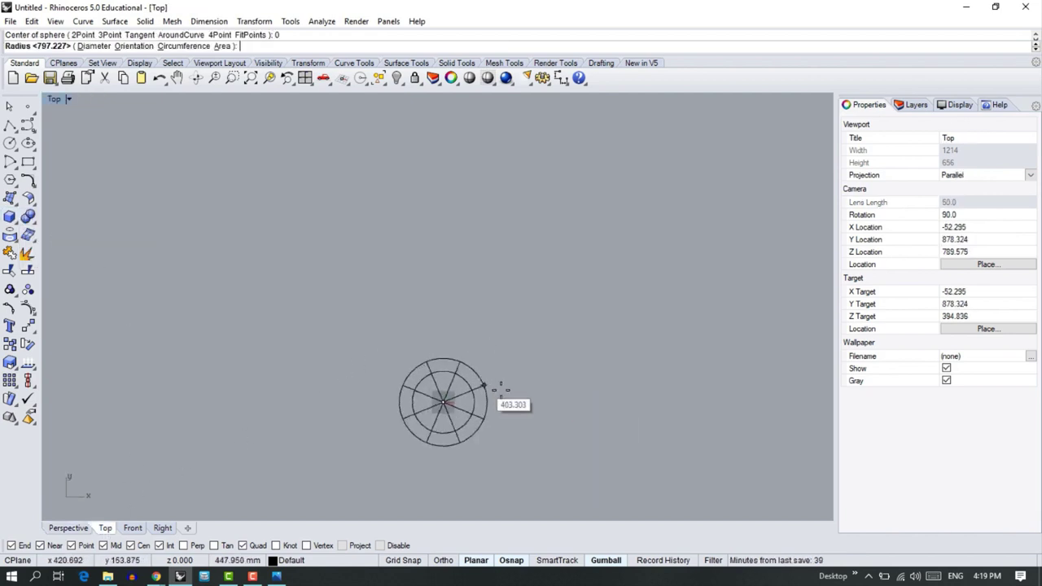
scroll(489, 395, up, 5)
key(shift)
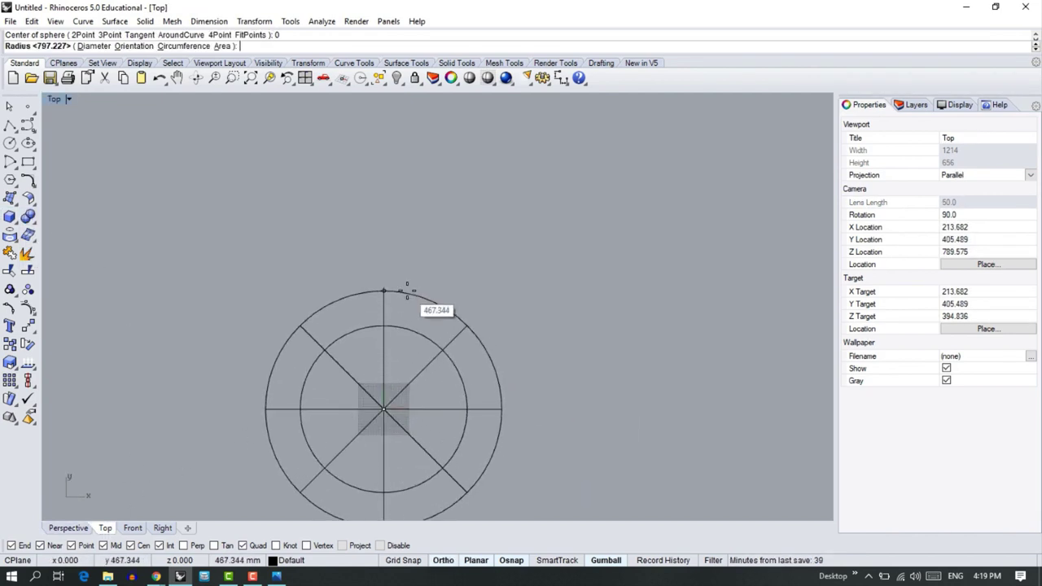
click(408, 309)
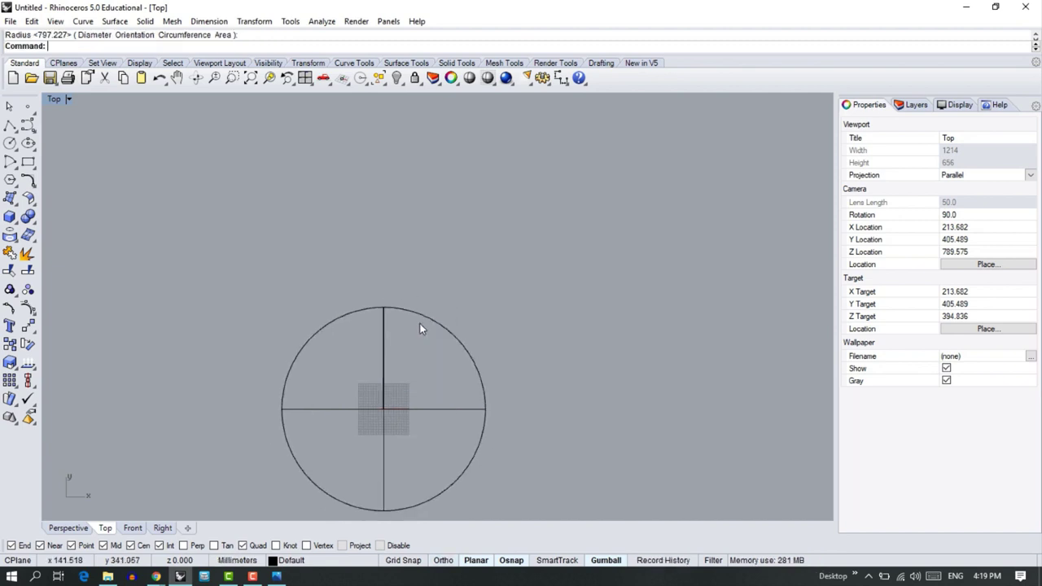
drag(431, 375, 431, 376)
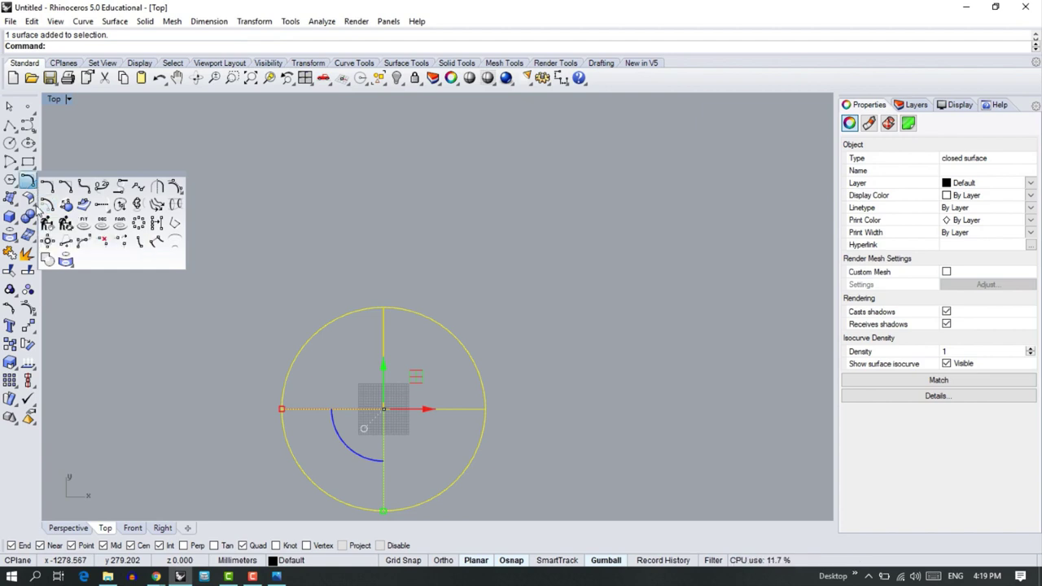
Rebuild the sphere surface with 12 points in U, 5 points in V and degree 3 in both directions
click(101, 241)
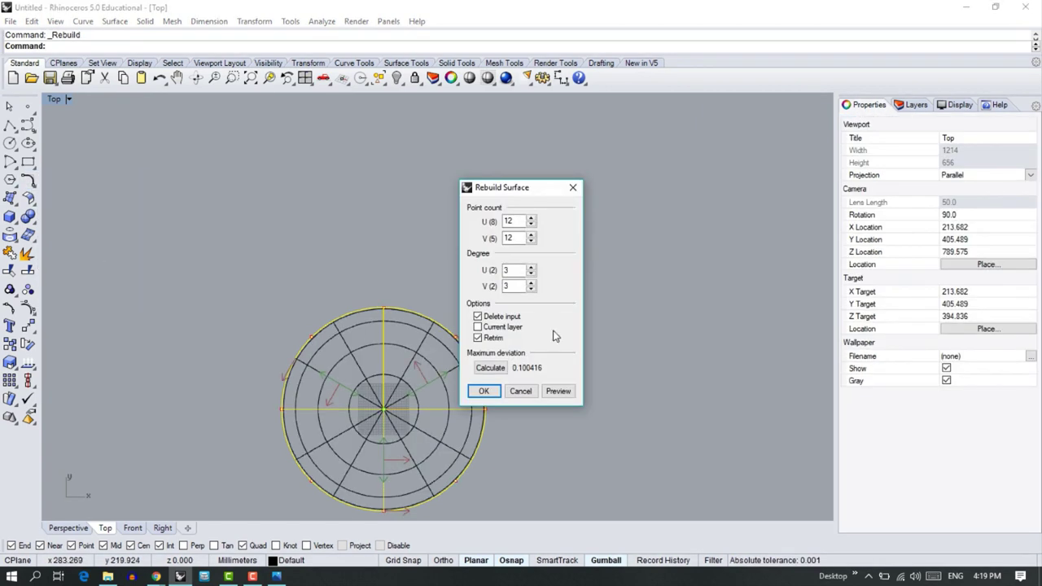
click(499, 394)
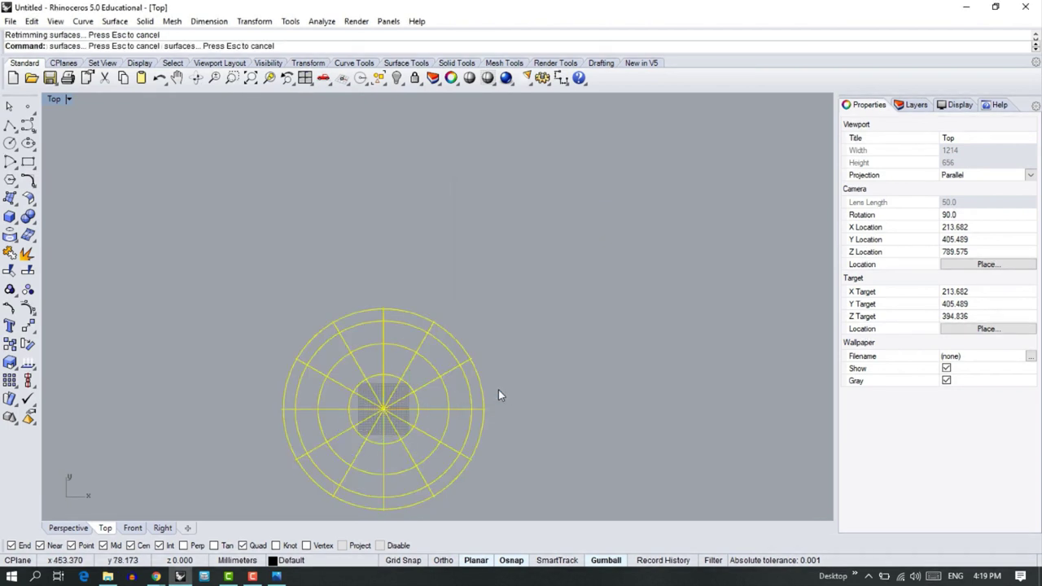
click(68, 528)
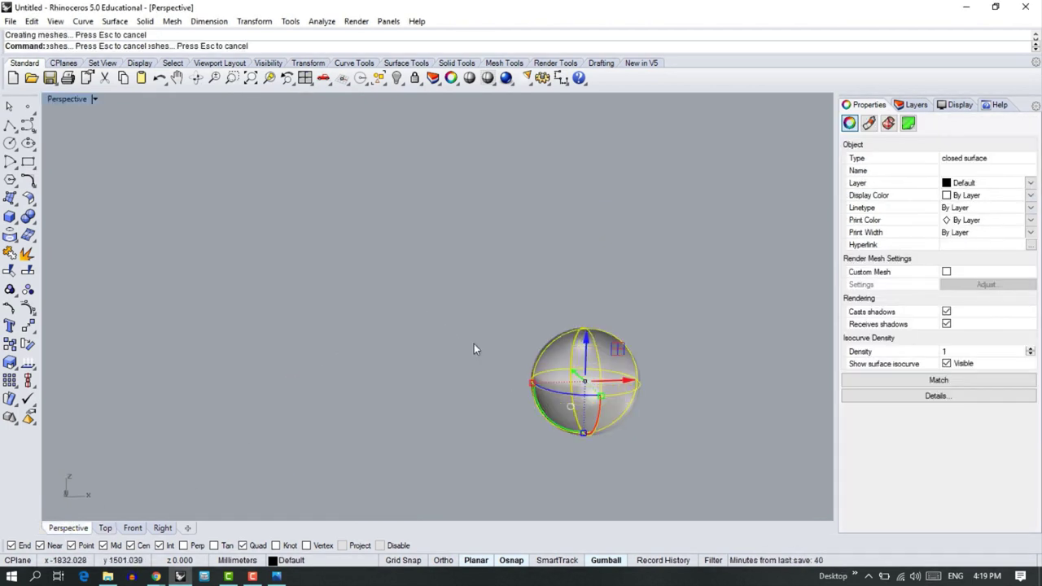
right_click(607, 366)
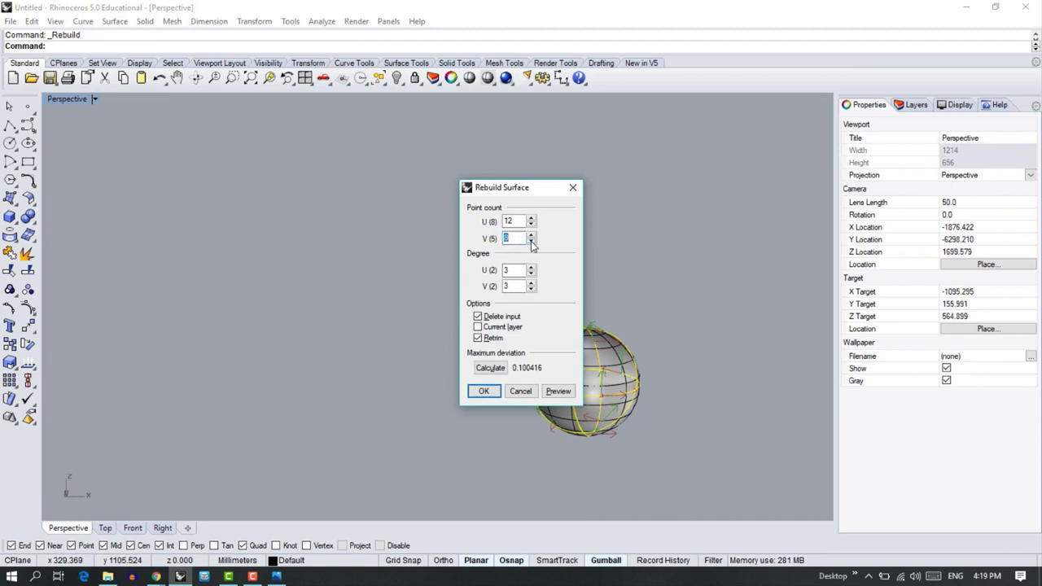
click(531, 241)
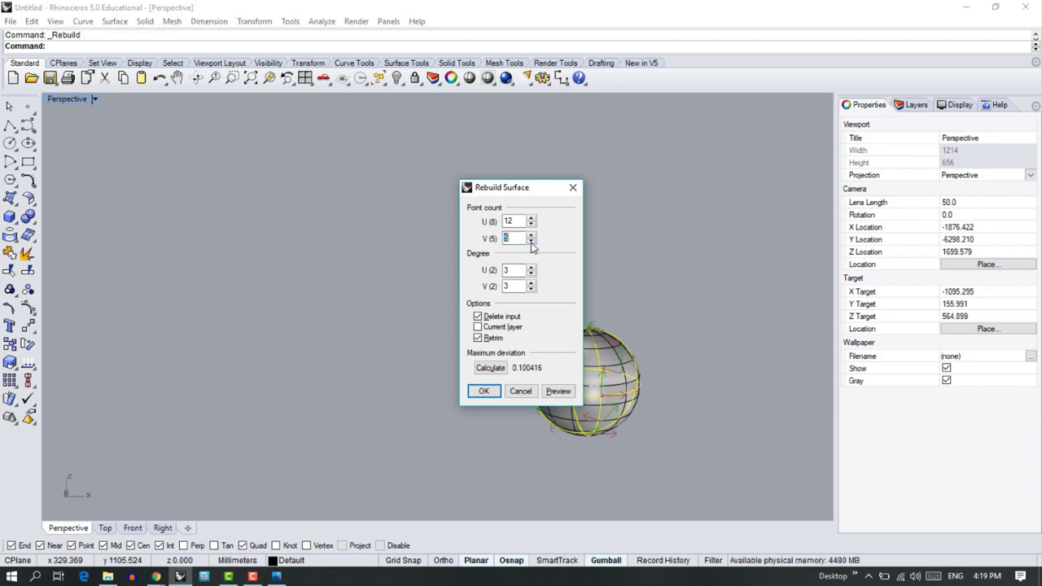
click(483, 391)
Show the sphere's control points in the Right view and raise the uppermost row to stretch the sphere into an egg
click(134, 528)
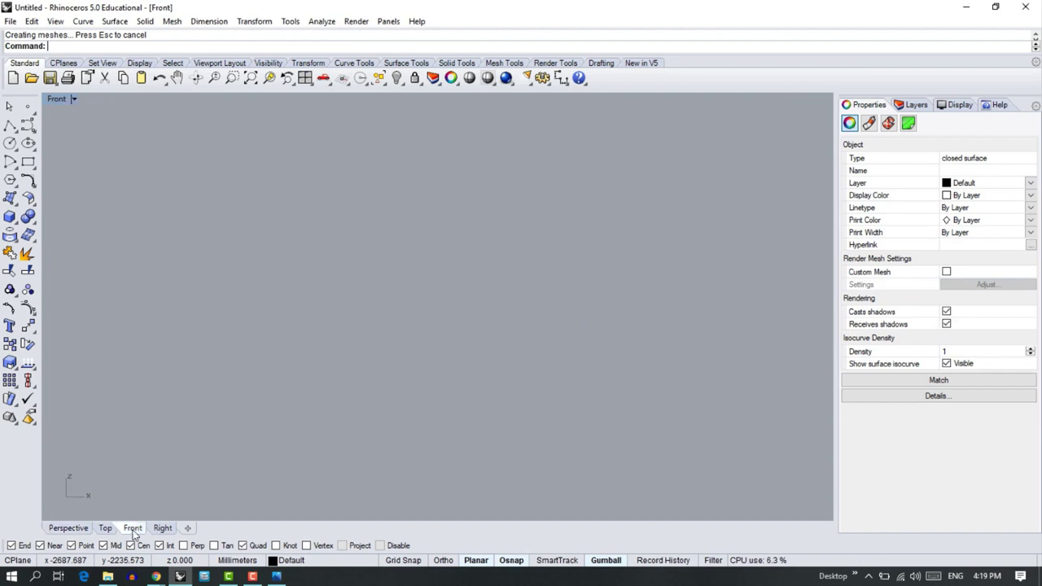
click(105, 528)
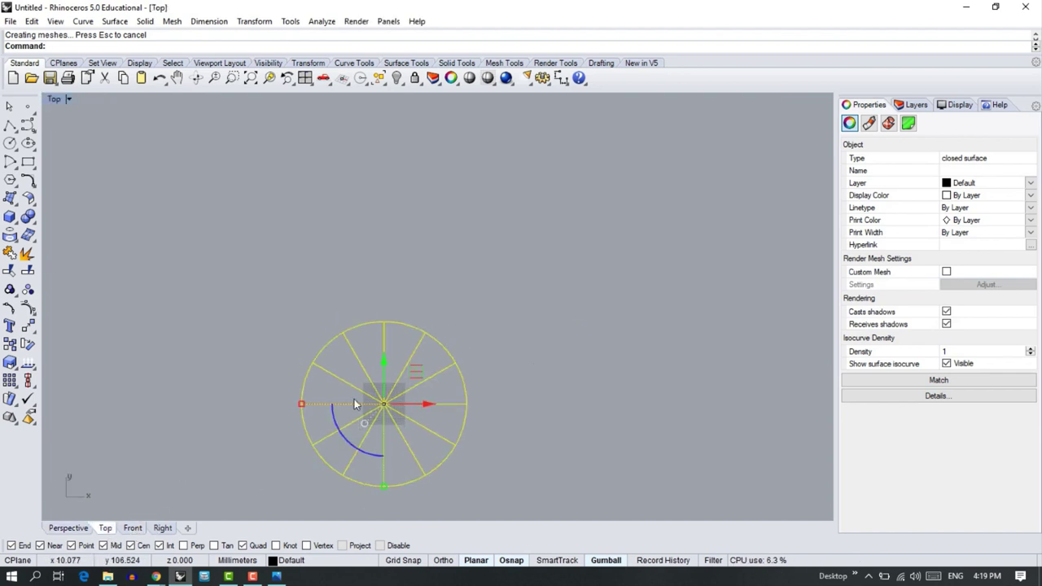
click(163, 529)
scroll(452, 229, down, 5)
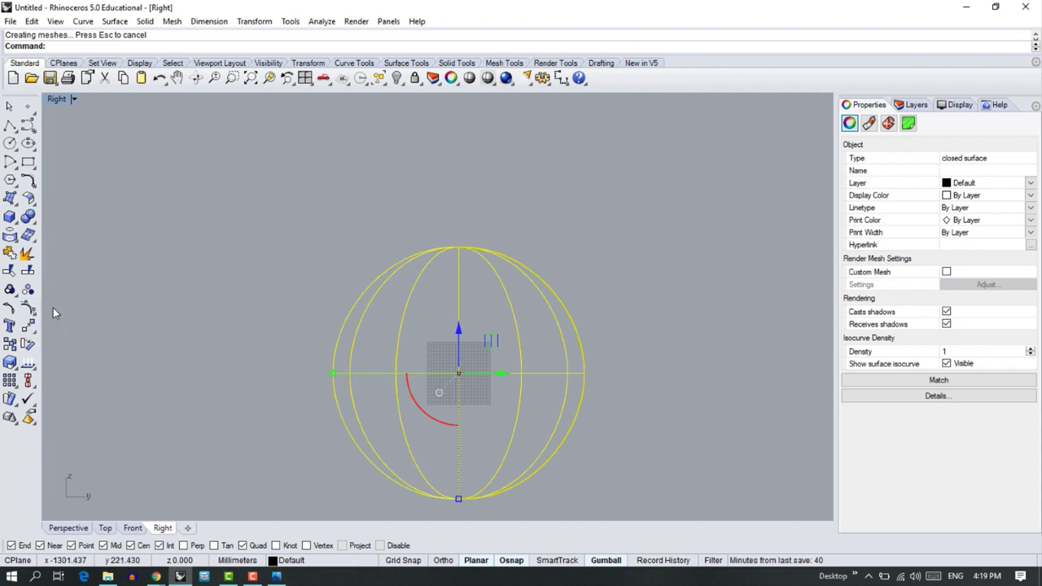
click(27, 308)
scroll(456, 358, down, 3)
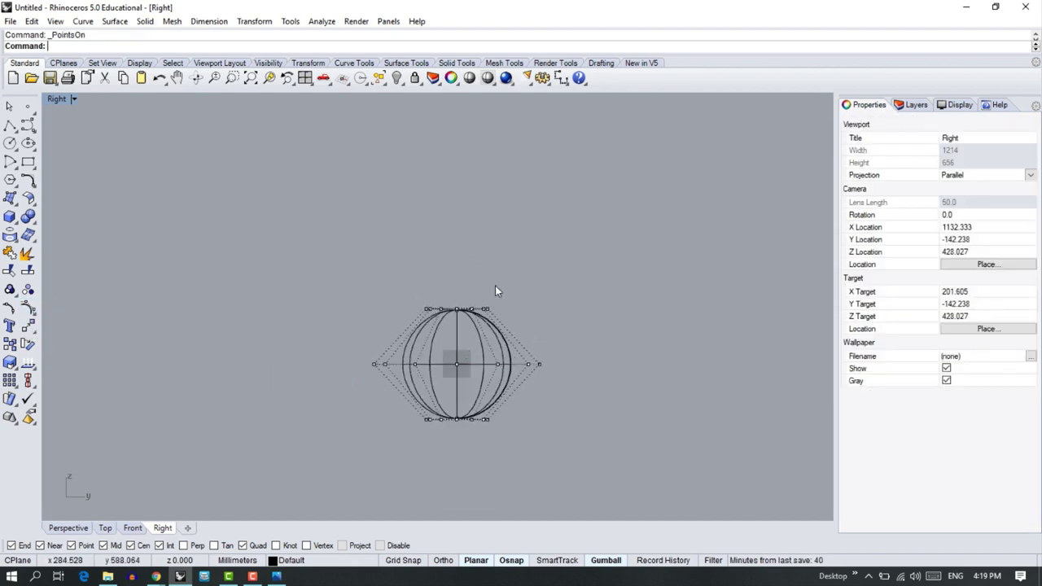
drag(526, 262, 318, 326)
scroll(375, 350, down, 1)
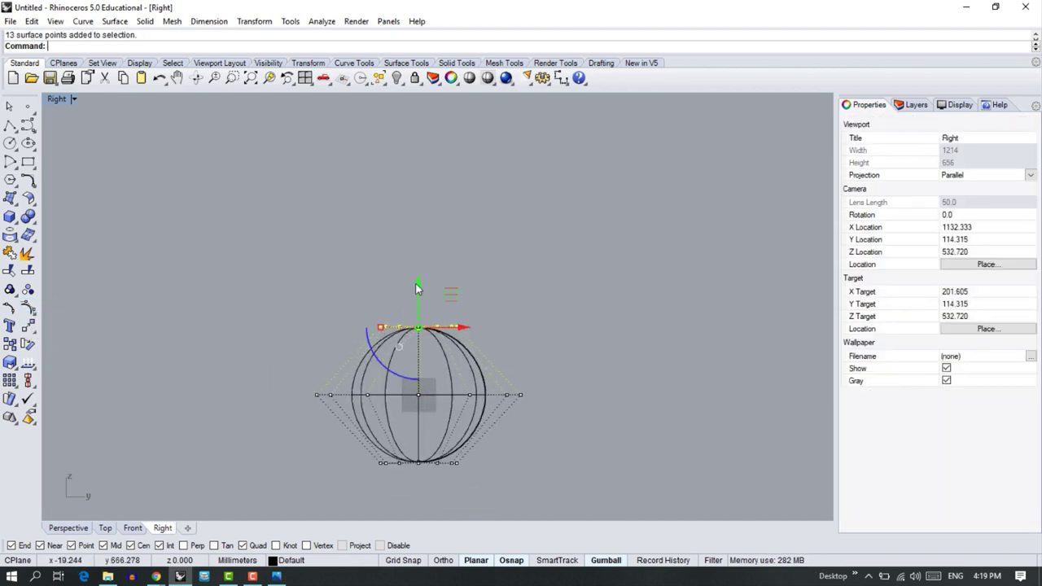
drag(420, 282, 438, 161)
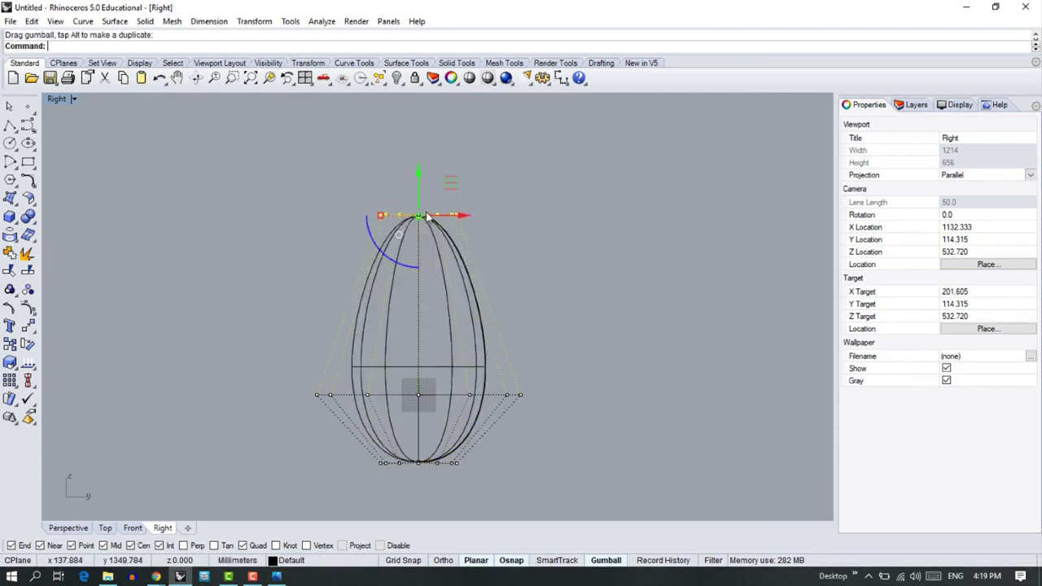
Hide the control points and scale the egg down along Y in the Top view so its outline becomes a narrow ellipse
click(68, 527)
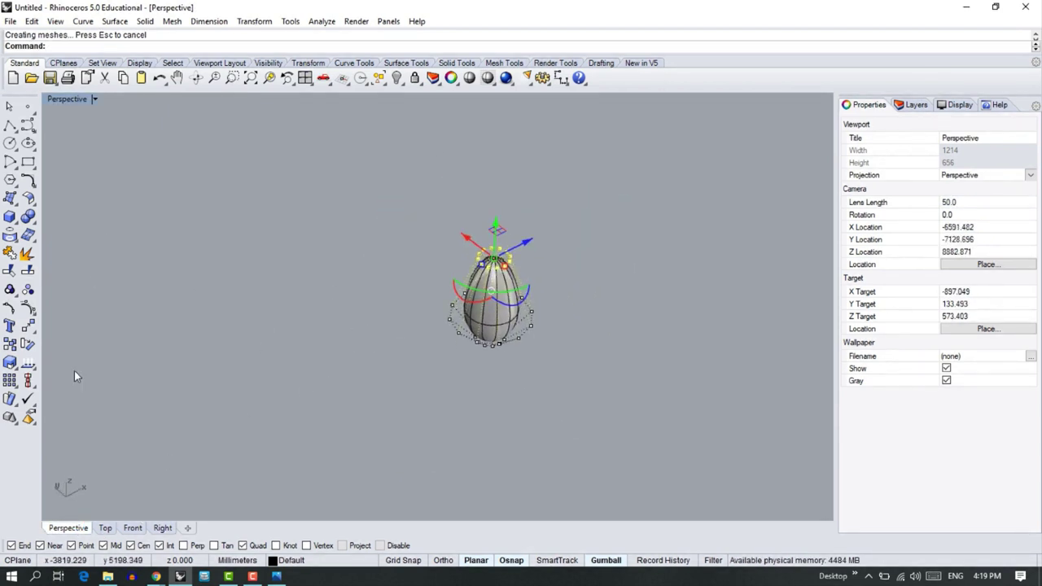
click(105, 528)
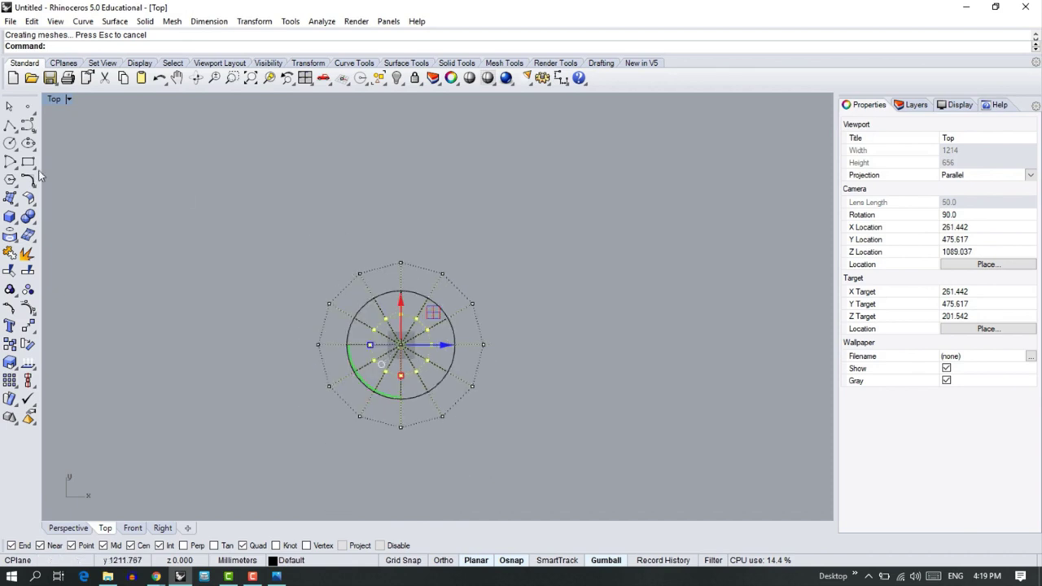
key(Escape)
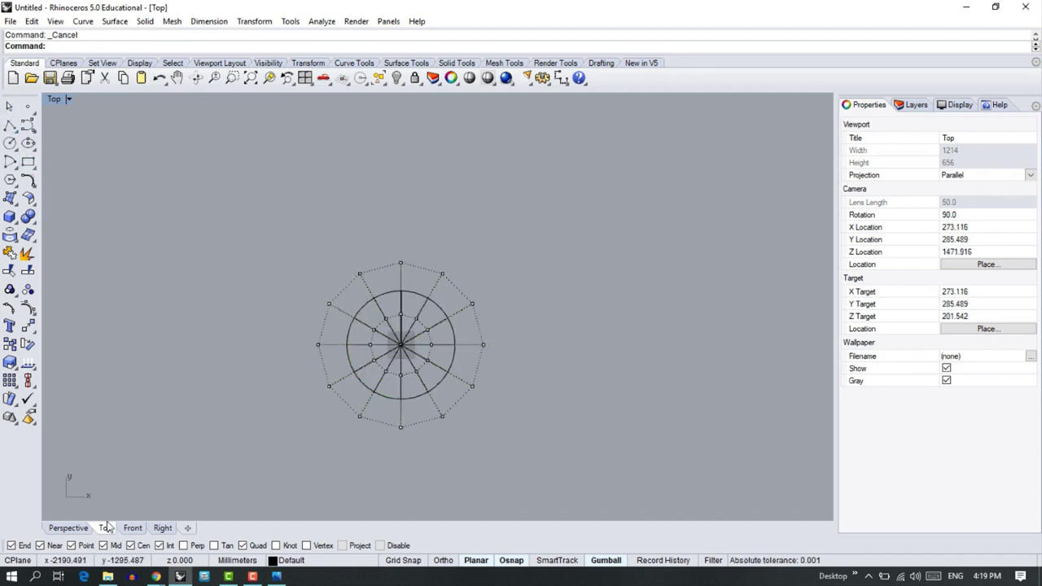
click(27, 308)
drag(316, 249, 741, 516)
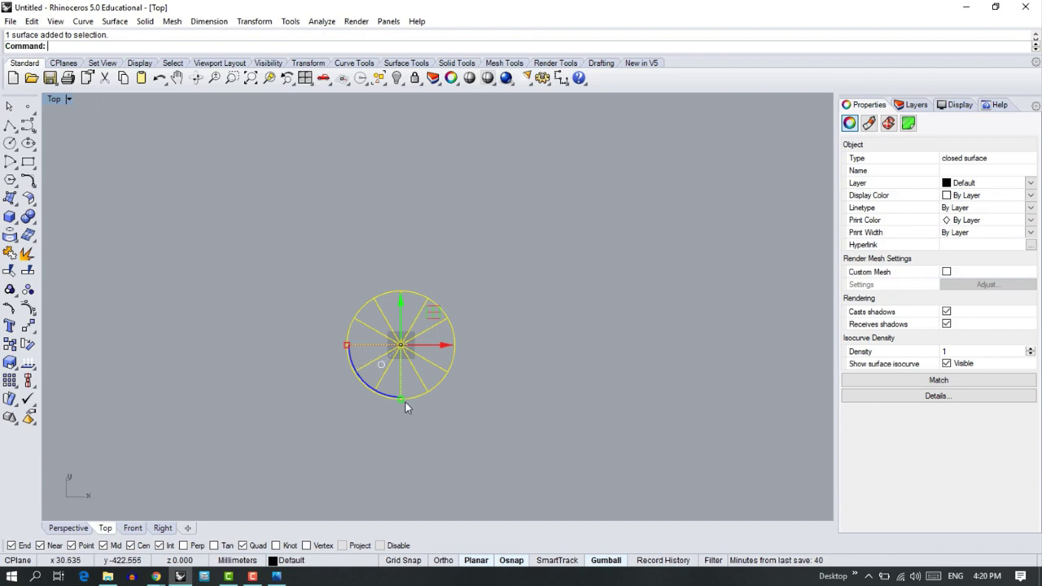
drag(405, 403, 378, 392)
click(92, 499)
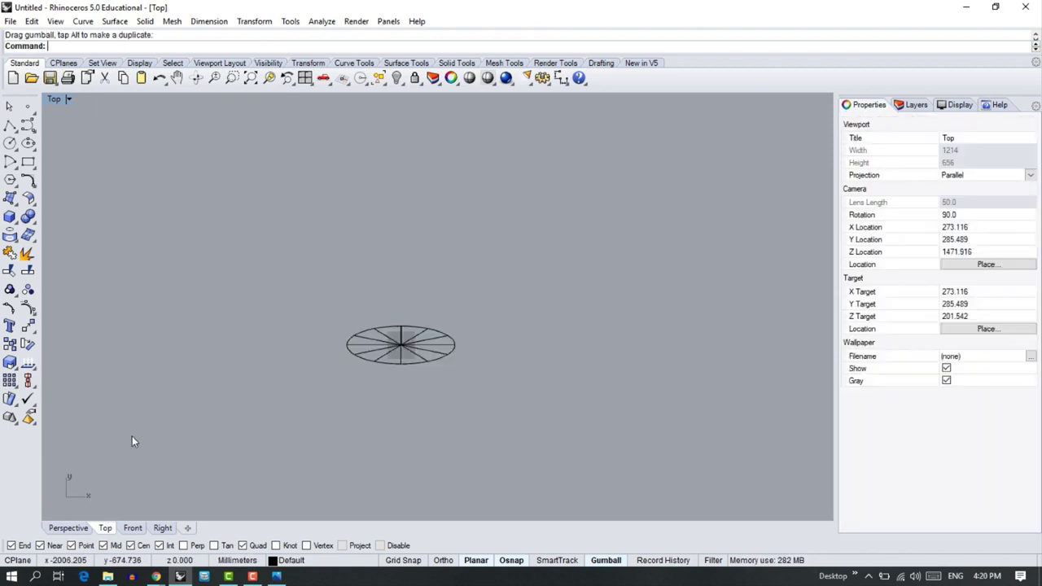
Show the egg's control points in the Front view, then shift the uppermost row toward negative X and tilt it
click(72, 529)
click(134, 529)
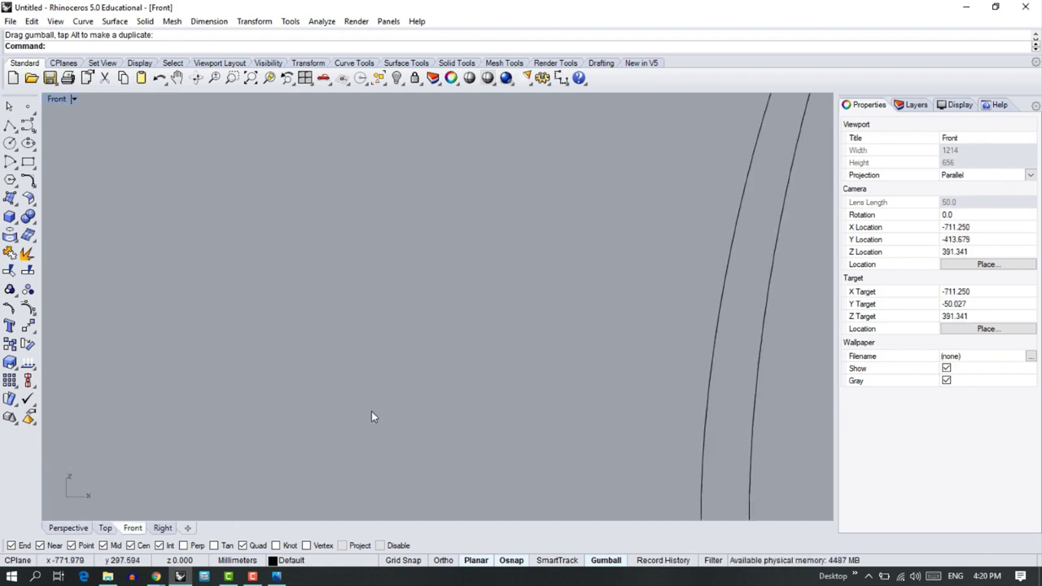
scroll(371, 411, down, 17)
scroll(529, 363, up, 5)
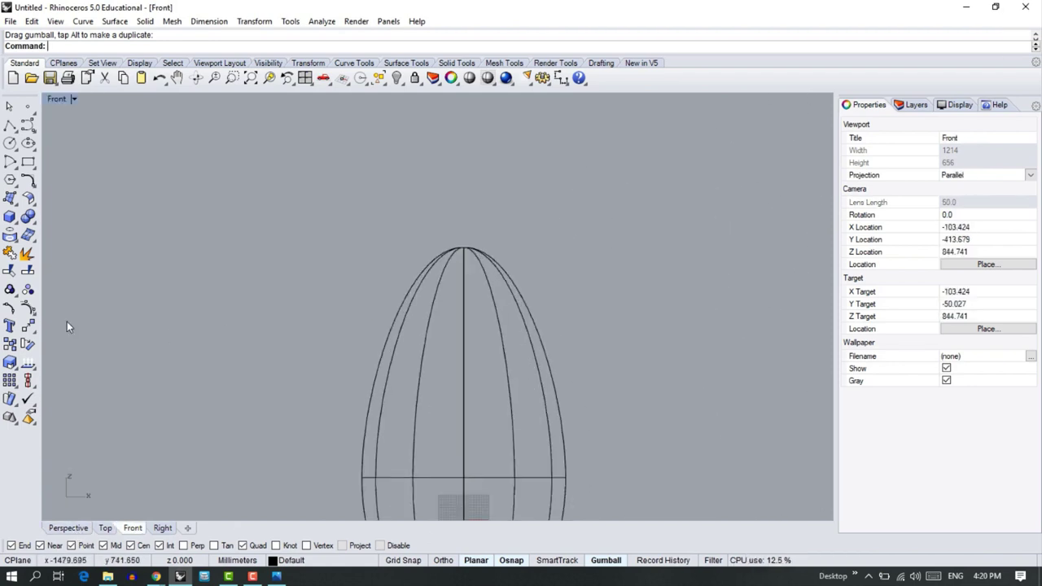
drag(519, 381, 520, 383)
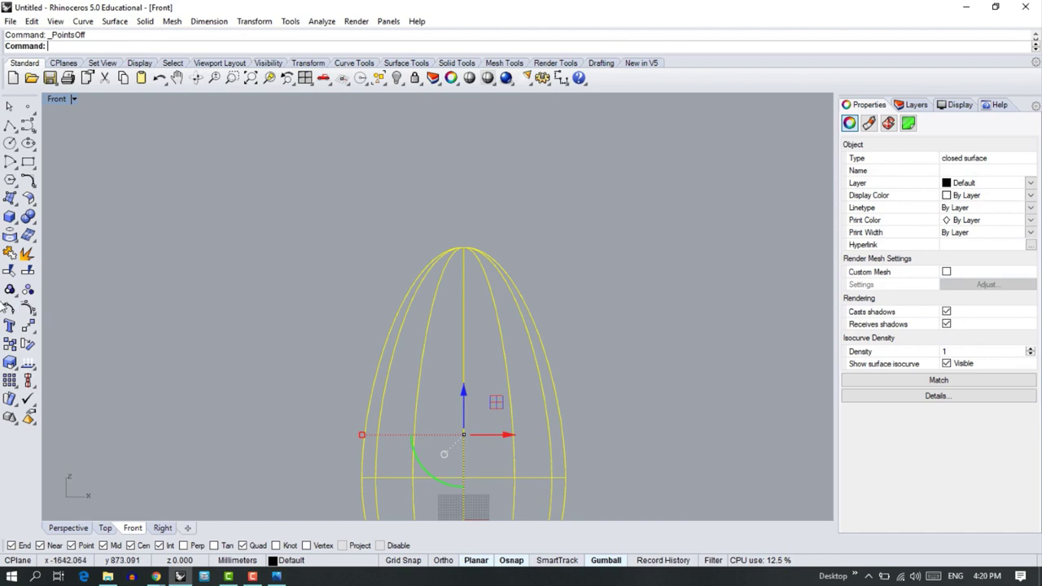
click(28, 309)
drag(367, 216, 536, 317)
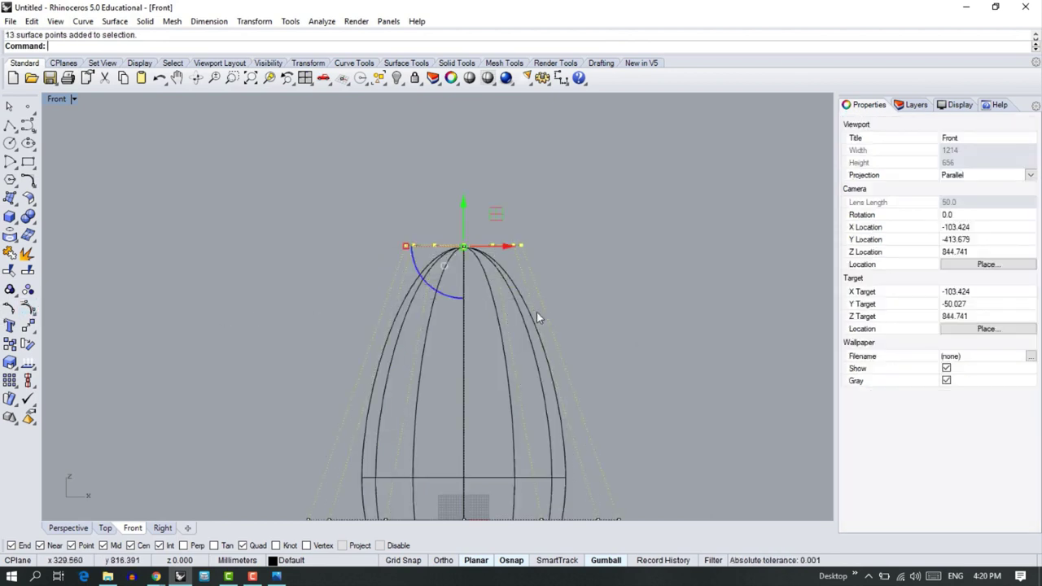
drag(500, 248, 472, 271)
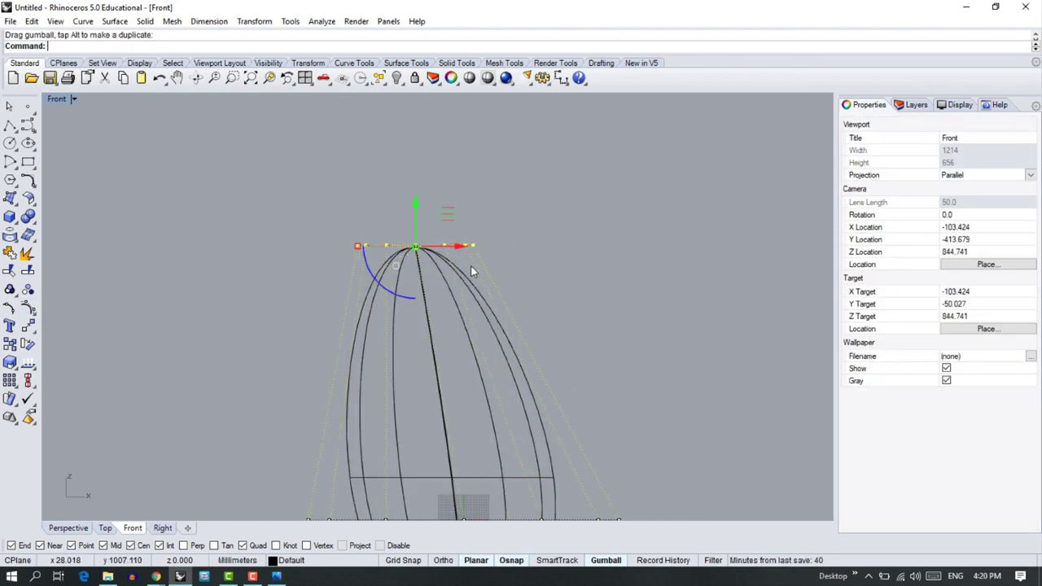
drag(368, 273, 380, 289)
Raise the egg's middle row of control points slightly and rotate it so its positive X end points upward
scroll(469, 232, down, 3)
drag(344, 356, 595, 416)
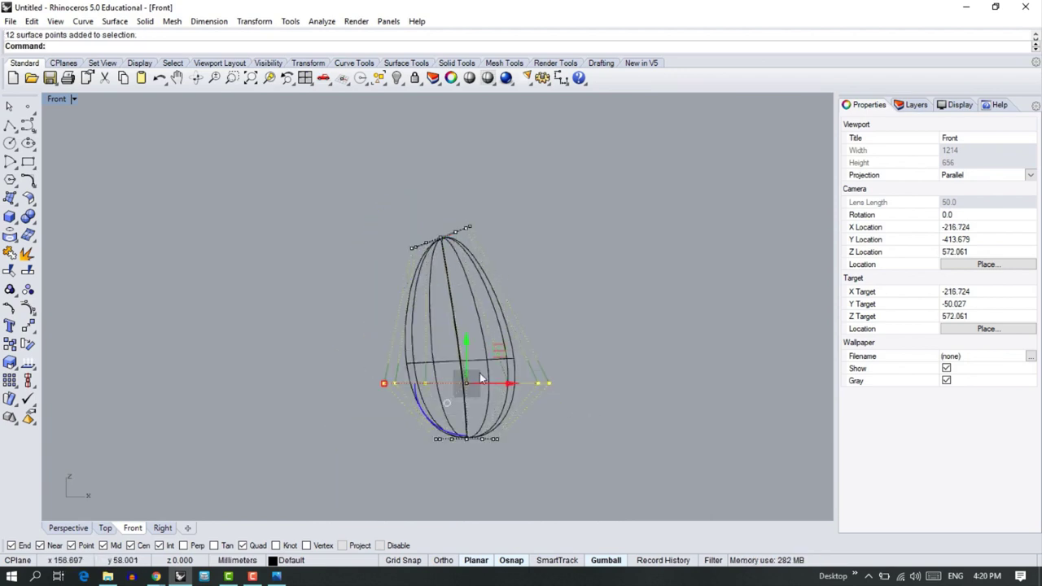
drag(470, 350, 470, 327)
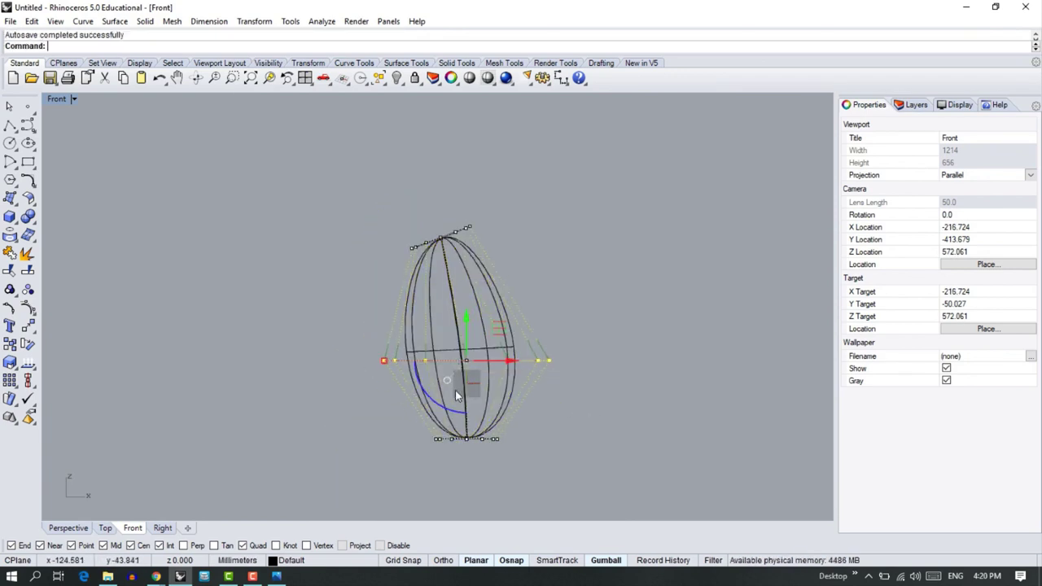
drag(427, 393, 460, 386)
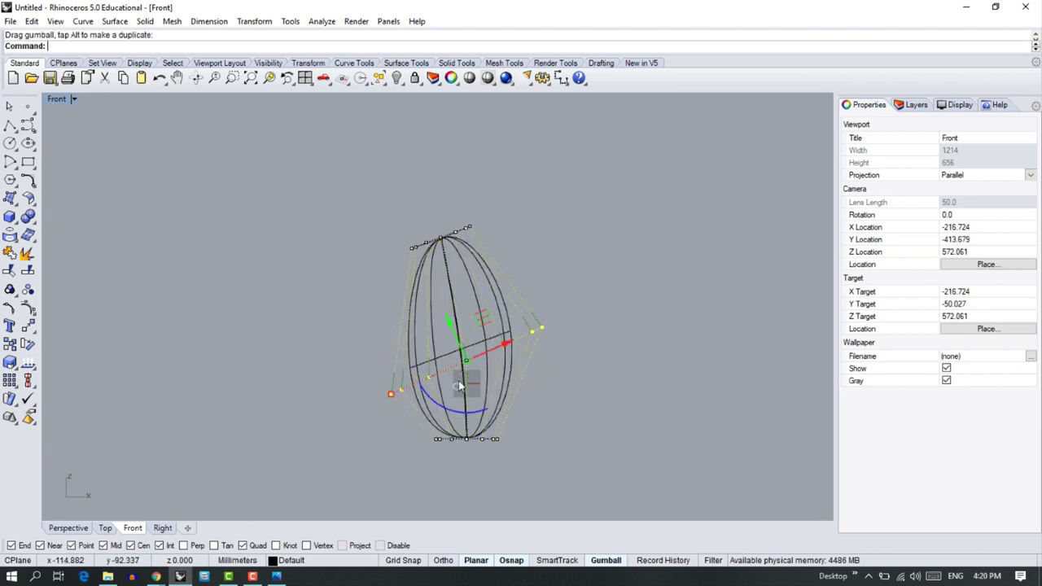
Scale the middle row of control points outward to widen the egg, then hide the control points
drag(391, 398, 360, 397)
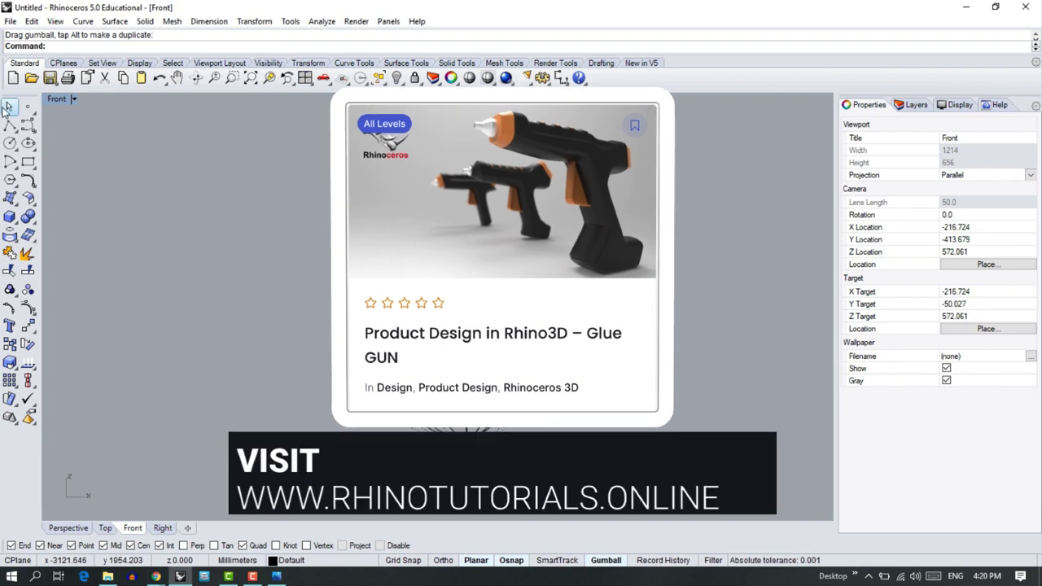
key(Escape)
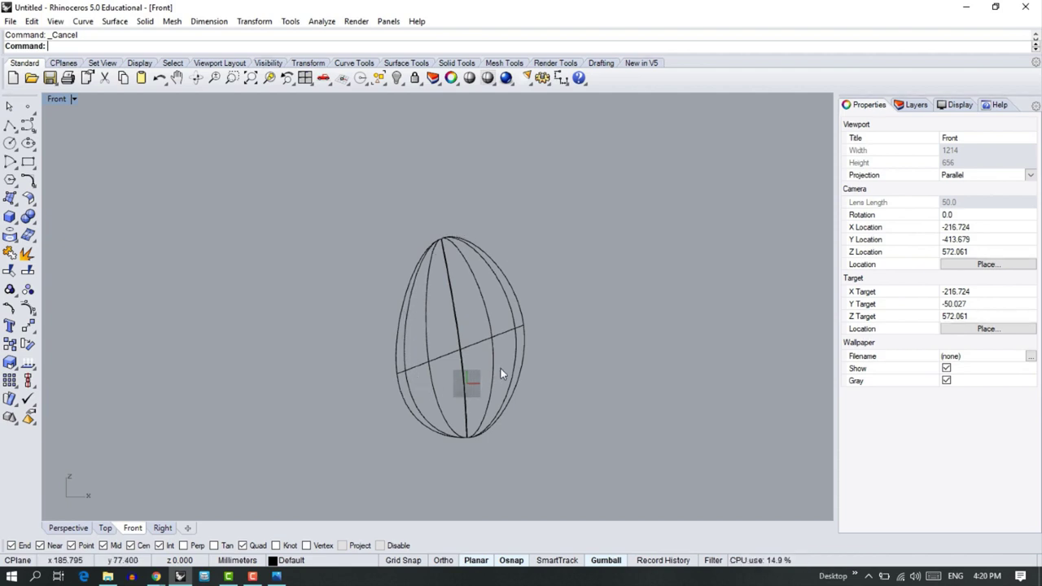
scroll(423, 274, up, 4)
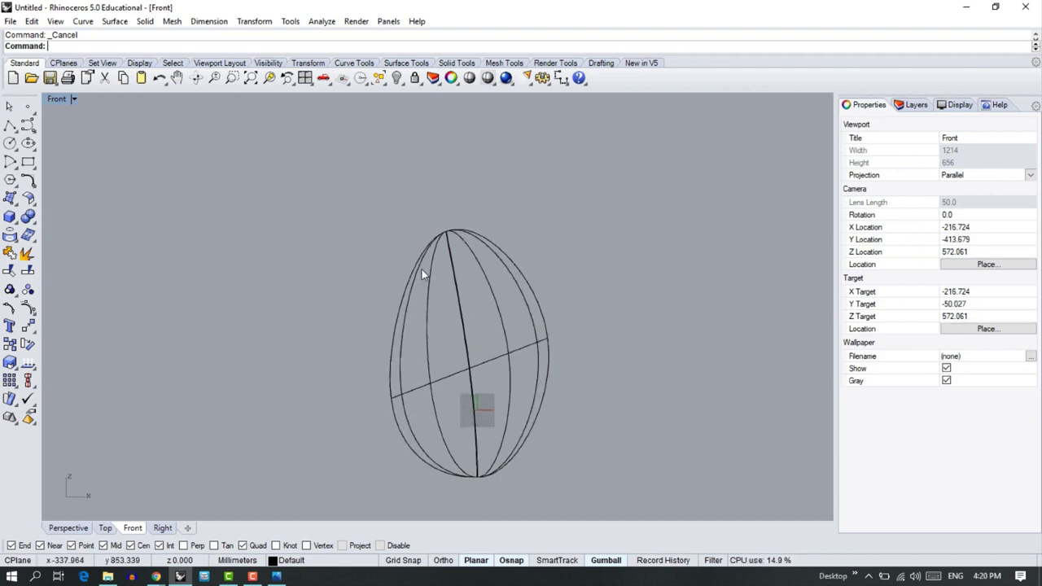
scroll(370, 305, down, 4)
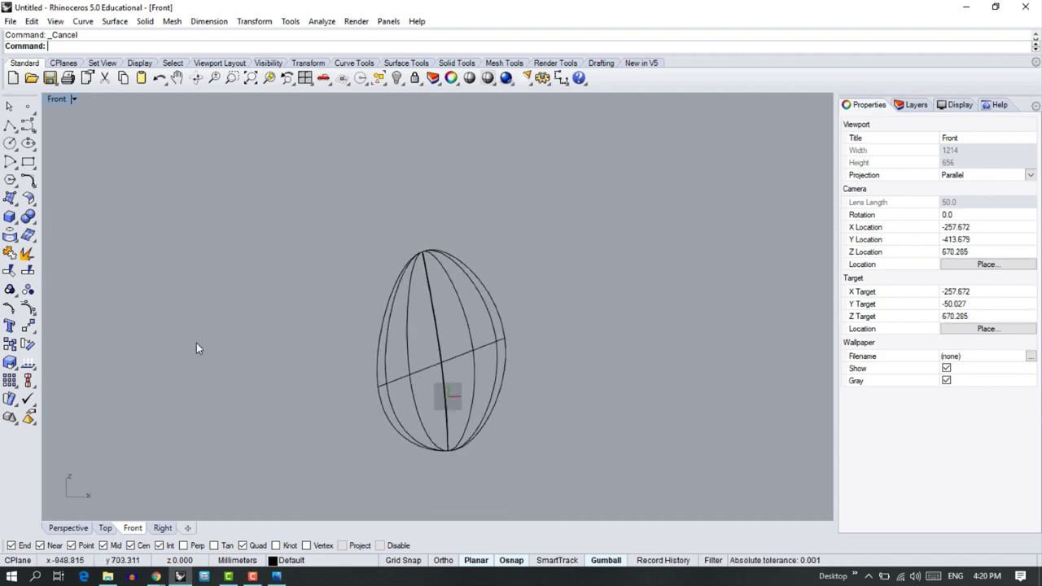
Draw a straight polyline from the origin (0) along negative X in the Top view and move it along X to cross the whole egg
click(105, 529)
scroll(388, 343, up, 5)
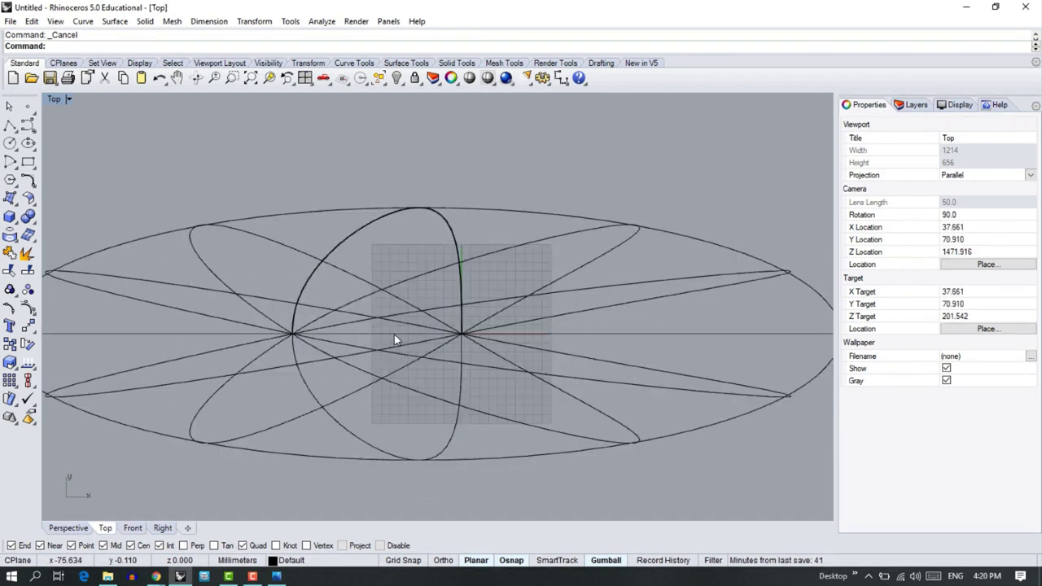
scroll(394, 334, down, 2)
click(10, 125)
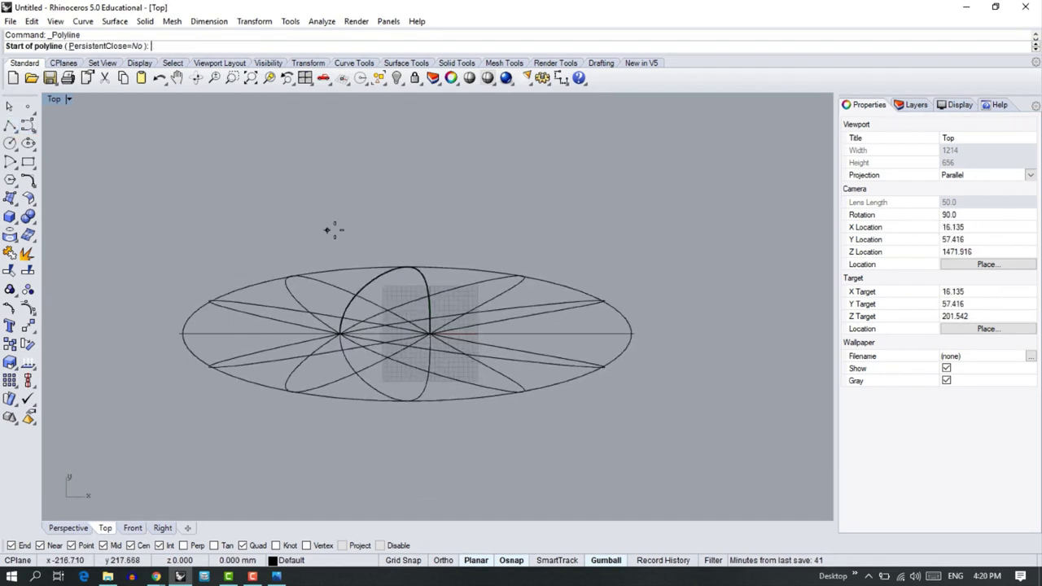
click(407, 333)
scroll(658, 223, down, 5)
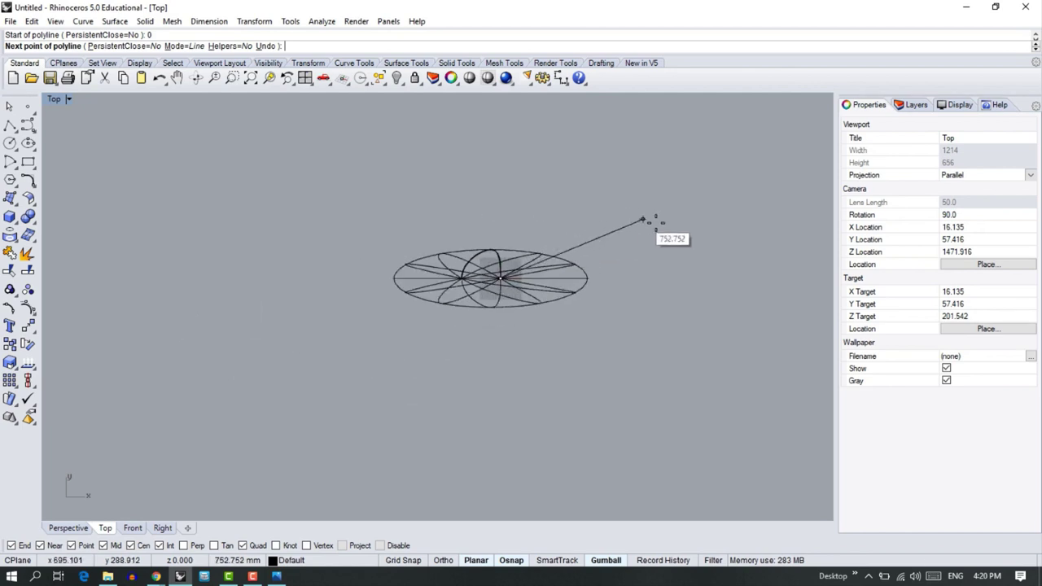
click(305, 251)
key(Return)
click(324, 252)
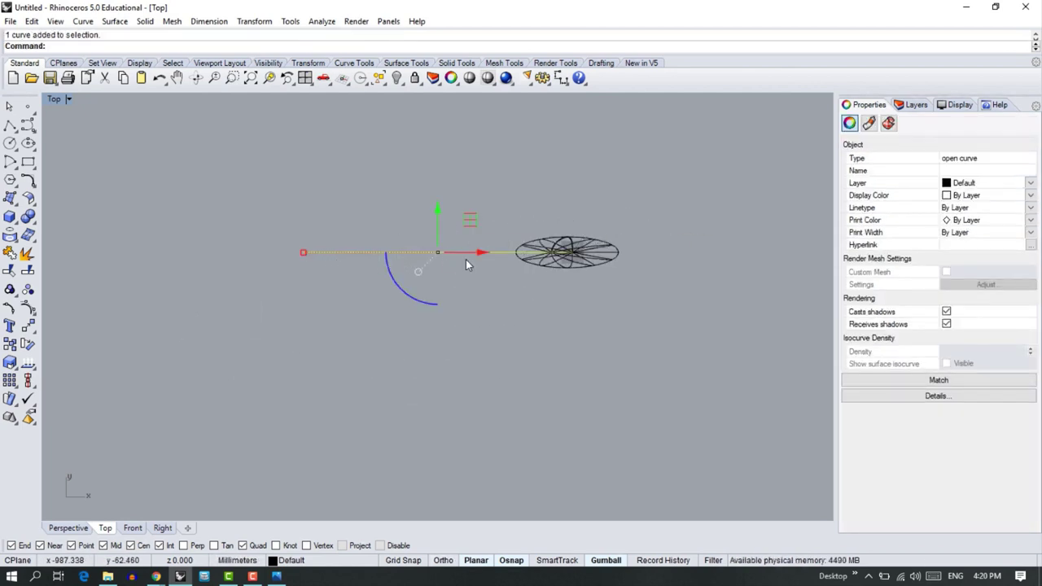
drag(481, 252, 612, 253)
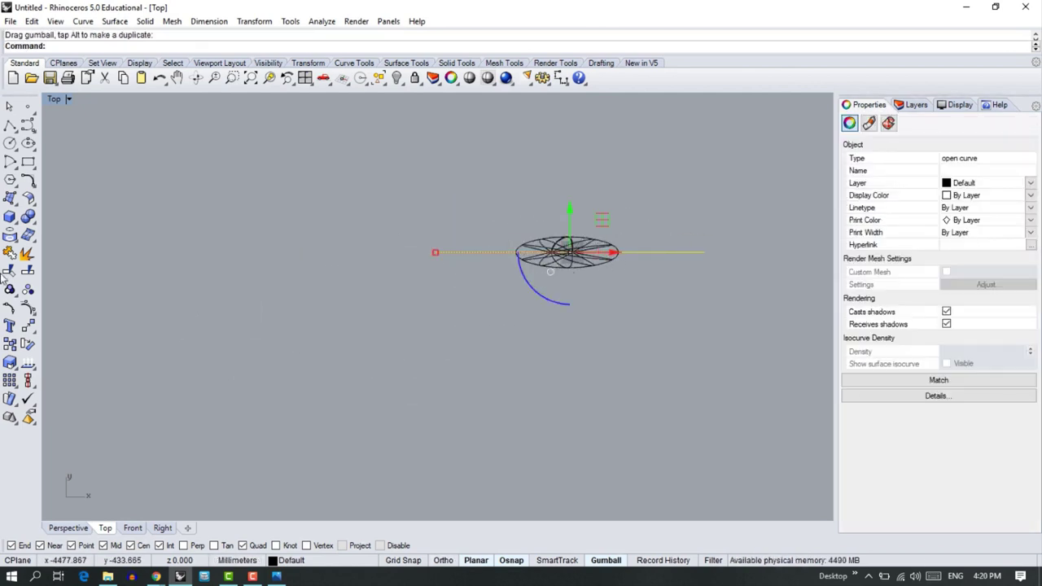
Project the straight line onto the egg from the Top view and inspect the projected curve in Perspective
click(17, 240)
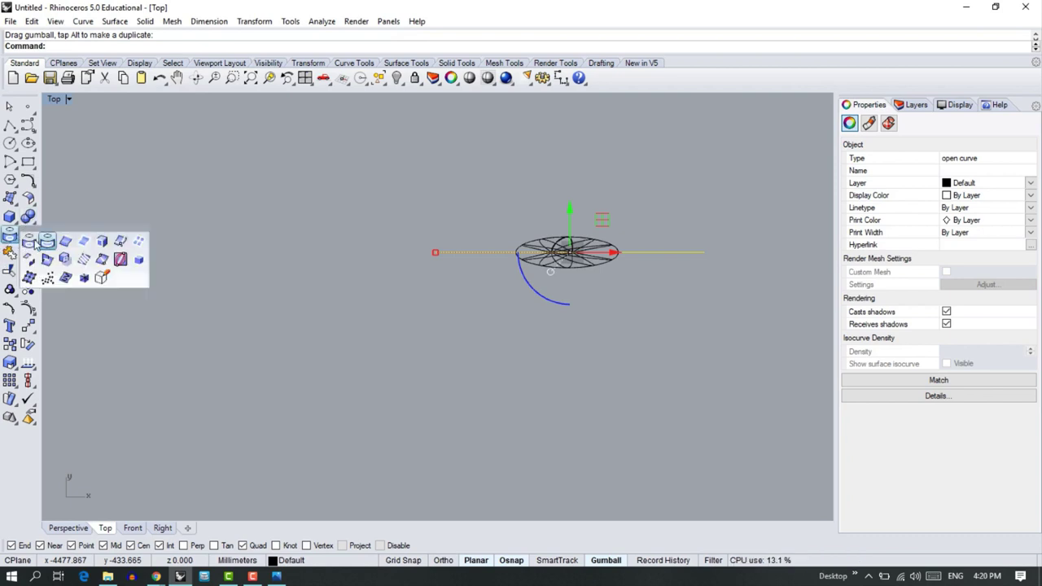
click(32, 243)
scroll(578, 239, up, 8)
click(590, 249)
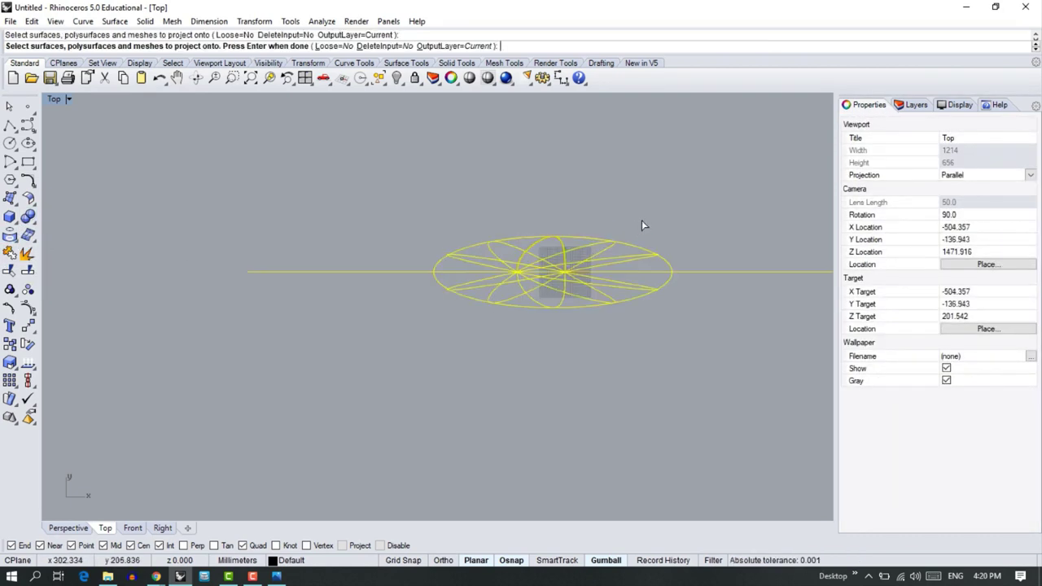
key(Return)
click(86, 532)
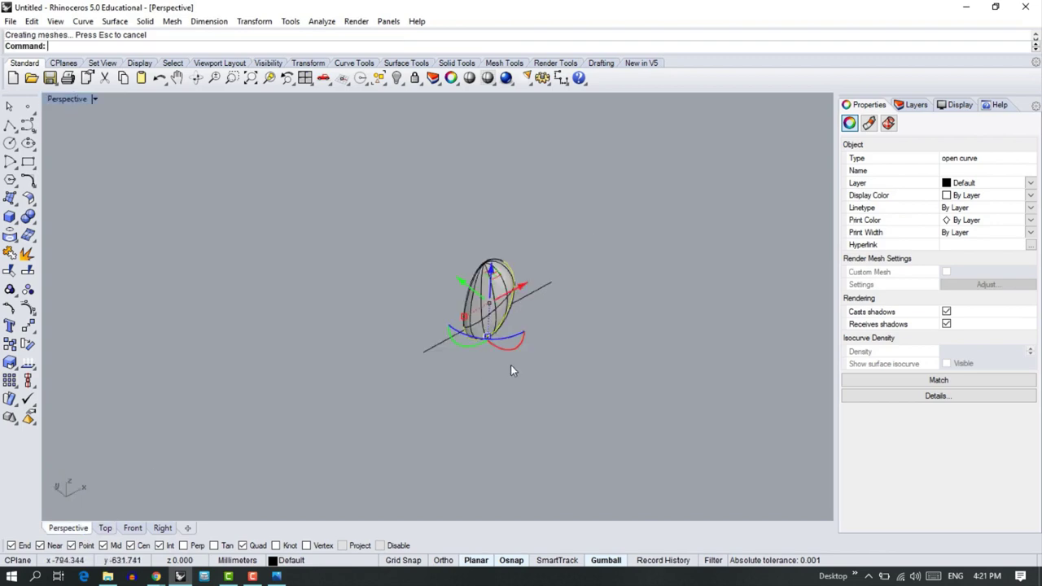
right_drag(557, 368, 535, 305)
scroll(535, 305, up, 10)
right_drag(523, 357, 569, 334)
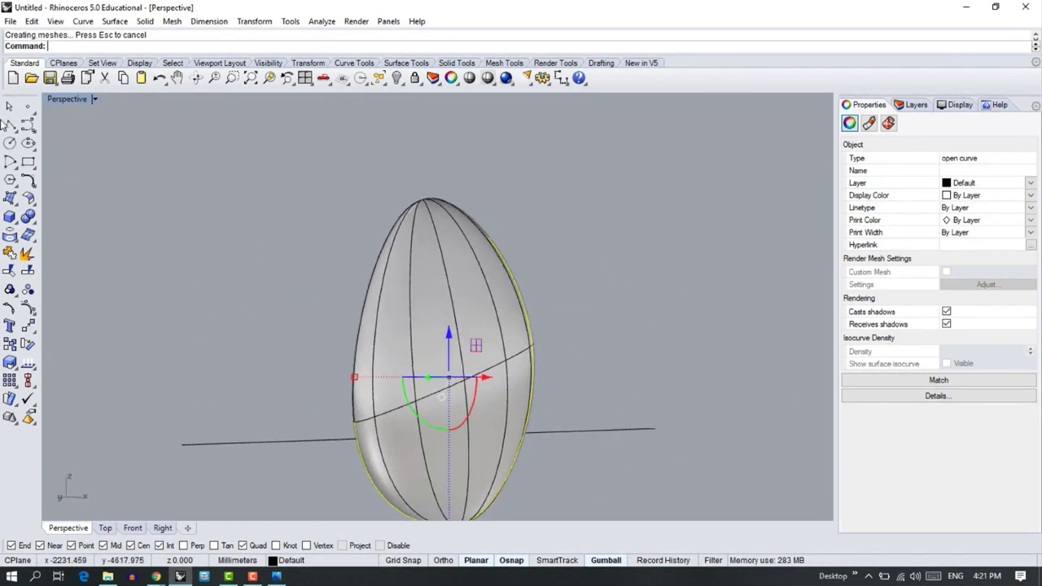
Select the original straight line and move it up along Z until it sits above the egg
click(6, 106)
right_drag(302, 225, 545, 454)
click(551, 440)
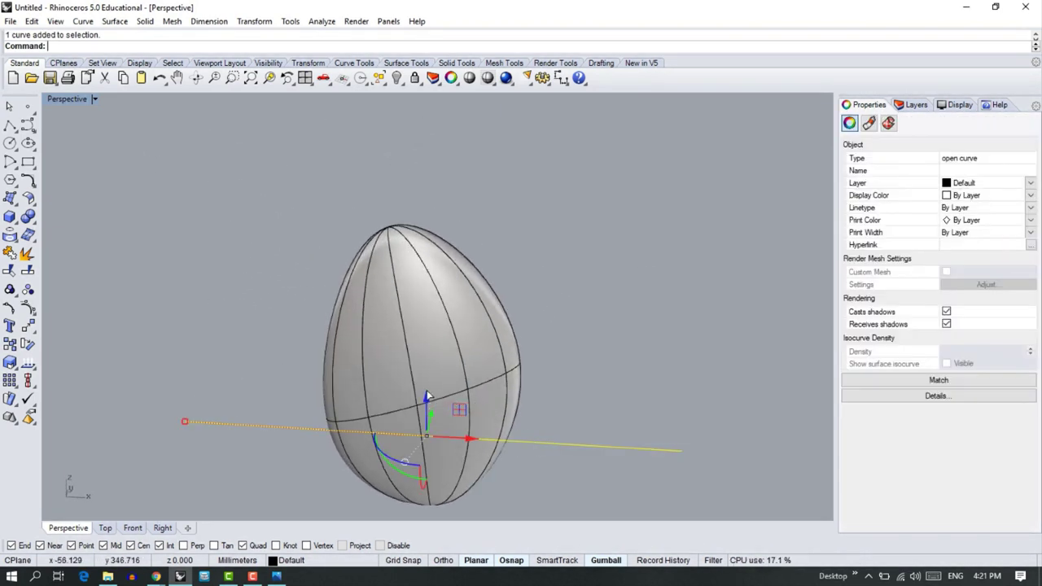
drag(427, 397, 487, 142)
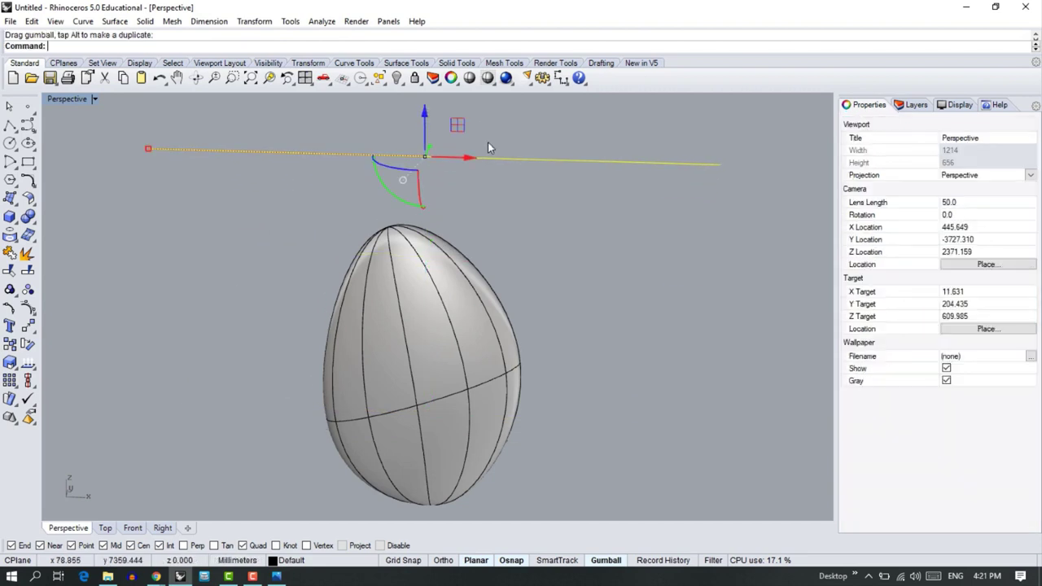
Project the raised line onto the egg from the Top view, check it in Perspective, and undo the projection
click(105, 527)
click(10, 234)
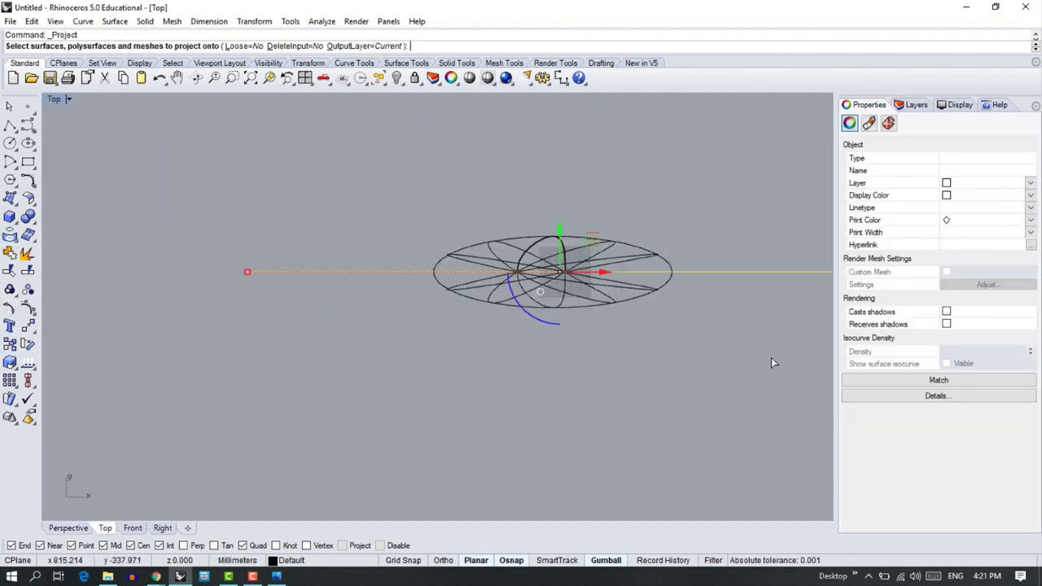
click(534, 297)
key(Return)
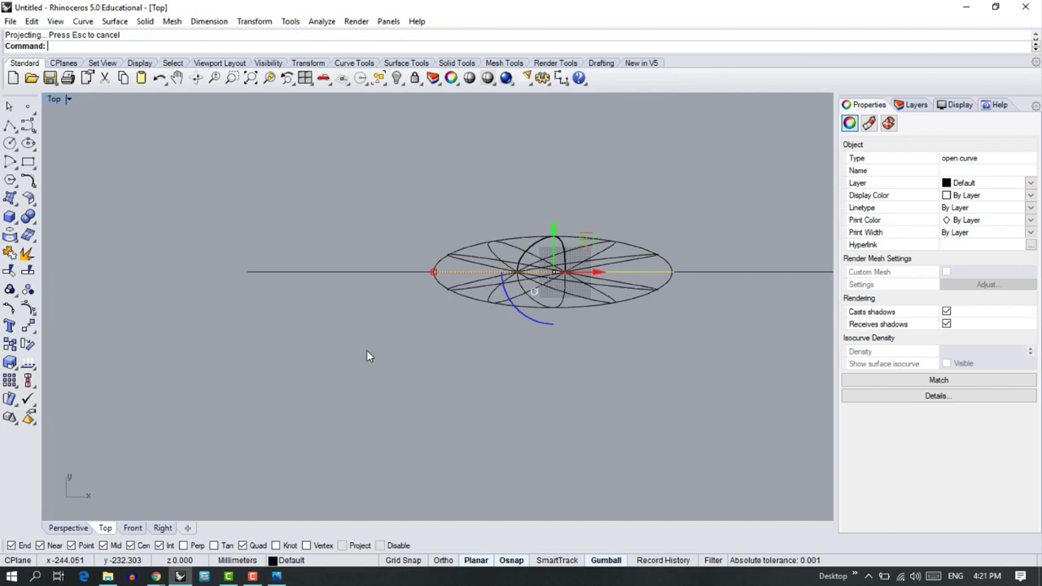
click(79, 530)
right_drag(337, 414, 481, 396)
key(ctrl+z)
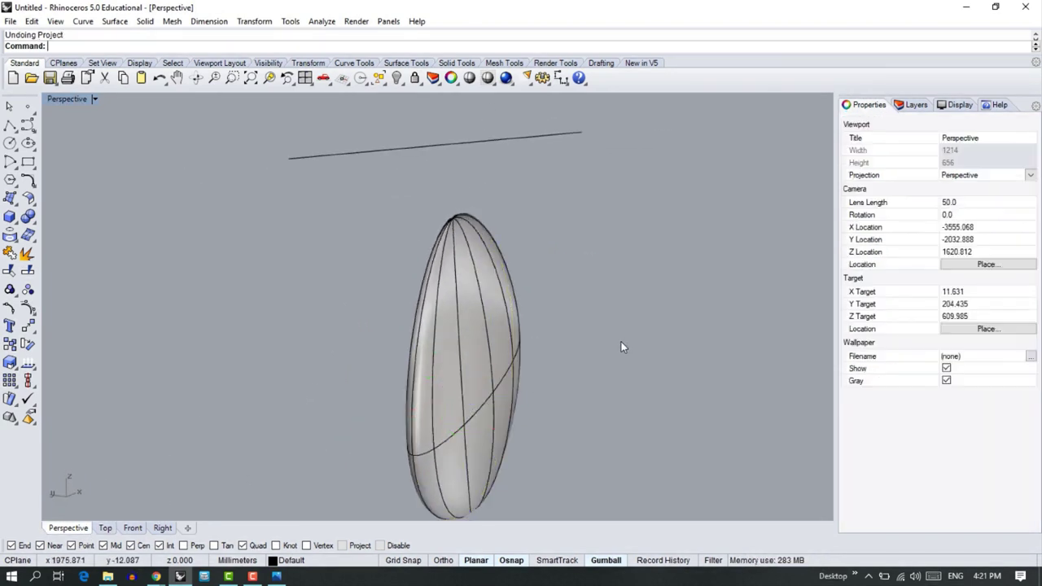
Undo the line edits, the line itself and the last widening of the egg's middle row of control points
click(491, 342)
key(ctrl+z)
key(ctrl+z)
key(ctrl+z)
key(ctrl+z)
key(ctrl+z)
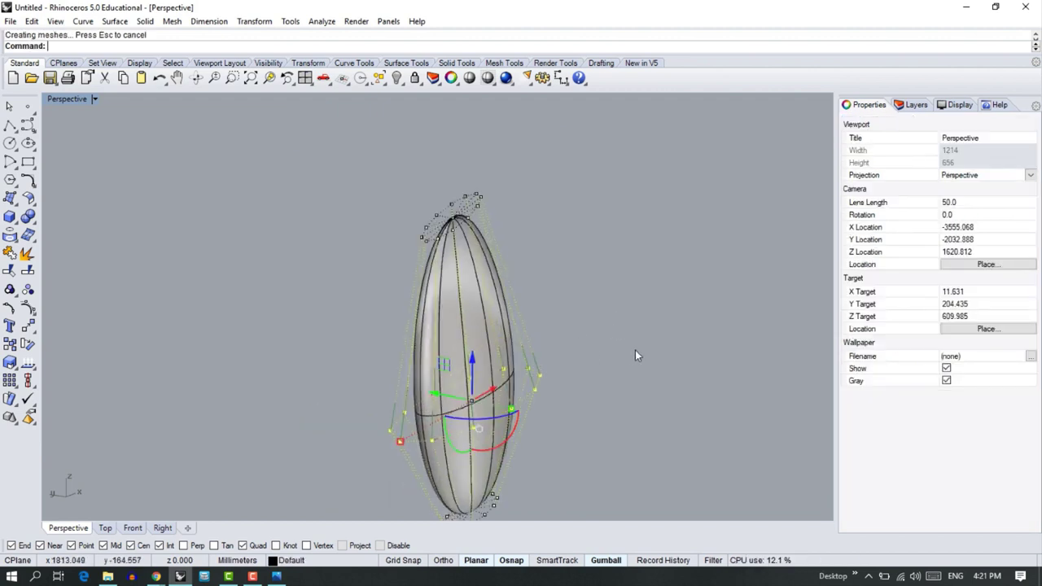
Hide the egg's control points and scale the whole egg slightly outward along X
click(635, 351)
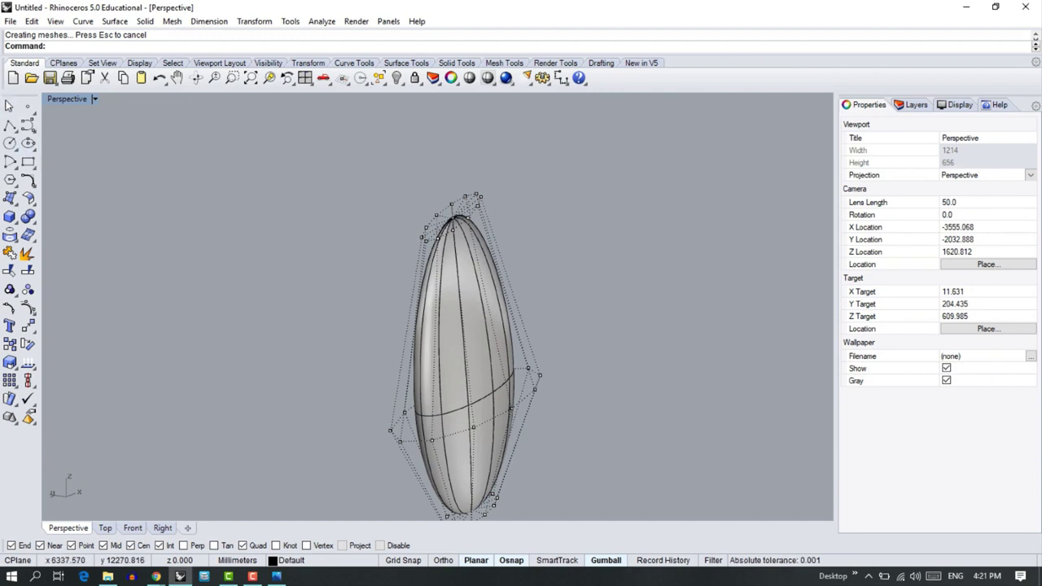
click(10, 106)
click(448, 303)
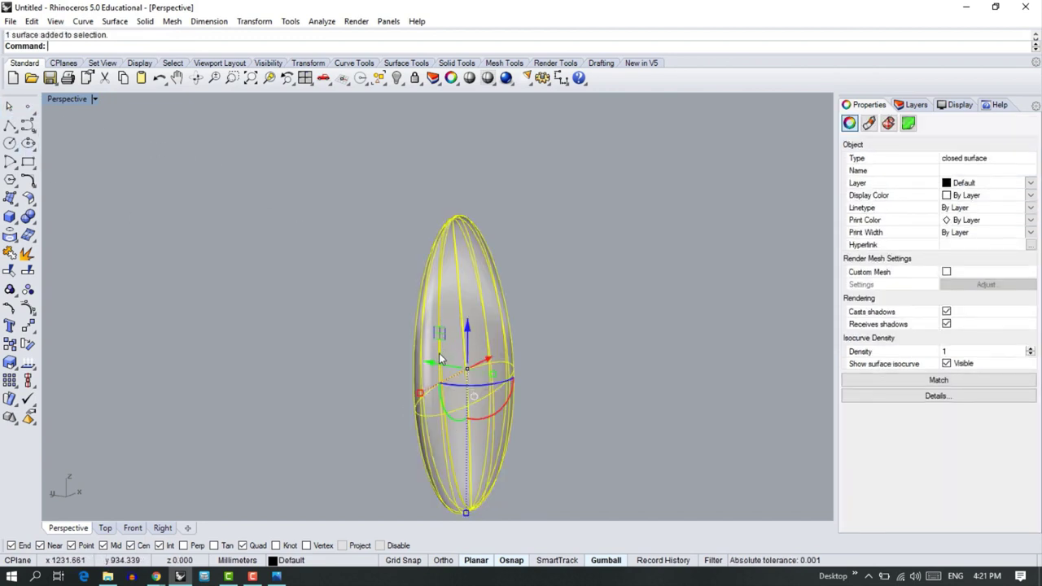
drag(439, 353, 406, 399)
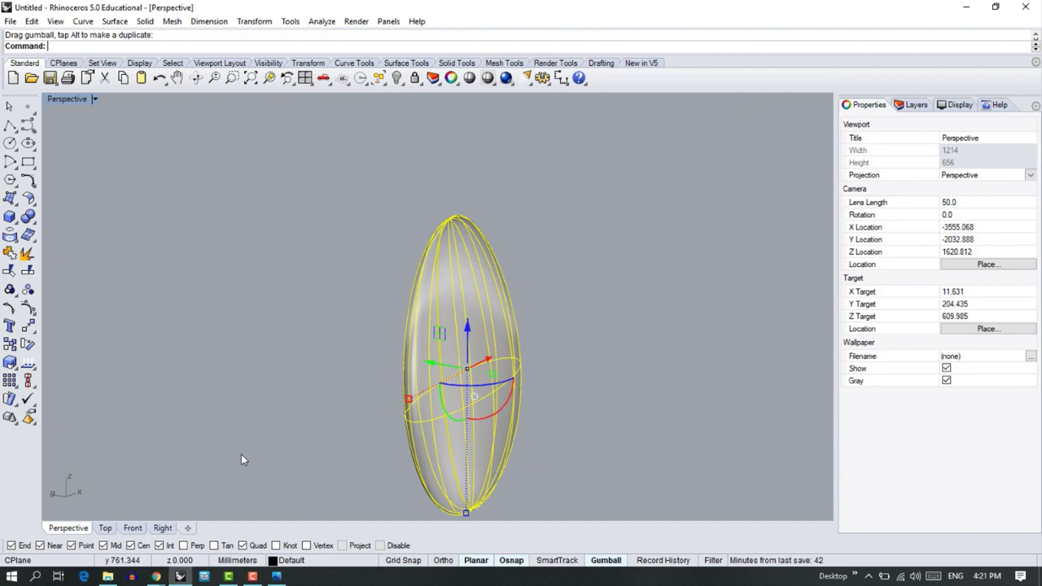
Draw a straight polyline from the origin (0) along negative X in the Top view and move it across the egg, slightly toward negative Y
click(139, 528)
click(106, 528)
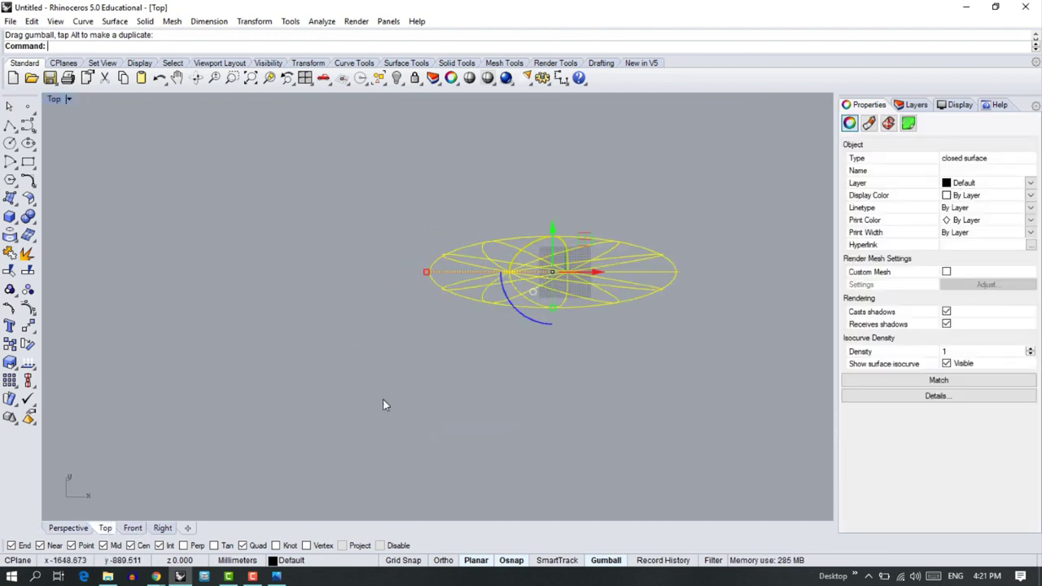
click(10, 126)
text(0)
key(Return)
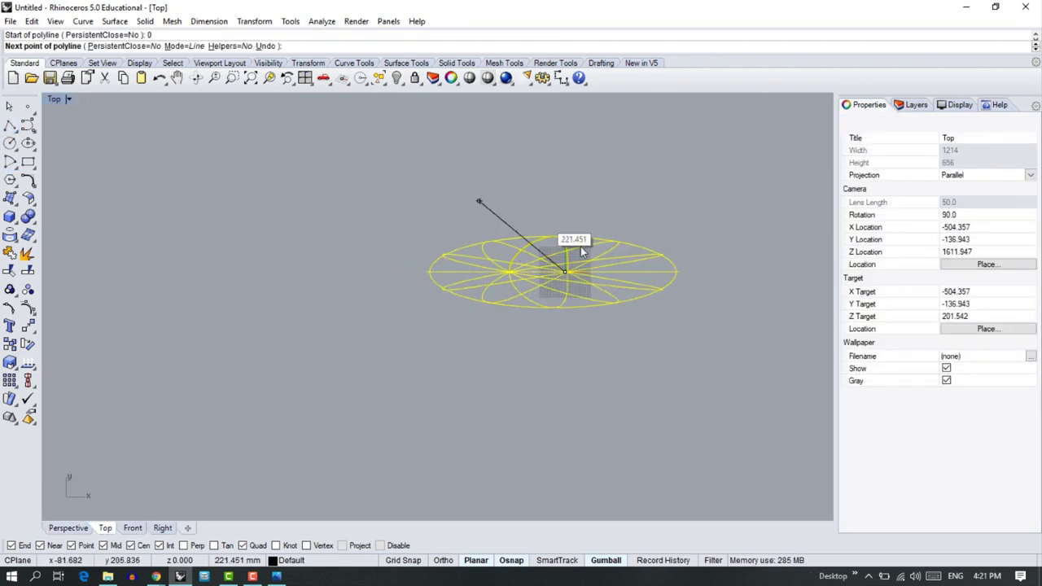
key(F8)
click(150, 305)
key(Return)
click(187, 298)
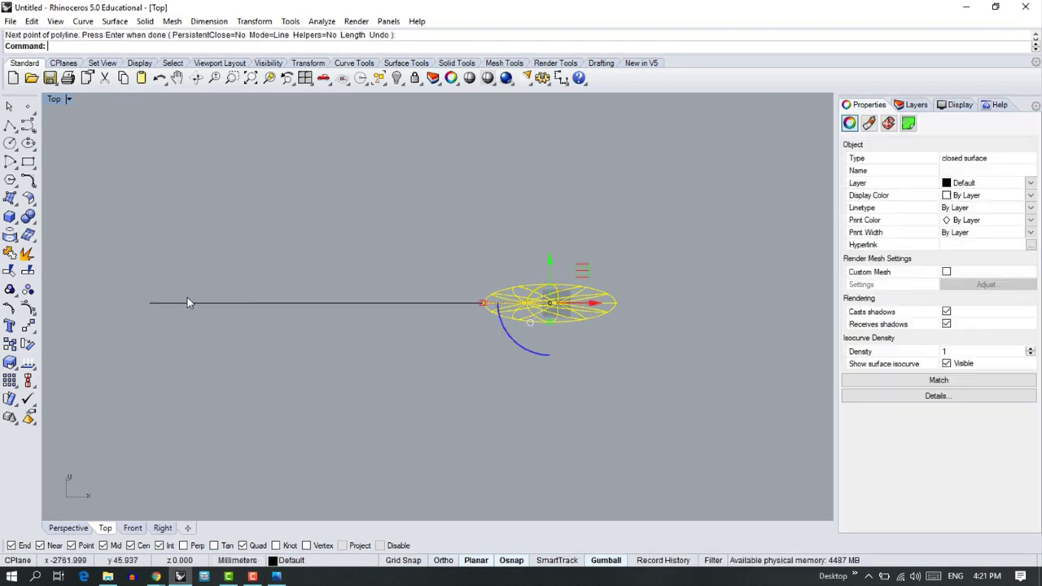
drag(413, 306, 564, 293)
scroll(576, 314, up, 3)
scroll(574, 265, up, 4)
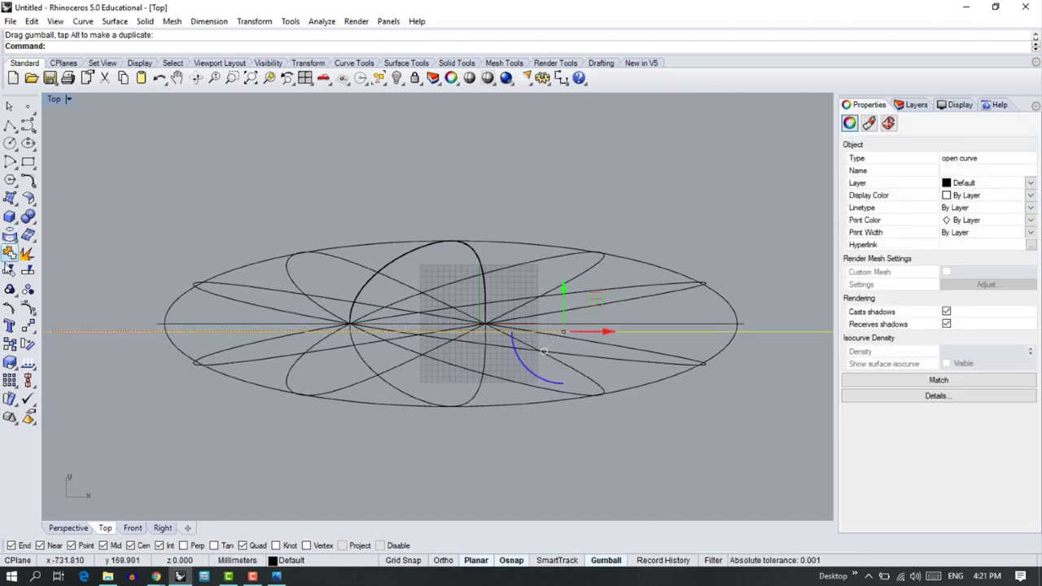
Trim away the egg's positive Y half in the Top view with the straight line as the cutter
click(10, 270)
click(475, 281)
right_click(304, 238)
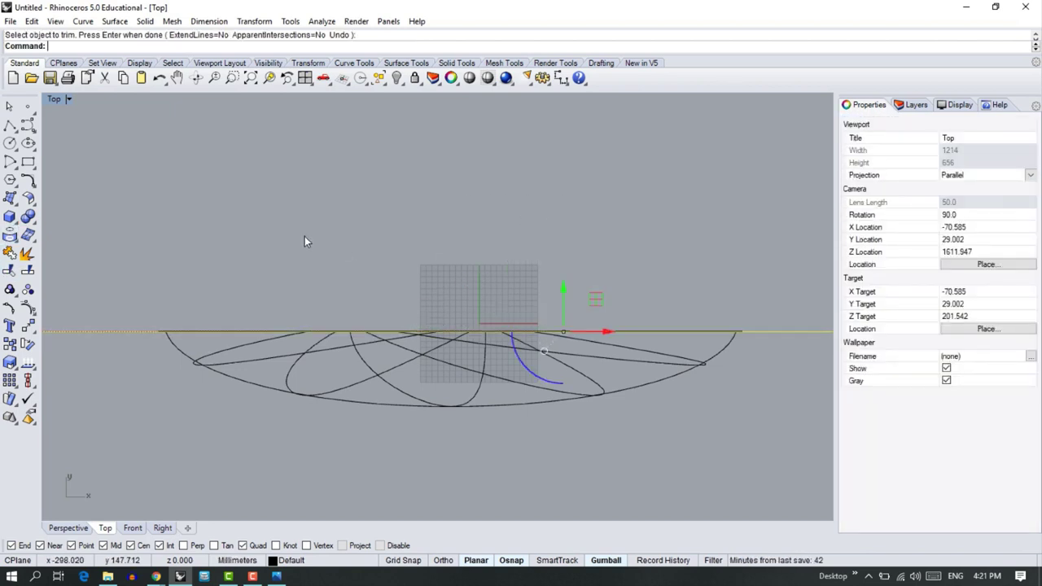
Mirror the remaining half of the egg across the straight cut line, keeping the original, and deselect it in Perspective
click(305, 237)
click(382, 380)
text(Mirror)
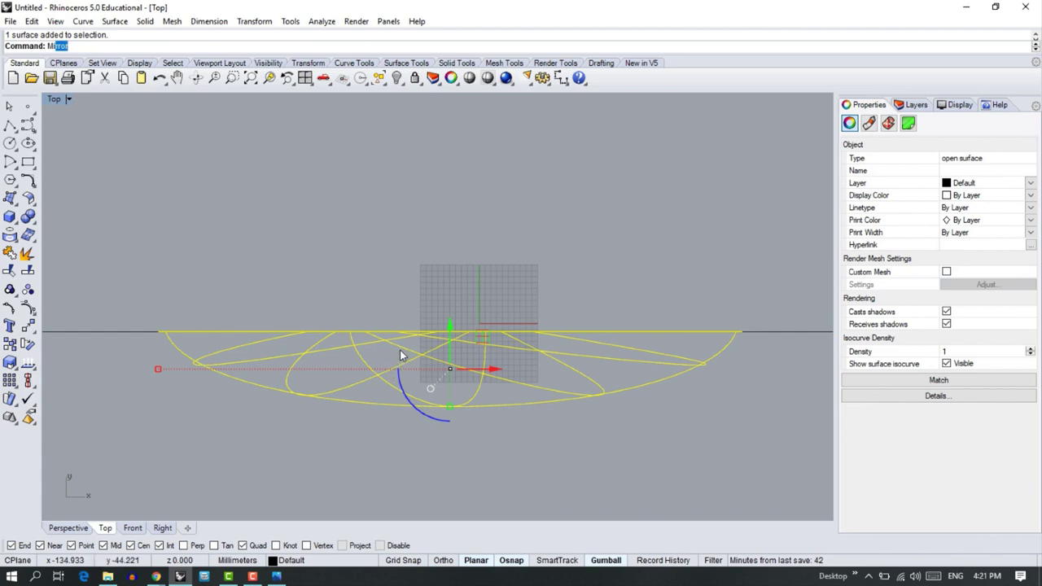
key(Return)
click(681, 331)
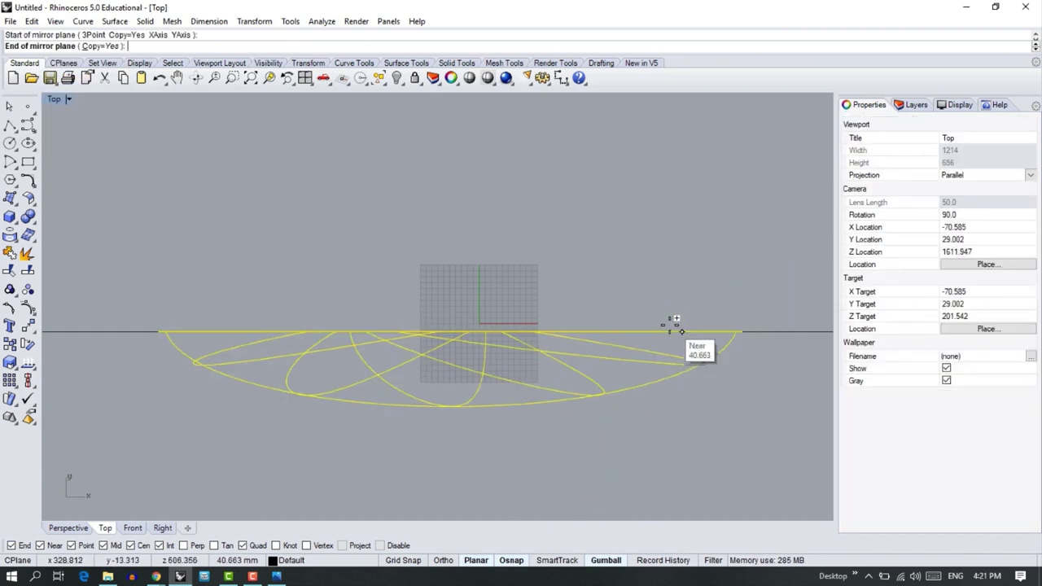
click(622, 332)
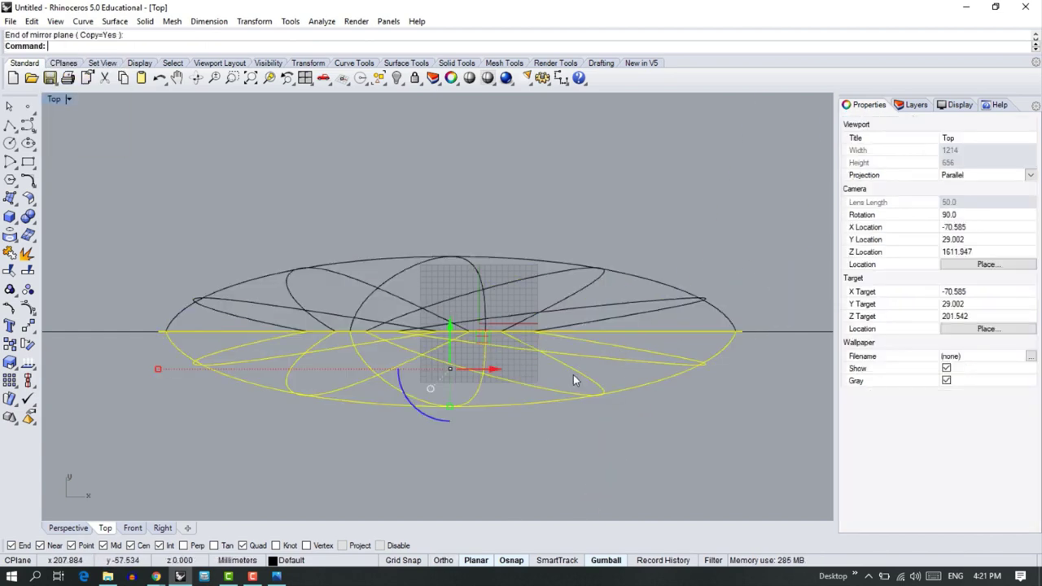
click(78, 528)
click(337, 289)
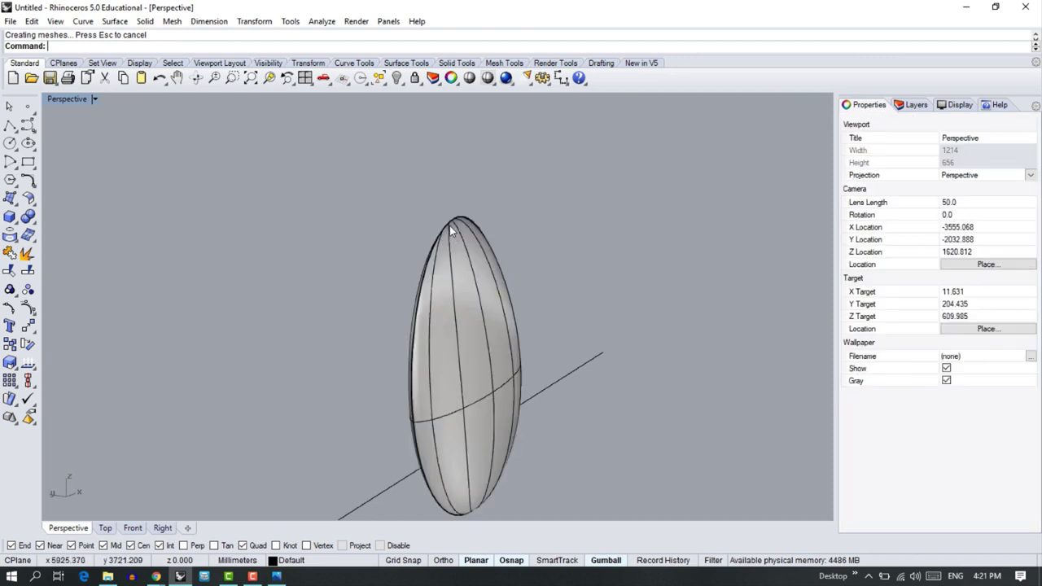
Offset the egg's outer edge curve inward by 100 mm in the Front view
click(28, 180)
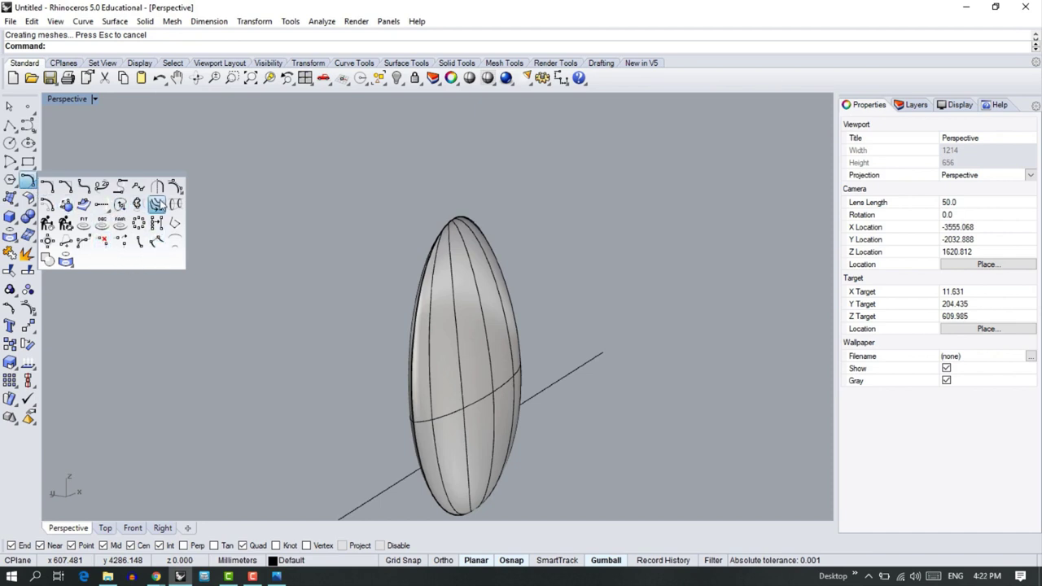
click(49, 209)
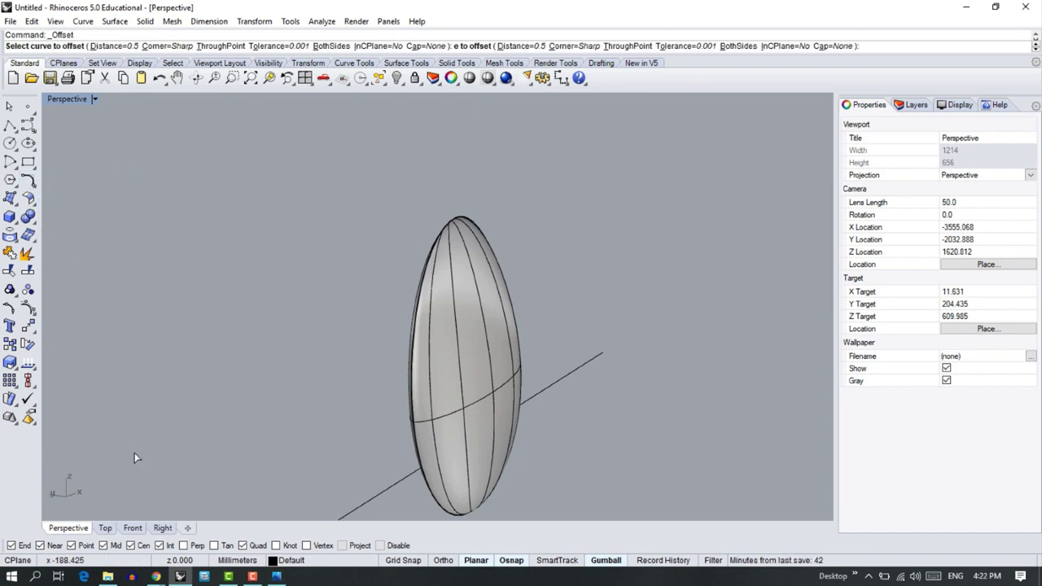
click(135, 527)
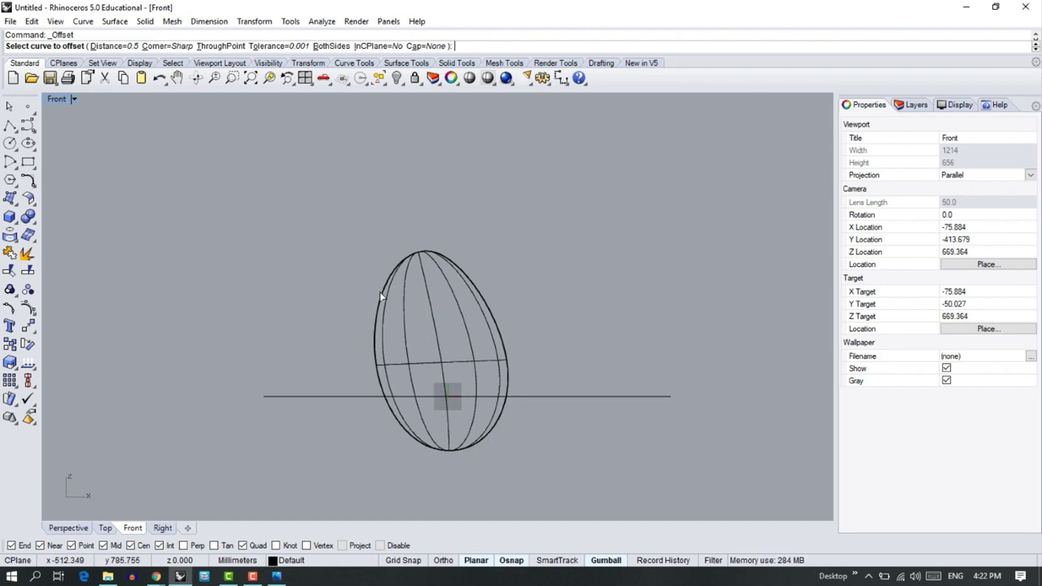
click(380, 297)
click(431, 335)
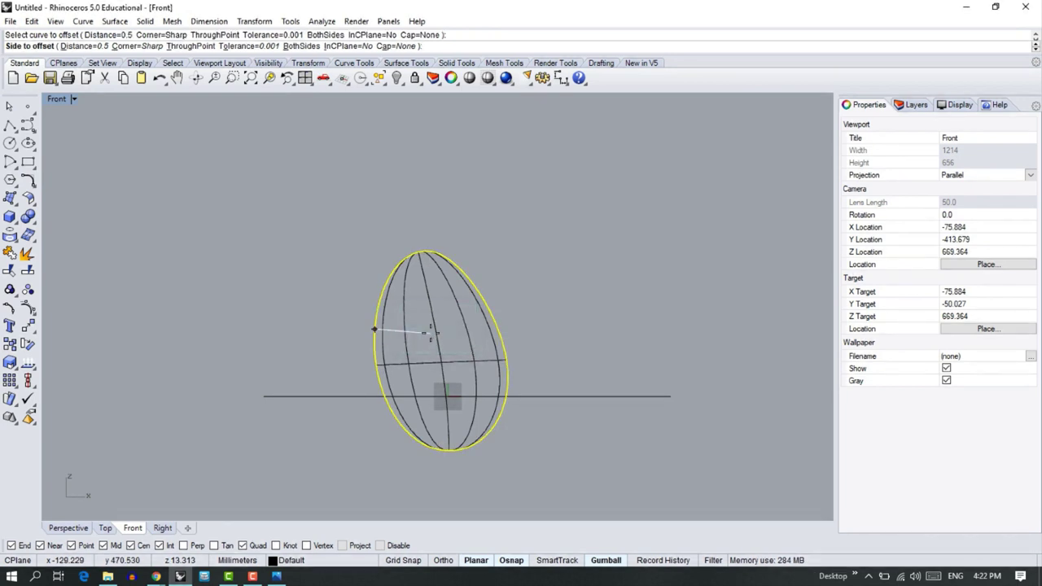
text(4)
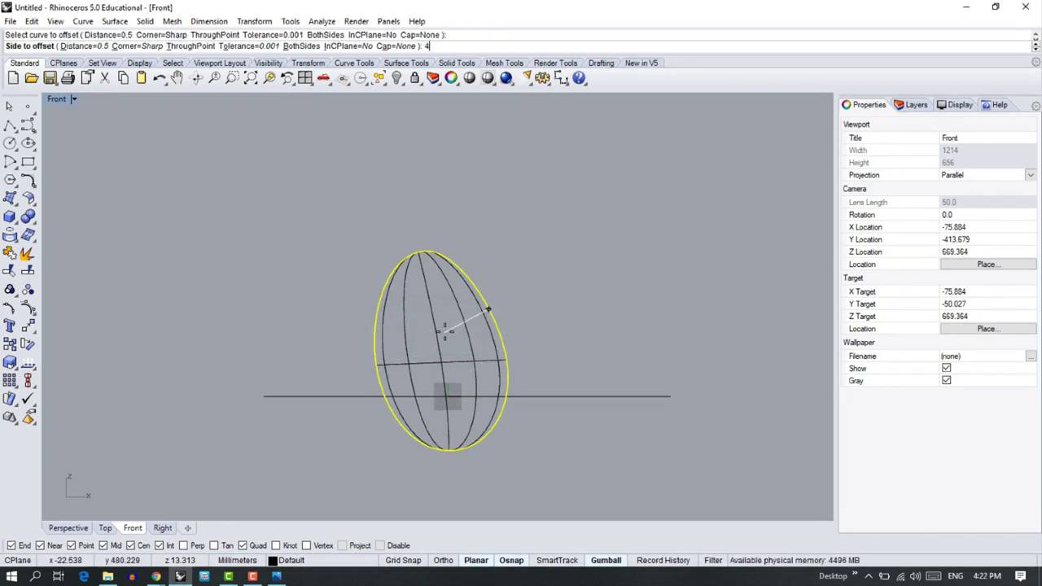
text(0)
key(Return)
text(100)
key(Return)
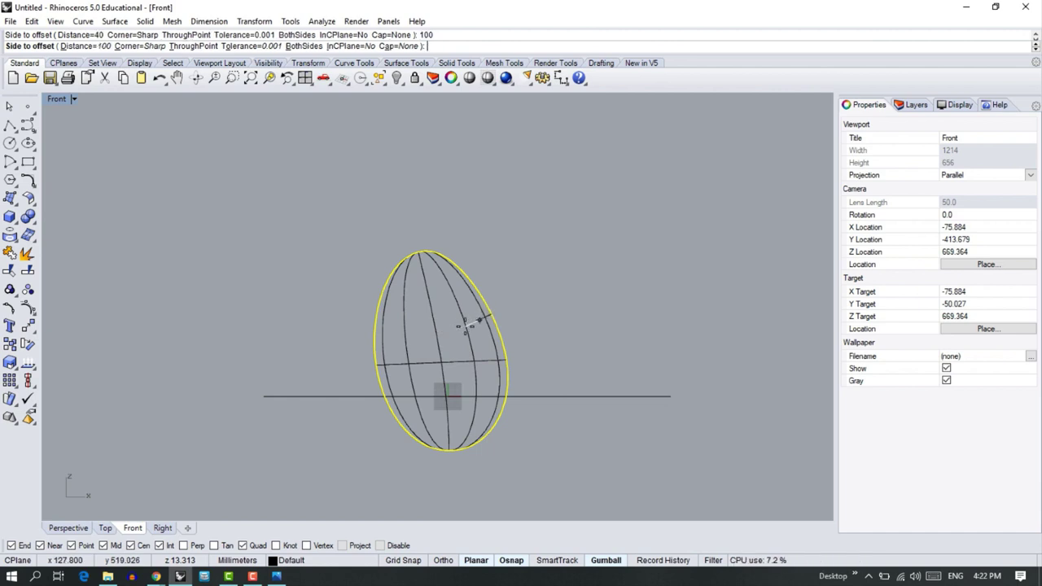
click(464, 326)
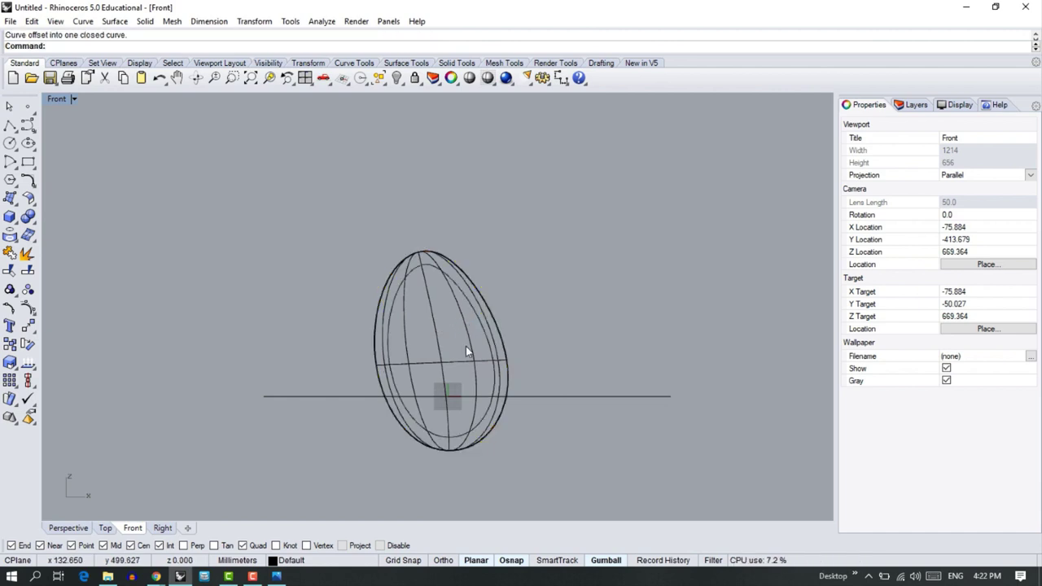
Draw a sloping polyline about 763 mm long across the lower part of the offset curve, ending on both its sides
scroll(462, 386, up, 1)
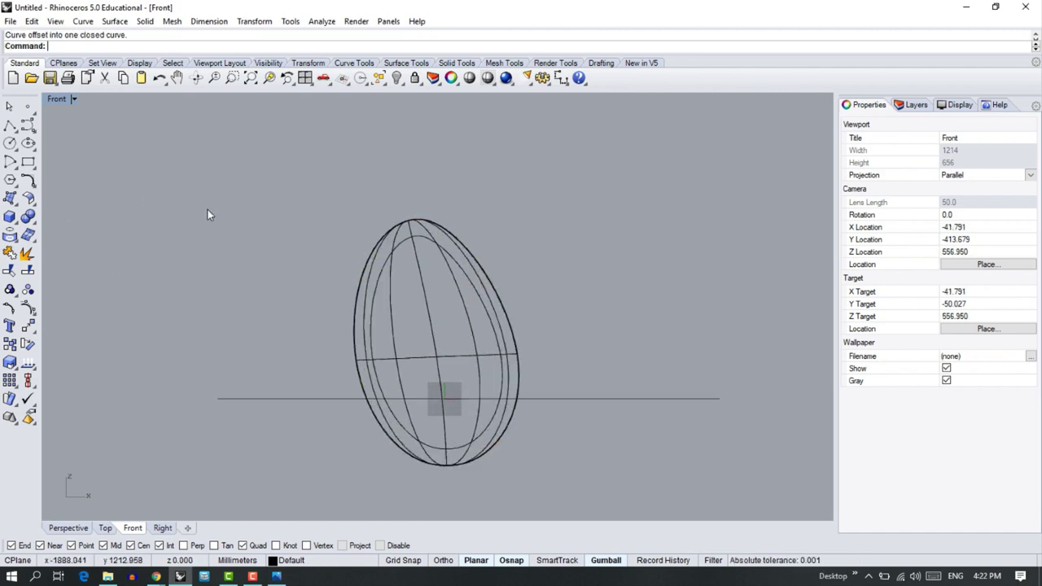
click(10, 124)
scroll(389, 382, up, 2)
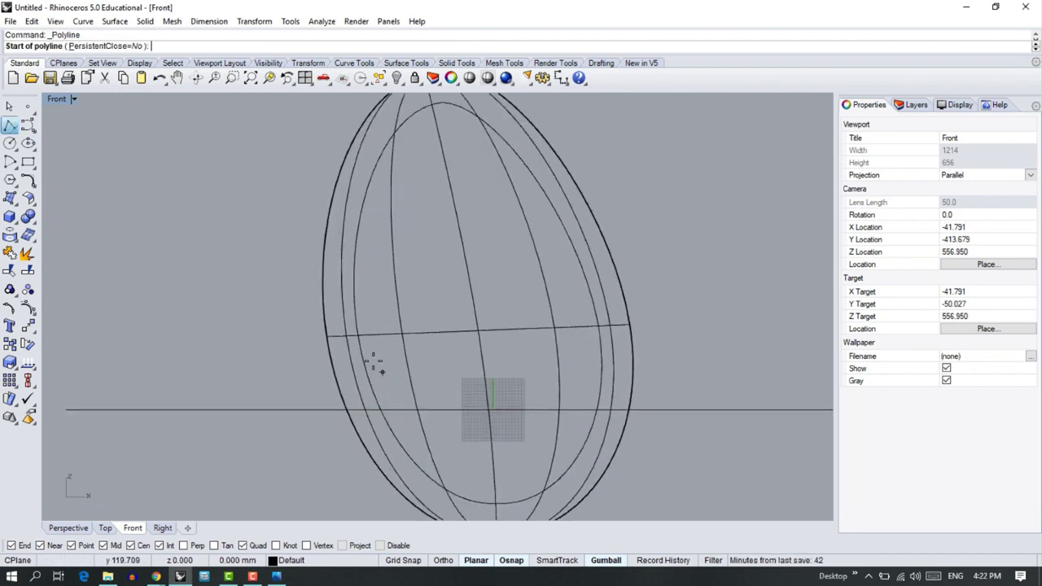
click(363, 363)
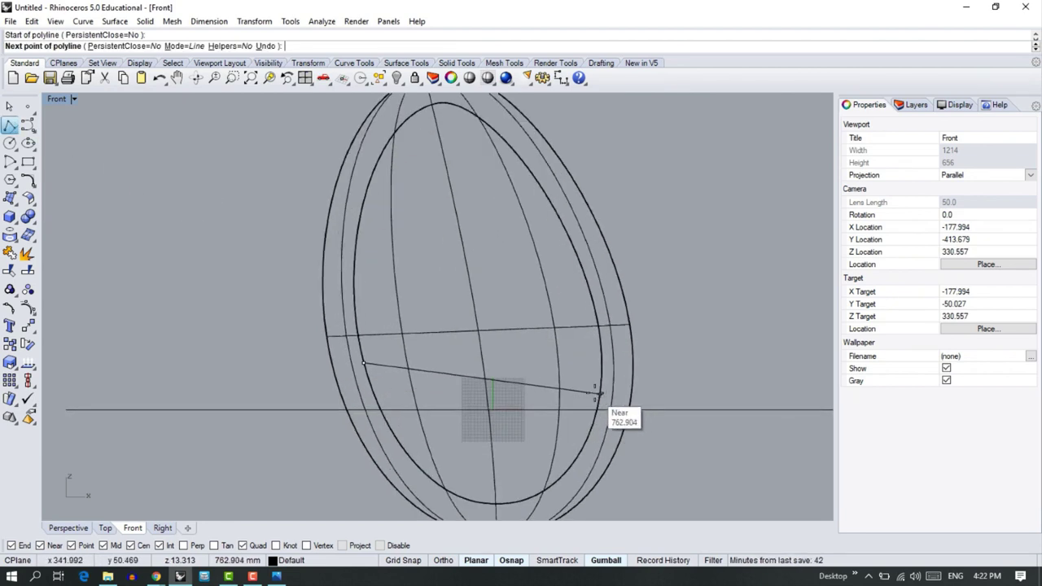
click(601, 395)
key(Return)
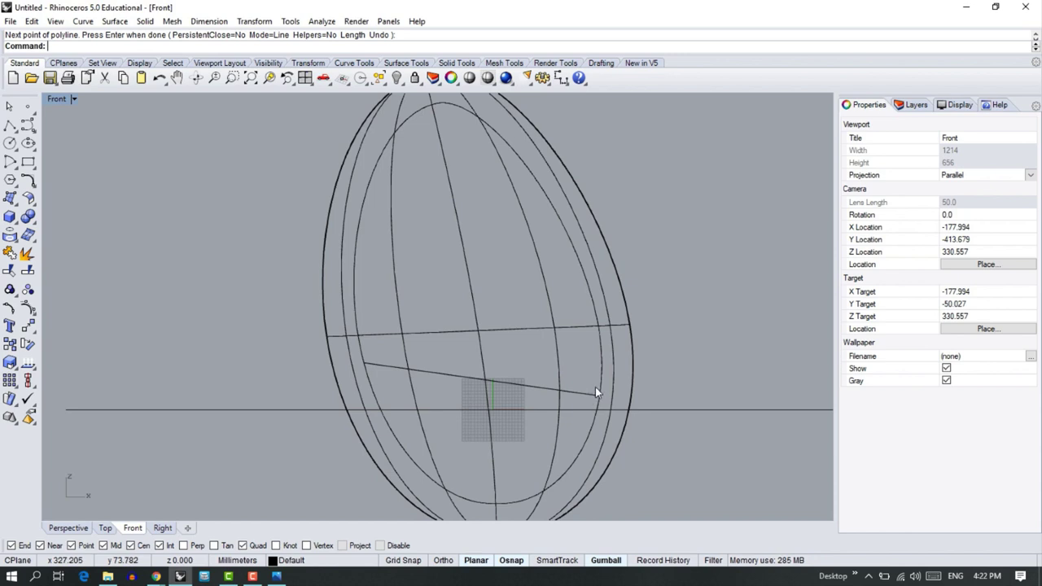
Trim off the part of the offset curve below the sloping line
click(595, 393)
click(9, 270)
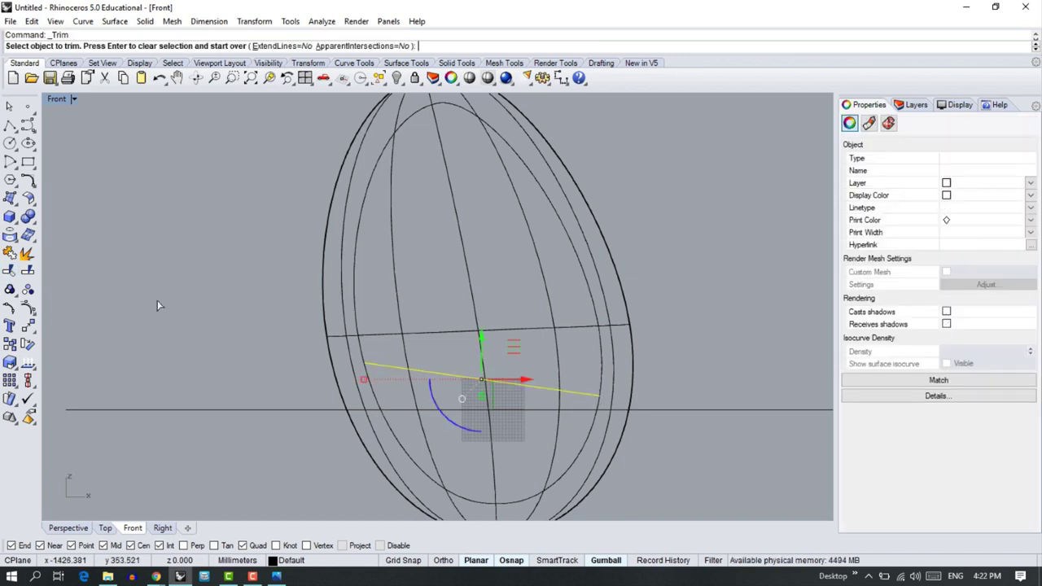
click(592, 435)
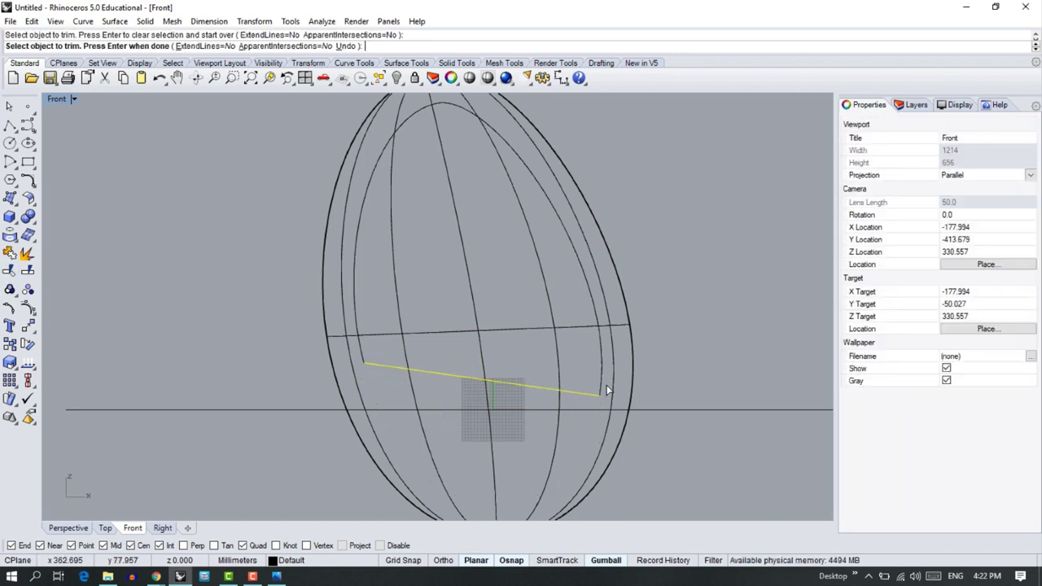
Try to fillet the lower right corner of the opening outline with a 40 mm radius
key(Return)
click(27, 180)
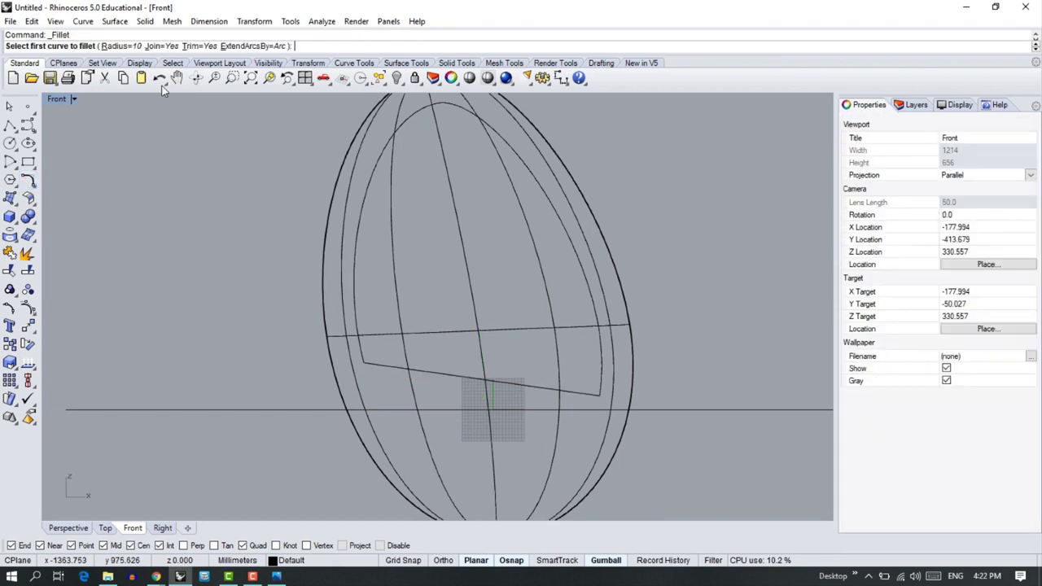
text(40)
key(Return)
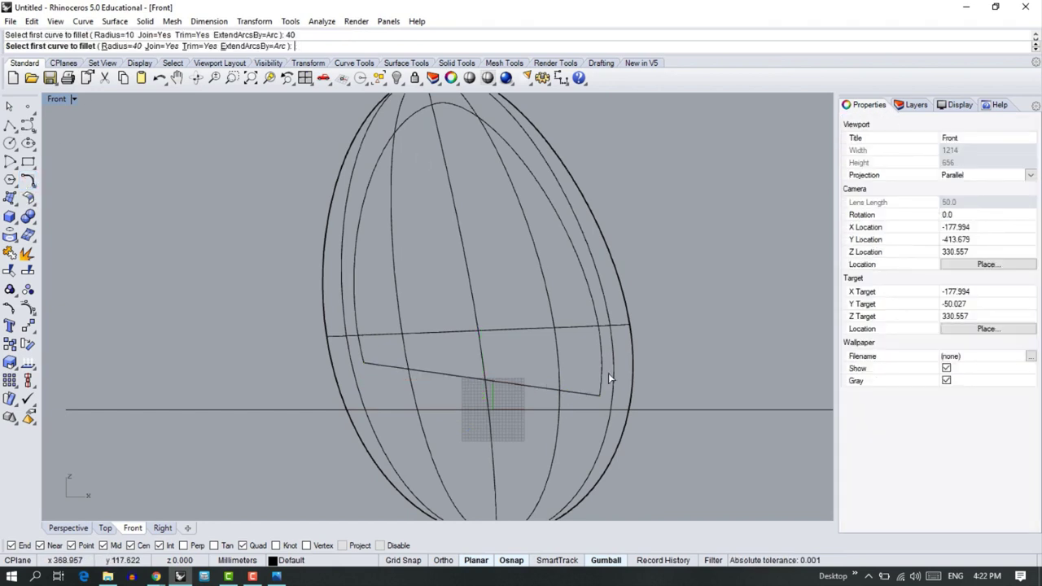
click(602, 369)
click(579, 395)
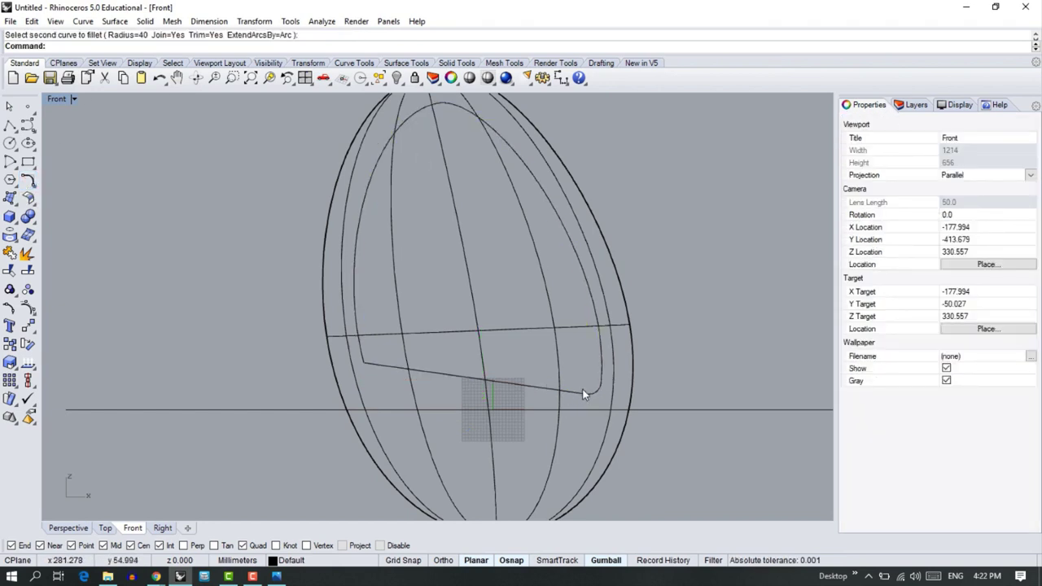
key(ctrl+z)
right_click(602, 363)
click(603, 364)
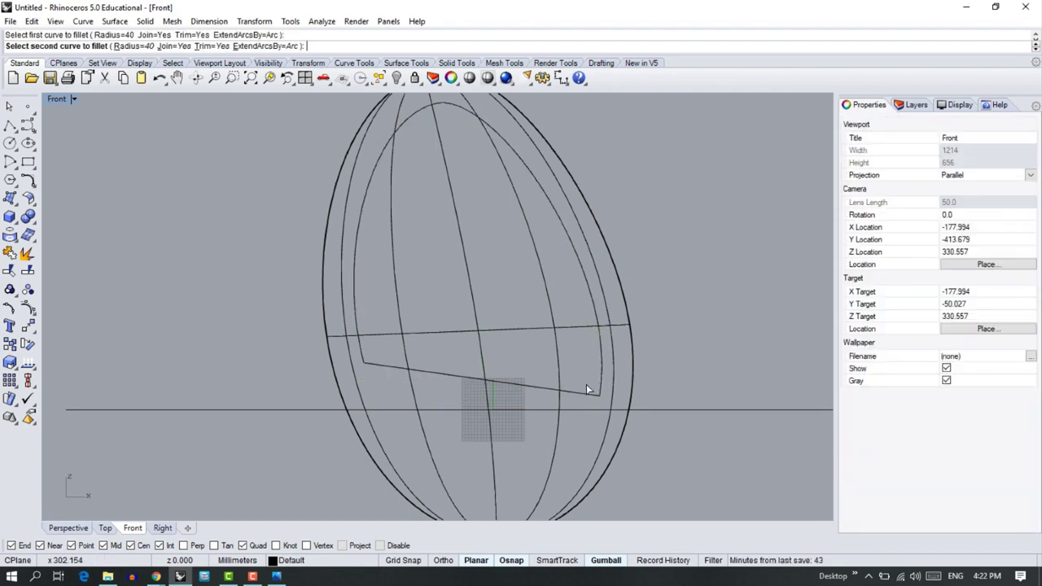
key(Escape)
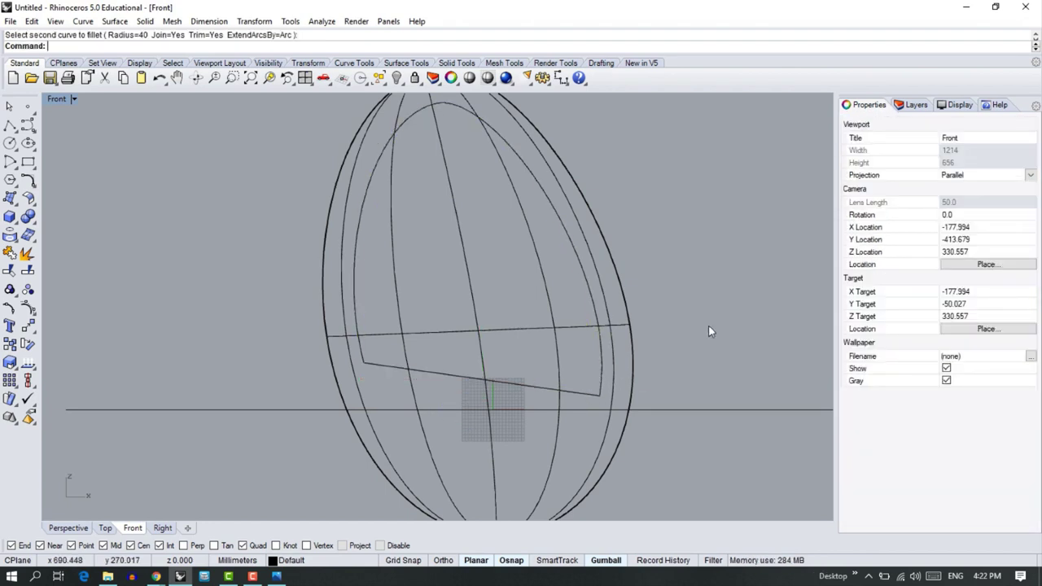
Fillet both lower corners of the opening outline with a 100 mm radius, joining and trimming the curves
key(Return)
text(100)
key(Return)
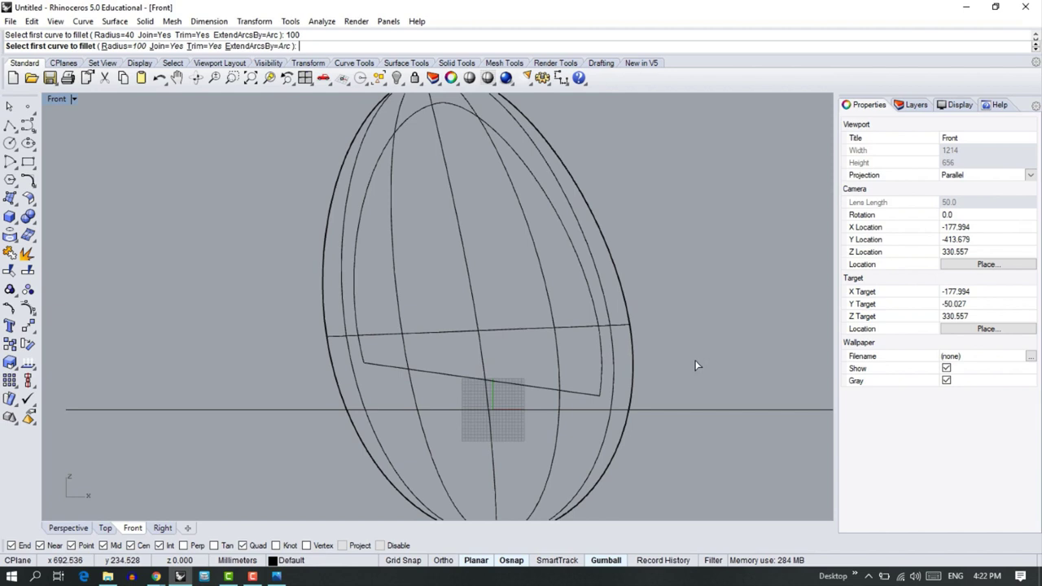
click(603, 384)
click(586, 398)
key(Return)
text(B)
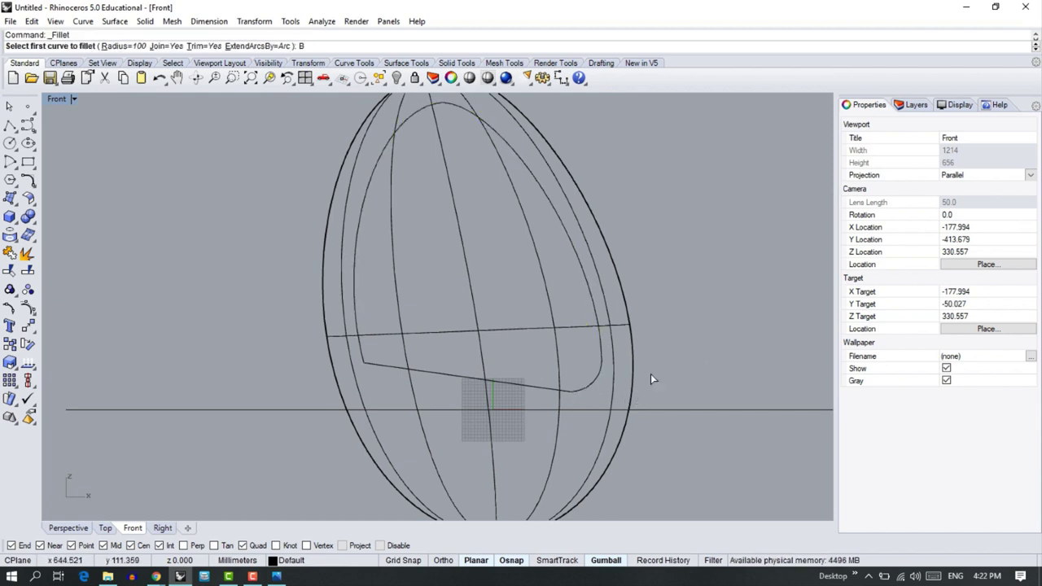
click(379, 365)
click(369, 350)
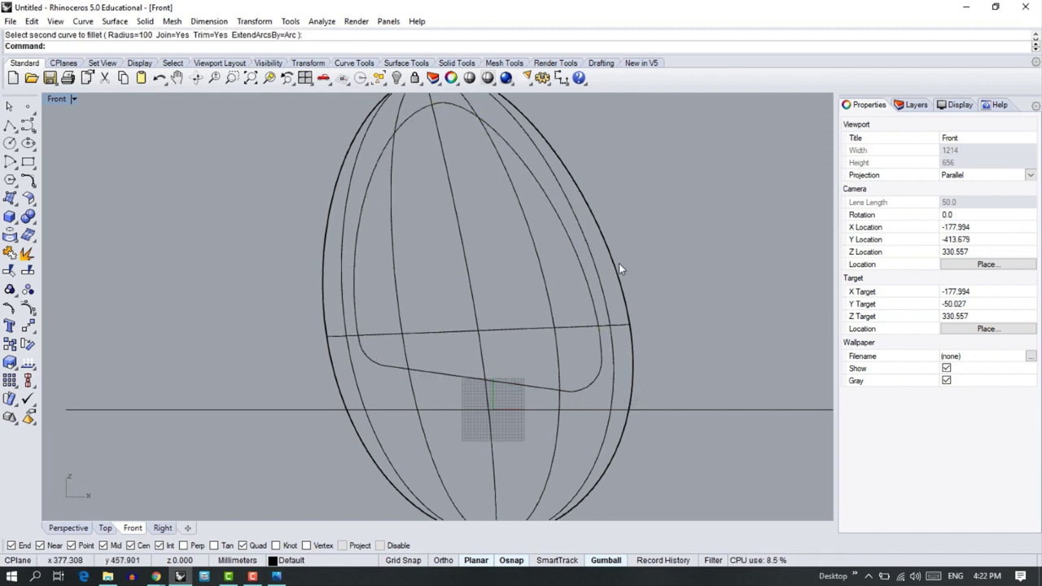
click(10, 107)
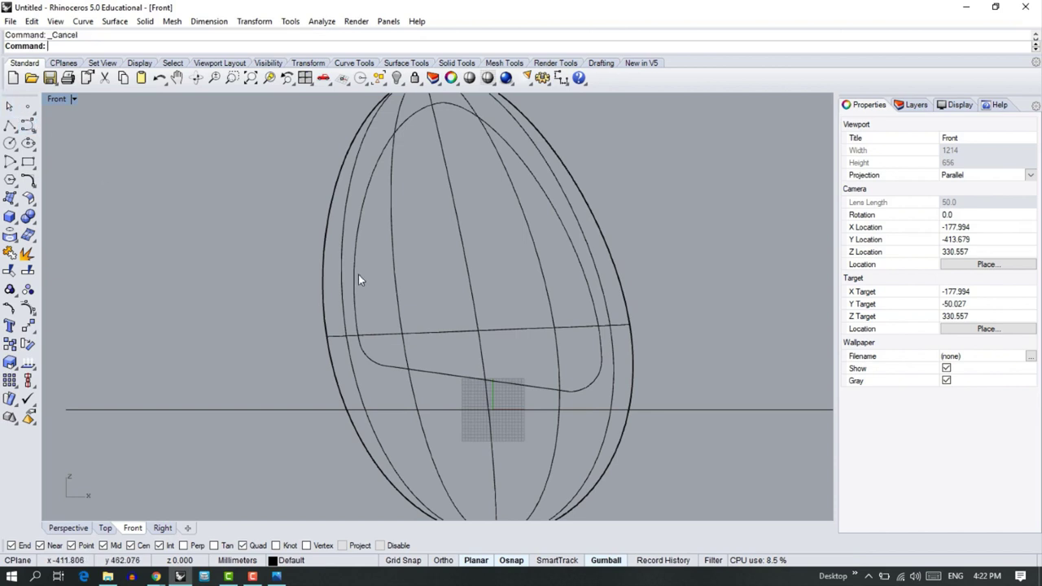
scroll(360, 281, down, 2)
click(426, 355)
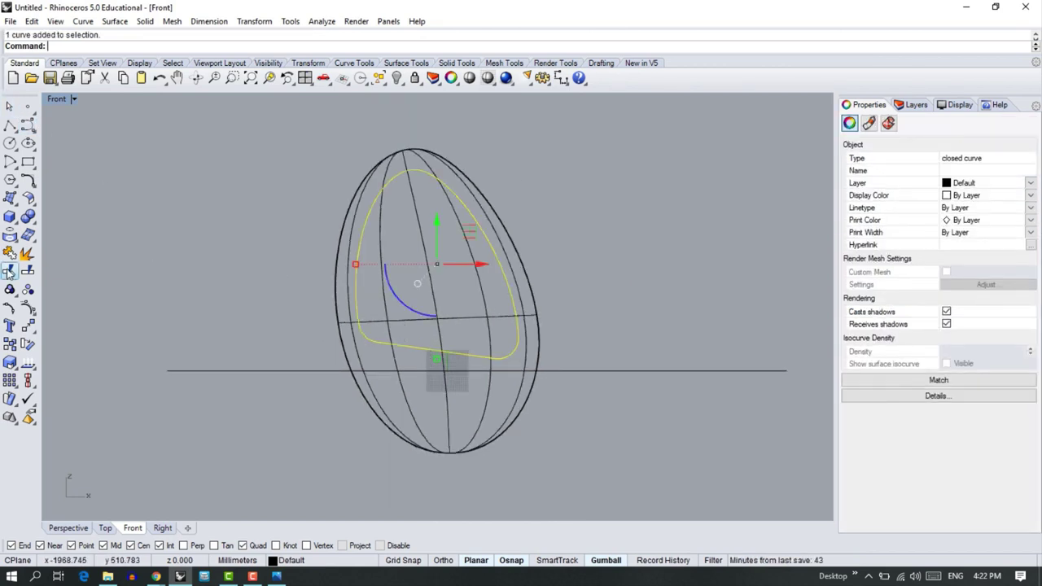
click(35, 189)
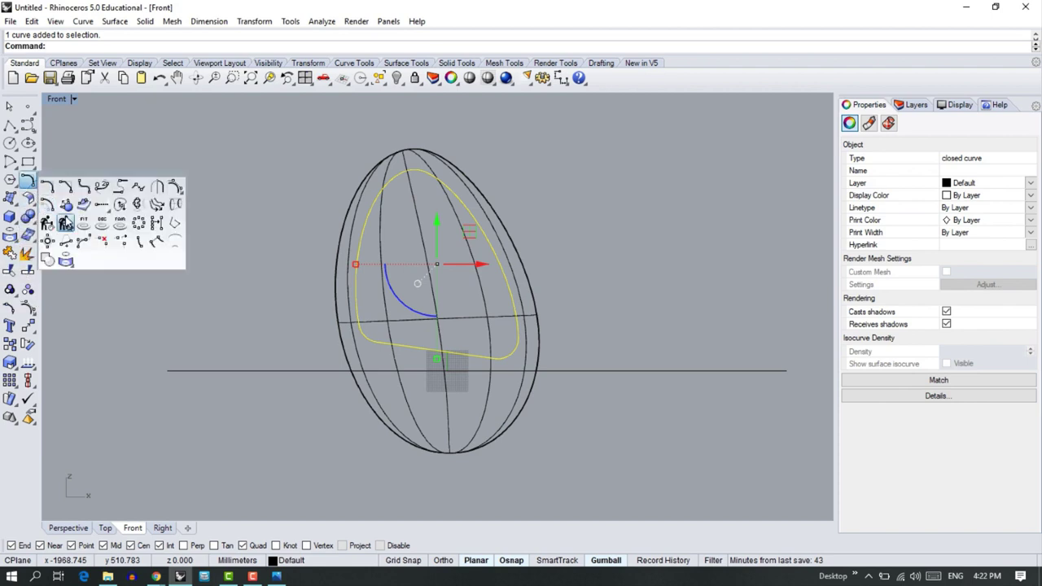
right_click(48, 206)
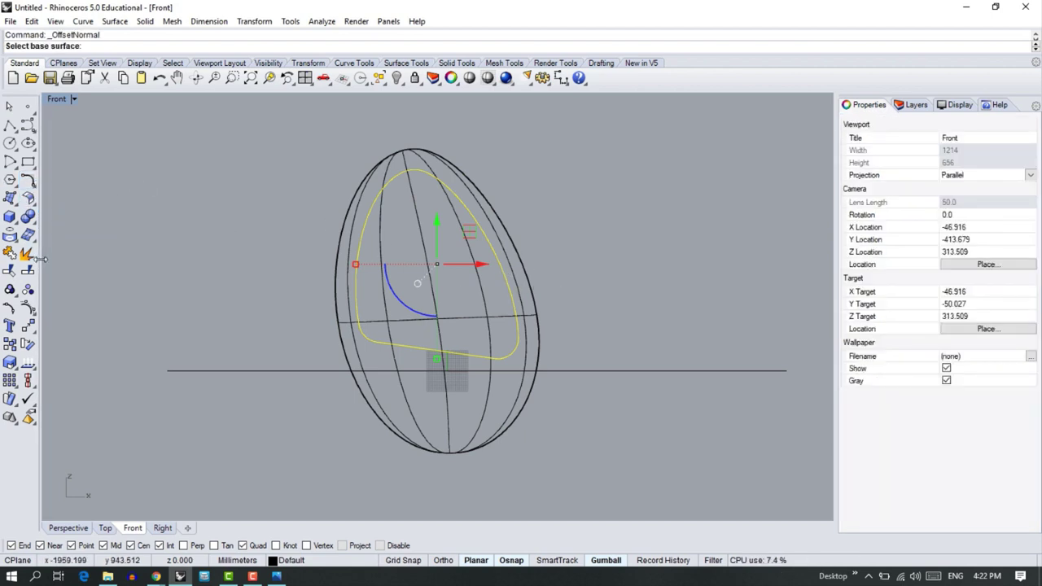
Try to offset the rounded opening outline inward by 150 mm in the Front view
click(33, 189)
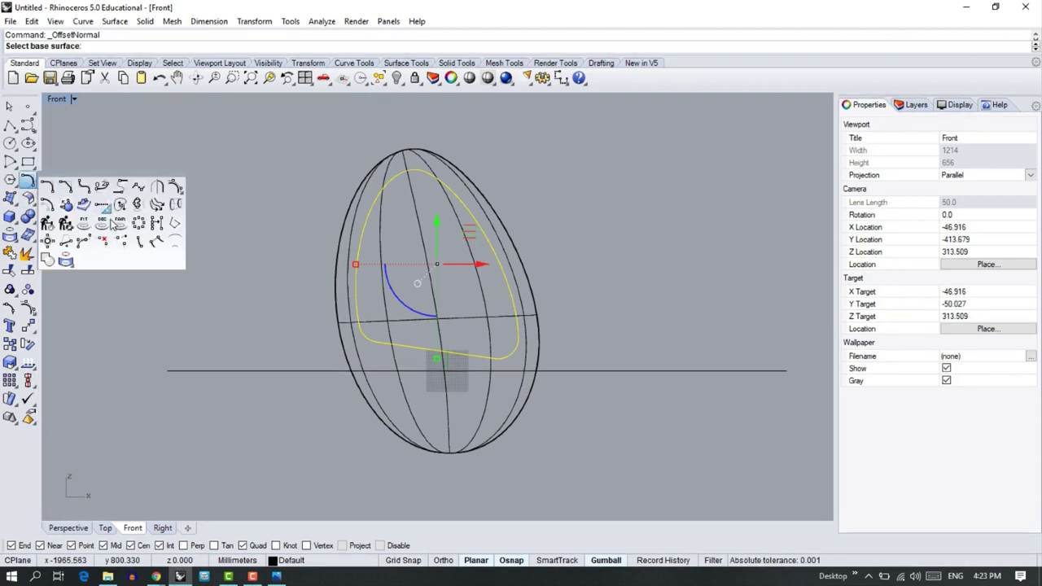
click(46, 187)
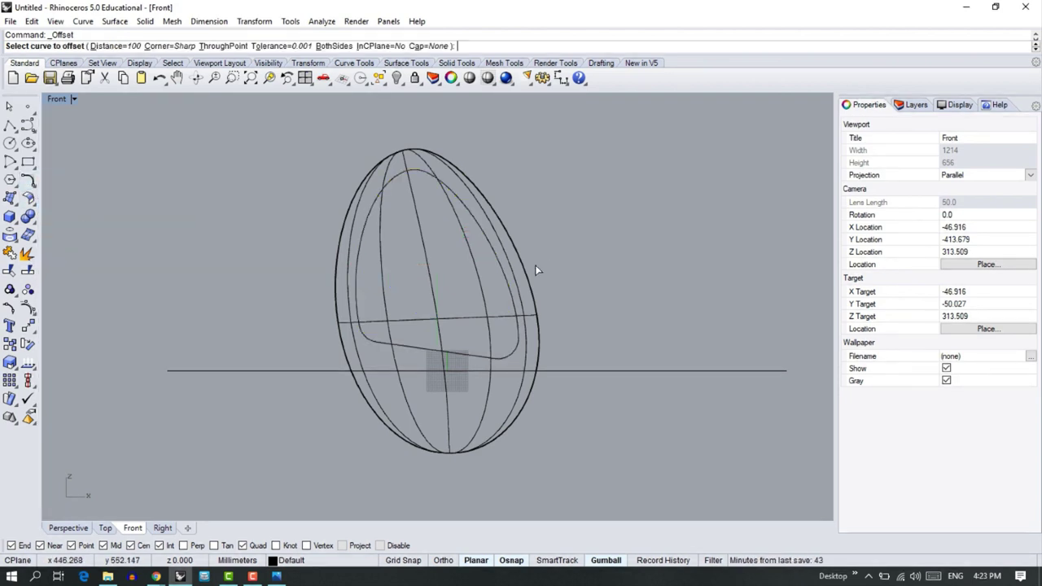
click(502, 270)
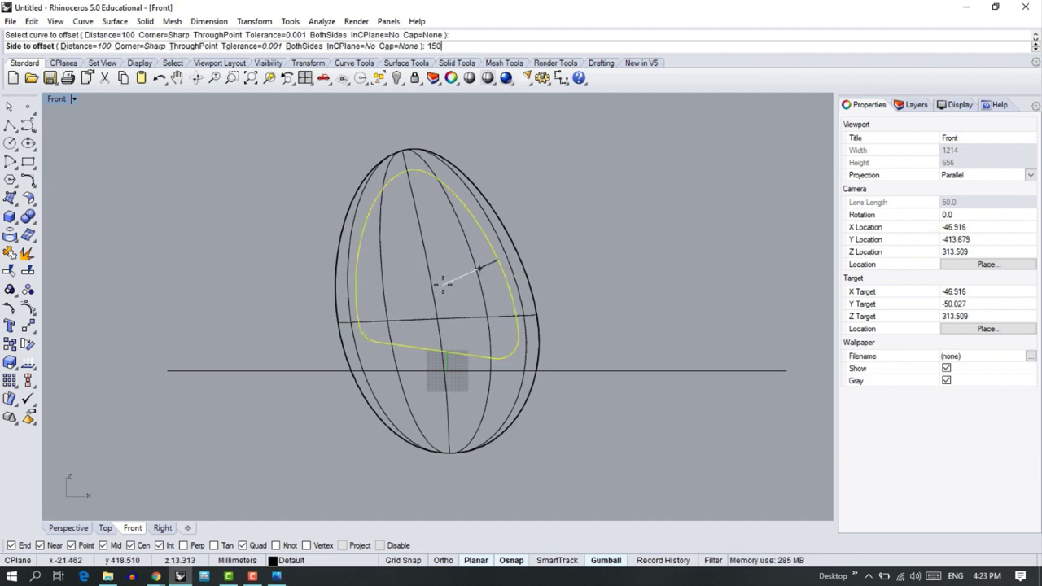
text(150)
key(Return)
click(443, 291)
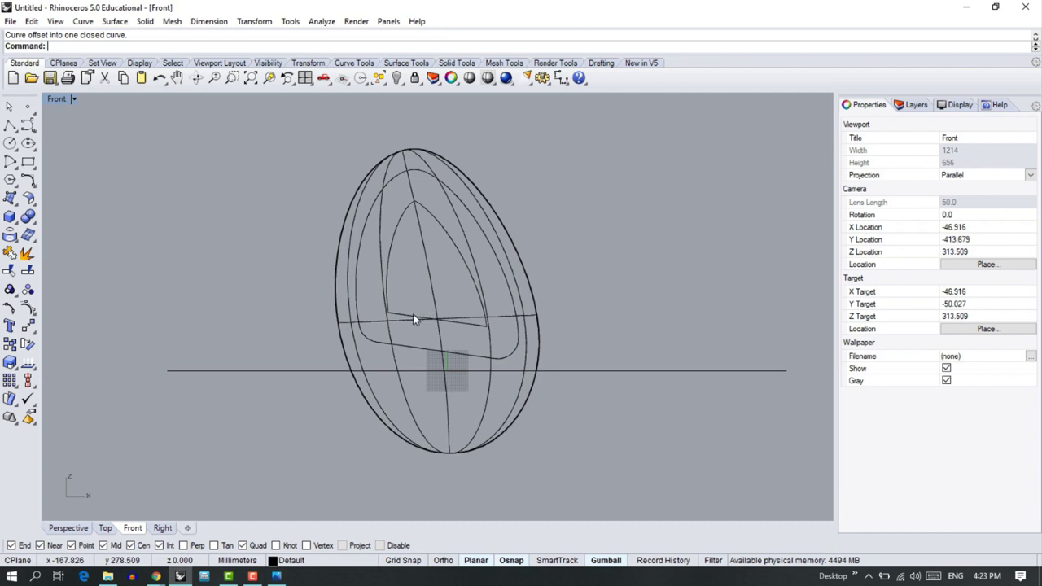
scroll(407, 324, up, 10)
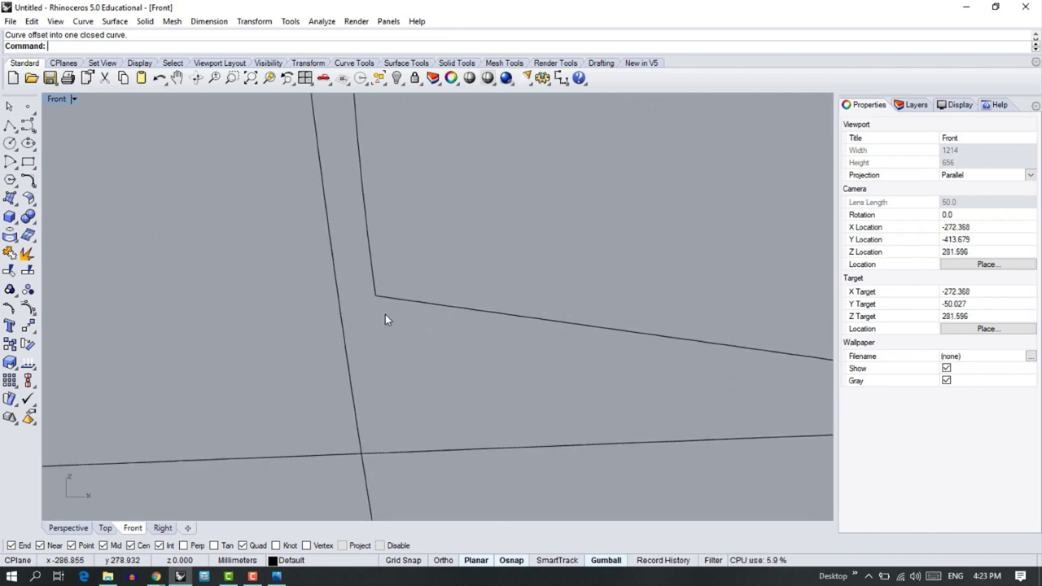
scroll(369, 286, up, 5)
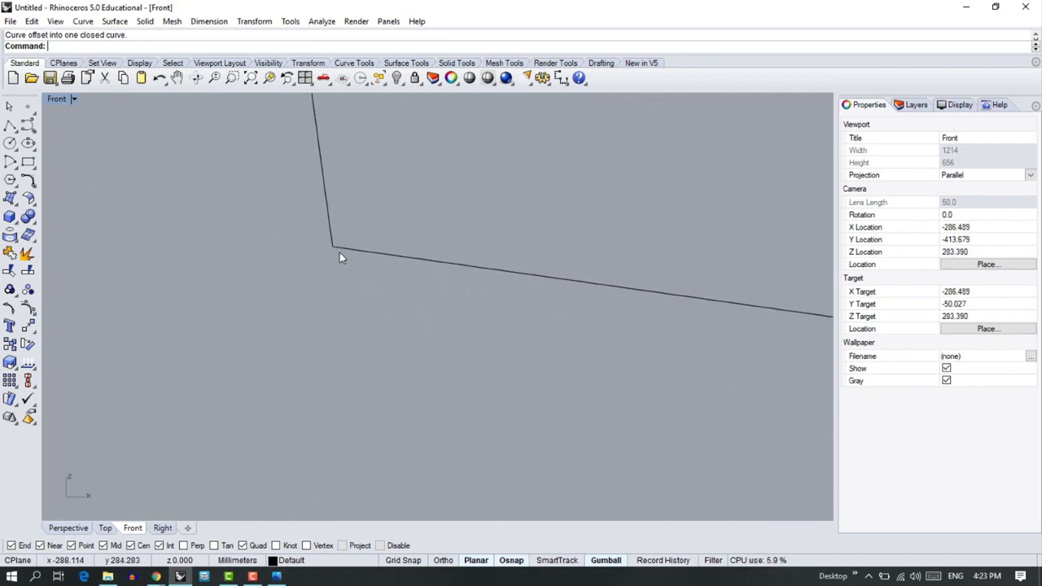
key(ctrl+z)
scroll(342, 269, down, 8)
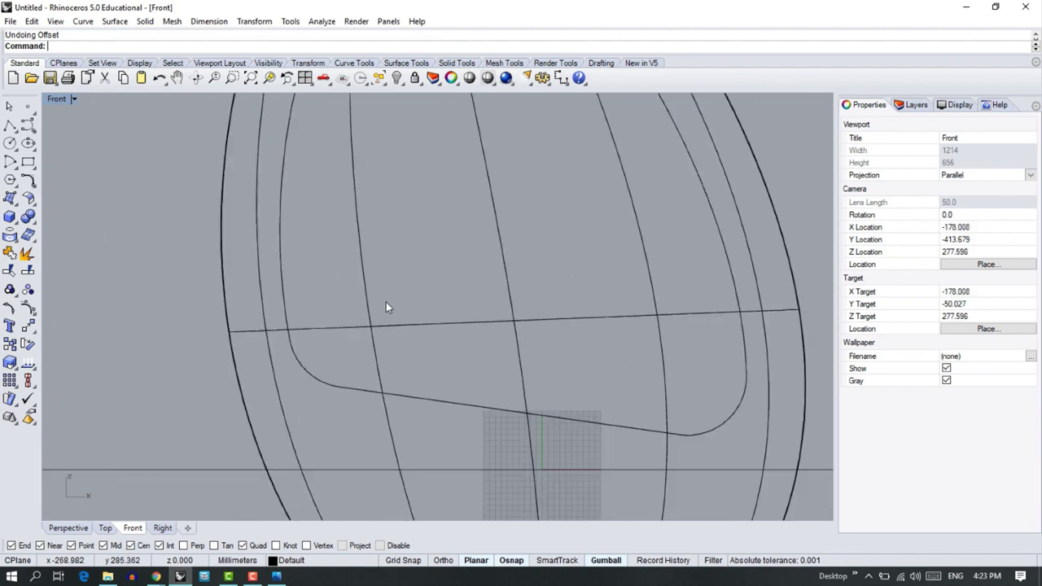
Offset the rounded opening outline inward by 100 mm
key(Return)
click(454, 410)
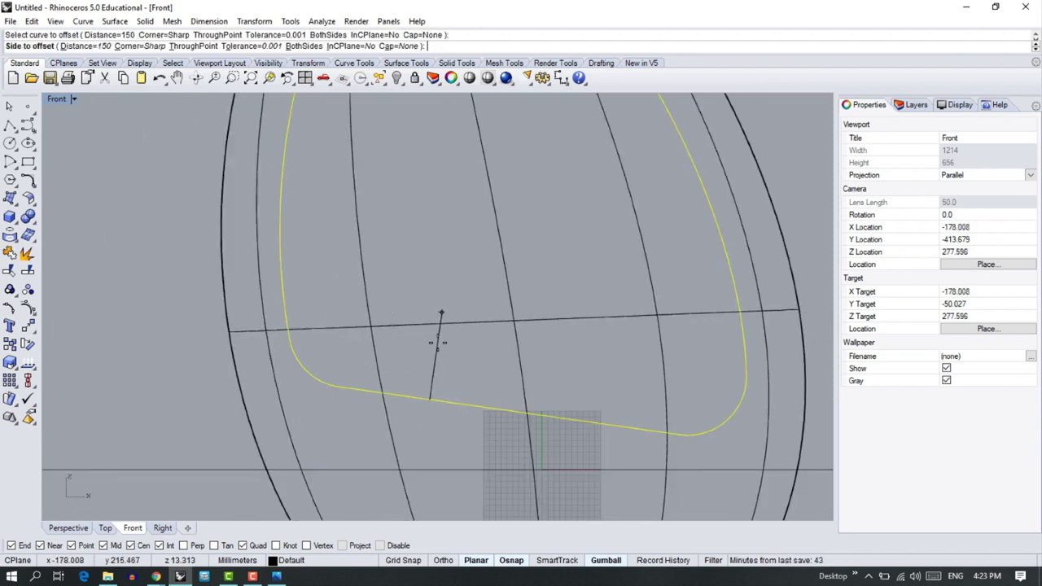
text(100)
key(Return)
click(453, 353)
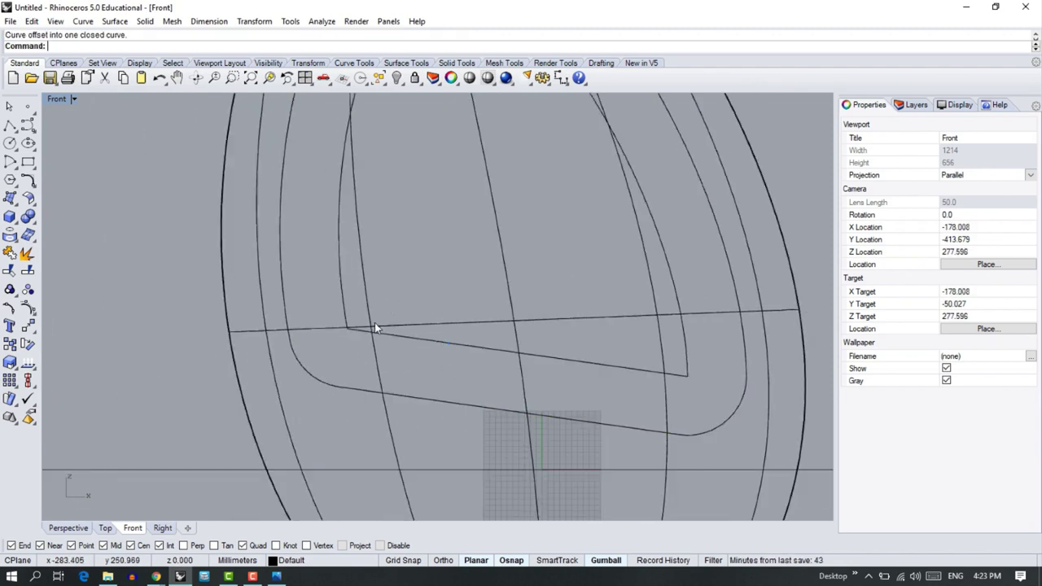
scroll(375, 328, up, 5)
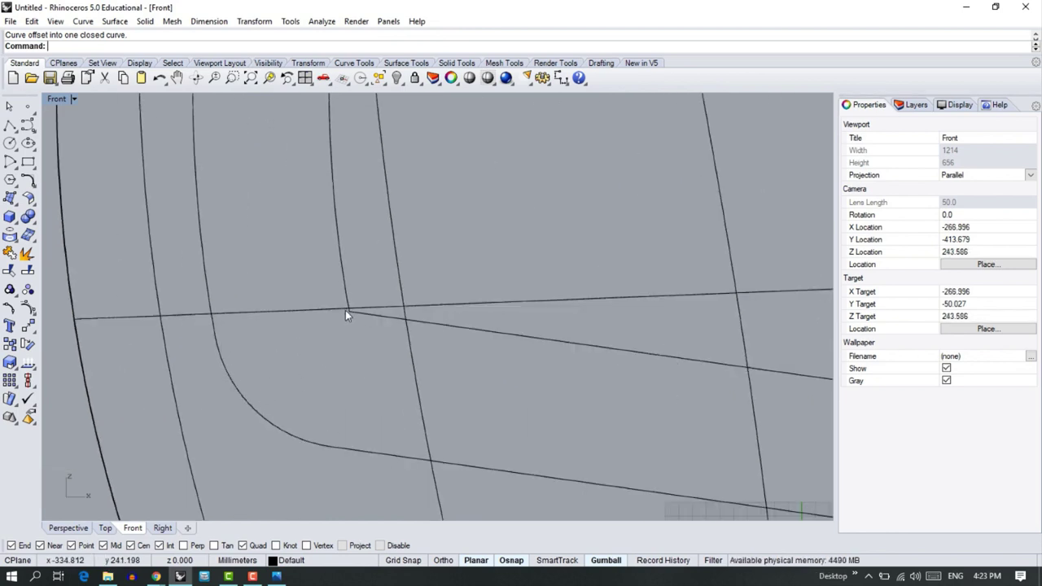
scroll(344, 358, down, 8)
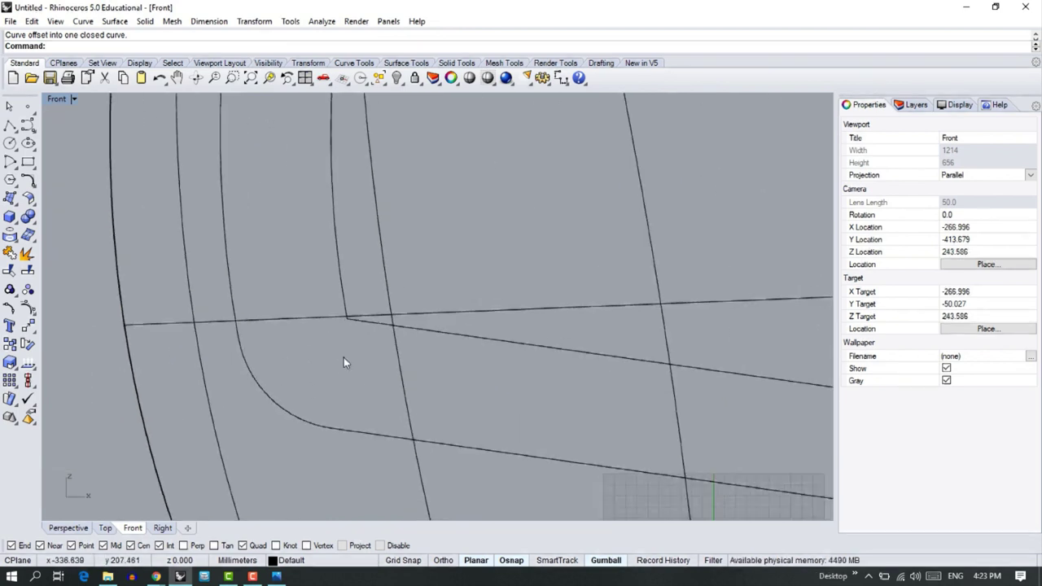
Fillet the inner offset curve's two lower corners and its upper apex with a 50 mm radius
click(28, 180)
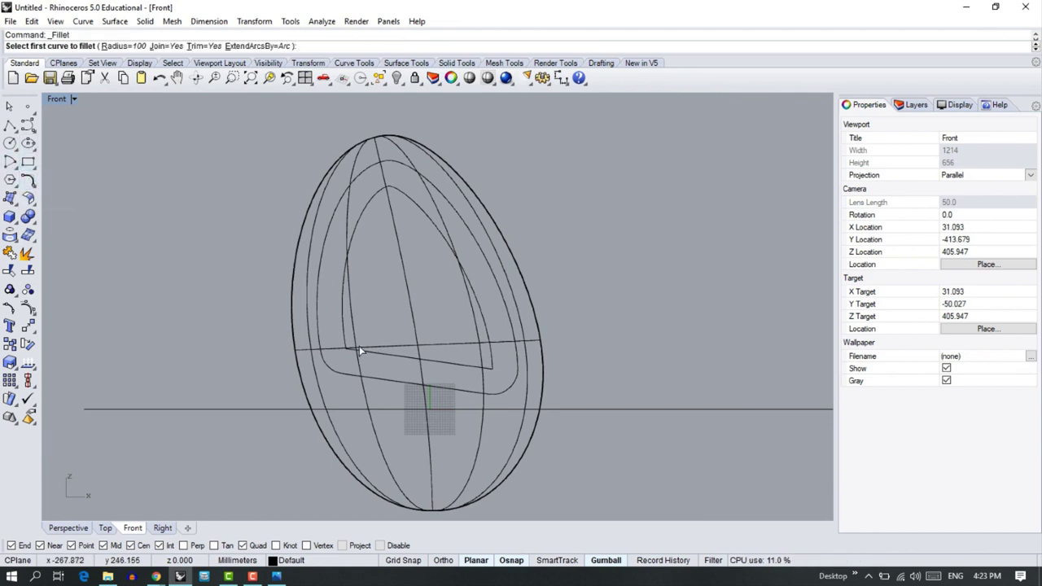
text(50)
key(Return)
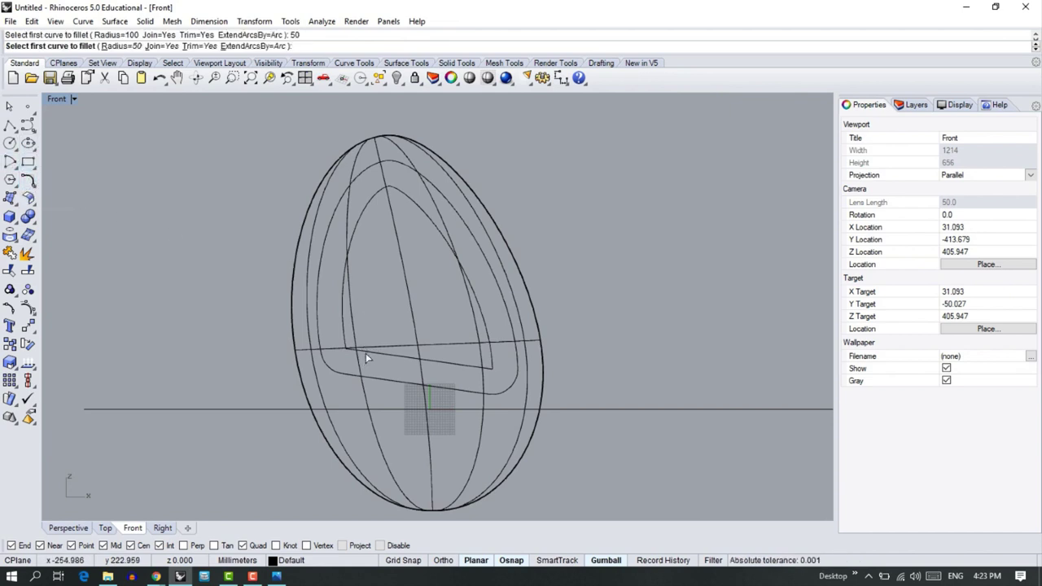
click(365, 352)
click(342, 337)
right_click(460, 371)
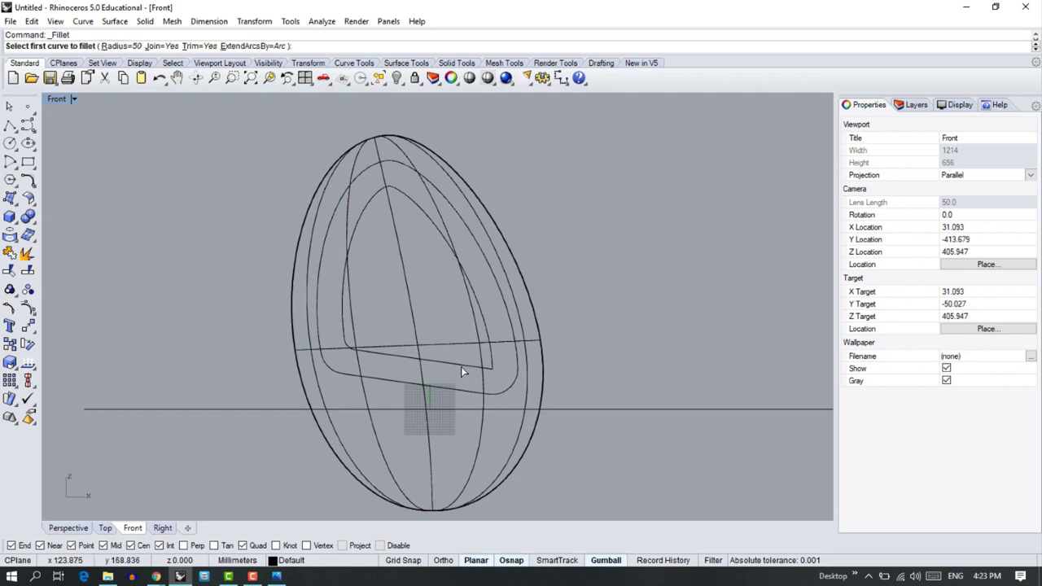
click(461, 366)
click(489, 351)
right_click(405, 181)
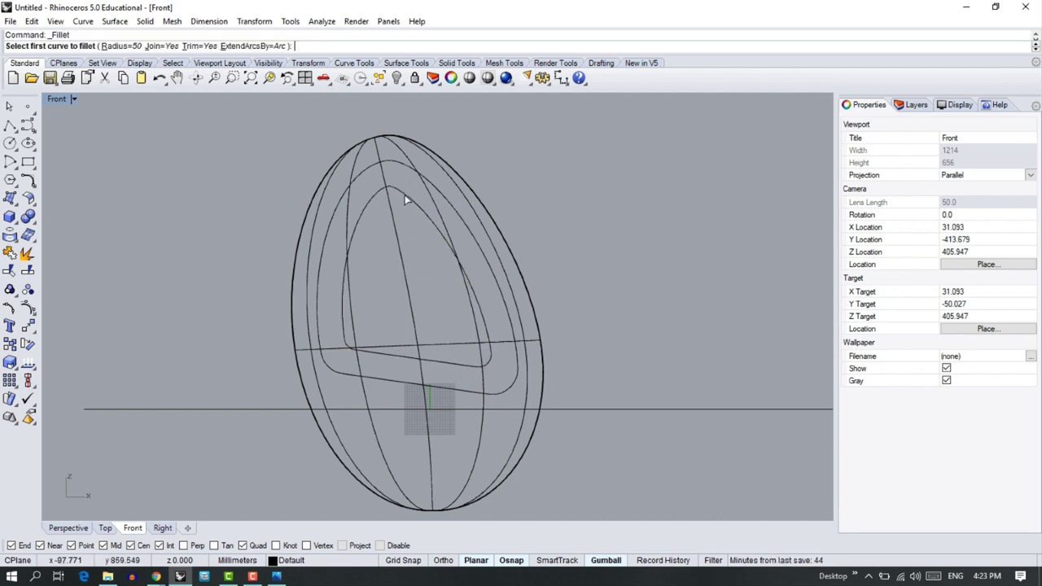
click(407, 195)
click(378, 193)
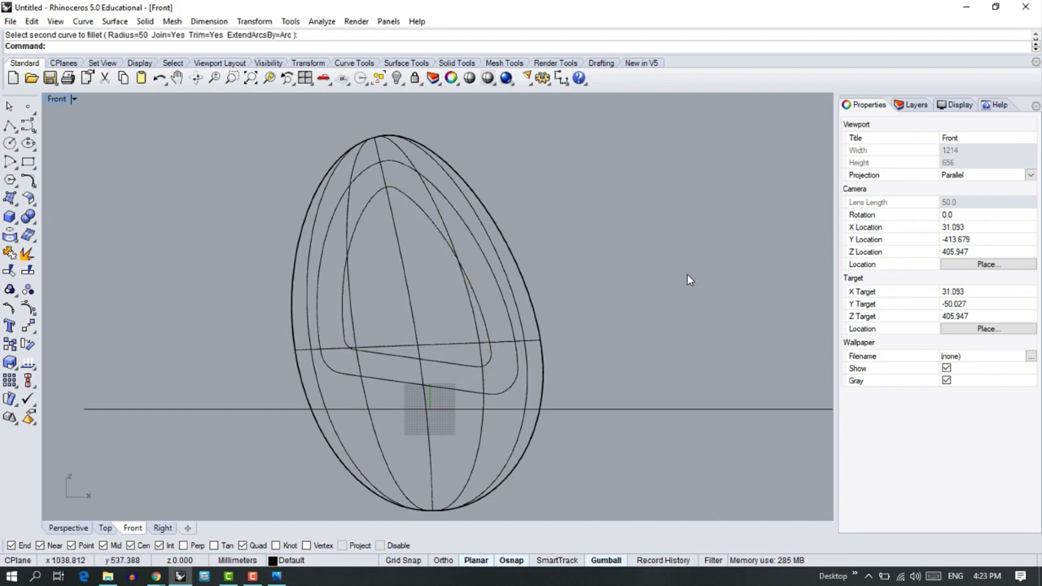
Trim away the egg surface inside the outer rounded outline, using that outline as the cutting curve
click(415, 392)
click(9, 269)
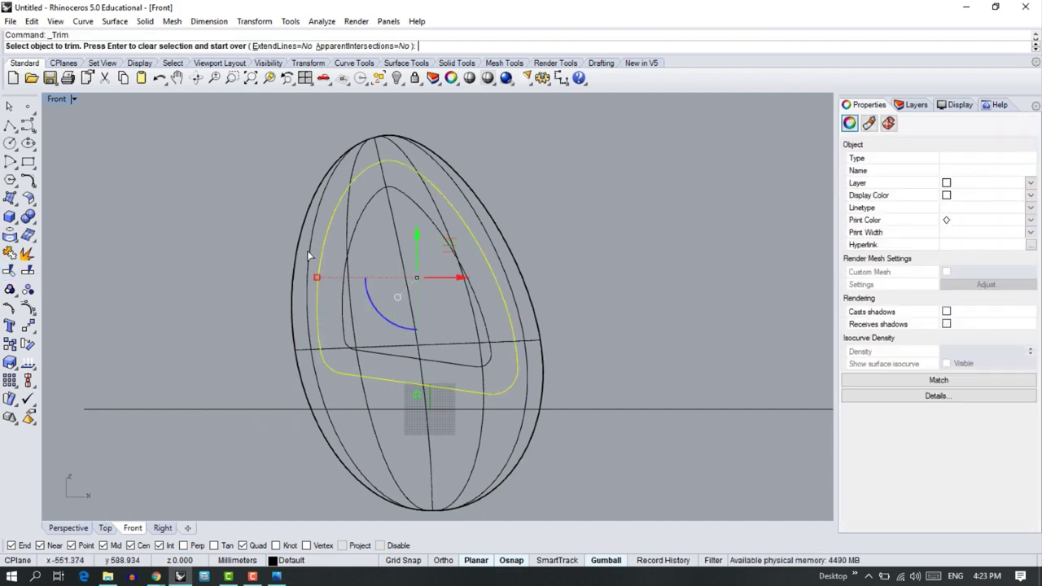
click(388, 265)
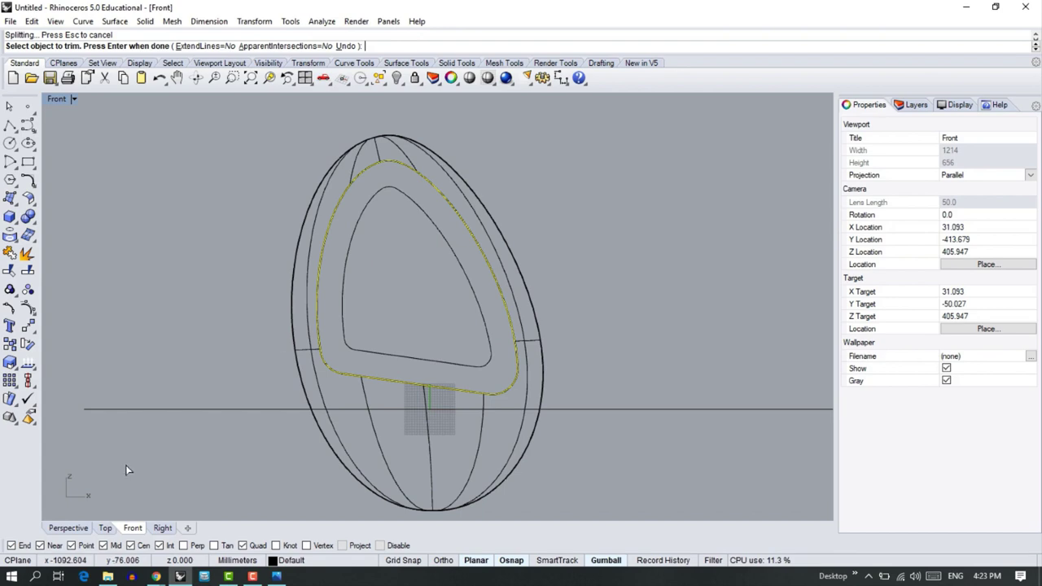
click(77, 527)
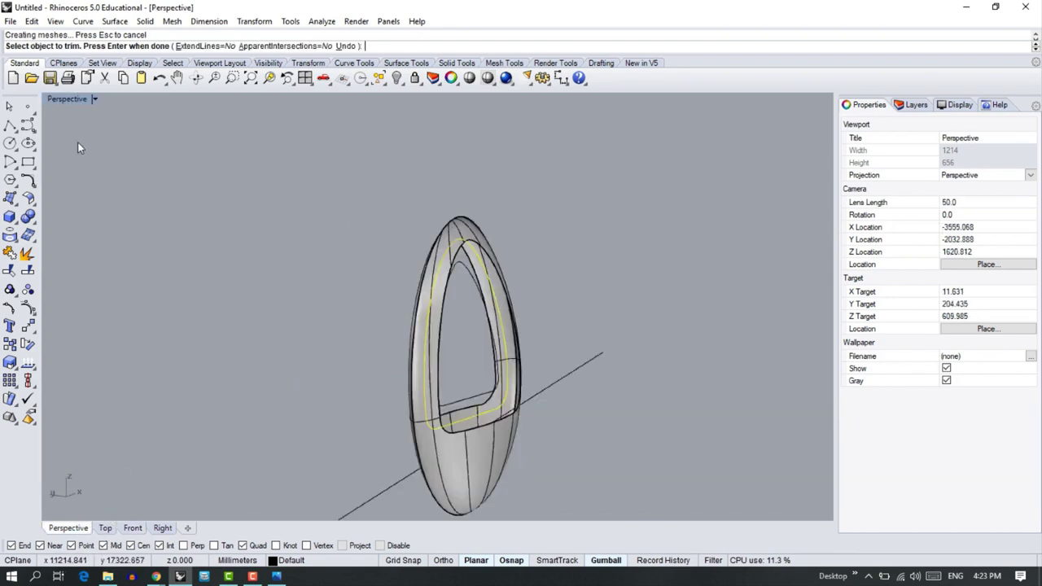
key(Return)
right_drag(239, 285, 936, 324)
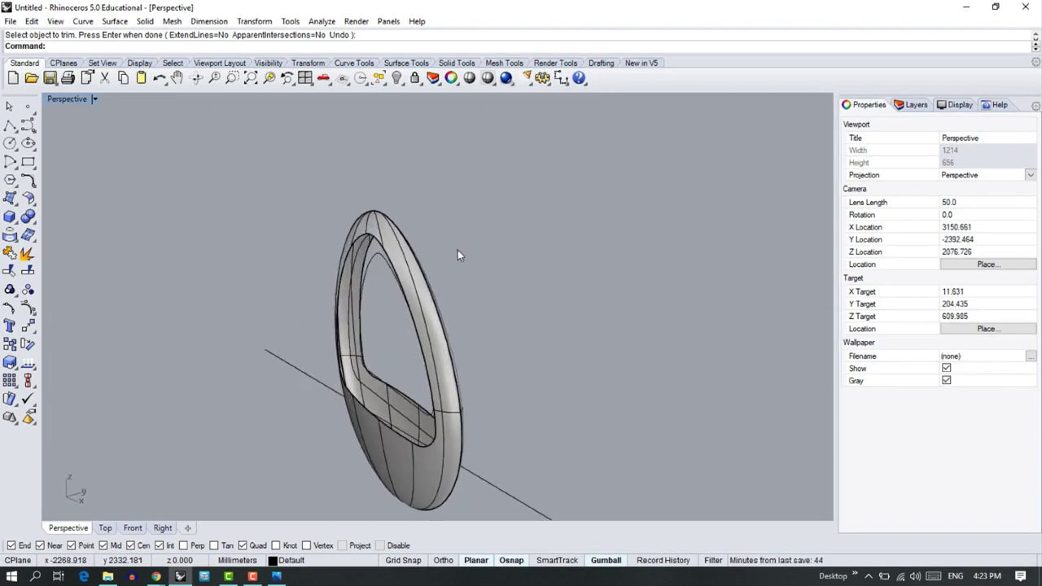
click(368, 267)
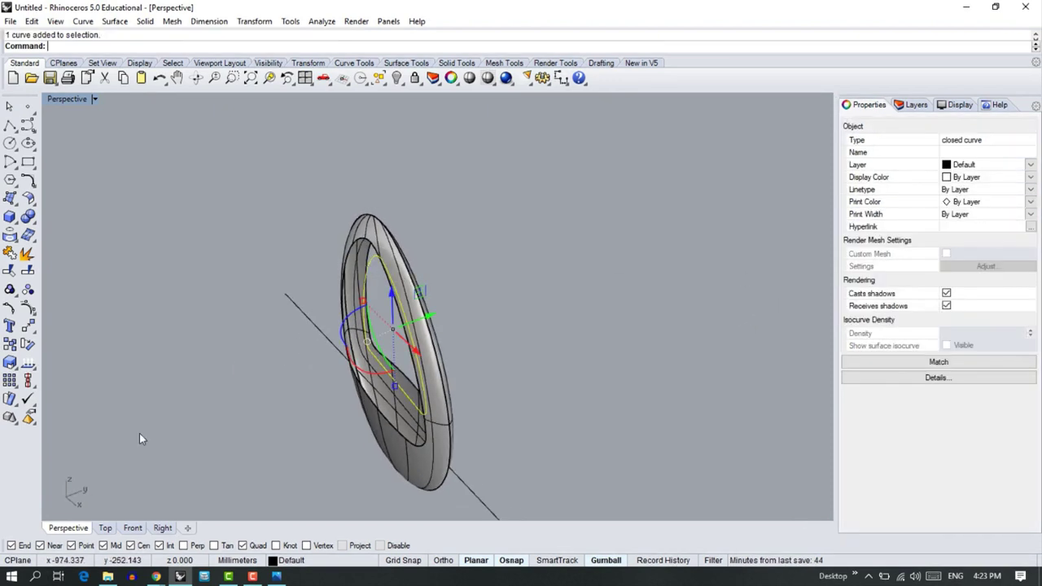
click(105, 528)
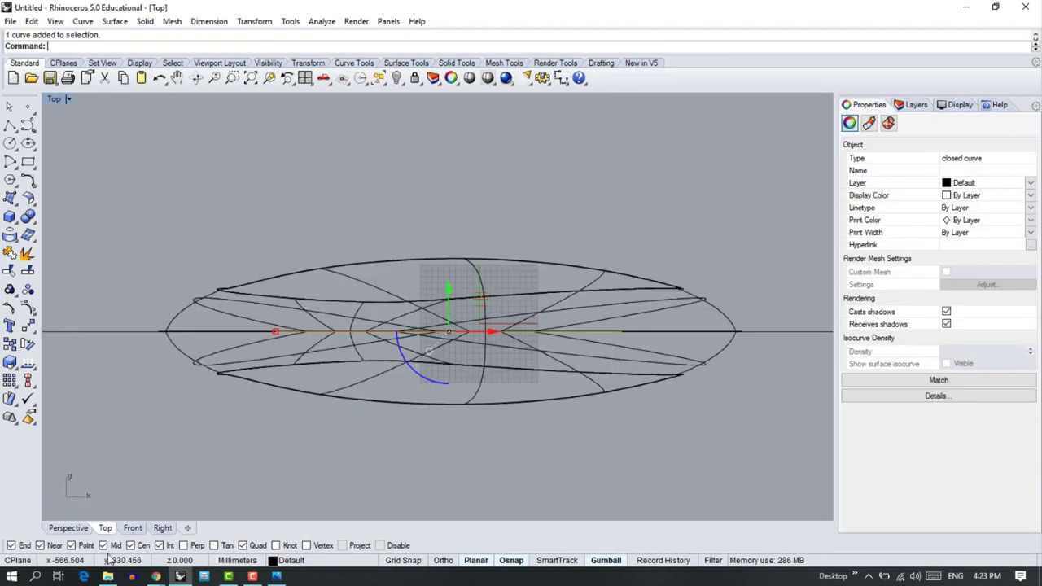
click(70, 527)
right_drag(288, 425, 344, 386)
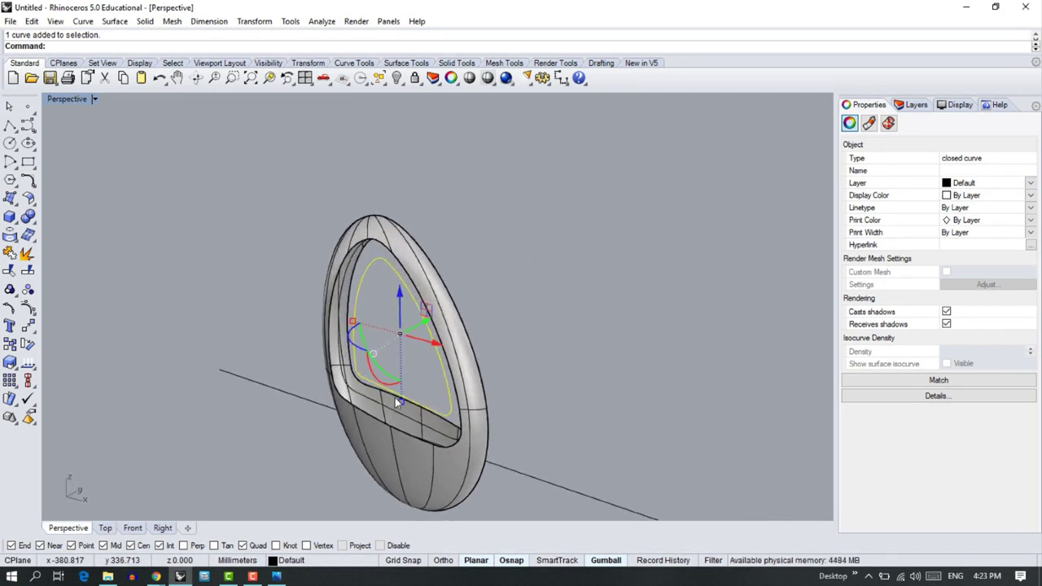
scroll(341, 428, up, 4)
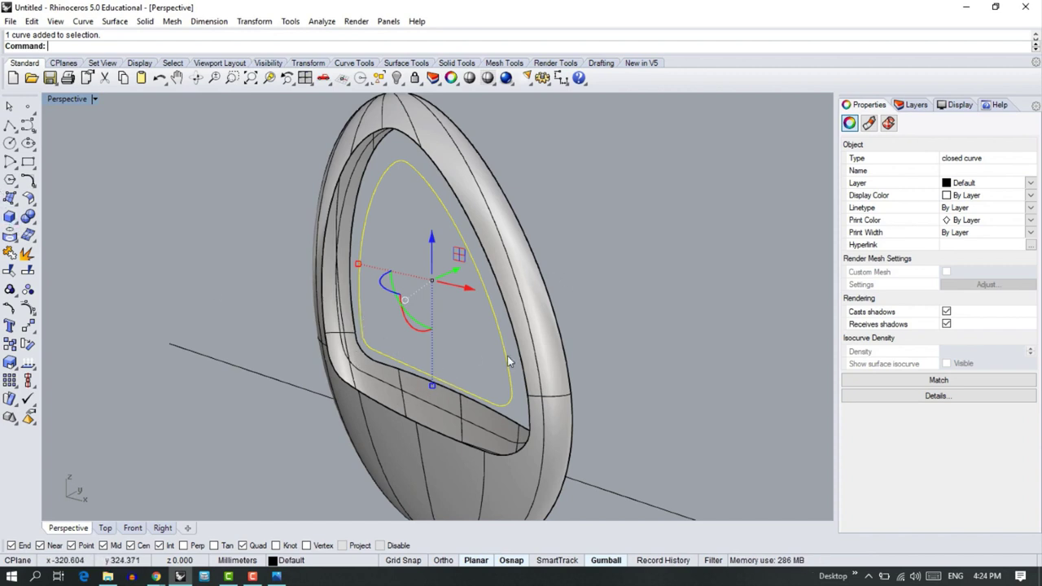
Try a surface blend between the front and back edges of the opening, with tangency continuity on both edges
click(29, 198)
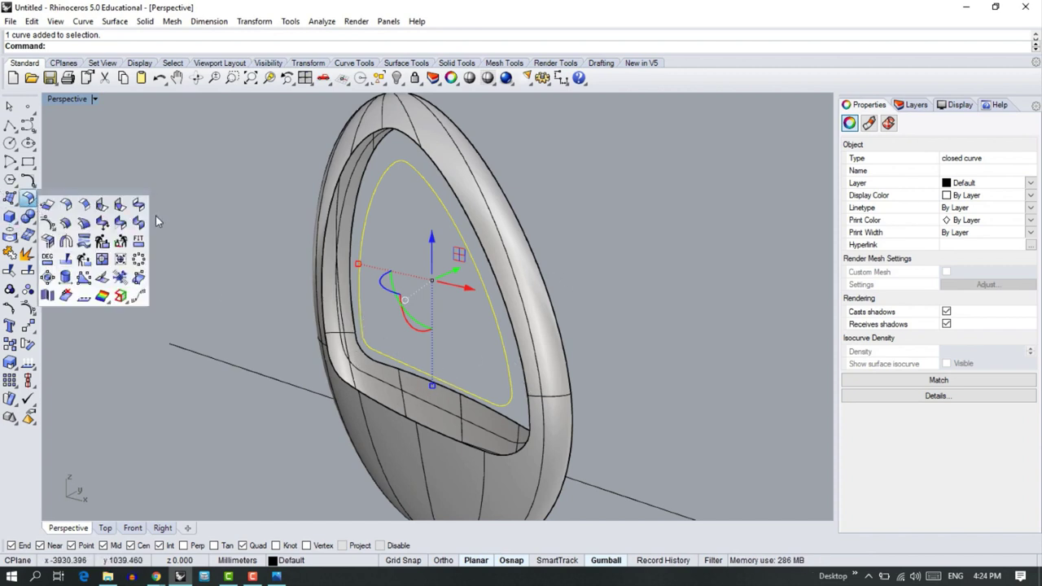
click(138, 206)
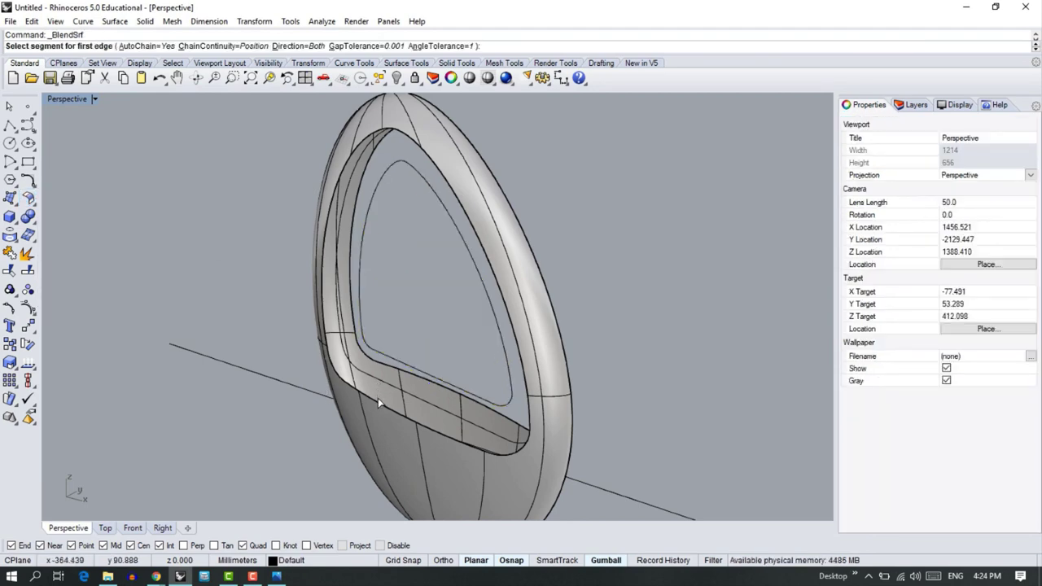
click(378, 400)
click(380, 363)
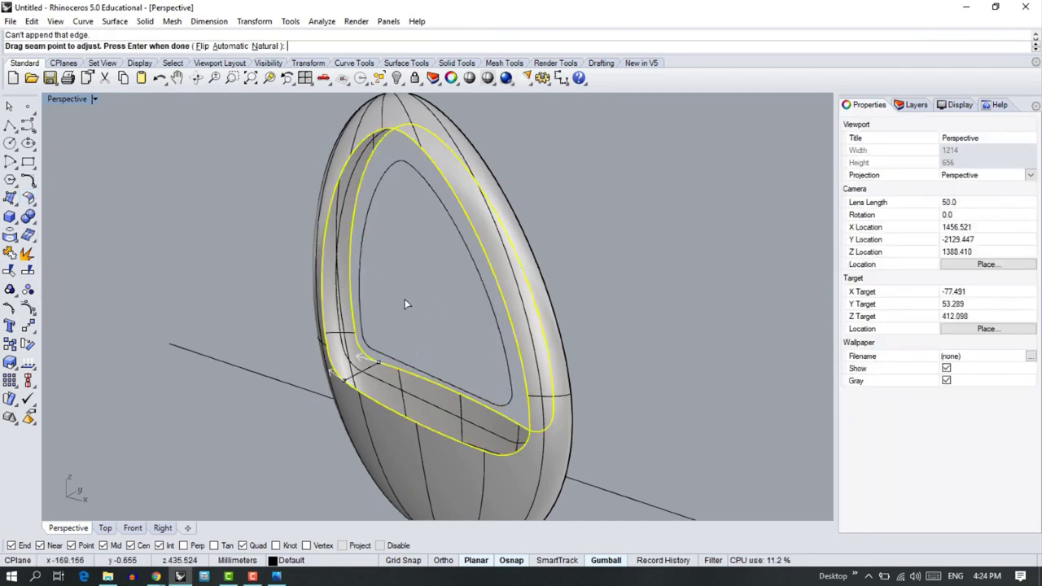
key(Return)
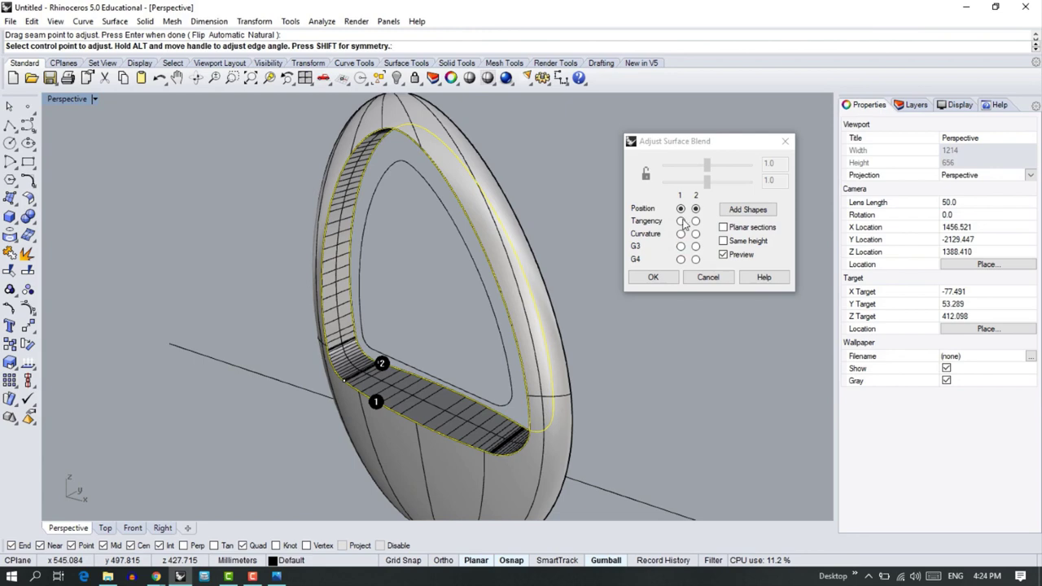
click(680, 220)
click(695, 220)
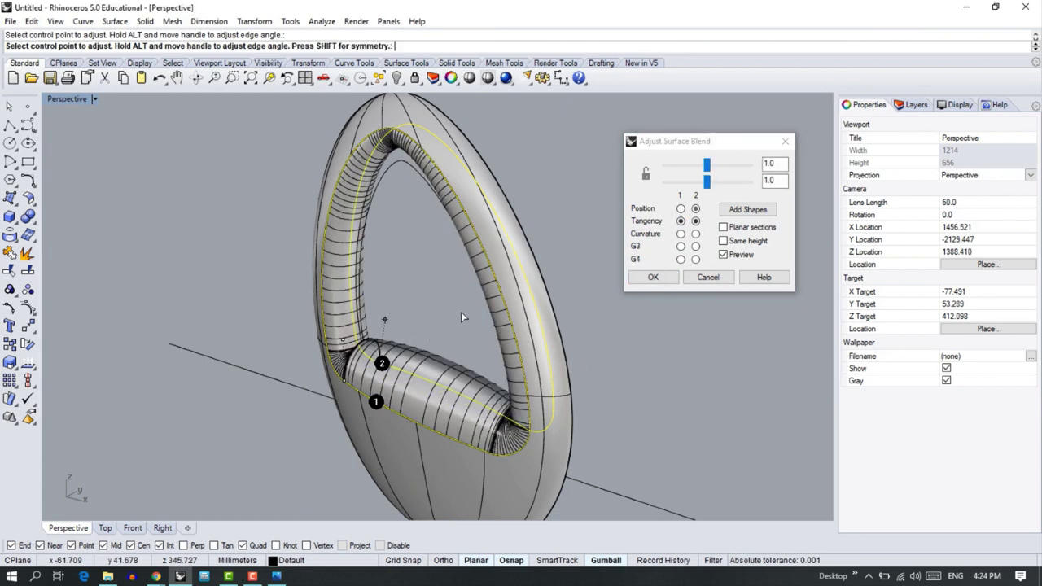
Link the two blend bulge values, reduce both to 0.25 and create the blend surface
scroll(461, 317, up, 6)
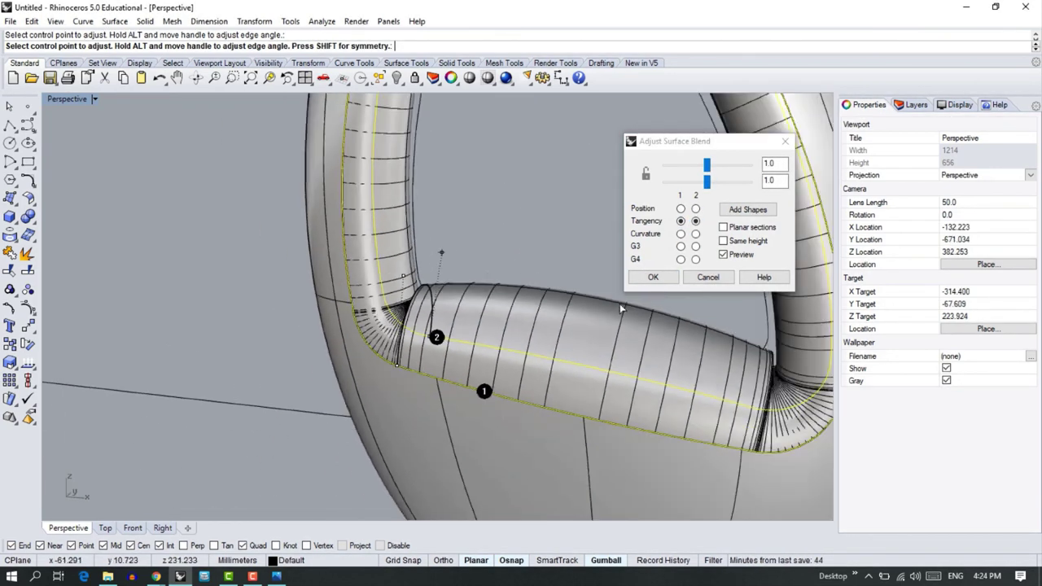
click(645, 174)
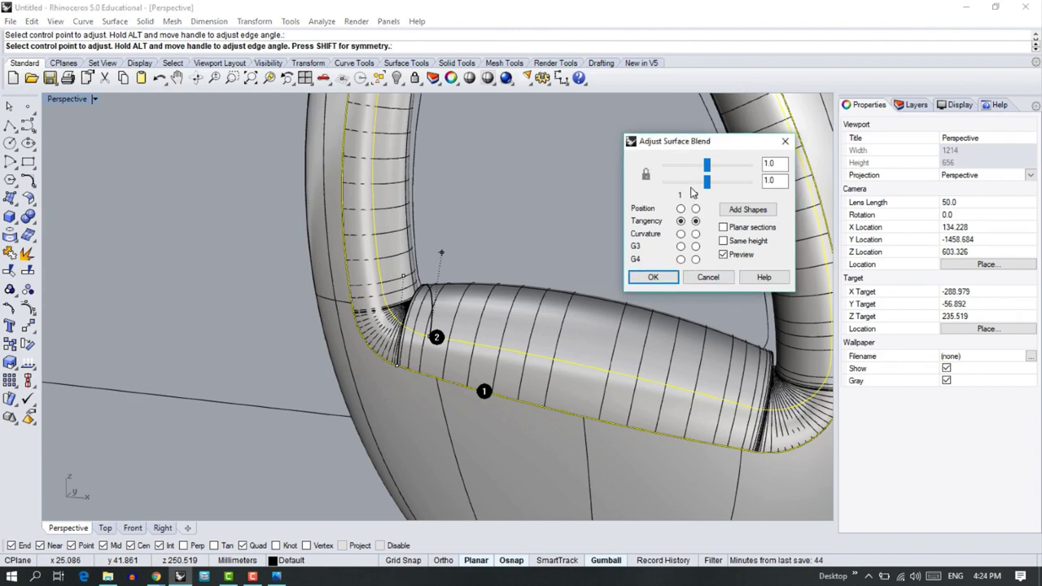
drag(712, 170, 665, 167)
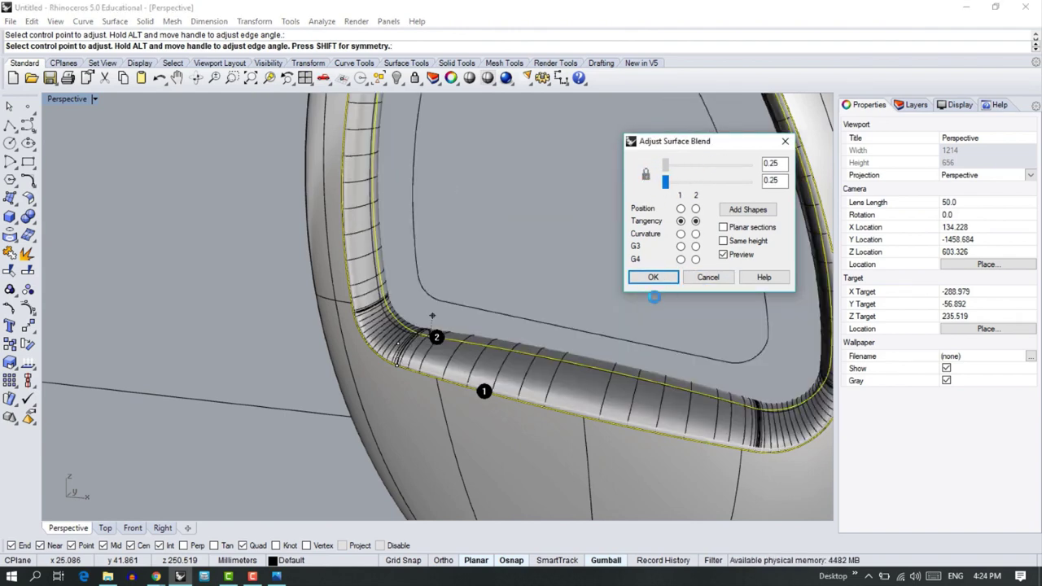
click(653, 278)
Undo the surface blend around the opening
scroll(484, 294, down, 5)
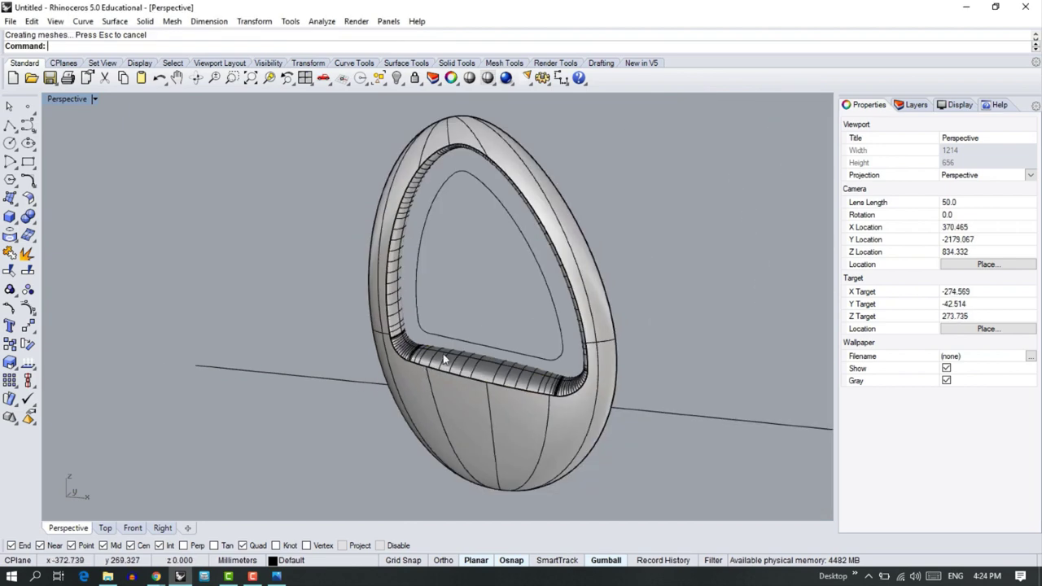
mouse_move(484, 294)
right_down()
mouse_move(506, 215)
mouse_move(481, 284)
right_up()
key(ctrl+z)
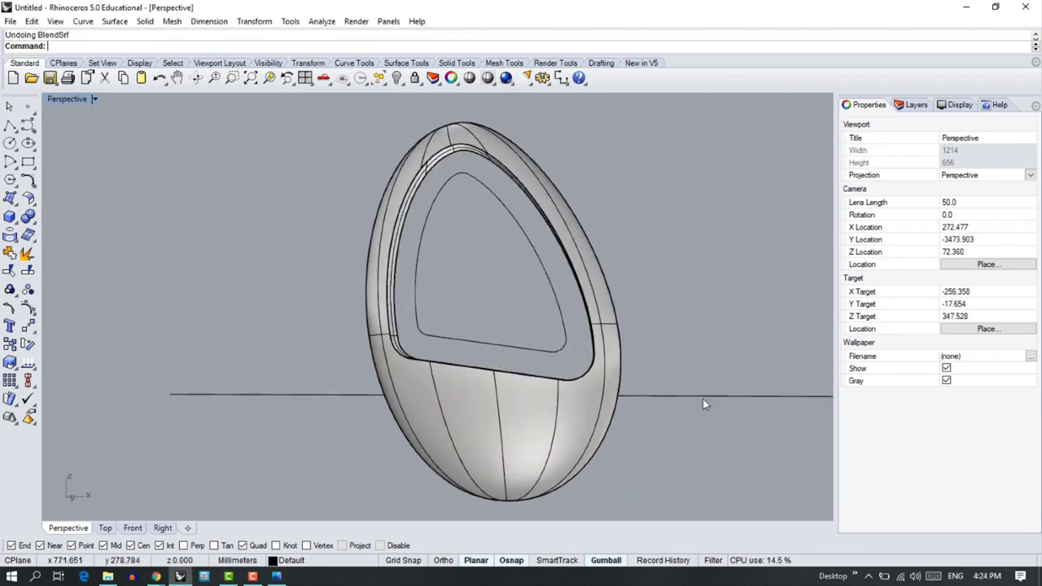
Draw a three-point arc between the opening's front and back lower edges, bulging upward in the Right view
right_drag(691, 367, 652, 426)
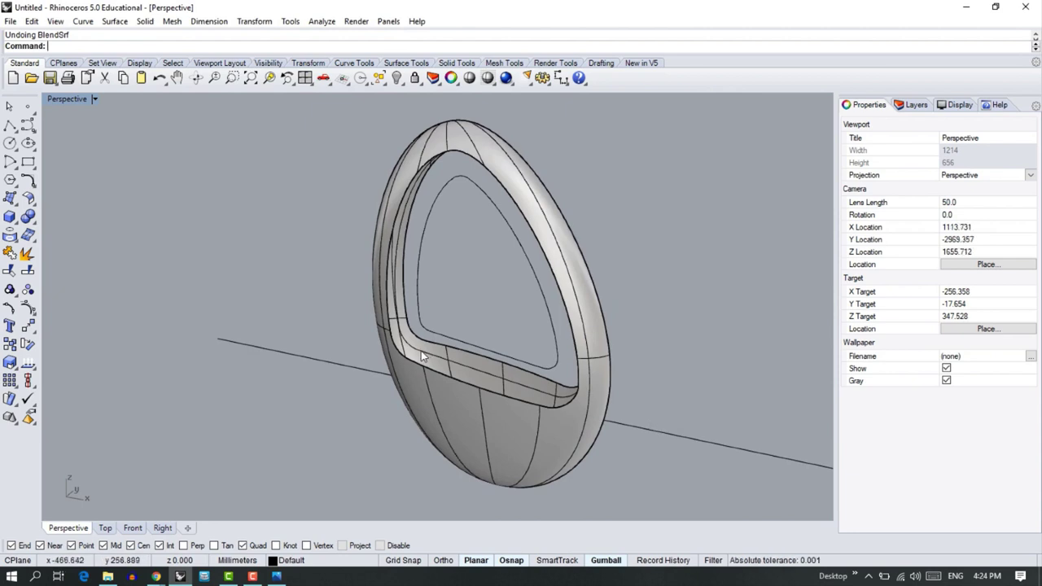
scroll(422, 356, up, 4)
click(16, 169)
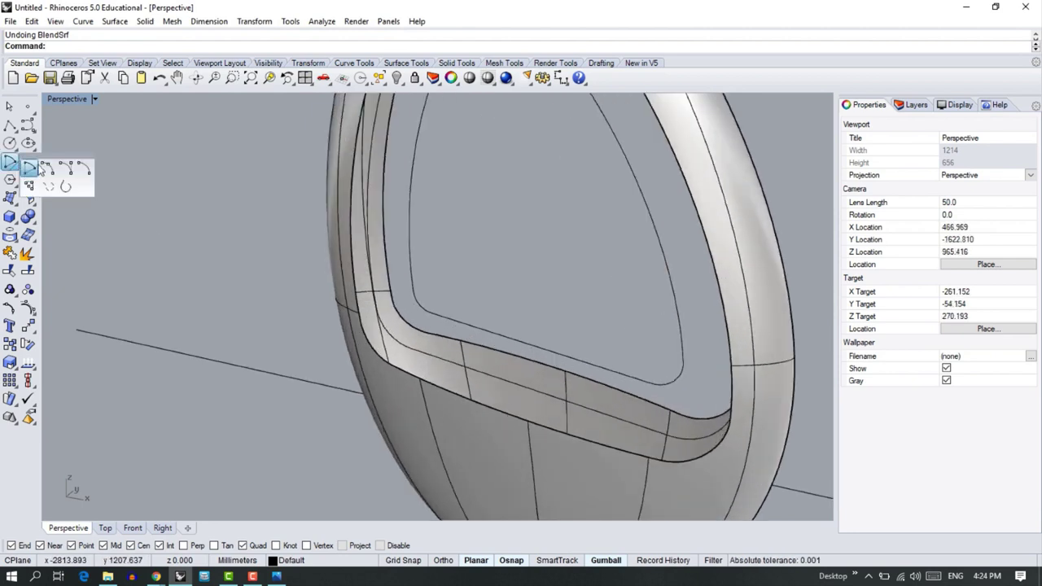
click(47, 169)
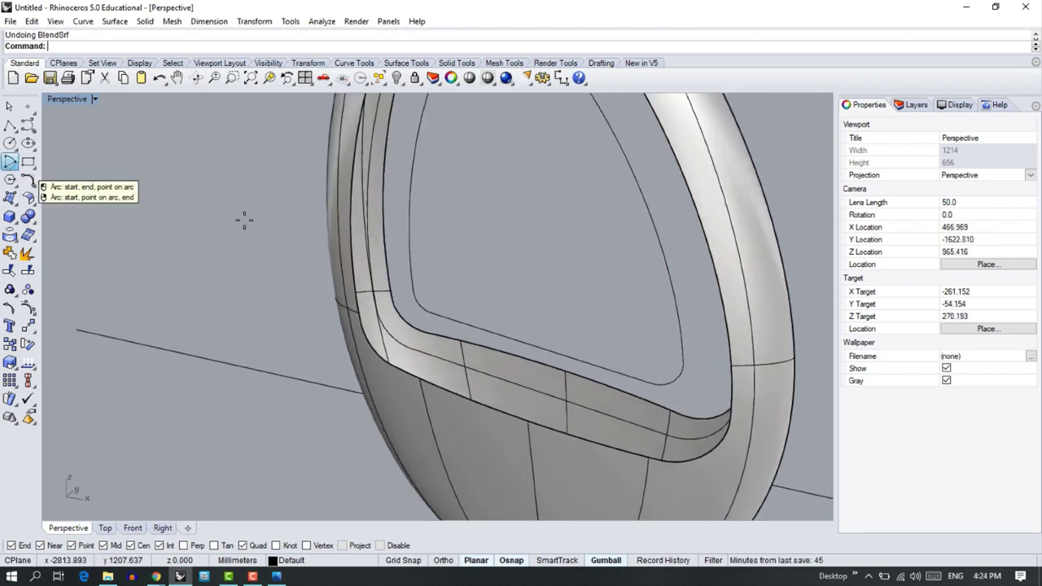
click(500, 411)
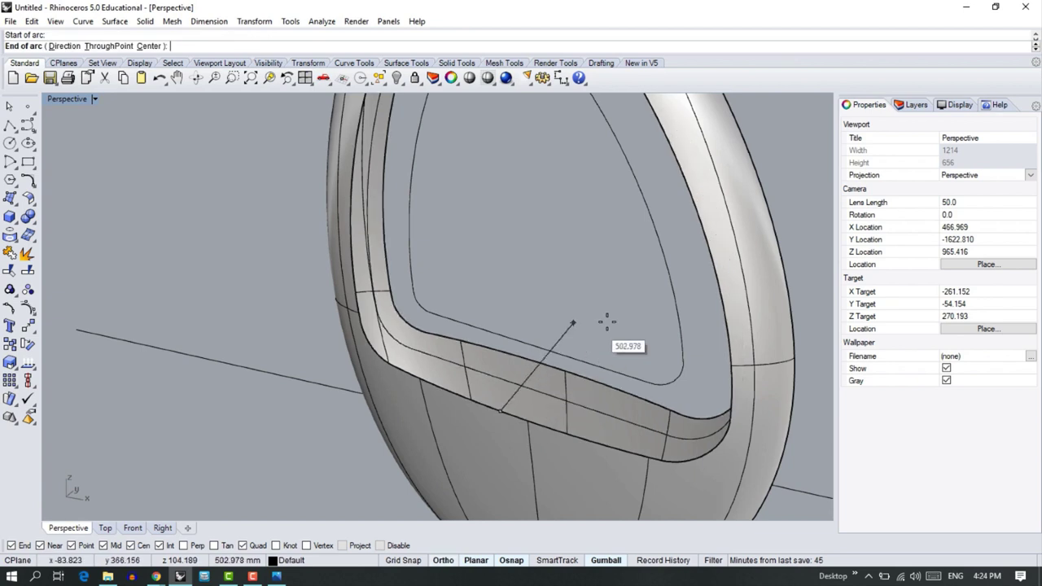
click(542, 363)
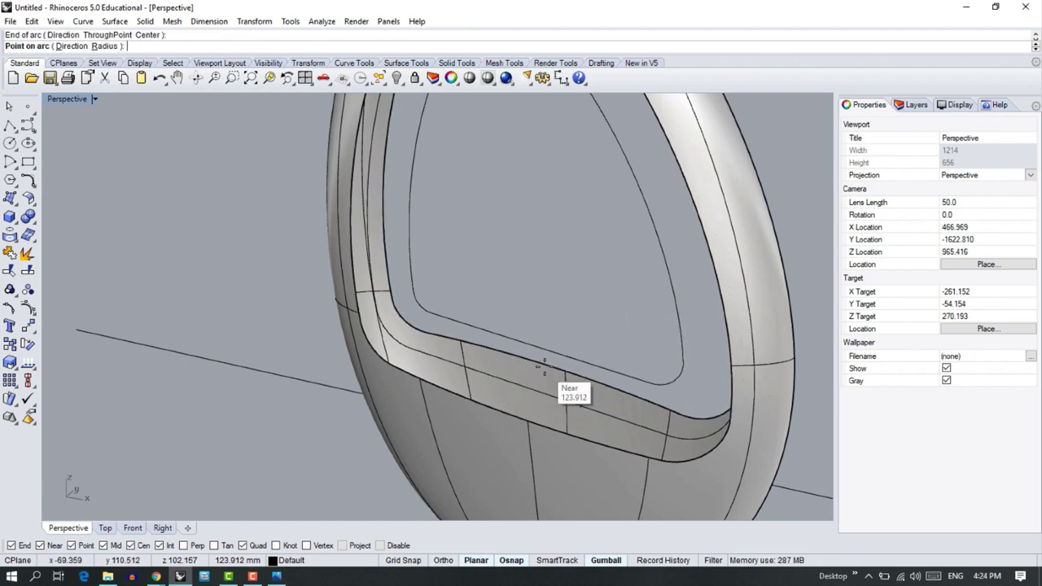
click(163, 527)
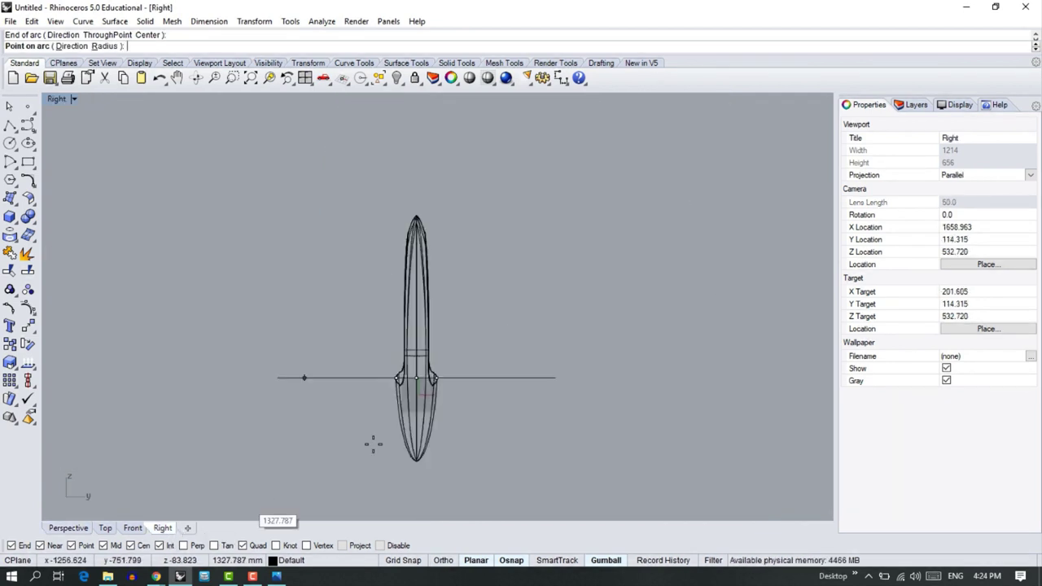
scroll(462, 350, up, 6)
scroll(462, 350, up, 2)
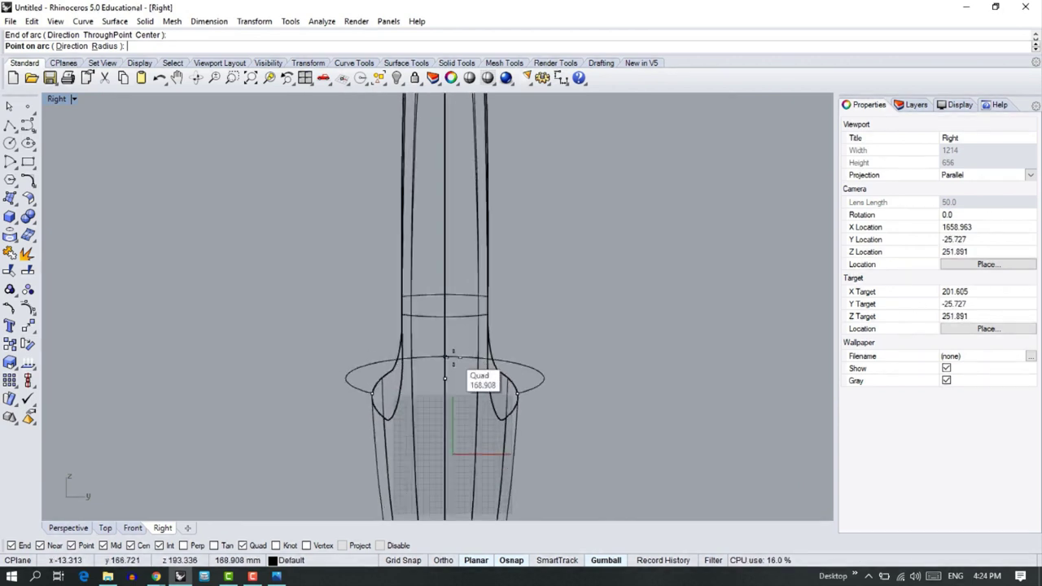
scroll(458, 383, up, 3)
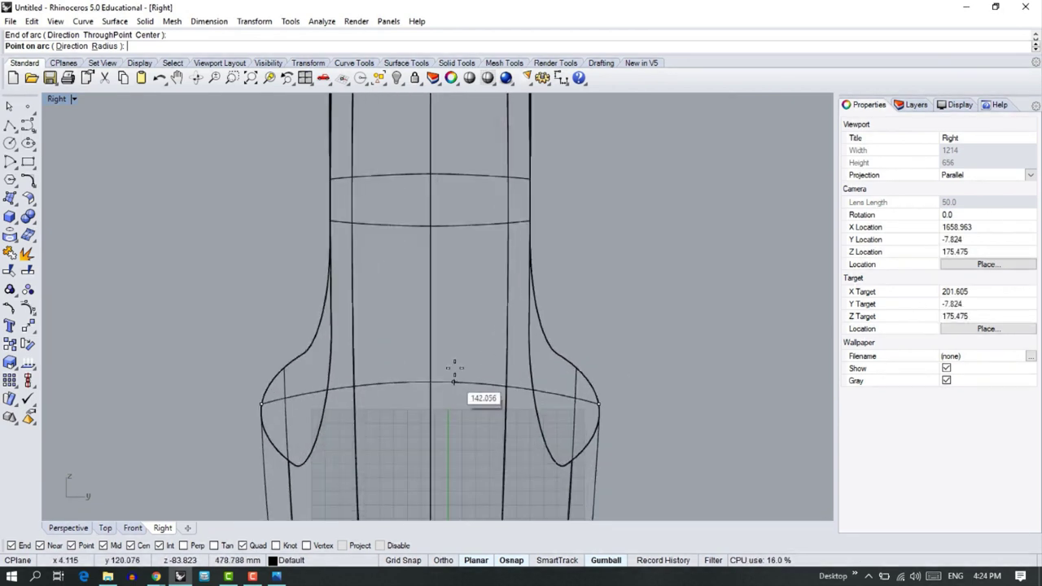
click(468, 321)
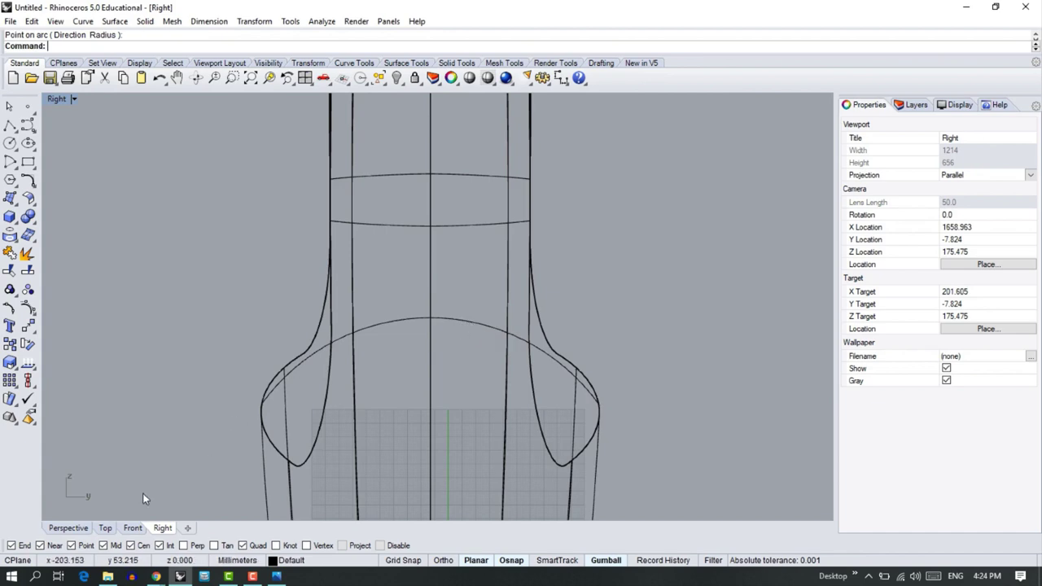
Draw a second three-point arc between the front and back edges at the opening's apex, bulging downward in the Right view
click(68, 529)
scroll(593, 369, down, 3)
scroll(590, 366, up, 5)
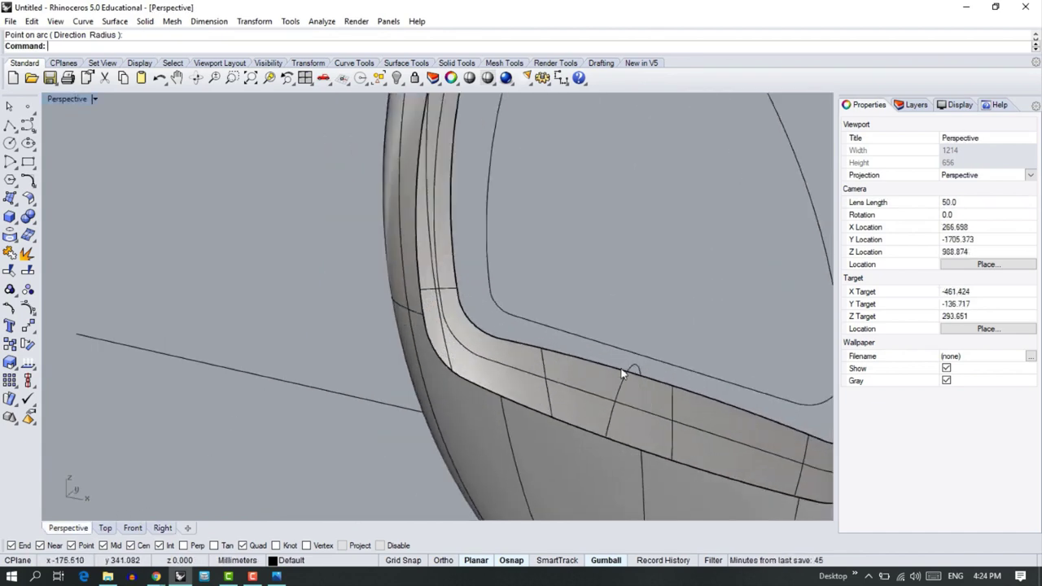
scroll(586, 363, down, 3)
scroll(578, 209, up, 5)
key(Return)
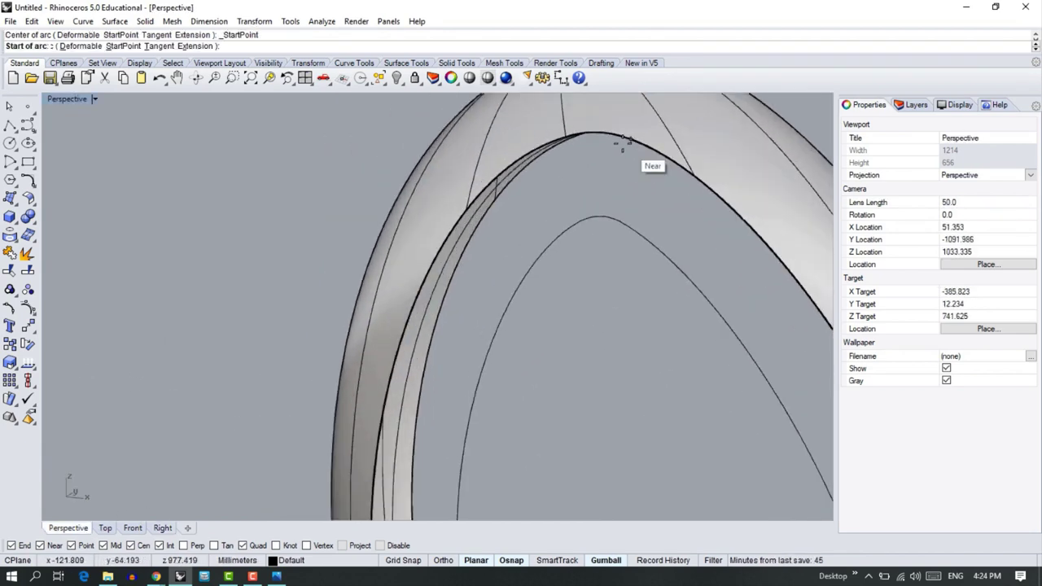
right_drag(590, 140, 574, 122)
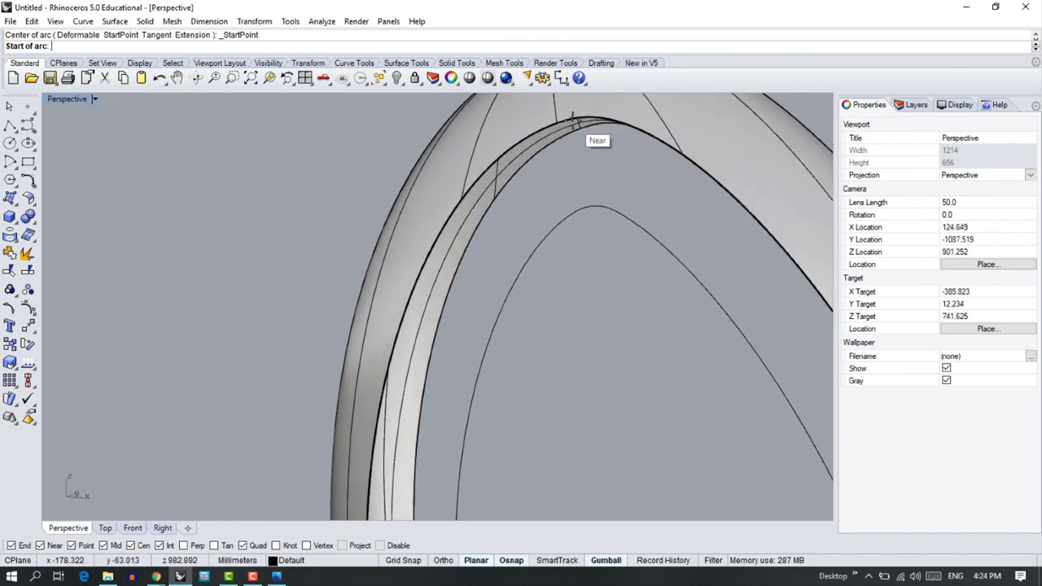
click(574, 120)
right_drag(577, 158, 376, 265)
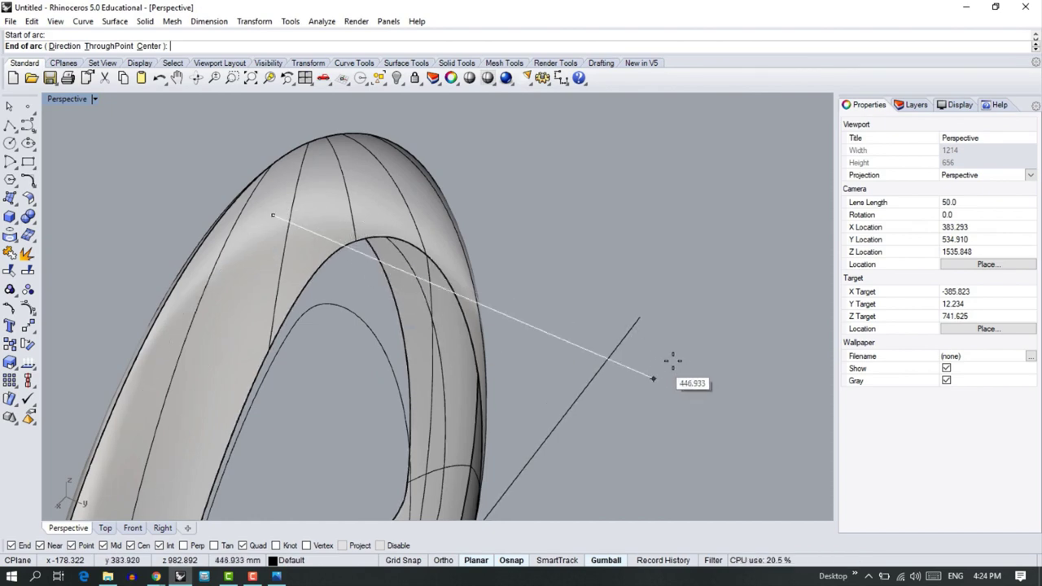
right_drag(670, 360, 425, 305)
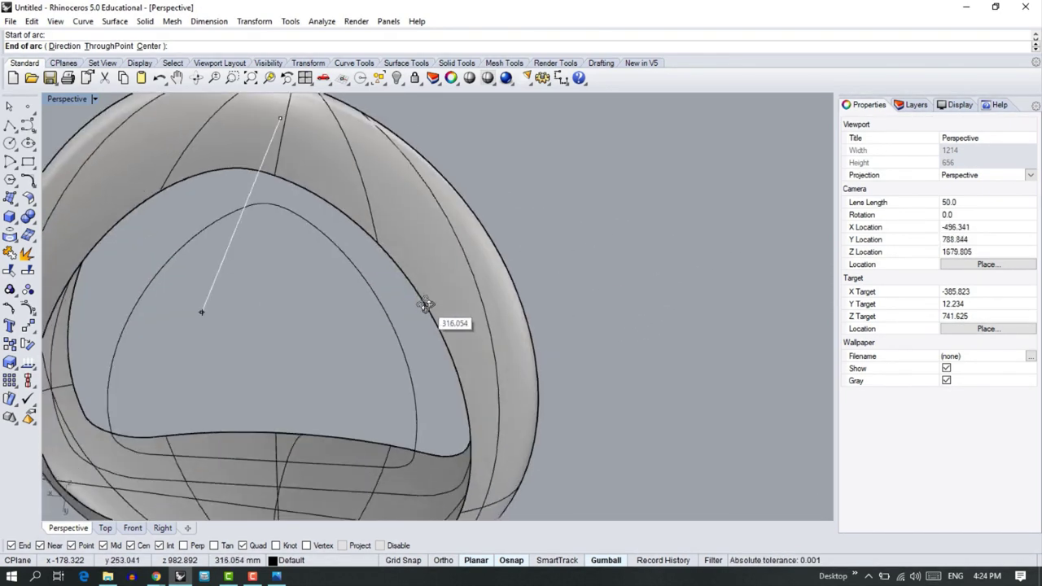
click(253, 175)
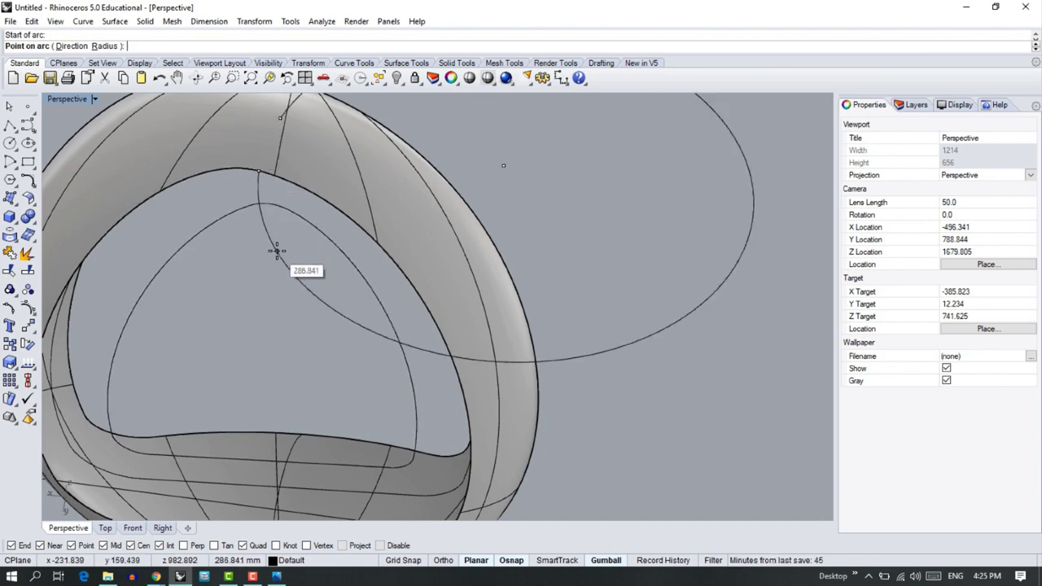
click(163, 528)
scroll(521, 285, down, 8)
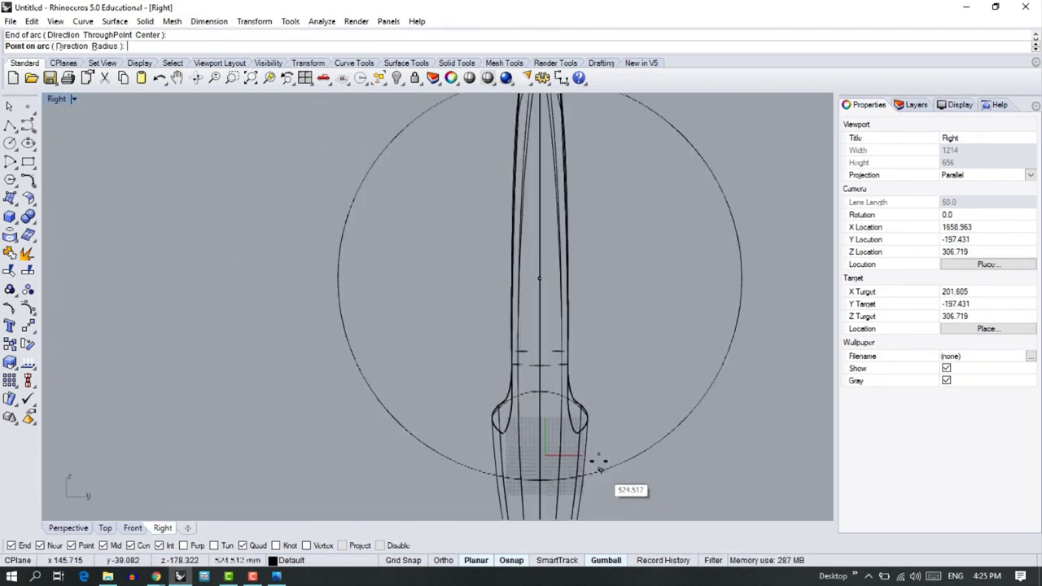
scroll(576, 284, up, 6)
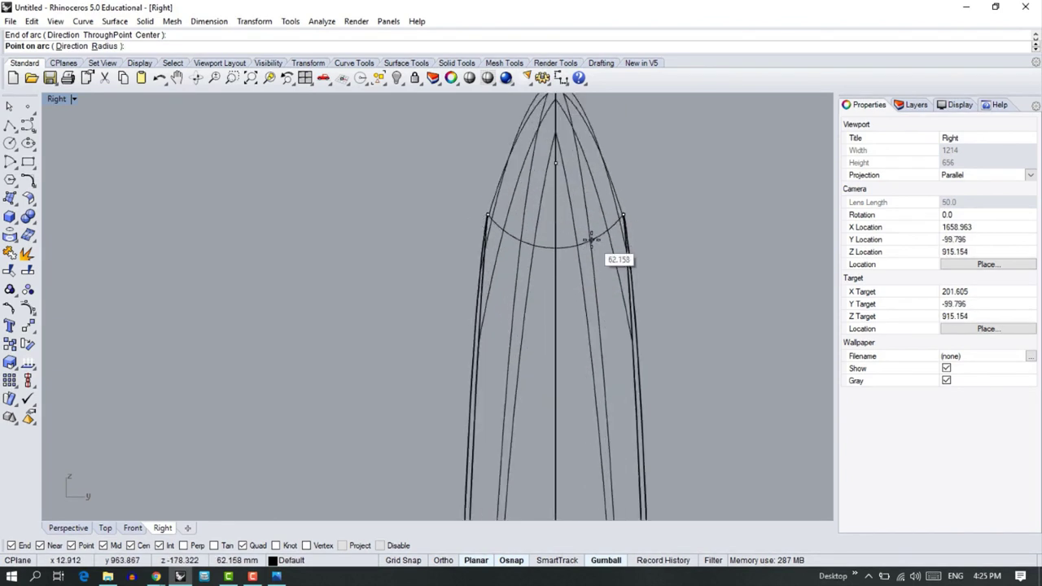
click(583, 239)
Show the upper arc's control points and move its three middle points straight down to deepen the arc
click(562, 244)
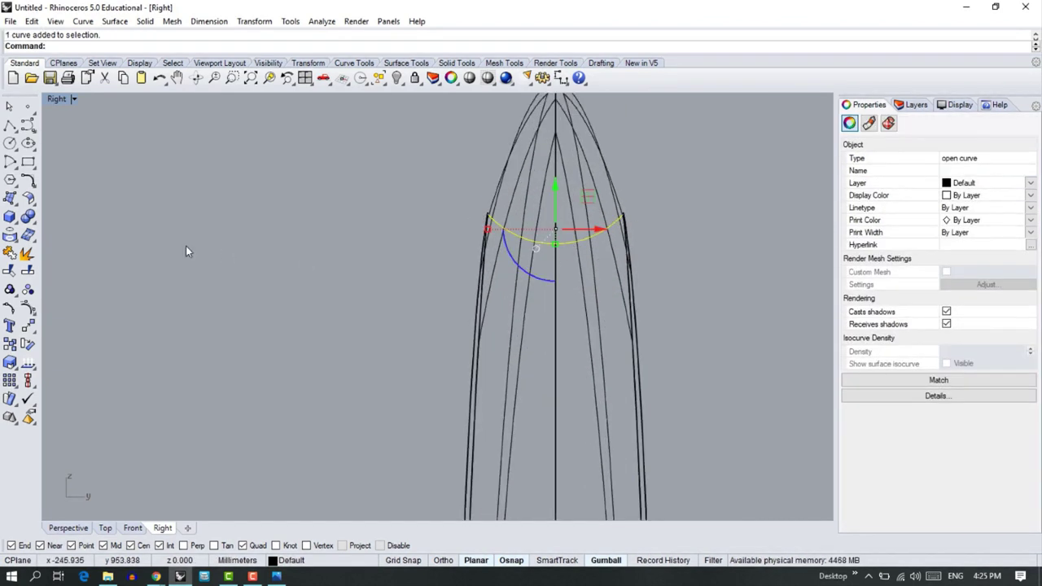
click(28, 308)
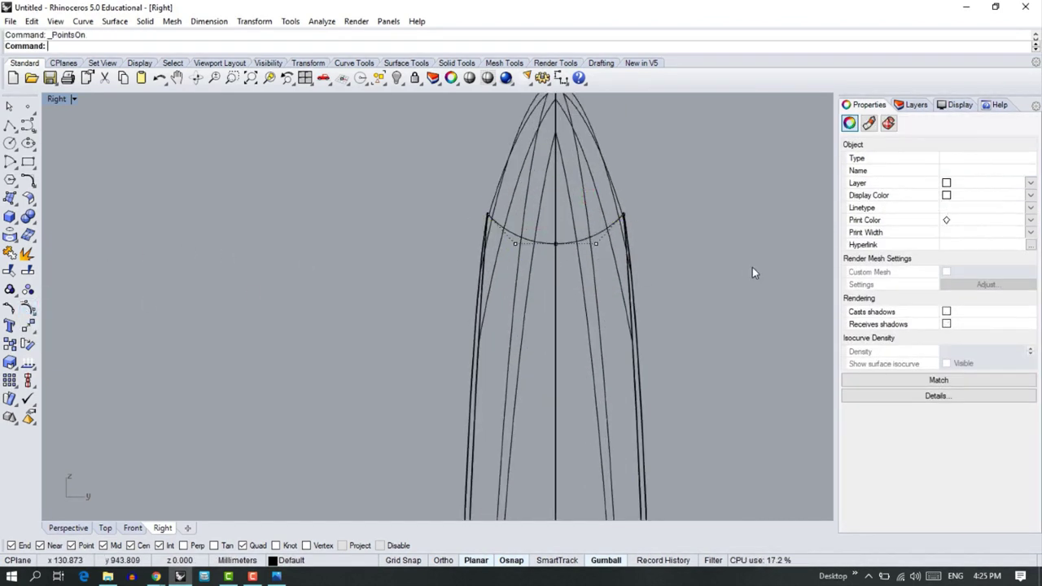
drag(436, 240, 647, 287)
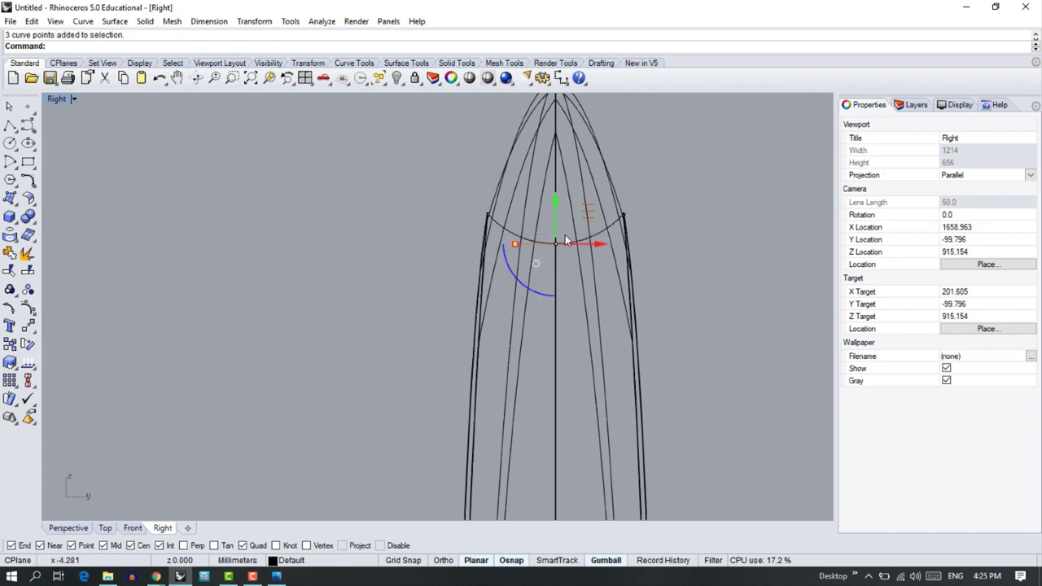
drag(556, 210, 556, 294)
click(59, 531)
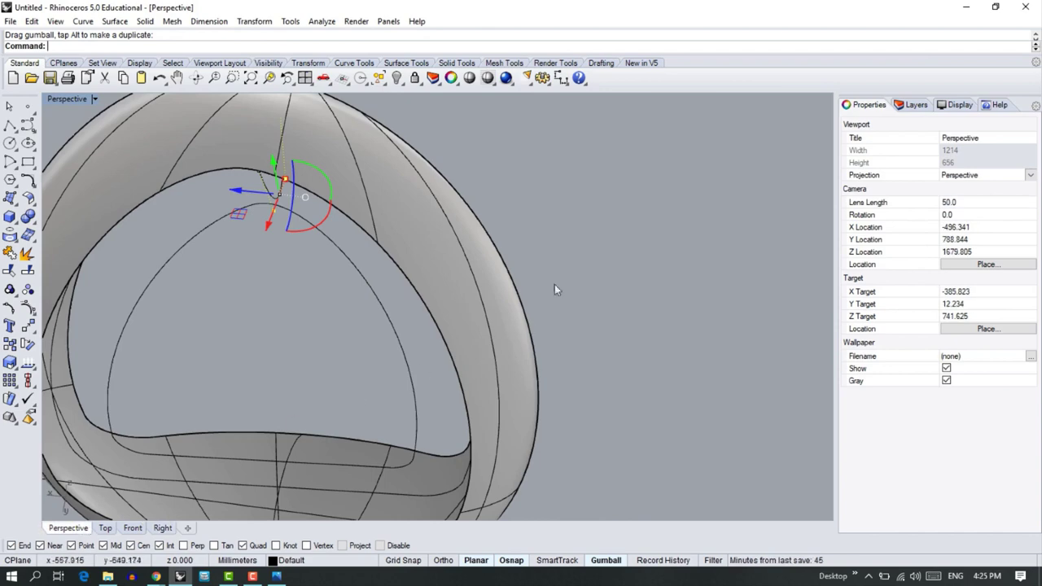
Examine the deepened apex arc's lowest point against the inner outline curve from several angles
right_drag(524, 249, 547, 219)
scroll(366, 245, up, 5)
drag(352, 255, 384, 215)
click(609, 234)
right_drag(508, 304, 503, 286)
click(446, 255)
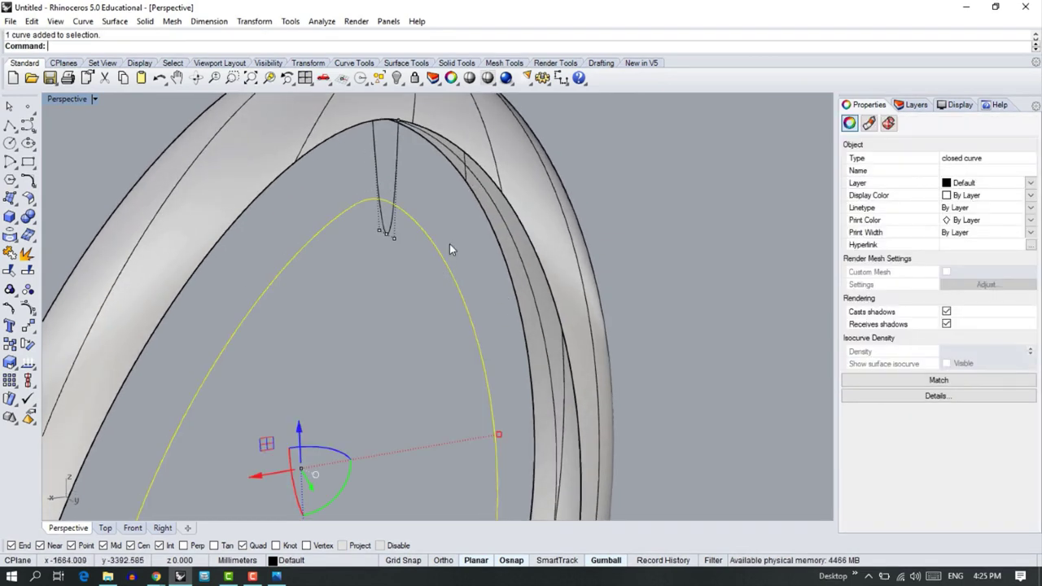
click(707, 250)
right_drag(562, 237, 550, 214)
scroll(549, 215, down, 7)
right_drag(515, 271, 387, 270)
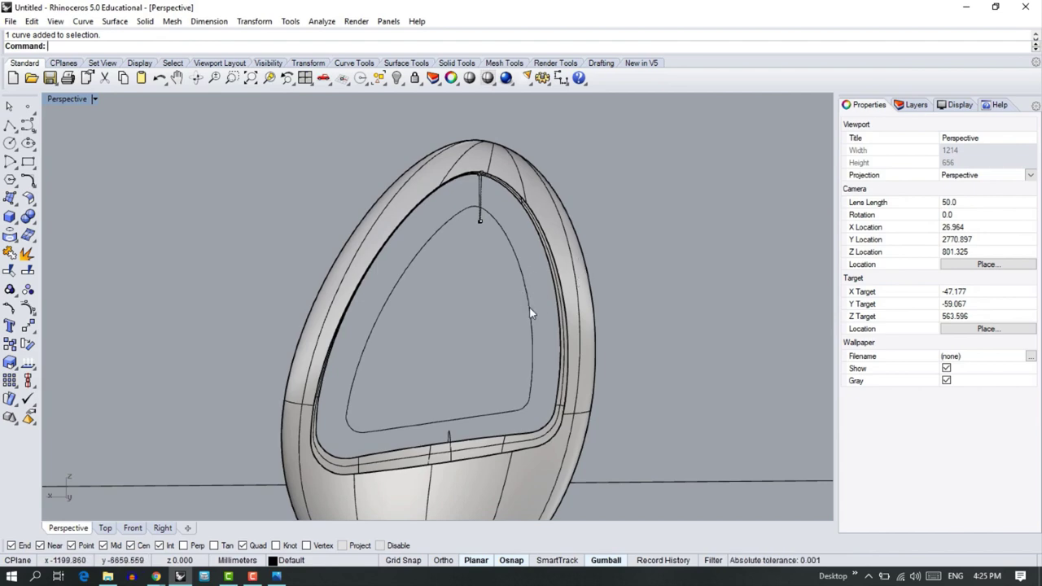
right_drag(676, 359, 470, 376)
scroll(471, 376, up, 5)
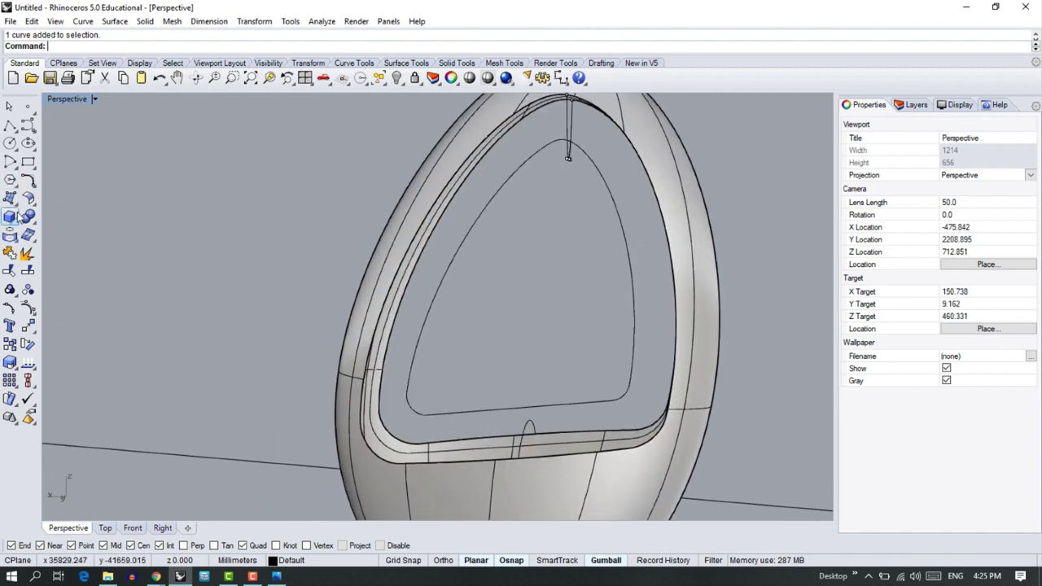
Try a closed two-rail sweep along the opening's front and back edges, using the lower and apex arcs as cross sections
click(14, 202)
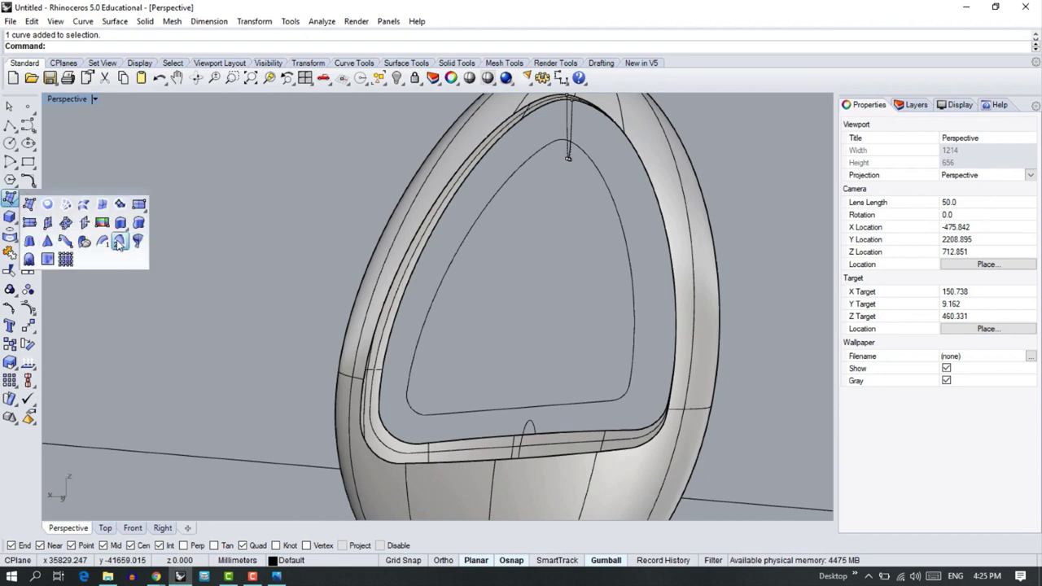
click(119, 242)
click(376, 325)
click(482, 438)
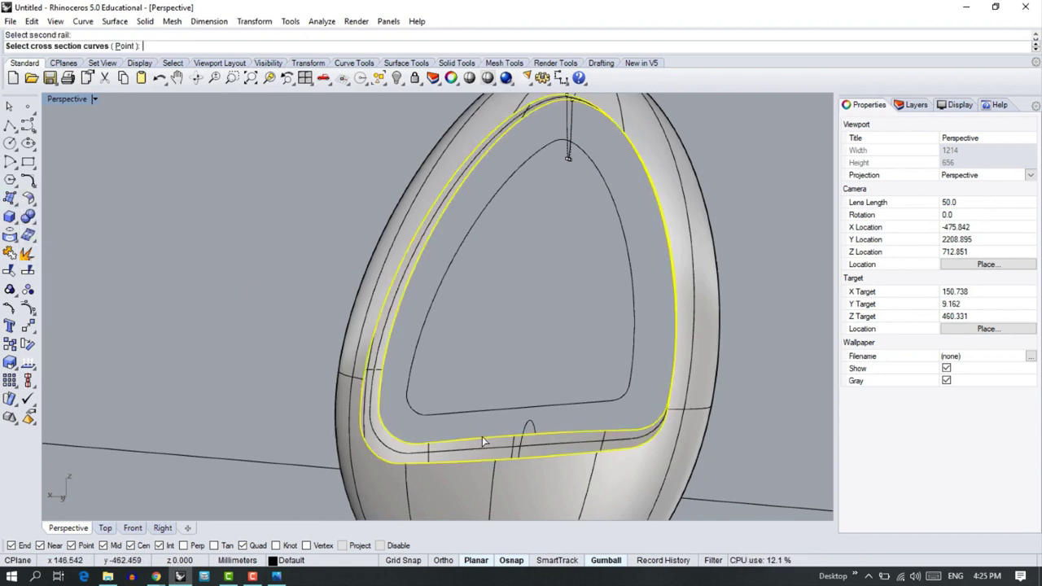
click(525, 433)
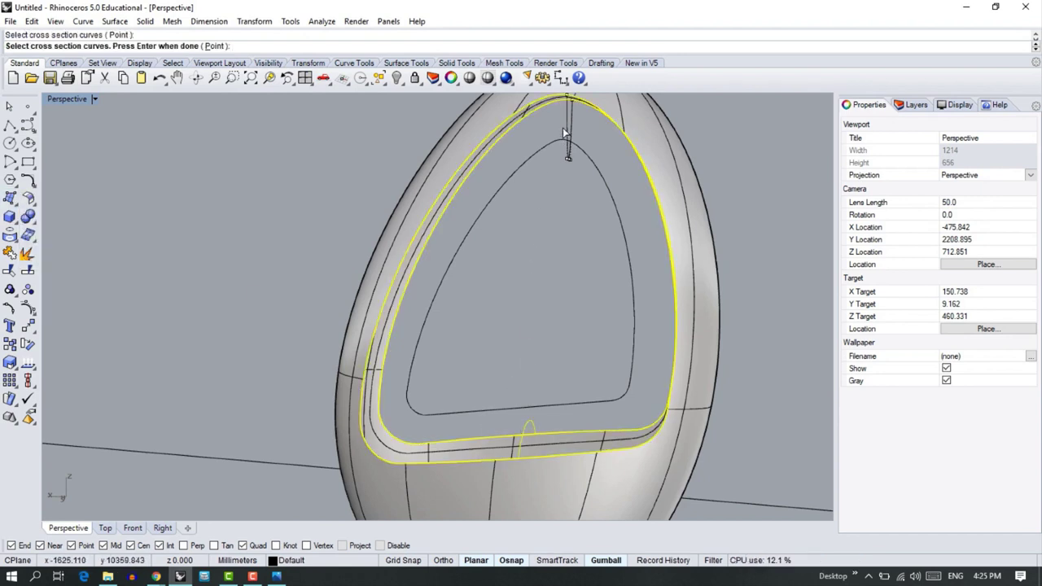
key(Return)
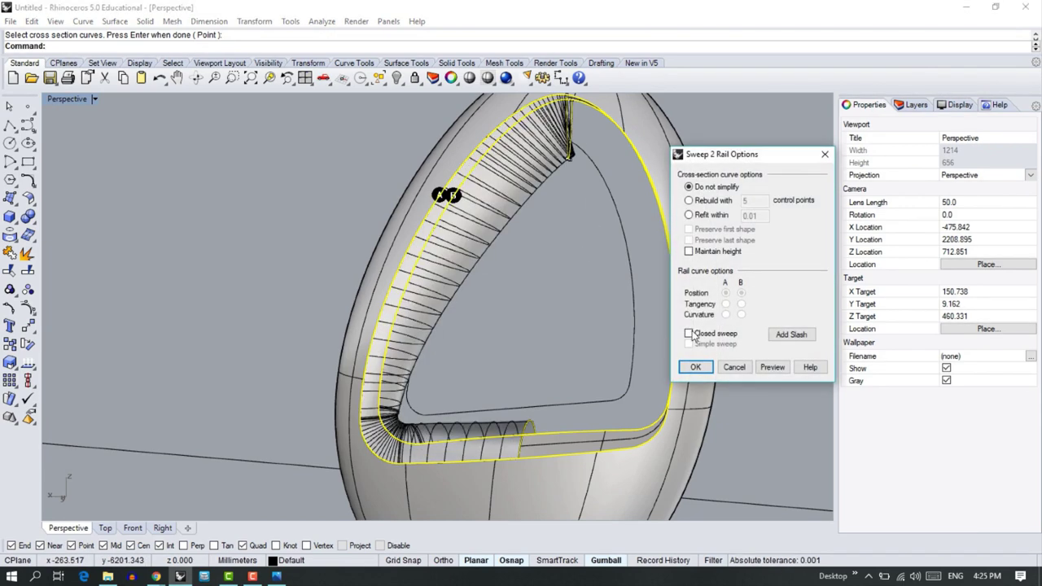
click(770, 369)
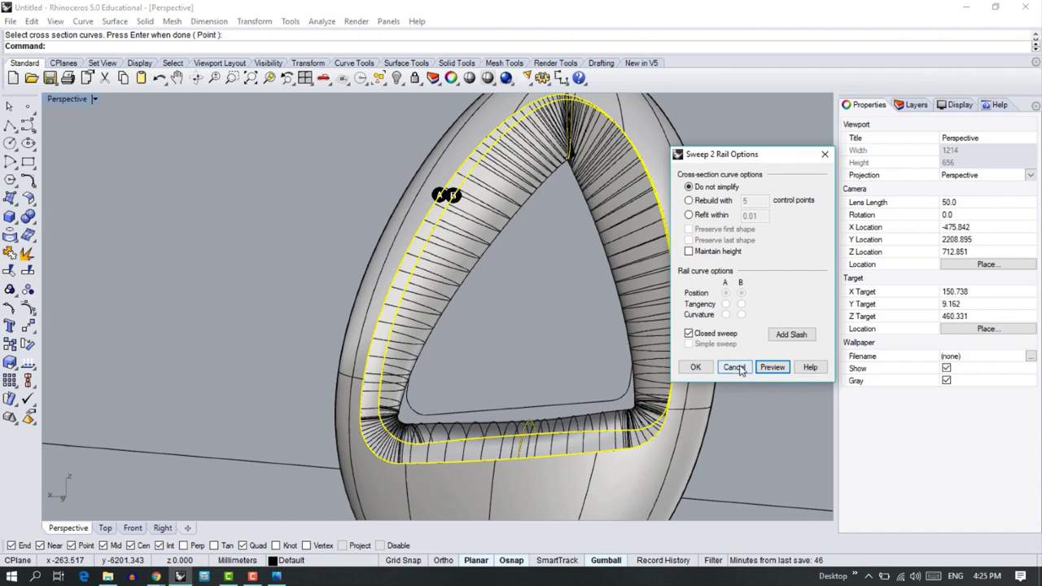
click(734, 367)
Extrude the closed inner outline curve horizontally out past one side of the egg body as an open surface
right_drag(551, 212, 506, 178)
click(506, 178)
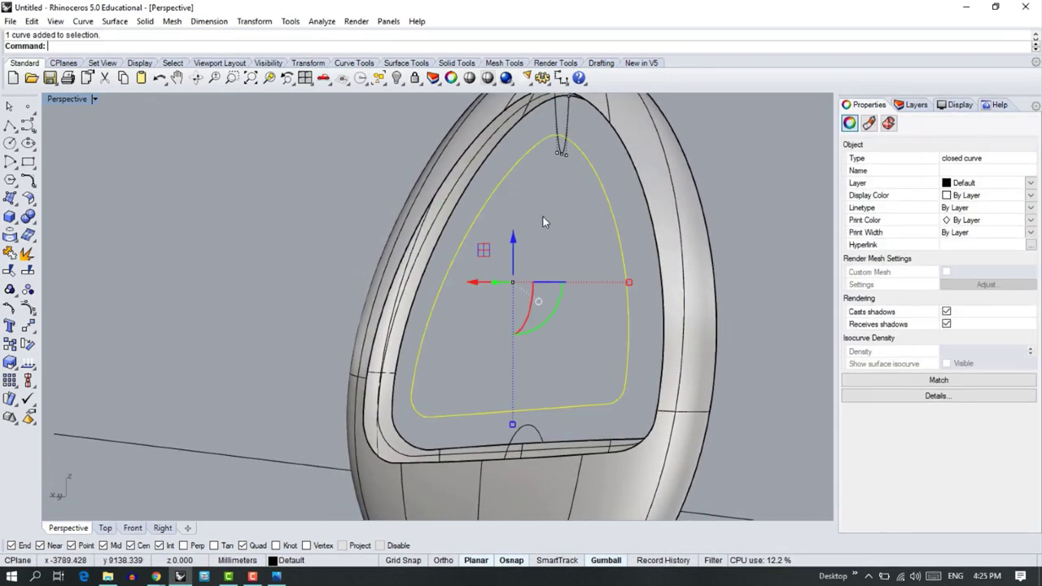
click(11, 214)
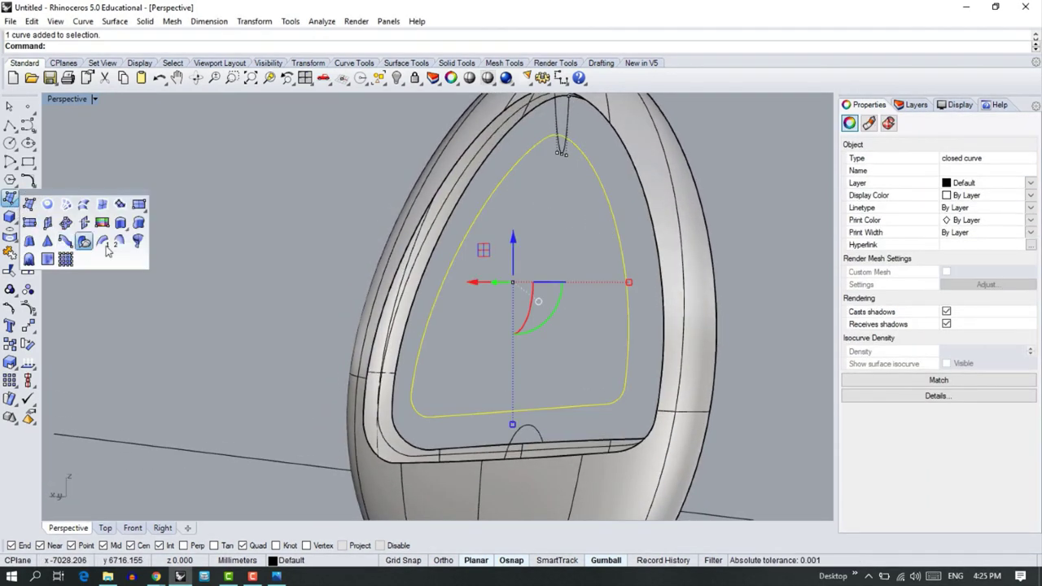
click(121, 241)
right_drag(450, 302, 596, 290)
click(638, 289)
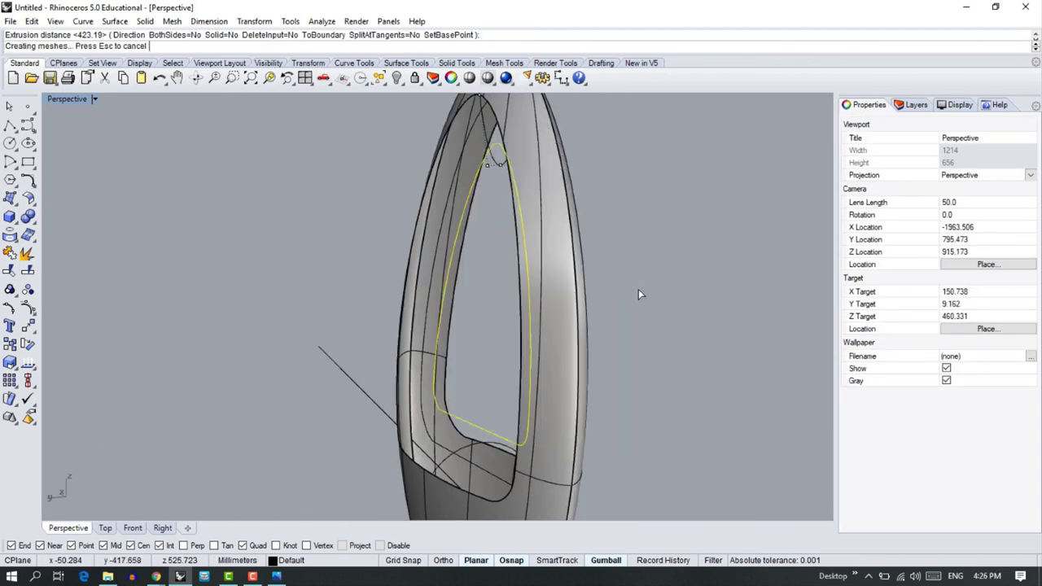
key(Escape)
Start a surface blend with the extrusion's full inner edge loop as first edge and the body's facing opening edge as second
click(16, 203)
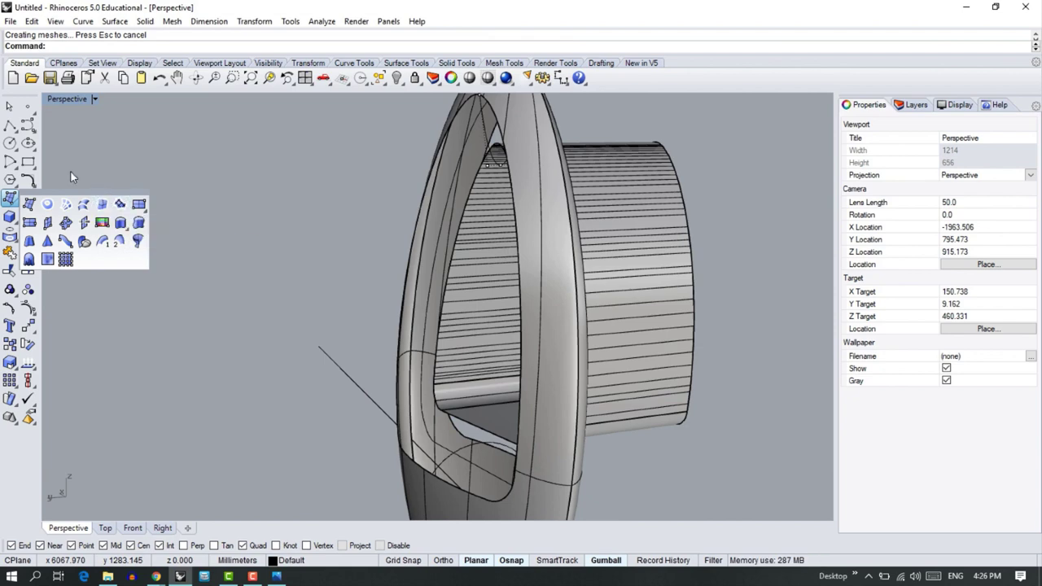
click(32, 203)
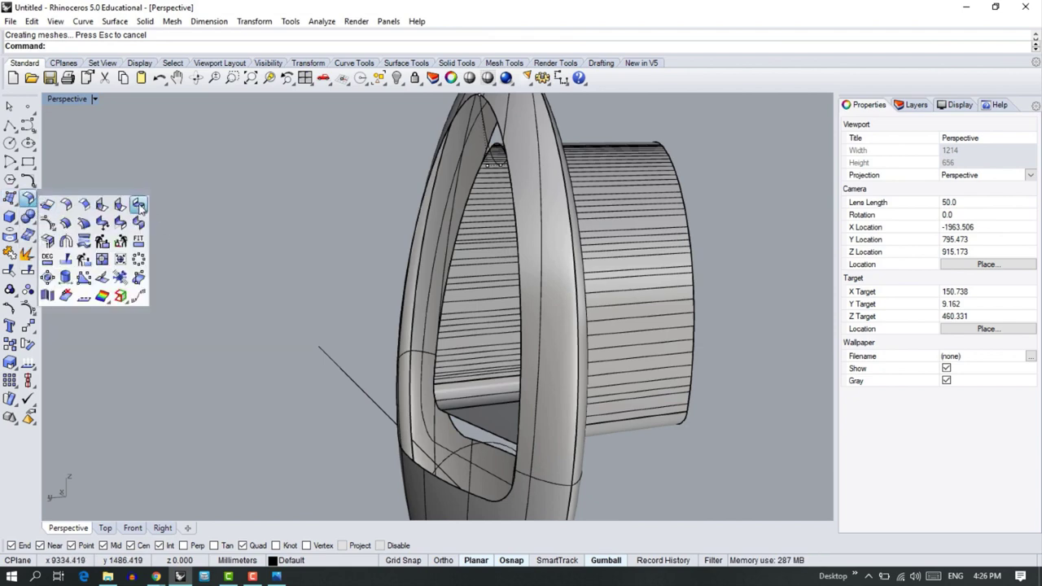
click(140, 207)
right_drag(468, 418, 510, 416)
click(468, 418)
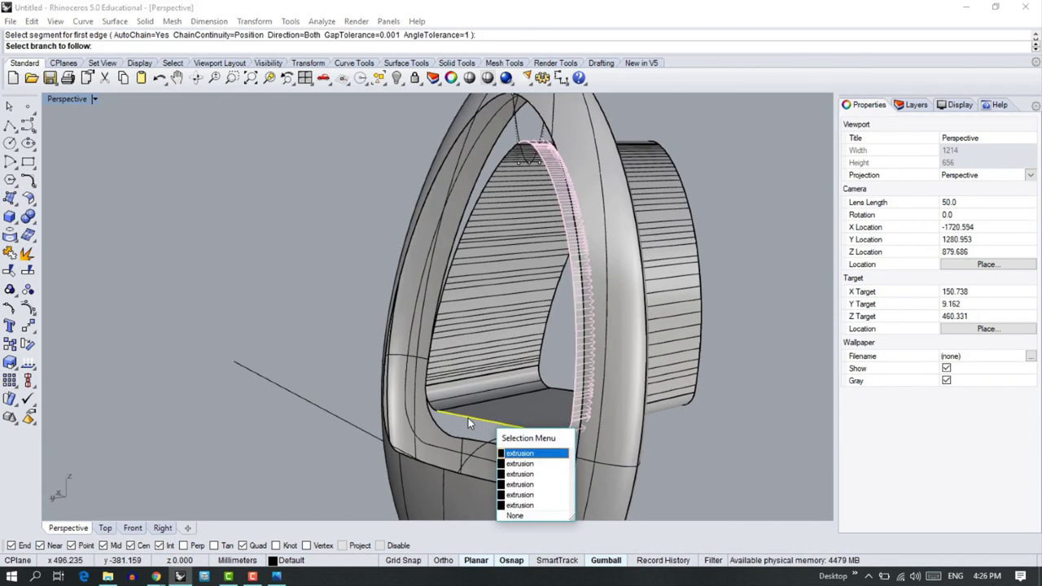
click(535, 453)
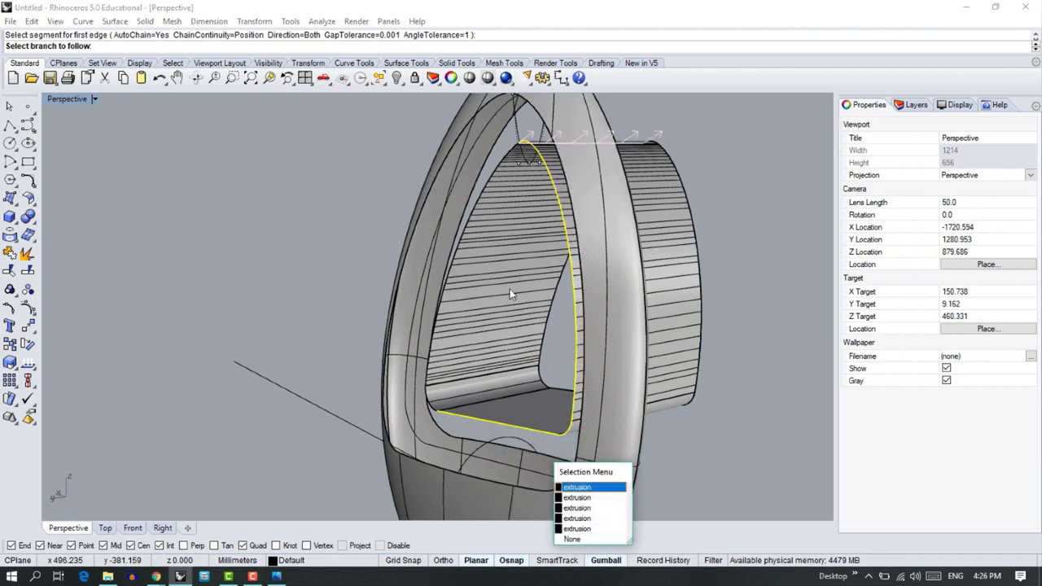
click(495, 172)
right_drag(448, 452, 426, 489)
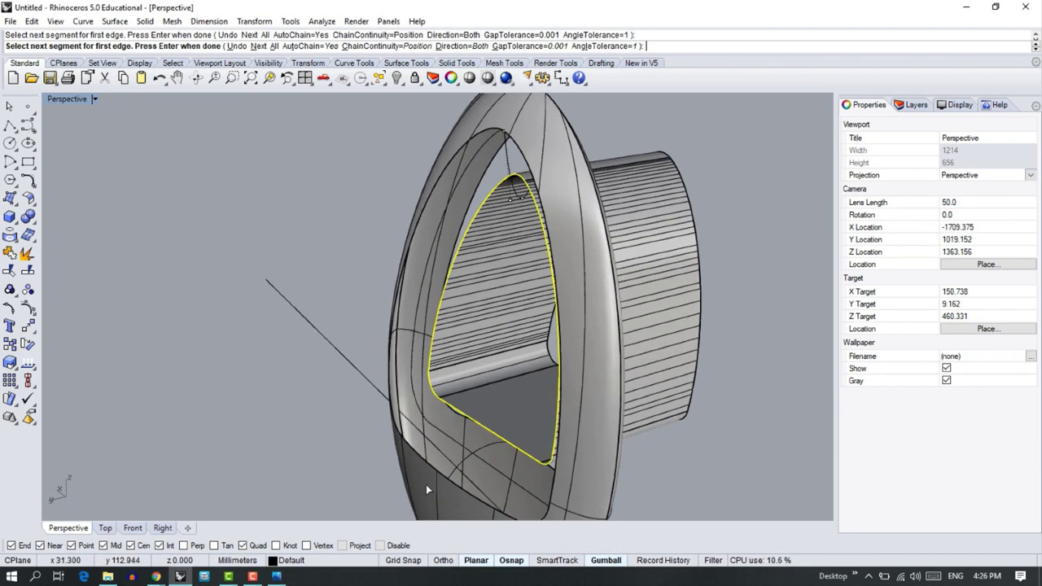
click(432, 464)
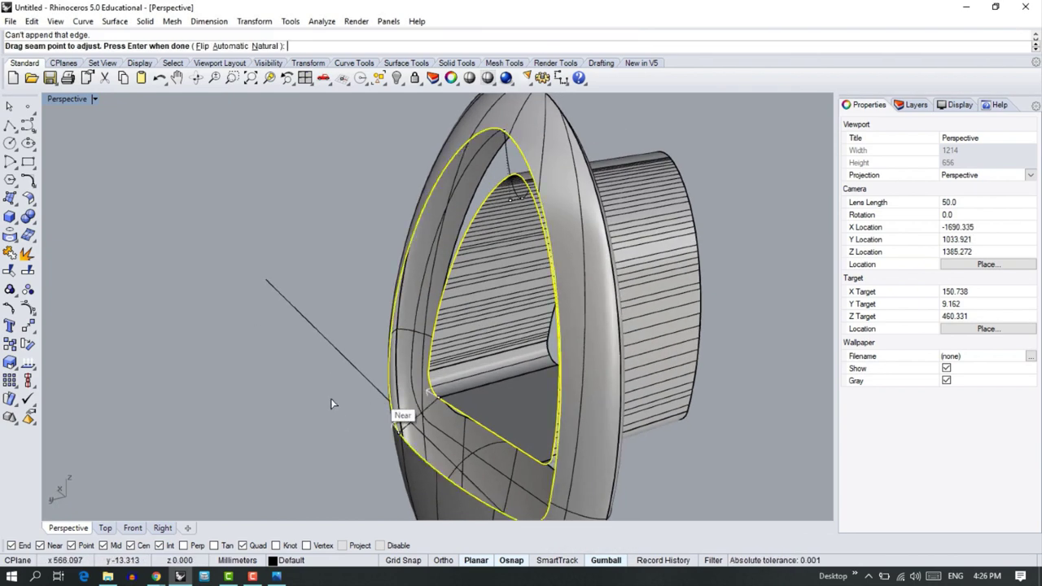
Align the blend's two seam points near the middle of the lower edges of the extrusion and the opening
right_drag(382, 403, 424, 401)
scroll(424, 402, up, 3)
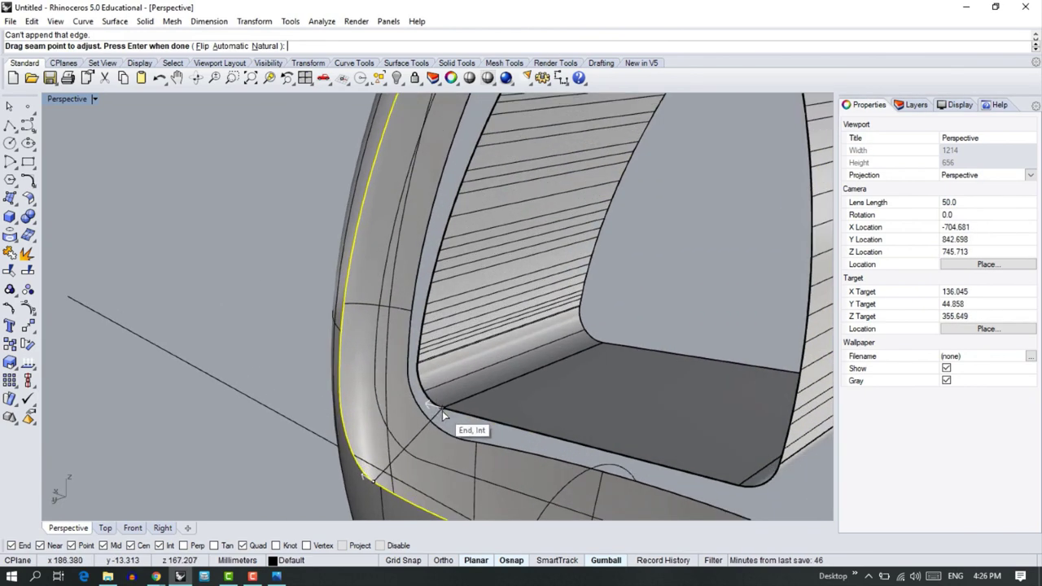
drag(442, 411, 571, 442)
scroll(578, 352, down, 6)
right_drag(514, 423, 507, 460)
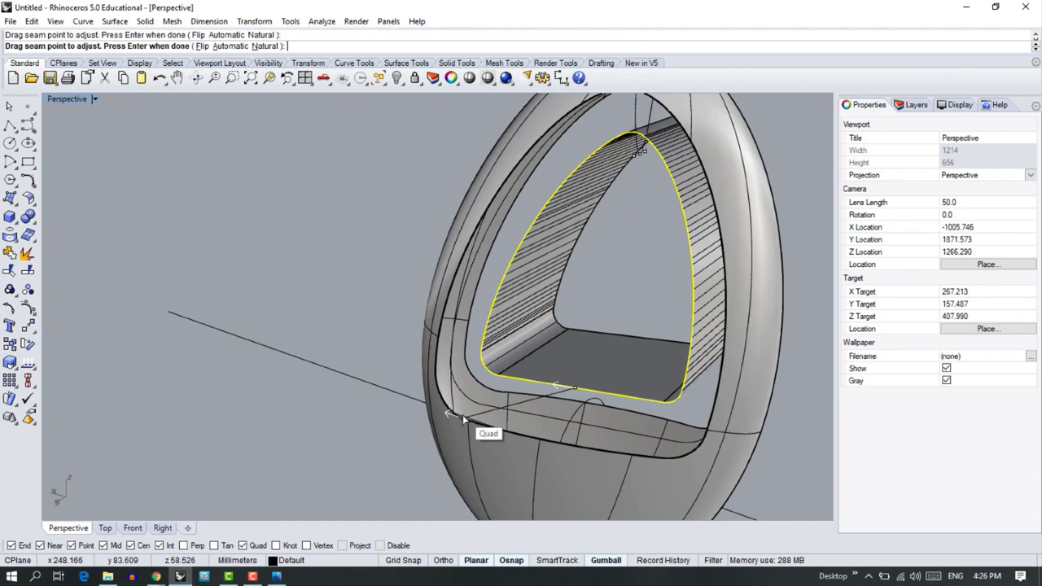
drag(462, 415, 542, 444)
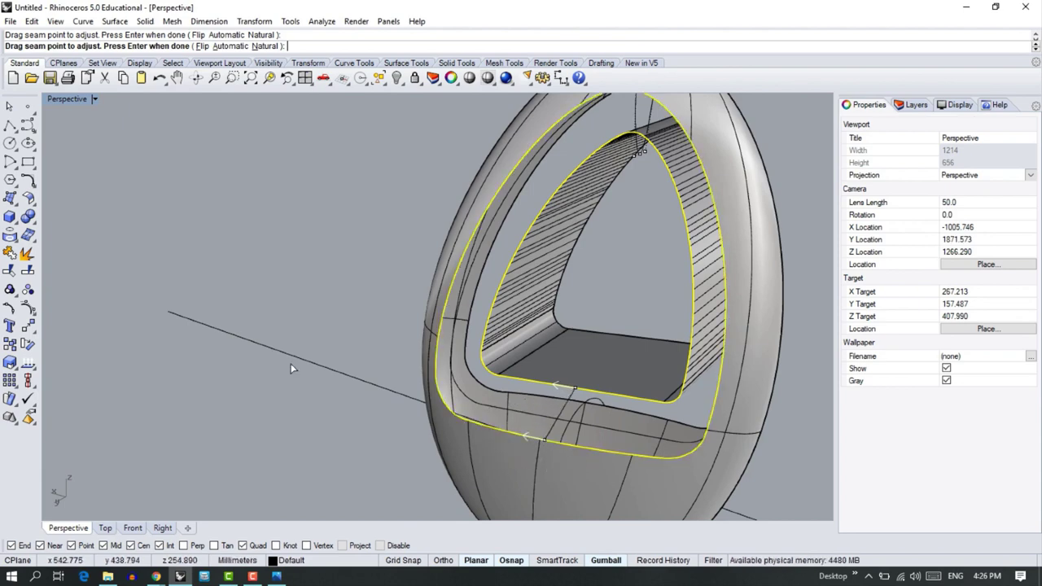
right_click(329, 311)
Set the blend's continuity to Position on both edges and create the surface
scroll(388, 414, down, 6)
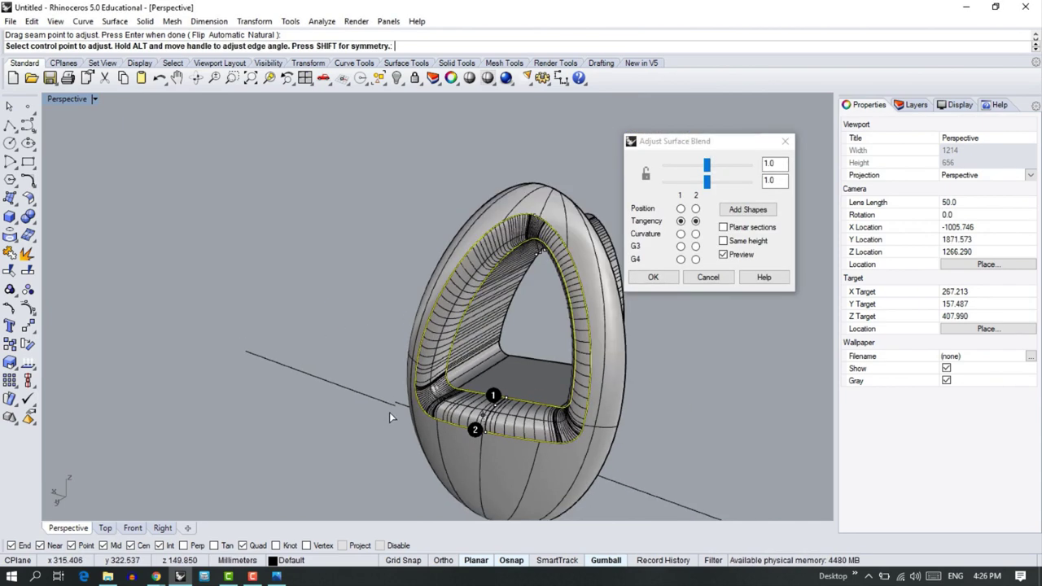
right_drag(389, 413, 497, 416)
scroll(486, 434, up, 6)
scroll(487, 437, up, 3)
scroll(557, 327, down, 2)
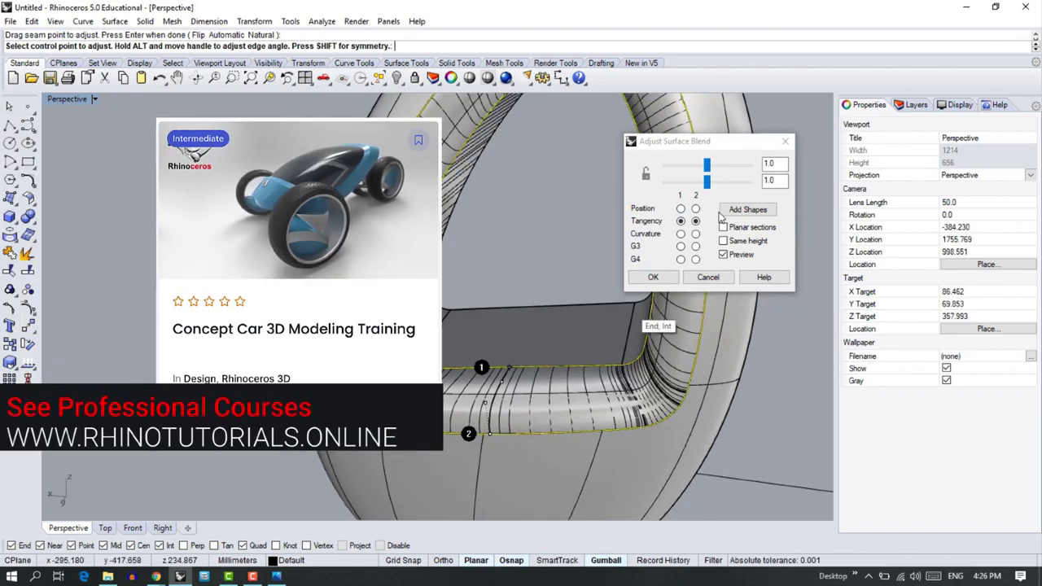
click(696, 211)
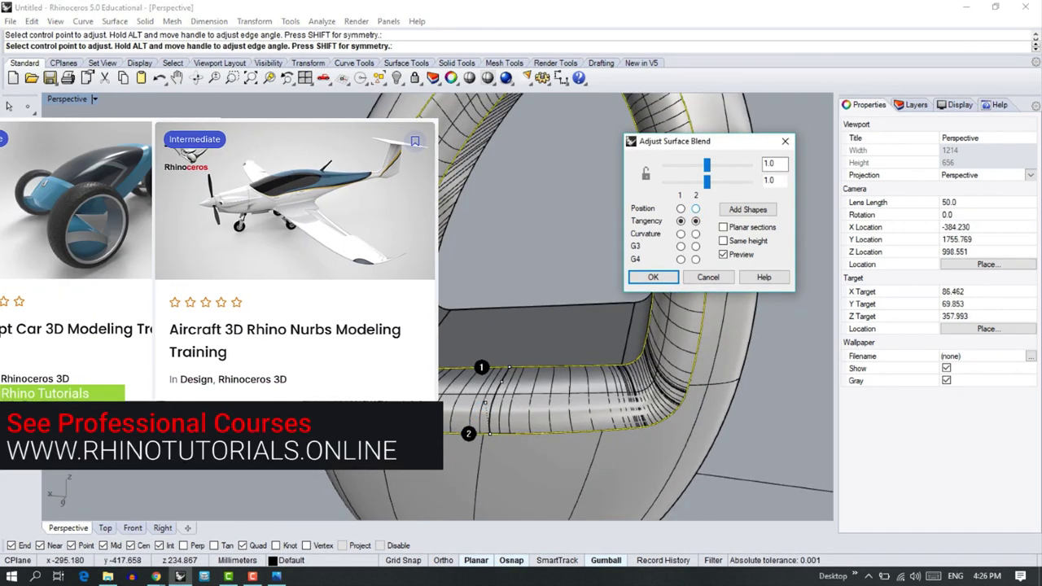
right_drag(504, 351, 582, 388)
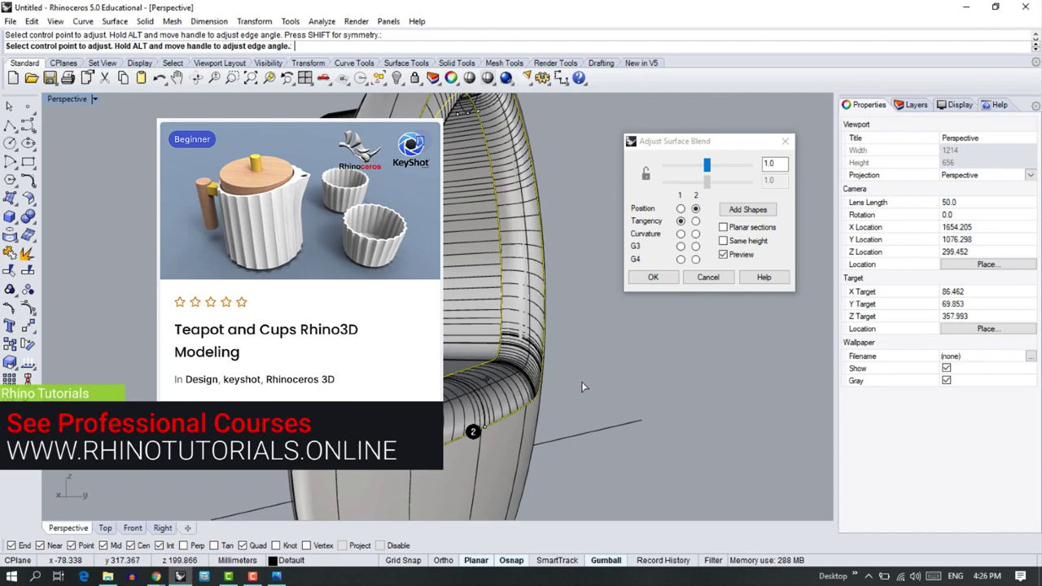
click(681, 208)
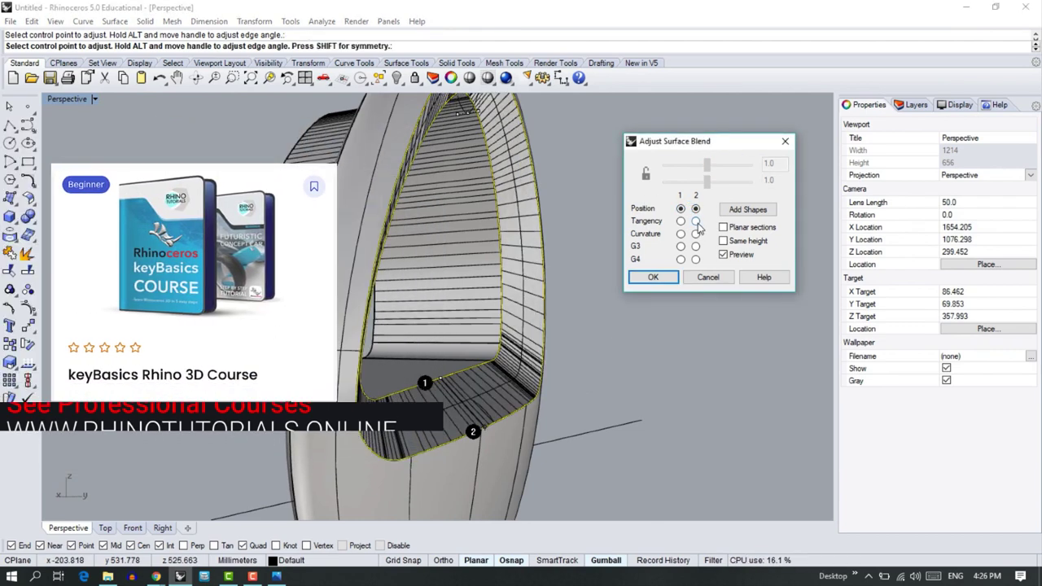
click(696, 221)
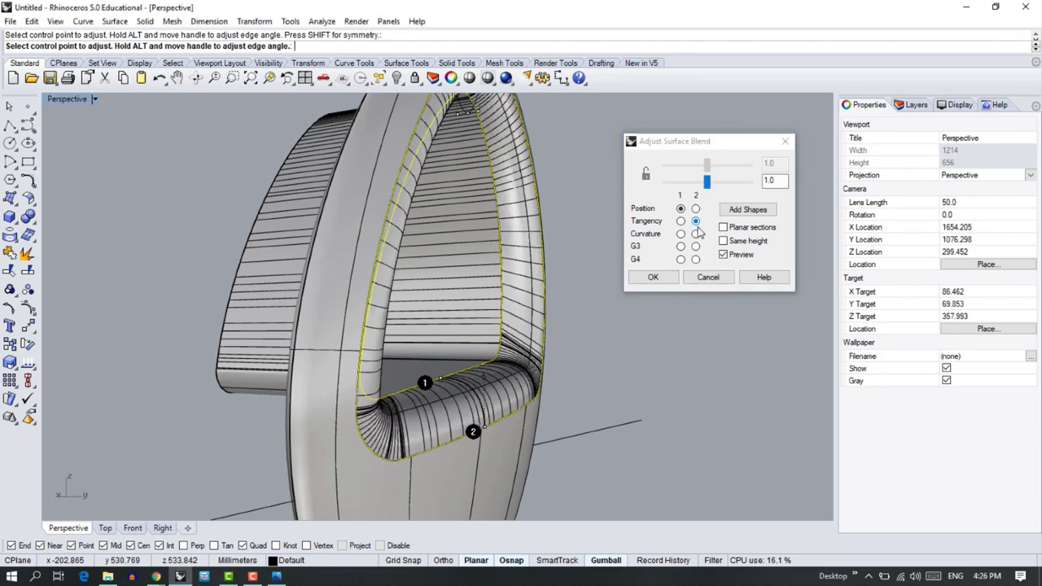
click(697, 210)
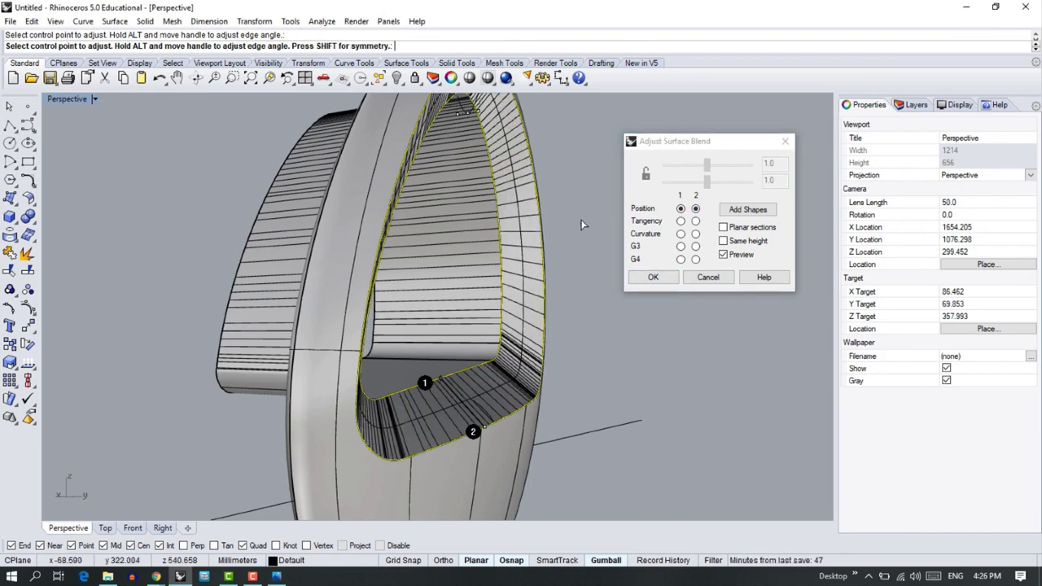
click(671, 278)
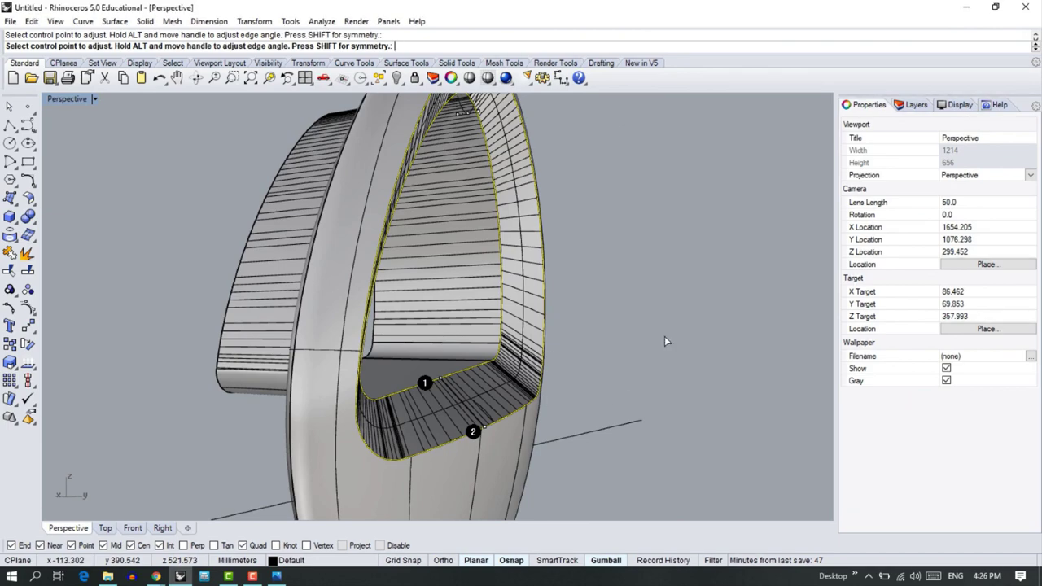
Join the new blend surface with the egg body surface
right_drag(664, 337, 583, 356)
scroll(456, 365, down, 8)
scroll(529, 277, up, 7)
scroll(544, 259, down, 7)
scroll(474, 390, up, 6)
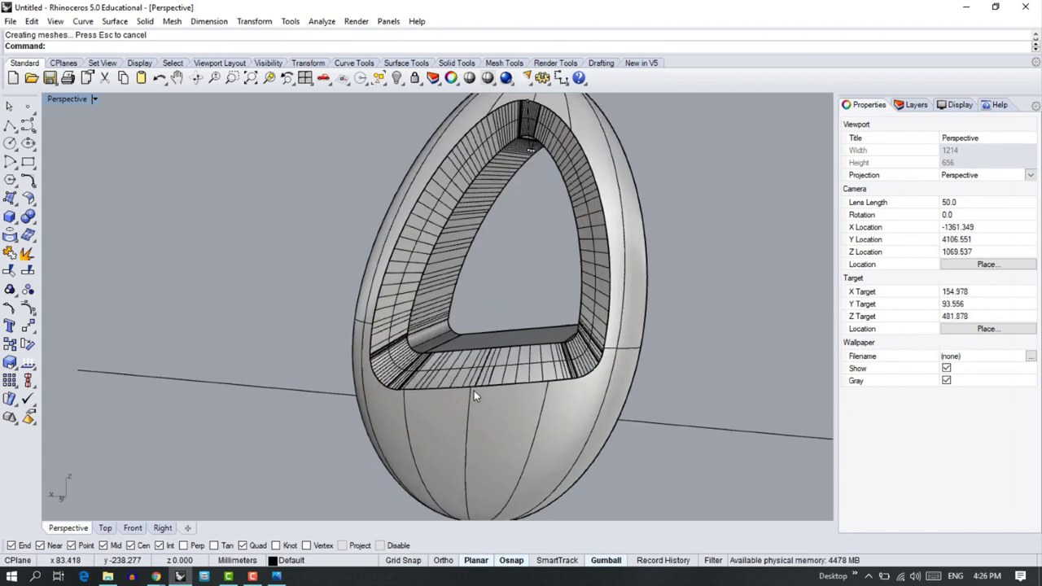
scroll(474, 390, up, 3)
click(424, 373)
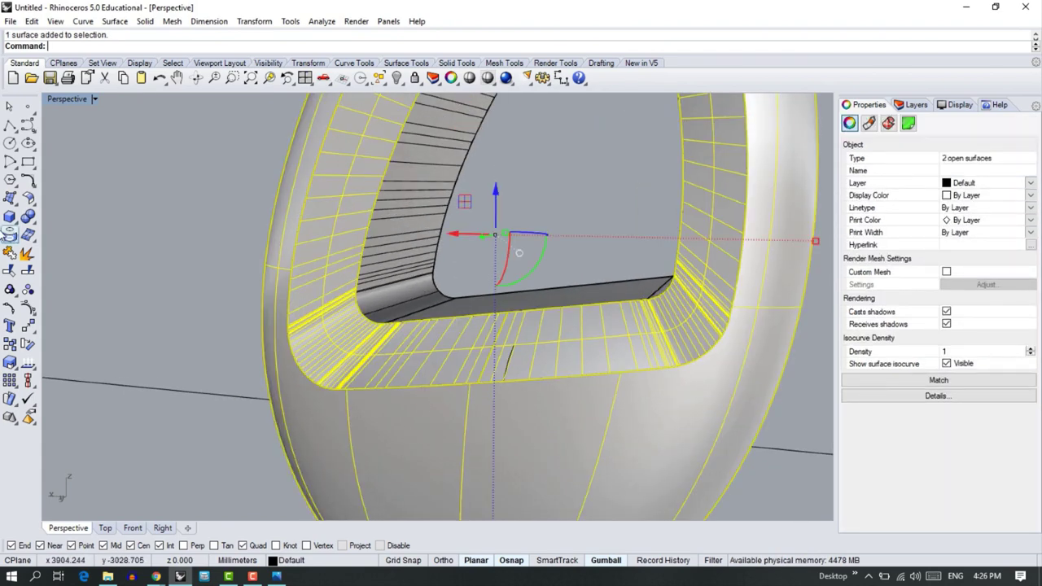
click(10, 254)
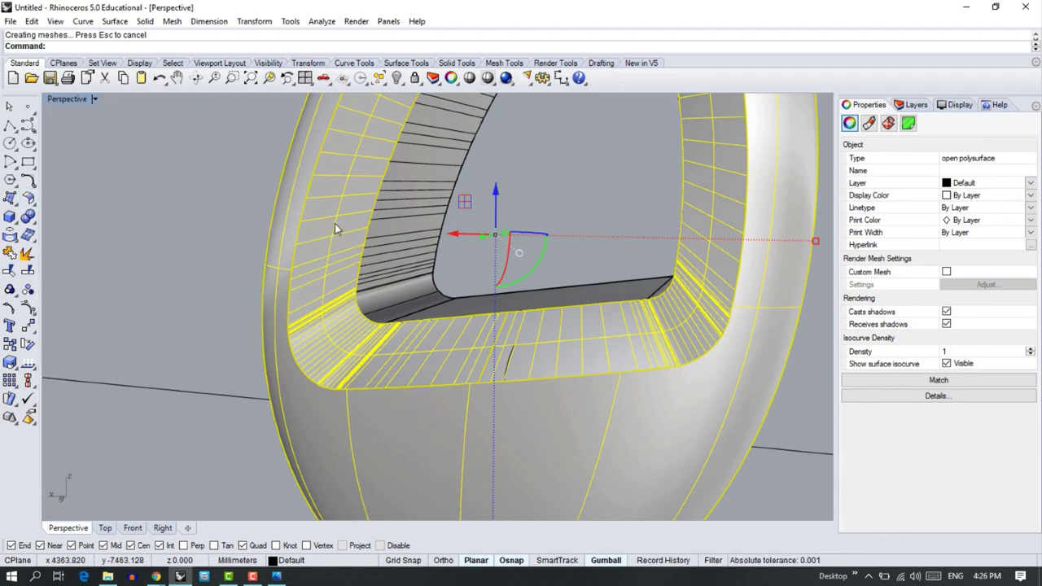
Offset the closed opening curve by 10 mm to both sides in the Front view
click(157, 528)
click(133, 528)
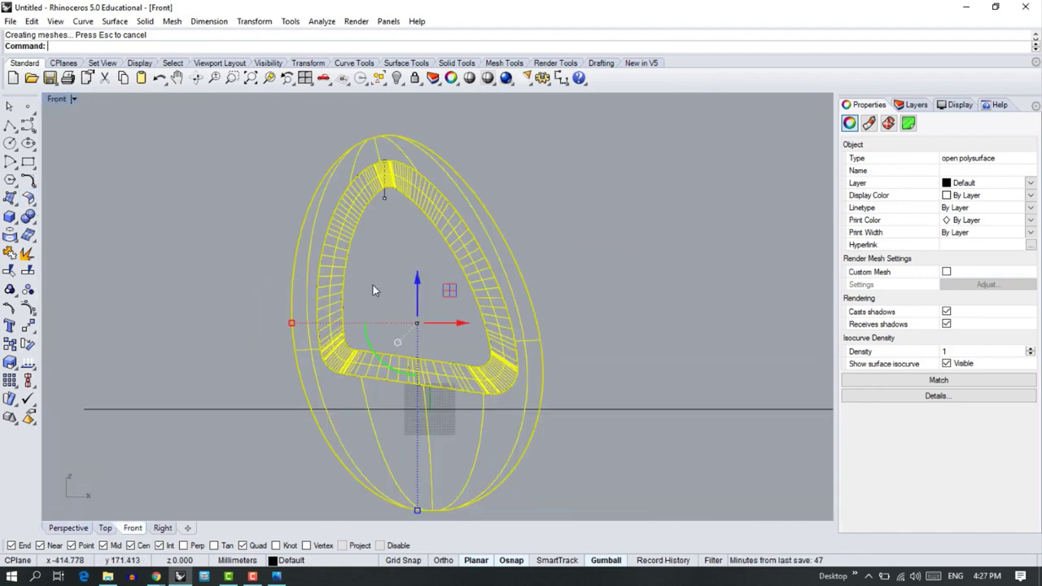
key(Escape)
scroll(361, 210, up, 5)
click(361, 209)
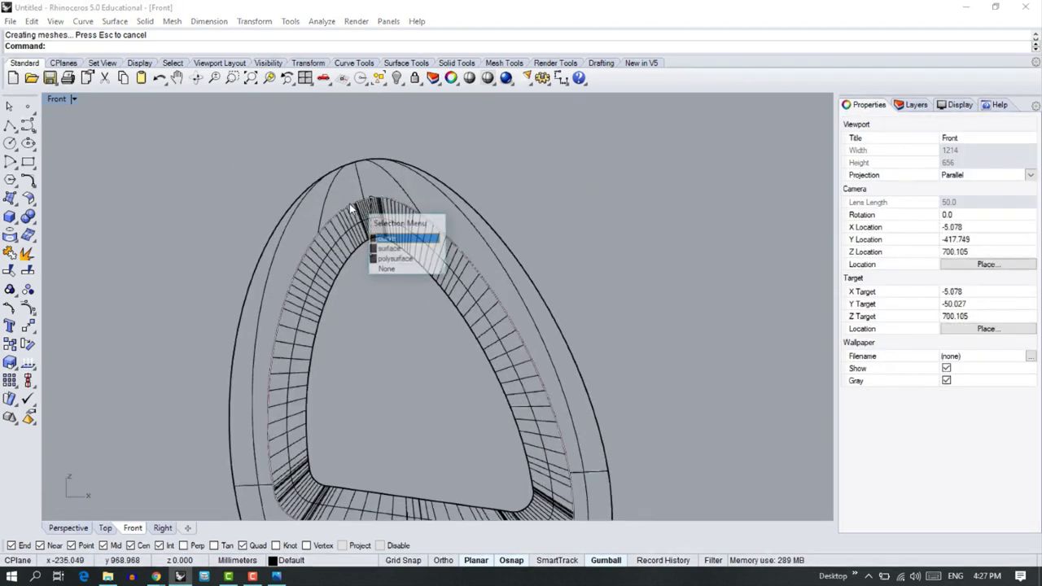
click(387, 233)
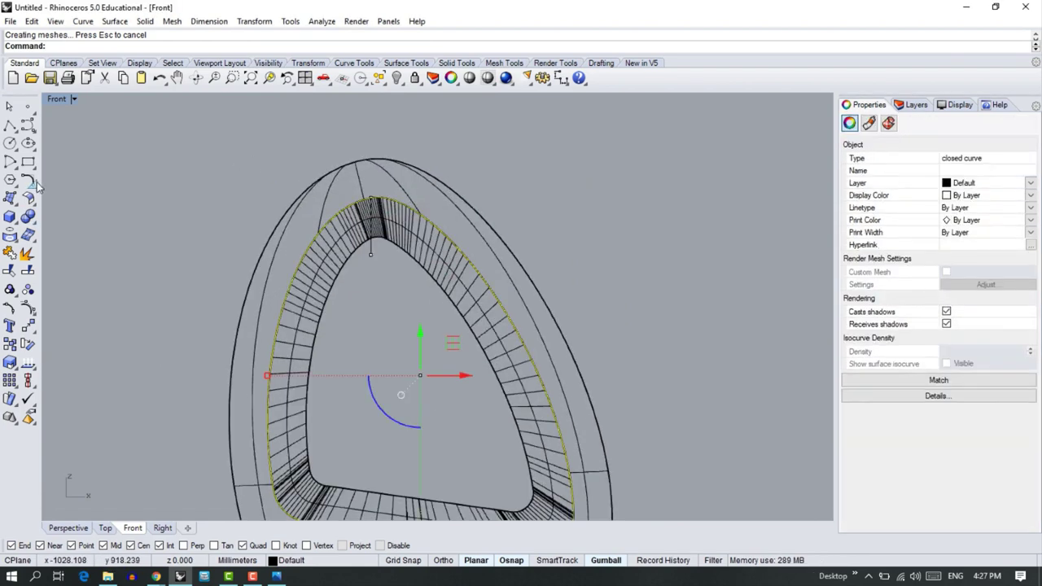
click(34, 186)
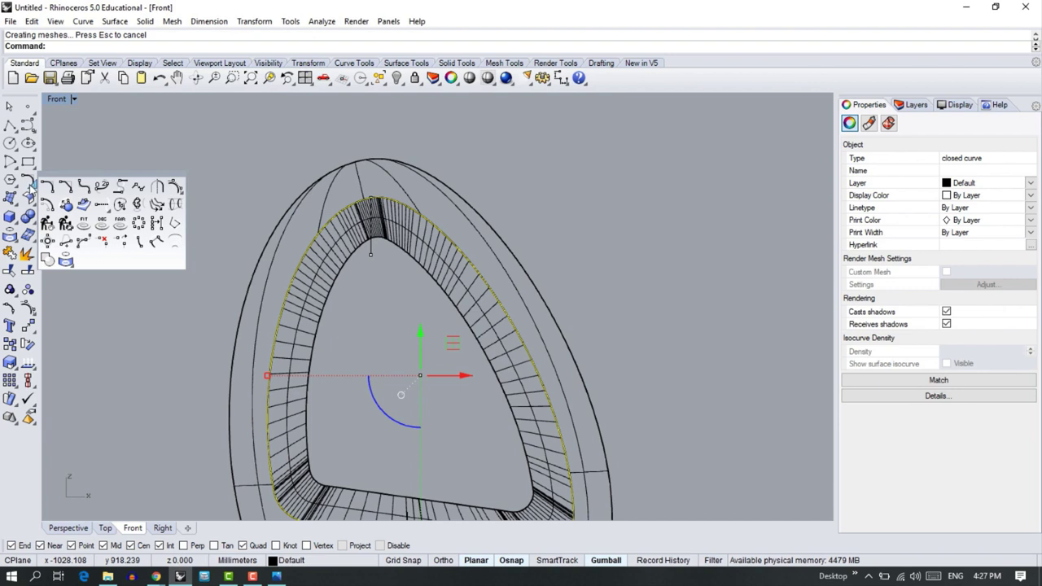
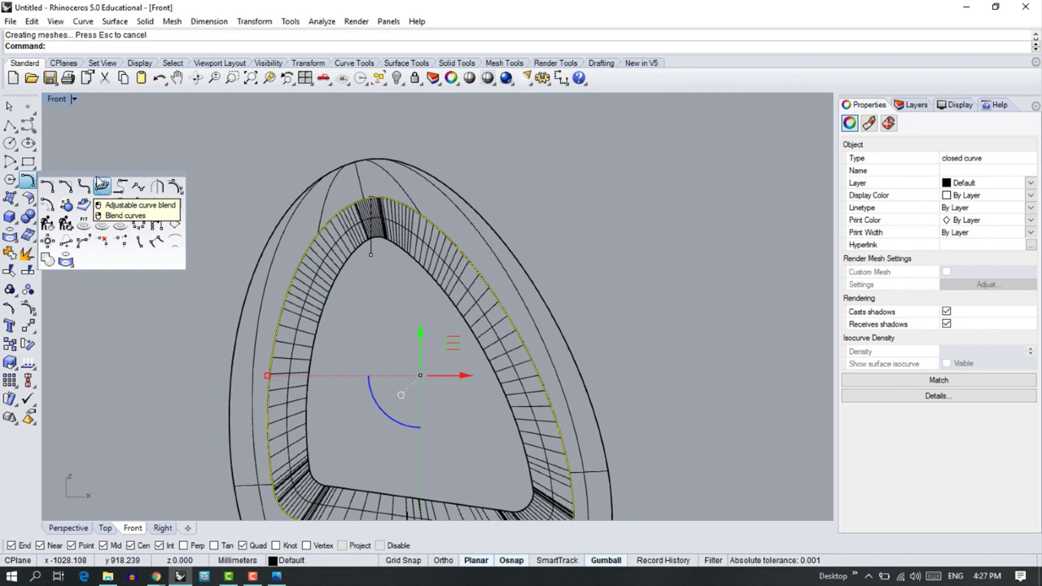
click(48, 206)
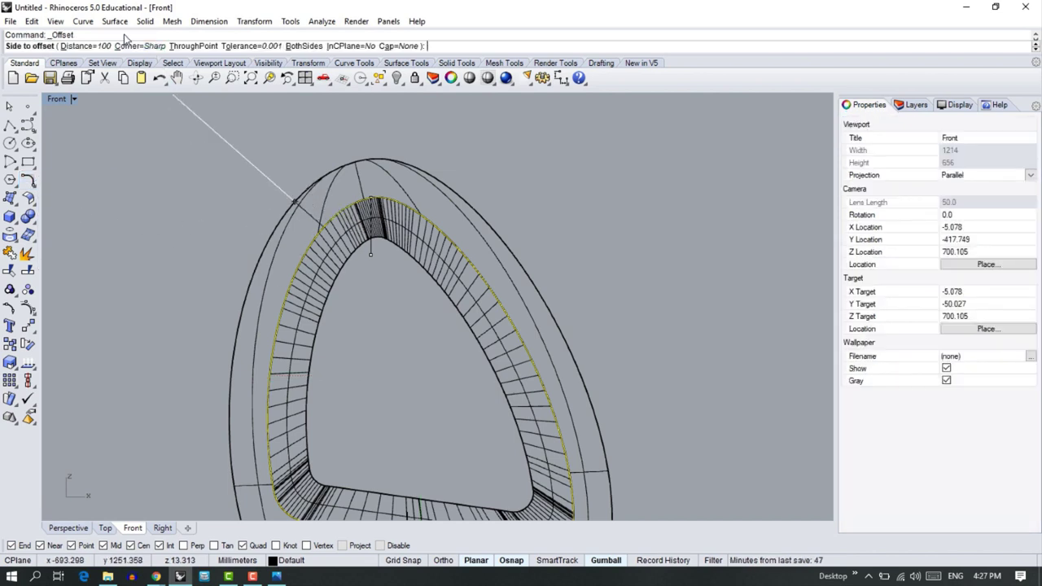
click(297, 47)
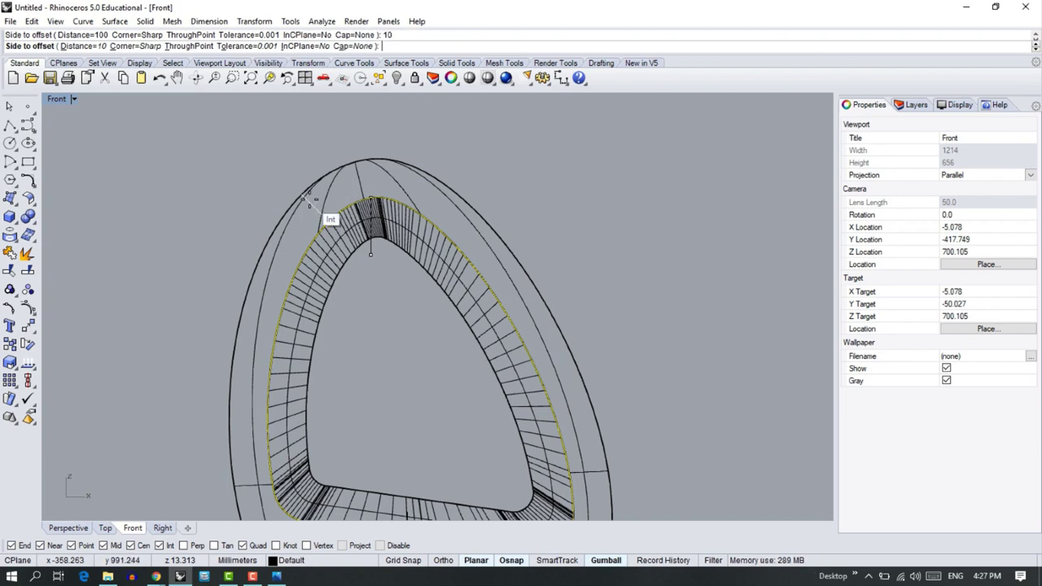
click(326, 216)
Trim away the band of the joined body lying between the two offset curves
scroll(330, 219, up, 3)
scroll(334, 220, up, 2)
shift+click(343, 221)
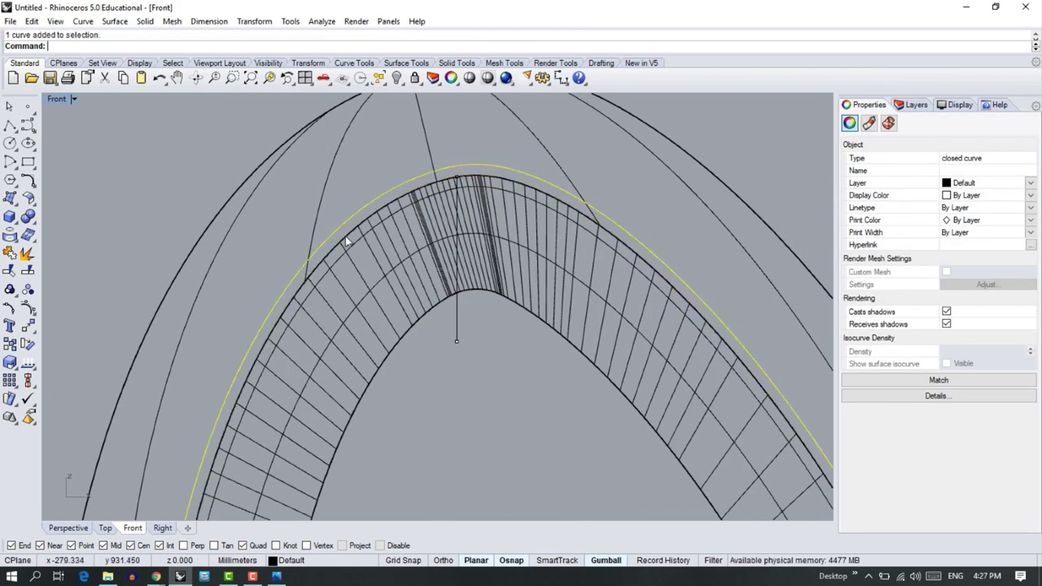
click(17, 273)
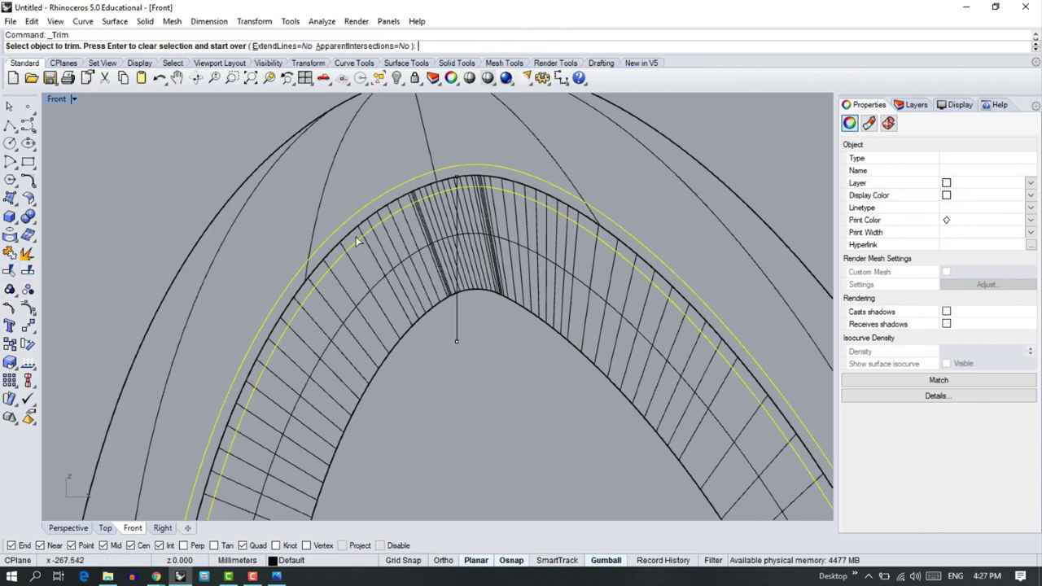
scroll(383, 215, up, 3)
click(385, 222)
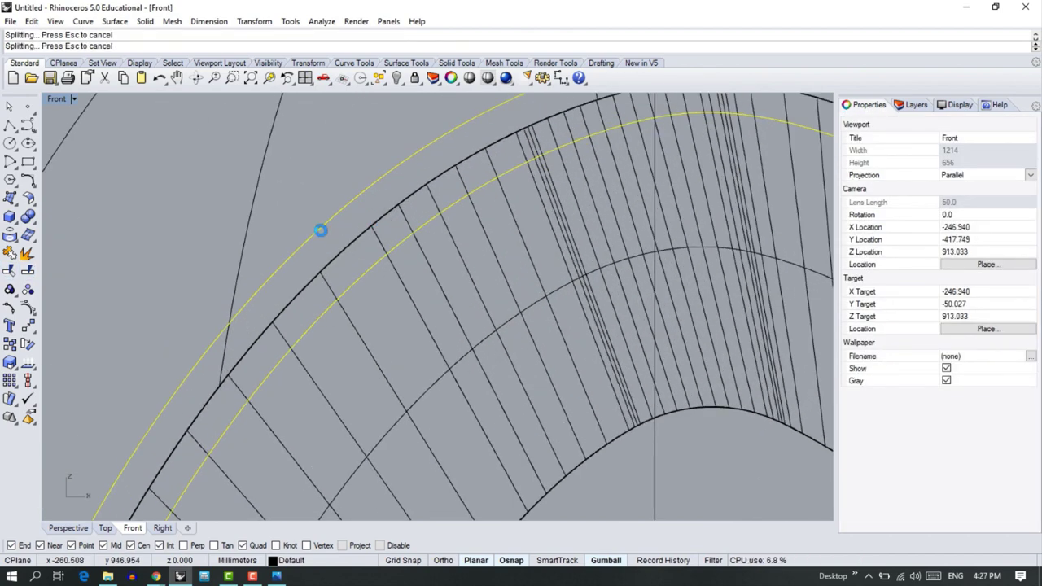
click(82, 528)
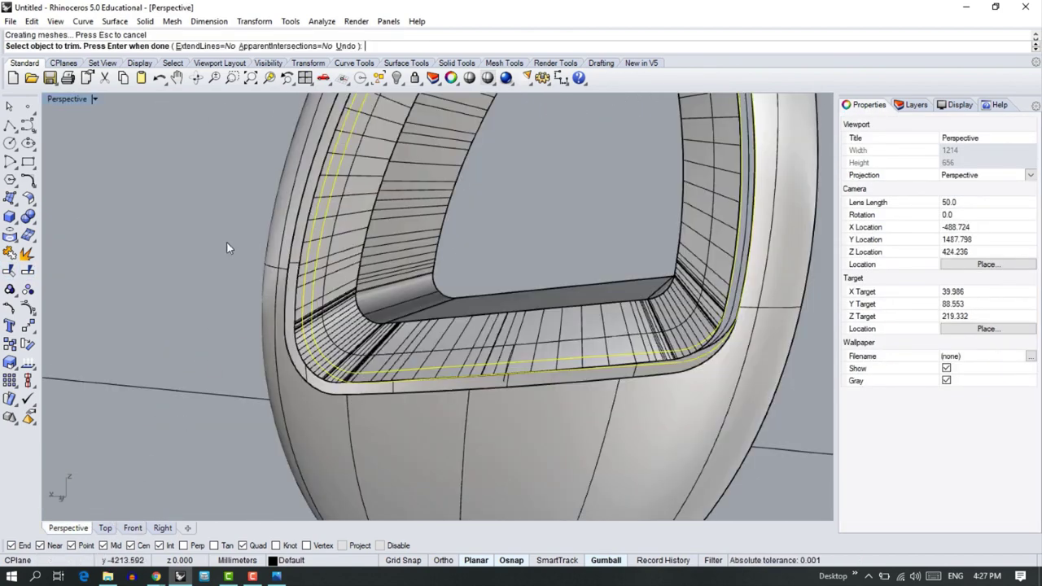
key(Return)
Examine the trimmed gap around the opening at its lower corner and along its upper arch
scroll(367, 479, down, 2)
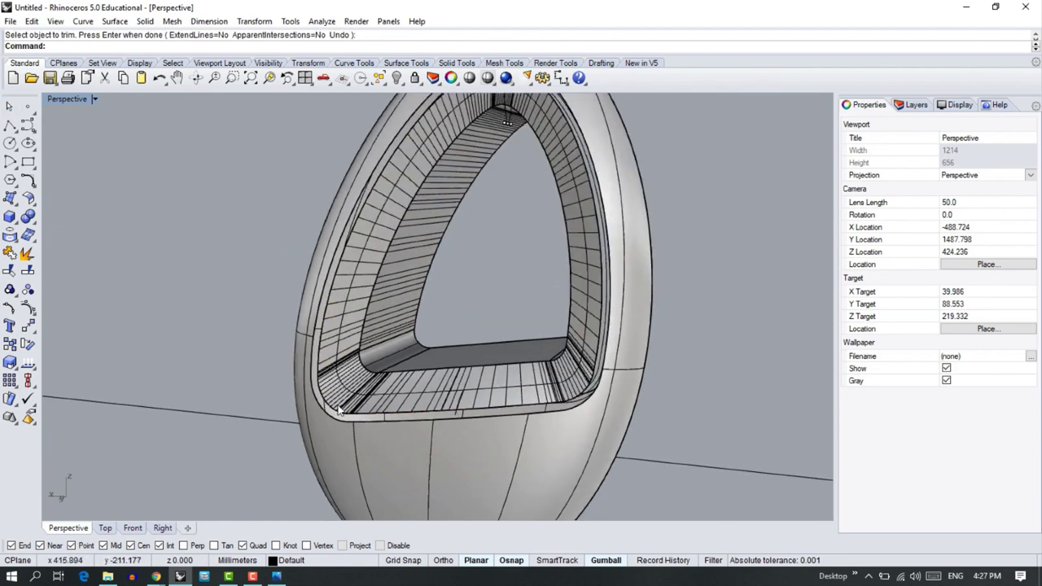
scroll(336, 415, up, 4)
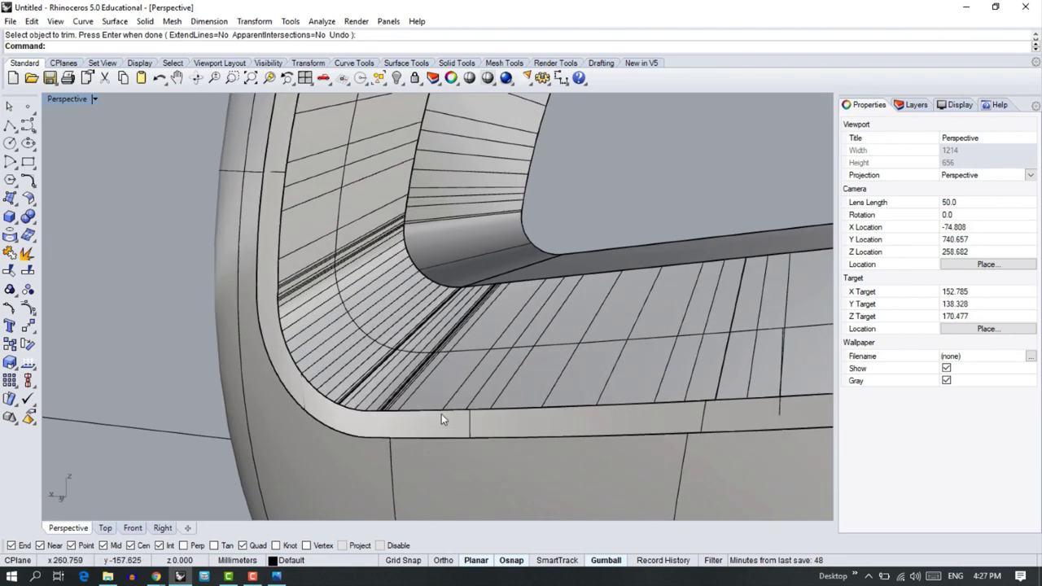
scroll(410, 411, down, 2)
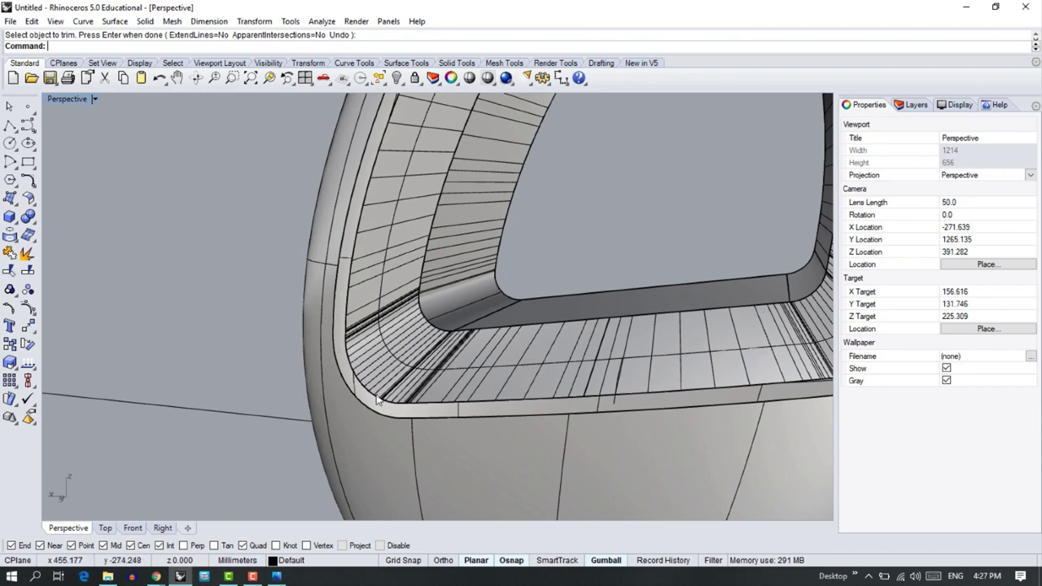
scroll(341, 392, down, 2)
scroll(326, 382, up, 5)
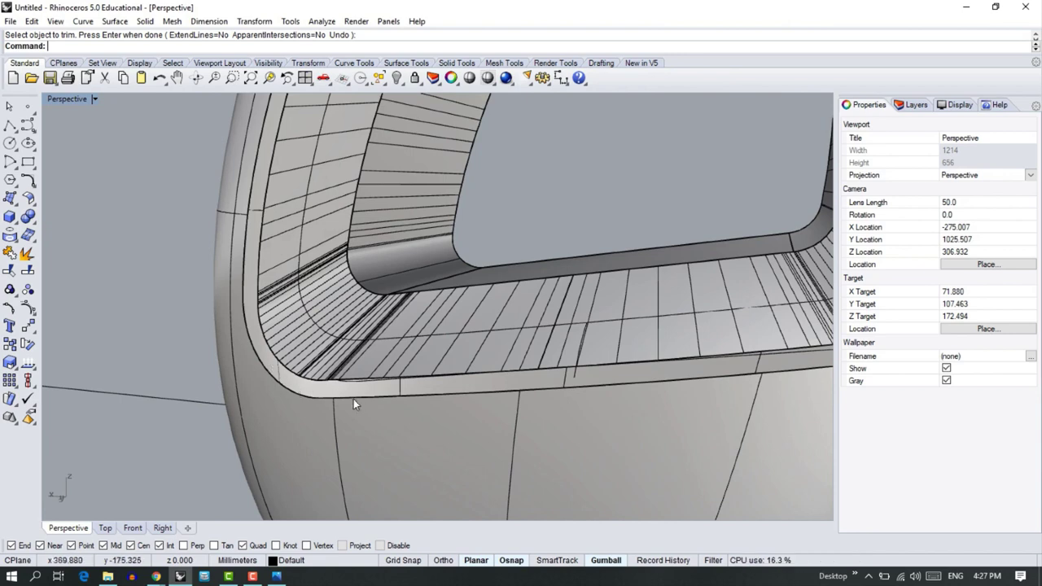
scroll(353, 398, down, 5)
right_drag(382, 321, 398, 341)
scroll(400, 344, down, 4)
scroll(417, 204, up, 6)
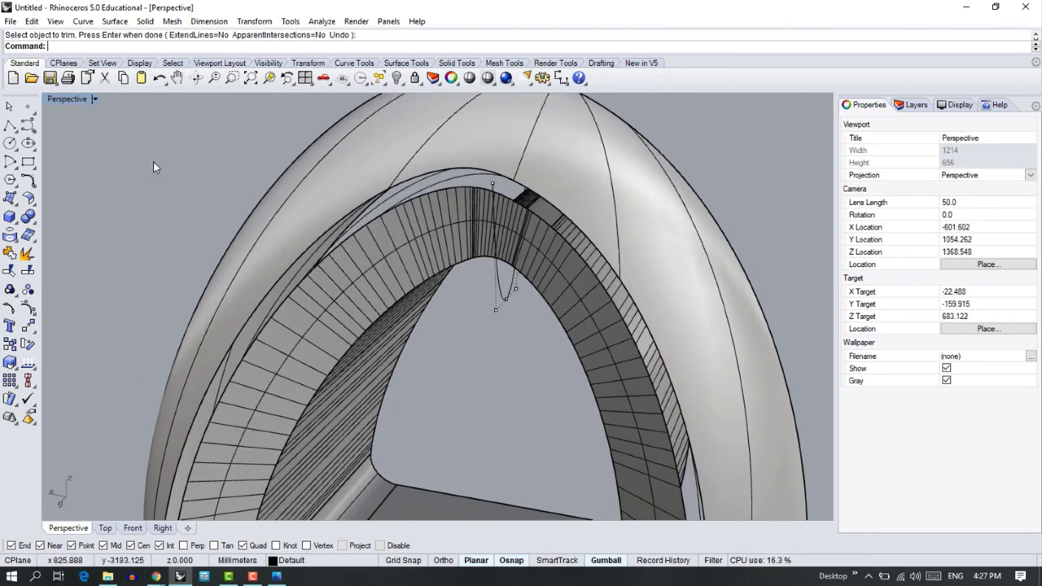
right_drag(525, 193, 520, 201)
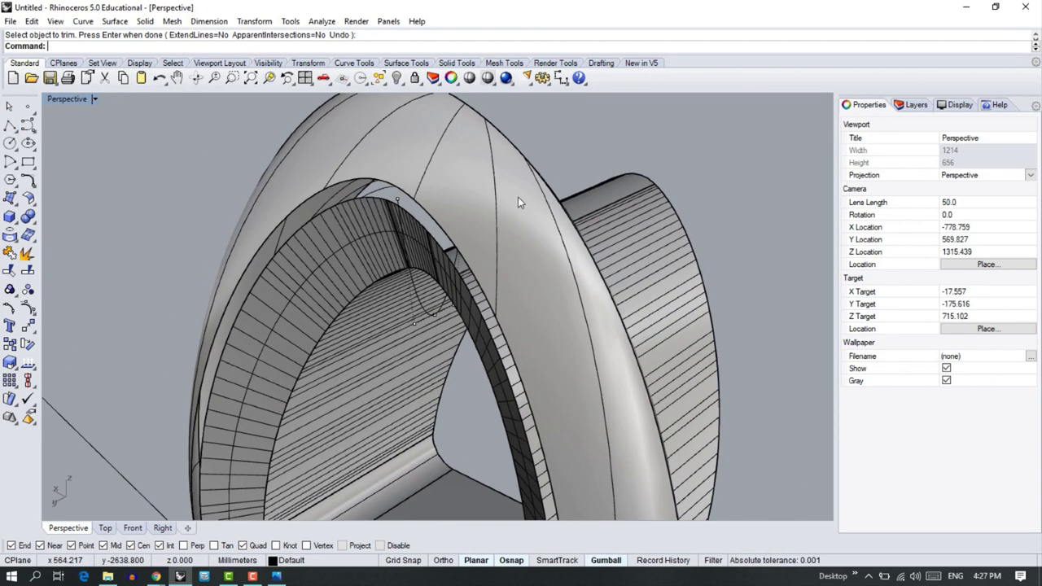
Draw a straight line about 24 mm long across the gap at the opening's lower edge, from the lining's edge to the body's edge
click(9, 127)
right_drag(382, 218, 498, 172)
scroll(495, 175, down, 6)
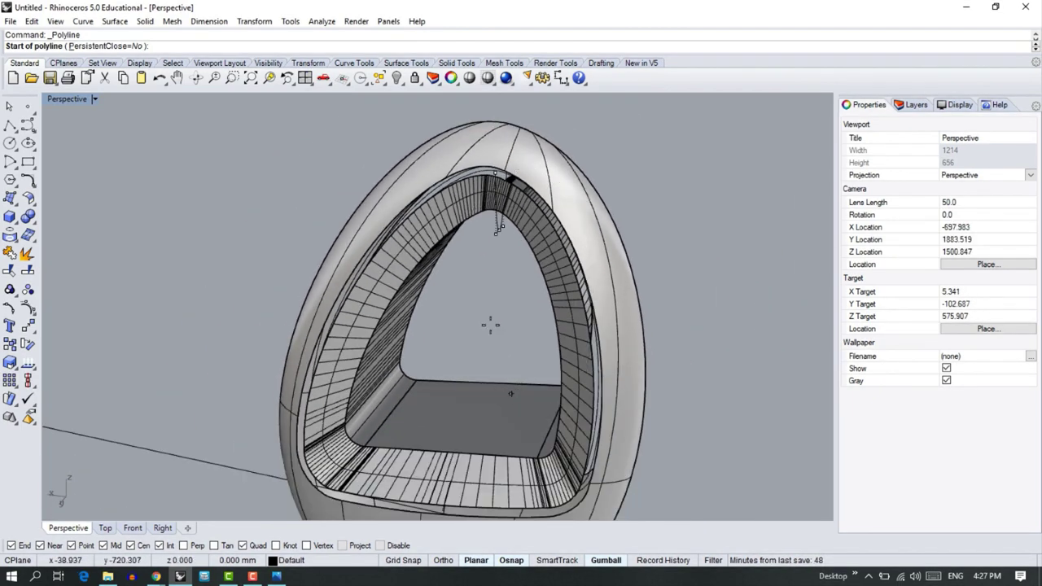
scroll(505, 262, down, 5)
right_drag(503, 403, 452, 436)
scroll(439, 453, up, 12)
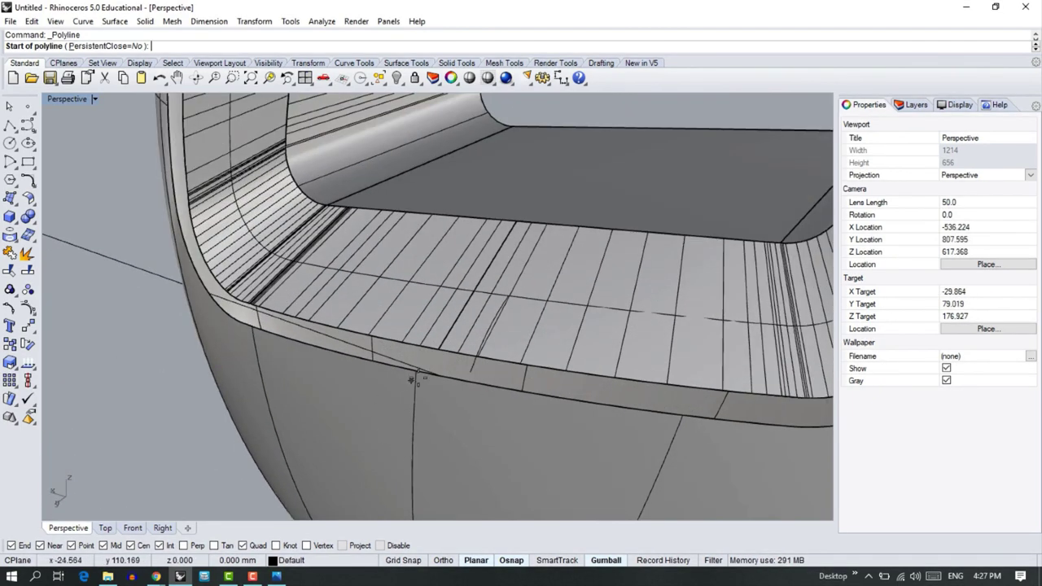
scroll(415, 375, up, 2)
click(437, 350)
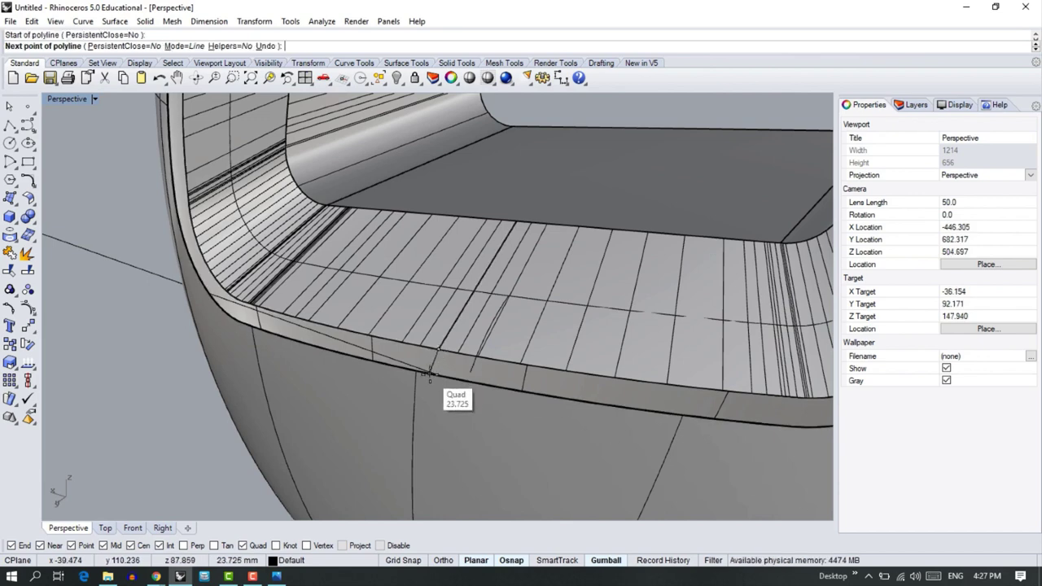
click(429, 375)
right_drag(430, 375, 433, 365)
right_click(434, 363)
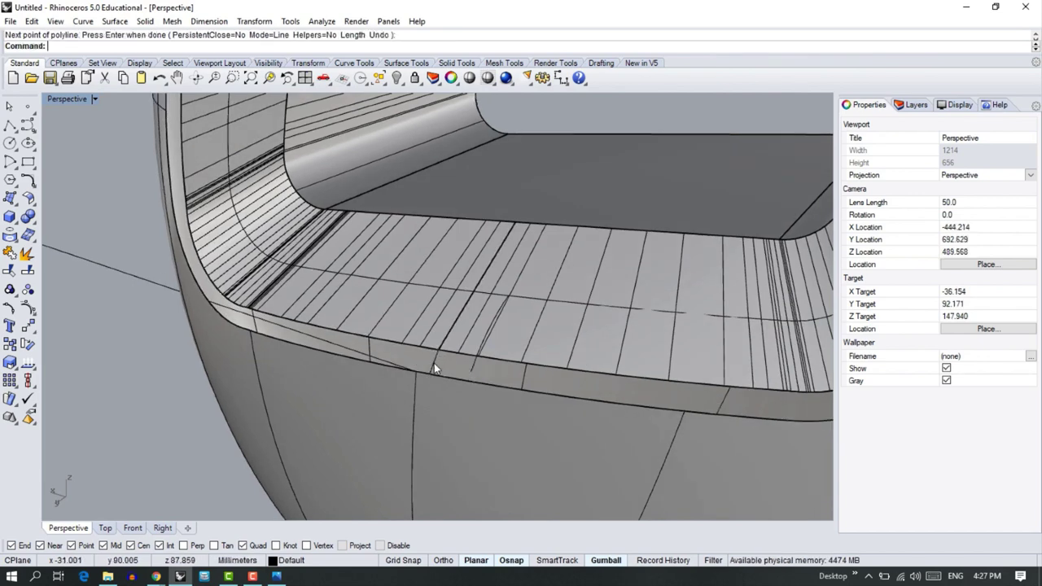
In the Right view, draw a three-segment notch polyline that leaves the gap line, runs alongside it on the inner side and returns to it
click(433, 363)
click(163, 528)
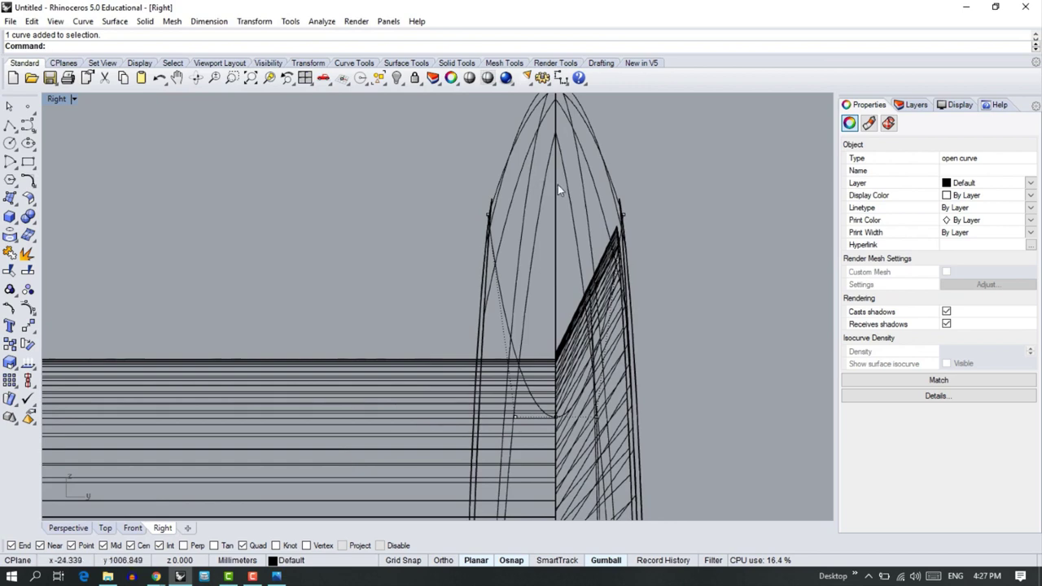
scroll(558, 185, down, 5)
scroll(425, 151, down, 2)
click(269, 77)
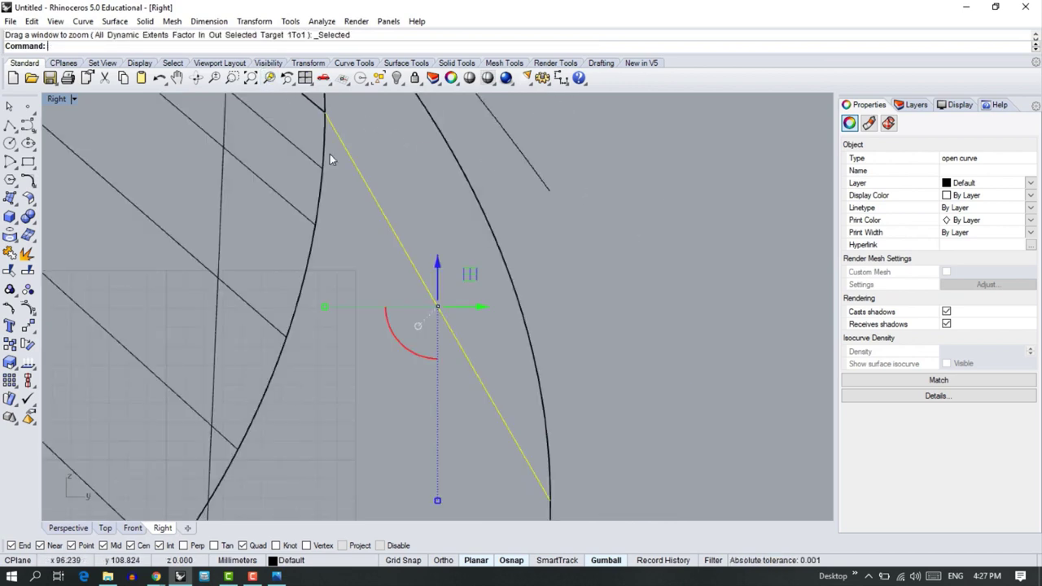
scroll(527, 372, down, 6)
scroll(521, 382, up, 5)
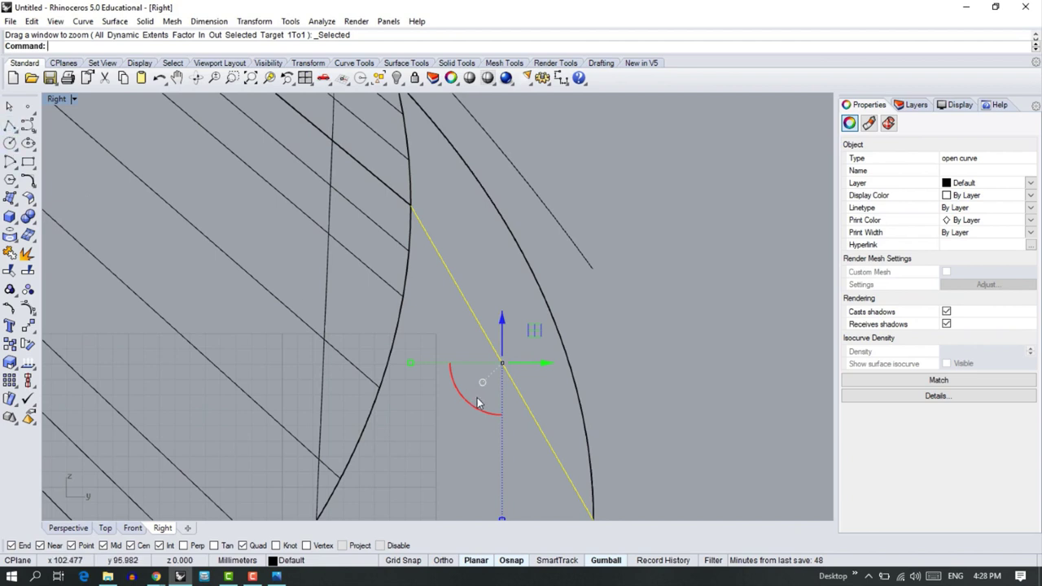
click(9, 126)
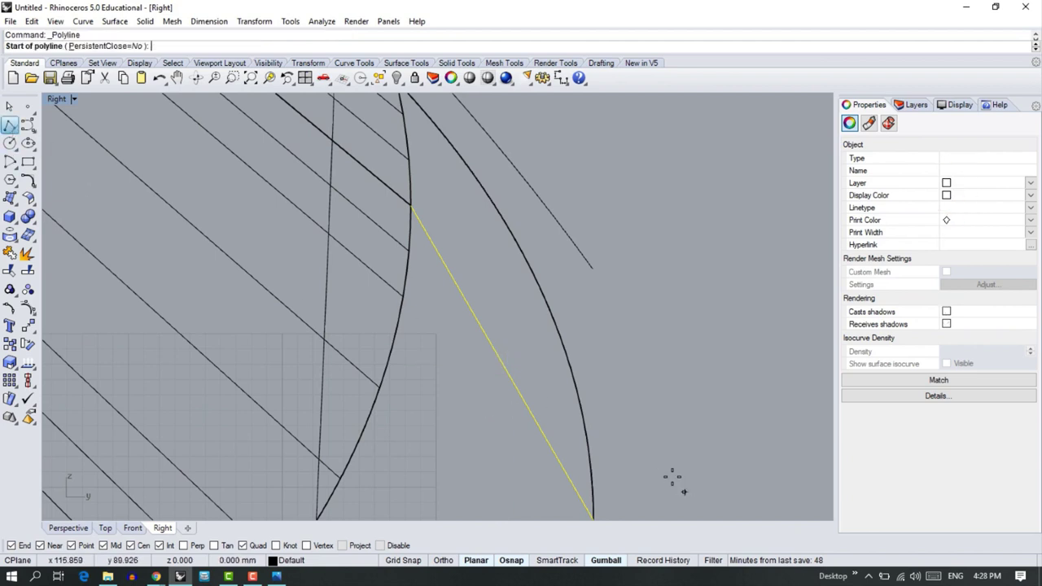
click(477, 323)
click(409, 372)
scroll(412, 365, down, 5)
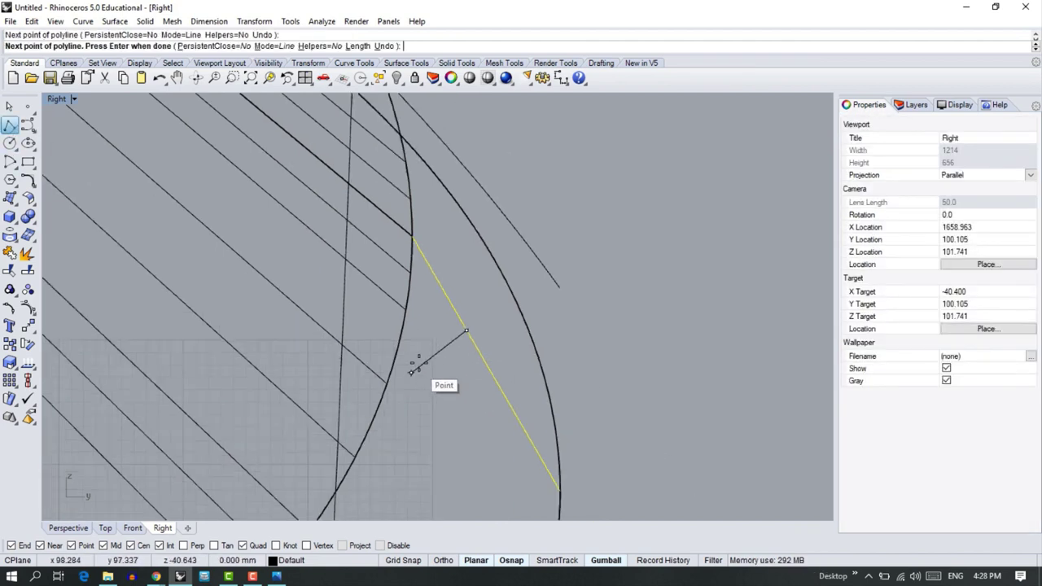
click(451, 418)
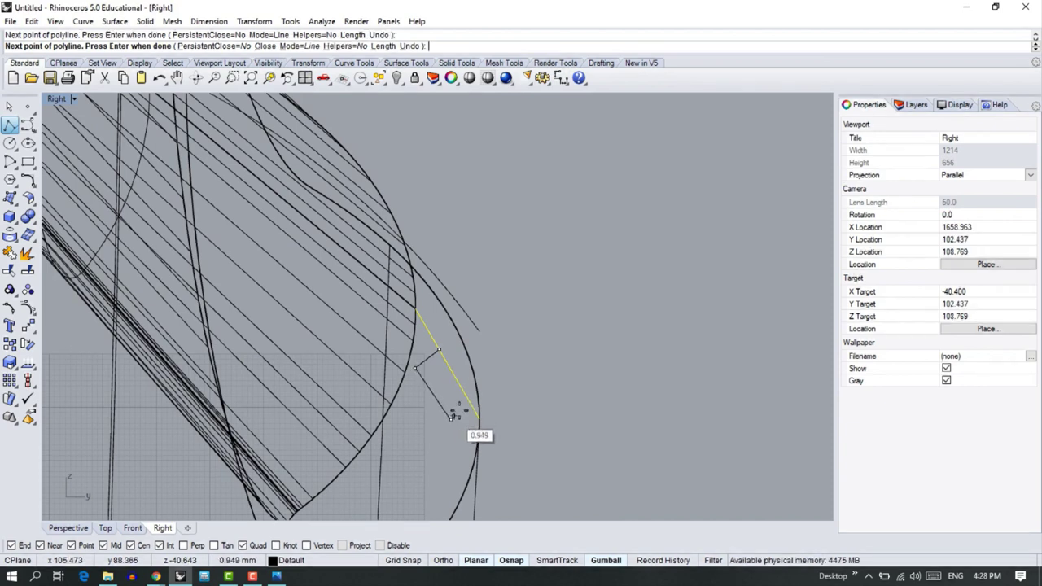
click(471, 404)
key(Return)
Trim away the part of the gap line between the notch's two ends
scroll(457, 385, up, 5)
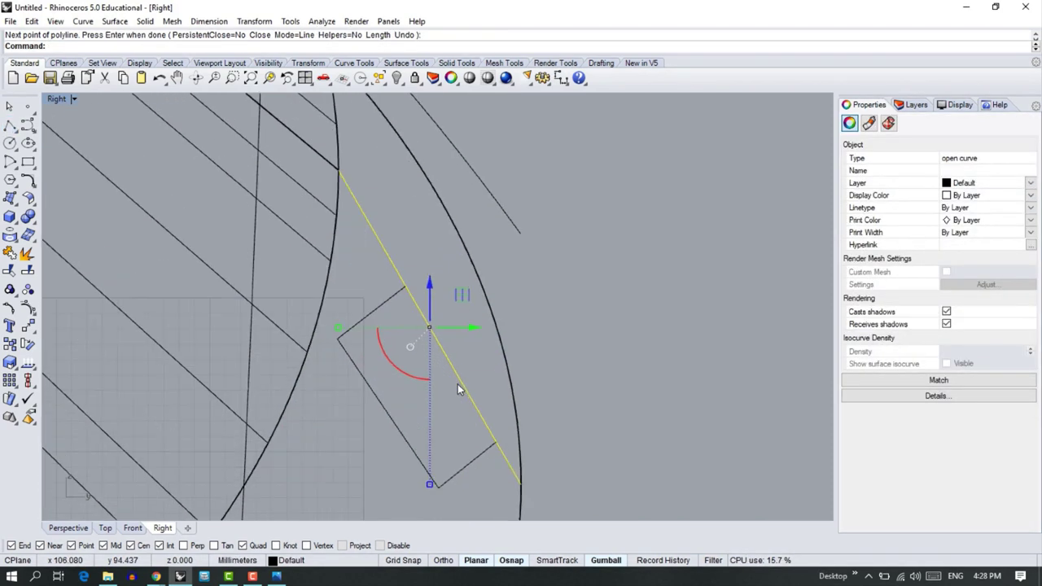
shift+click(392, 301)
click(9, 271)
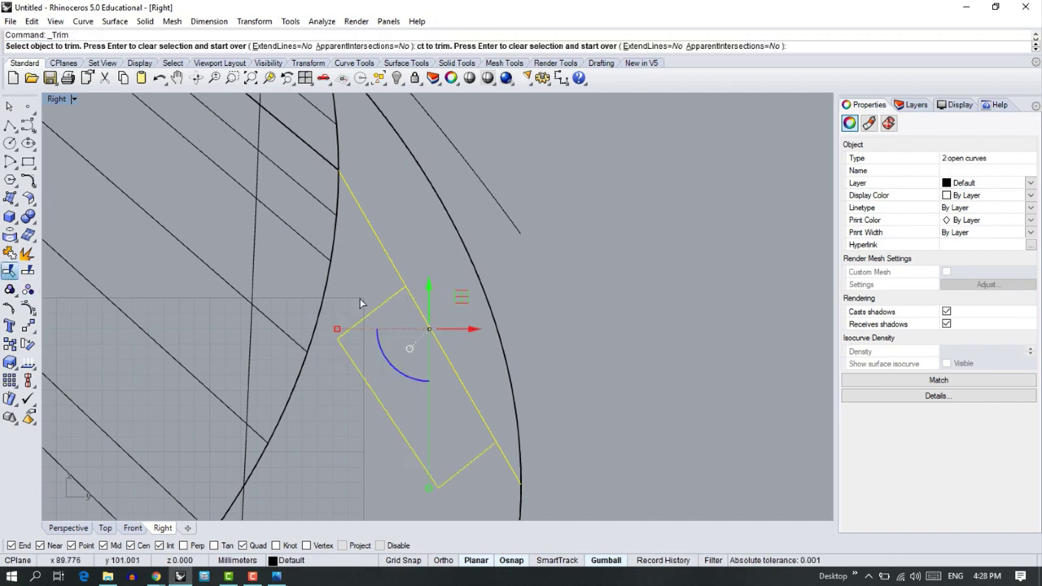
click(419, 307)
key(Return)
click(614, 307)
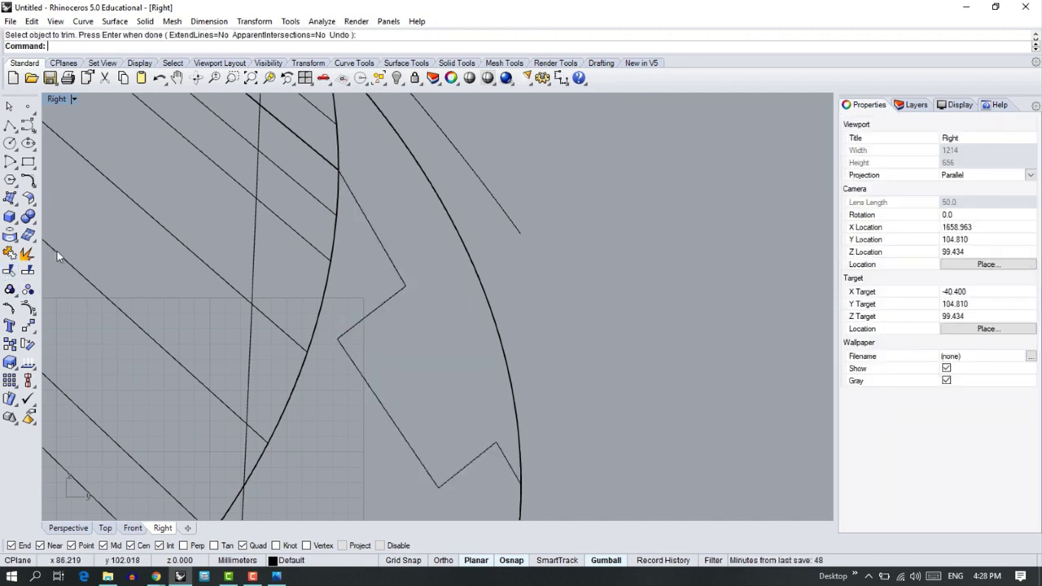
Offset the notch polyline by 1 mm towards its inside
click(35, 187)
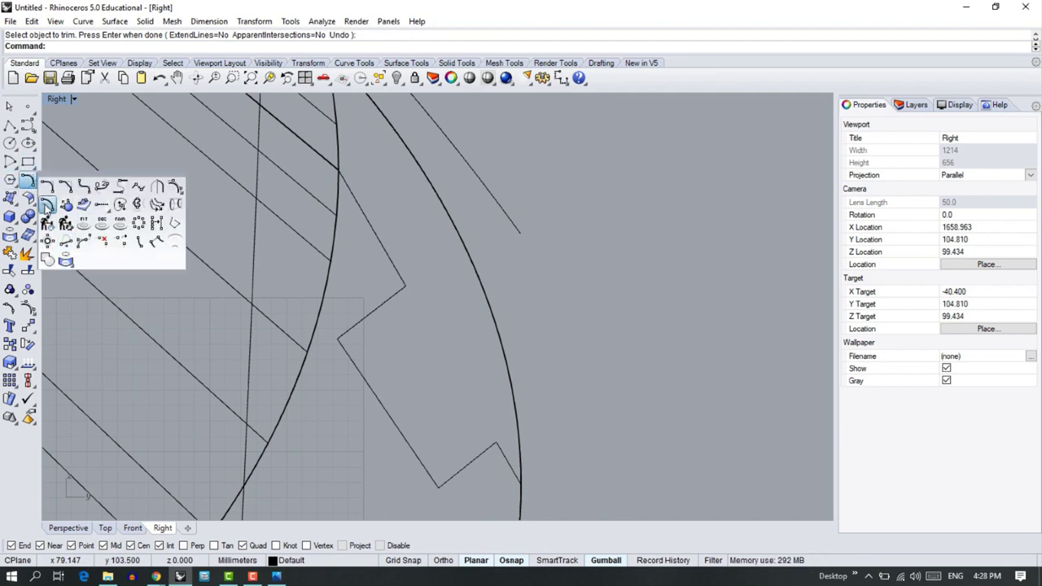
click(68, 207)
click(388, 307)
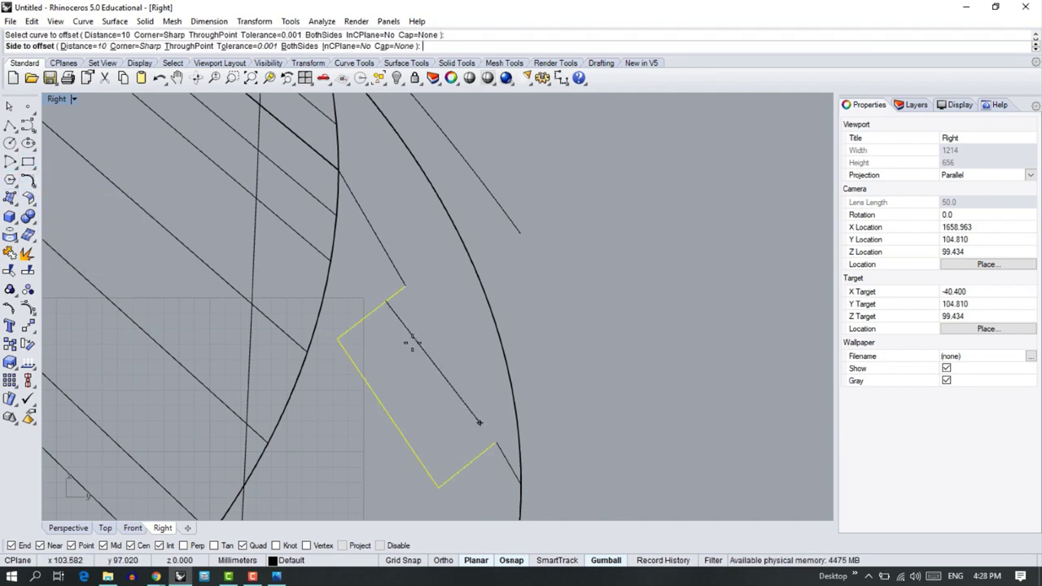
text(1)
key(Return)
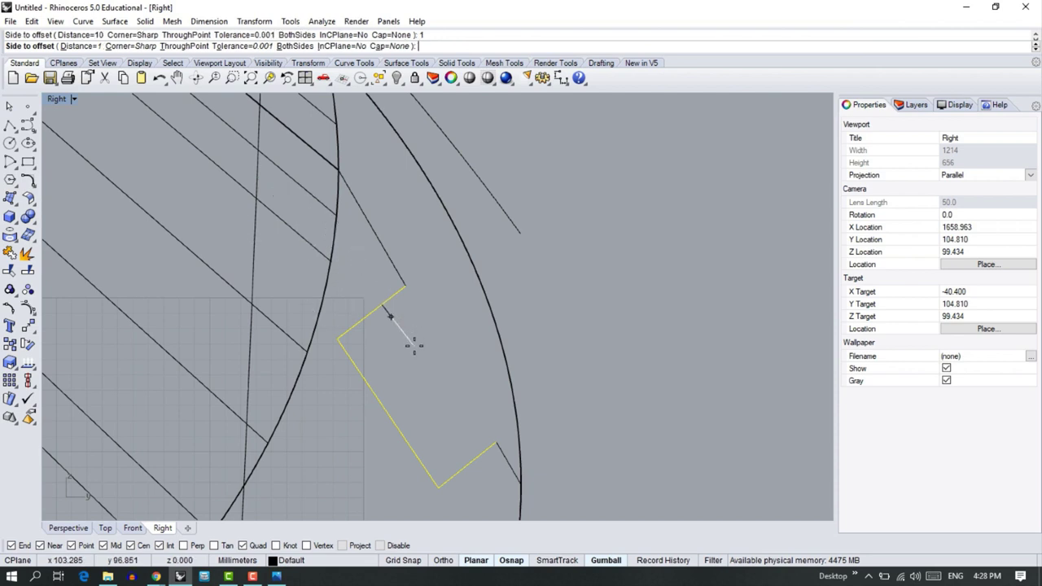
click(414, 345)
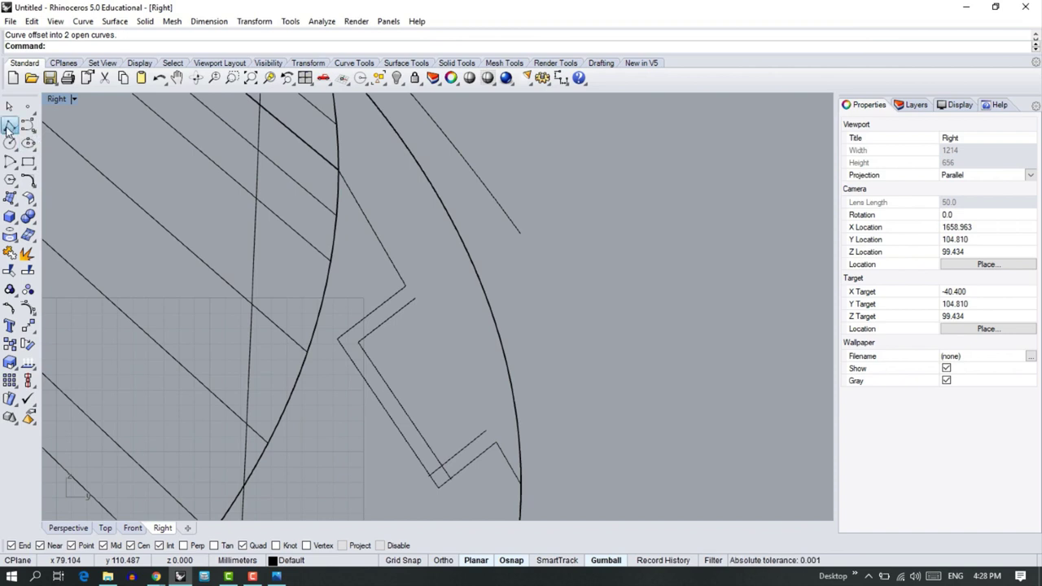
Draw a straight line about 9.8 mm long joining the open ends of the offset curves inside the notch
click(9, 126)
click(415, 299)
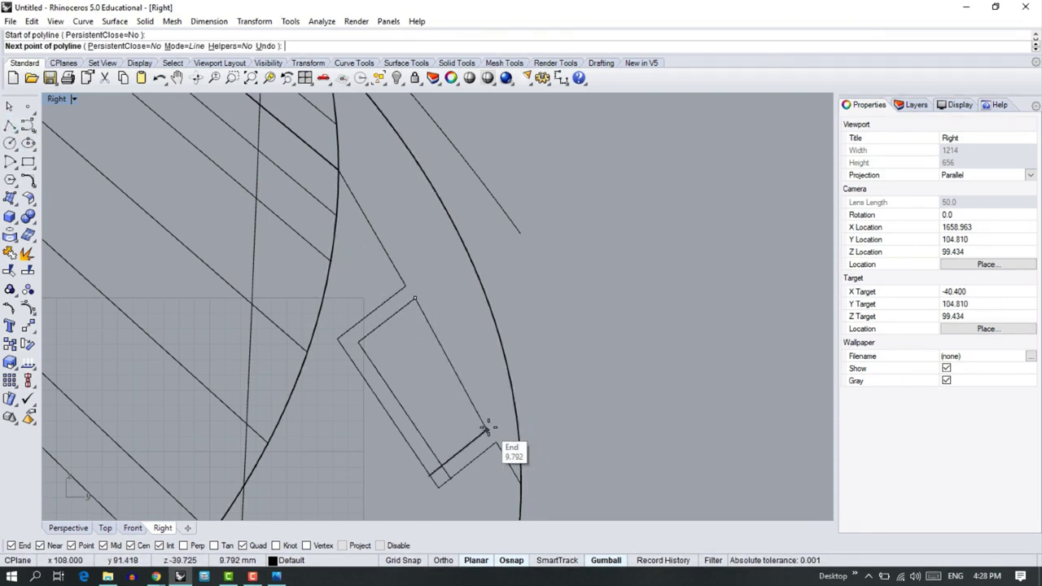
click(488, 427)
key(Return)
Trim the inset strip's curves against each other, removing the offset curves and leaving only the closing line
drag(466, 423, 464, 424)
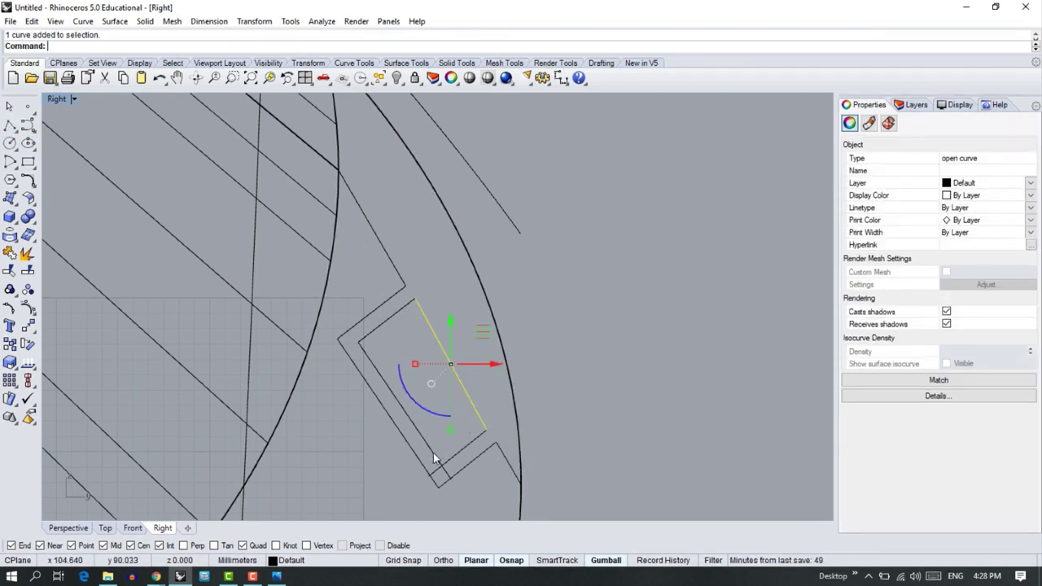
shift+click(433, 453)
shift+click(457, 452)
click(9, 270)
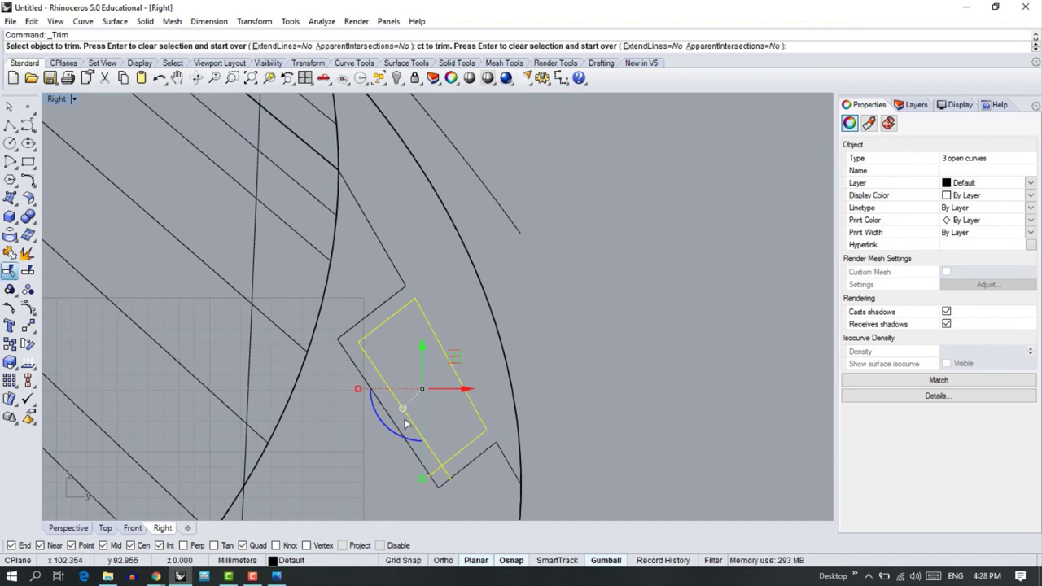
click(441, 479)
key(ctrl+z)
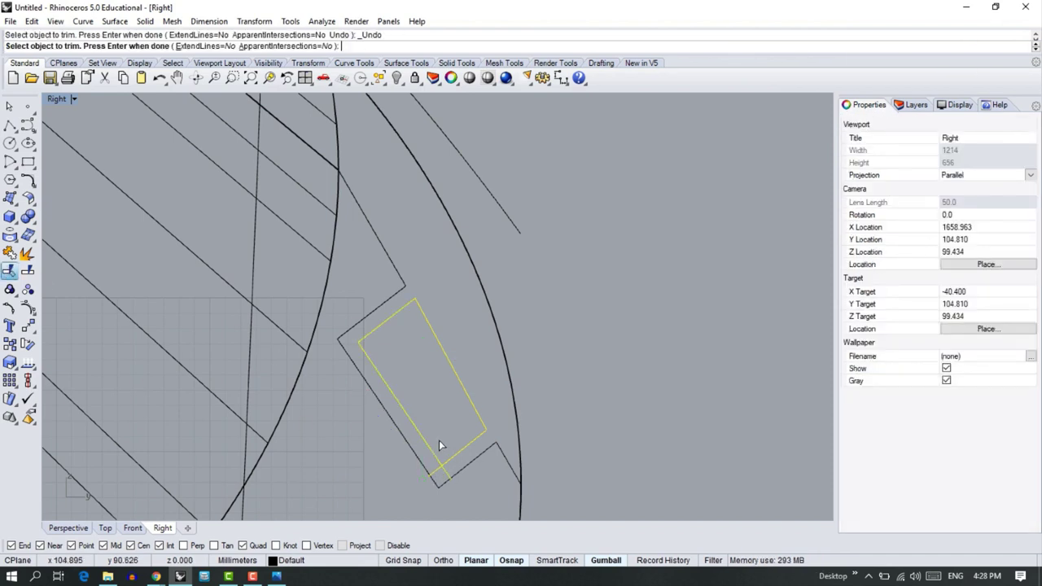
scroll(448, 474, up, 5)
click(9, 268)
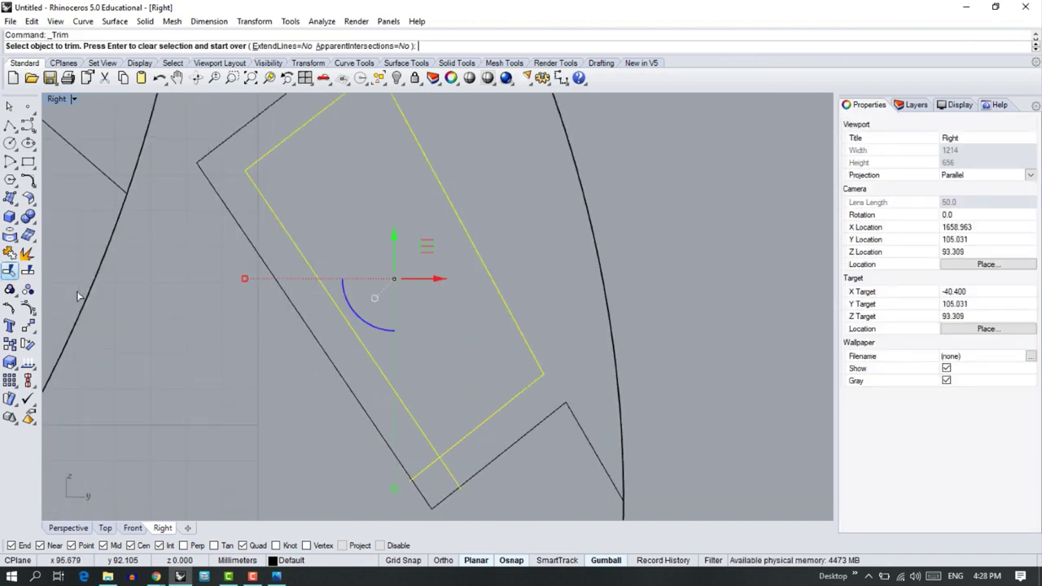
click(429, 475)
click(391, 423)
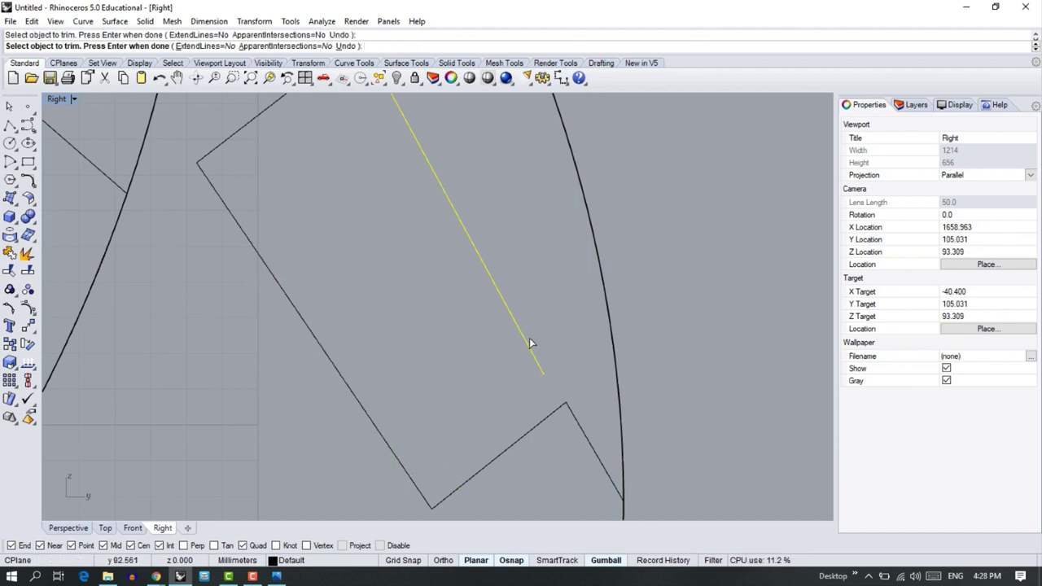
Redraw the inset strip's other three sides as a polyline alongside the notch and join it with the closing line
scroll(532, 341, down, 2)
click(9, 126)
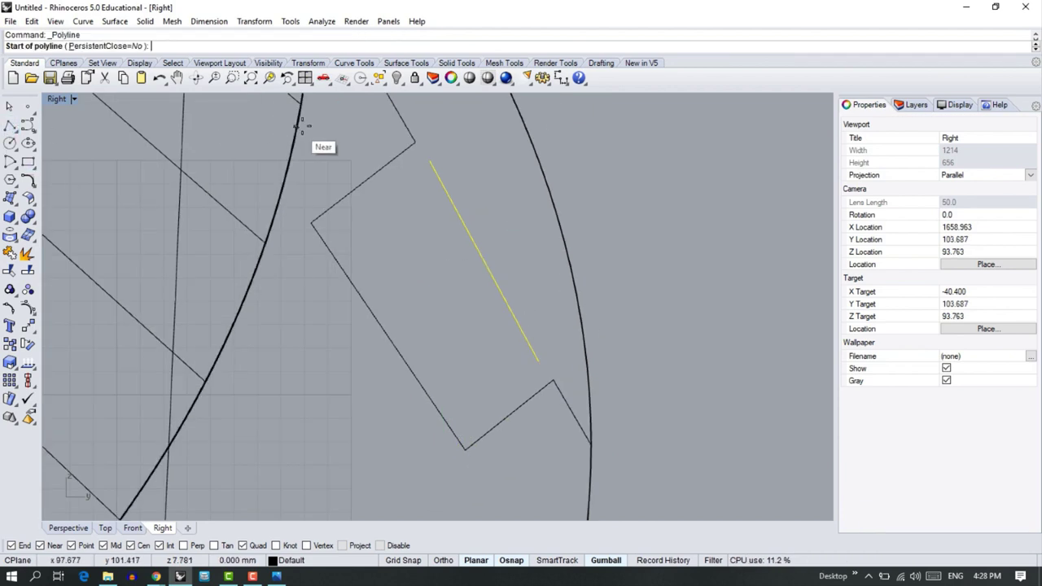
click(429, 161)
click(337, 230)
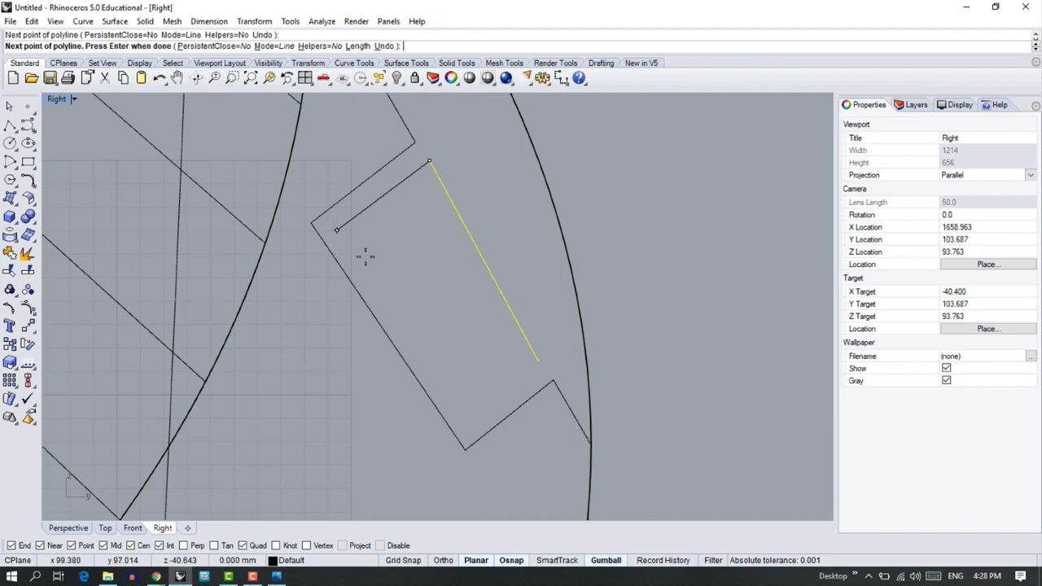
scroll(466, 428, up, 2)
click(465, 425)
click(553, 350)
key(Return)
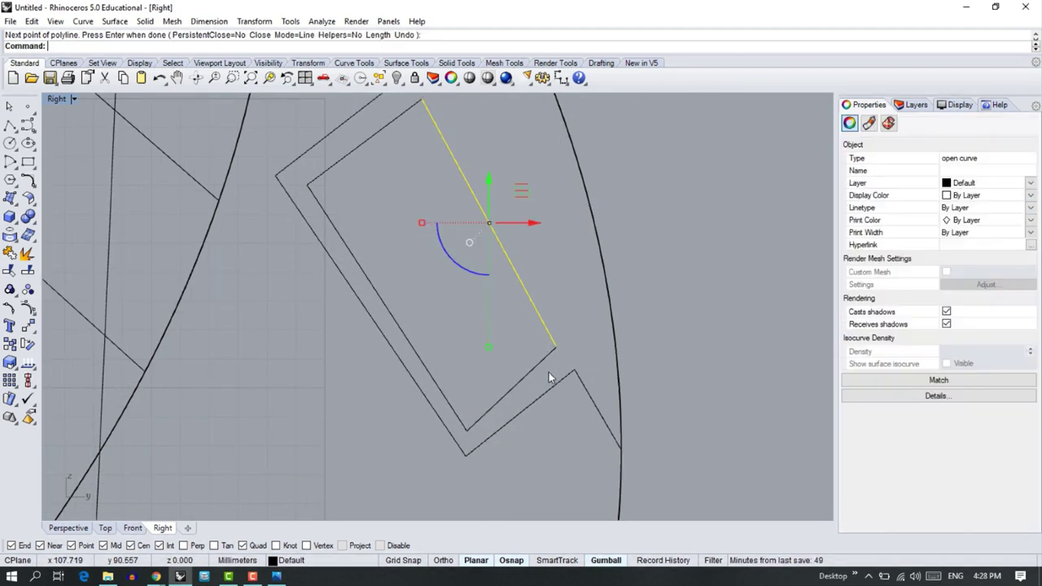
shift+click(521, 378)
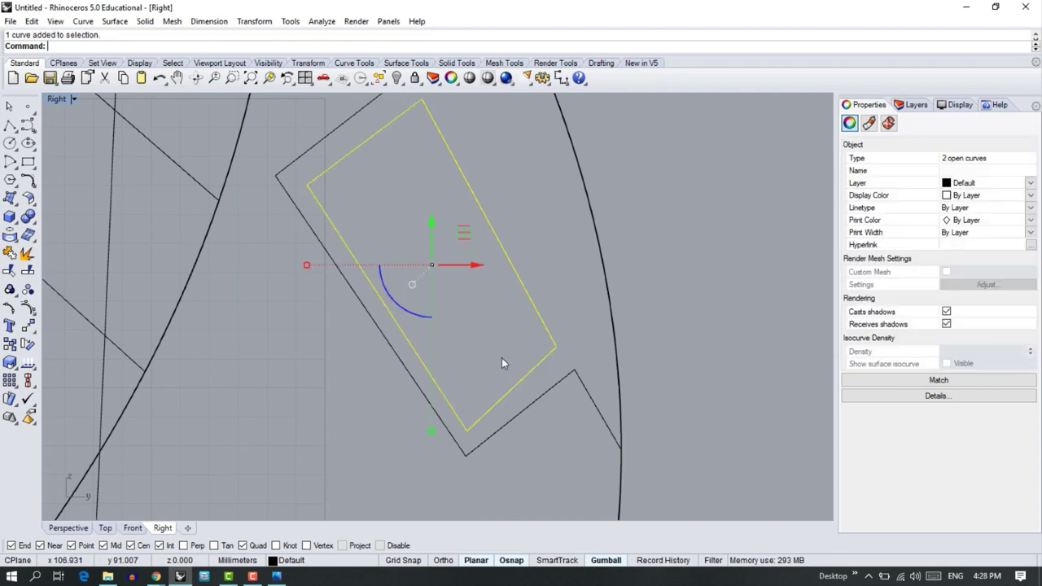
click(11, 253)
In the Perspective view, delete the leftover straight curve that runs across the gap surface near the notch
click(88, 531)
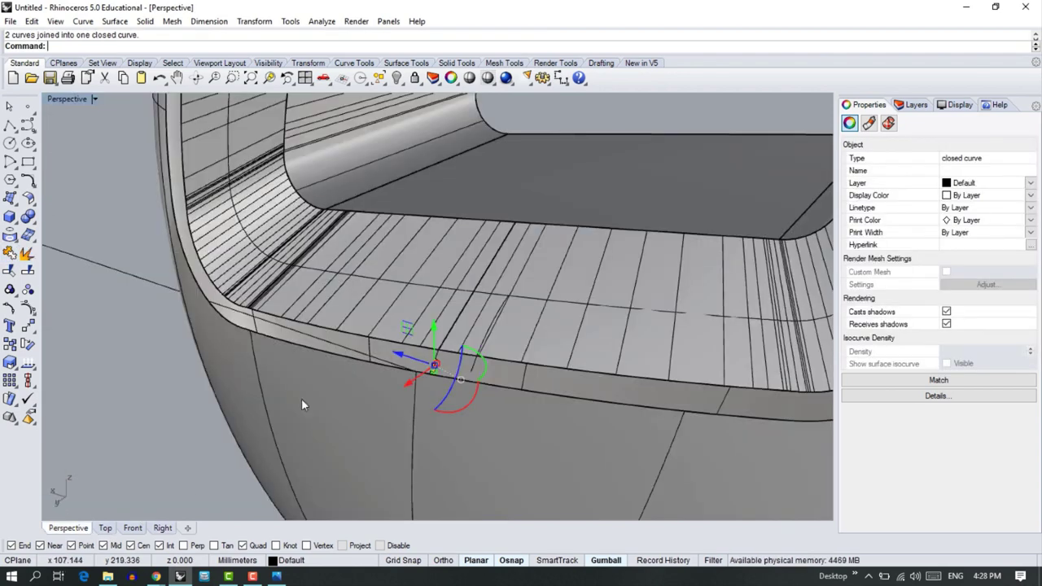
scroll(358, 325, down, 3)
click(209, 375)
scroll(422, 347, up, 2)
scroll(422, 346, up, 2)
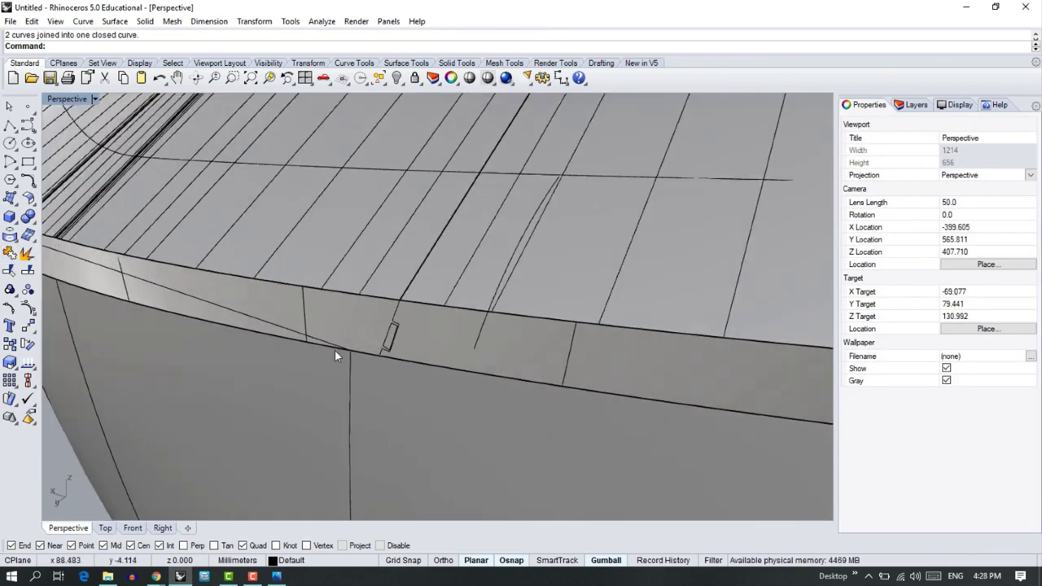
scroll(382, 353, up, 3)
click(355, 371)
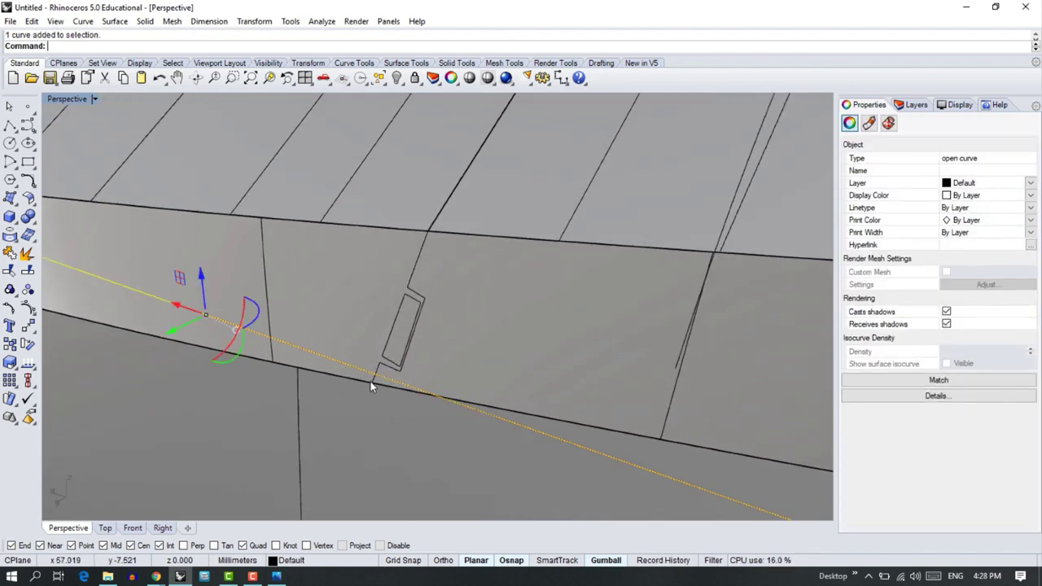
key(Delete)
Join the notch polyline with the two remaining gap line segments into one open profile curve
scroll(507, 308, up, 5)
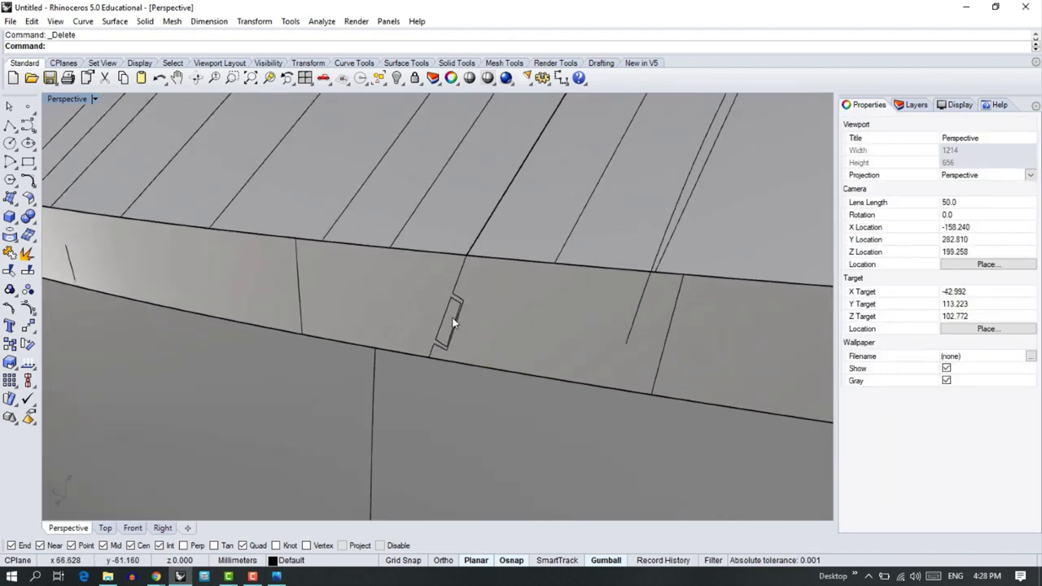
click(464, 326)
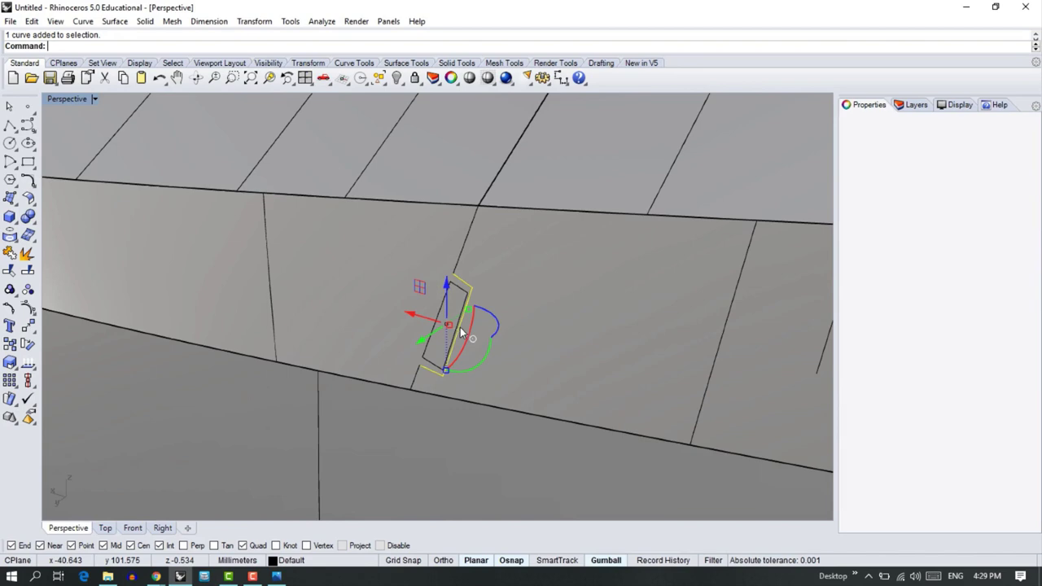
shift+click(456, 262)
shift+click(417, 382)
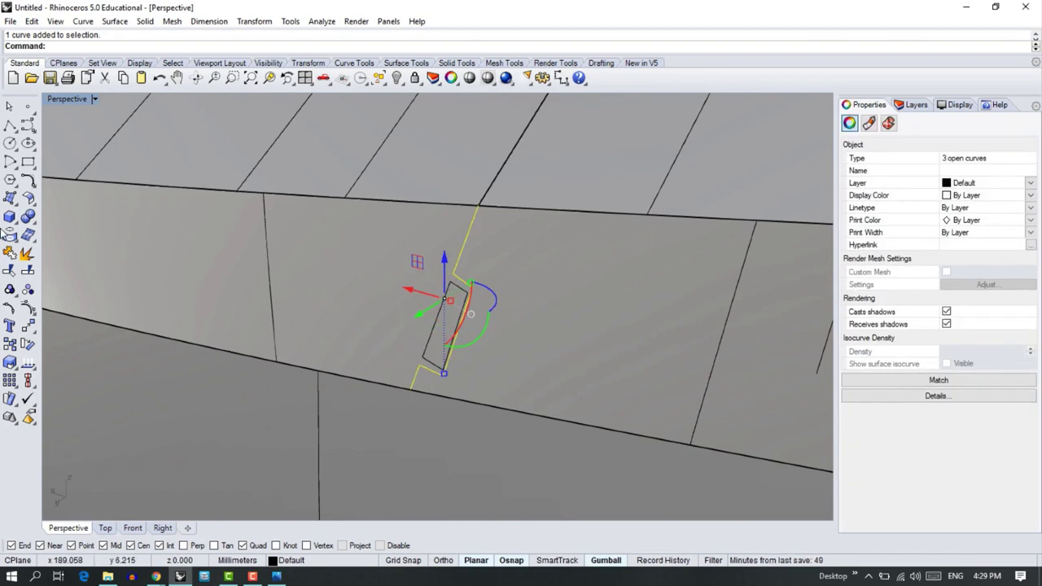
click(10, 252)
scroll(209, 231, down, 6)
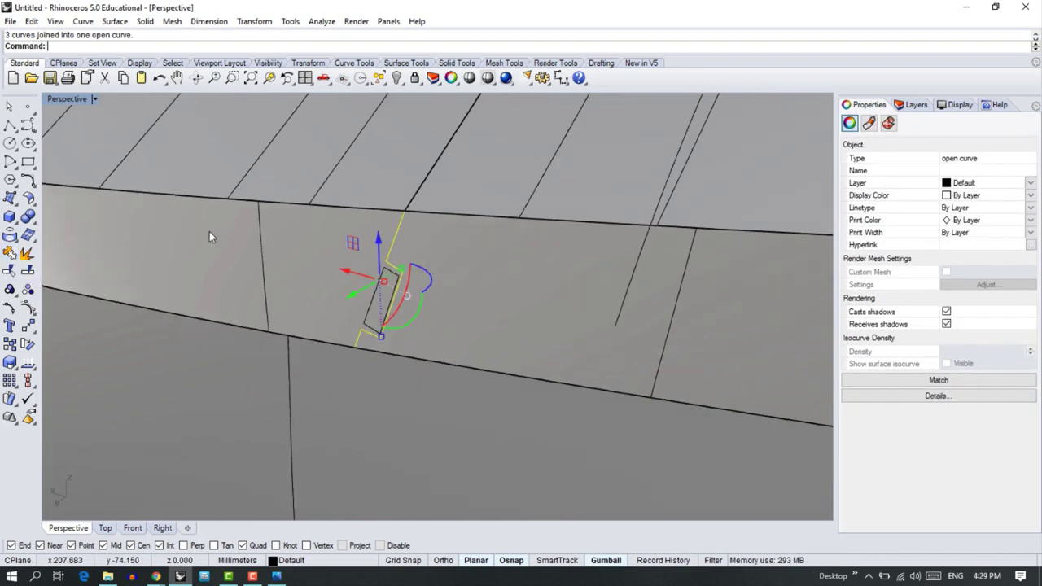
click(551, 450)
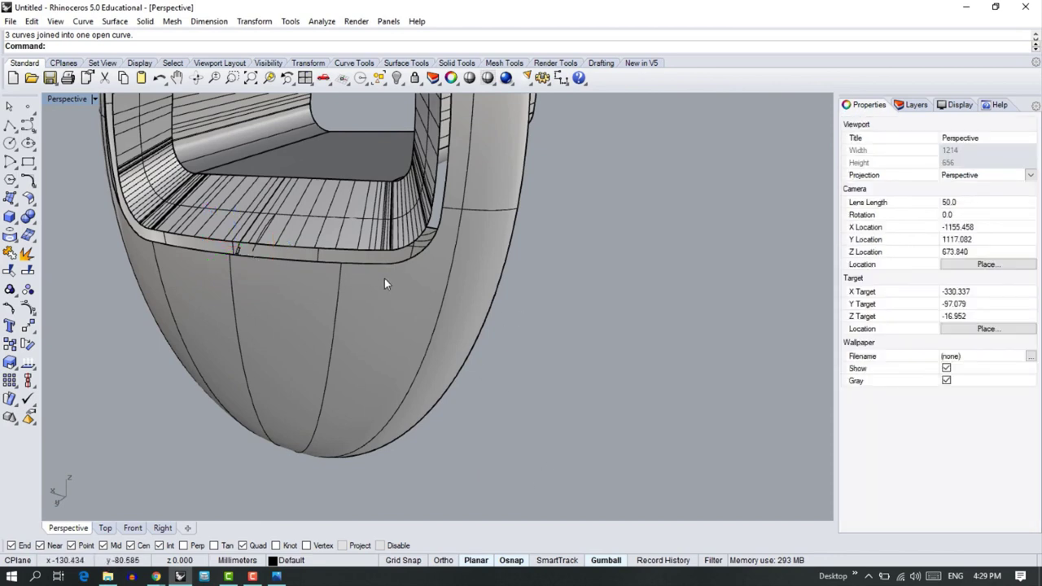
scroll(428, 239, down, 4)
scroll(133, 243, up, 2)
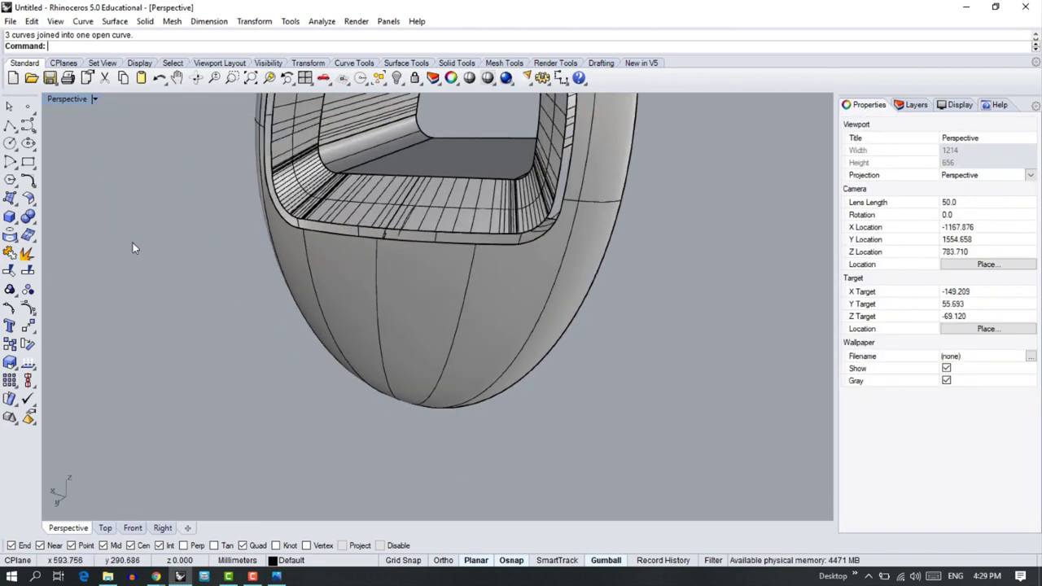
click(14, 201)
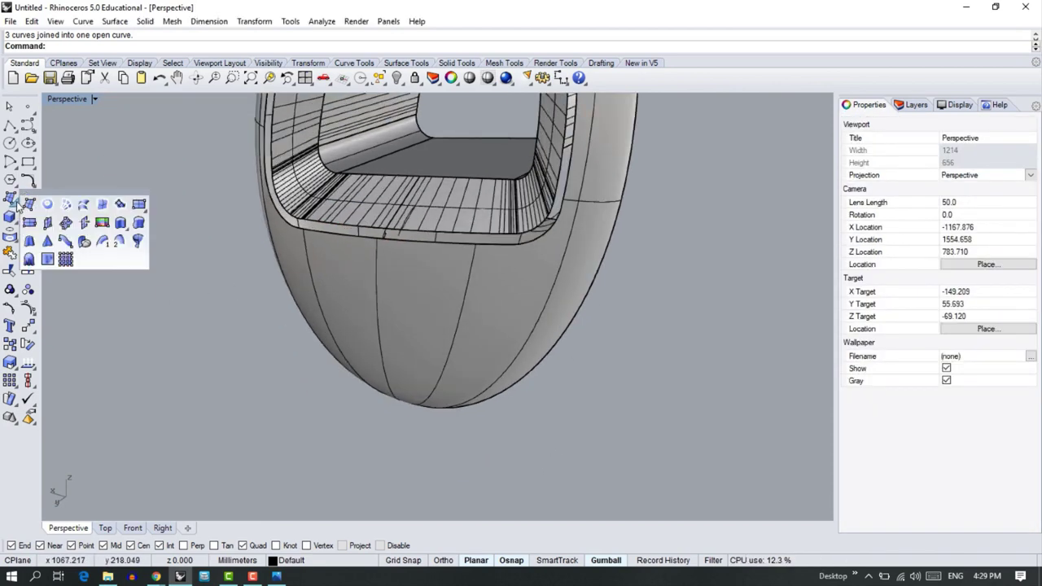
click(119, 242)
scroll(381, 231, up, 5)
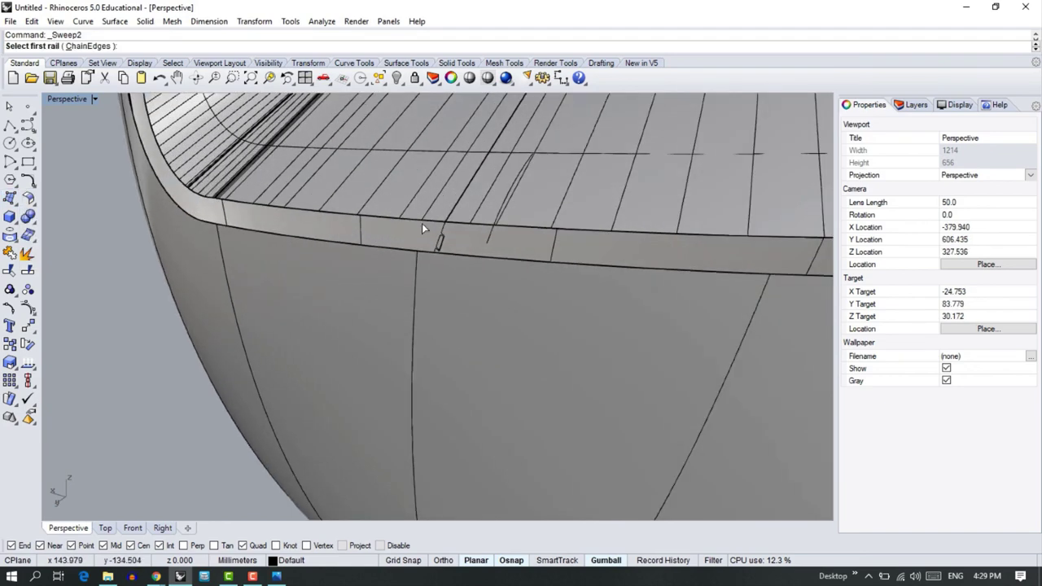
click(421, 221)
scroll(415, 269, down, 6)
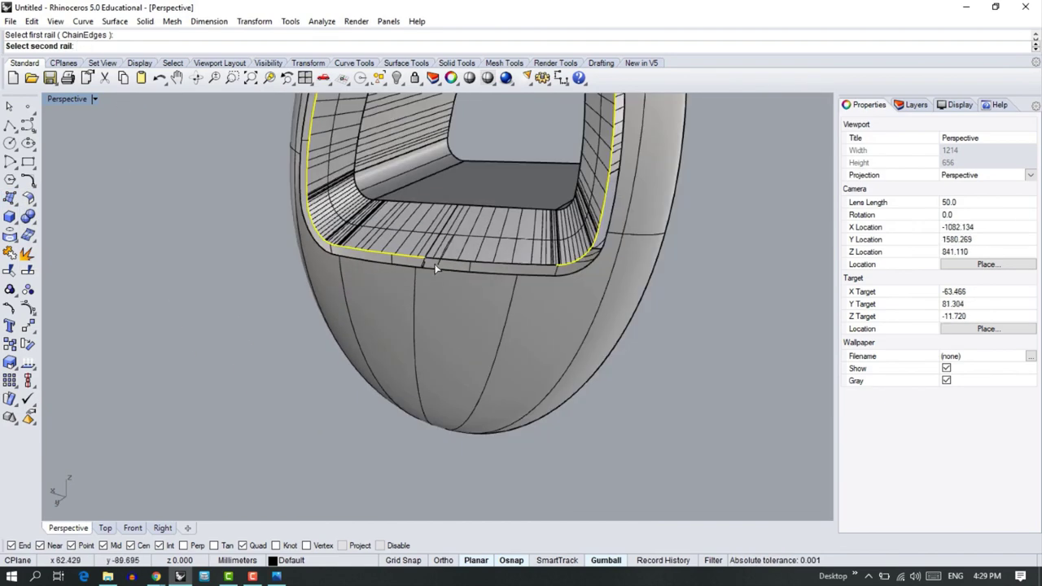
scroll(448, 306, up, 4)
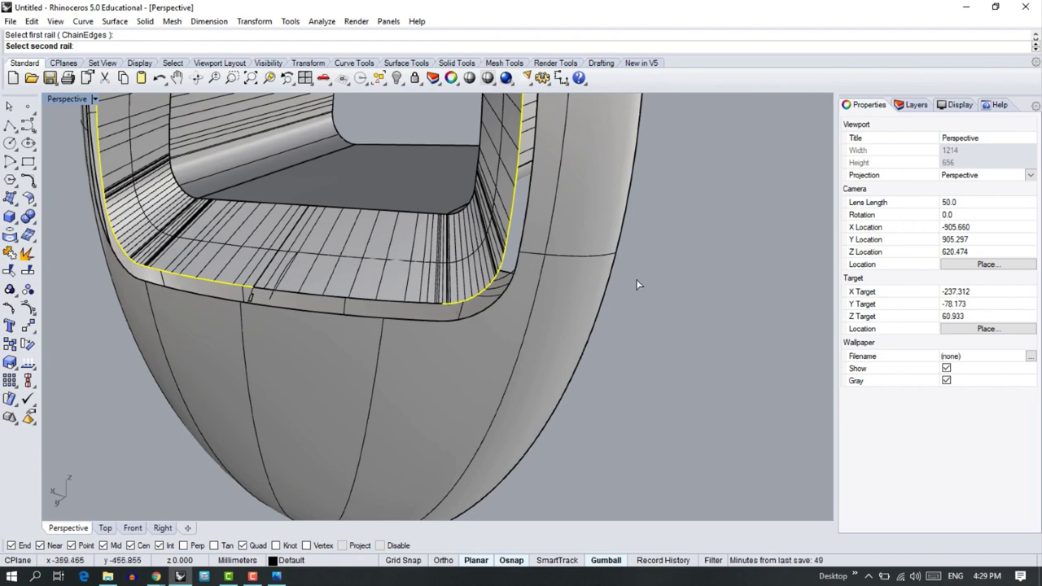
Merge the split segments of the lining's front edge, and check the body's opening edge with Merge Edge too
click(115, 21)
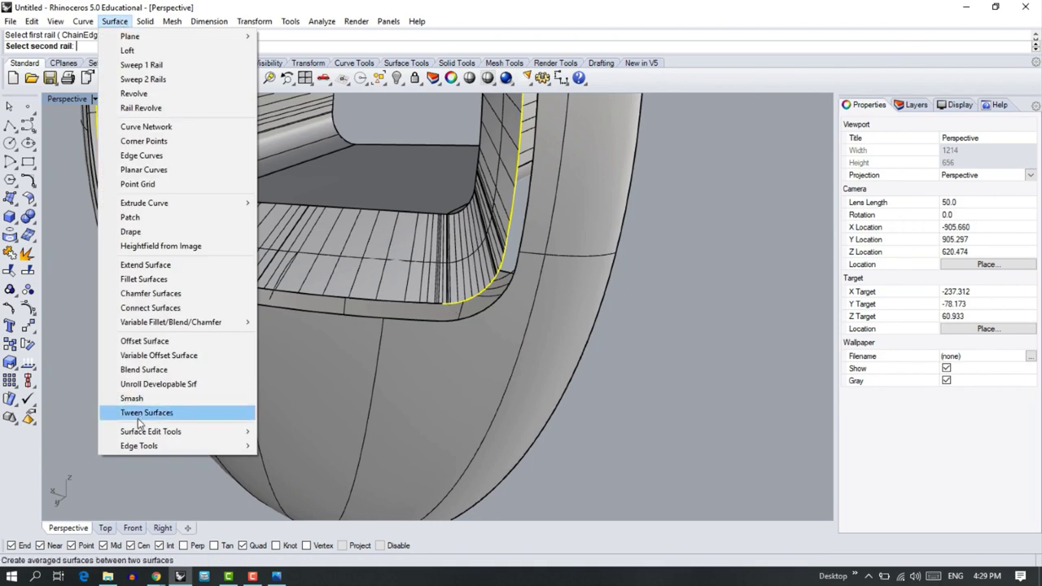
mouse_move(145, 446)
click(293, 478)
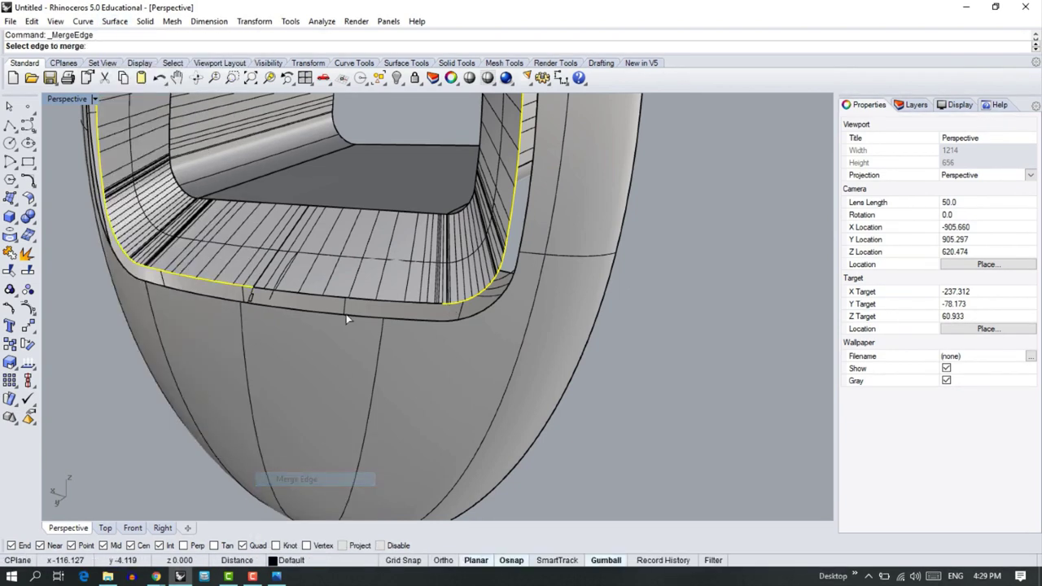
click(329, 300)
click(361, 315)
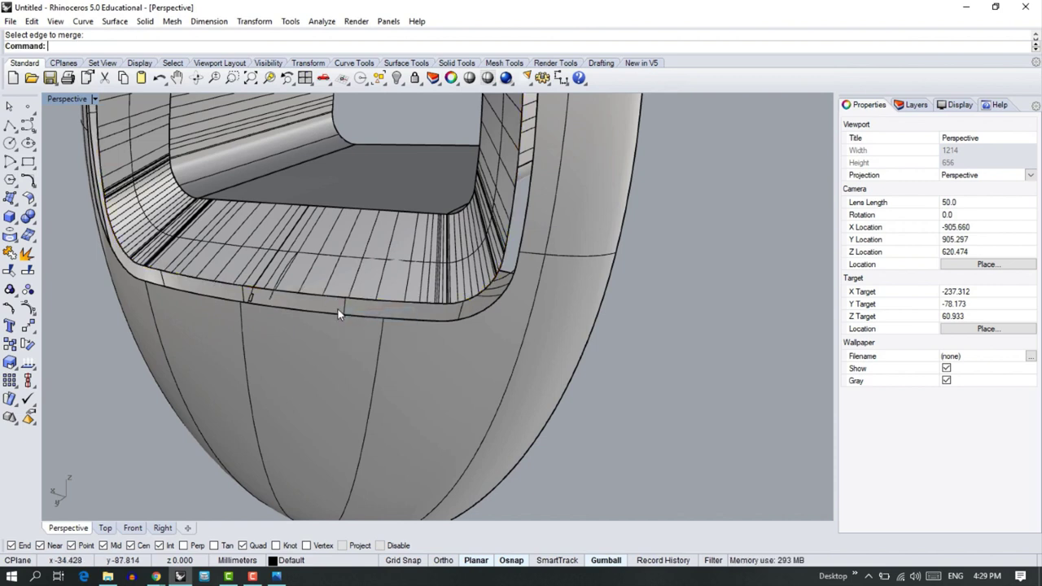
right_click(334, 313)
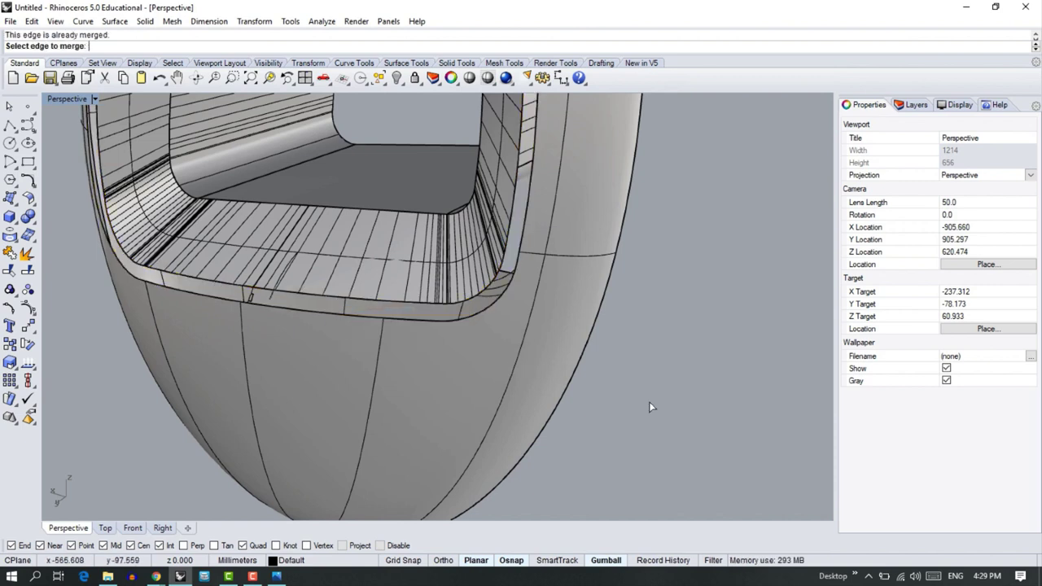
scroll(661, 412, down, 1)
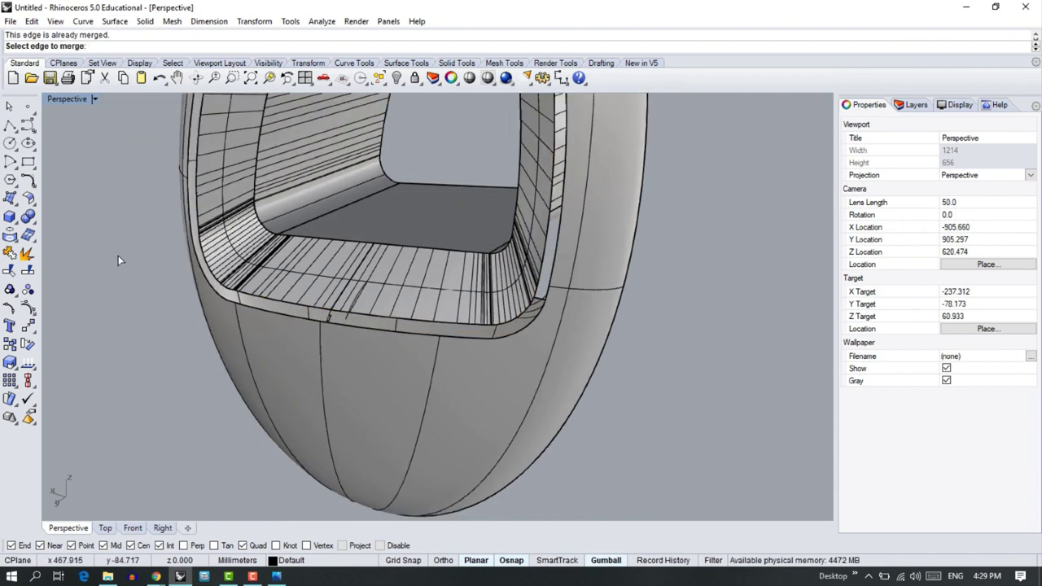
Sweep the joined notch profile along two rails, the lining's front edge and the body's opening edge
click(35, 207)
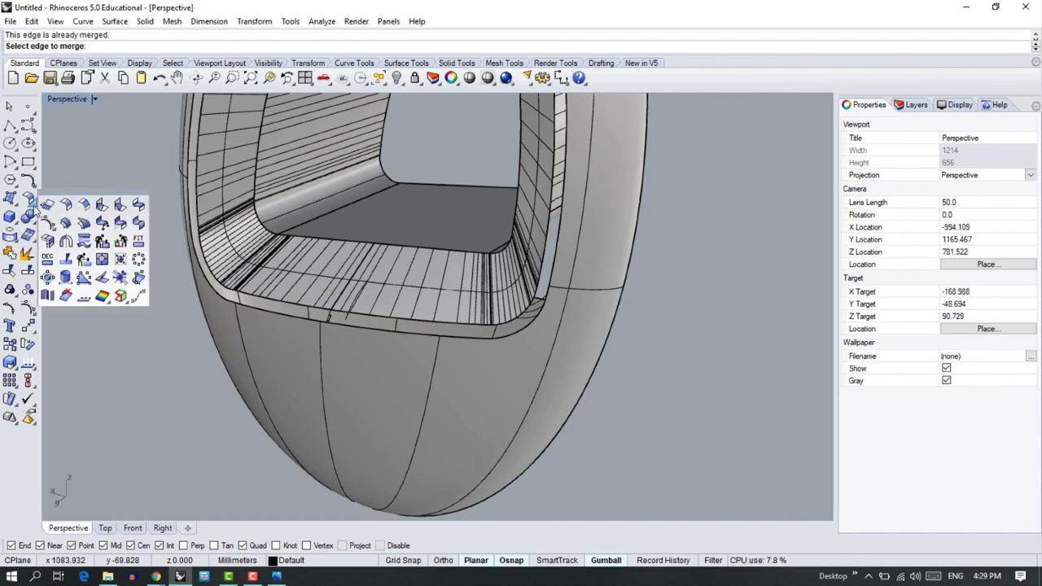
click(12, 201)
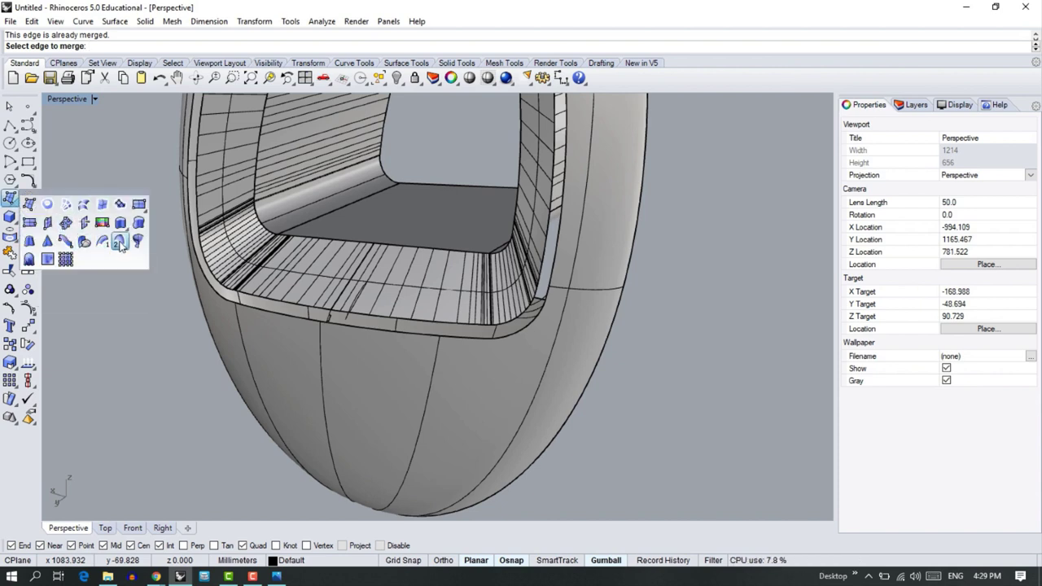
click(120, 242)
click(293, 315)
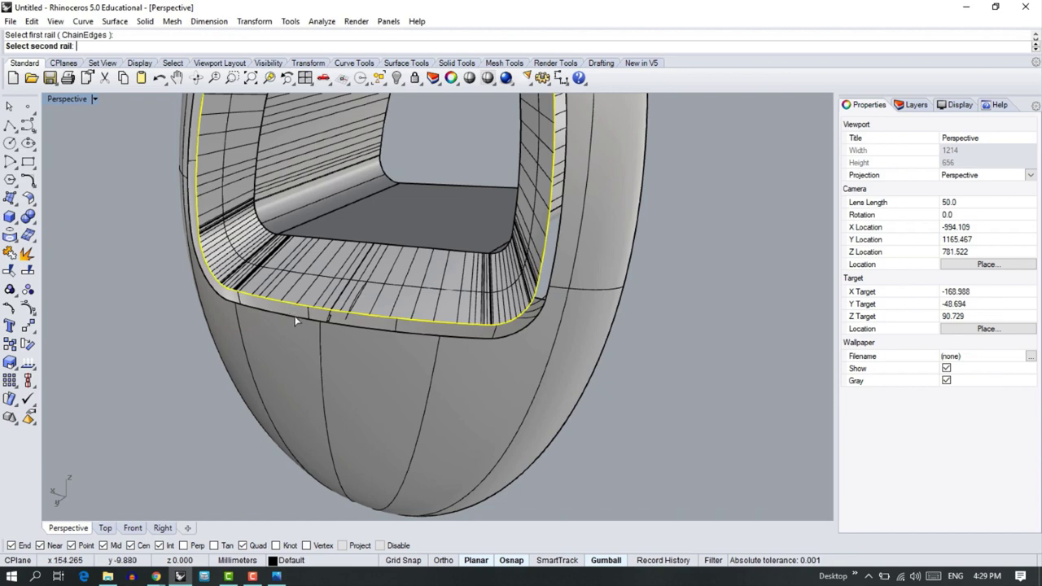
click(318, 319)
scroll(340, 317, up, 6)
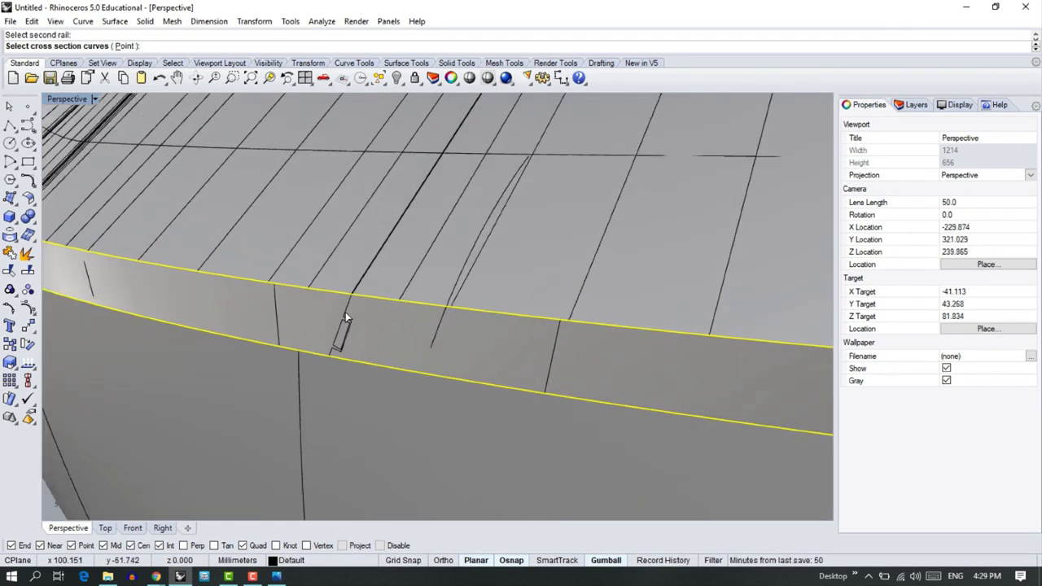
click(345, 313)
key(Return)
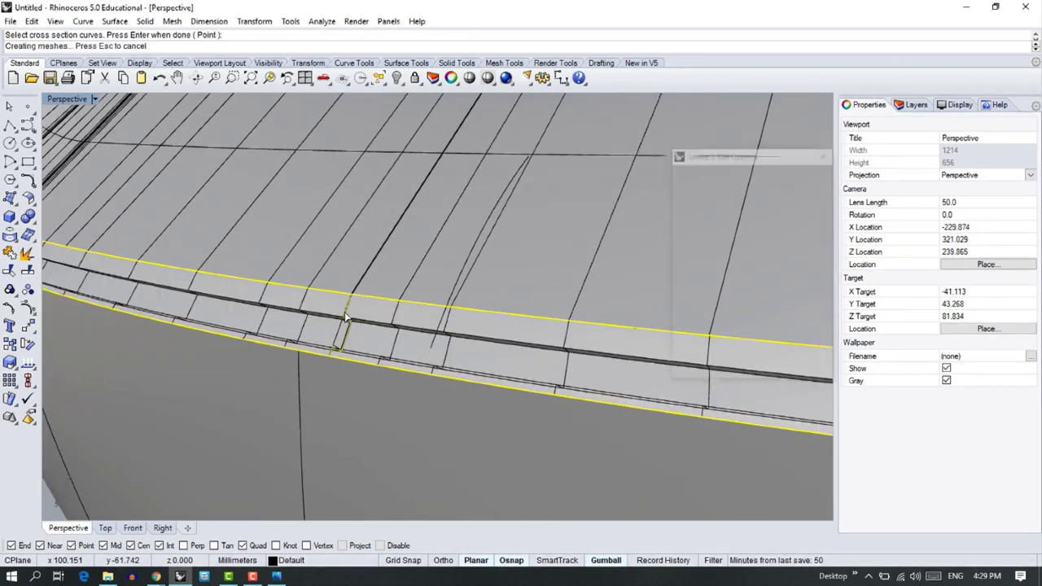
key(Return)
Sweep the closed inset strip profile along the same two rails, the body's opening edge and the lining's front edge, as a closed sweep
click(318, 351)
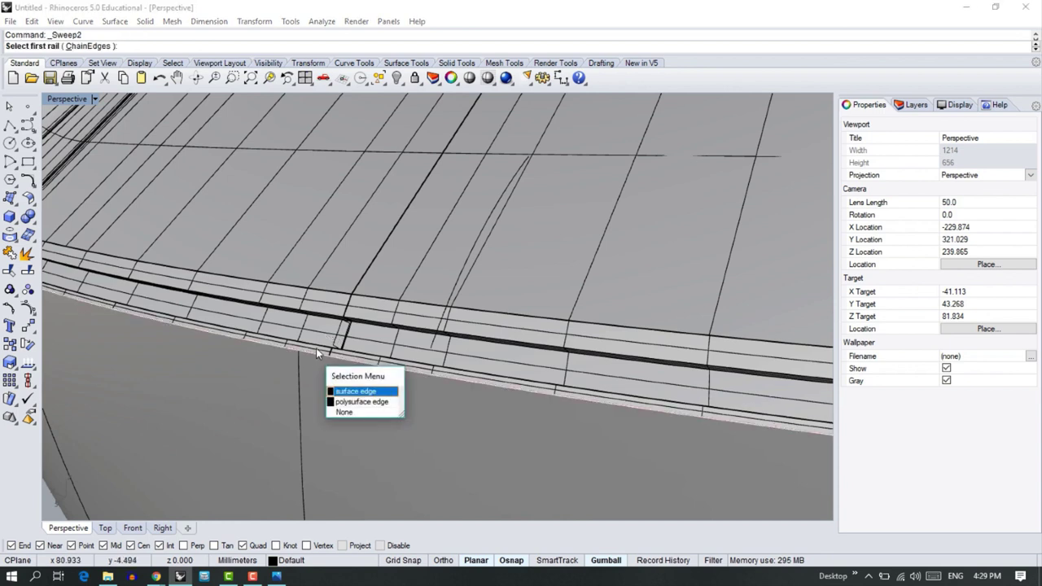
click(348, 393)
click(357, 316)
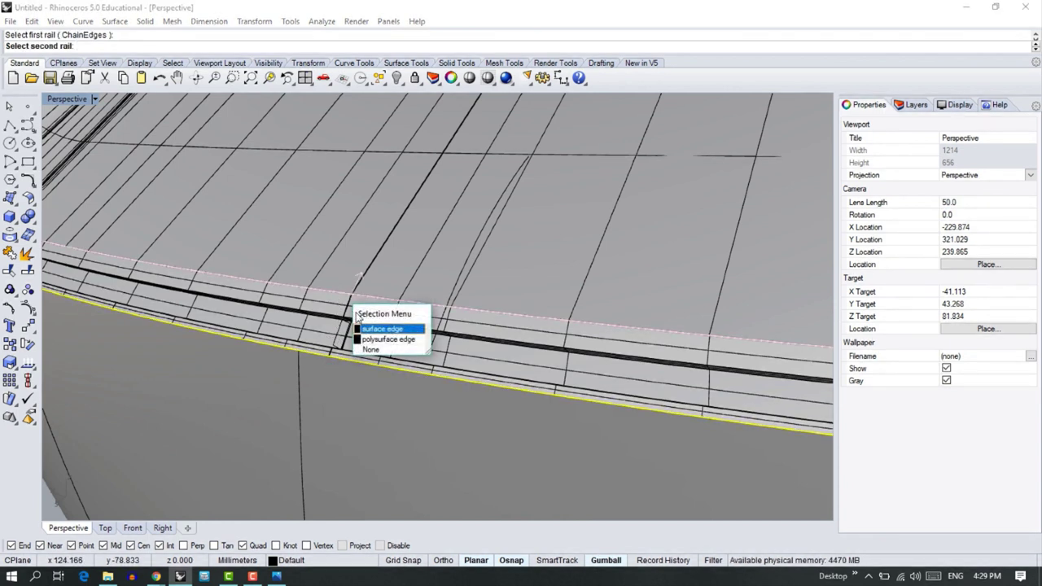
click(371, 330)
click(340, 338)
key(Return)
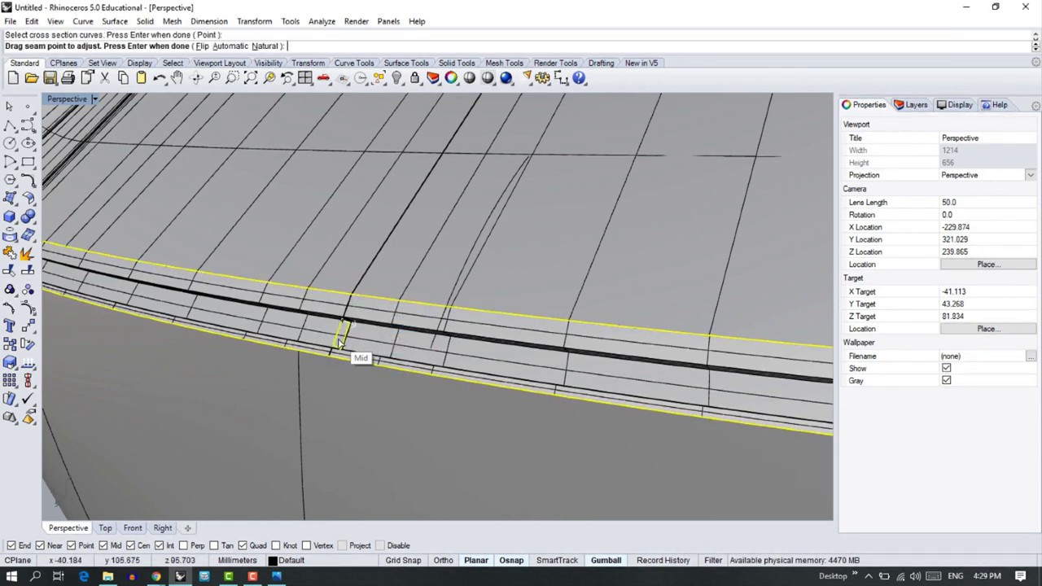
key(Return)
key(Return)
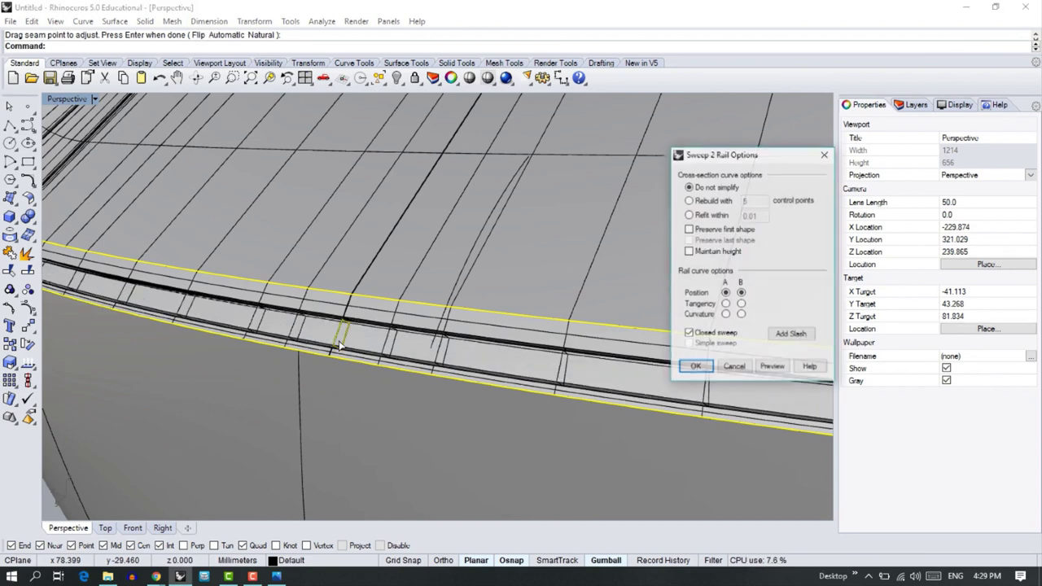
click(695, 367)
scroll(539, 357, down, 3)
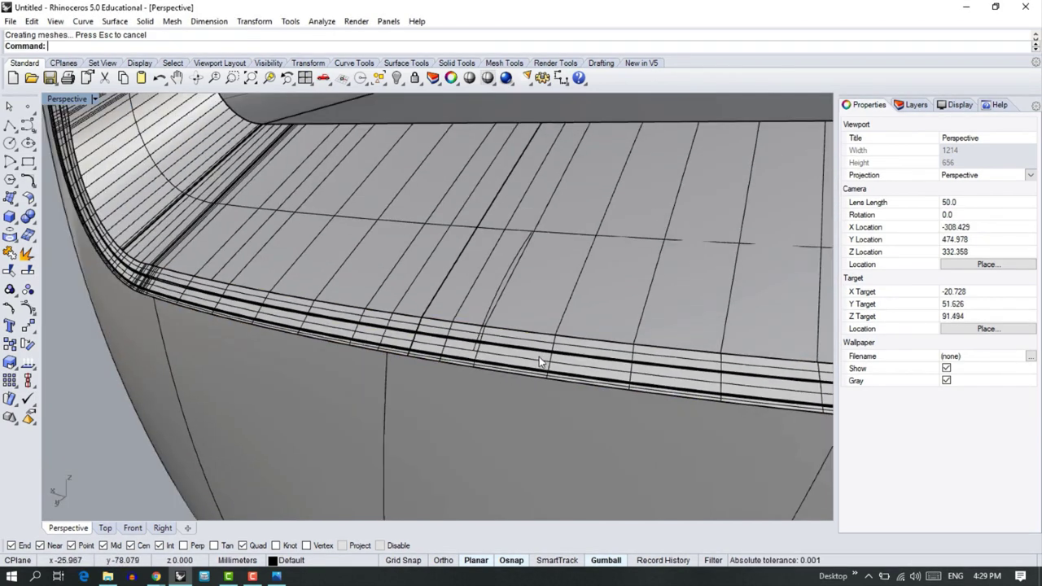
Join the egg body, the swept notch surface and the opening's lining into one polysurface, leaving out the inset strip
click(540, 360)
right_drag(540, 359, 417, 403)
scroll(418, 402, down, 3)
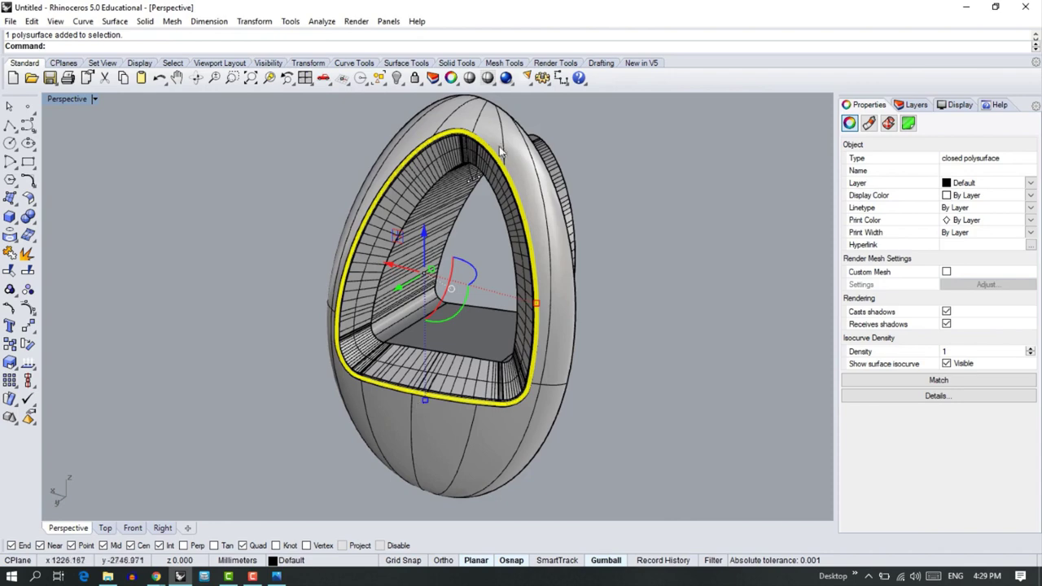
scroll(464, 136, up, 6)
scroll(492, 234, down, 5)
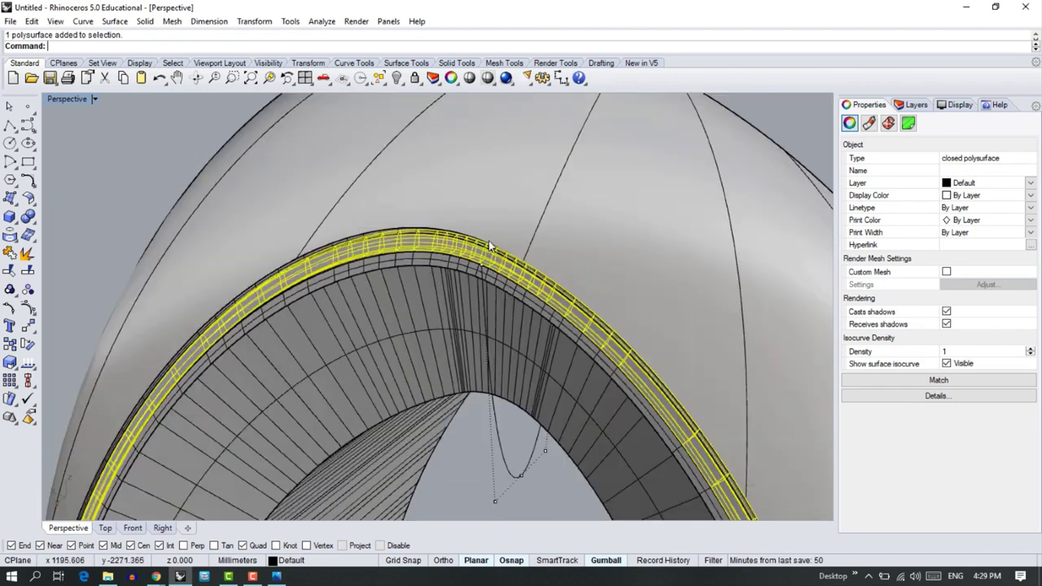
scroll(492, 281, up, 3)
click(494, 282)
shift+click(501, 320)
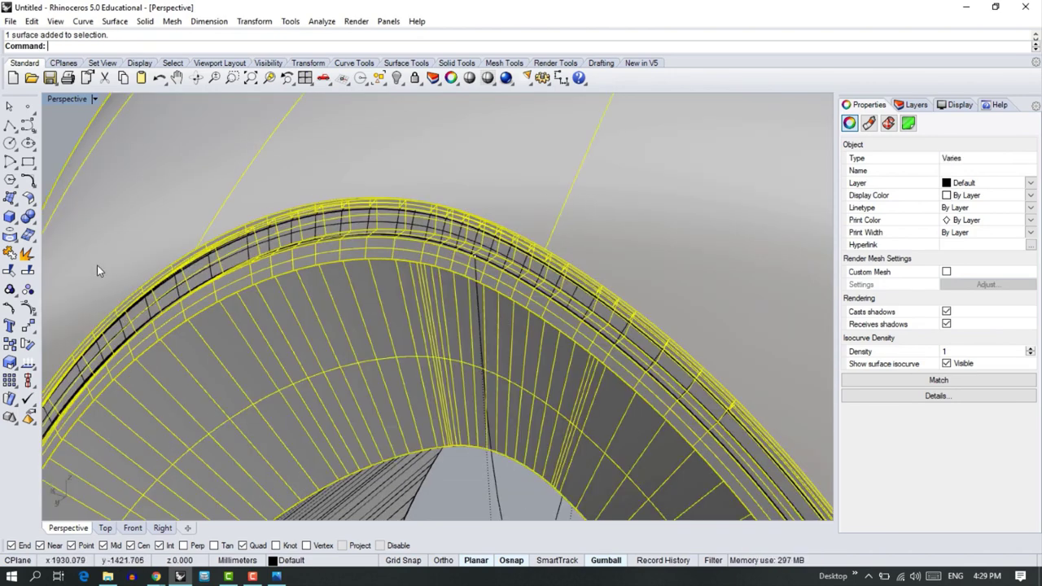
click(12, 253)
scroll(531, 216, down, 8)
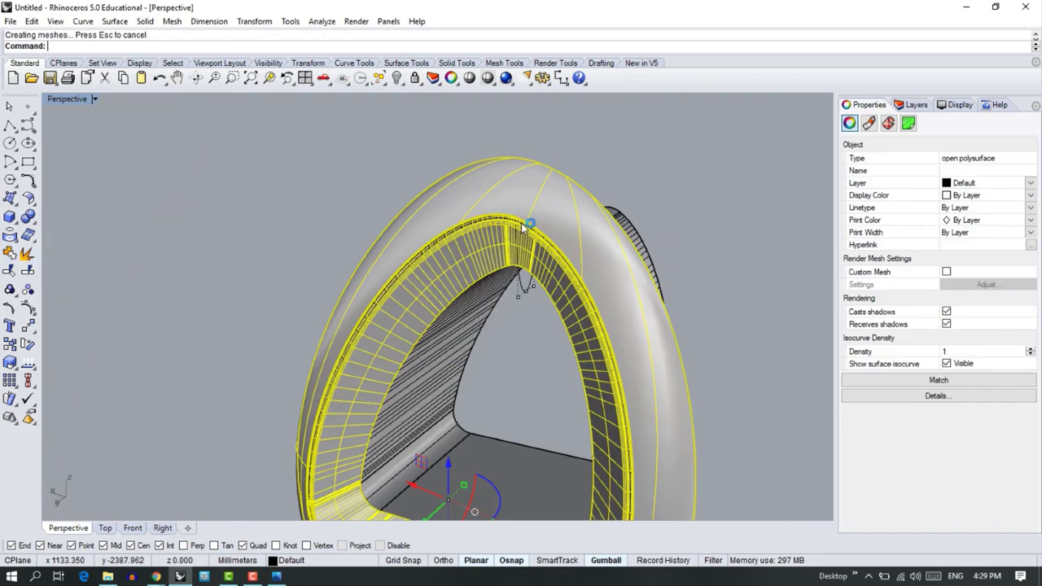
click(335, 173)
Select the inset strip at the opening's edge to check that it is a separate object from the joined body
scroll(466, 234, up, 5)
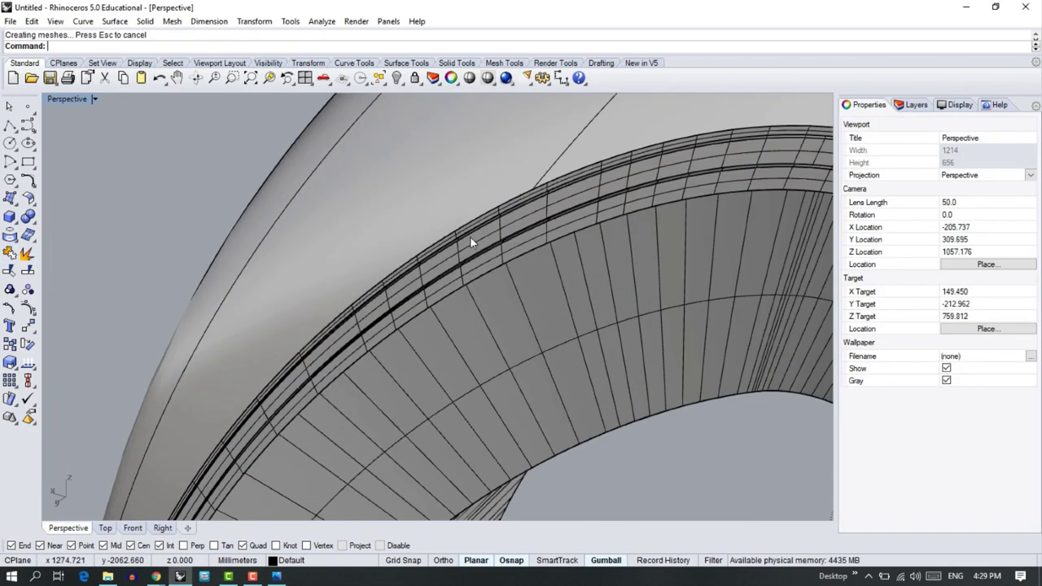
click(469, 237)
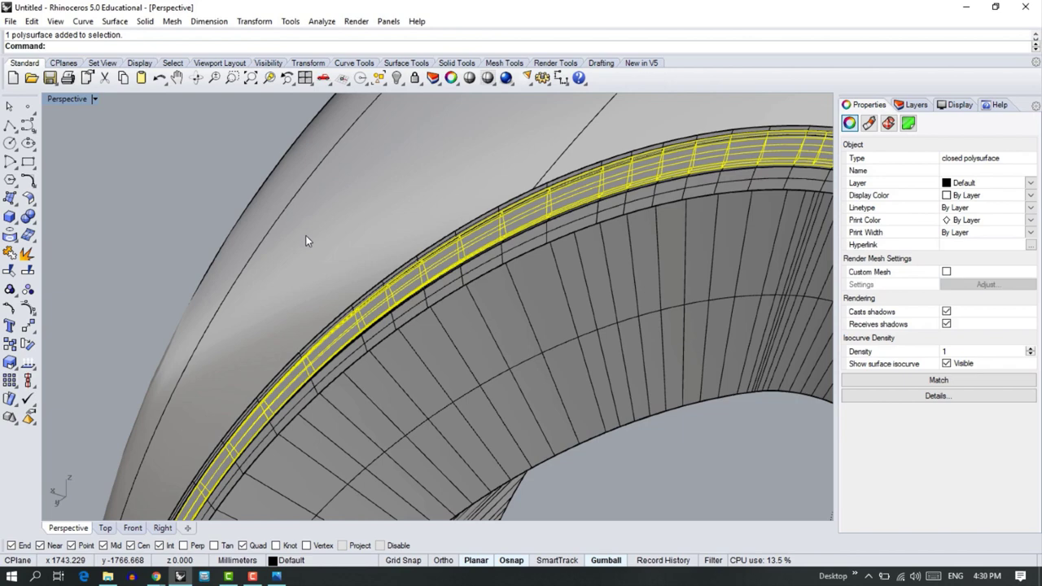
click(176, 205)
Select the whole egg model together with all its construction curves and leftover surfaces in the Perspective view
scroll(103, 198, down, 5)
scroll(497, 246, down, 6)
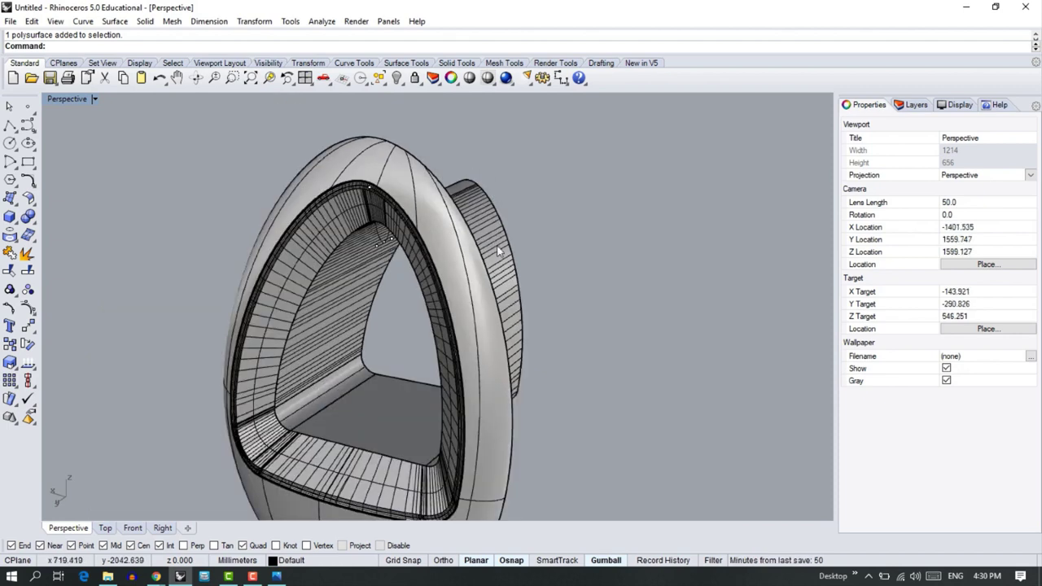
right_drag(399, 399, 430, 376)
scroll(465, 358, down, 5)
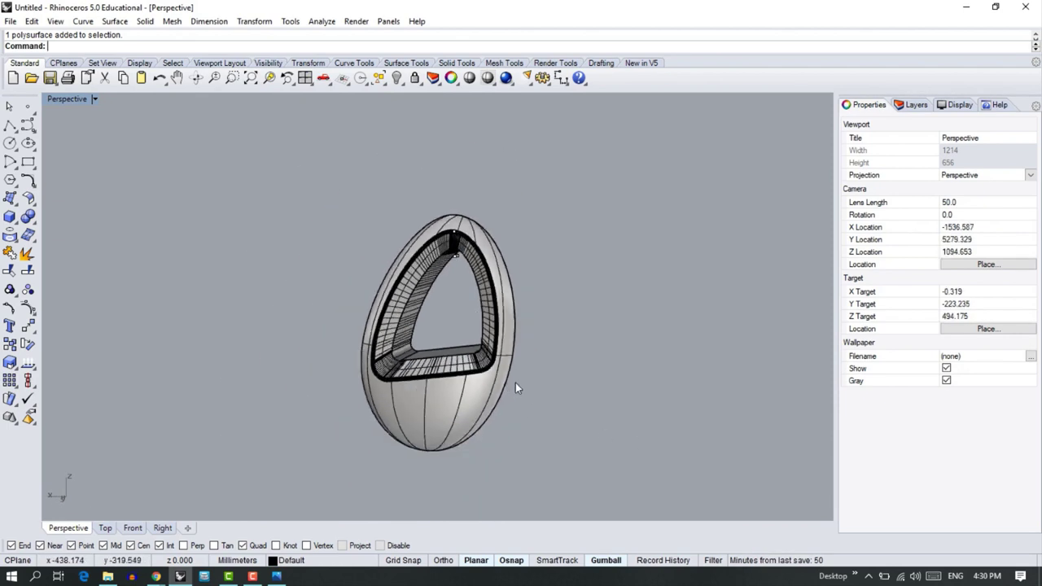
scroll(560, 452, down, 4)
drag(435, 332, 431, 328)
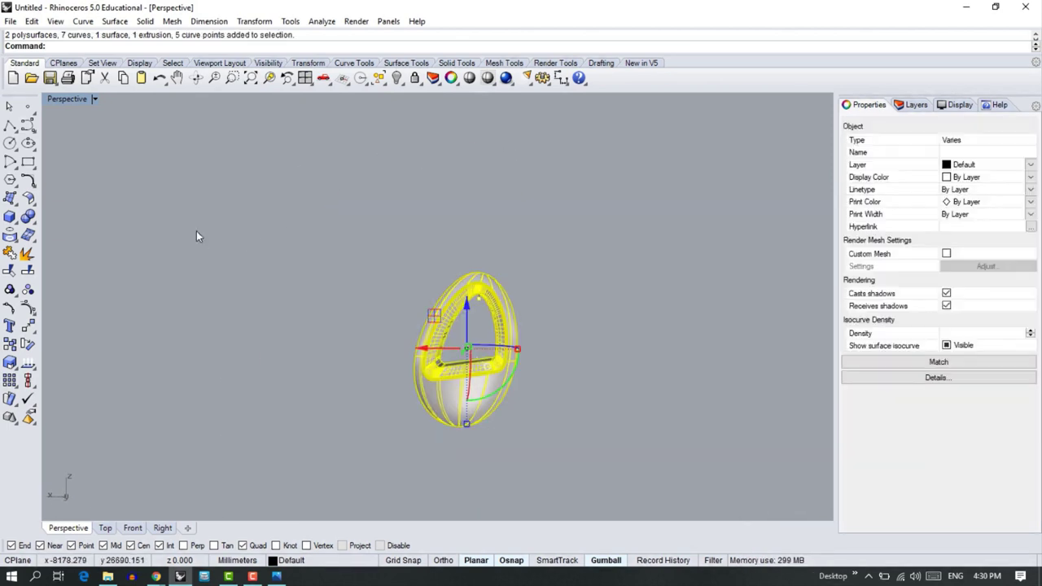